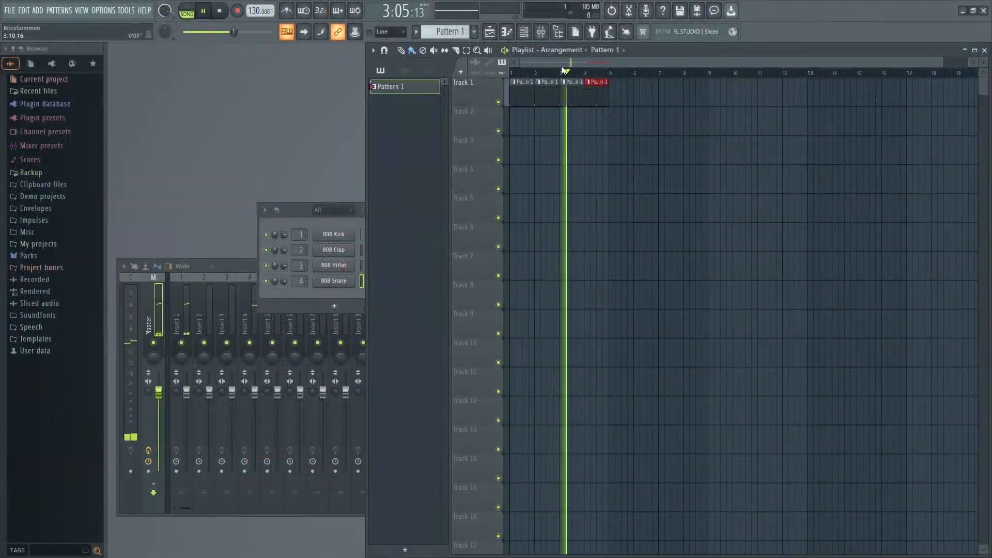
key("space")
right_click(631, 82)
right_click(593, 98)
key("F6")
key("F6")
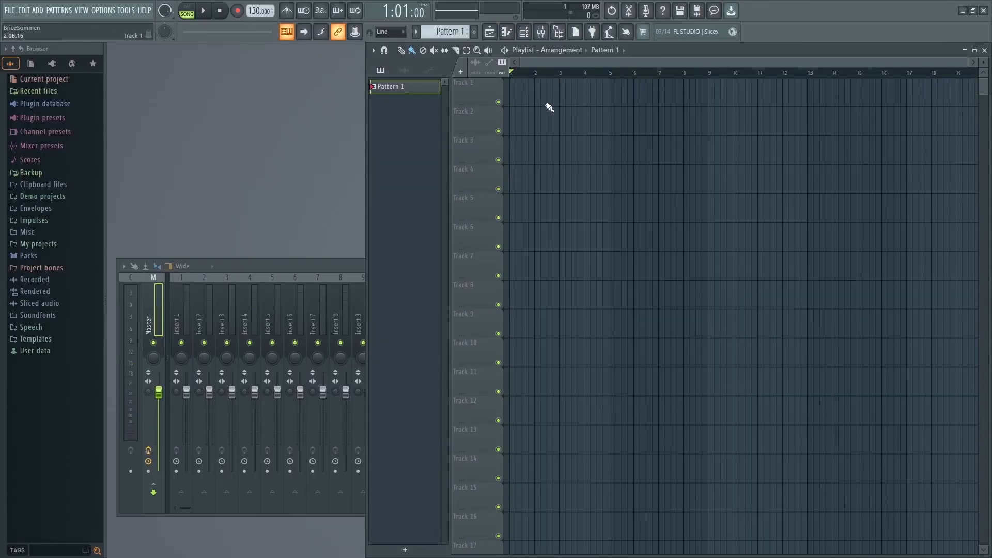
Open the piano roll and expand the browser's Plugin database to the Synth classic generators.
left_click(506, 31)
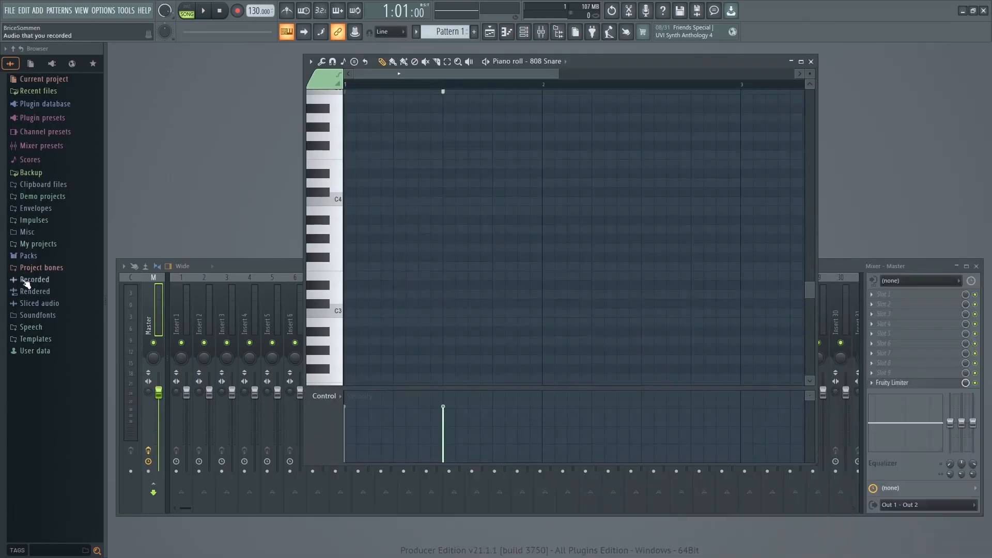
left_click(45, 103)
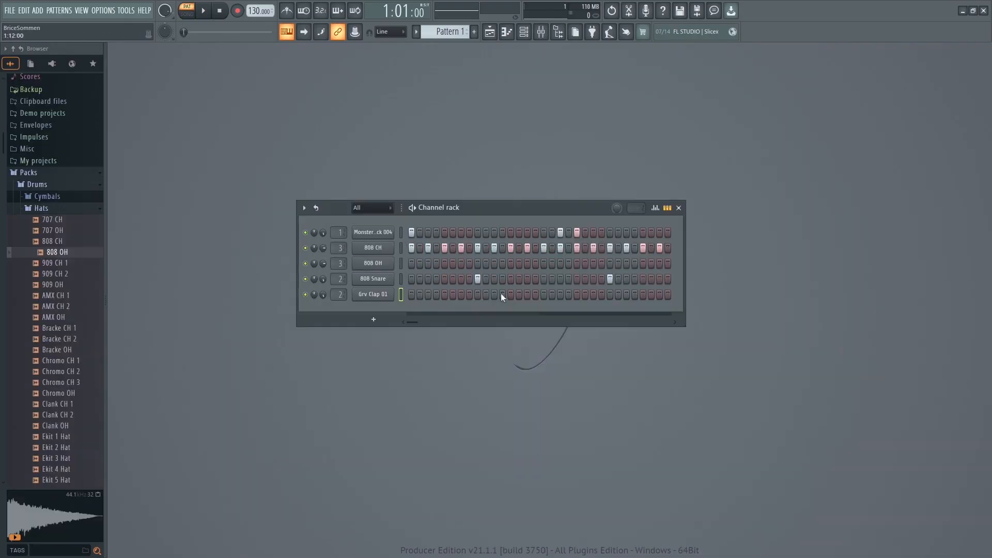
Program Grv Clap 01 hits on steps 9, 15 and 25, and add Monster kick hits on steps 27 and 29.
left_click(477, 294)
left_click(609, 294)
key("space")
left_click(502, 295)
right_click(502, 295)
left_click(527, 294)
left_click(626, 232)
left_click(642, 232)
key("space")
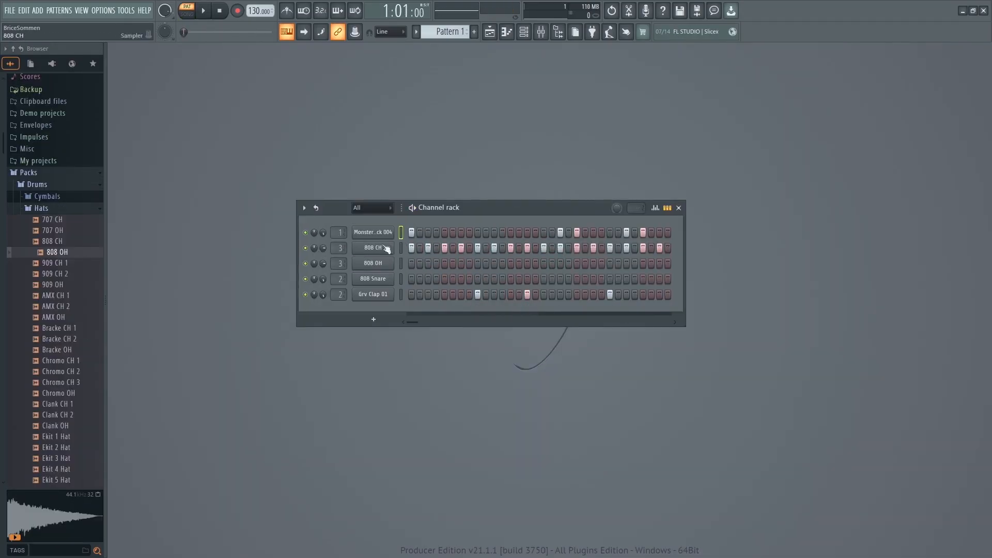
Open the piano roll for the 808 CH channel.
left_click(372, 248)
left_click(516, 30)
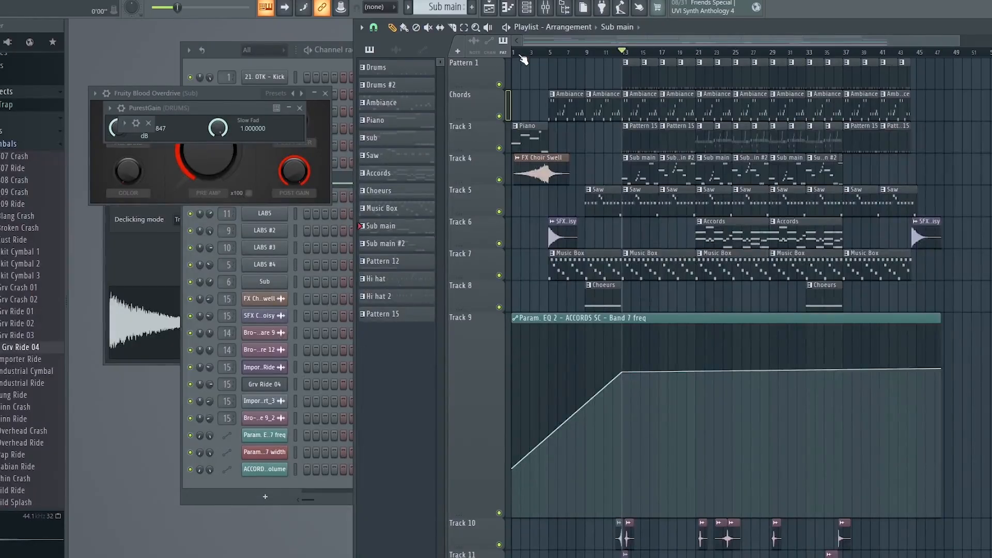
left_click_drag(958, 41, 968, 41)
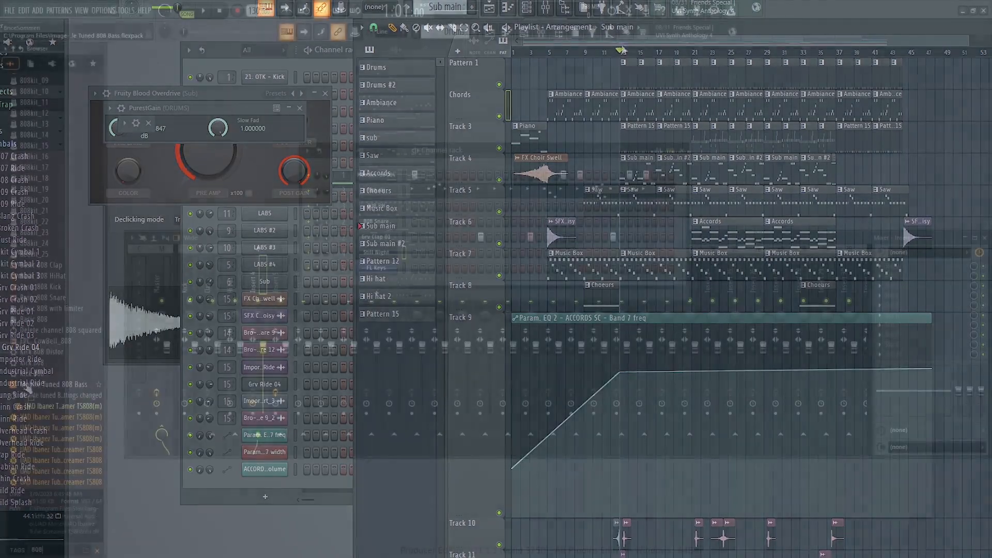
Load the Mobile Tuned 808 Bass pack from the browser into FLEX and select its 808 Squared preset.
left_click_drag(58, 384, 370, 288)
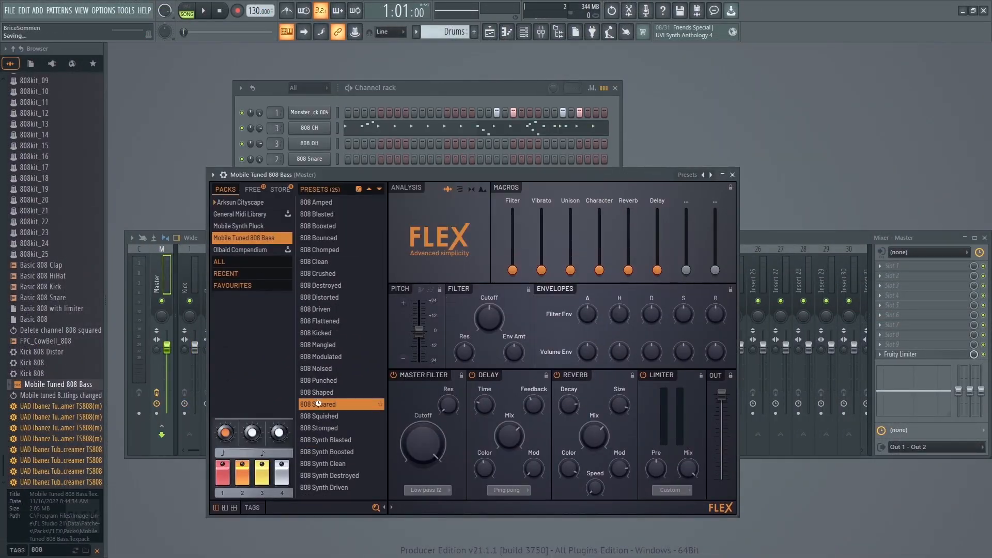
left_click(339, 273)
left_click(321, 403)
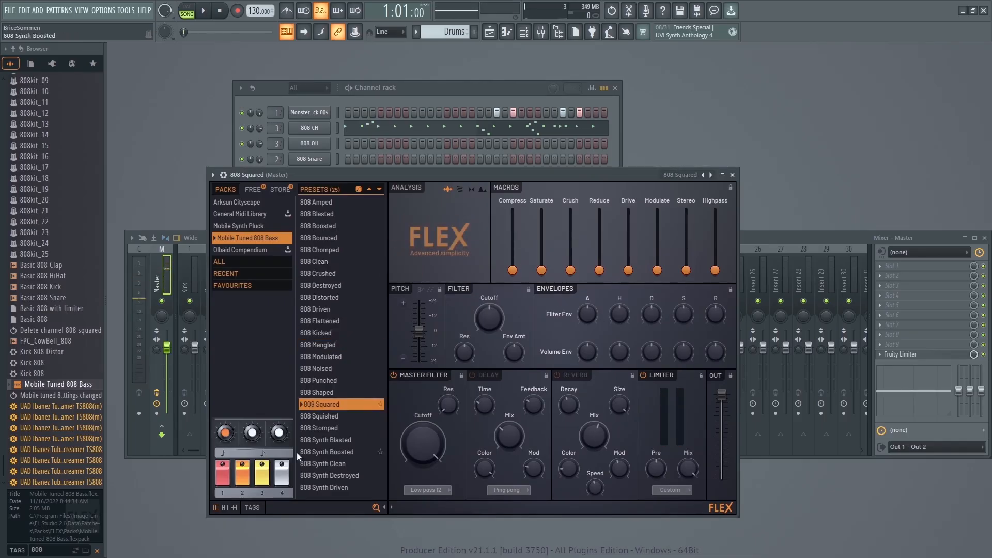
left_click(732, 175)
Route the Insert 4 mixer track to Accords SC and restore all soloed-out mixer tracks.
key("space")
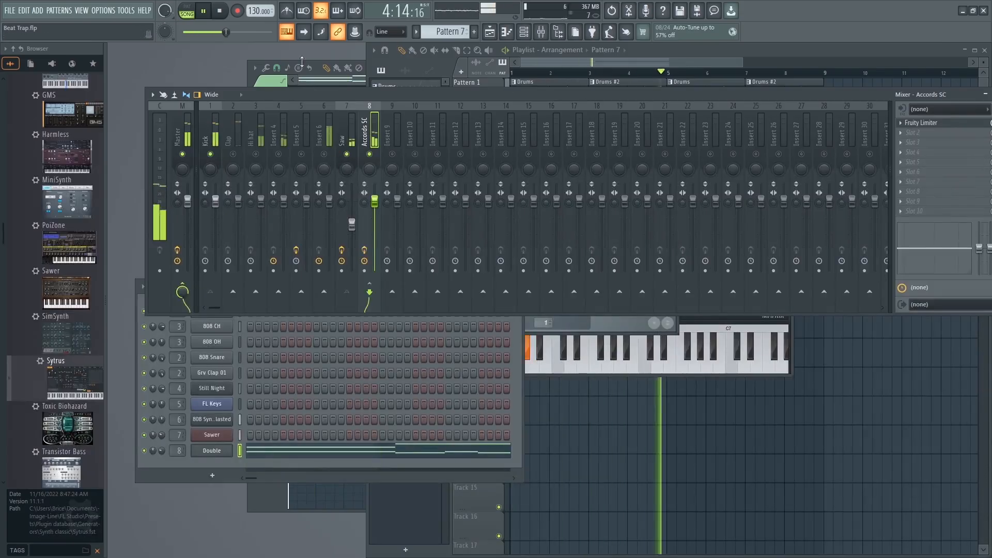
left_click(672, 170)
key("space")
key("space")
left_click(278, 134)
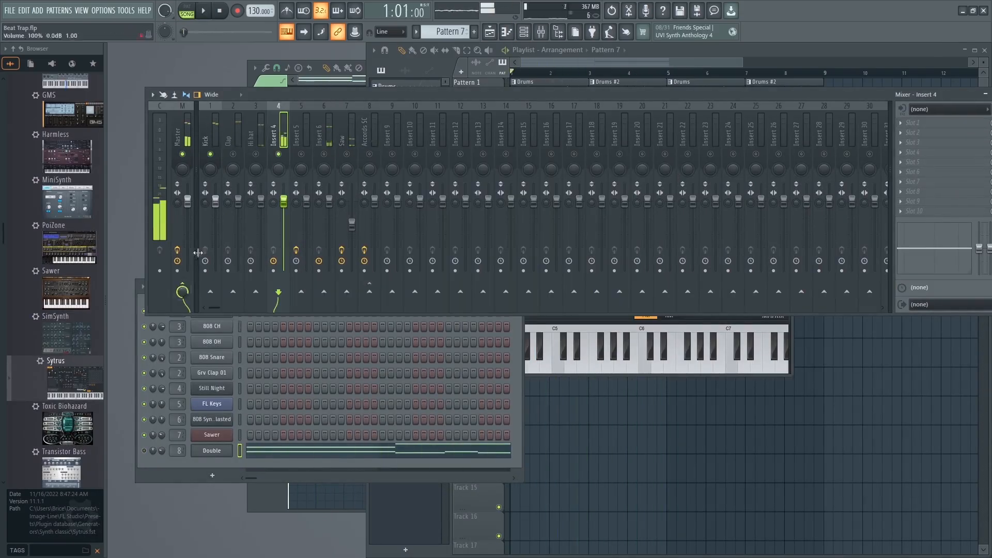
left_click(369, 291)
left_click(278, 154)
left_click(225, 465)
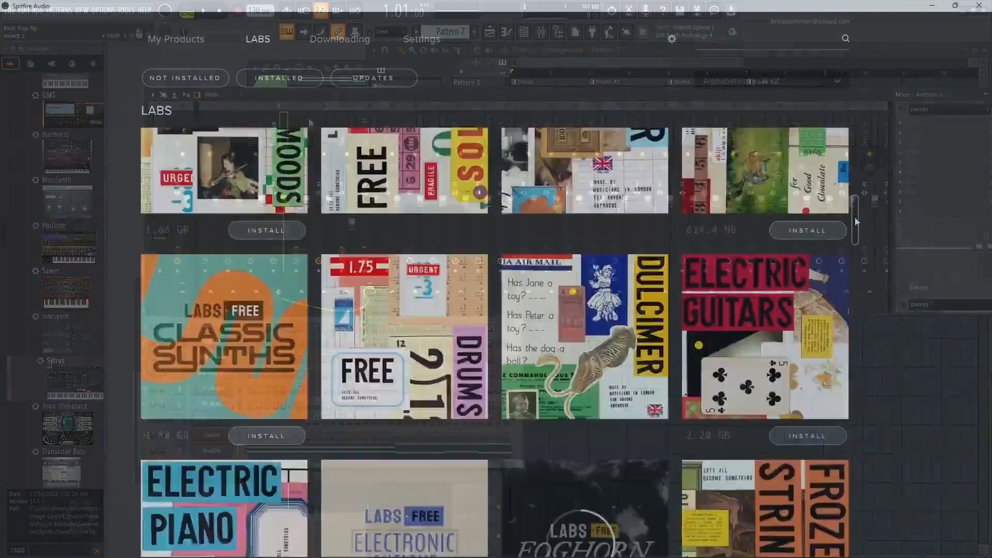
scroll(856, 436, "down", 15)
scroll(516, 310, "up", 20)
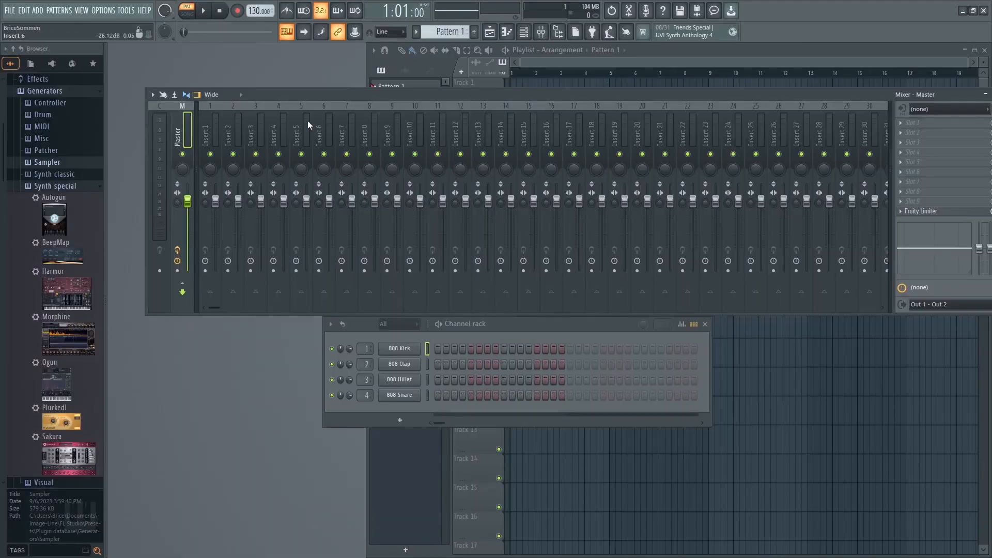
left_click(103, 10)
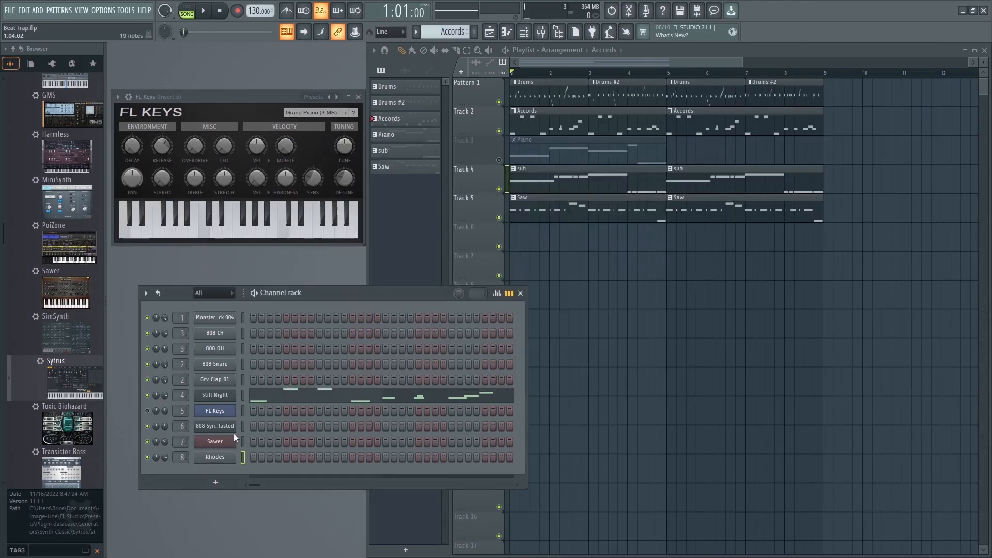
left_click(81, 10)
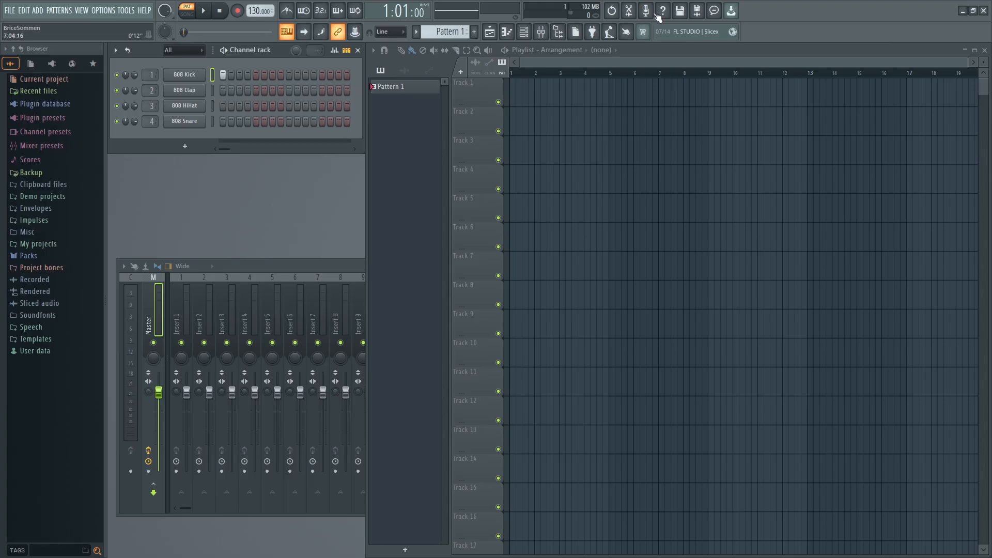
Move and widen the channel rack to show 32 steps, and add 808 Kick hits every four steps through step 21.
left_click_drag(280, 50, 636, 183)
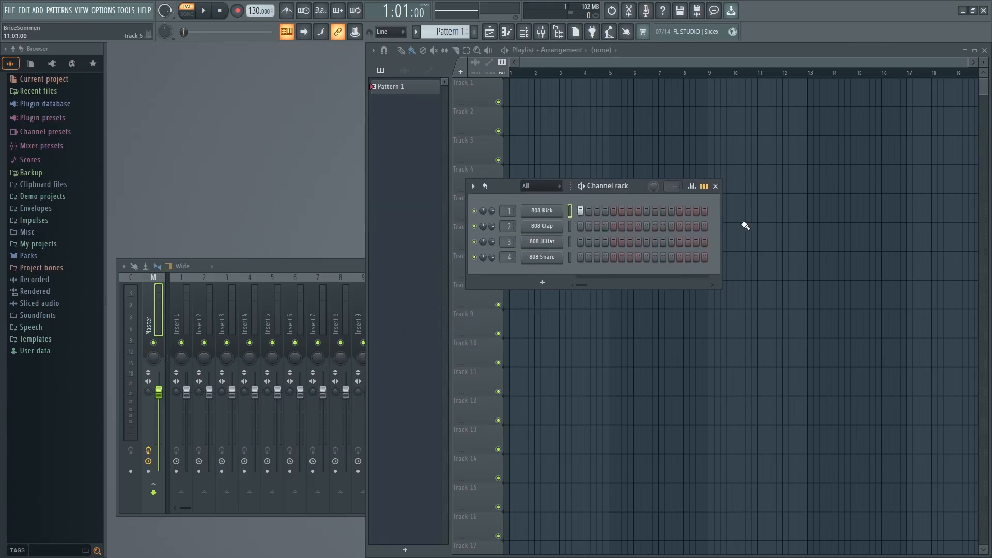
left_click_drag(721, 227, 835, 227)
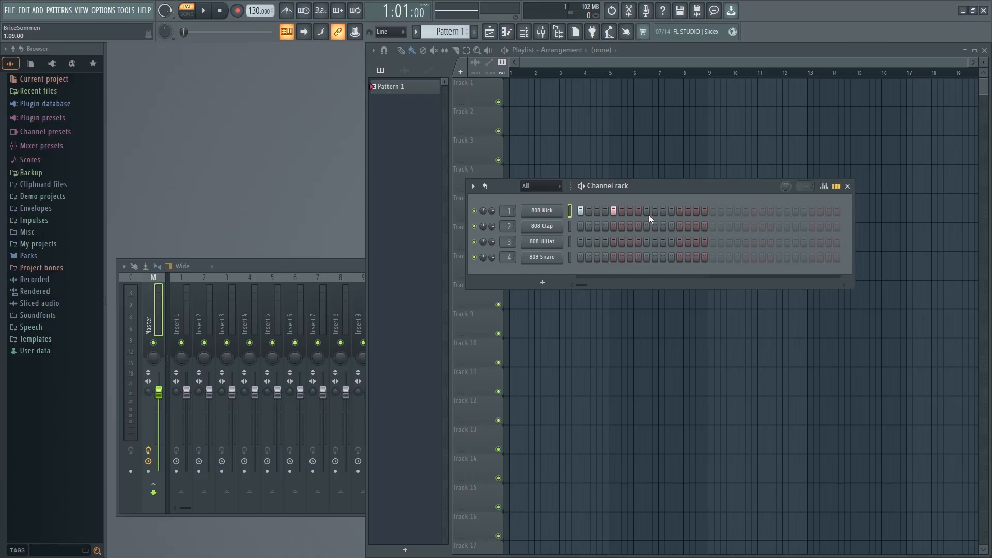
left_click(712, 211)
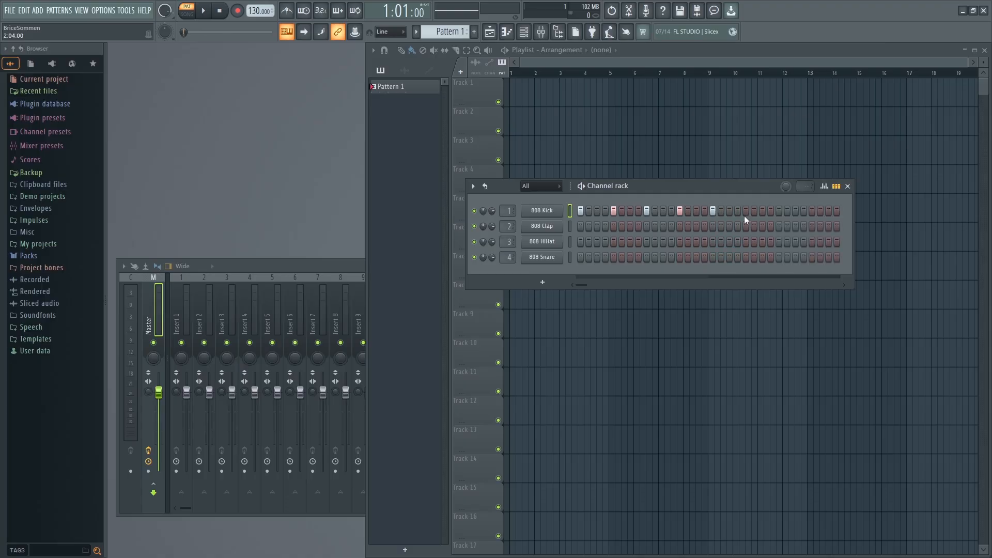
left_click(744, 210)
Show and hide the playlist and channel rack, leaving the channel rack open in the middle of the workspace.
left_click(490, 32)
left_click(489, 32)
left_click(489, 32)
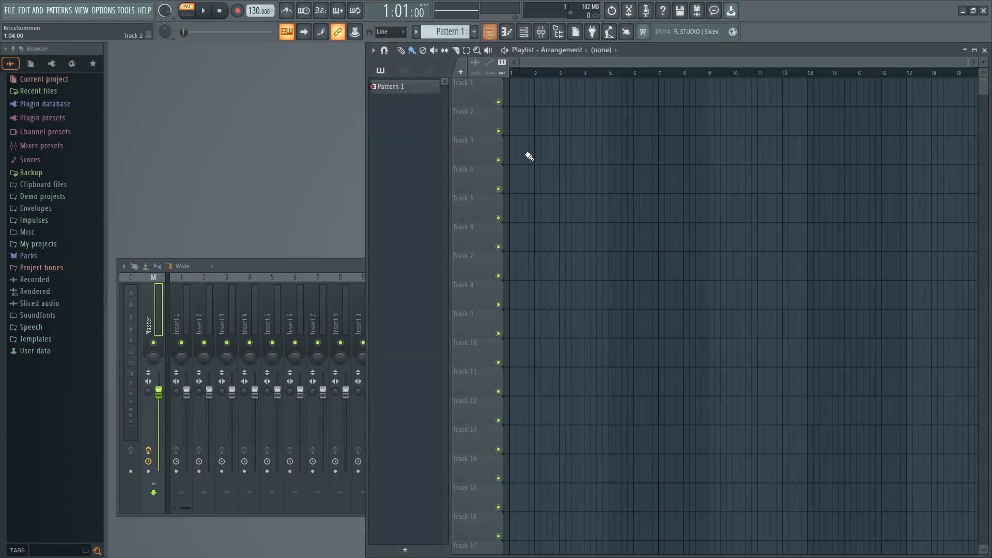
left_click(524, 31)
left_click_drag(630, 182, 419, 206)
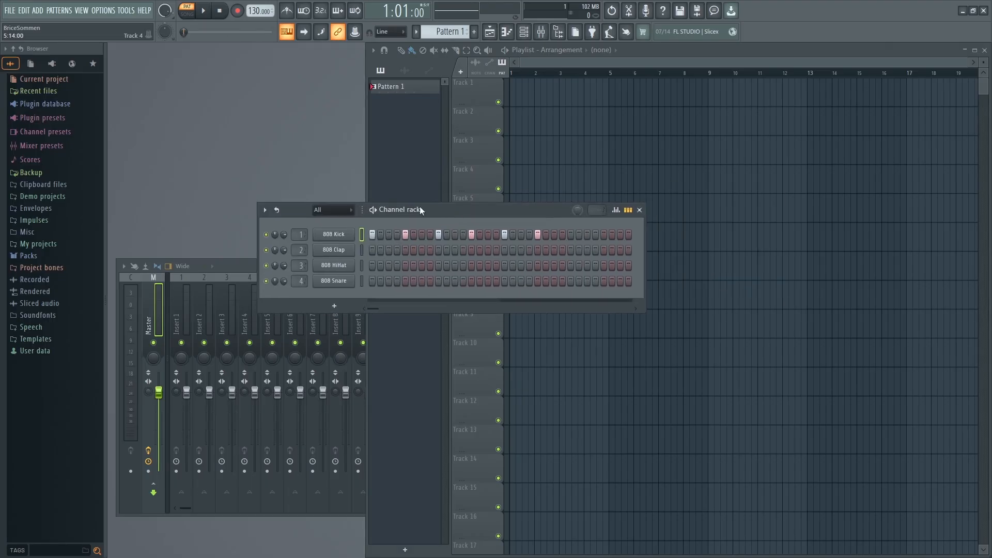
left_click(527, 33)
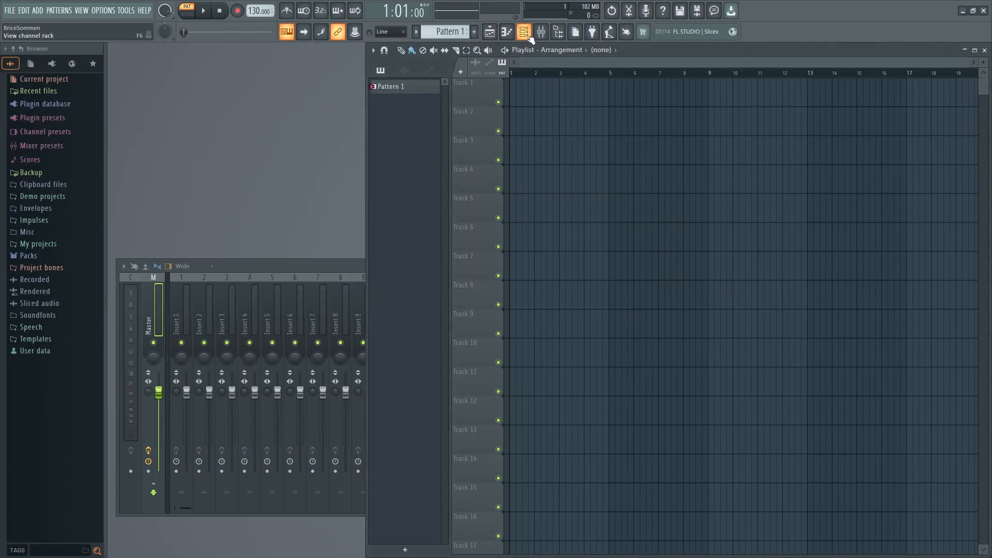
left_click(527, 34)
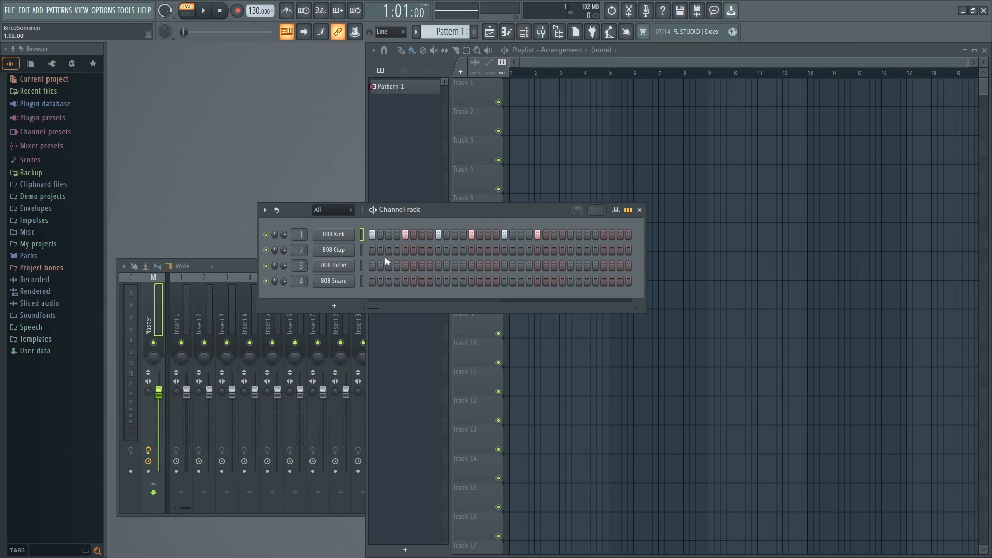
Clear the 808 Kick hits in Pattern 1, keeping only the one on step 1.
right_click(537, 233)
right_click(504, 234)
right_click(438, 234)
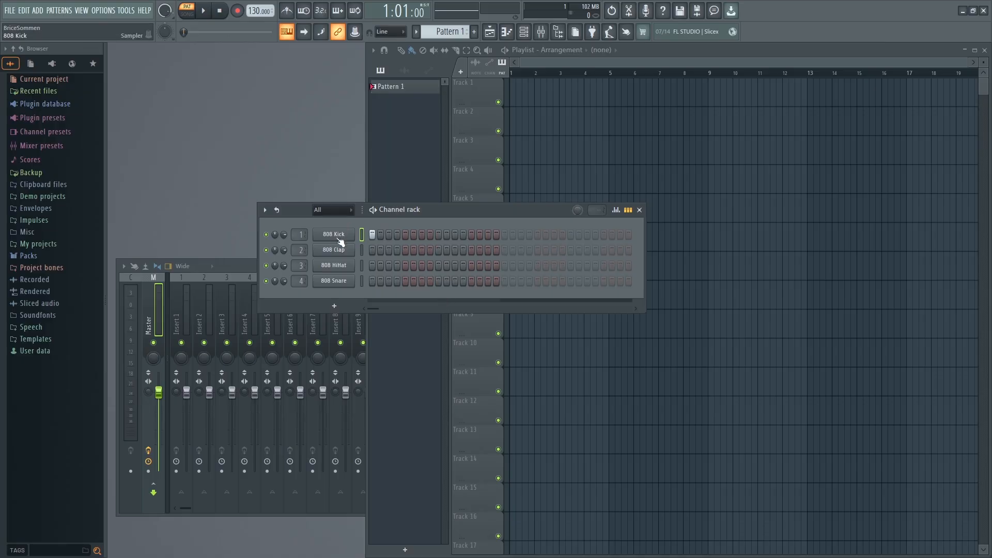
Add an 808 Snare hit on step 9 and play back the pattern.
left_click(438, 280)
key("space")
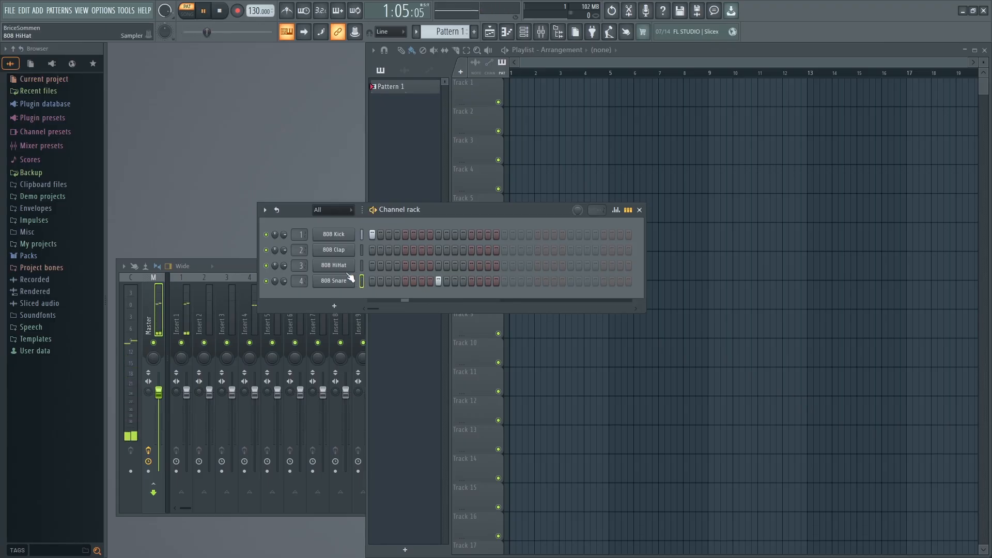
key("space")
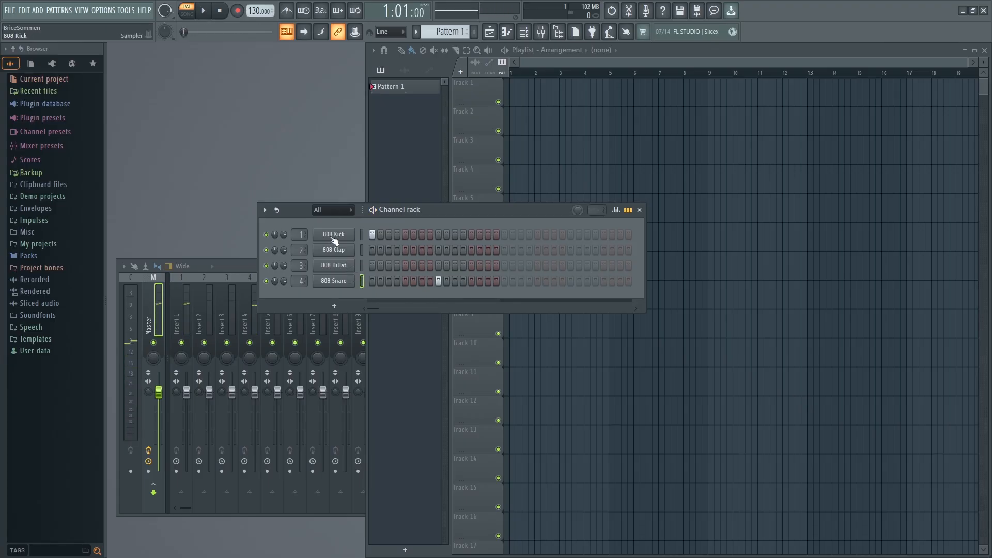
left_click(334, 236)
left_click(344, 282)
left_click(336, 237)
Bring up the playlist and place four back-to-back Pattern 1 clips on Track 1 starting at bar 1.
left_click(490, 34)
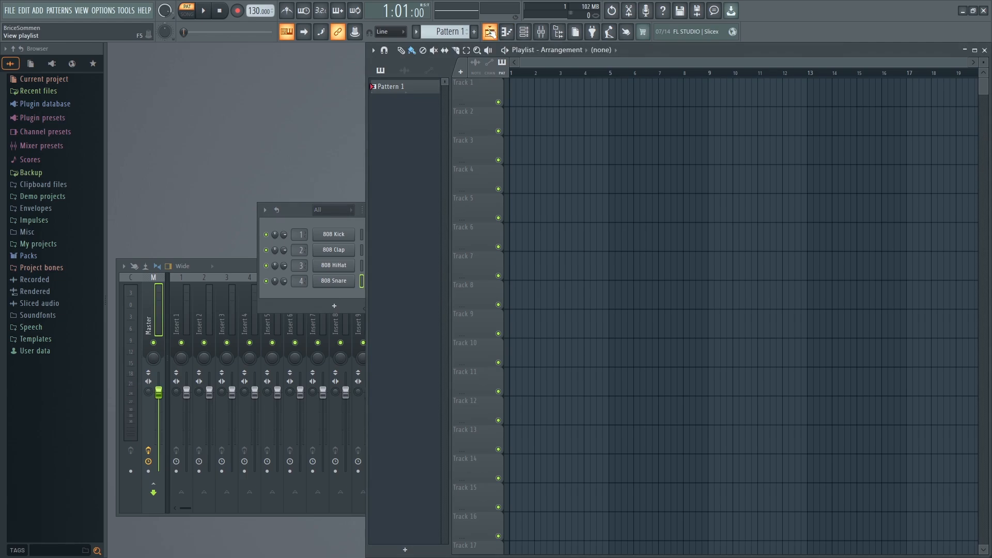
left_click(520, 91)
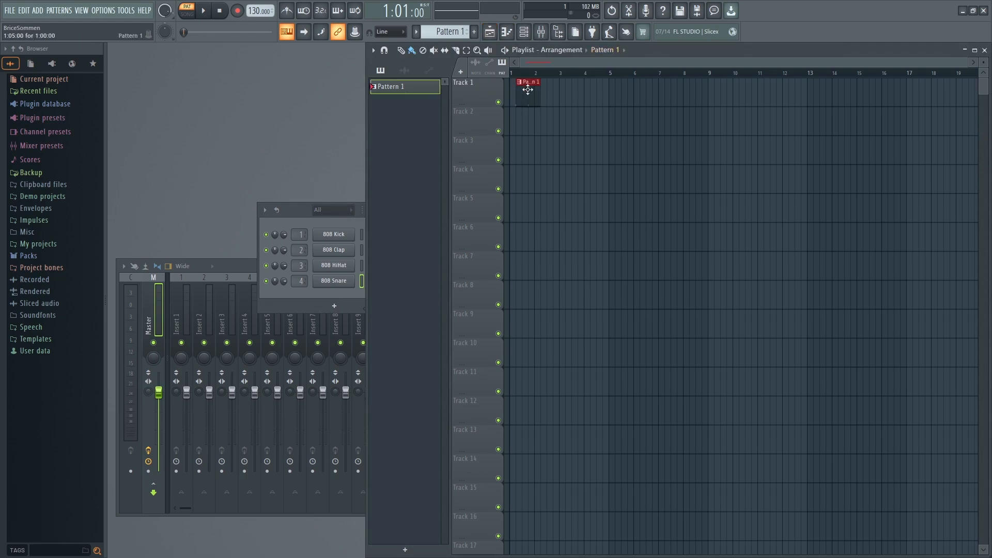
left_click(551, 94)
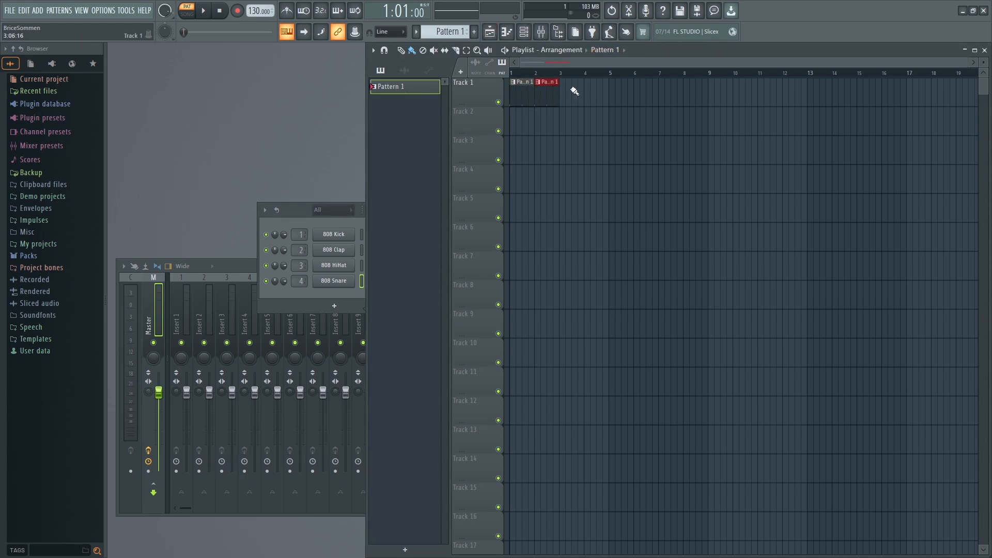
left_click(572, 92)
left_click(597, 90)
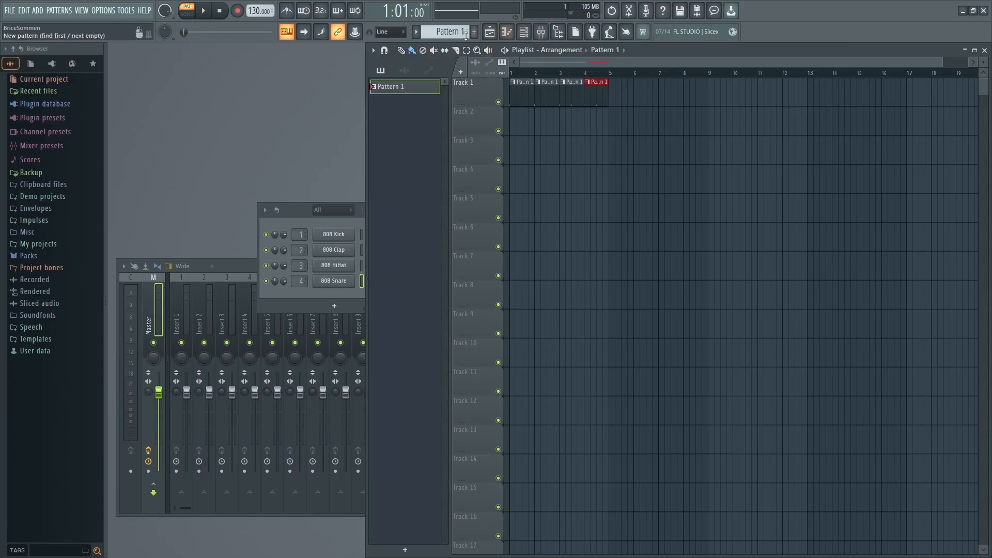
Switch playback to Song mode and play the arrangement.
left_click(191, 20)
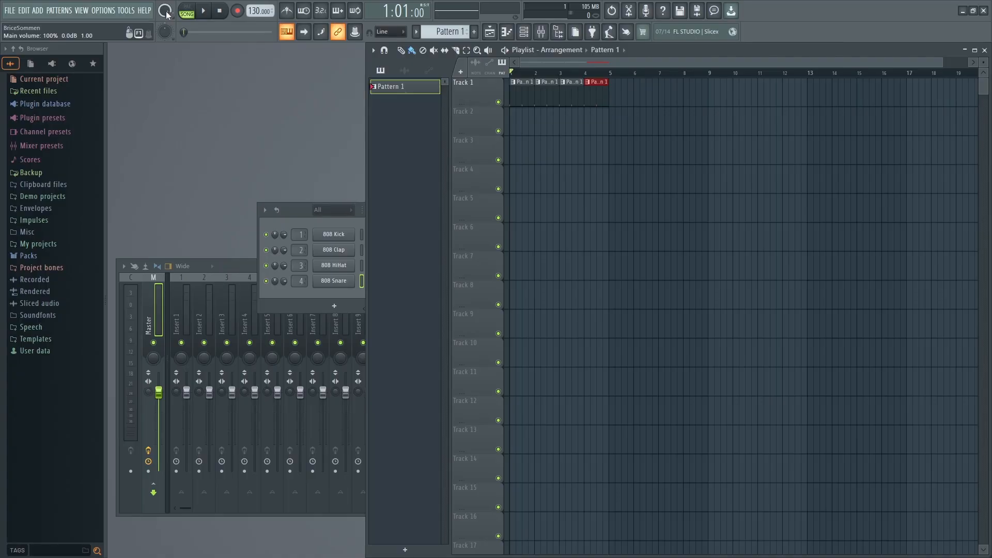
key("space")
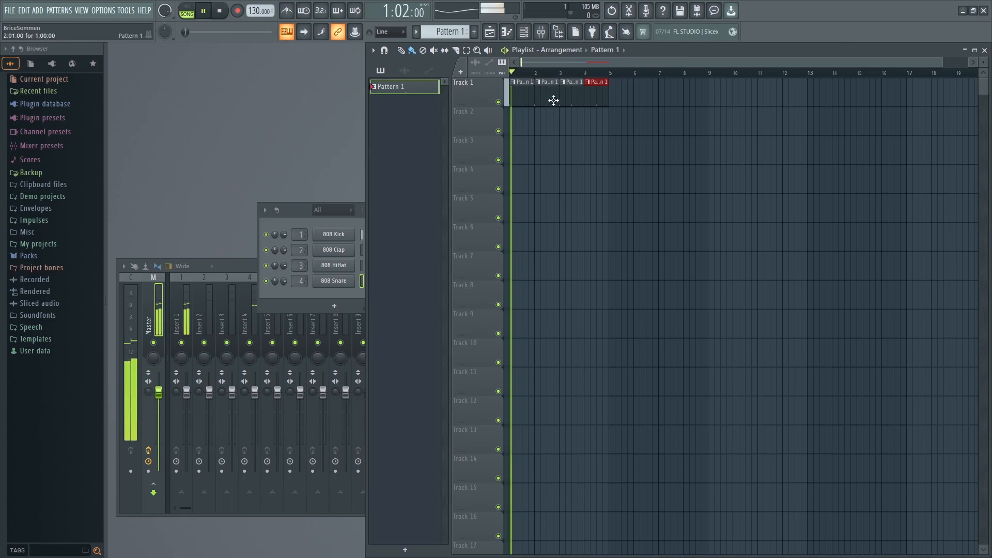
Add a fifth Pattern 1 clip on Track 1 and shift it to 4:13:00 so it overlaps the fourth.
left_click(624, 89)
left_click_drag(638, 94, 621, 97)
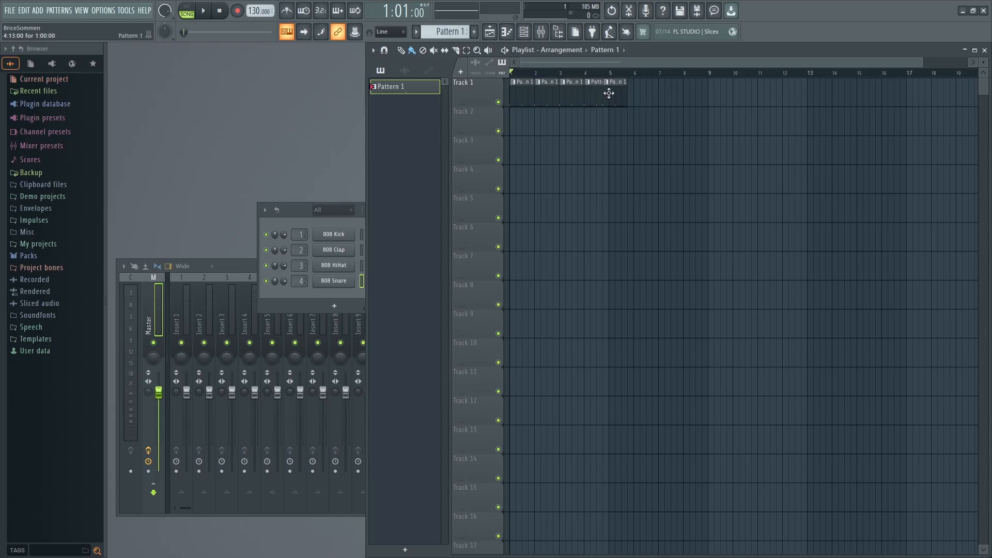
Delete all the Pattern 1 clips from Track 1 of the playlist.
right_click(624, 98)
right_click(610, 96)
right_click(571, 96)
right_click(548, 97)
right_click(524, 99)
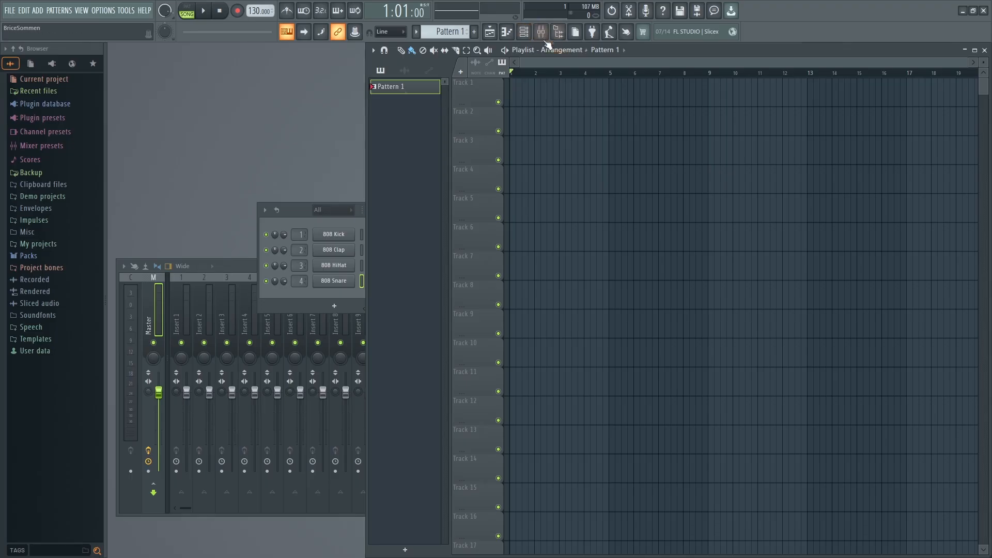
Bring up the channel rack to view Pattern 1's steps and close it.
left_click(523, 31)
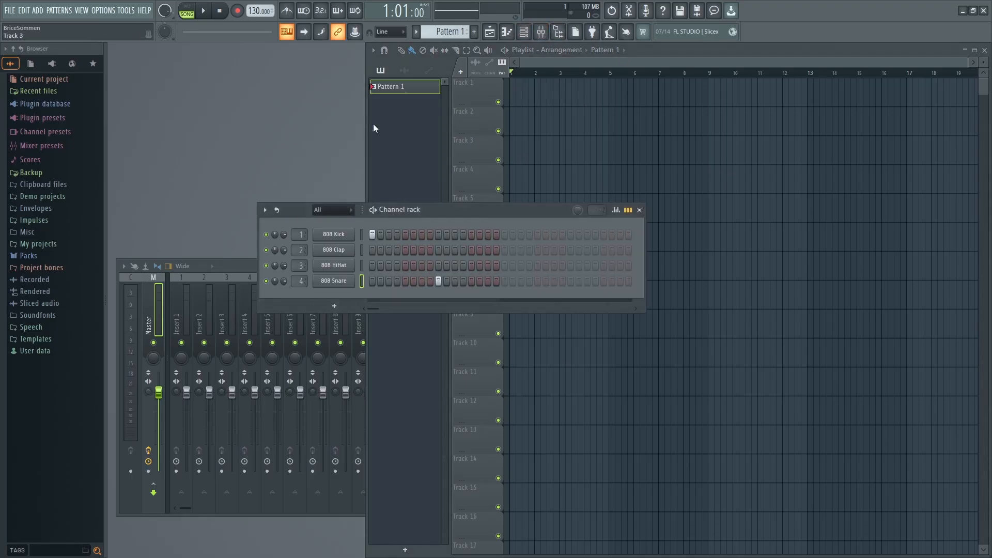
left_click(639, 209)
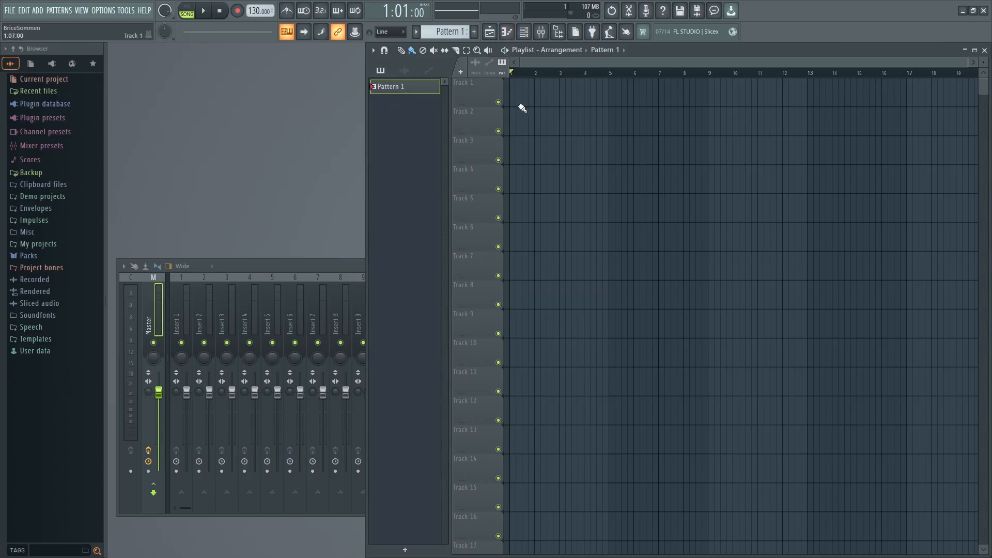
Open the 808 Snare piano roll, close the playlist, and place the piano roll above the mixer.
left_click(508, 32)
left_click(510, 35)
left_click(508, 33)
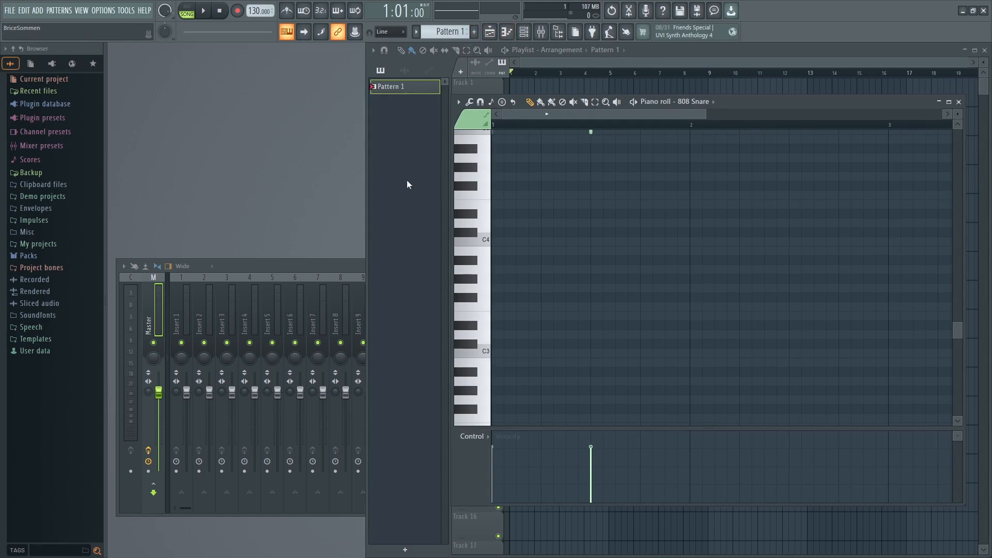
left_click_drag(754, 101, 631, 253)
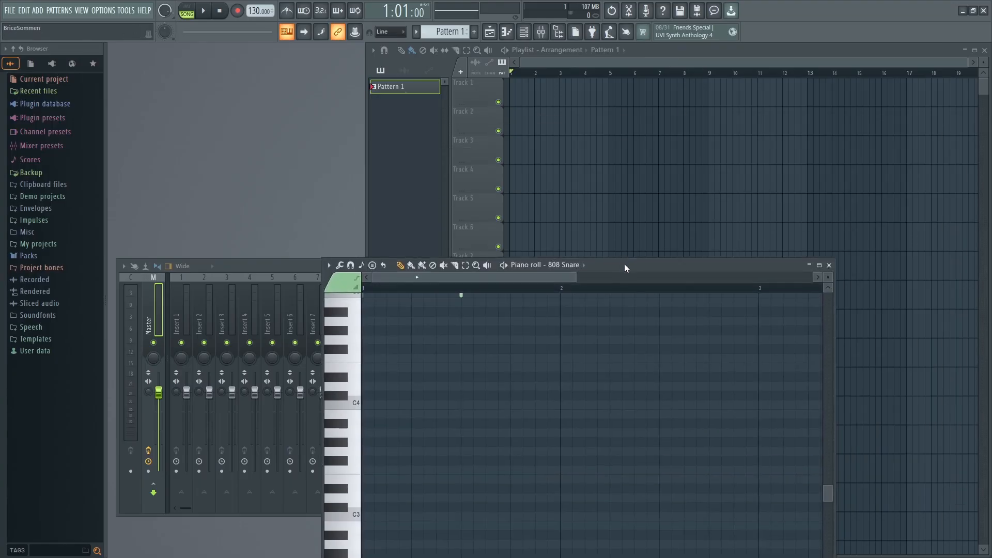
left_click(683, 54)
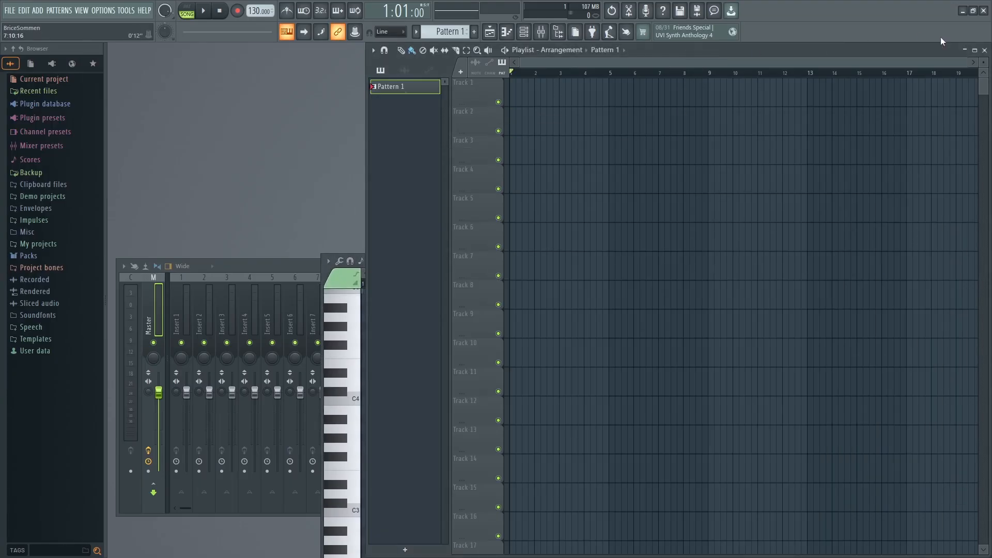
left_click(985, 53)
left_click_drag(701, 260, 693, 57)
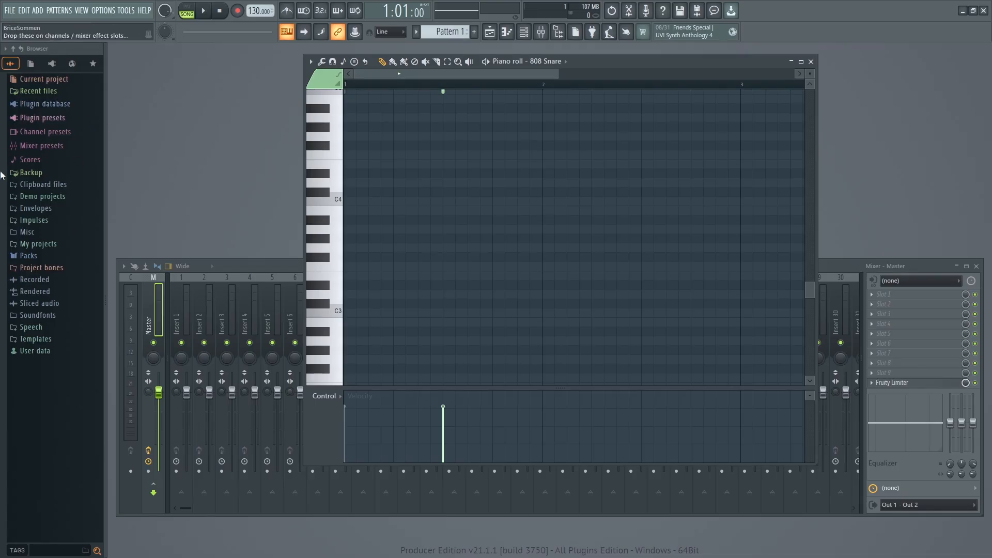
Browse the plugin database to the Synth classic category under Generators.
left_click(32, 103)
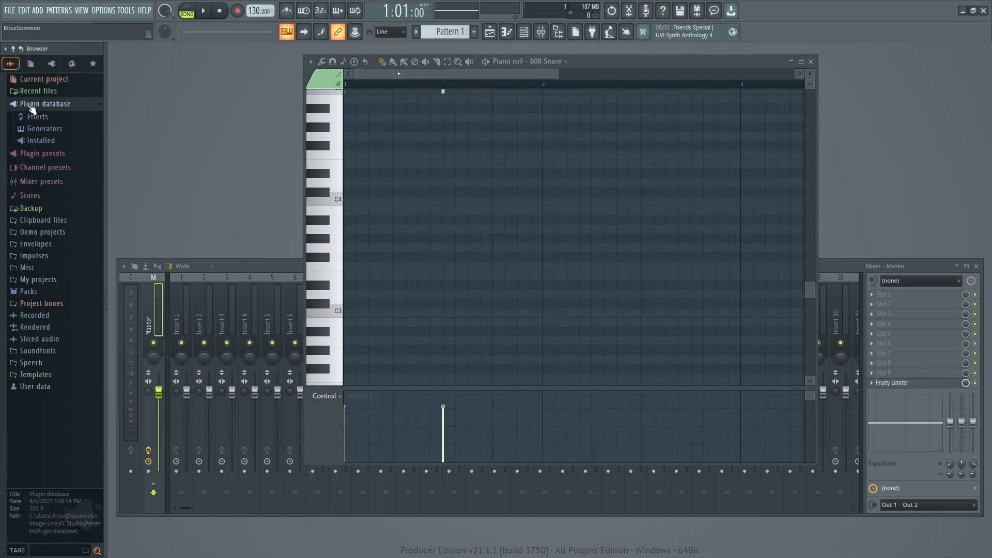
left_click(39, 104)
left_click(39, 106)
left_click(40, 130)
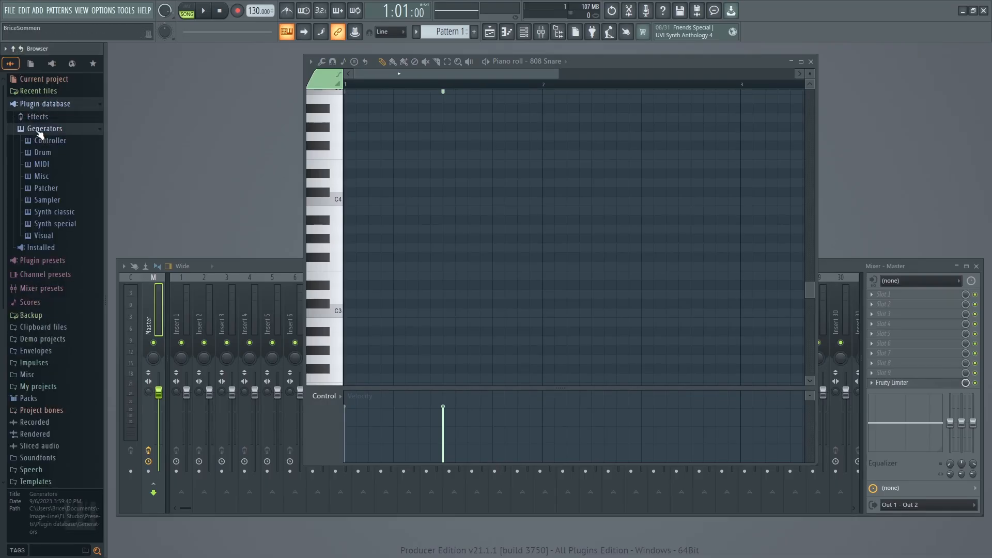
left_click(50, 213)
Bring up the channel rack and add 3x Osc from Synth classic as a new channel below 808 Snare.
left_click_drag(590, 60, 773, 136)
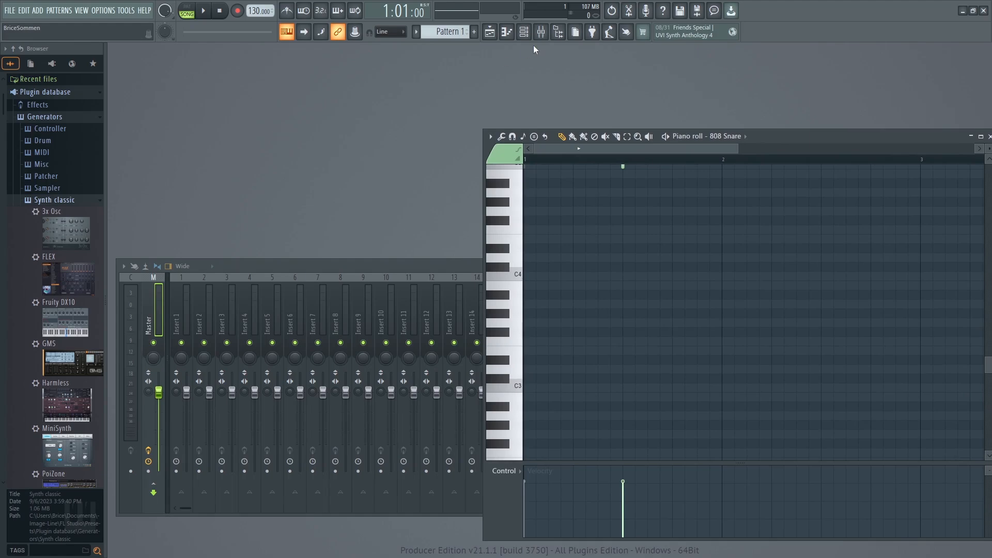
left_click(524, 32)
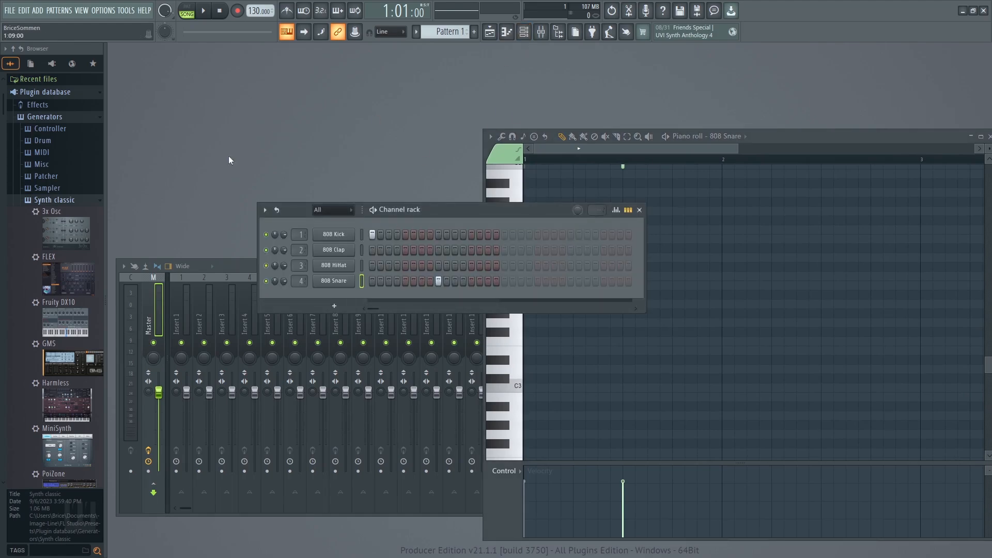
left_click_drag(66, 233, 332, 293)
left_click(541, 216)
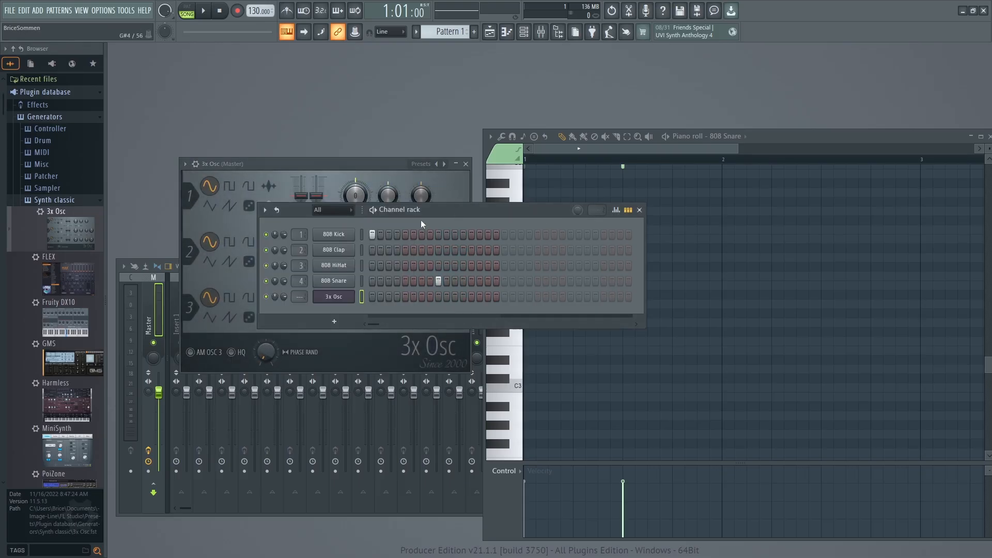
Move the 3x Osc window and channel rack apart, and toggle the 3x Osc window from its channel.
left_click_drag(344, 163, 159, 89)
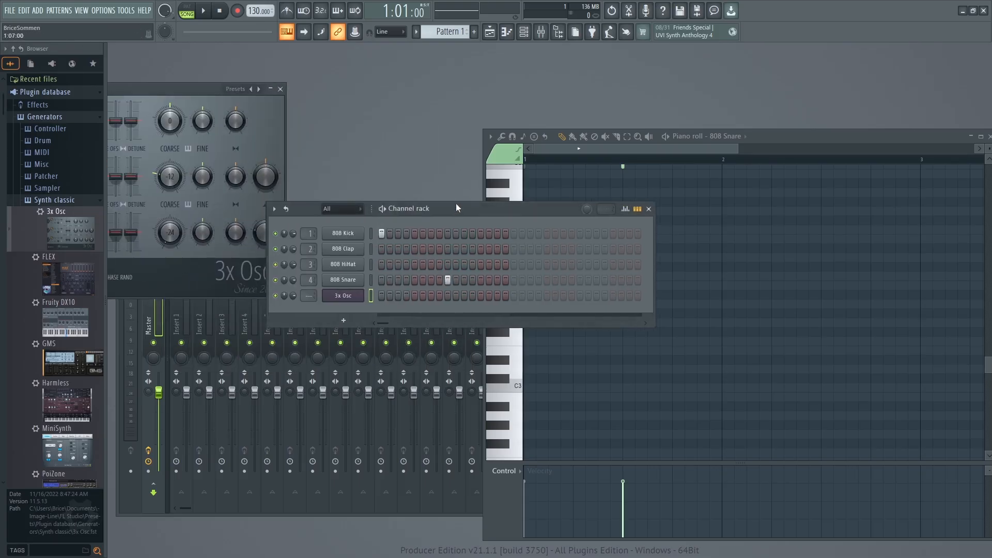
left_click_drag(450, 207, 461, 165)
left_click(348, 255)
left_click(348, 254)
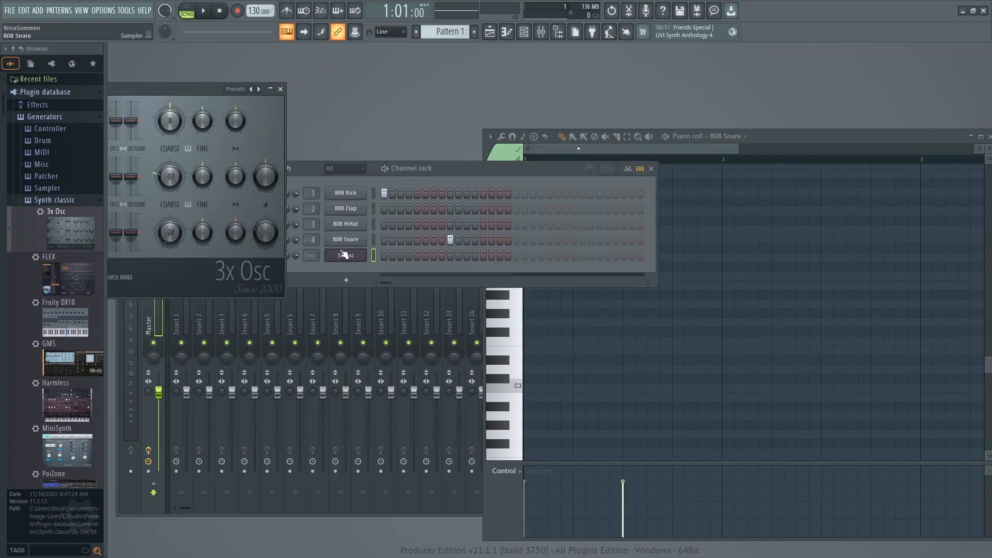
left_click(346, 257)
left_click(346, 257)
Draw five consecutive rising notes C4, D4, E4, F4 and G4 for 3x Osc in the piano roll, and close it.
left_click(507, 32)
left_click(534, 275)
left_click(559, 257)
left_click(578, 238)
left_click(603, 229)
left_click(626, 212)
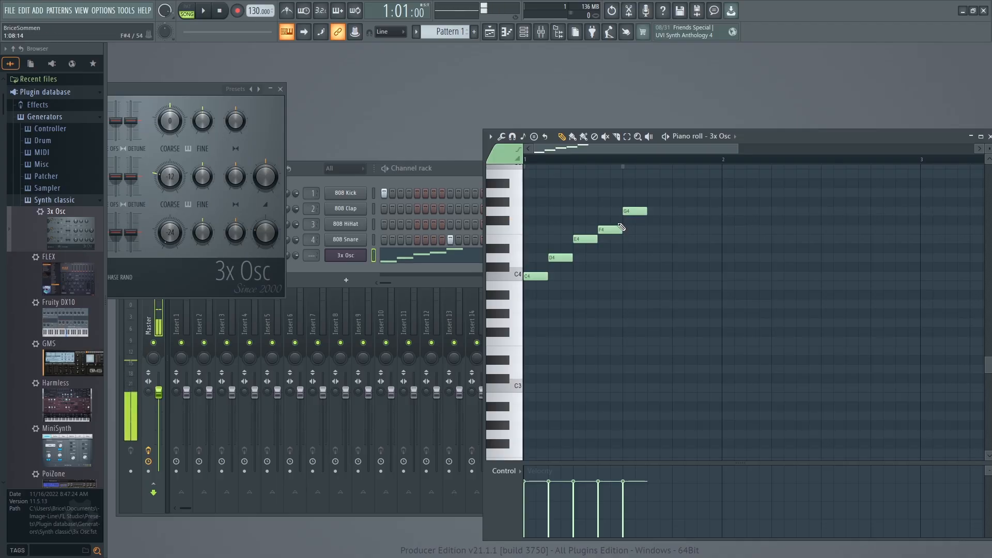
left_click(507, 32)
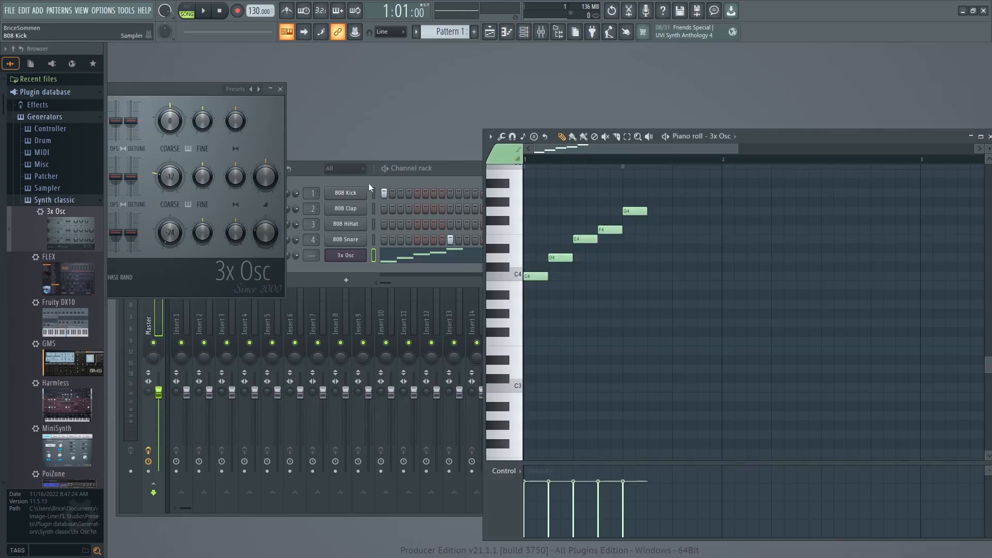
left_click(794, 141)
left_click(988, 136)
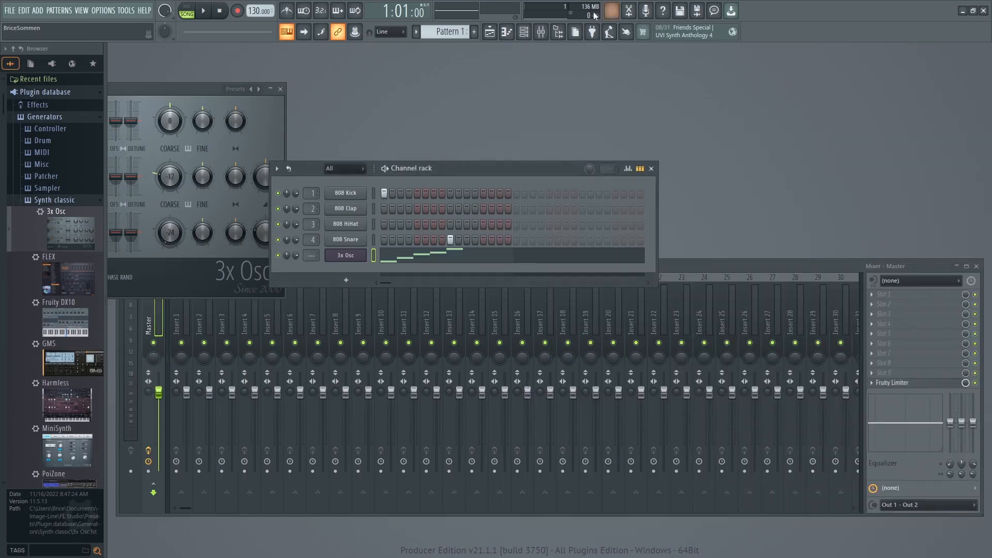
Shorten the mixer window and move the channel rack above it so both windows are fully visible.
left_click_drag(697, 261, 741, 299)
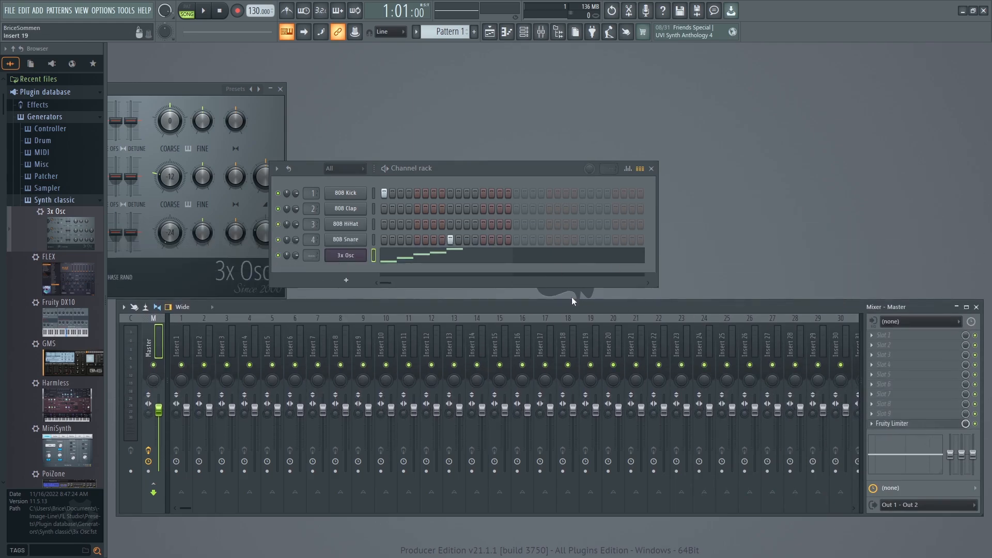
mouse_move(493, 299)
left_mouse_down()
mouse_move(497, 291)
mouse_move(503, 306)
mouse_move(491, 300)
left_mouse_up()
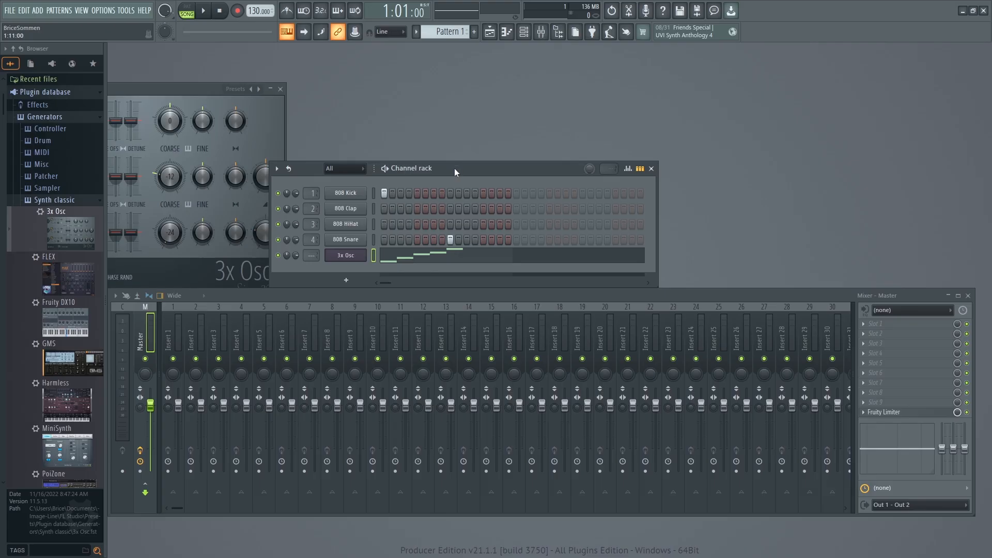
left_click_drag(454, 168, 541, 102)
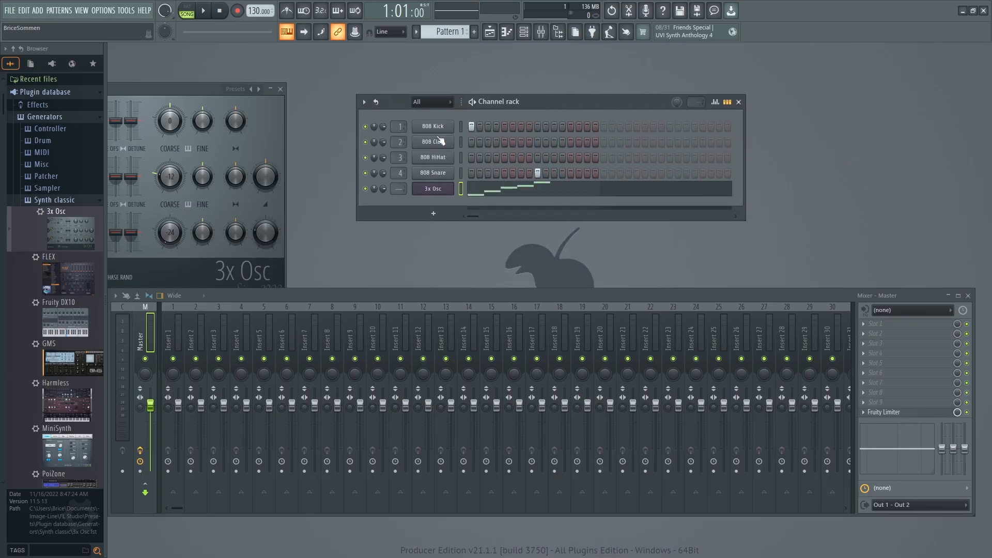
Route the 3x Osc channel to mixer track 5.
left_click_drag(401, 188, 400, 173)
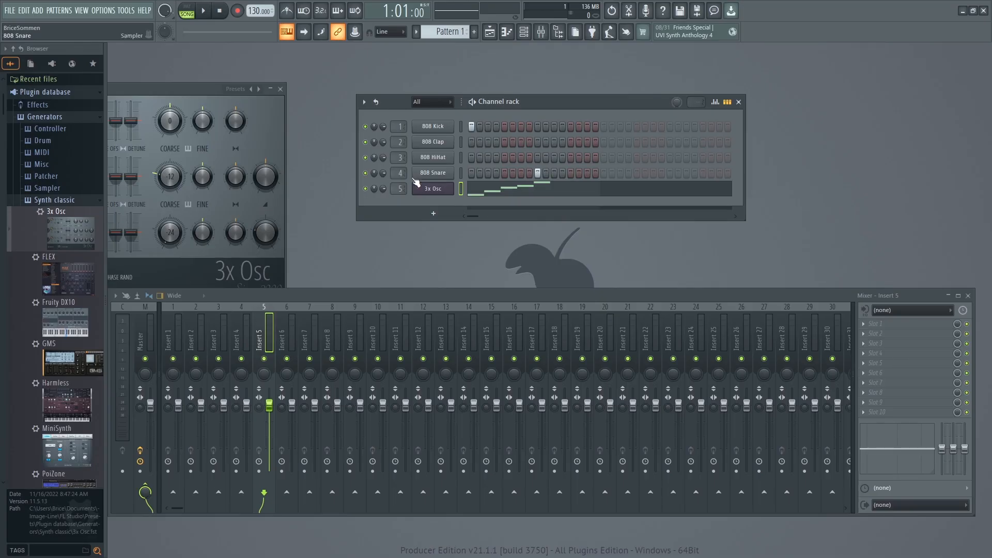
mouse_move(397, 188)
left_mouse_down()
mouse_move(397, 203)
mouse_move(397, 187)
left_mouse_up()
left_click_drag(398, 188, 399, 199)
Check which mixer tracks the 808 Snare and 808 HiHat channels are routed to.
left_click_drag(397, 173, 396, 169)
left_click_drag(398, 173, 398, 159)
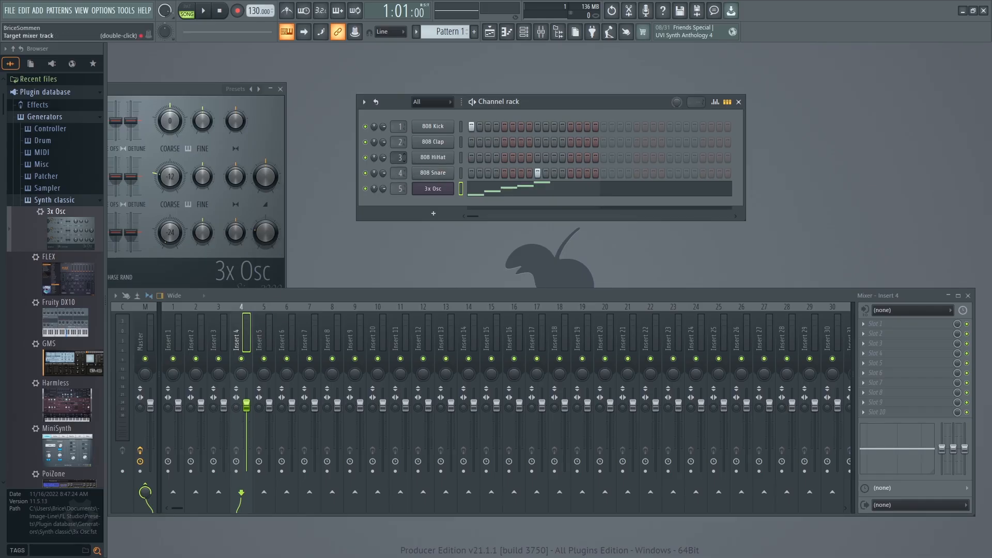
left_click(398, 157)
left_click_drag(398, 157, 403, 168)
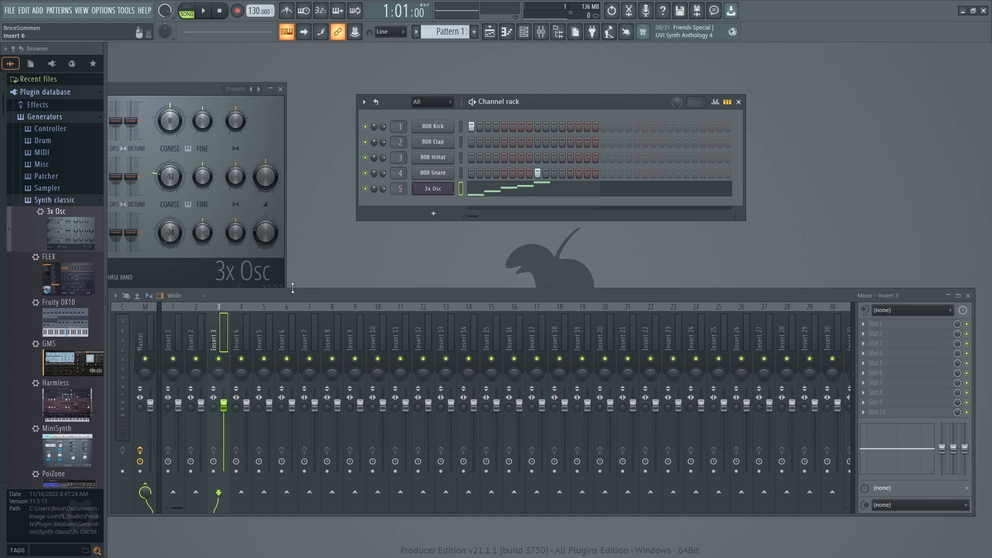
Reposition the mixer below the channel rack and select the Insert 5 track.
left_click_drag(292, 287, 355, 261)
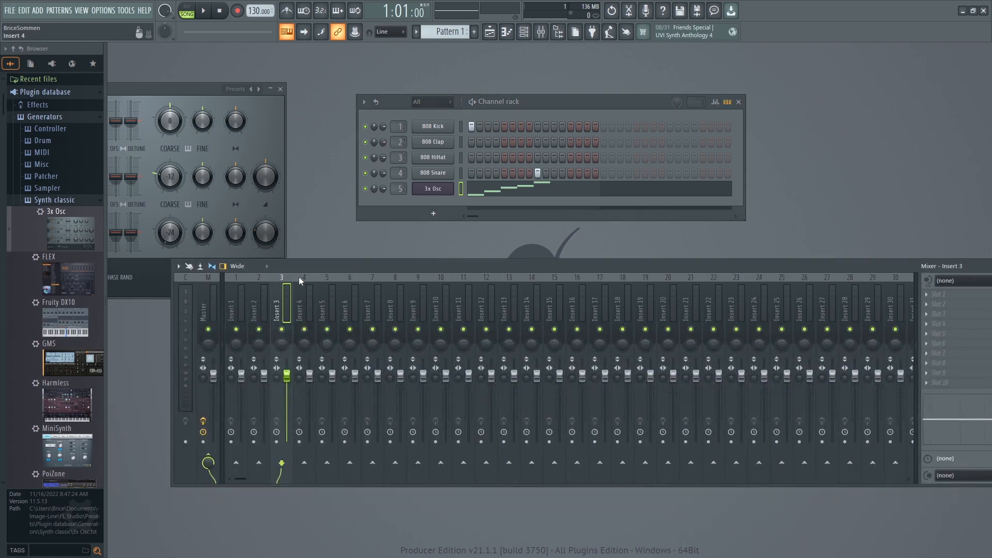
left_click_drag(415, 265, 372, 266)
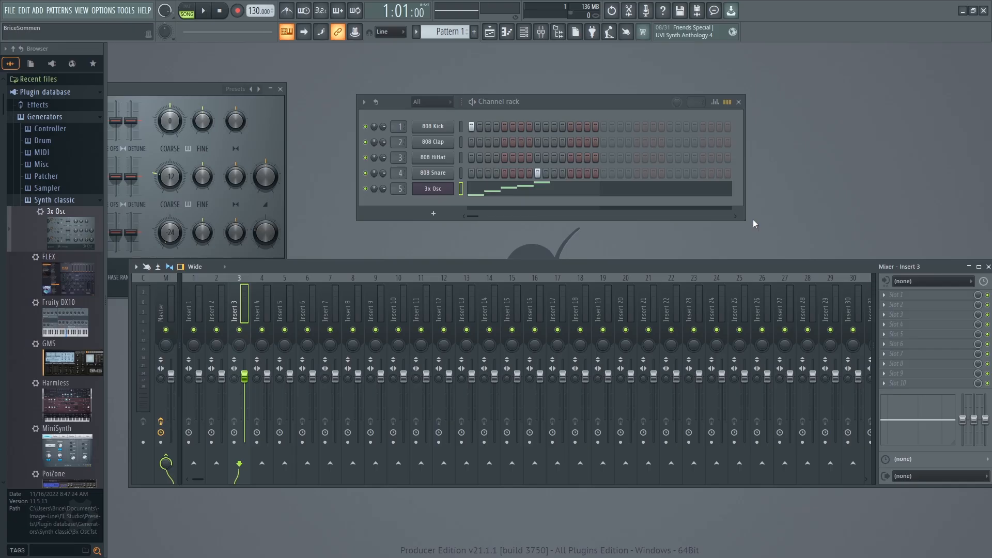
left_click(281, 297)
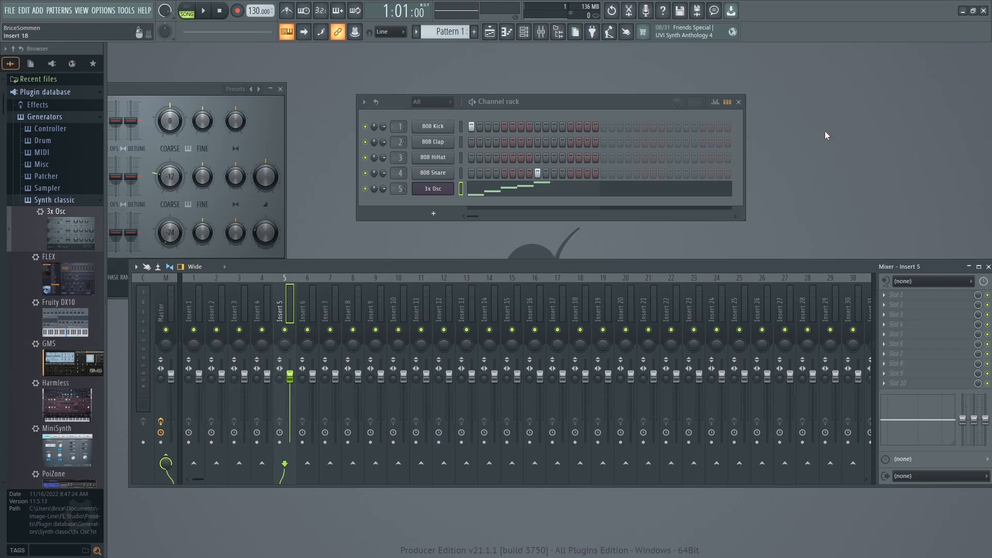
Clear the workspace down to the mixer alone, hiding the piano roll, channel rack and 3x Osc windows.
left_click(511, 33)
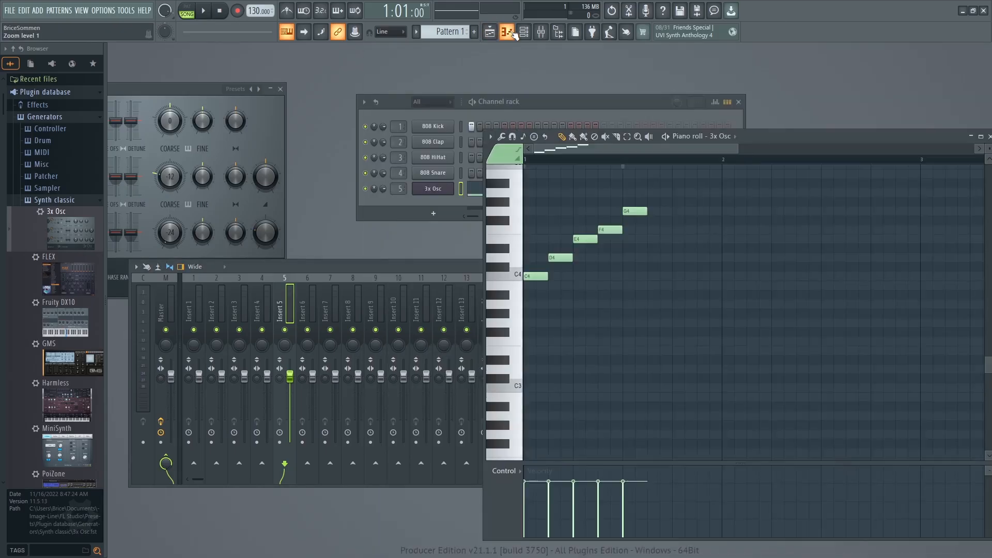
left_click(513, 33)
left_click(524, 32)
left_click(543, 34)
left_click(540, 34)
left_click_drag(537, 270, 537, 241)
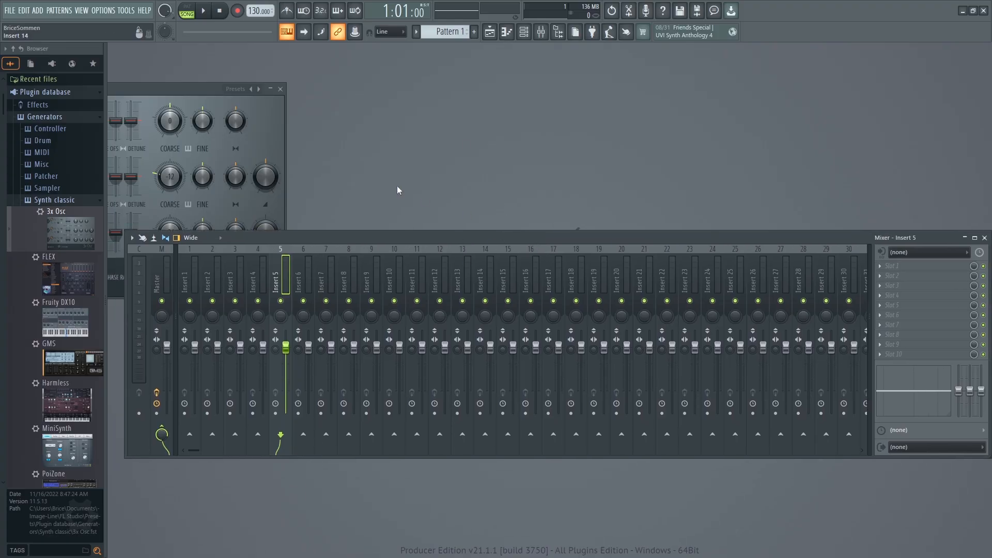
left_click_drag(178, 88, 460, 140)
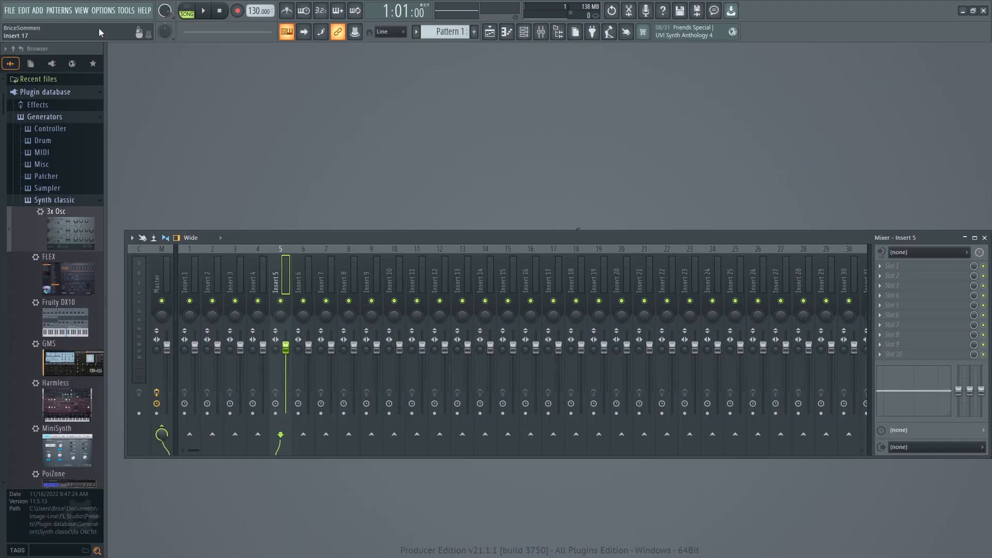
Start a new Basic 808 with limiter project without saving changes to untitled.flp.
left_click(10, 12)
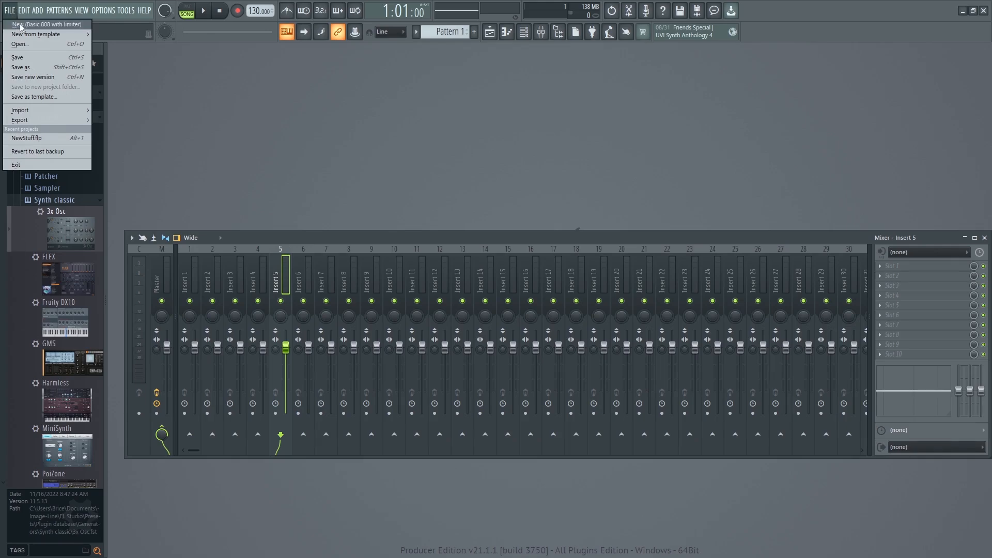
left_click(69, 26)
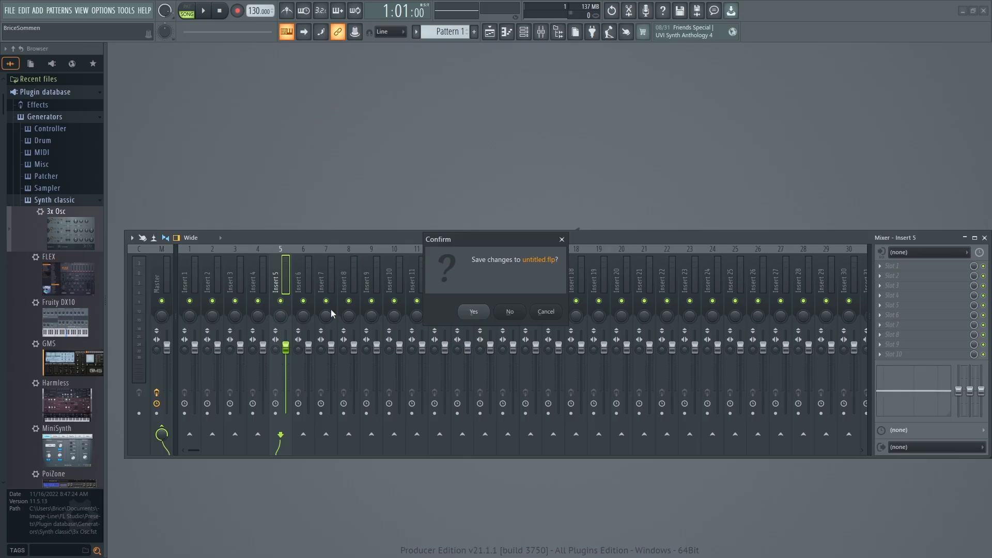
left_click(516, 316)
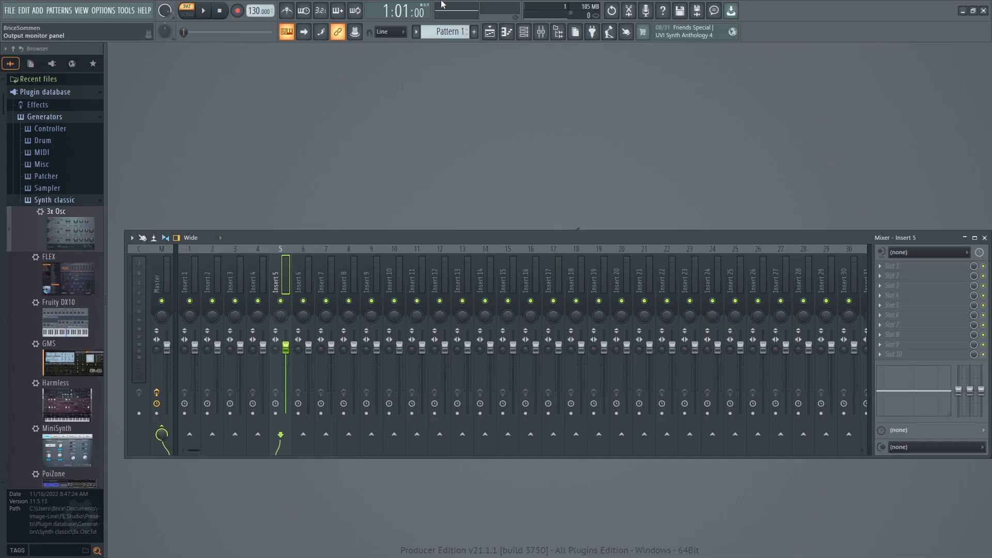
Bring up the channel rack over the mixer and select the 808 Kick channel.
left_click(523, 32)
left_click_drag(514, 104, 492, 192)
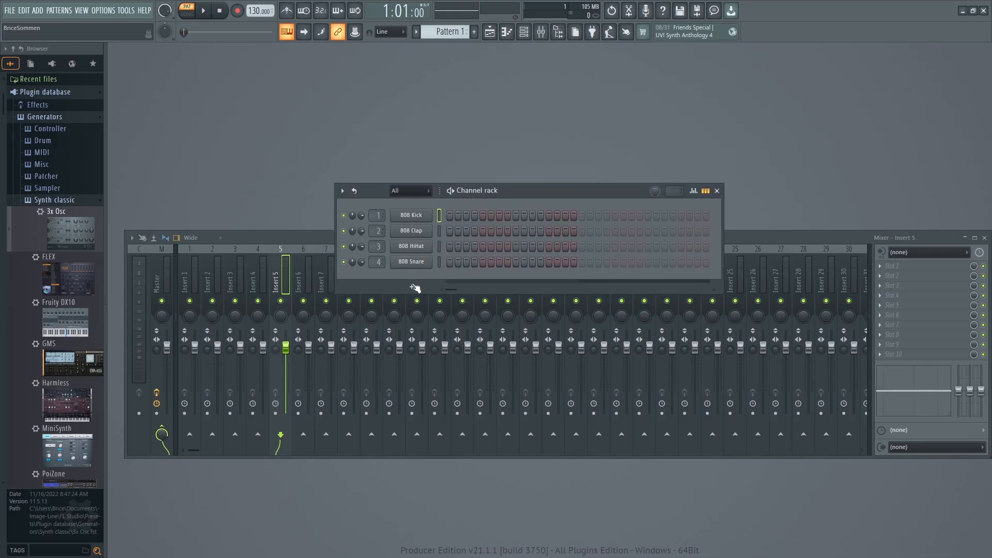
left_click(410, 216)
left_click(425, 123)
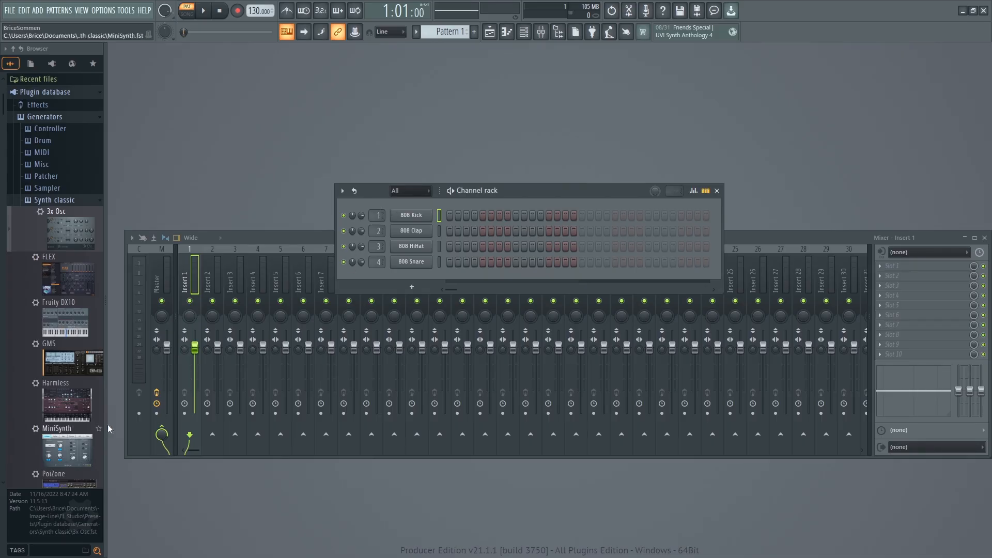
Audition the 808 Kick, 808 Clap, 808 HiHat and 808 Snare channels in turn.
middle_click(415, 219)
middle_click(415, 234)
middle_click(415, 250)
middle_click(416, 264)
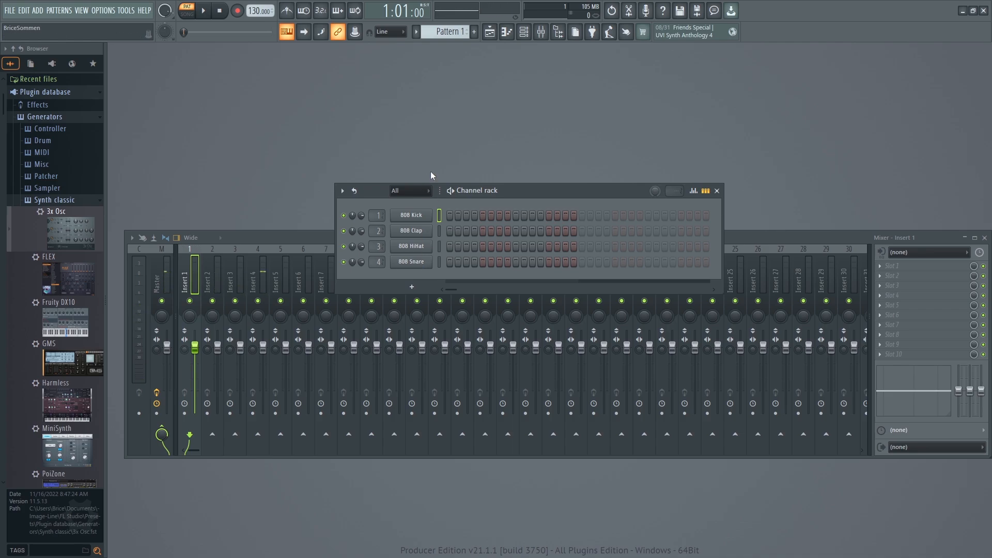
middle_click(409, 217)
middle_click(409, 234)
middle_click(408, 249)
middle_click(408, 264)
middle_click(410, 251)
left_click_drag(540, 191, 540, 189)
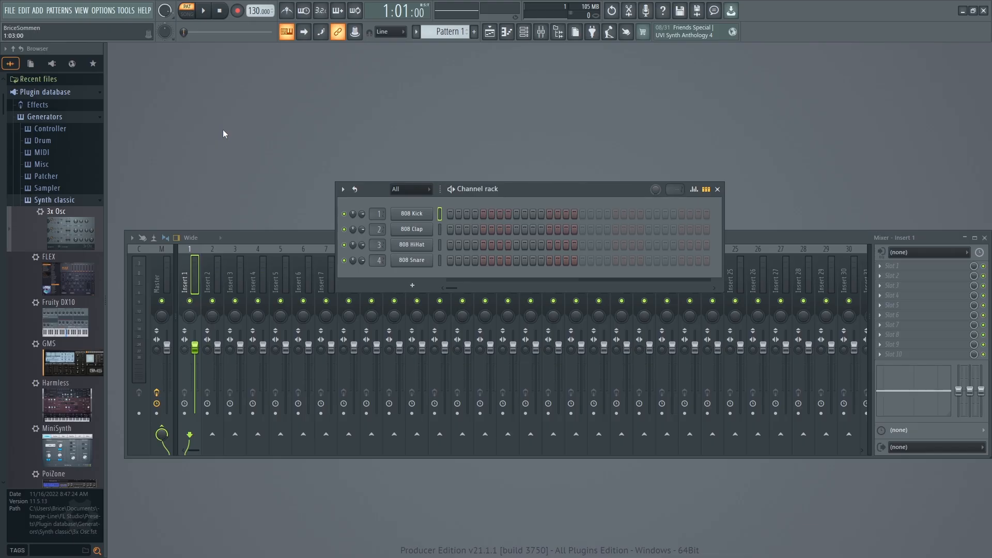
Collapse the Synth classic and Generators folders in the plugin database.
left_click(57, 201)
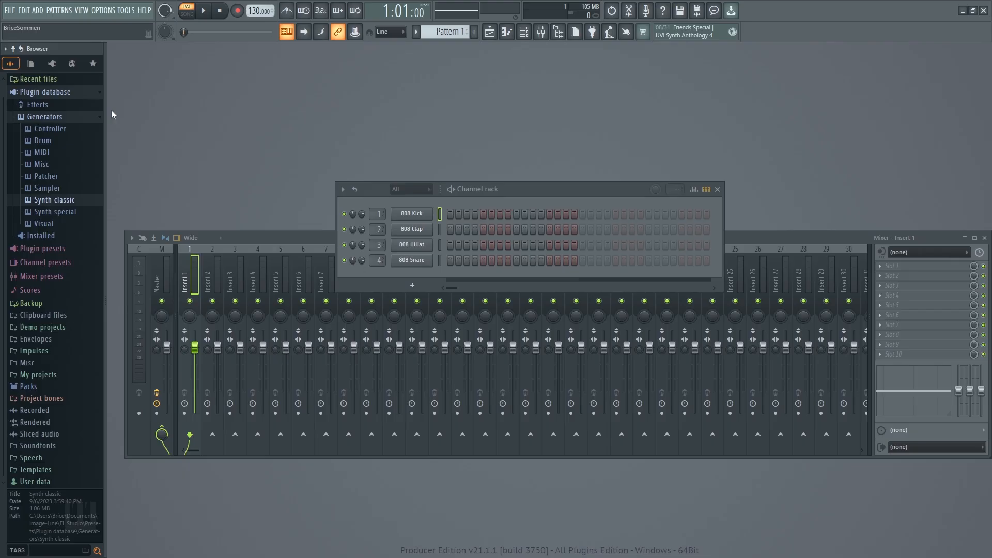
left_click(38, 117)
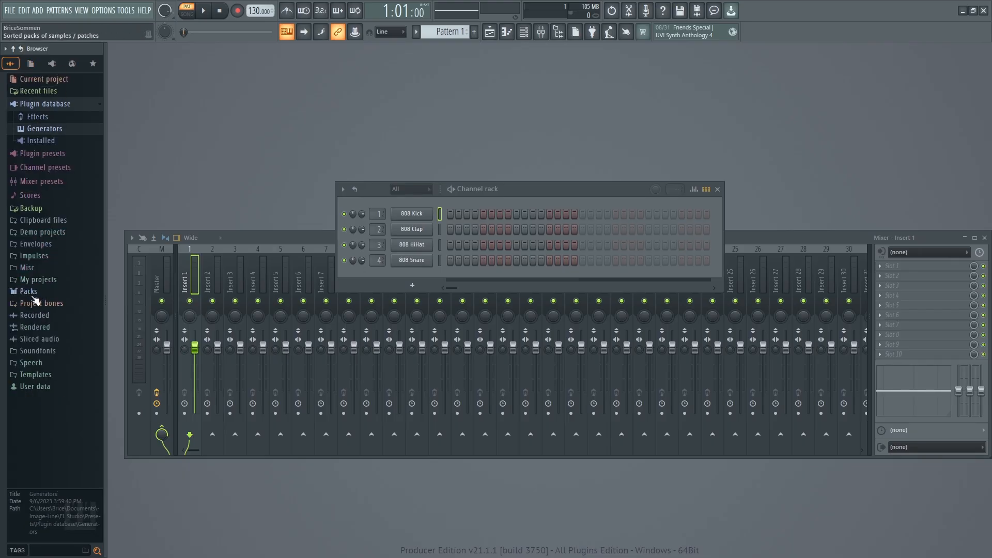
Expand the Drums folder inside Packs and look through its Cymbals folder before collapsing Cymbals.
left_click(29, 292)
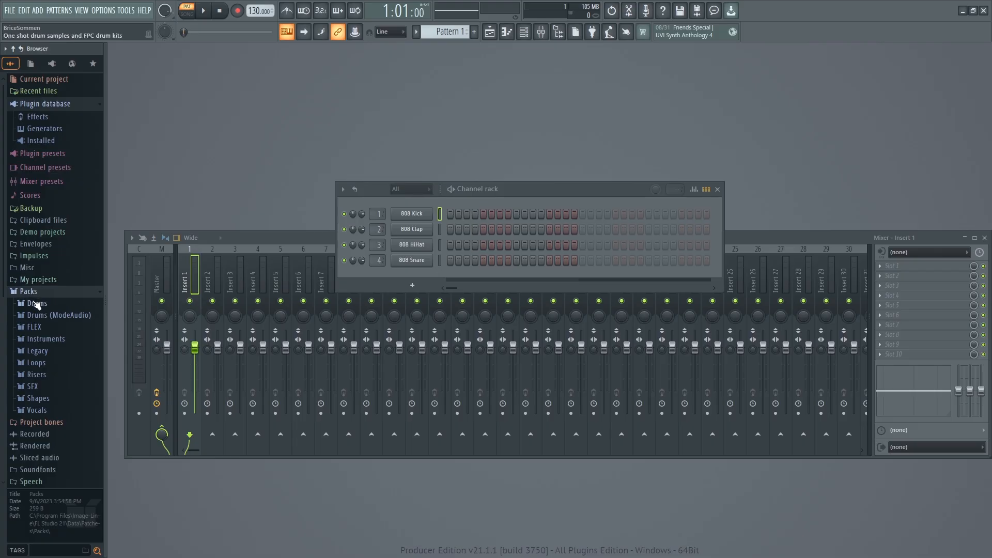
left_click(37, 305)
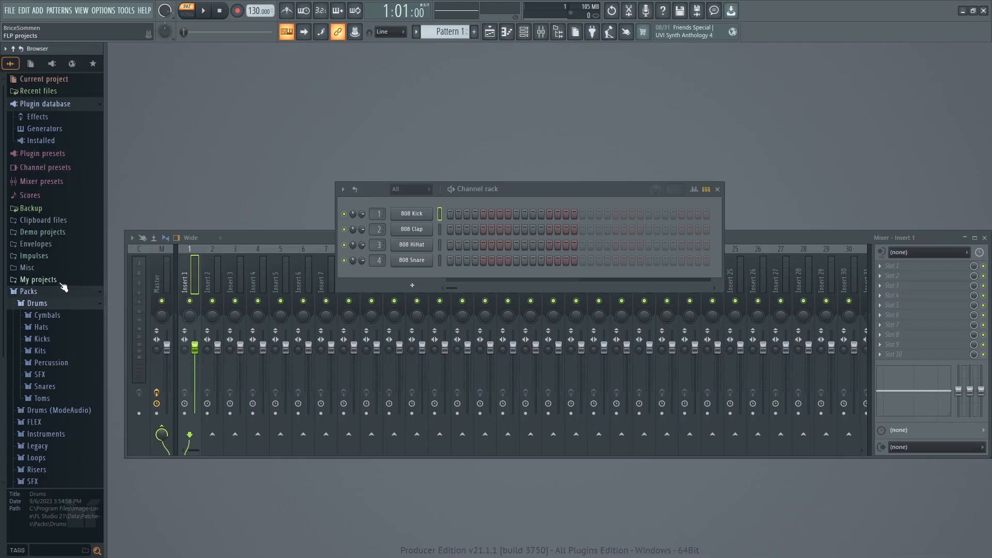
left_click(47, 319)
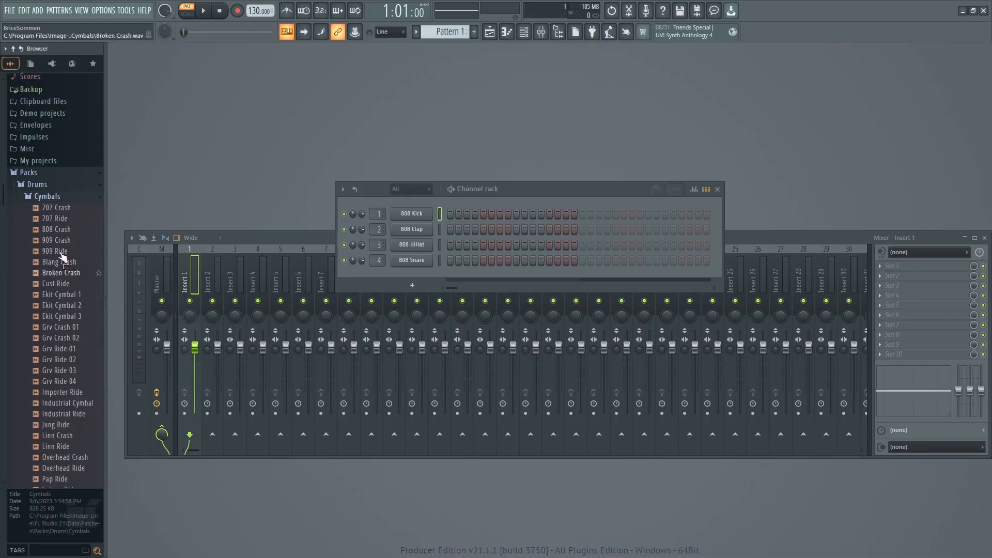
left_click(38, 164)
left_click(37, 280)
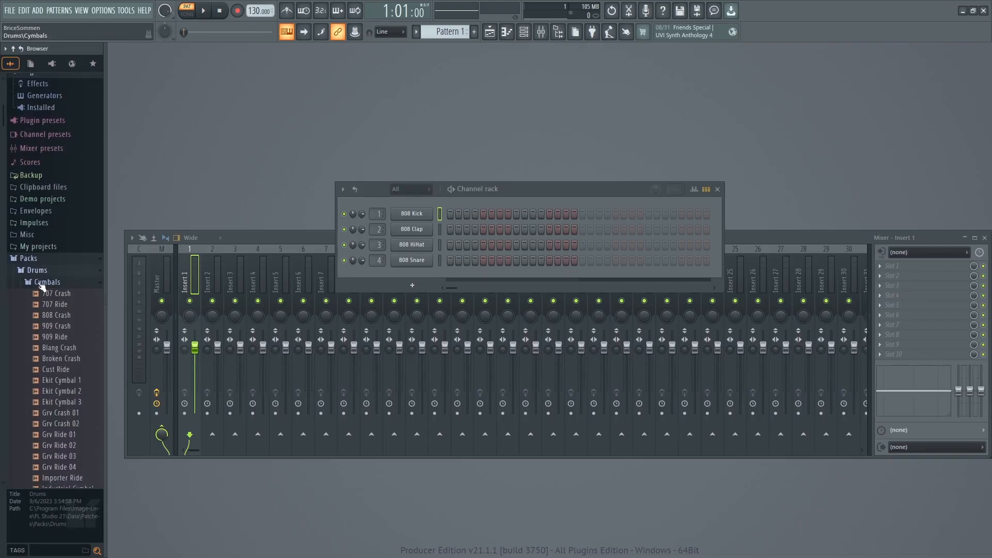
left_click(50, 291)
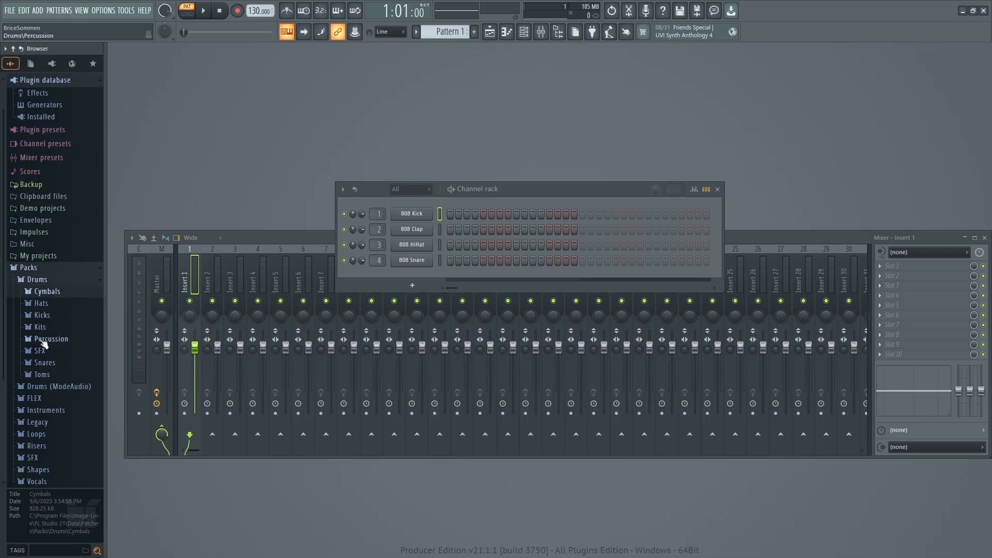
Open the Kicks folder and audition its samples in turn from 707 Kick to FPC 1 Kick.
left_click(41, 315)
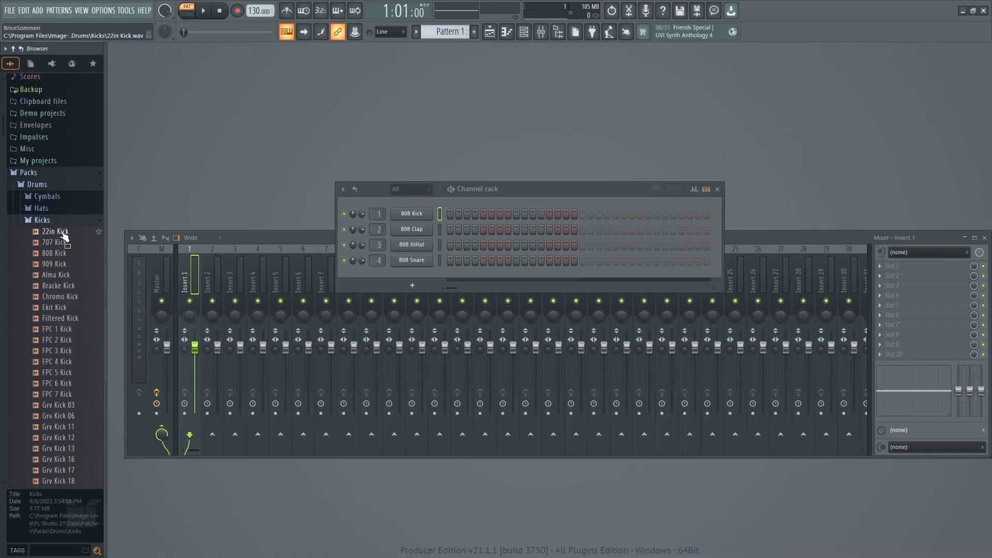
scroll(51, 365, "up", 4)
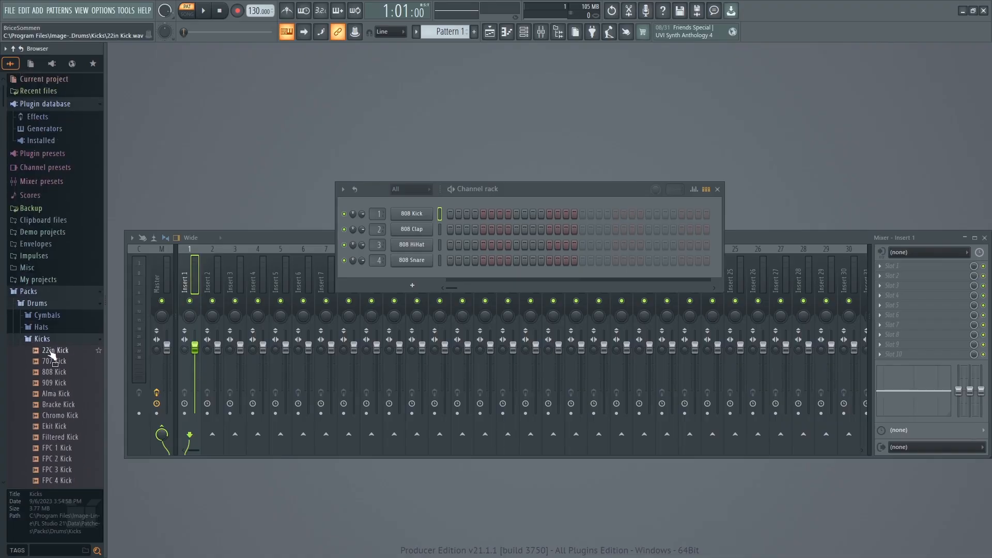
scroll(51, 369, "down", 4)
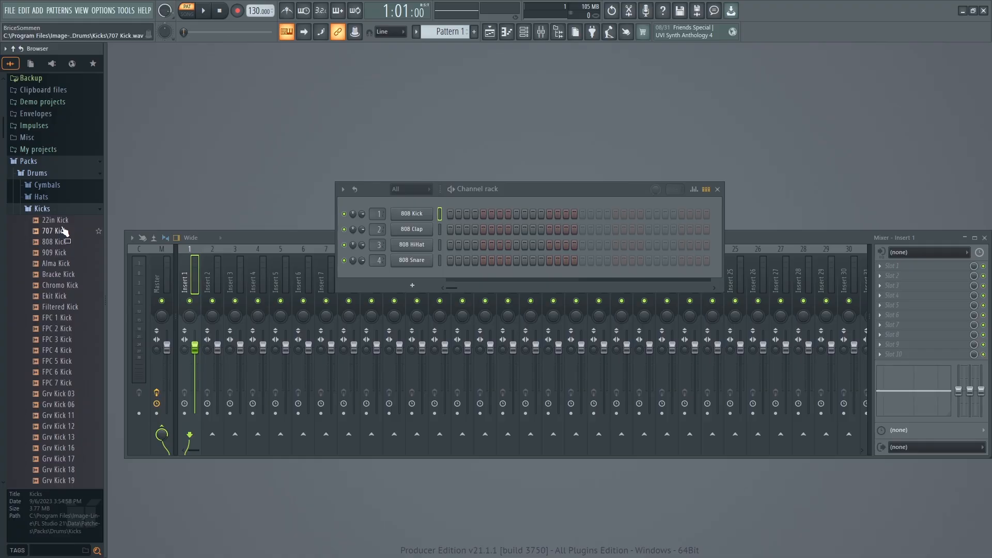
left_click(62, 231)
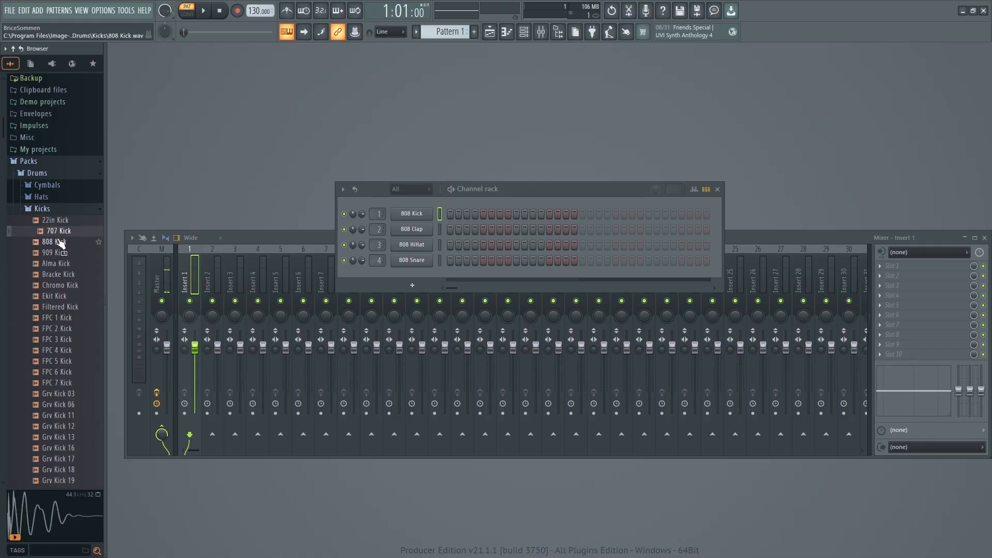
left_click(61, 242)
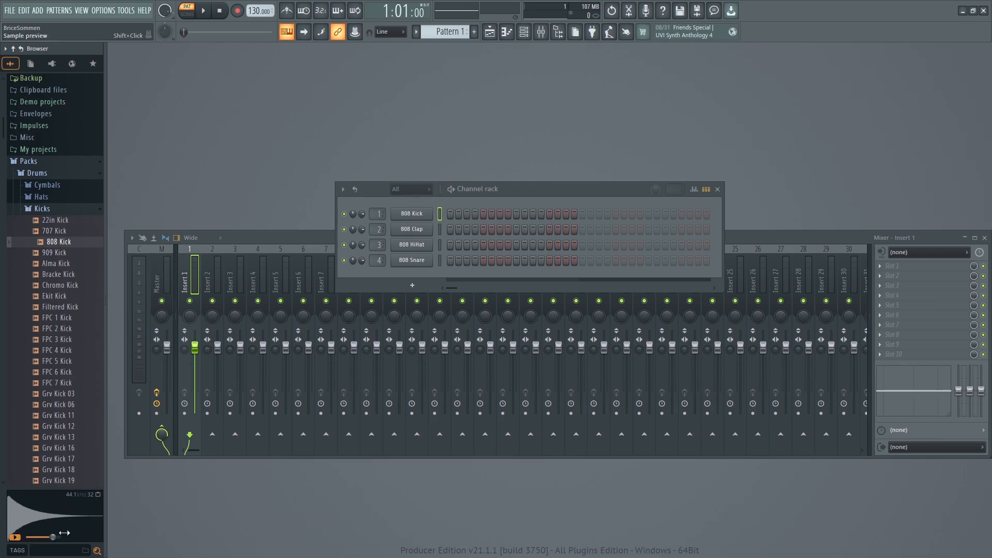
left_click(53, 252)
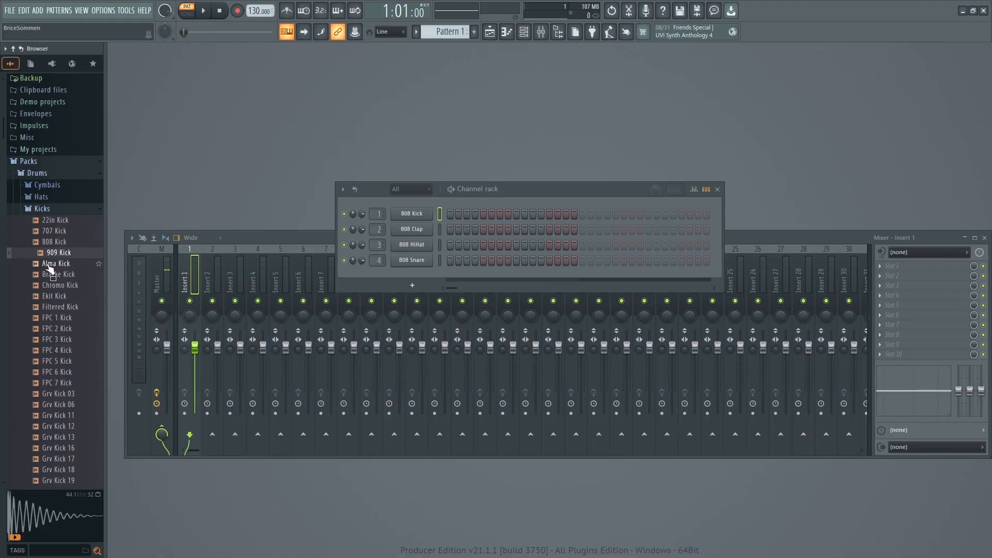
left_click(50, 264)
left_click(48, 278)
left_click(48, 288)
left_click(48, 299)
left_click(48, 309)
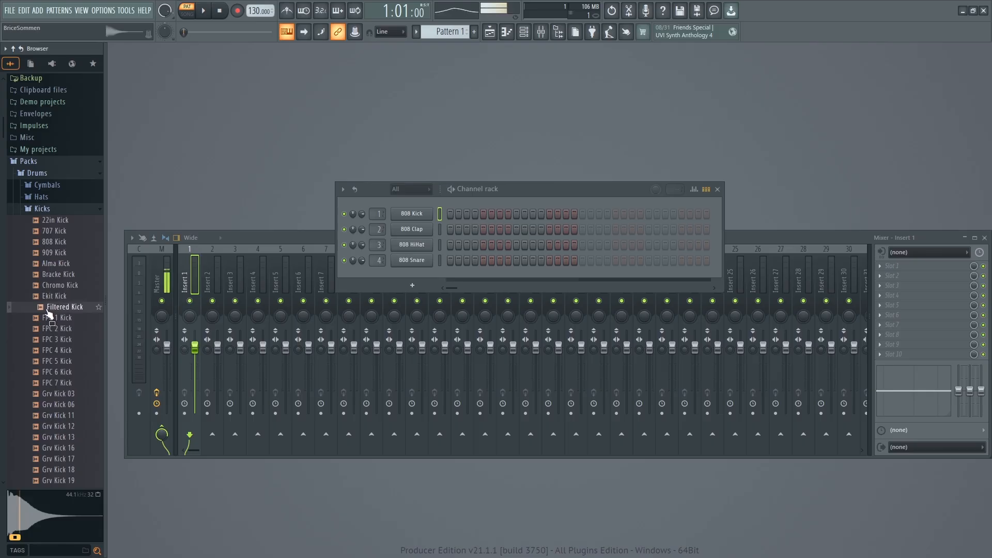
left_click(49, 321)
Audition the Grv Kick Acoustic 01, 02 and 03 samples in the Kicks folder.
scroll(52, 375, "up", 3)
scroll(52, 372, "down", 9)
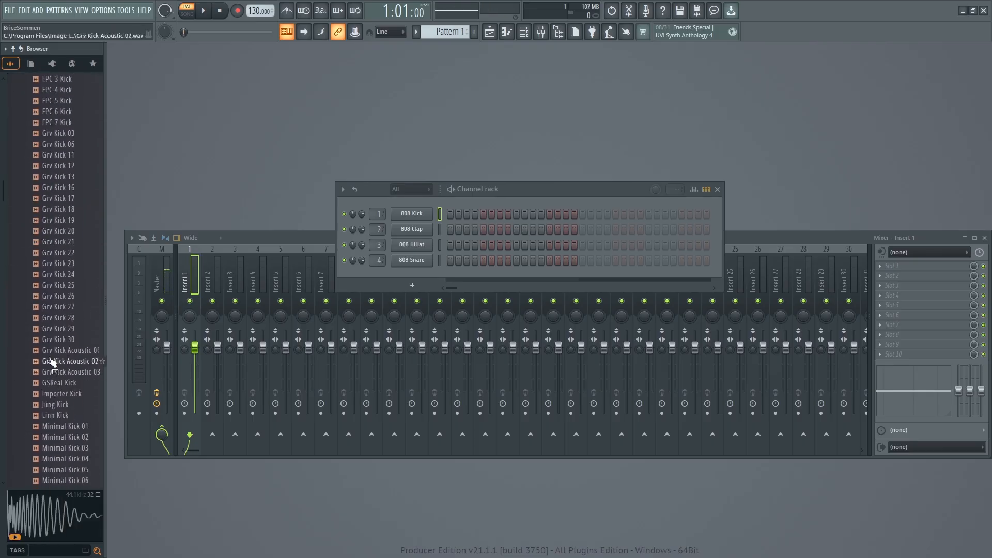
left_click(53, 350)
left_click(54, 361)
left_click(55, 372)
Audition several Minimal Kick samples, including Minimal Kick 01, Minimal Kick 02 and Minimal Kick 19.
left_click(61, 435)
left_click(61, 426)
scroll(61, 426, "down", 4)
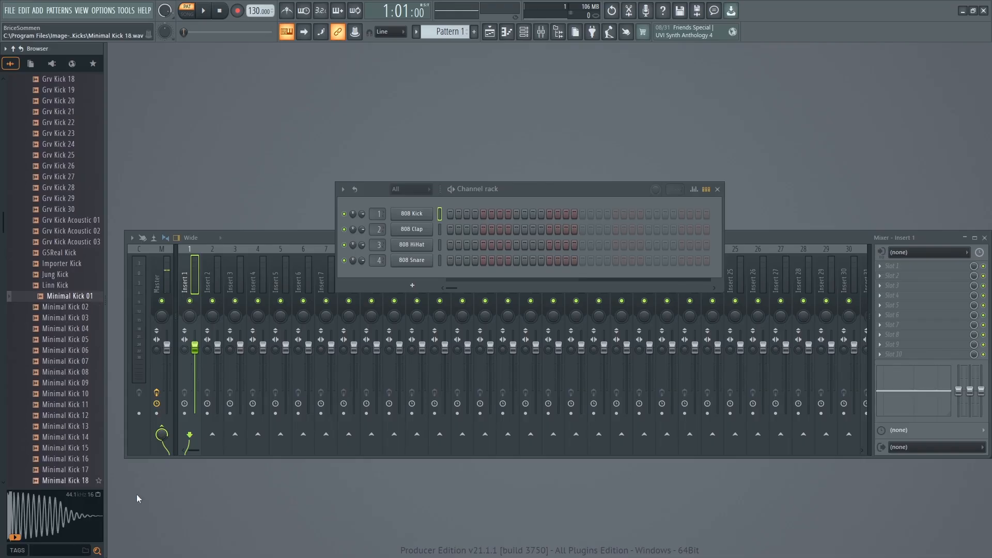
left_click(61, 306)
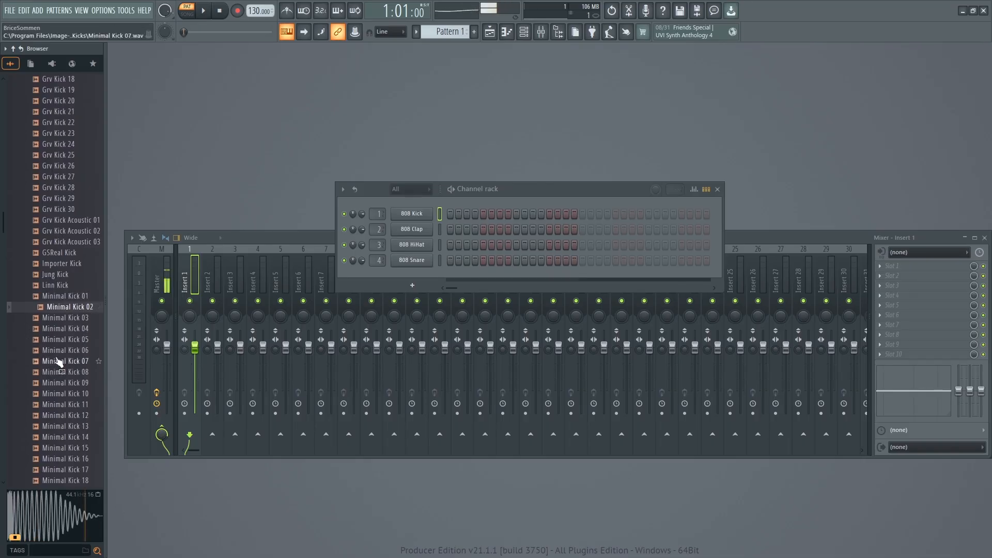
scroll(57, 359, "down", 4)
left_click(58, 351)
left_click(57, 394)
left_click(58, 360)
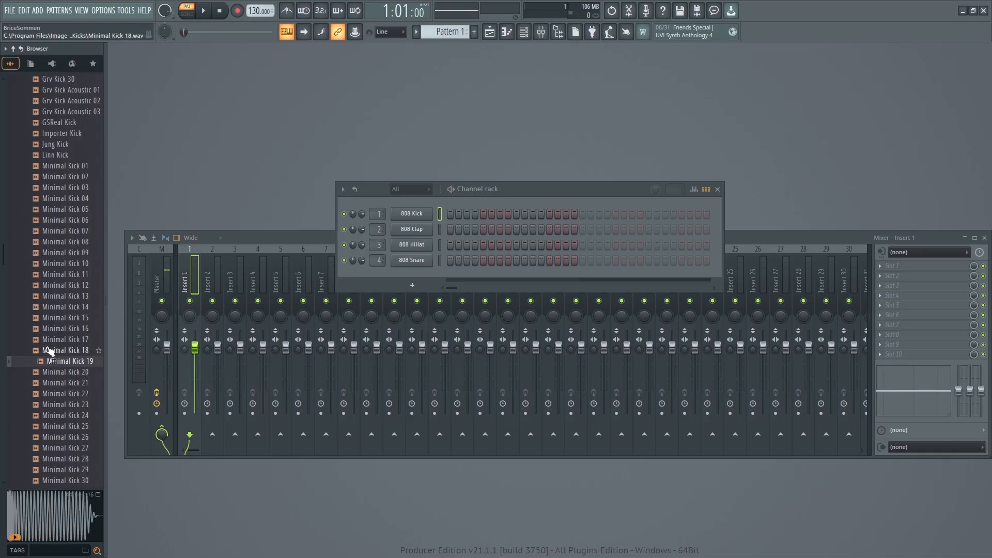
Audition further samples down the Kicks folder, including Minimal Kick 54 and Monster Kick 127.
scroll(58, 372, "down", 4)
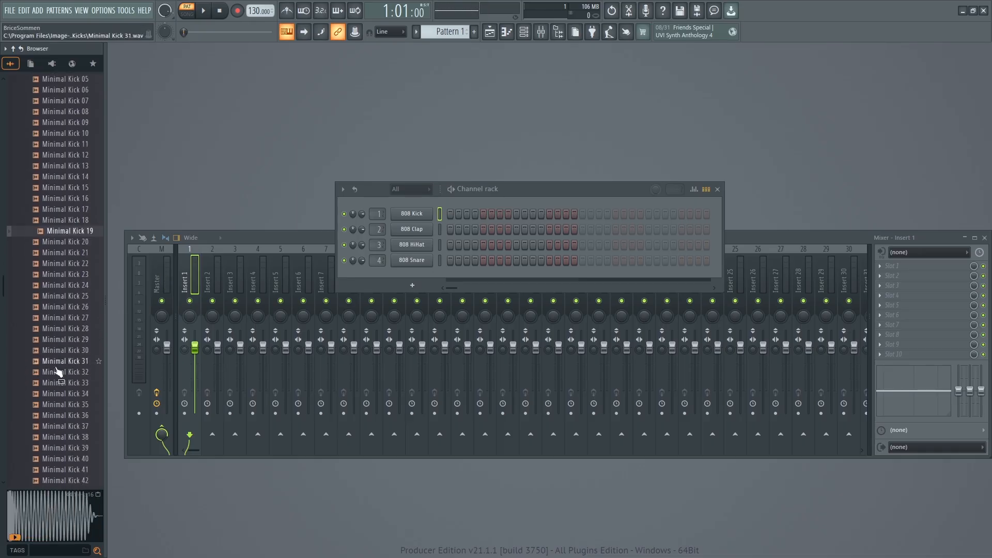
left_click(59, 405)
left_click(57, 383)
scroll(57, 398, "down", 6)
left_click(58, 405)
scroll(58, 400, "down", 2)
left_click(58, 350)
scroll(59, 356, "down", 6)
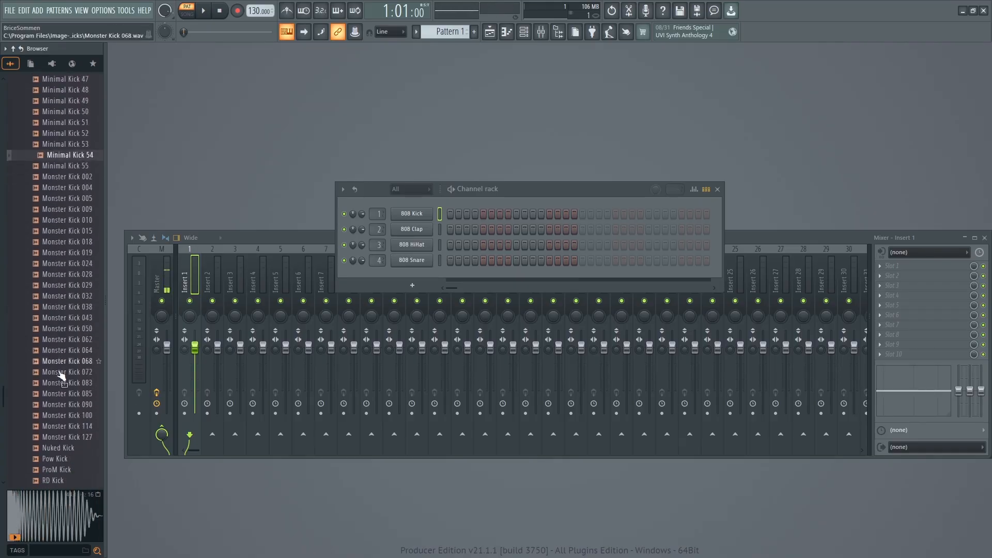
left_click(65, 436)
scroll(63, 449, "down", 2)
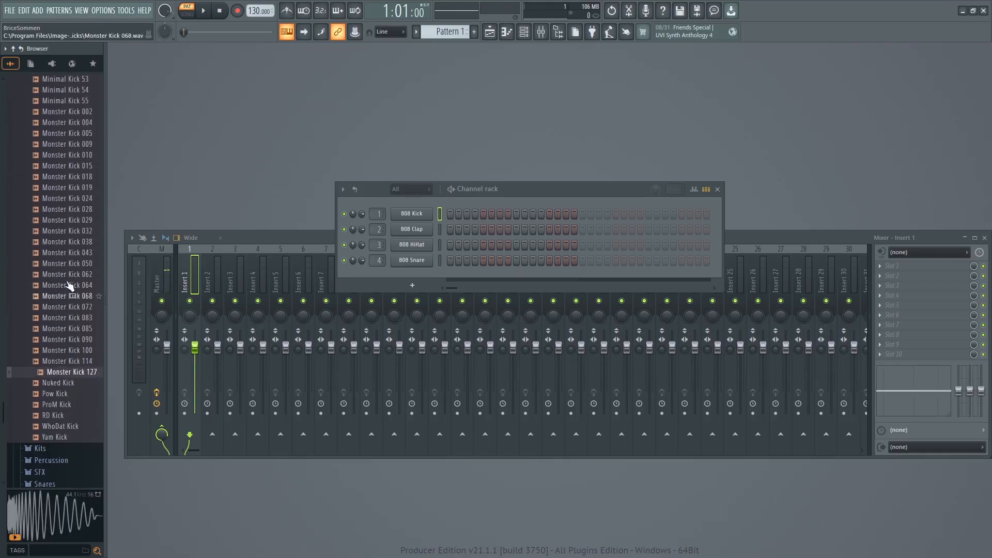
Audition Monster Kick 002 and Monster Kick 004, comparing the latter with the 808 Kick channel.
scroll(62, 289, "up", 4)
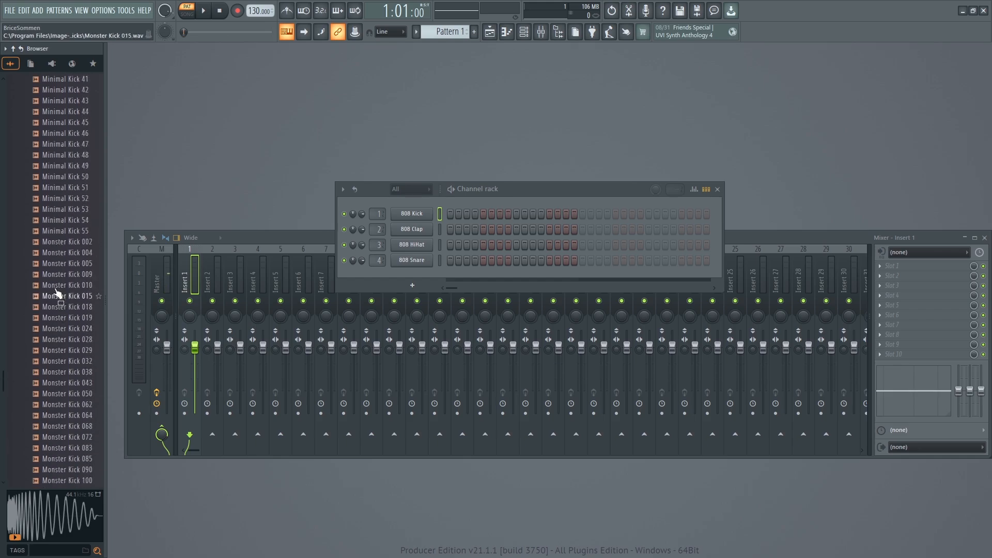
left_click(61, 241)
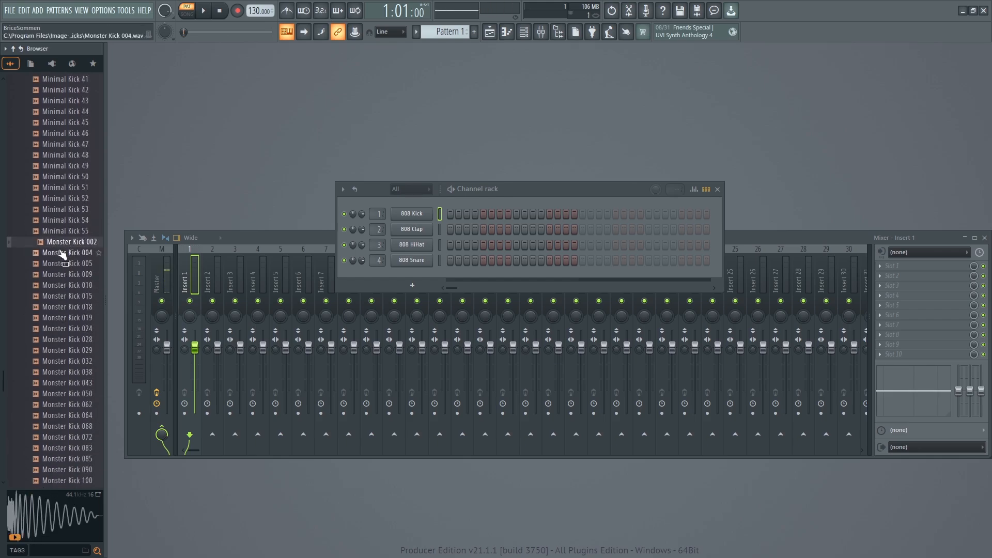
left_click(61, 254)
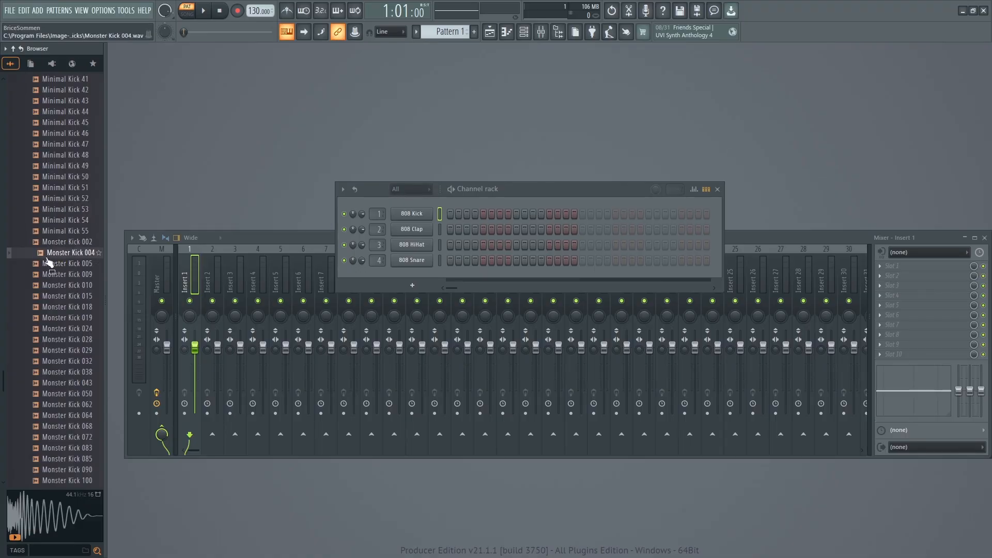
key("q")
key("q")
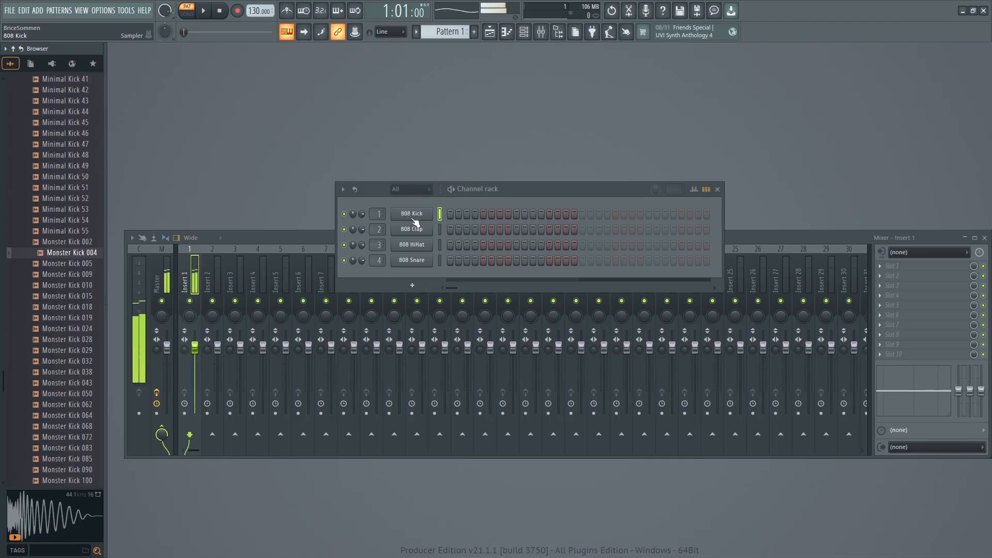
key("q")
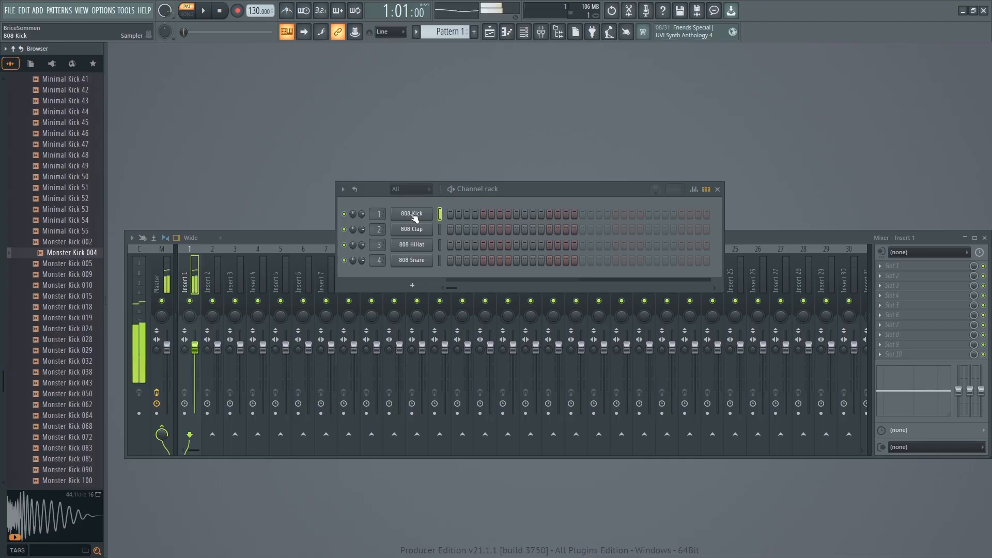
left_click(57, 258)
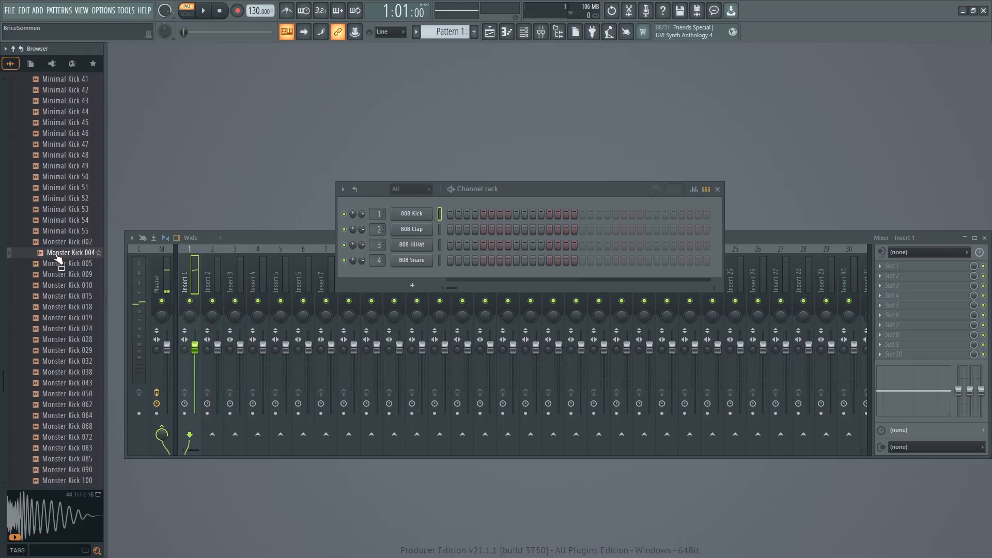
Replace the 808 Kick channel's sample with Monster Kick 004, audition it, and check its sampler settings.
left_click_drag(58, 258, 410, 218)
key("q")
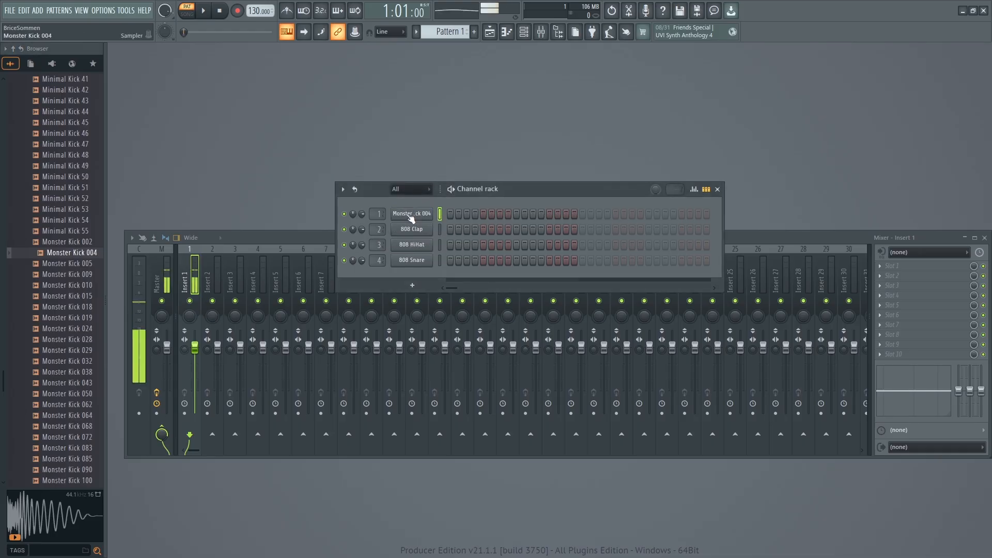
left_click(411, 216)
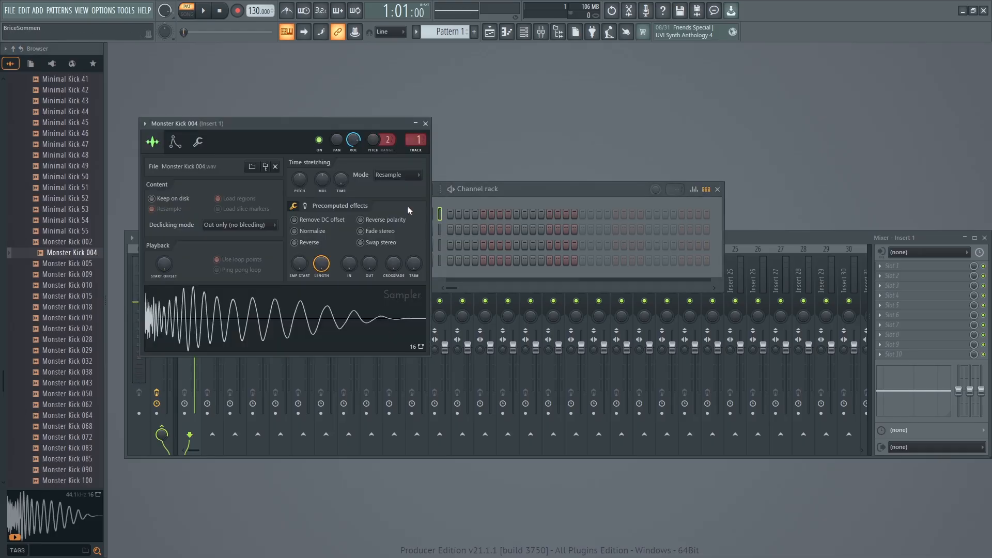
left_click(425, 124)
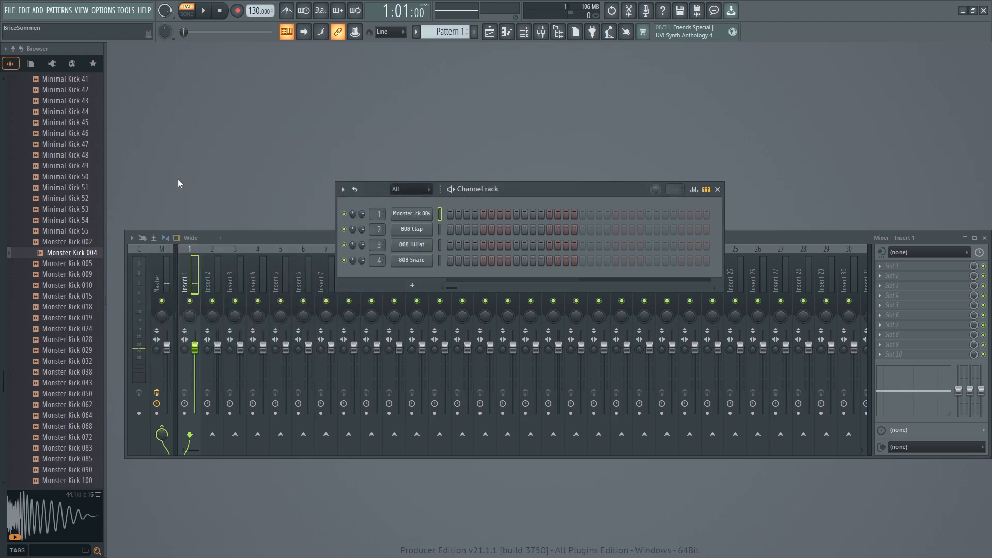
Collapse the Kicks folder and open the Snares folder in the Drums pack.
scroll(61, 244, "up", 5)
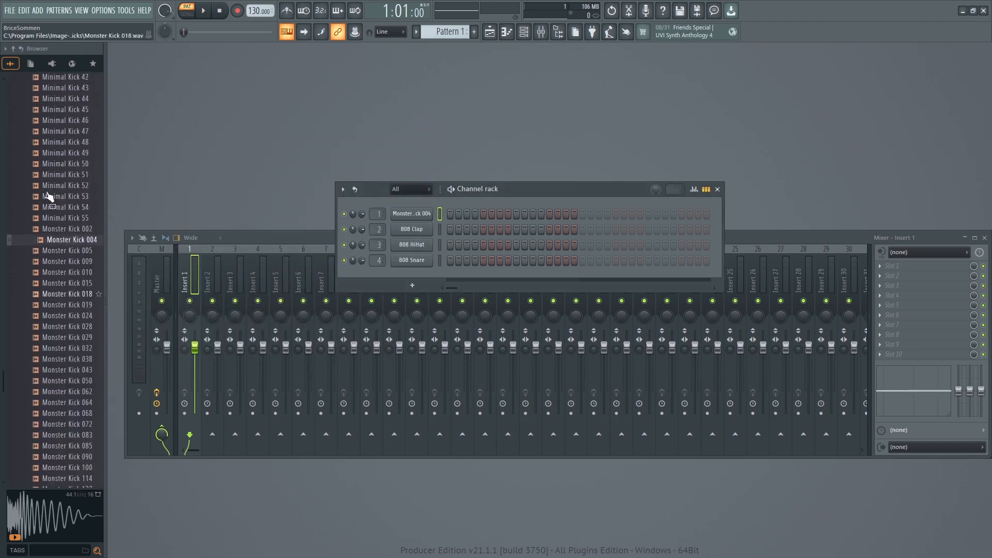
scroll(60, 245, "up", 15)
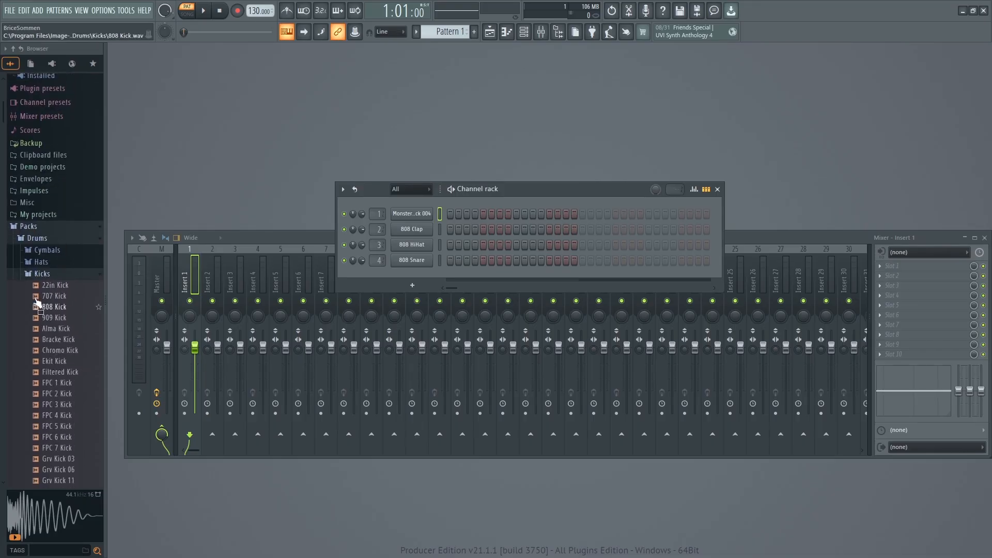
left_click(37, 277)
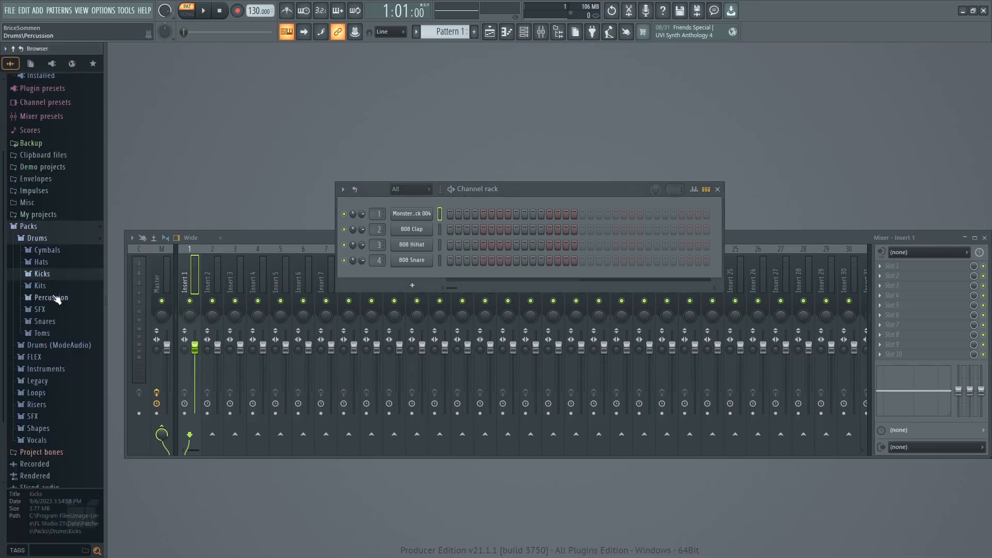
left_click(52, 323)
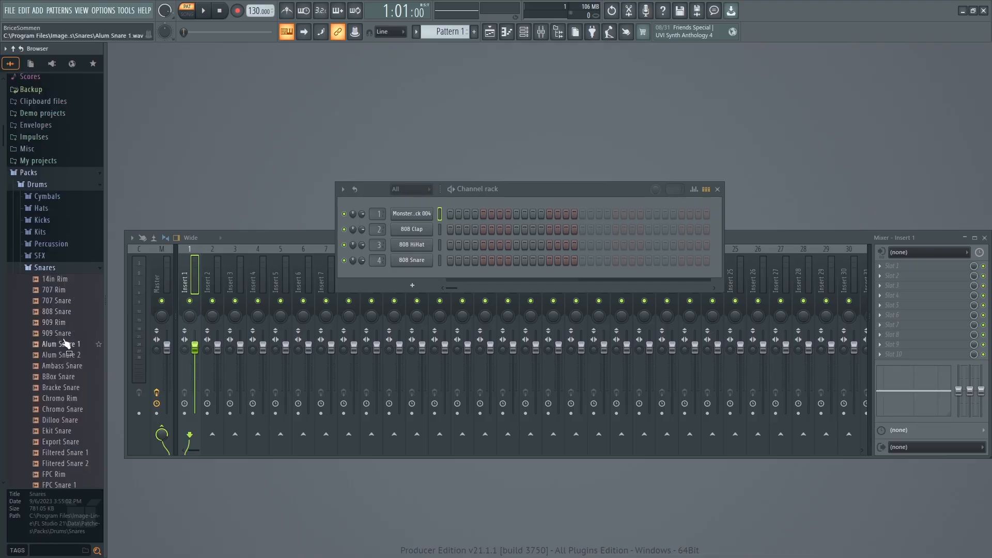
Audition the 808 Snare channel and compare it with the 808 Snare sample in the Snares folder.
left_click(414, 261)
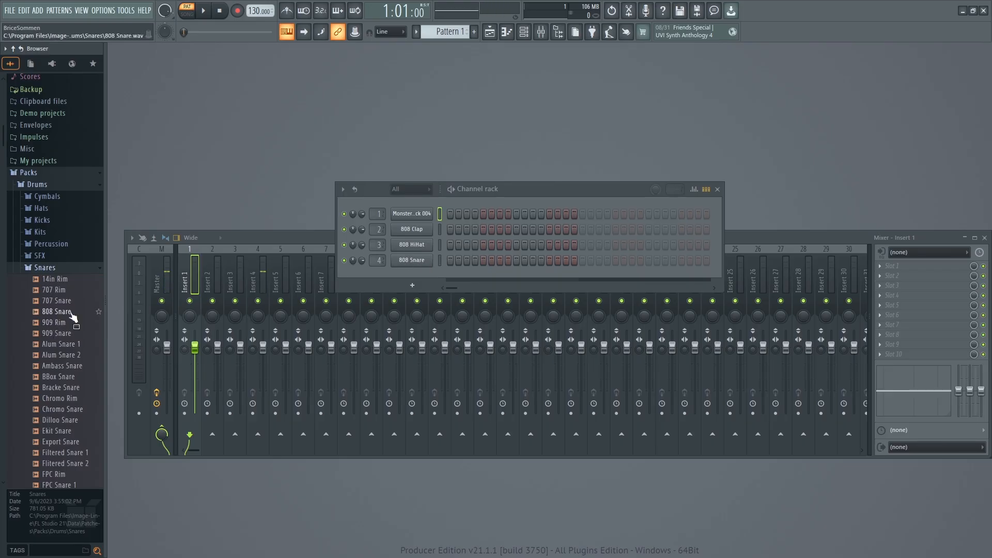
left_click(53, 313)
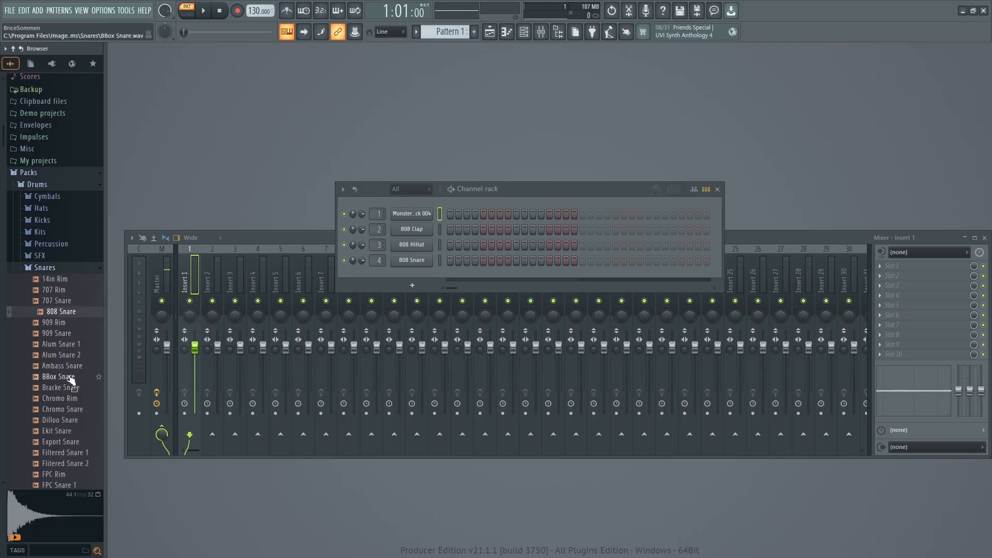
scroll(65, 370, "up", 4)
scroll(66, 369, "down", 12)
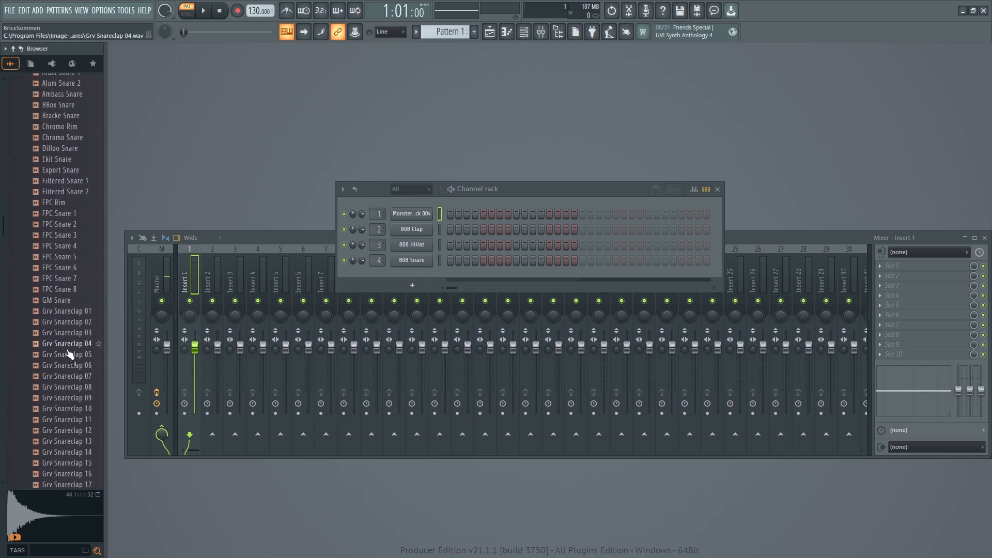
scroll(75, 343, "up", 2)
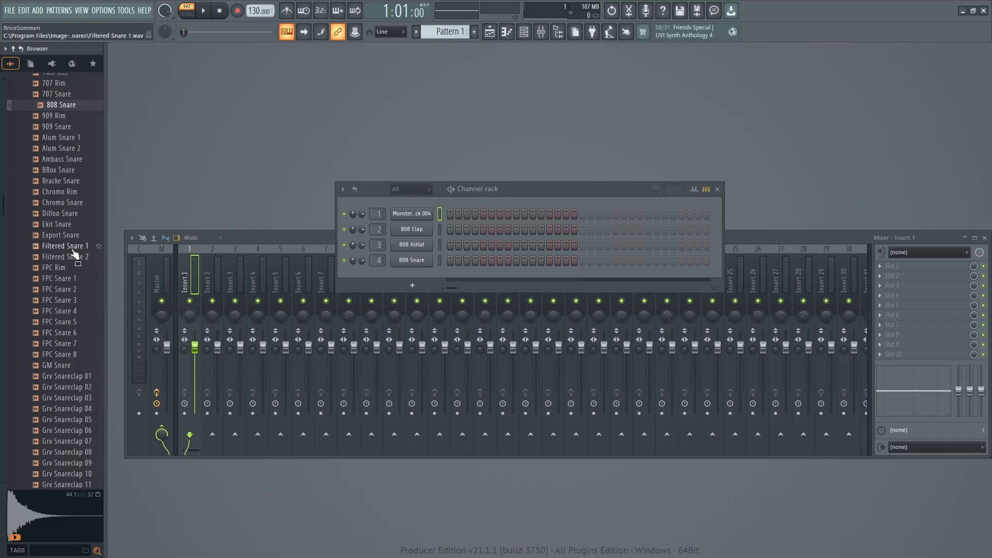
Audition Dilloo Snare and Grv Snareclap 01, 03, 06 and 09 in the Snares folder.
left_click(64, 213)
left_click(65, 377)
left_click(64, 399)
left_click(64, 431)
left_click(73, 463)
Audition Grv Snareclap 23 and Grv Snareclap 25 further down the Snares folder.
scroll(74, 455, "down", 5)
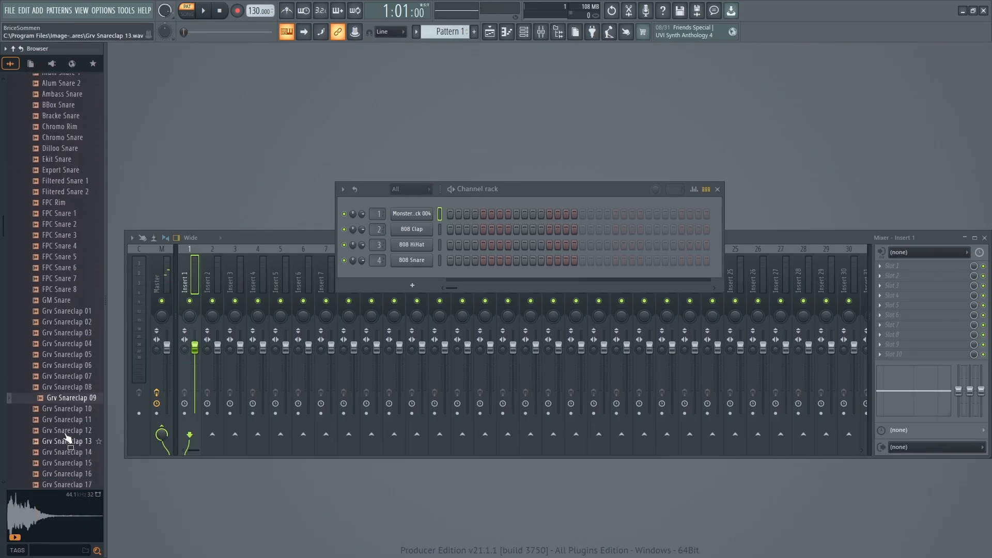
scroll(52, 413, "down", 2)
scroll(51, 410, "down", 2)
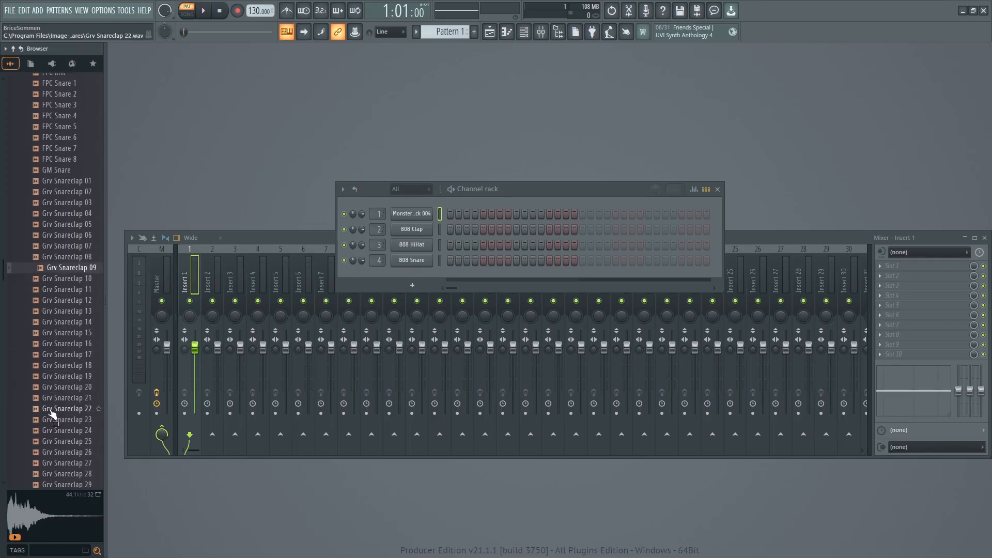
left_click(54, 419)
left_click(58, 441)
scroll(60, 446, "down", 5)
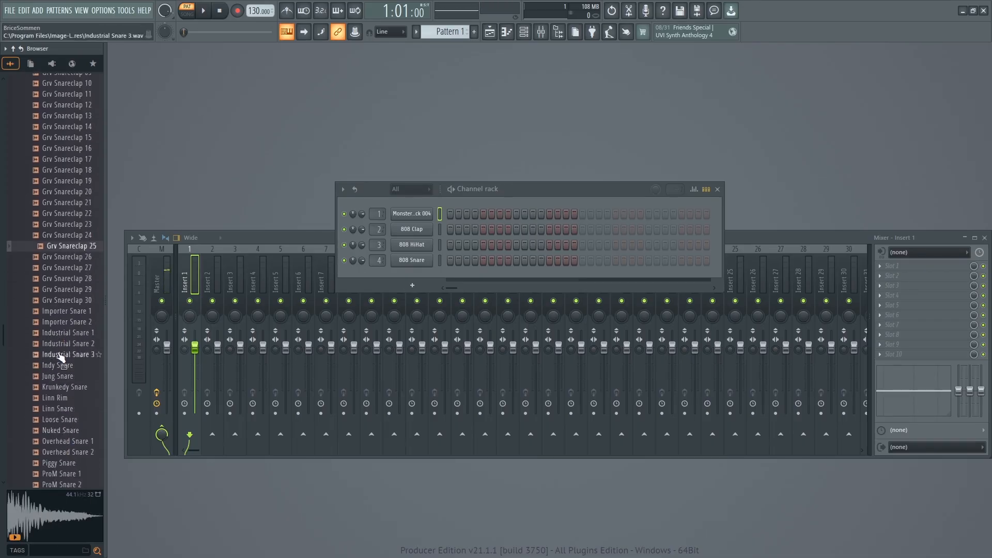
Audition Importer Snare 1, Indy Snare, Jung Snare, Linn Snare, Overhead Snare 2, ProM Snare 1 and Scot Snare.
left_click(56, 311)
left_click(60, 366)
left_click(60, 377)
left_click(61, 409)
left_click(61, 453)
left_click(61, 474)
scroll(62, 465, "down", 4)
left_click(68, 442)
scroll(72, 450, "down", 4)
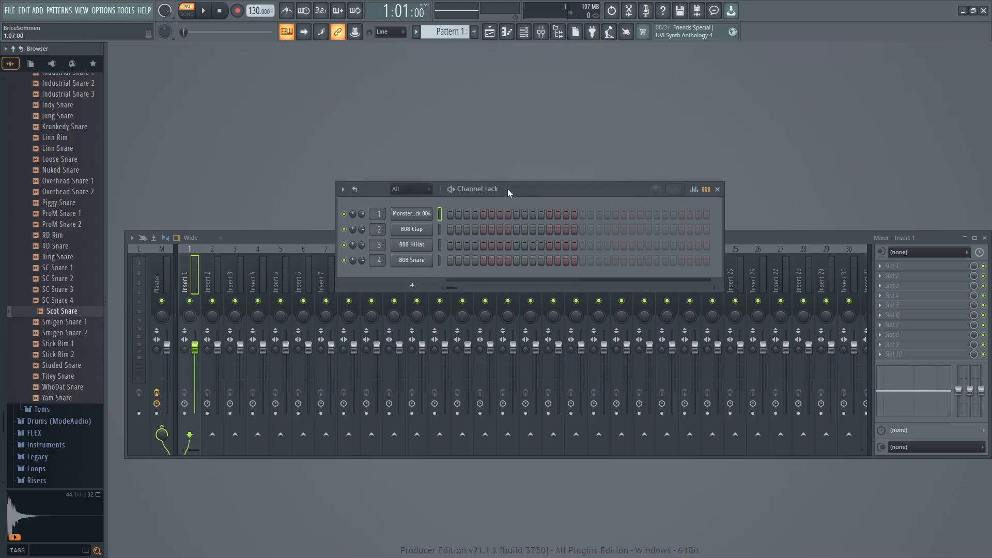
Load the pack's 808 Snare sample onto the 808 Snare channel and open its sampler settings clear of the channel rack.
left_click_drag(508, 188, 501, 191)
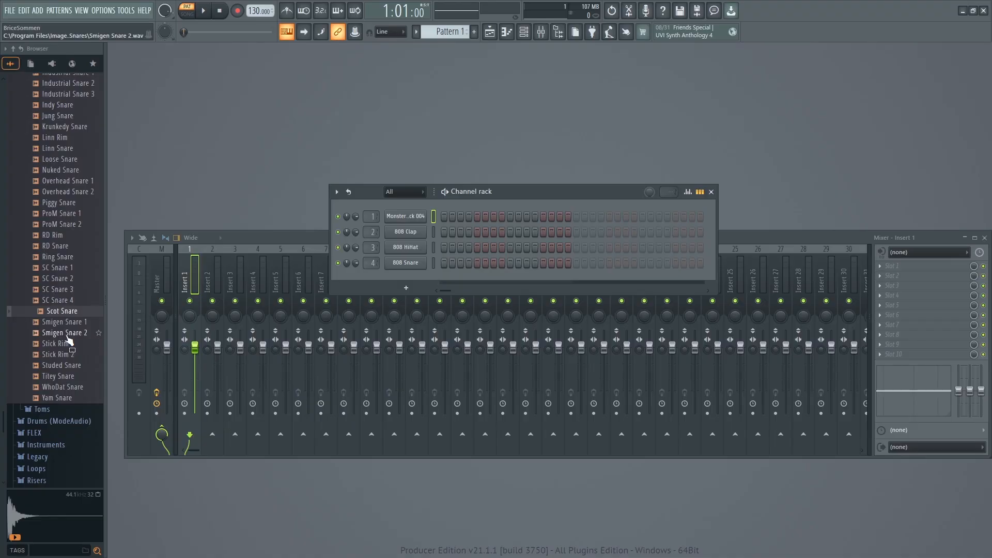
scroll(66, 339, "up", 15)
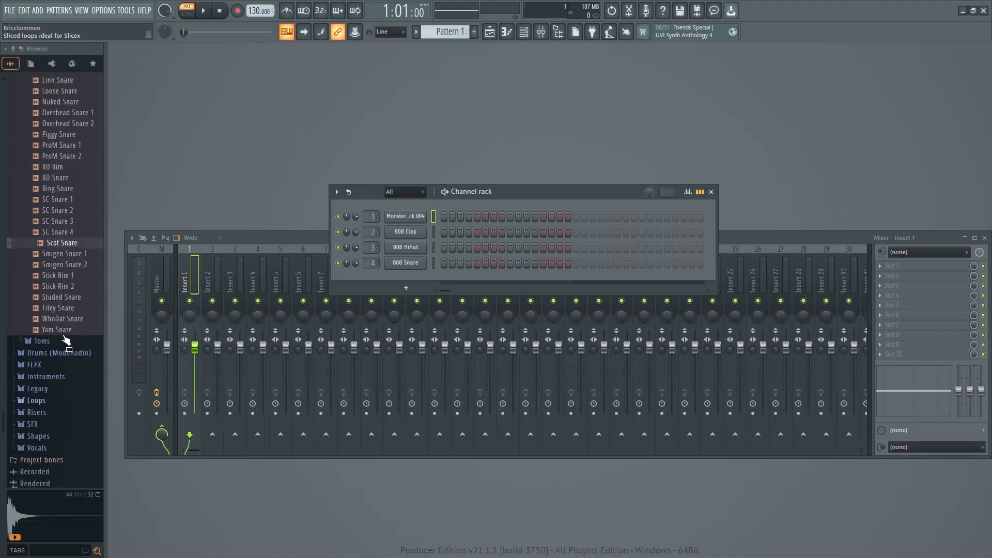
scroll(74, 353, "up", 6)
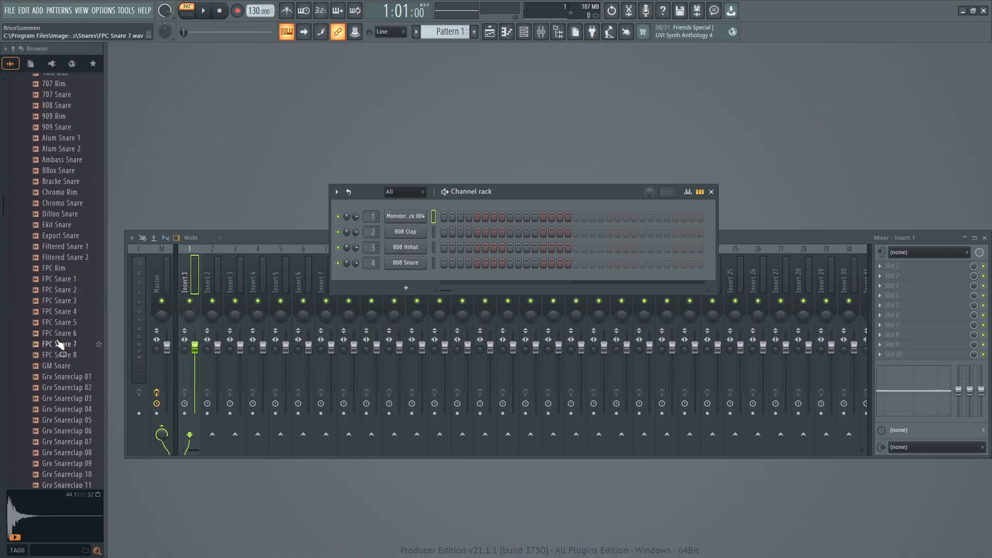
scroll(77, 258, "up", 6)
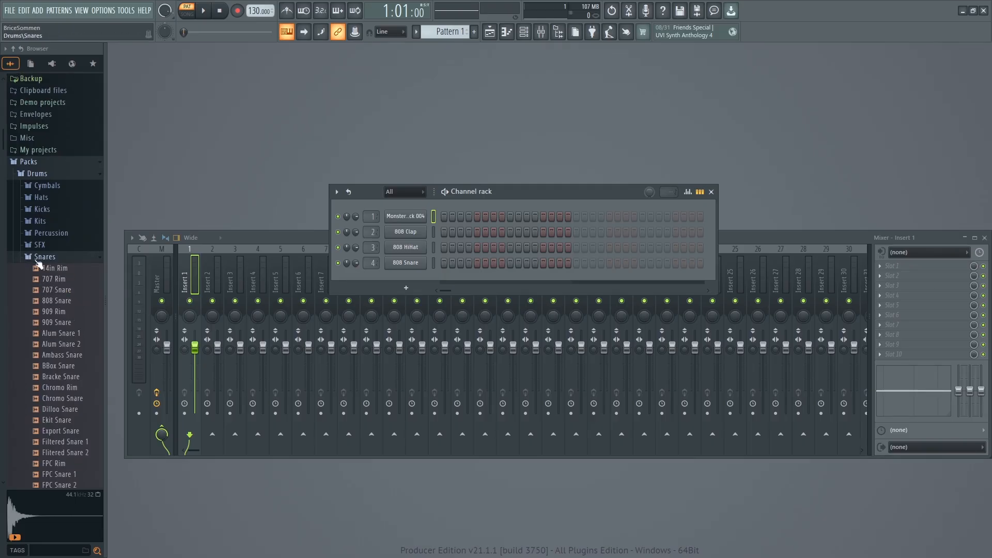
left_click_drag(53, 309, 405, 264)
left_click(404, 263)
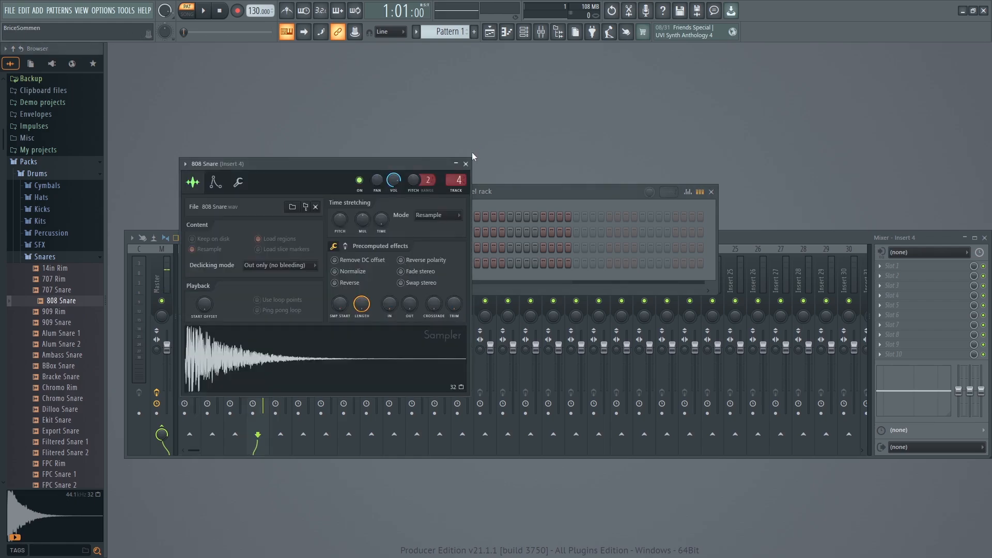
left_click_drag(391, 161, 732, 76)
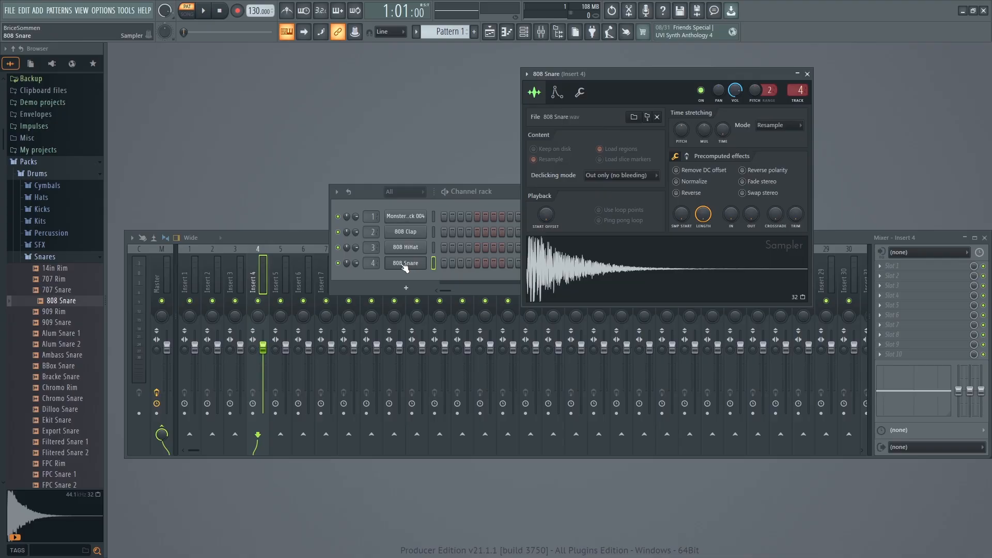
Shorten the 808 Snare sample's length to 25% and audition the channel before and after the change.
key("q")
key("q")
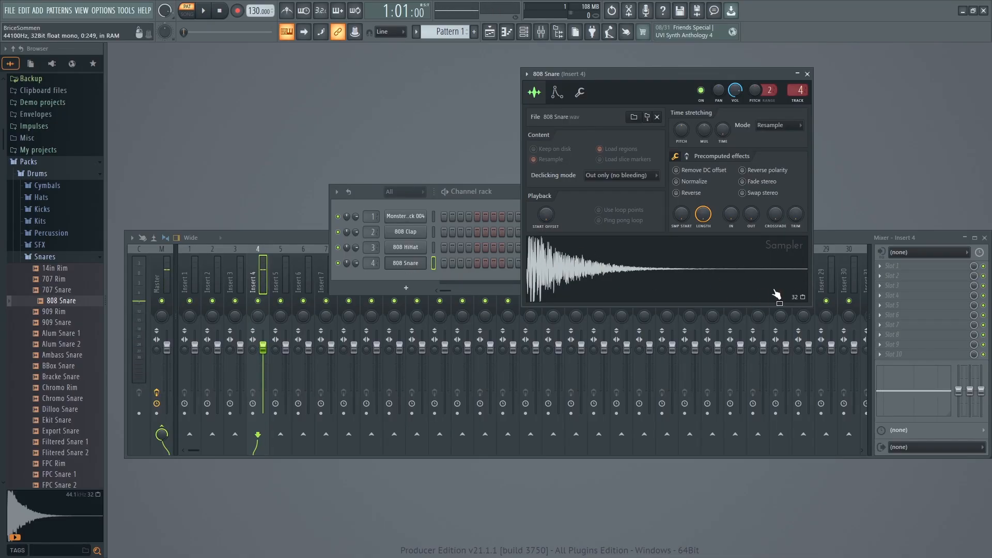
left_click_drag(703, 214, 703, 269)
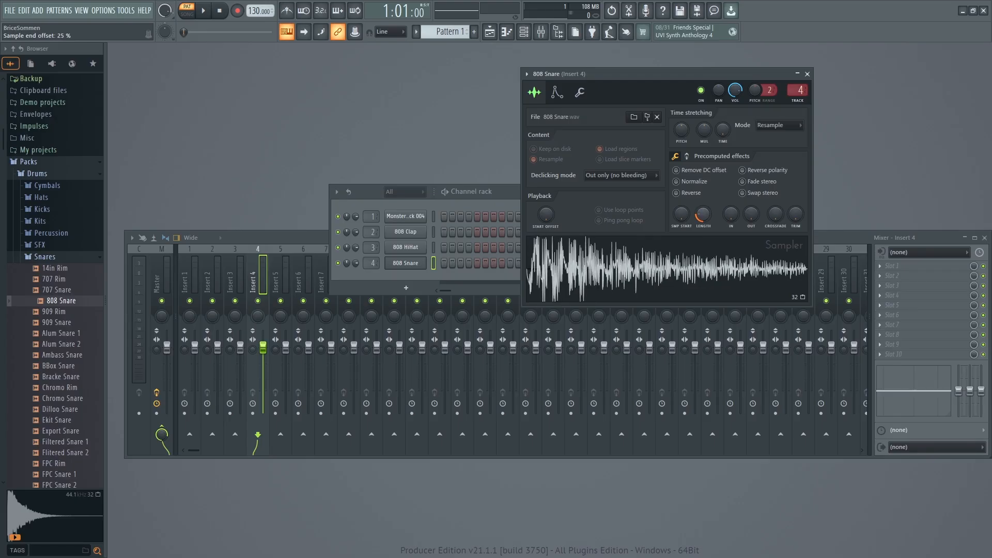
left_click(409, 268)
left_click(409, 268)
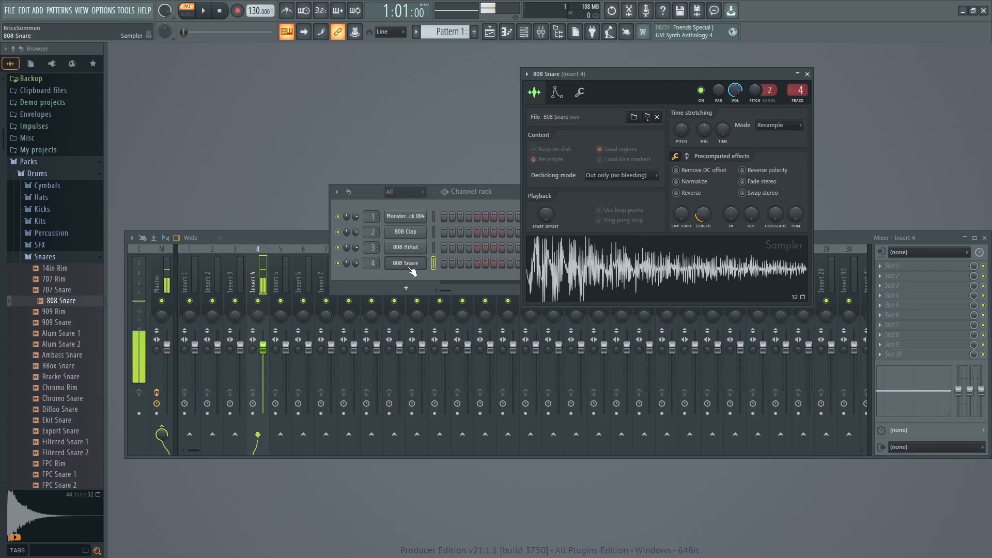
left_click(409, 268)
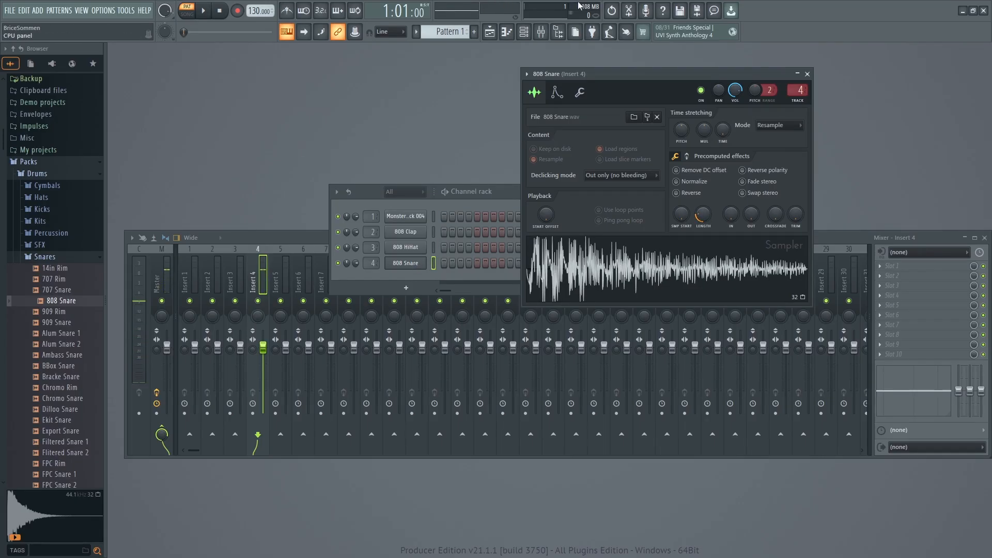
left_click(406, 266)
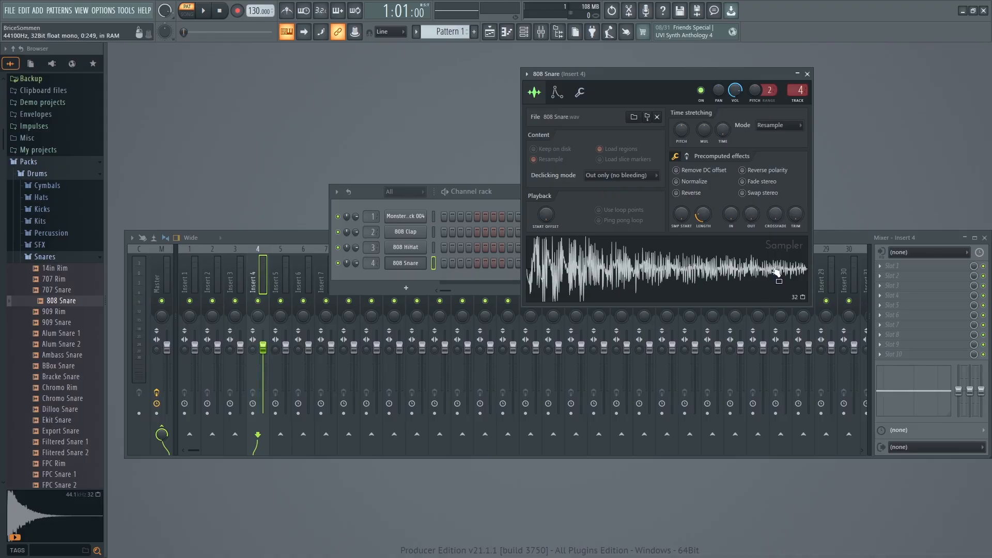
Add a fade-out to the shortened 808 Snare sample and audition it.
left_click_drag(751, 213, 750, 189)
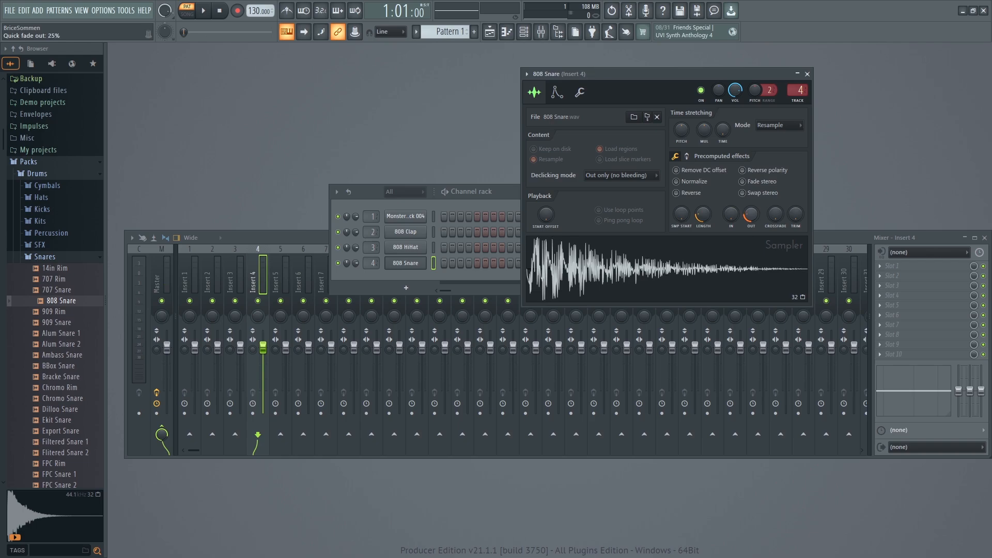
left_click(405, 264)
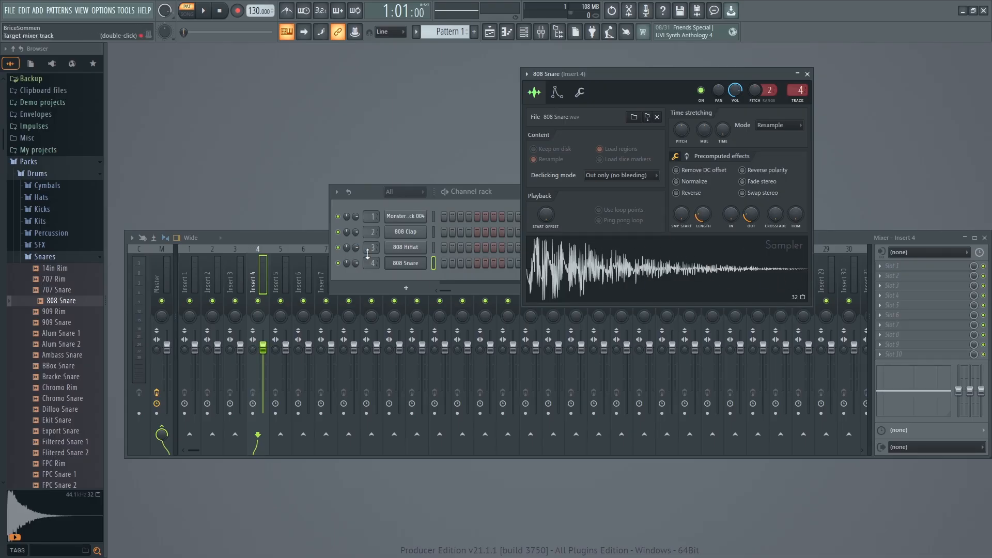
Try the 808 Snare channel's volume and panning controls, panning about 45% left and back to centre while auditioning.
left_click(349, 248)
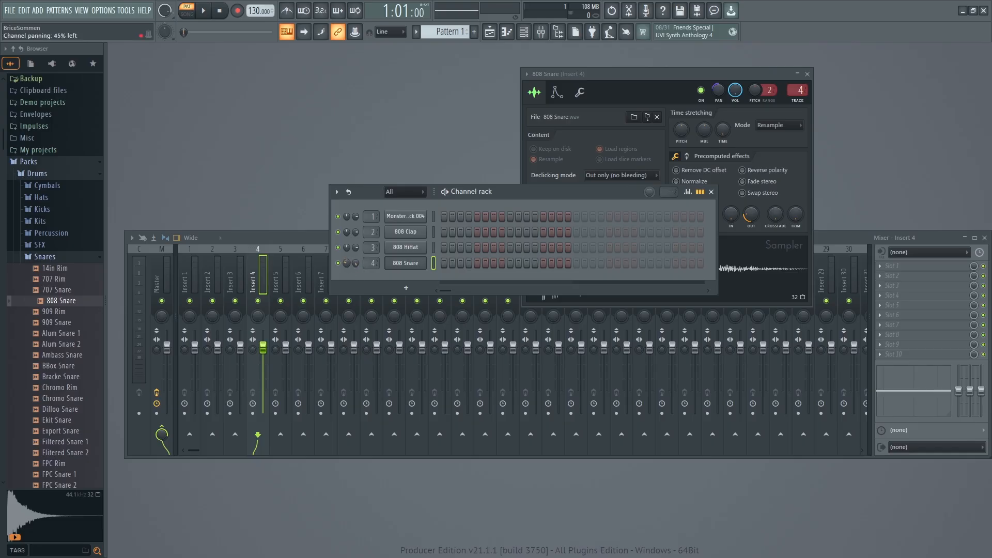
left_click(406, 268)
mouse_move(348, 263)
left_mouse_down()
mouse_move(348, 279)
mouse_move(348, 240)
mouse_move(347, 267)
left_mouse_up()
left_click(407, 263)
left_click(411, 265)
left_click(356, 263)
left_click(356, 264)
Compare the edited 808 Snare channel with the original 808 Snare sample in the Snares folder.
key("q")
key("q")
key("q")
left_click(57, 303)
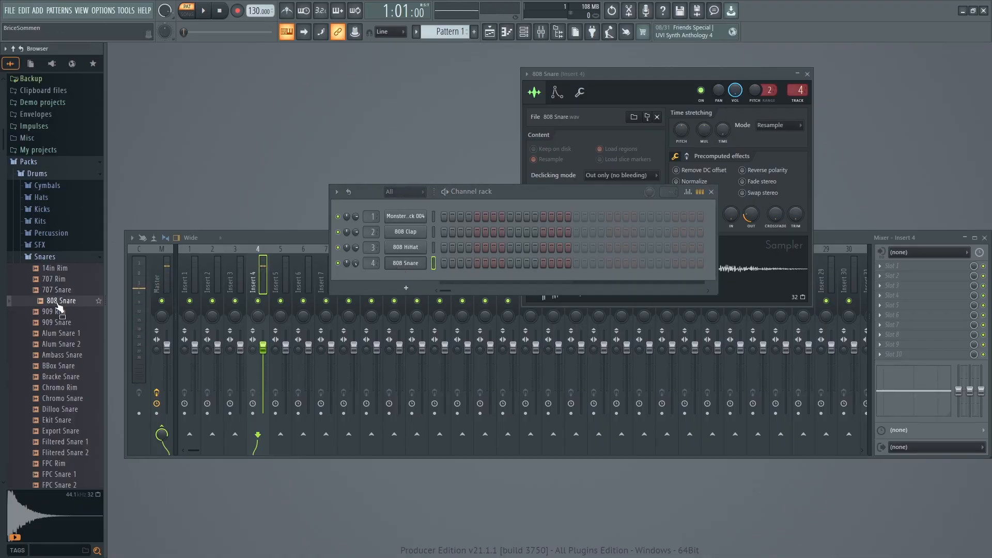
left_click(57, 303)
key("q")
key("q")
Shorten the Monster Kick 004 channel's sample length to 50% and add a fade-out in its sampler settings.
left_click(409, 217)
left_click_drag(380, 124, 797, 78)
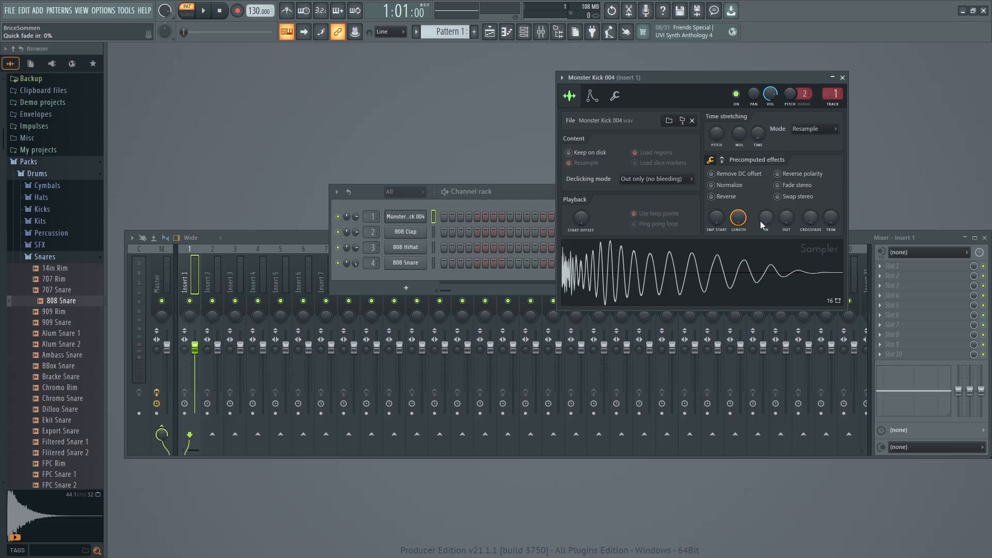
left_click_drag(737, 217, 738, 253)
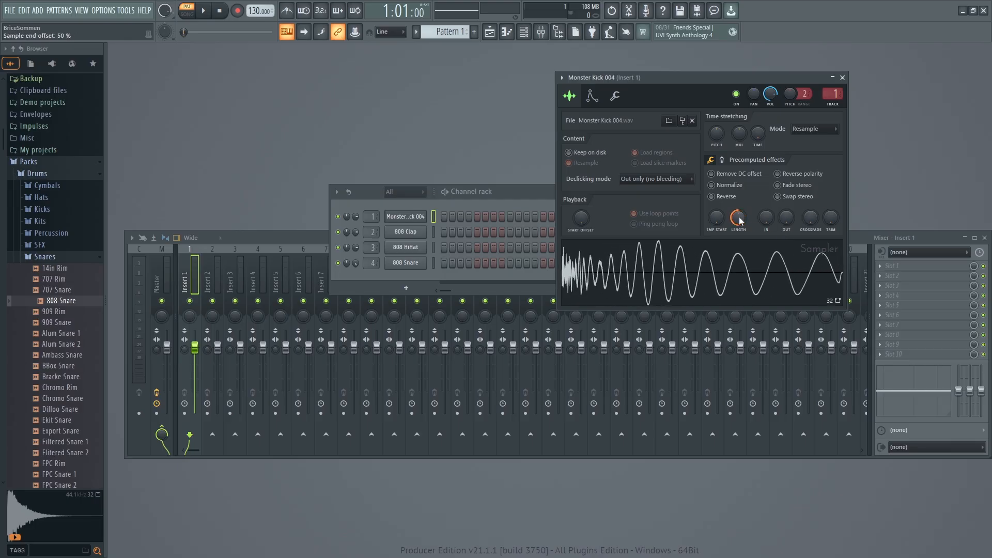
left_click_drag(786, 218, 786, 203)
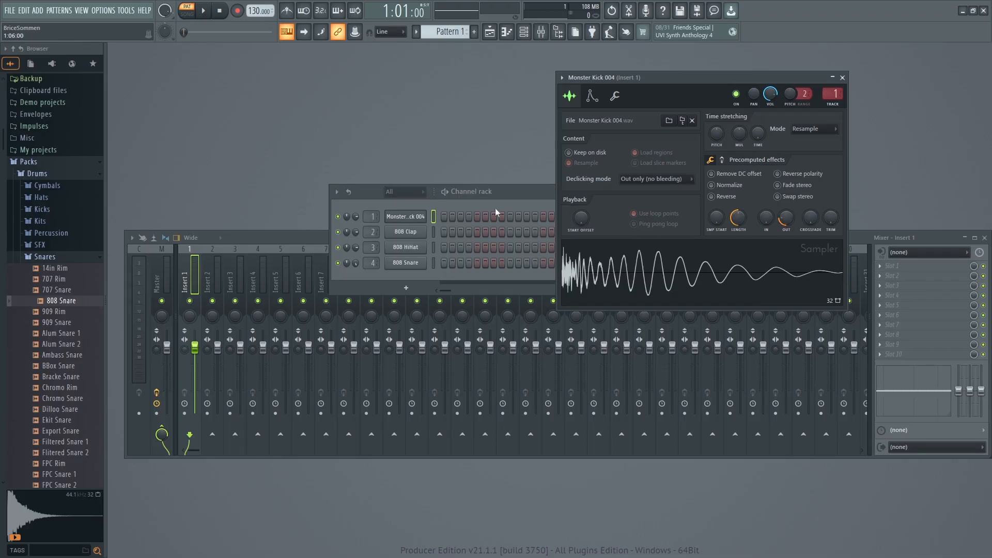
Bring the channel rack forward and audition the edited Monster Kick 004 channel together with the 808 Snare channel.
left_click(513, 186)
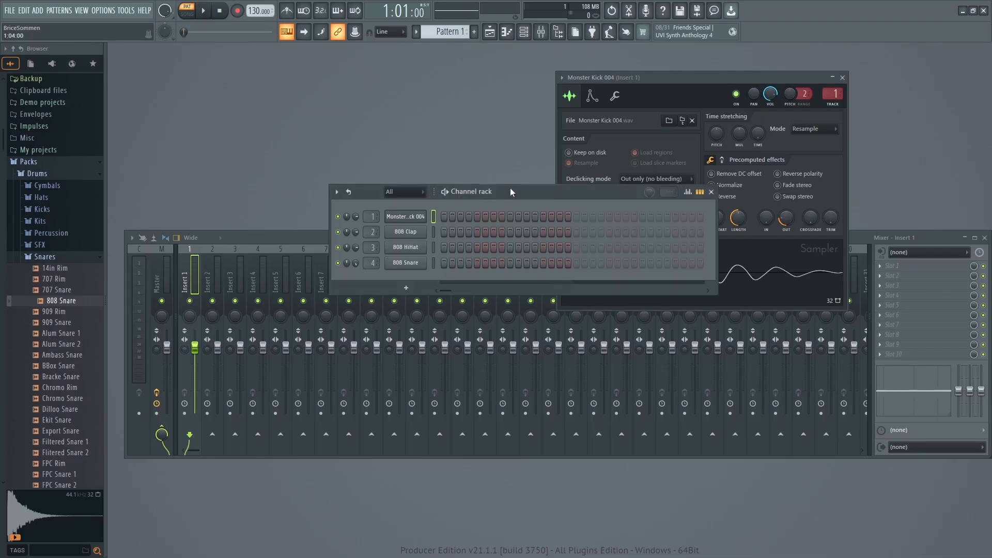
left_click(406, 219)
left_click(421, 220)
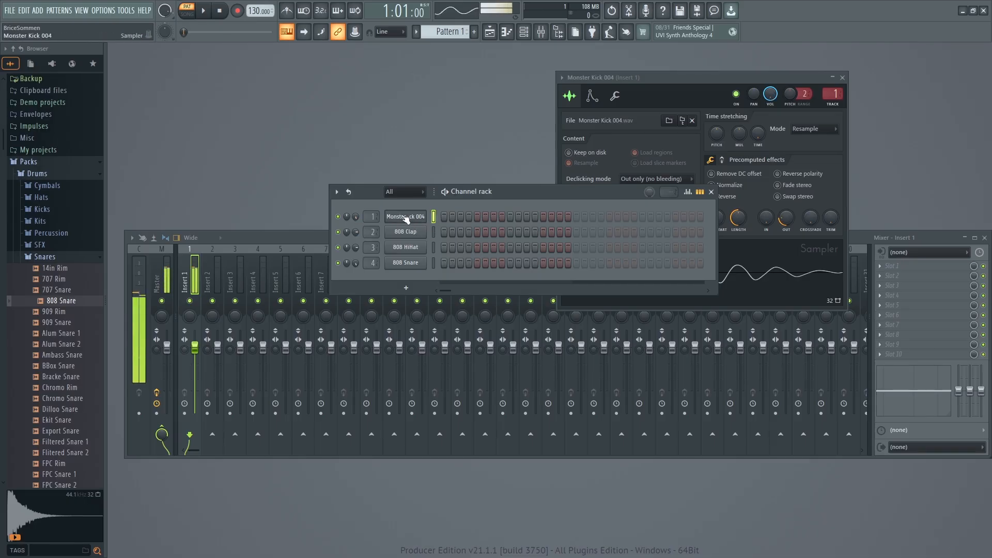
left_click(411, 221)
left_click(405, 221)
left_click(405, 221)
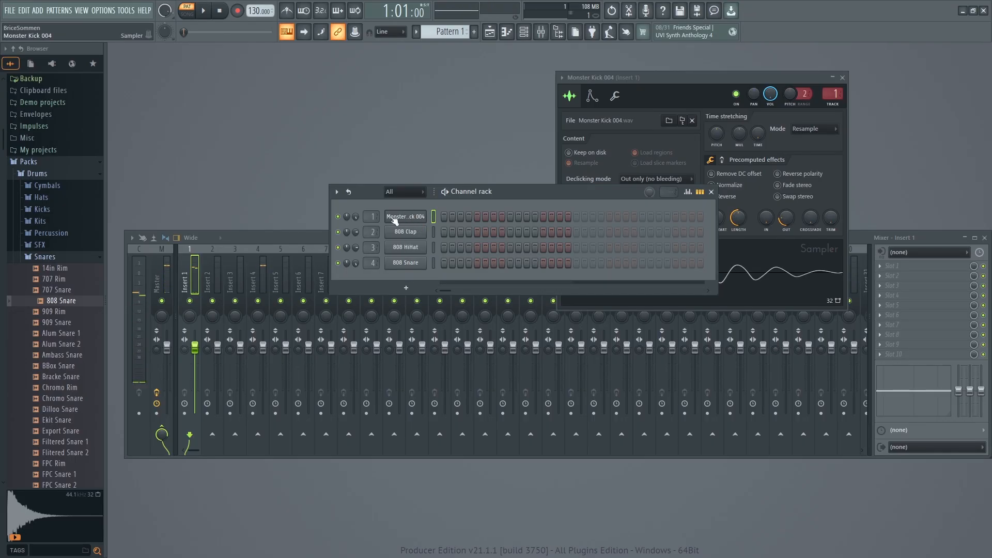
left_click(407, 263)
Collapse the Snares folder, open the Percussion folder in the Drums pack, and audition its clap and percussion samples.
left_click(45, 256)
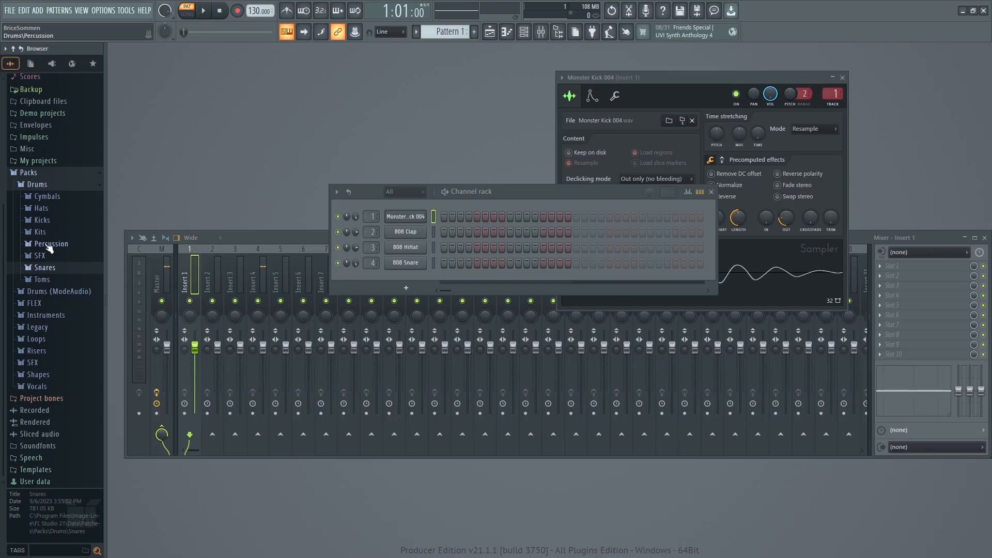
left_click(46, 244)
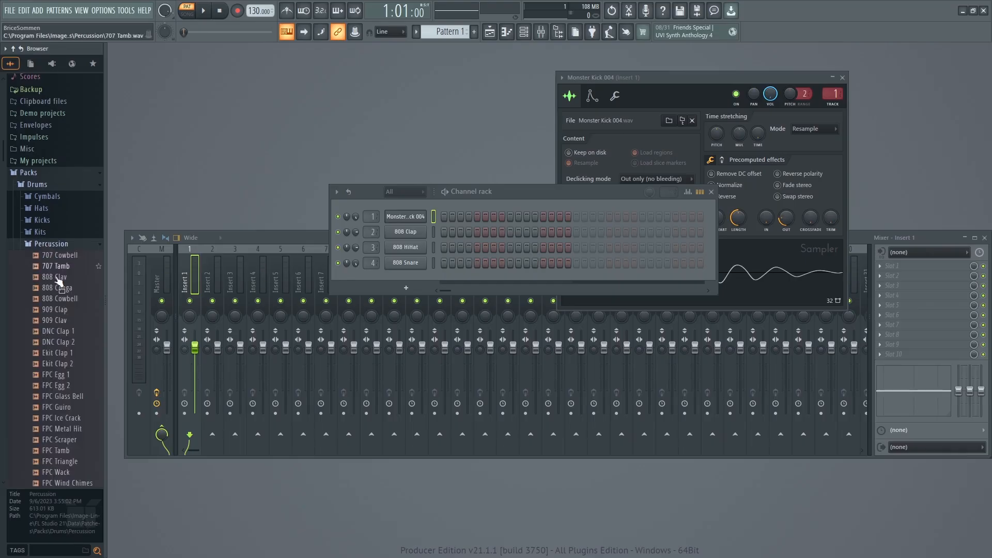
left_click(57, 331)
left_click(65, 396)
left_click(59, 429)
scroll(62, 413, "down", 5)
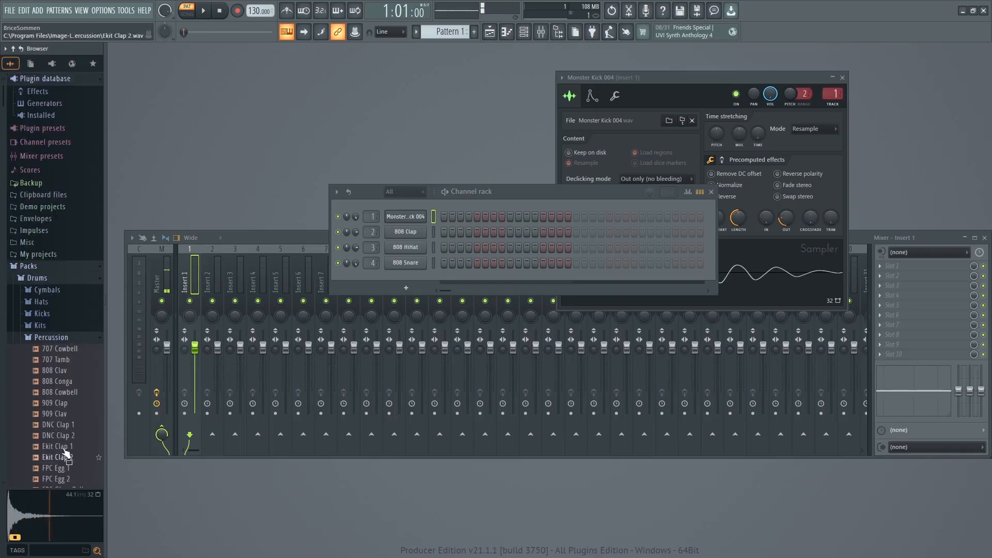
left_click(65, 395)
scroll(67, 387, "down", 3)
scroll(70, 381, "up", 1)
Audition Grv Clap 02, 03 and 01, and add Grv Clap 01 as a new channel below 808 Snare.
left_click(56, 342)
left_click(55, 353)
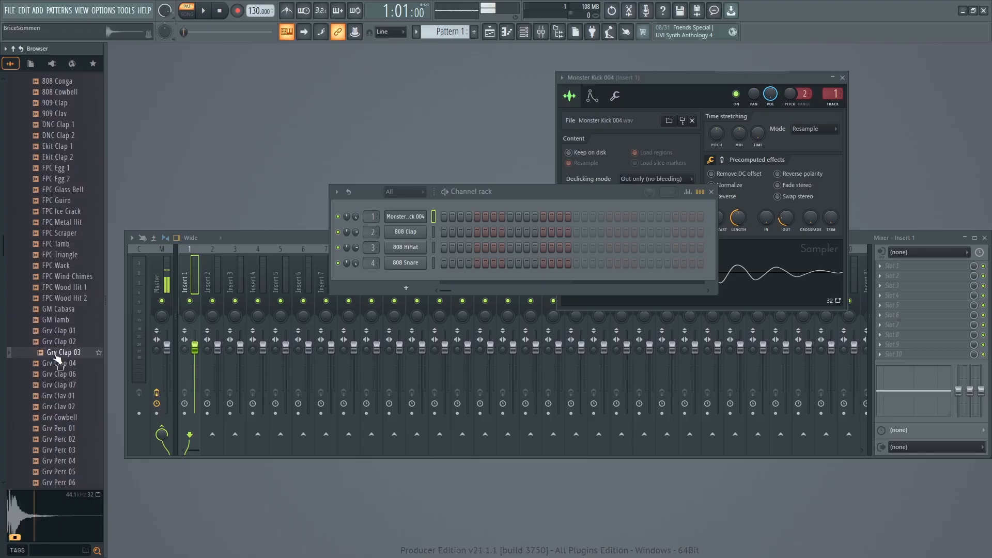
left_click(58, 332)
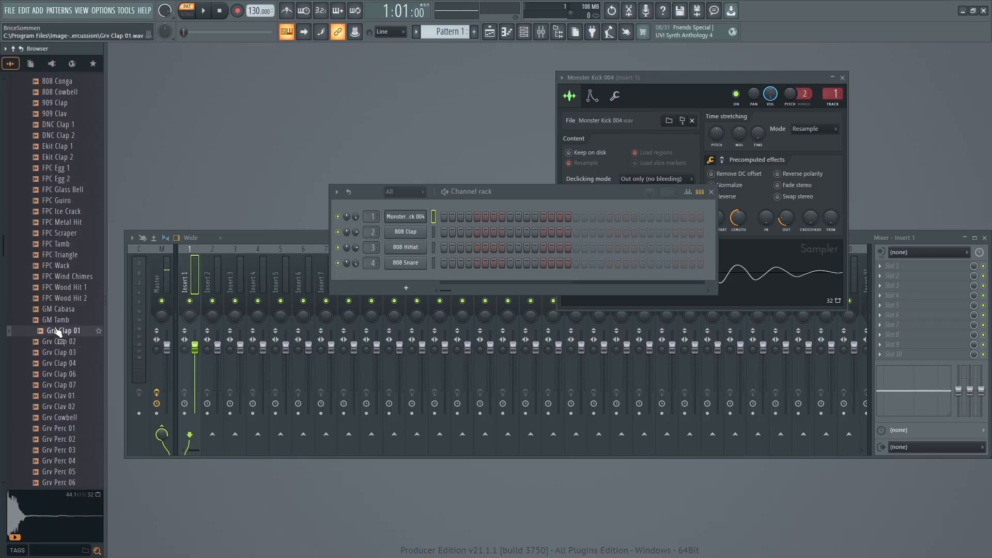
left_click_drag(56, 336, 396, 272)
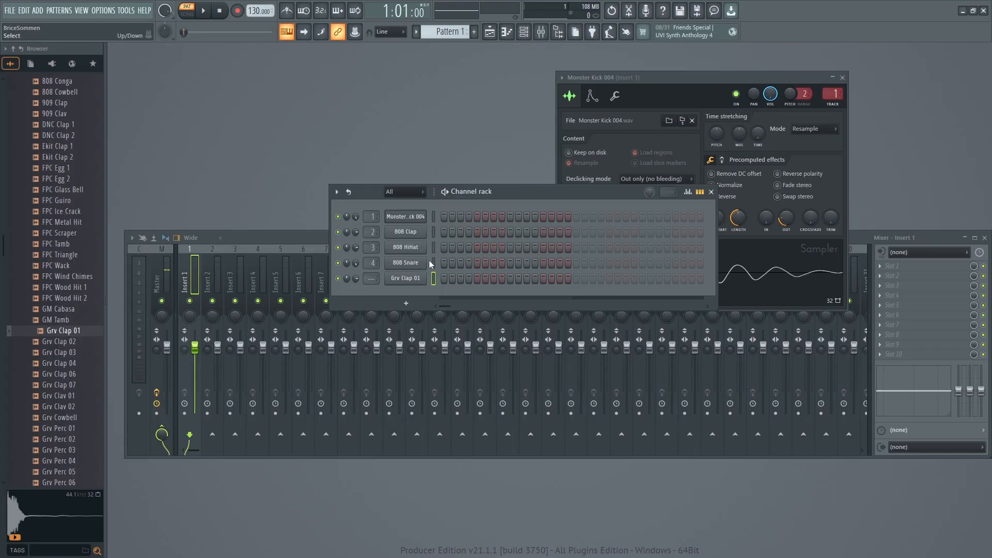
Shorten the Grv Clap 01 channel's sample length to 19%, add a fade-out, and move its sampler window clear of the channel rack.
left_click(405, 279)
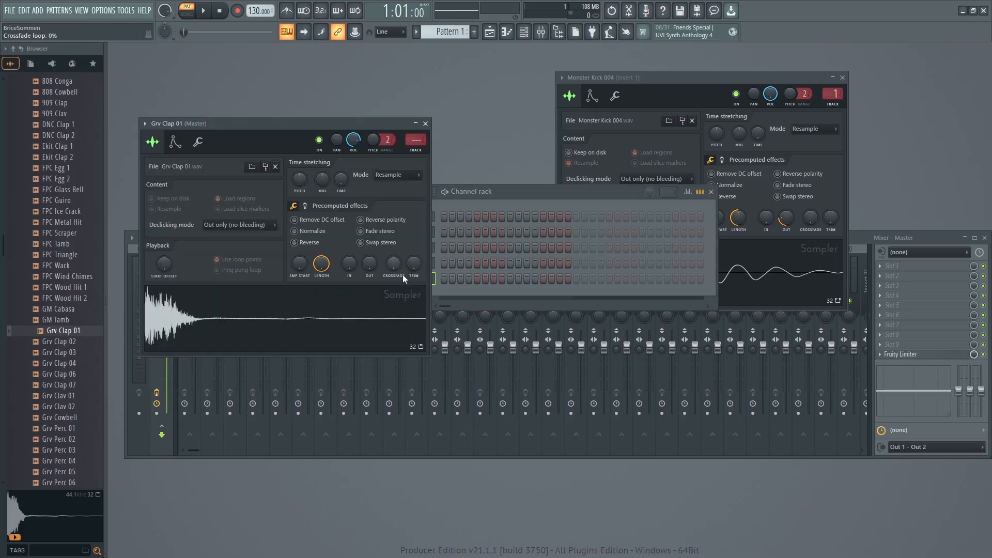
left_click_drag(376, 121, 585, 88)
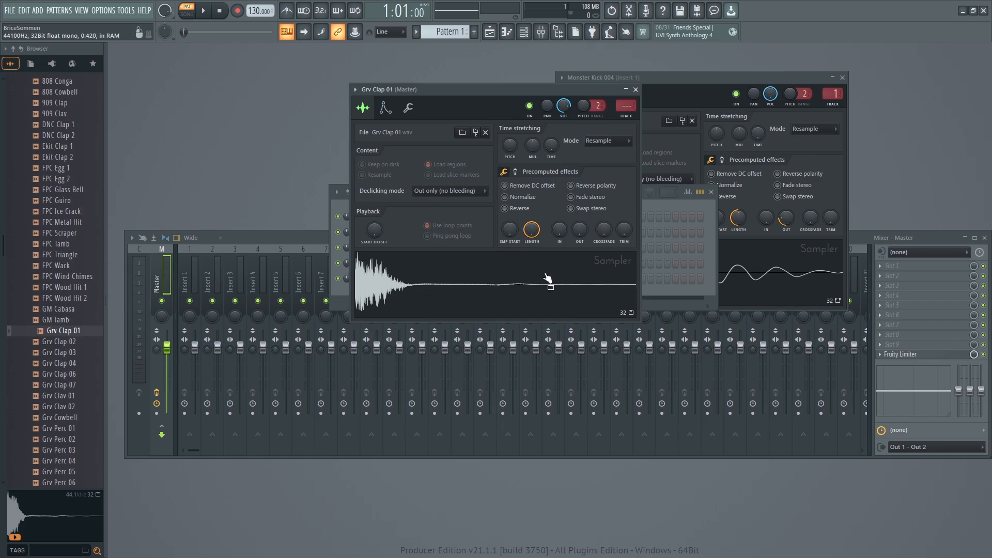
left_click_drag(532, 229, 532, 280)
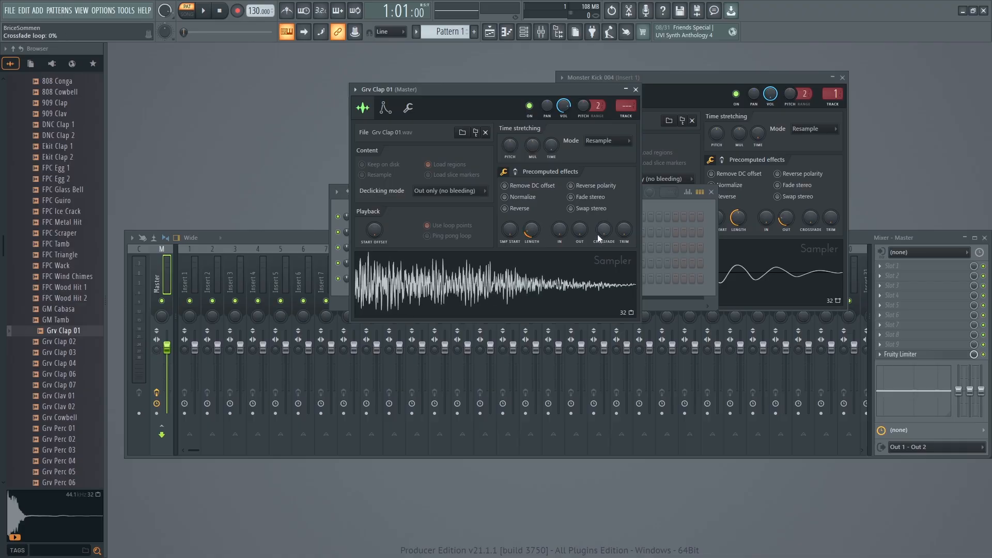
left_click_drag(603, 231, 579, 220)
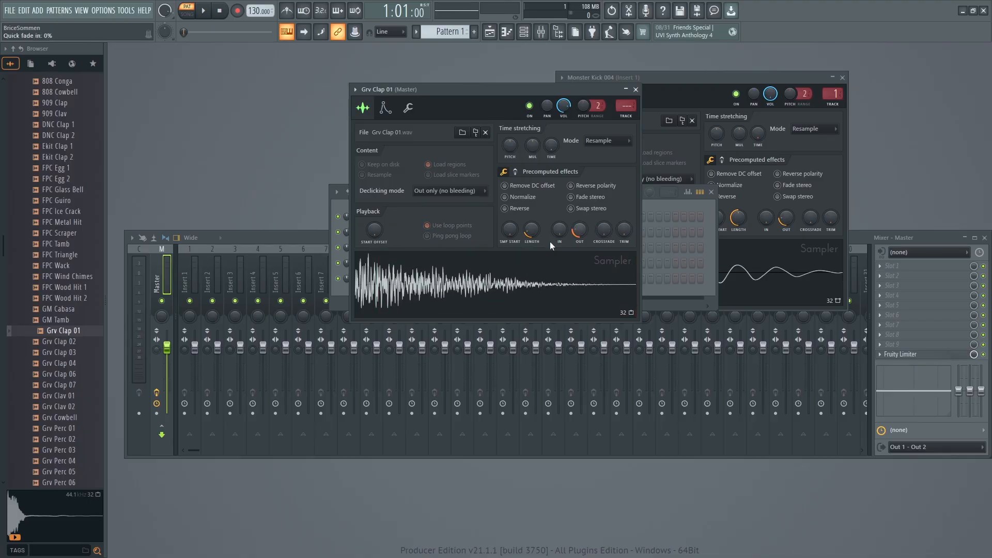
left_click_drag(435, 86, 661, 68)
Try panning the Grv Clap 01 channel fully right, reset the panning, and try its volume control.
left_click_drag(347, 279, 346, 243)
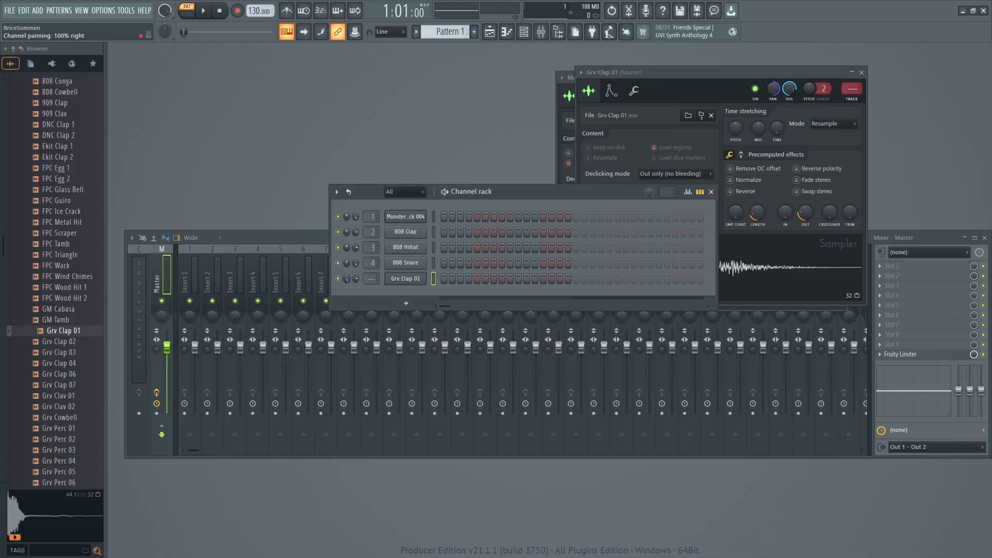
left_click(348, 279, "alt")
left_click_drag(355, 281, 355, 260)
Audition the shortened Grv Clap 01 channel against the Monster Kick 004 and 808 Snare channels.
left_click(397, 282)
left_click(413, 216)
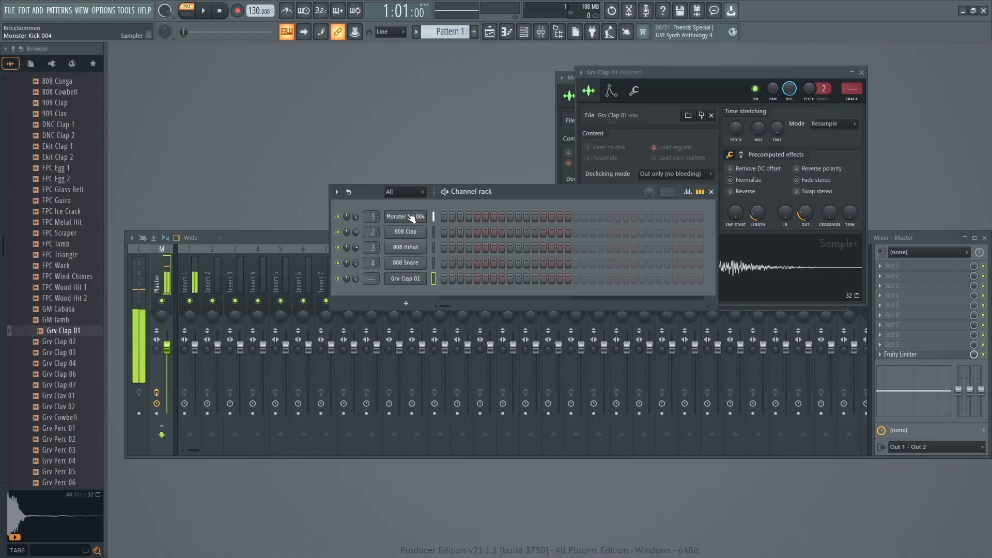
left_click(413, 217)
left_click(414, 217)
left_click(412, 214)
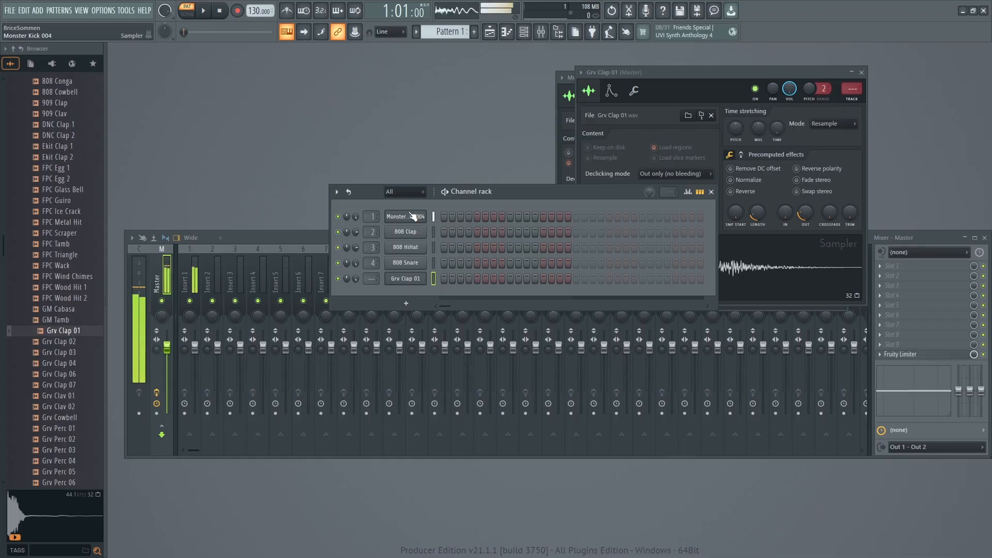
left_click(408, 277)
left_click(409, 221)
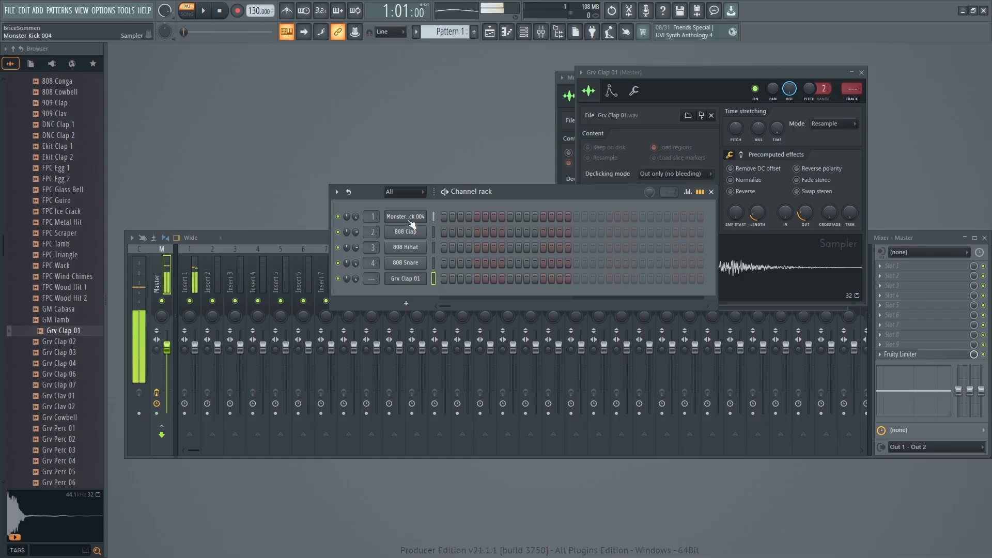
left_click(408, 265)
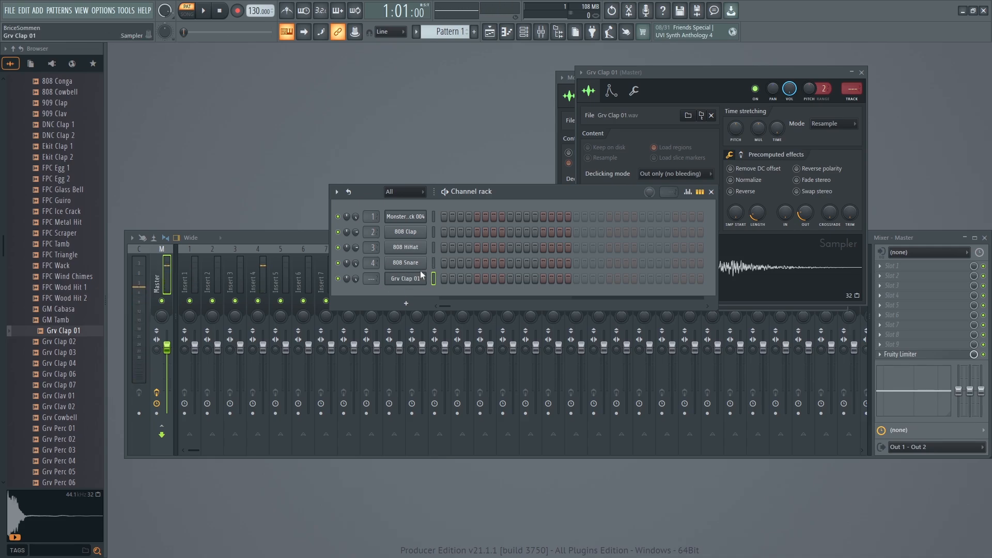
Route the Grv Clap 01 channel to mixer track 5 and play it to check the routing.
left_click(407, 280)
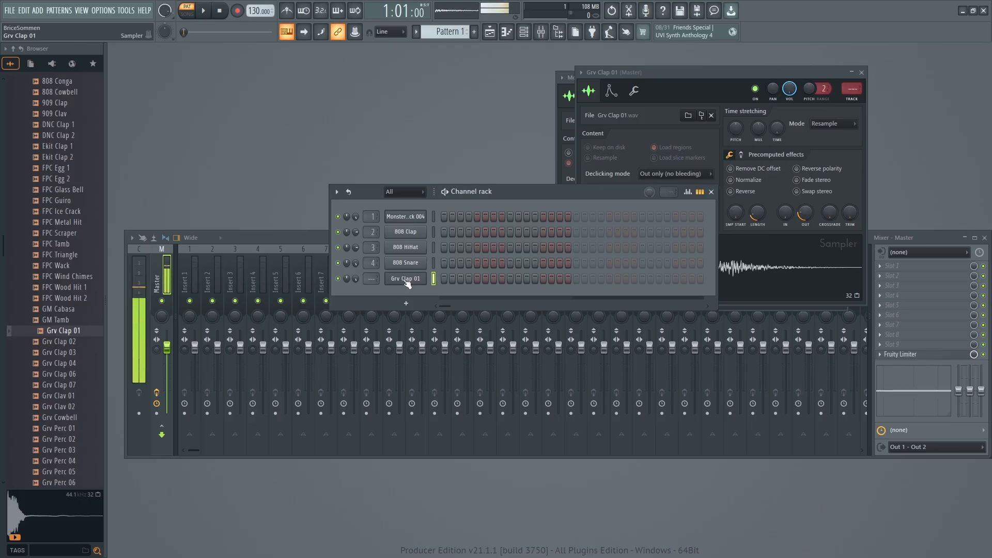
left_click_drag(371, 279, 371, 259)
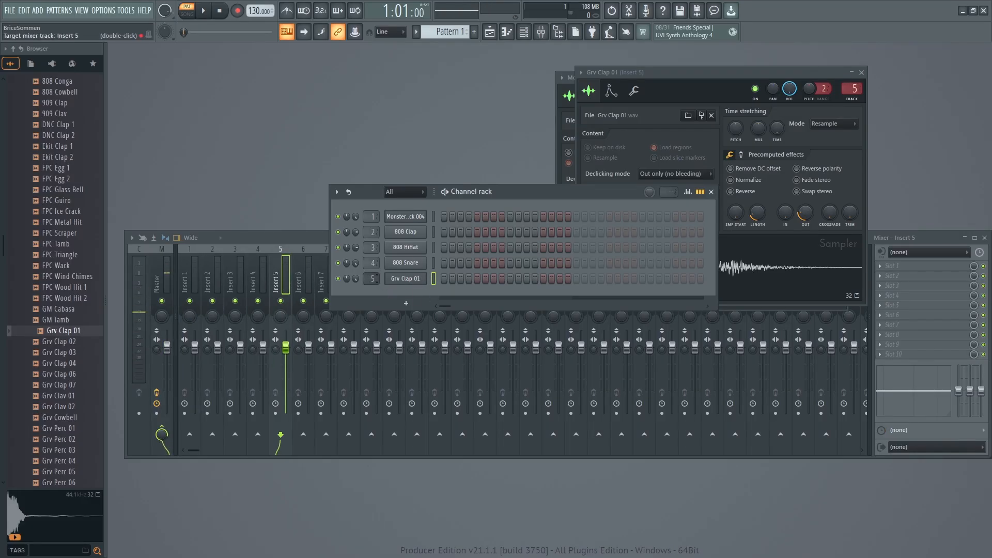
left_click(396, 283)
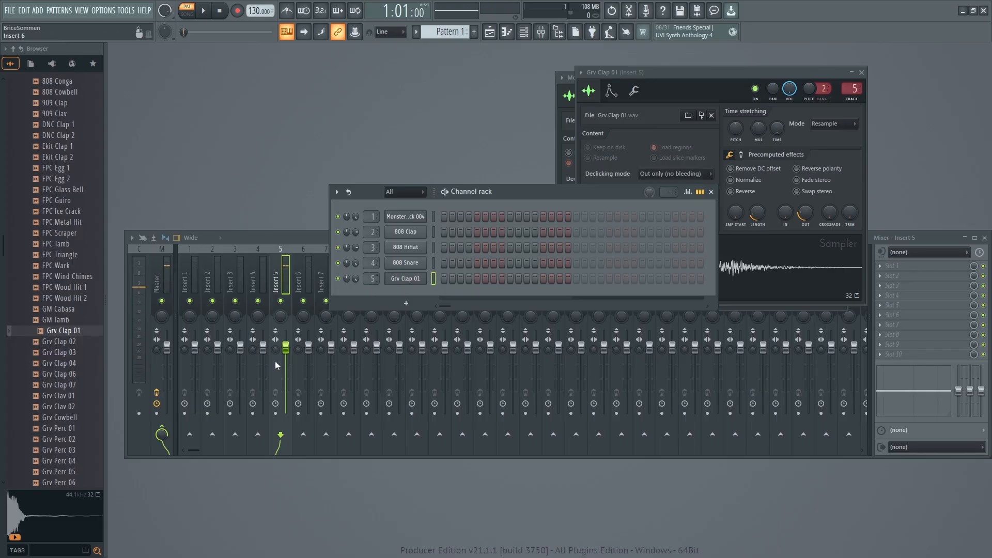
Collapse the Percussion folder, open the Hats folder, and compare the 808 HiHat channel with the 808 CH and 808 OH samples.
scroll(68, 222, "up", 8)
left_click(51, 298)
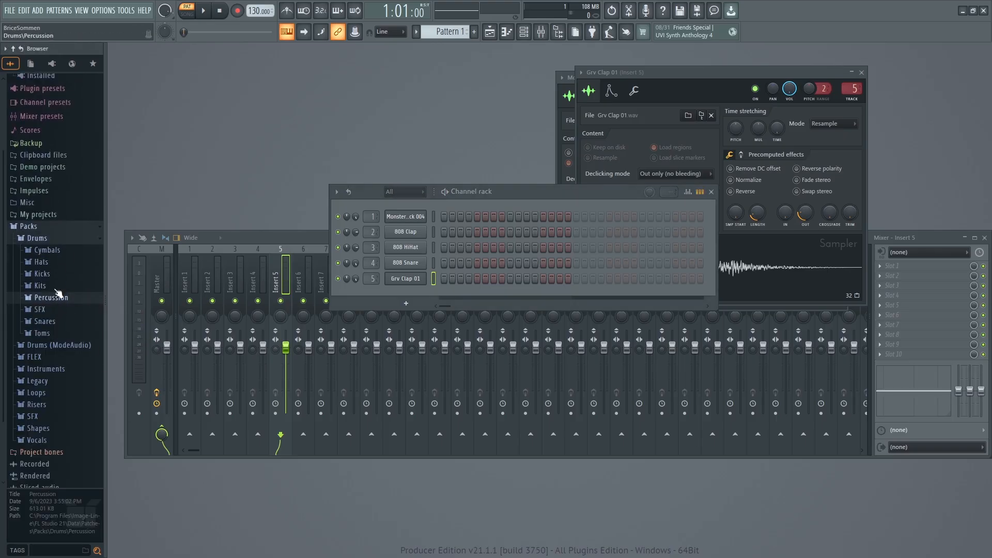
left_click(41, 261)
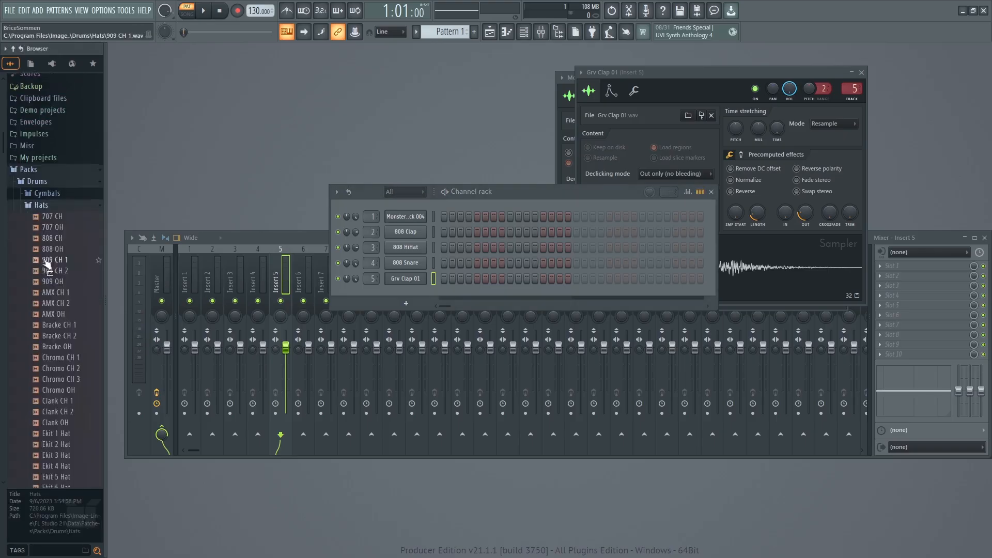
left_click(403, 252)
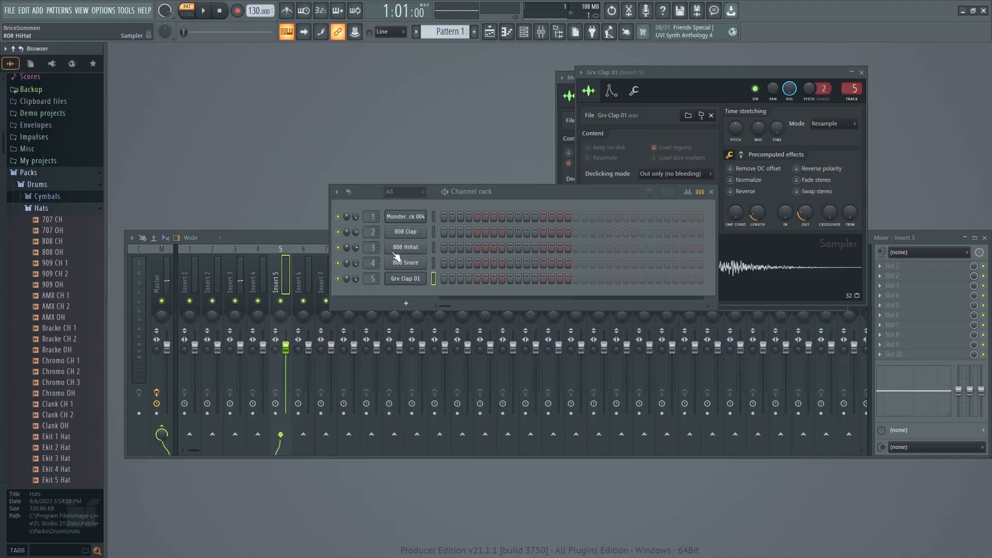
left_click(53, 245)
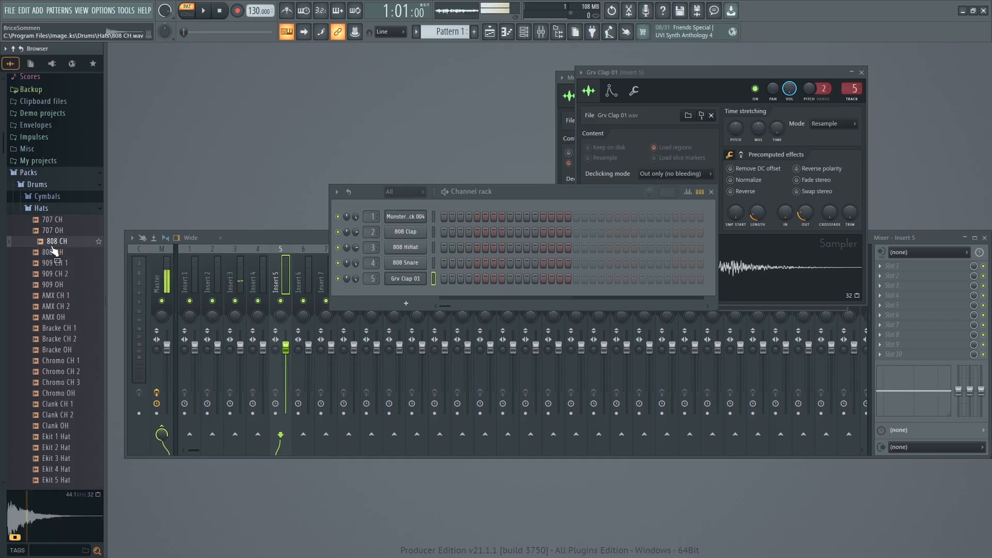
left_click(54, 252)
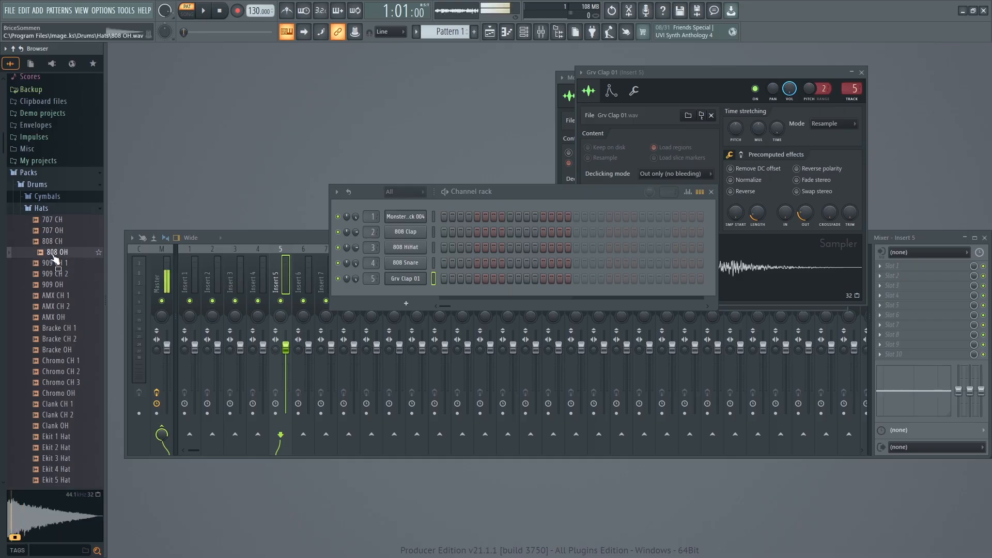
left_click(53, 244)
left_click(55, 252)
left_click(53, 243)
Replace the 808 HiHat channel's sample with 808 CH and add 808 OH as a new channel directly below it.
left_click_drag(50, 249, 408, 254)
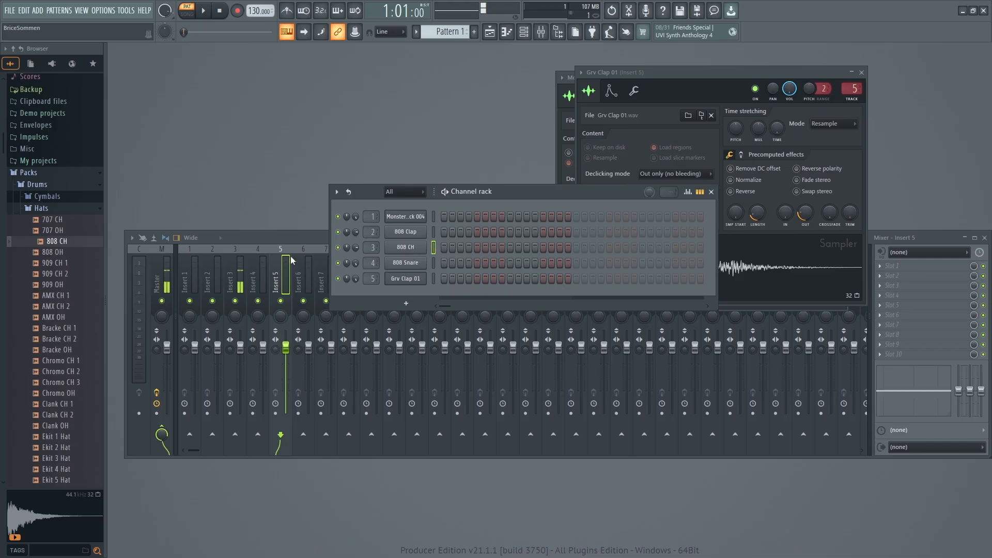
left_click_drag(52, 253, 409, 258)
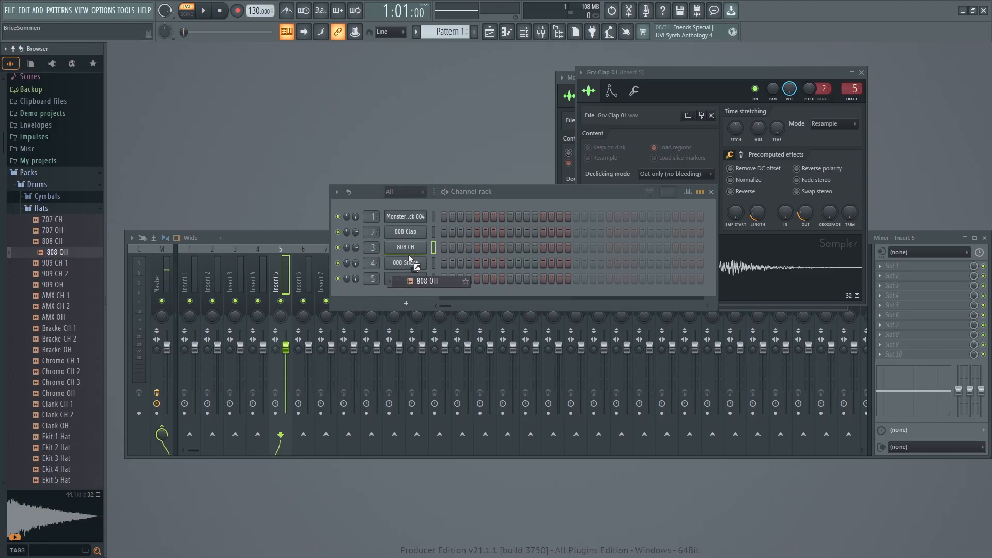
left_click_drag(408, 255, 406, 261)
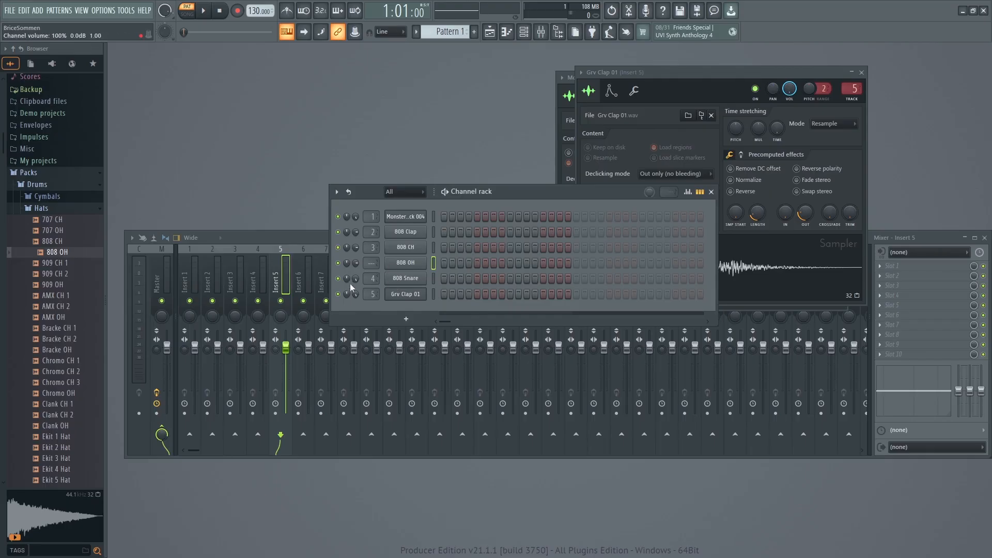
Route the 808 OH channel to mixer track 3 and play it repeatedly to check the routing.
scroll(370, 263, "up", 3)
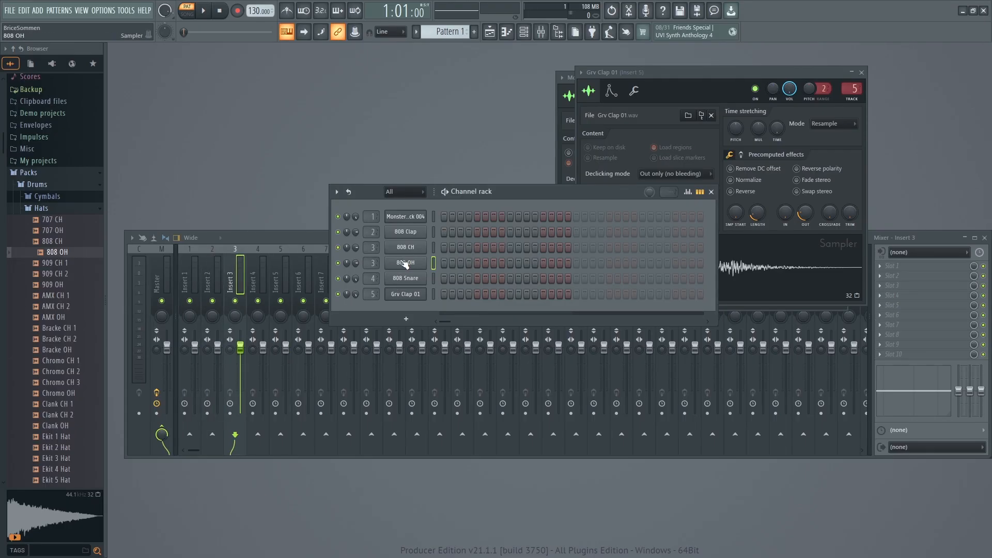
key("q")
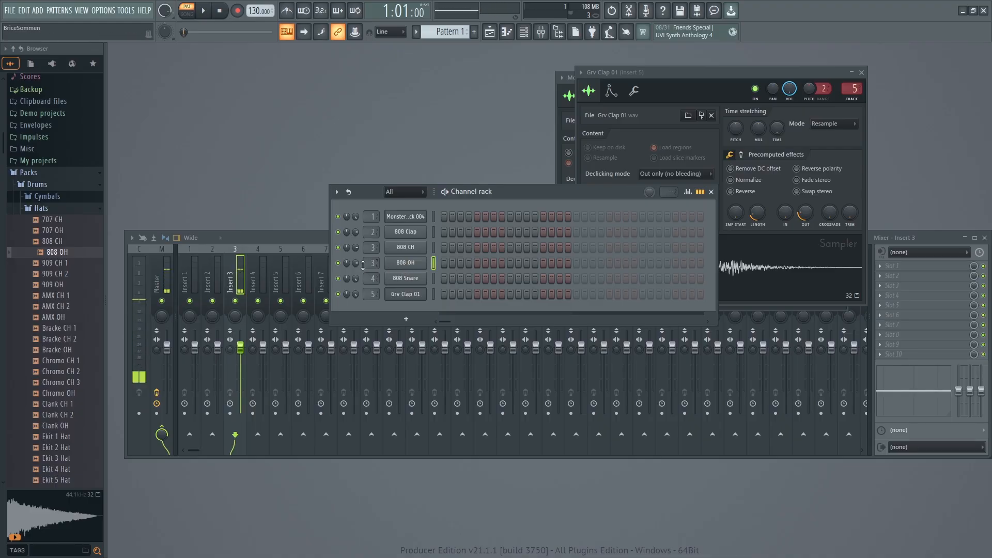
key("q")
key("q")
key("q")
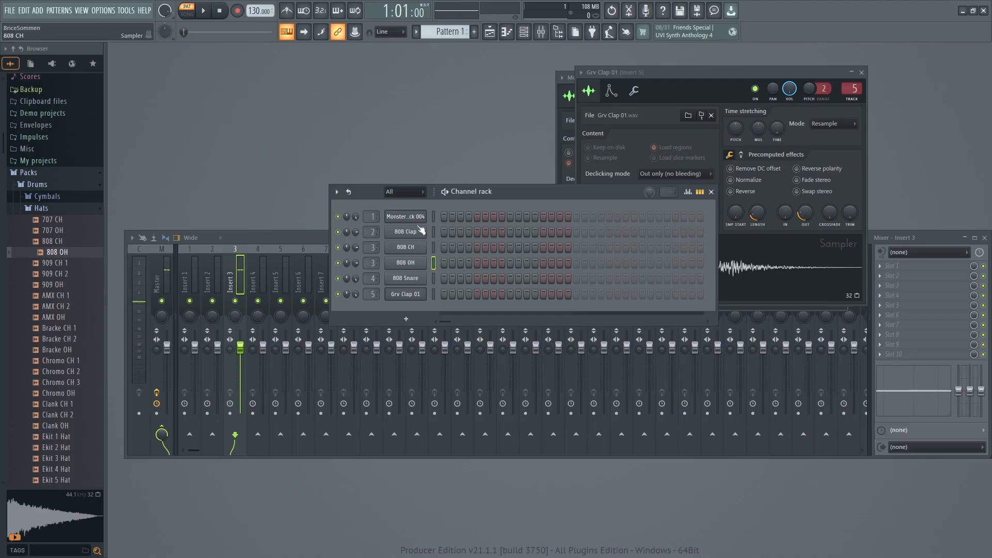
key("q")
key("q")
key("q")
key("q")
Rename mixer track 3 as "Hi hat".
left_click(241, 250)
right_click(243, 248)
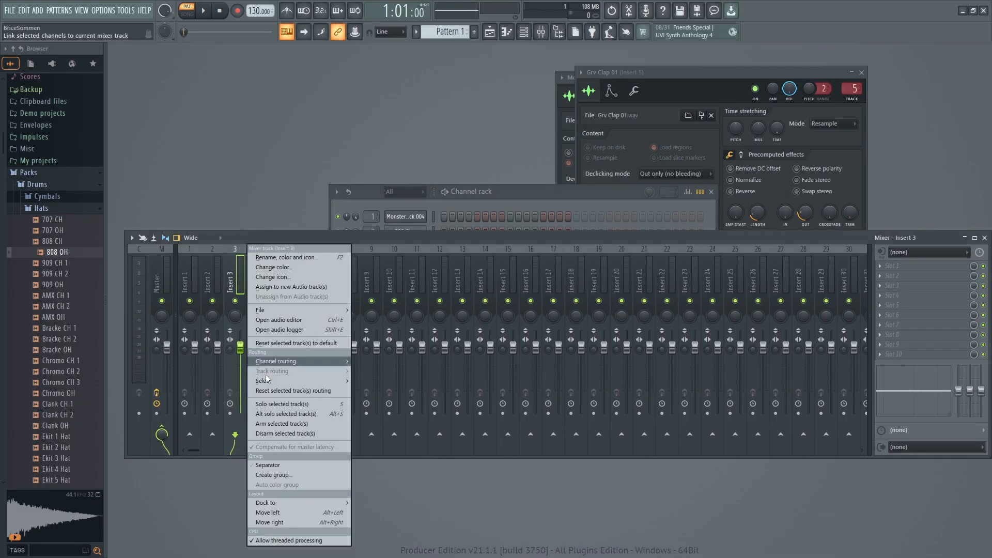
left_click(282, 257)
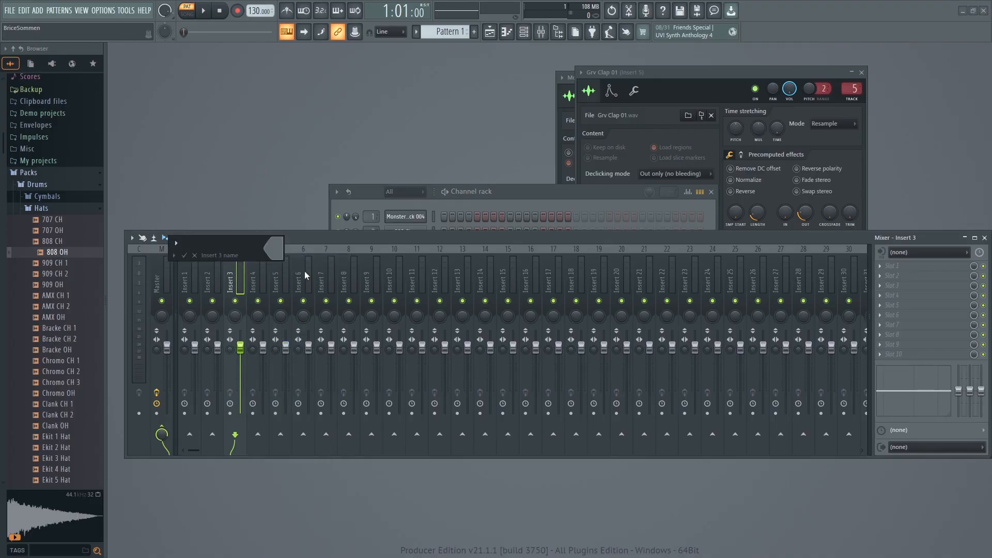
type("Hi hat")
key("Return")
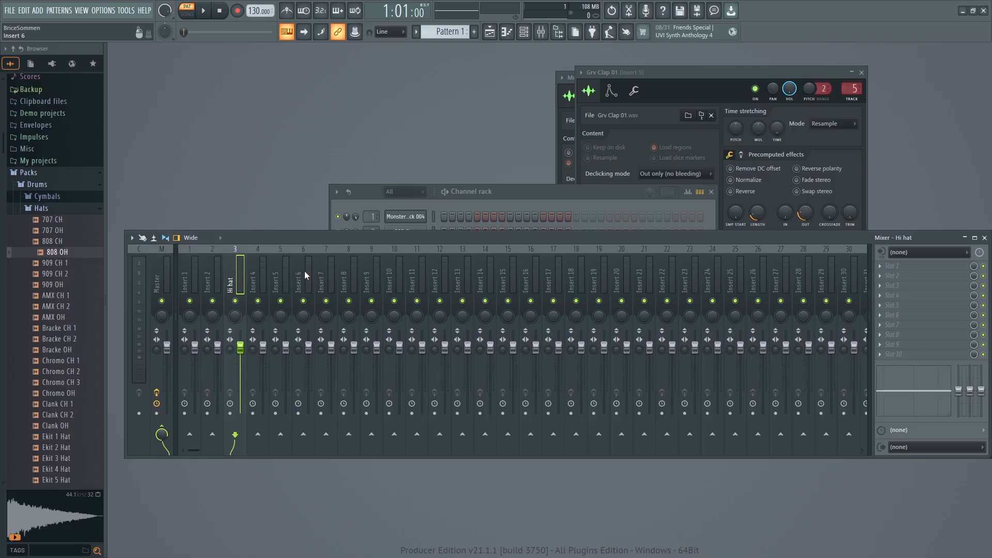
Rename mixer track 1, which carries Monster Kick 004, as "Kick".
left_click(474, 195)
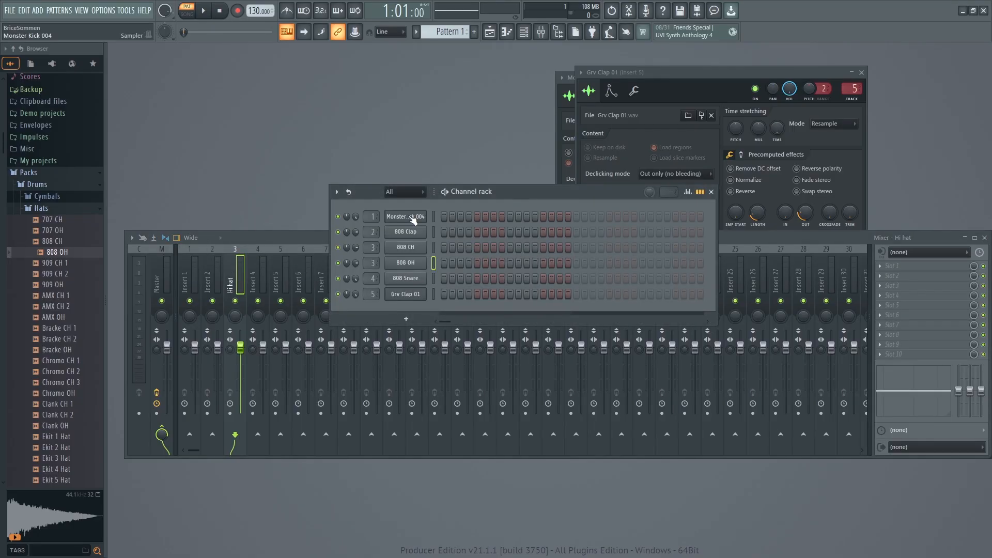
left_click(192, 273)
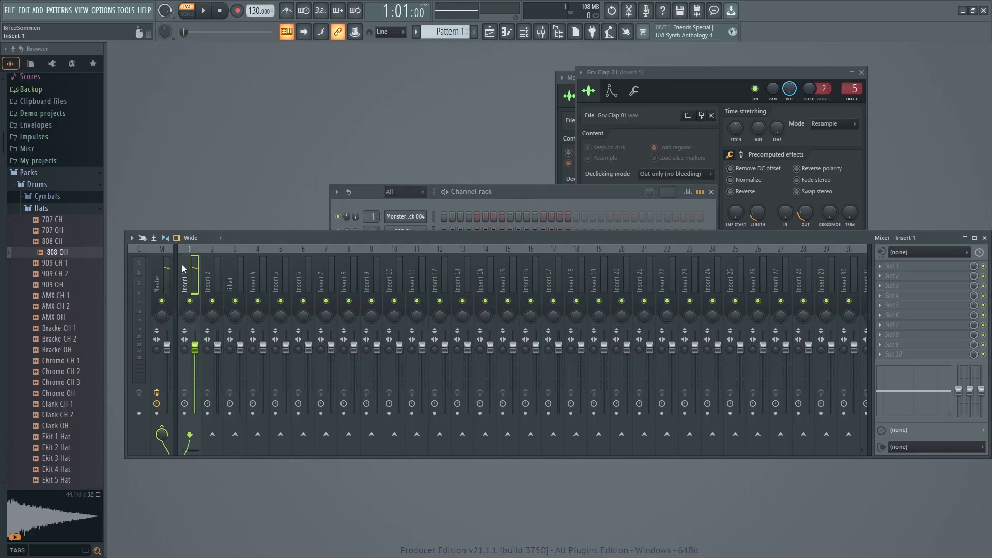
right_click(192, 272)
left_click(187, 266)
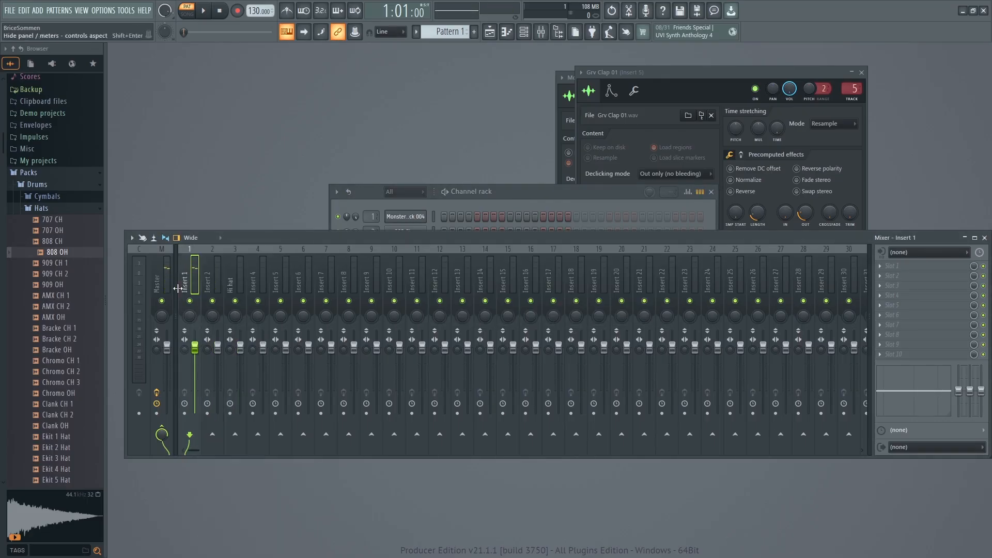
key("F2")
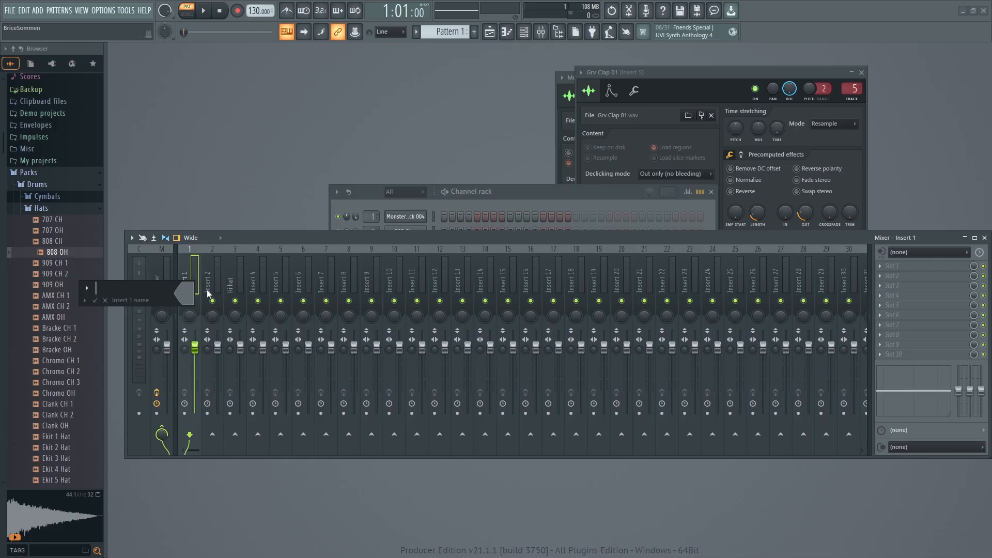
type("Kick")
key("Return")
Open the 808 Clap channel's sampler settings, shorten its sample length, and add a fade-out.
left_click(534, 190)
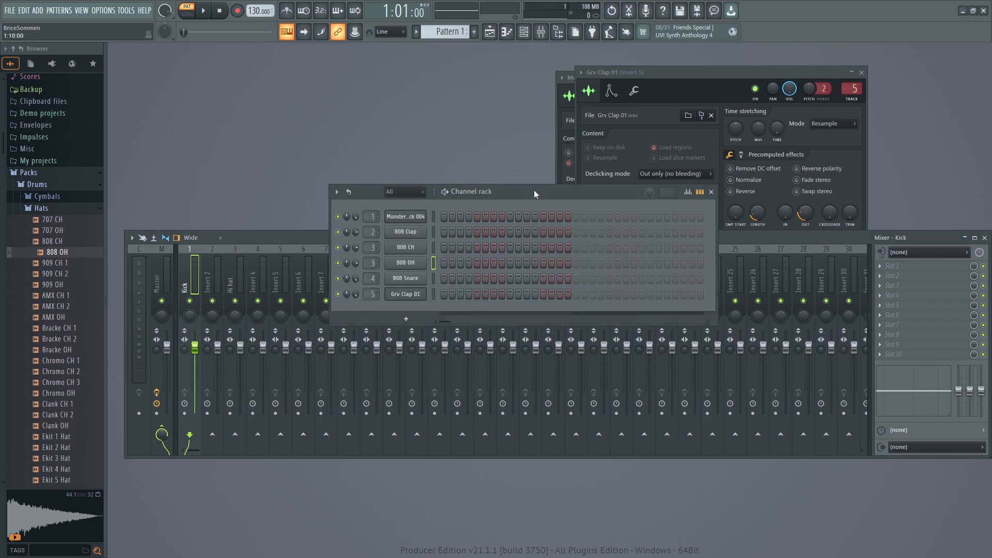
left_click(404, 232)
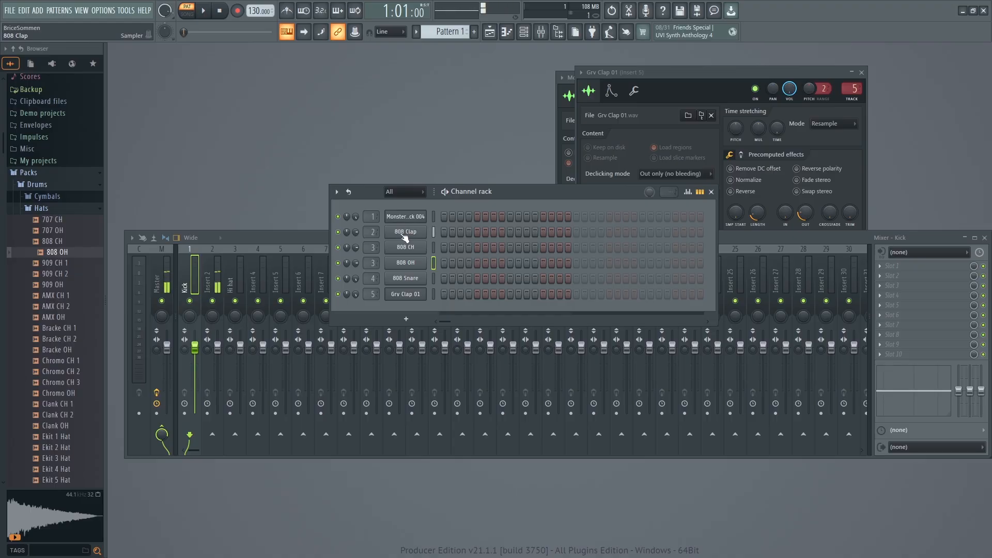
left_click(403, 233)
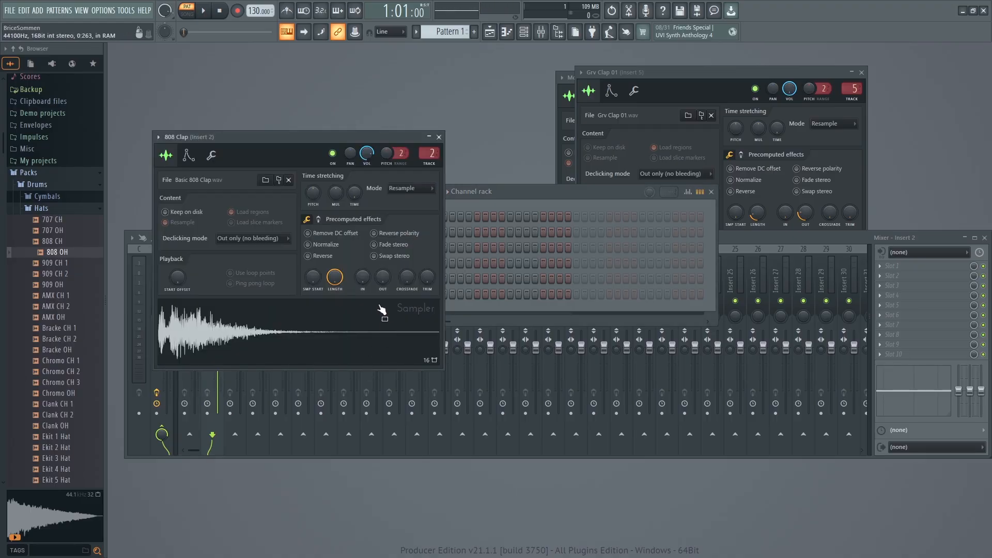
left_click_drag(335, 278, 335, 297)
mouse_move(382, 277)
left_mouse_down()
mouse_move(382, 253)
mouse_move(383, 264)
left_mouse_up()
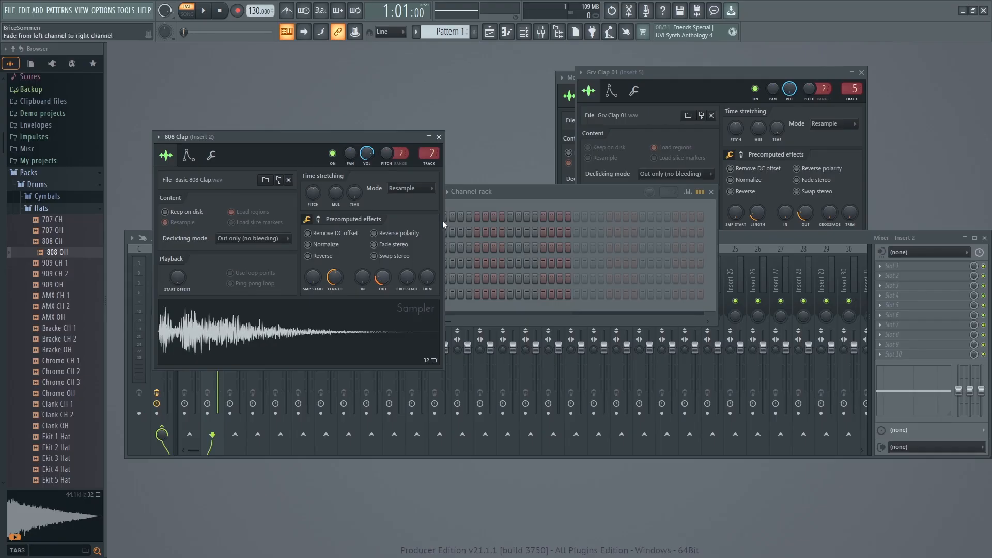
Bring the channel rack forward and audition the Monster Kick 004, 808 Clap, and Grv Clap 01 channels against each other.
left_click(486, 204)
left_click(417, 220)
left_click(414, 231)
left_click(406, 218)
left_click(407, 217)
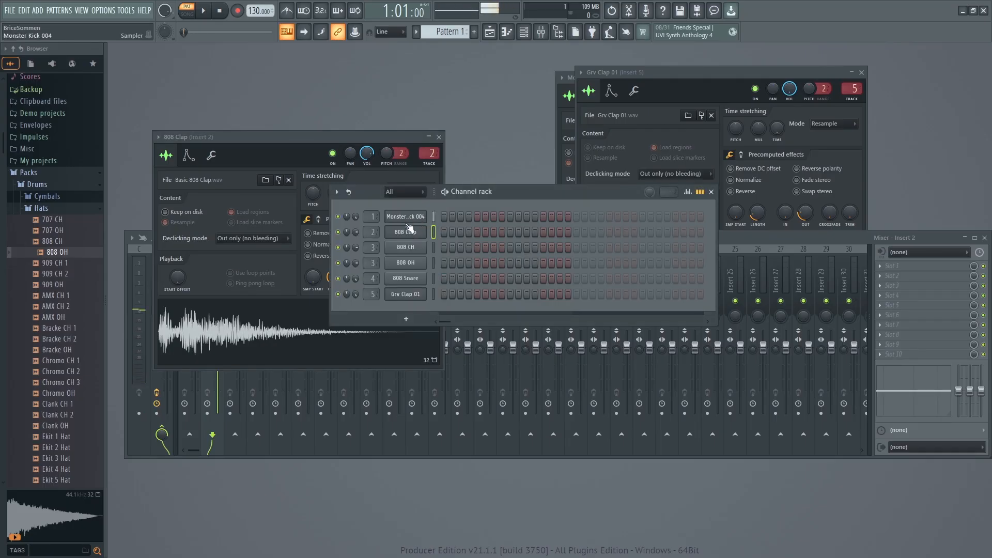
left_click(411, 294)
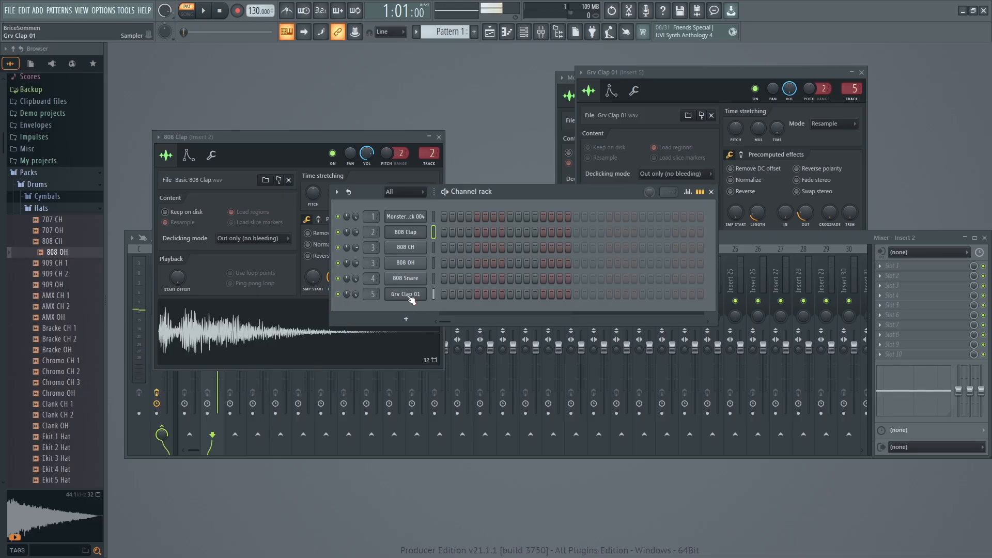
left_click(413, 231)
Delete the 808 Clap channel from the channel rack.
right_click(408, 237)
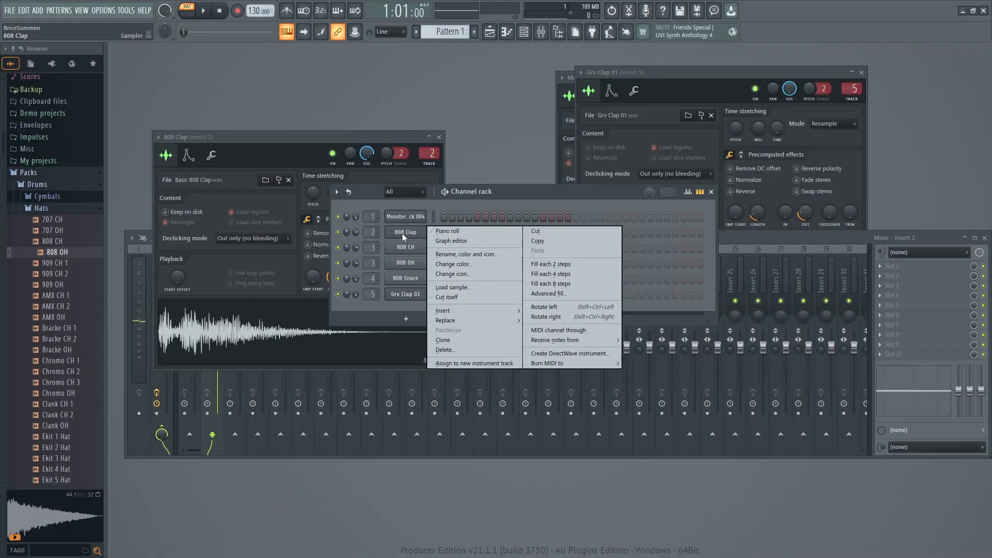
left_click(400, 235)
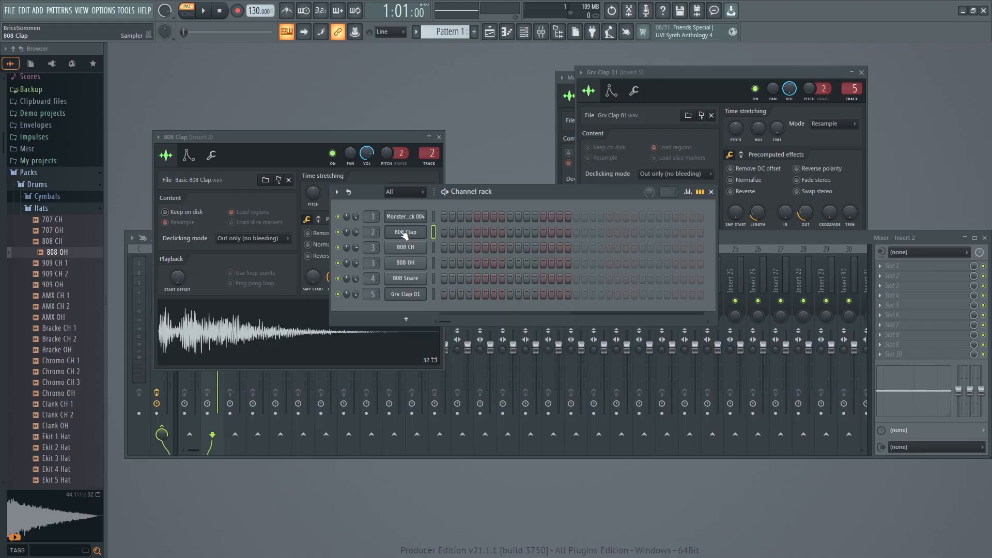
right_click(404, 235)
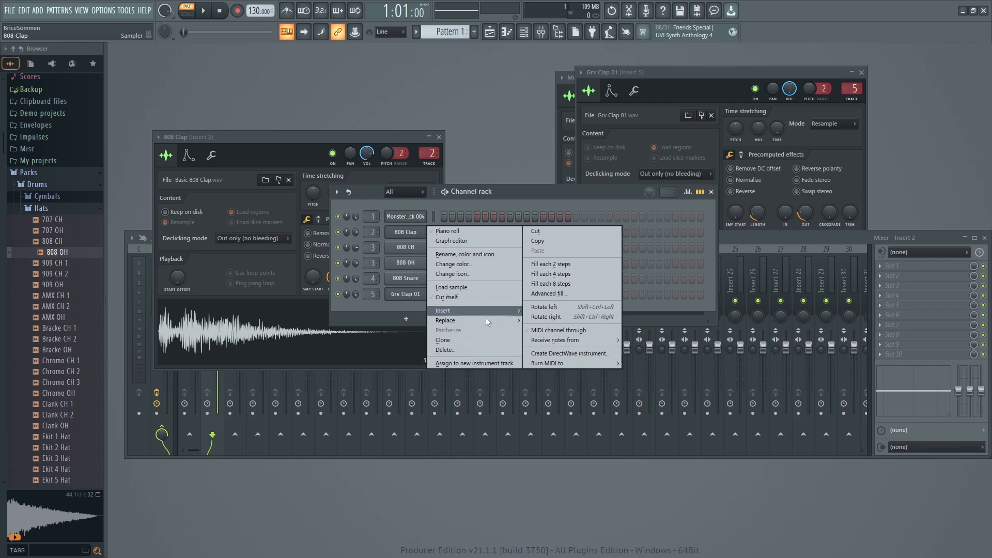
left_click(449, 350)
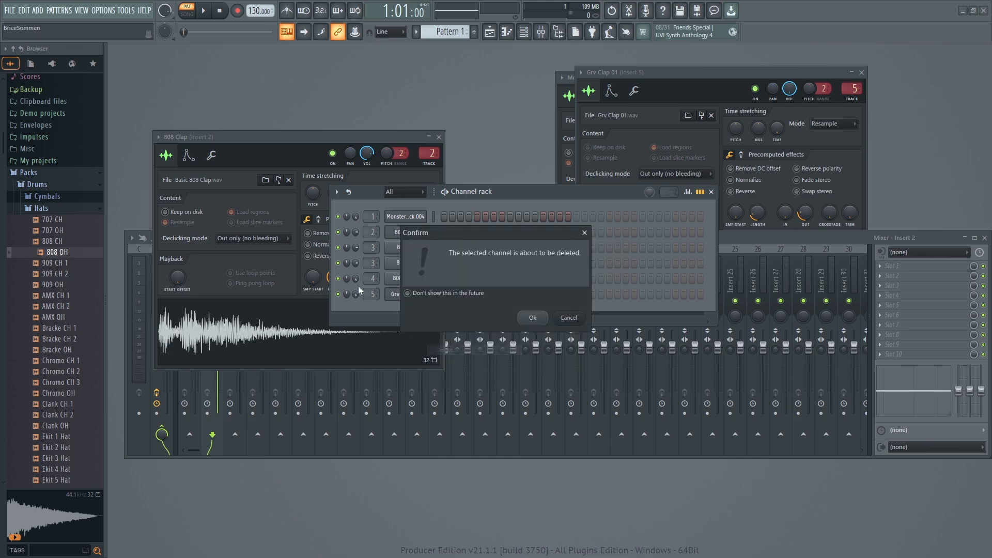
left_click(535, 317)
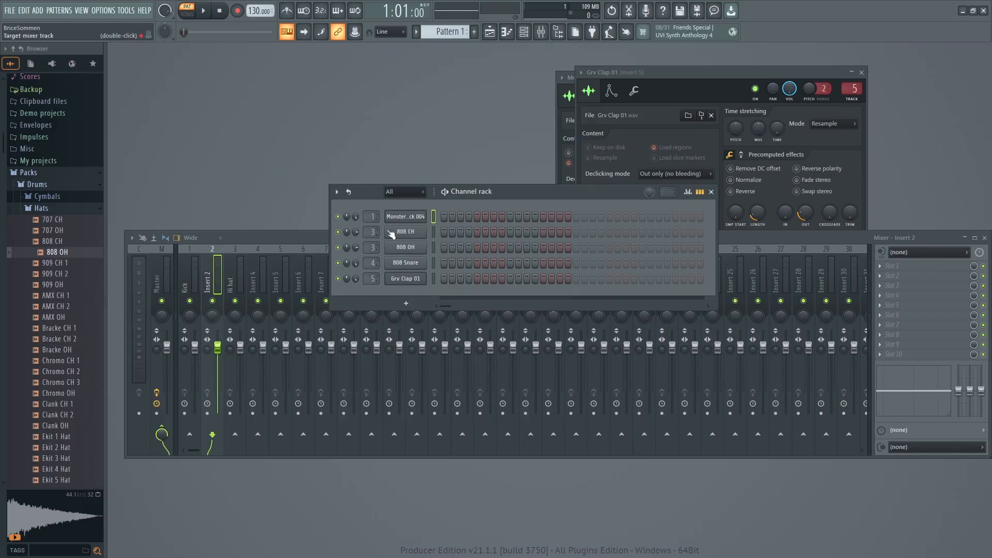
Route the 808 Snare and Grv Clap 01 channels to mixer track 2, auditioning the remaining drum channels.
left_click(405, 267)
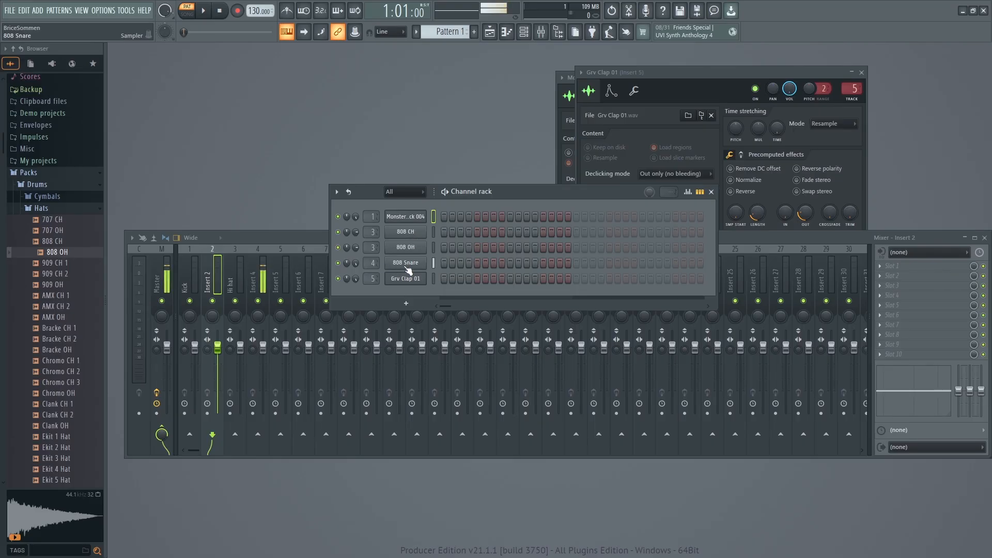
left_click(407, 280)
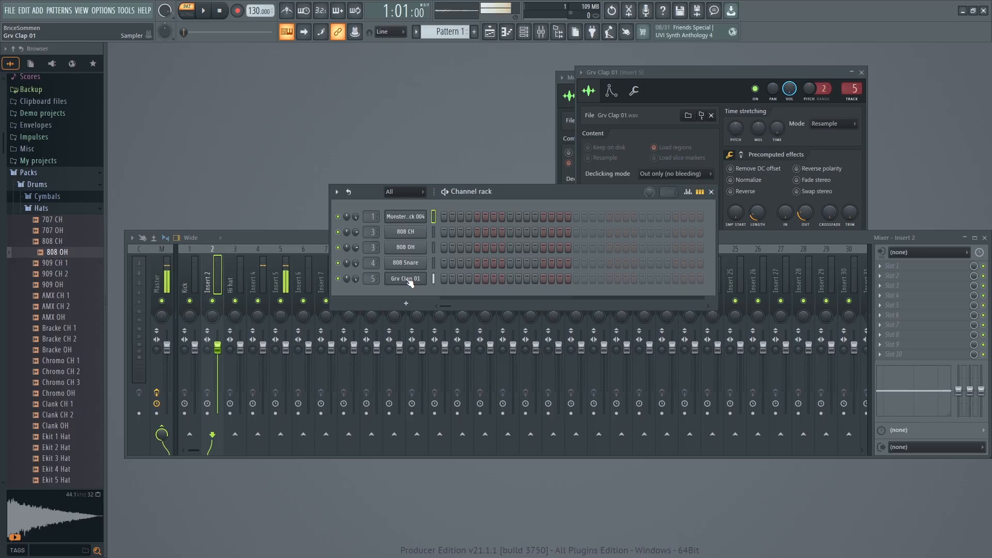
left_click_drag(376, 262, 376, 286)
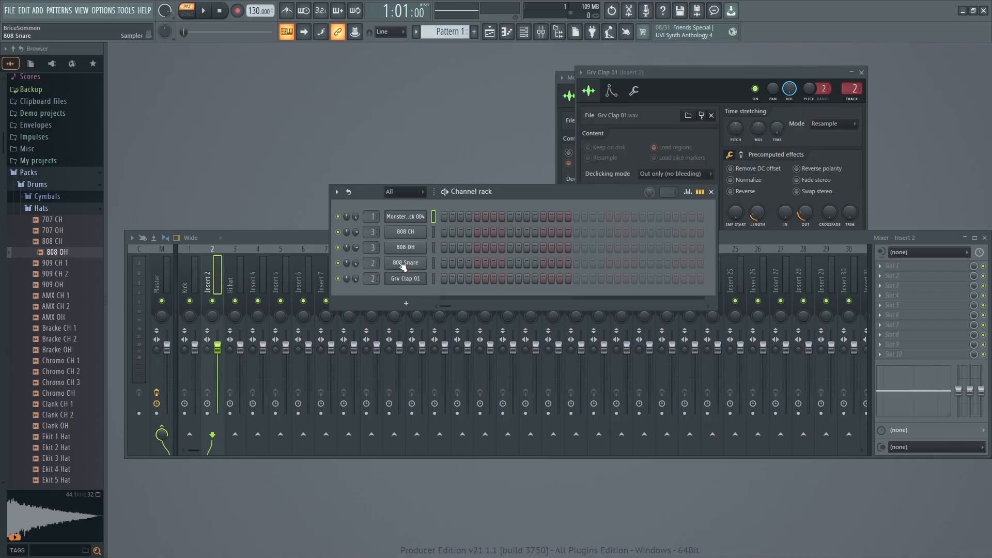
left_click(406, 219)
left_click(402, 243)
left_click(407, 263)
Rename mixer track 2 as "Clap" and bring the channel rack forward.
right_click(208, 280)
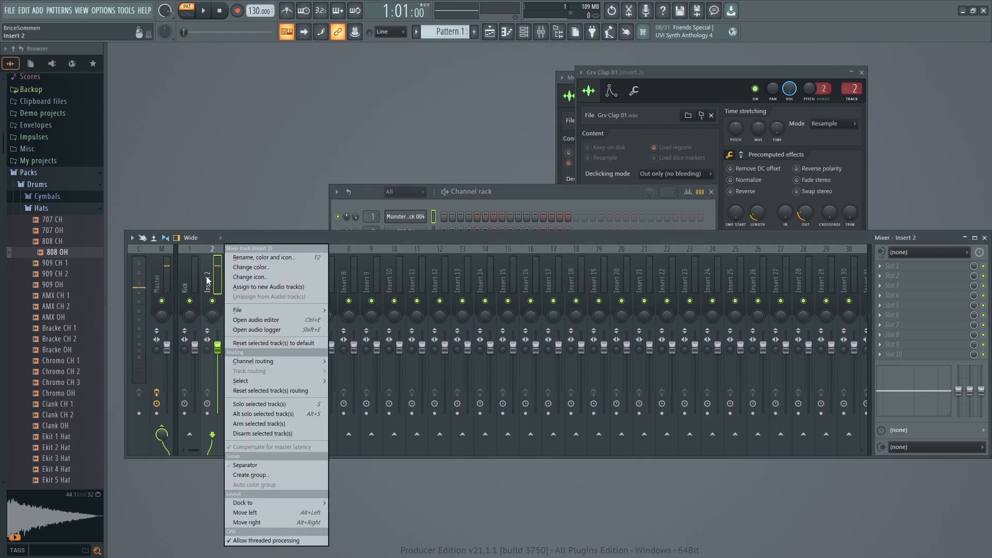
left_click(246, 258)
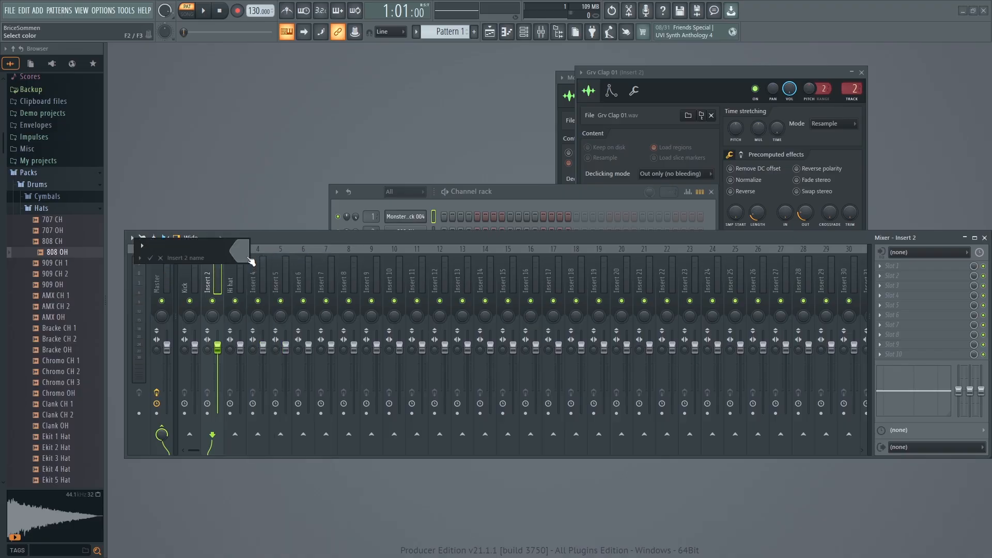
key("Return")
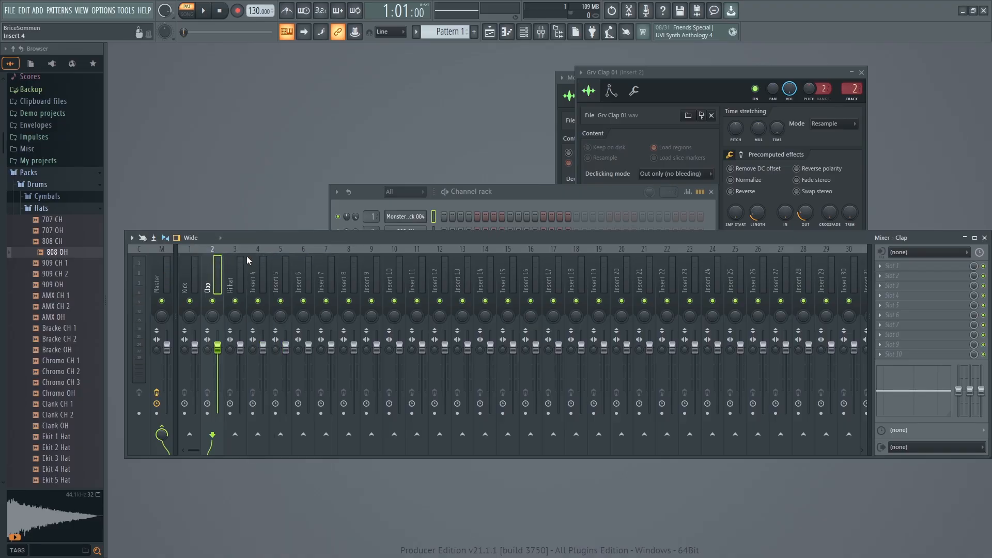
left_click(516, 195)
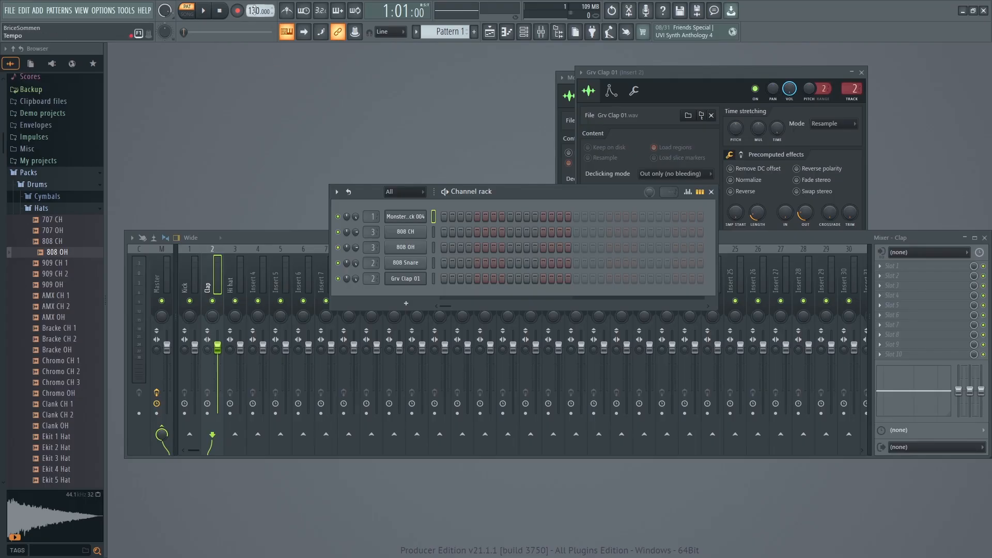
Try nudging the project tempo up and down.
scroll(258, 11, "down", 6)
left_click_drag(254, 11, 254, 6)
left_click_drag(254, 11, 255, 21)
left_click(10, 10)
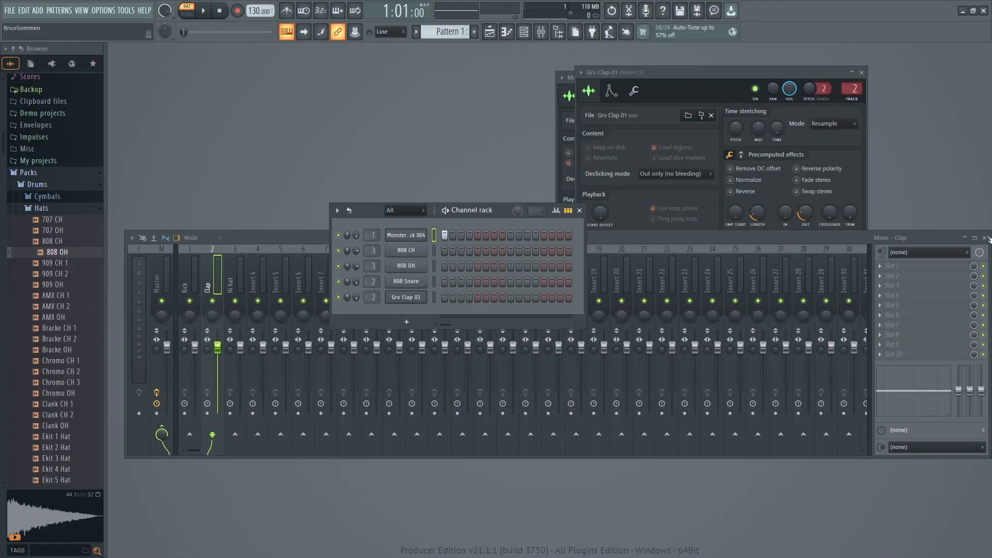
Close the mixer and both sampler windows, and widen the channel rack to show 32 steps.
left_click(908, 238)
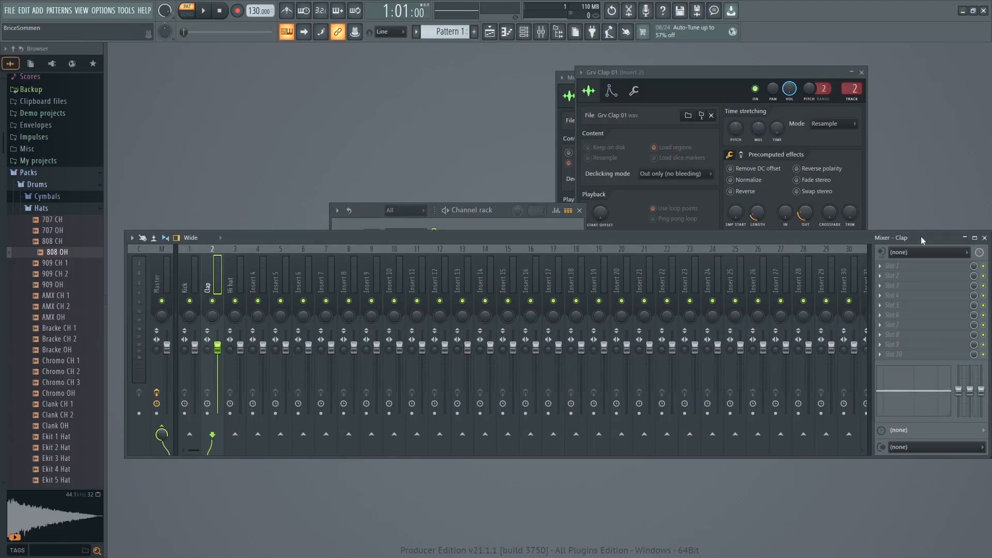
left_click(981, 237)
left_click(861, 73)
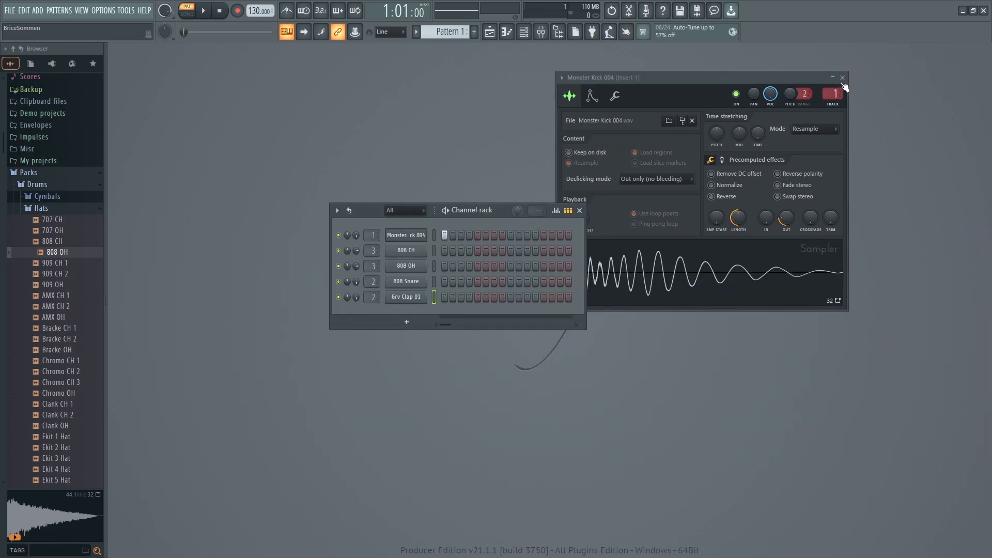
left_click(847, 77)
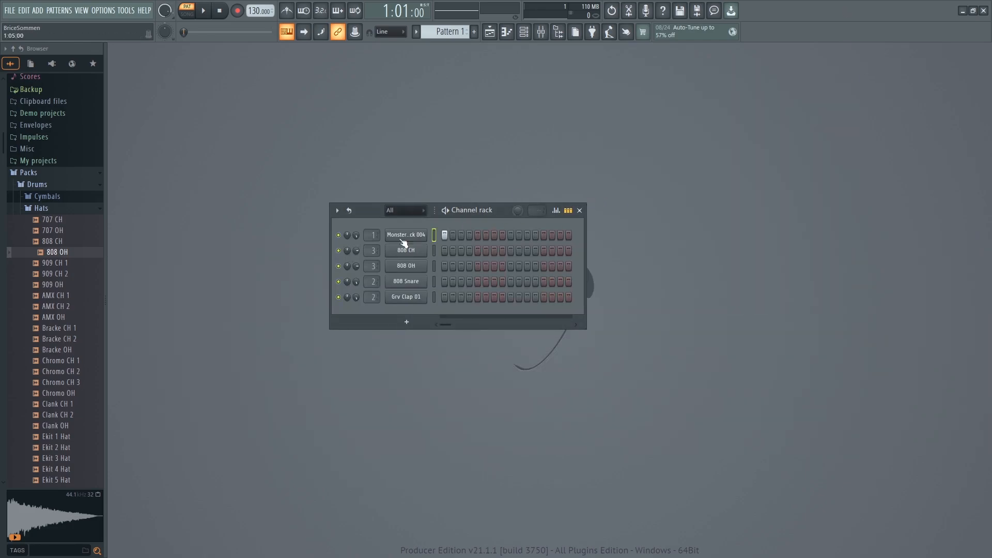
left_click_drag(369, 206, 337, 204)
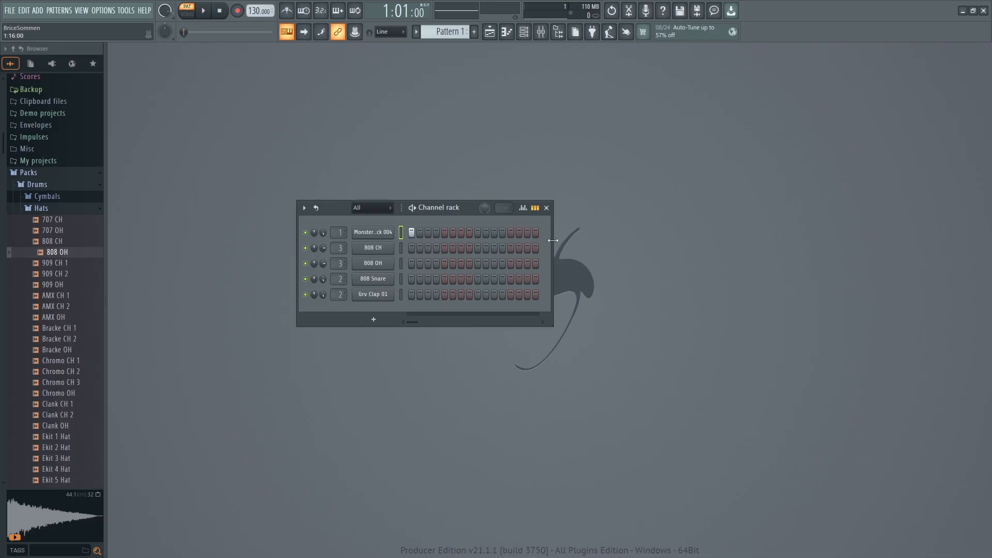
left_click_drag(553, 240, 685, 243)
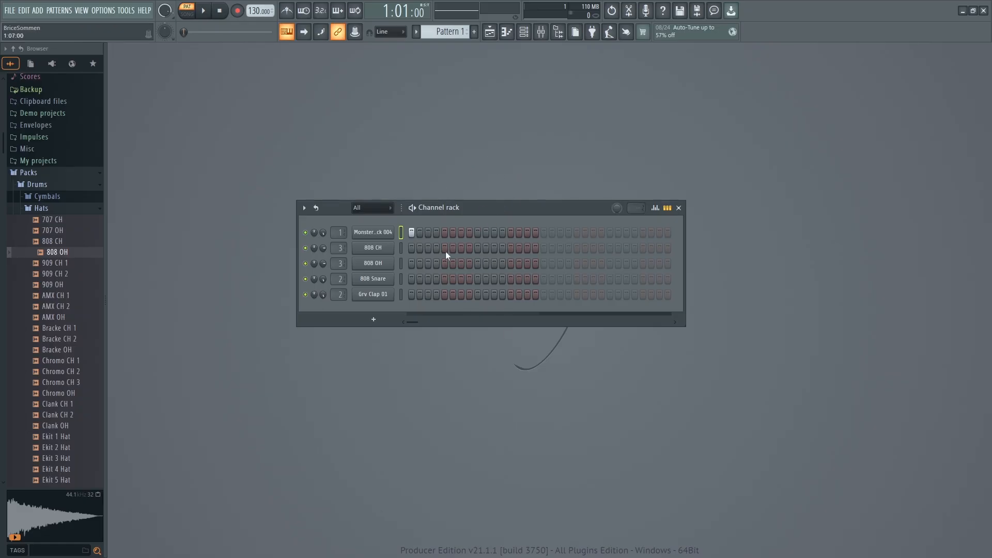
Place a Monster Kick 004 hit on step 1 and 808 Snare hits on steps 9 and 25.
left_click(411, 232)
left_click(478, 280)
left_click(609, 279)
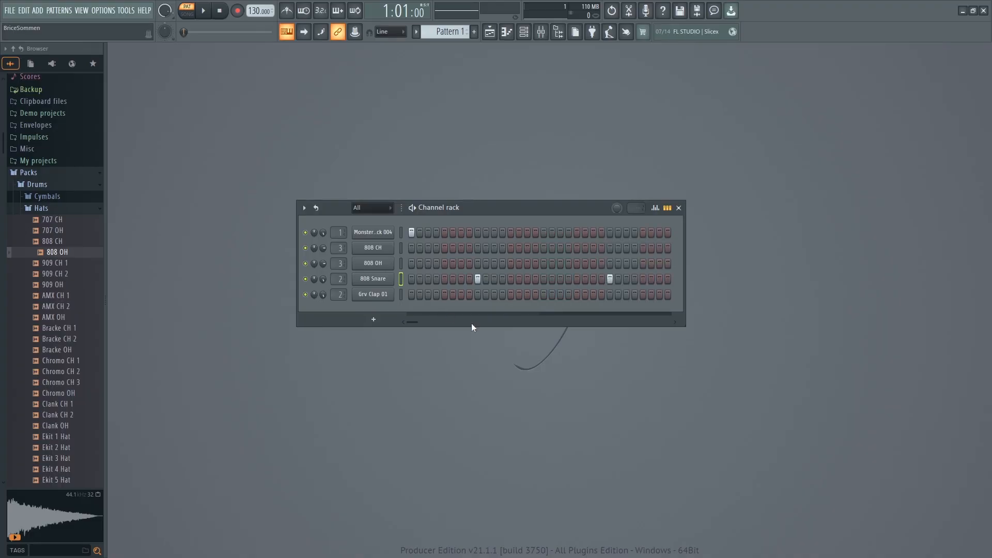
Turn on the metronome and listen to the kick and snare pattern.
left_click(288, 15)
key("space")
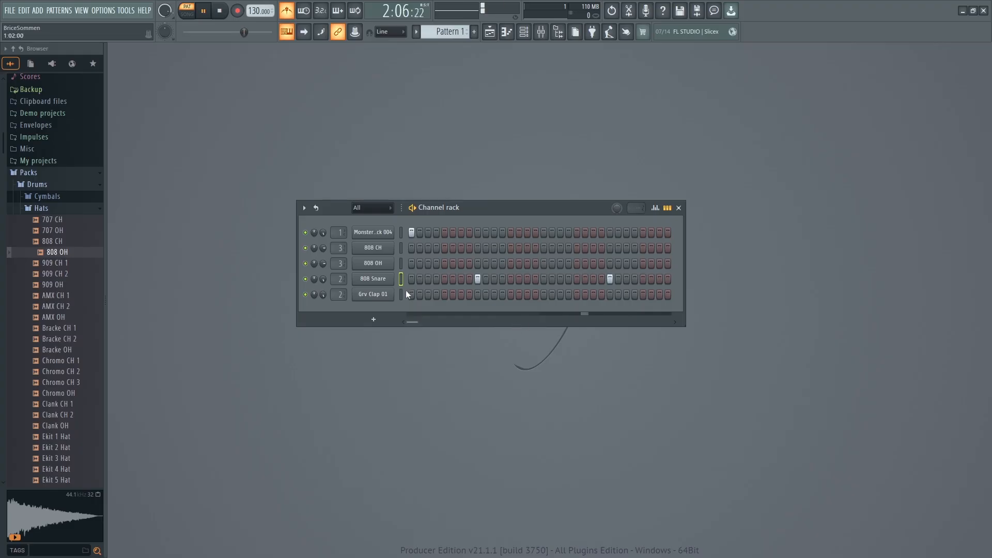
key("space")
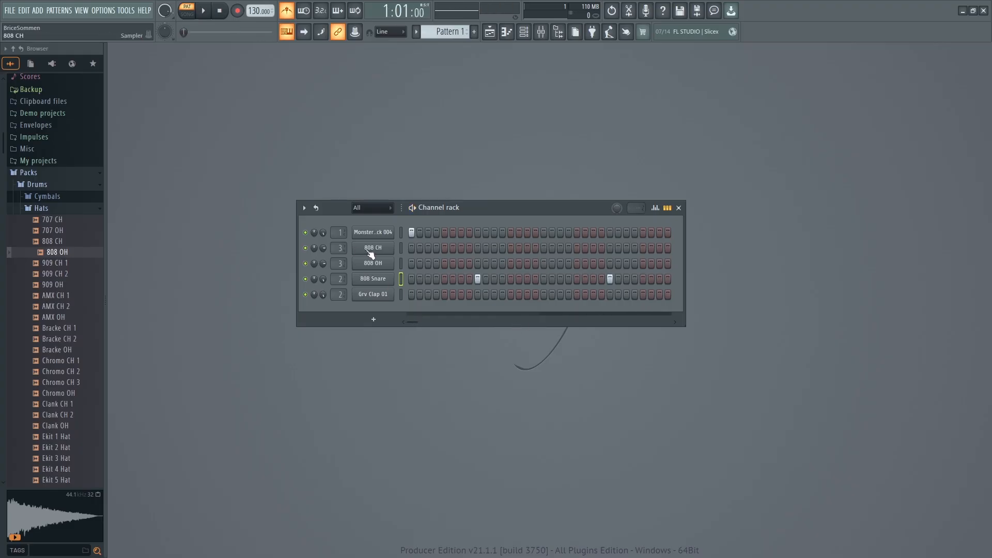
Fill the 808 CH channel with a hit on every 2 steps.
right_click(367, 250)
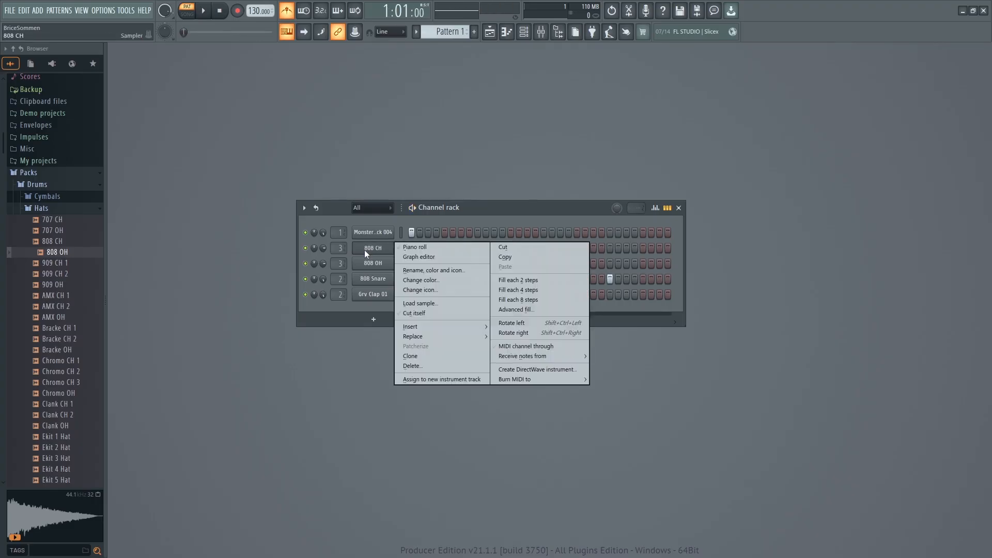
left_click(367, 250)
right_click(368, 250)
left_click(512, 281)
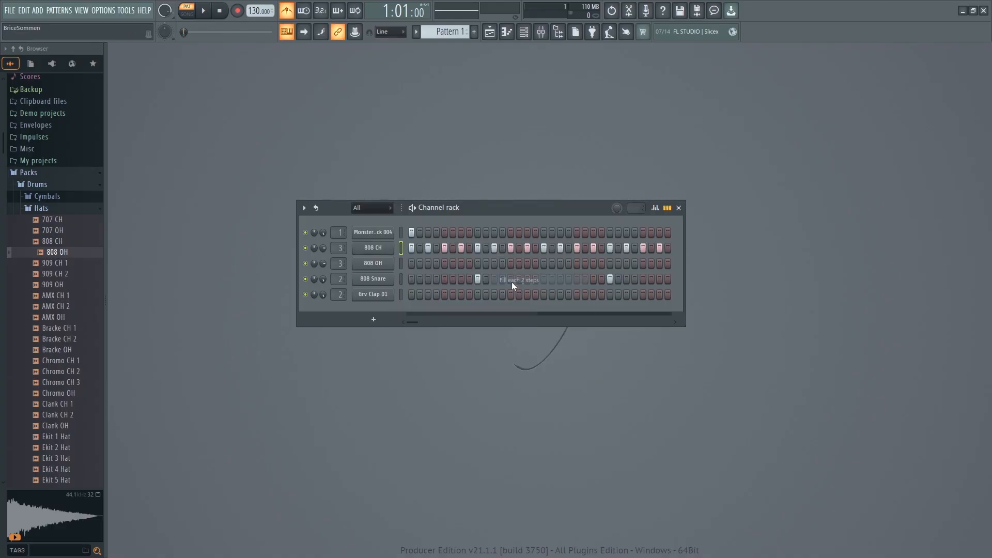
right_click(371, 247)
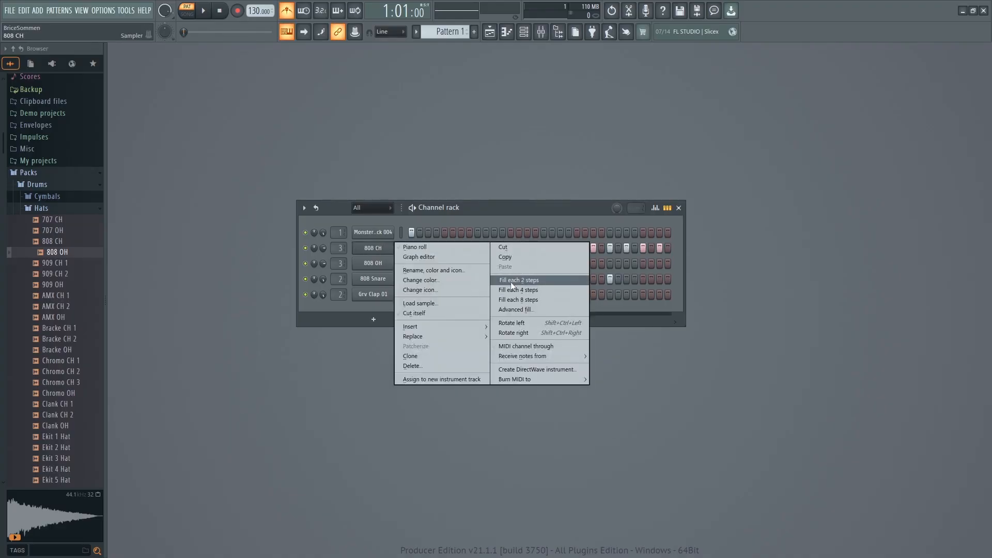
left_click(526, 212)
Turn off the metronome during playback and add Monster Kick 004 hits on steps 19 and 21.
key("space")
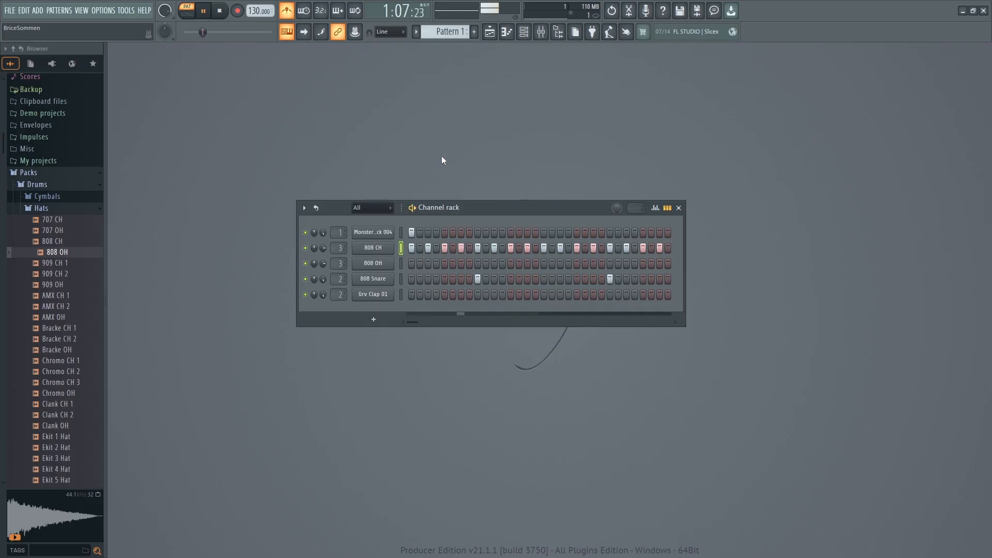
left_click(286, 15)
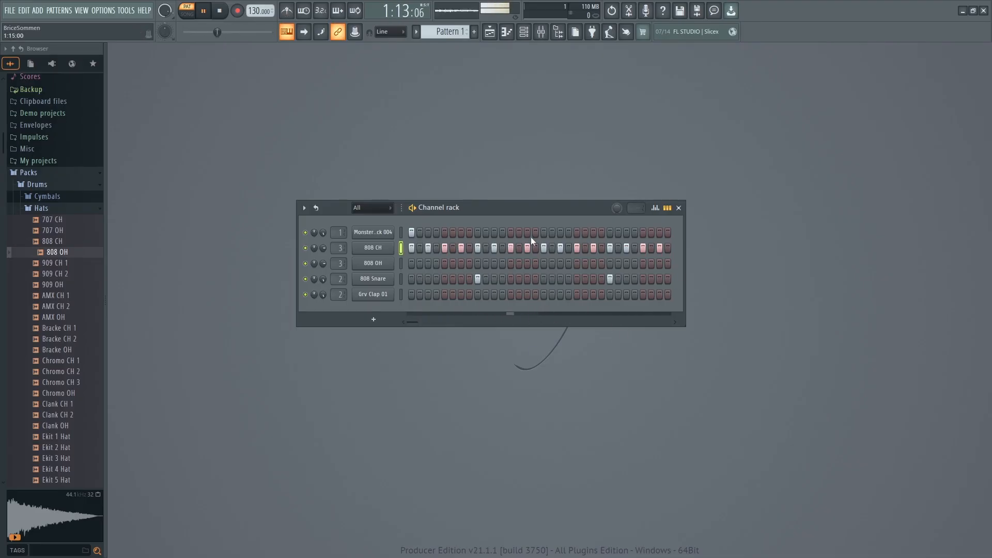
left_click(560, 232)
left_click(578, 233)
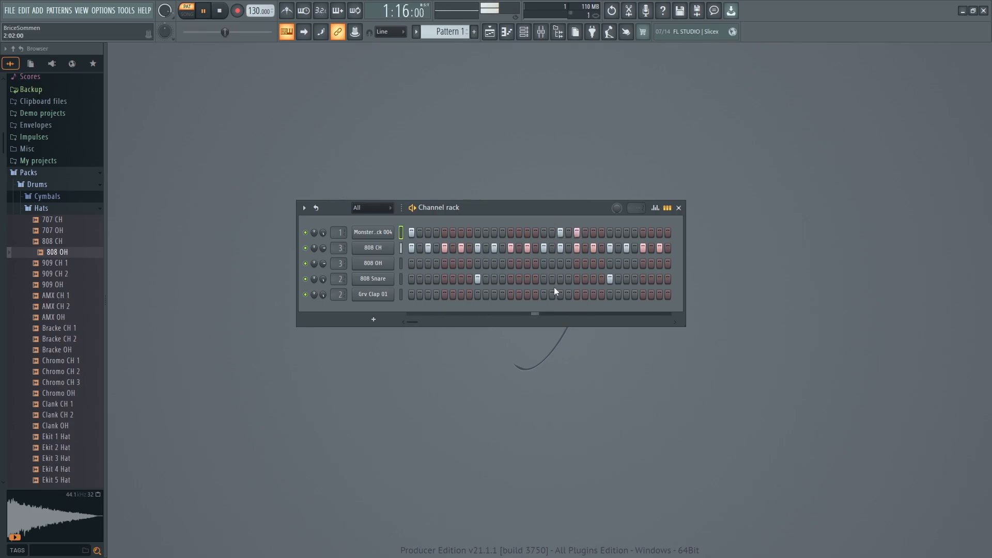
Try extra Monster Kick 004 hits on steps 22, 27, 29, 30, and 31 while the pattern plays.
left_click(626, 233)
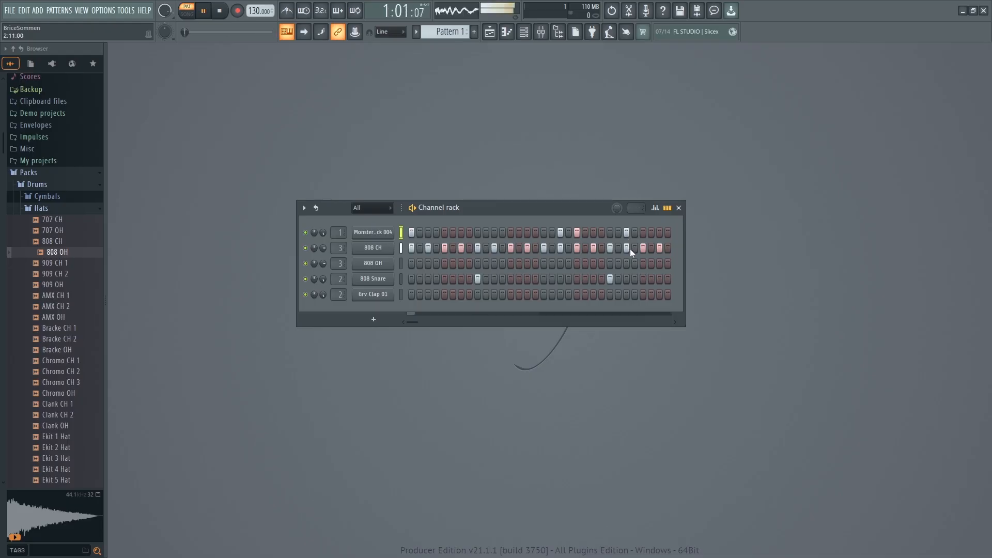
left_click(643, 233)
left_click(659, 232)
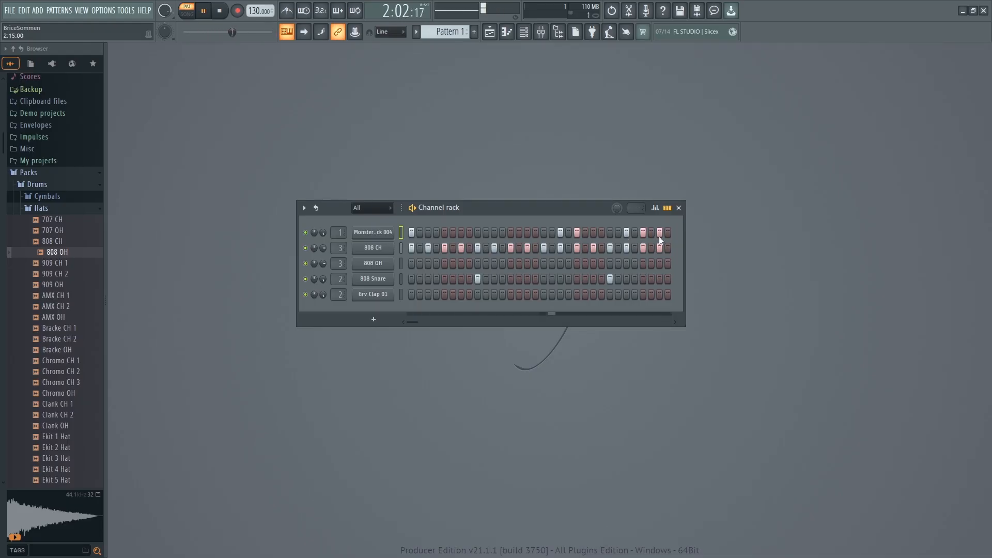
left_click(651, 234)
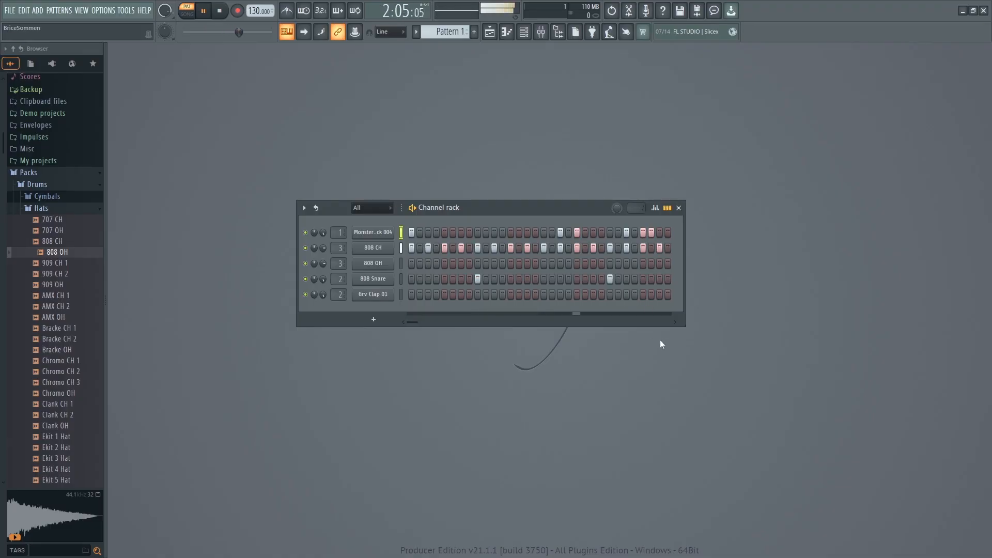
left_click(585, 232)
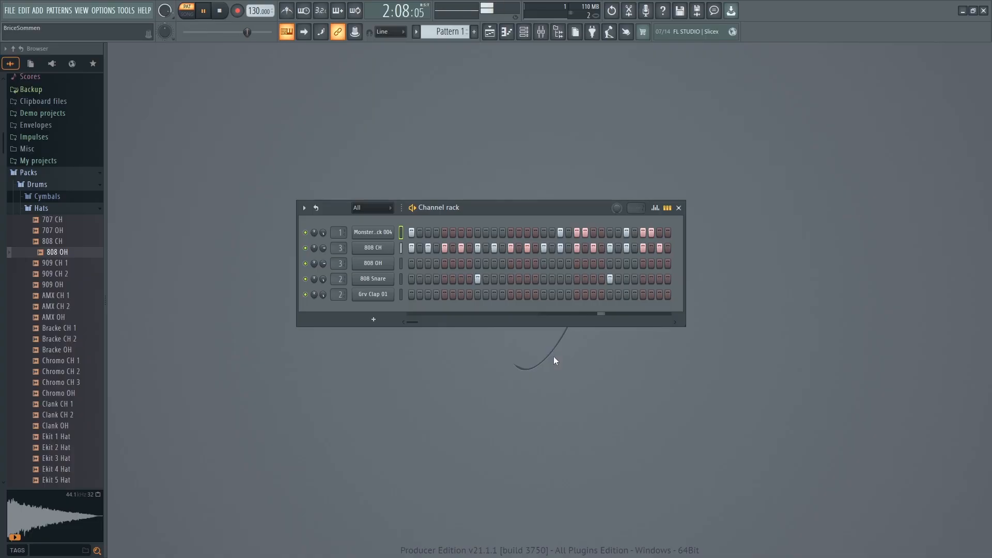
left_click(584, 232)
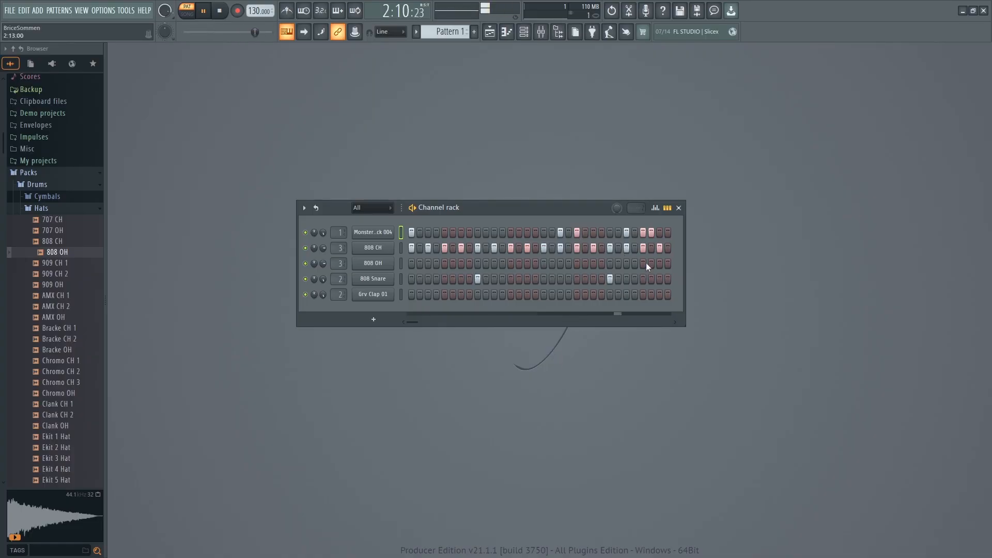
Clear all Monster Kick 004 hits after step 21 and stop playback.
left_click(641, 233)
left_click(634, 233)
left_click(643, 234)
right_click(650, 235)
right_click(643, 234)
right_click(634, 233)
right_click(626, 233)
left_click(627, 232)
right_click(627, 233)
left_click(612, 232)
right_click(611, 232)
key("space")
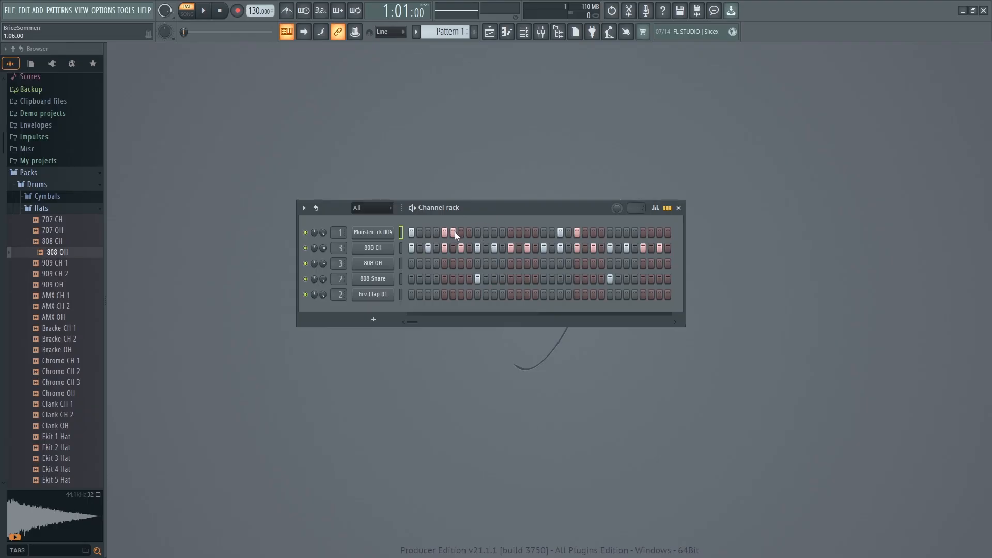
Clear the Monster Kick 004 hits on steps 5 and 6 and play the pattern through.
left_click(453, 231)
left_click(461, 232)
left_click(444, 232)
key("space")
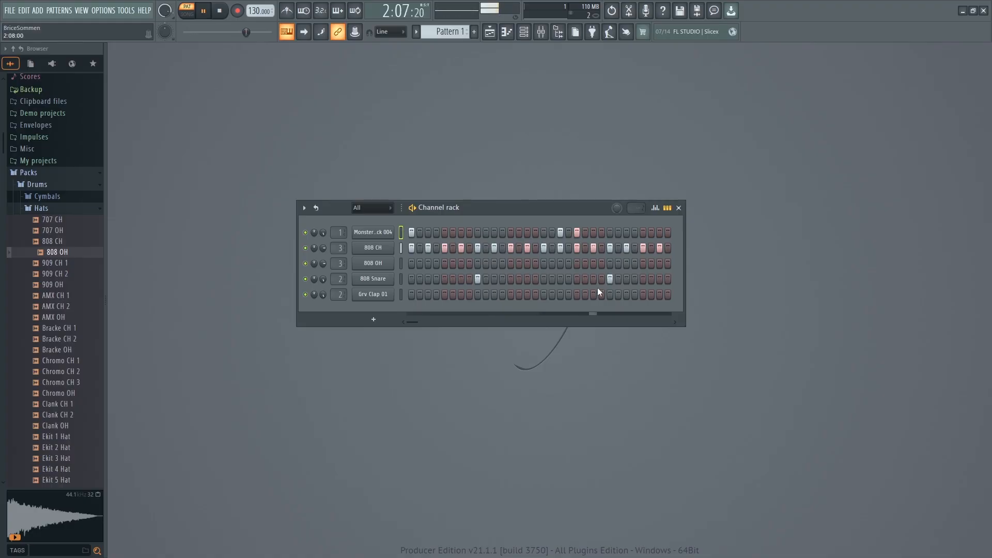
key("space")
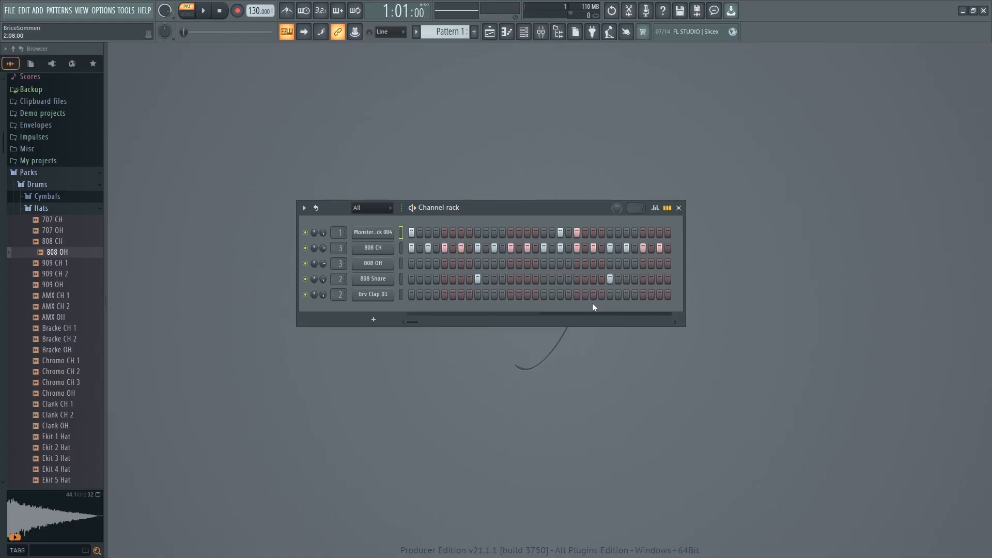
Replace the 808 Snare hits on steps 9 and 25 with Grv Clap 01 hits and start playback.
left_click(501, 294)
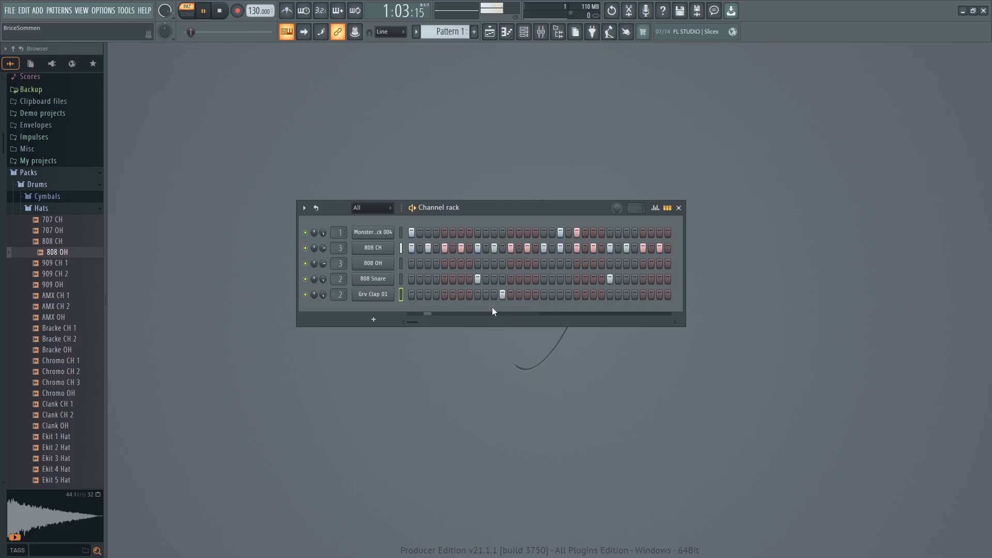
left_click(477, 279)
left_click(477, 294)
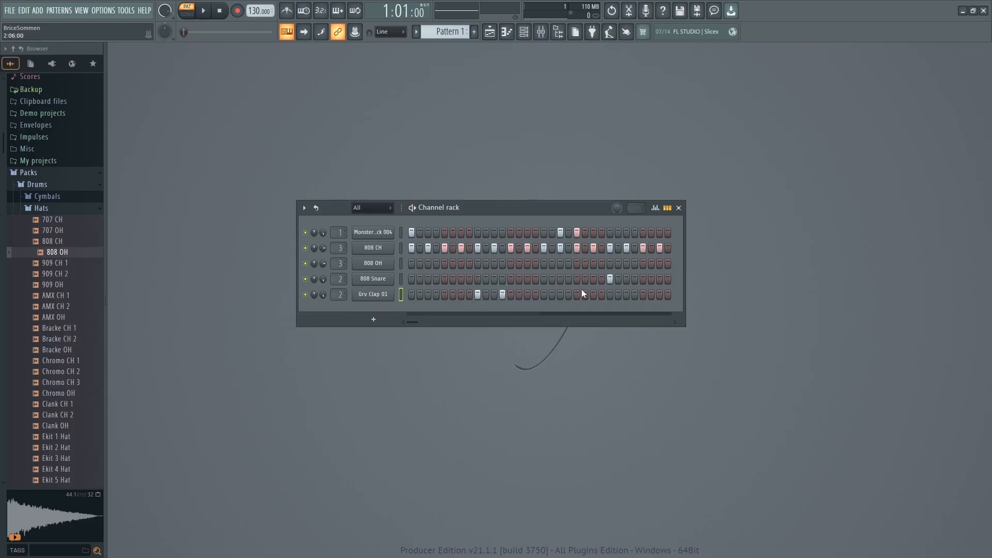
key("space")
left_click(504, 294)
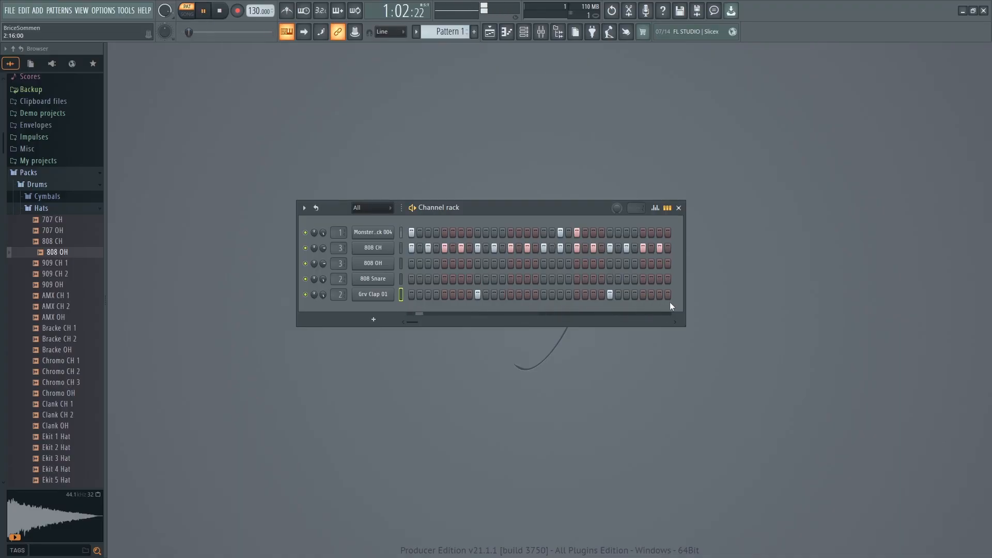
Add a Grv Clap 01 hit on step 15 and Monster Kick 004 hits on steps 27 and 29, and stop playback.
left_click(527, 295)
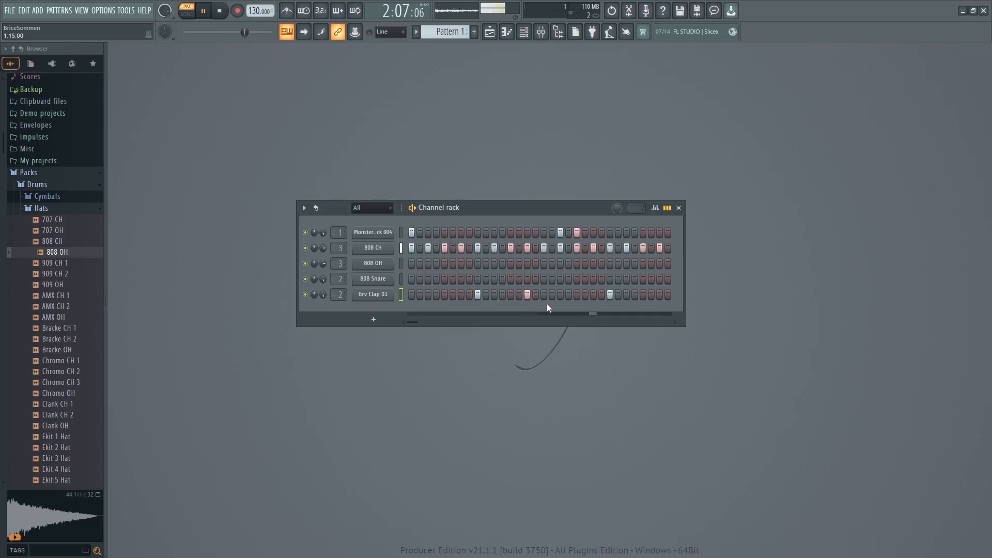
left_click(626, 233)
left_click(642, 233)
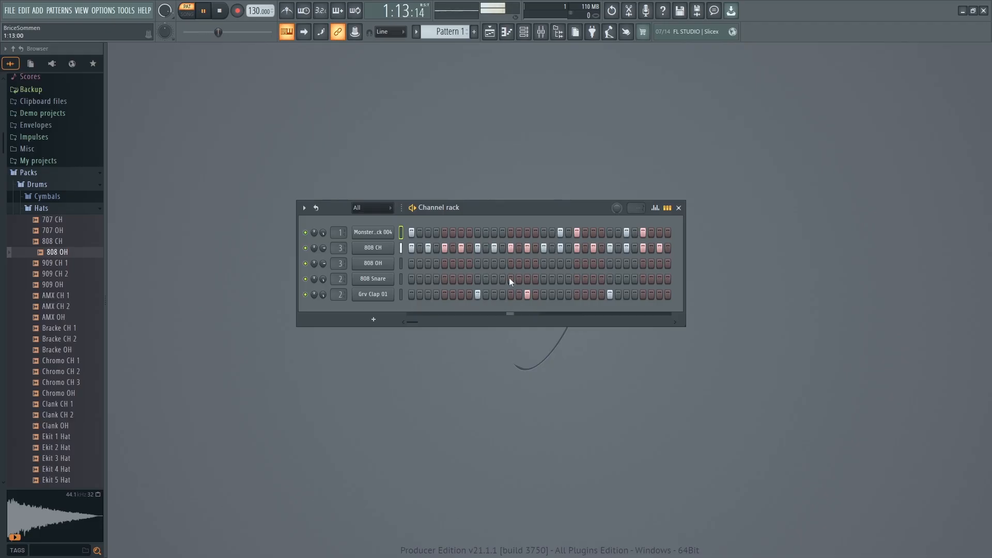
key("space")
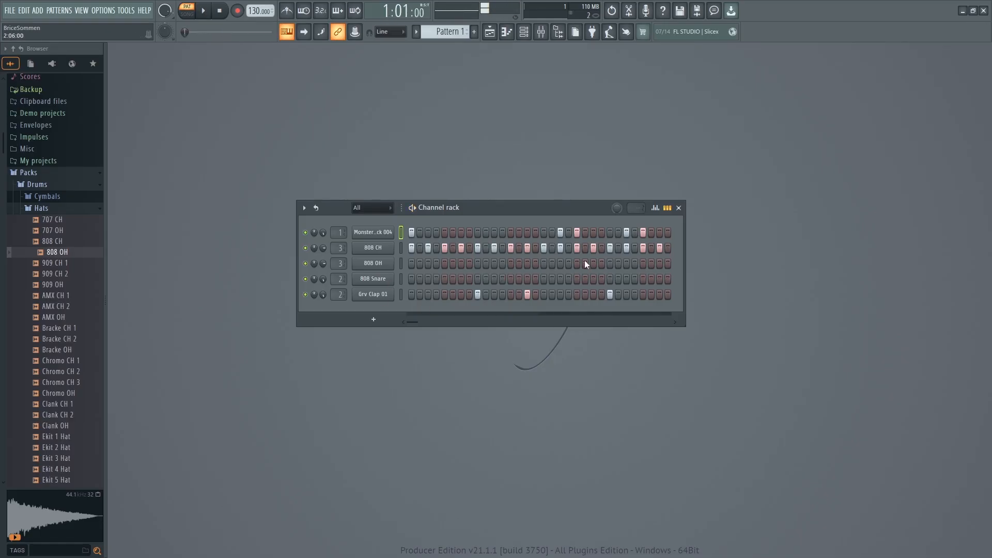
Open the 808 CH channel's piano roll, move its window to the middle of the workspace, and play the pattern.
right_click(373, 251)
key("Escape")
right_click(369, 247)
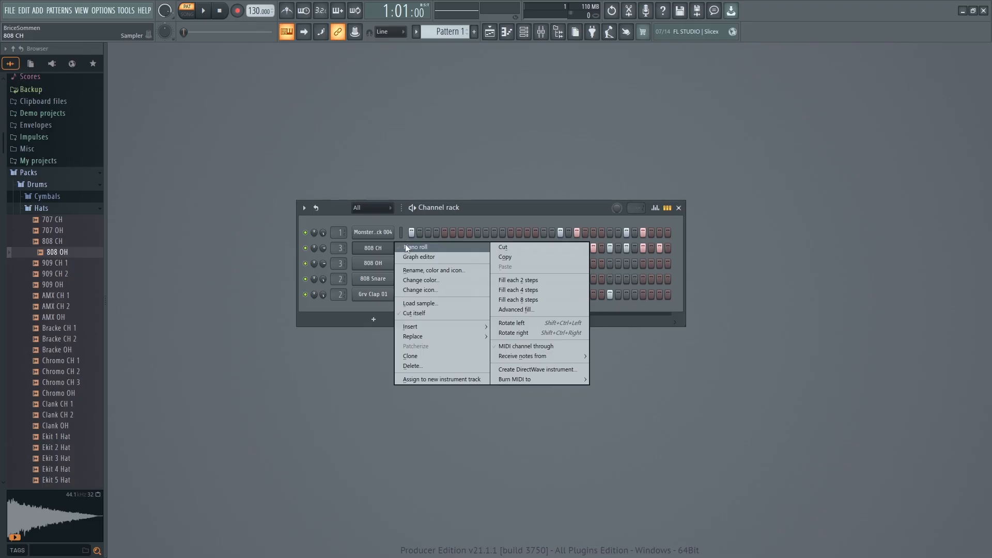
left_click(447, 215)
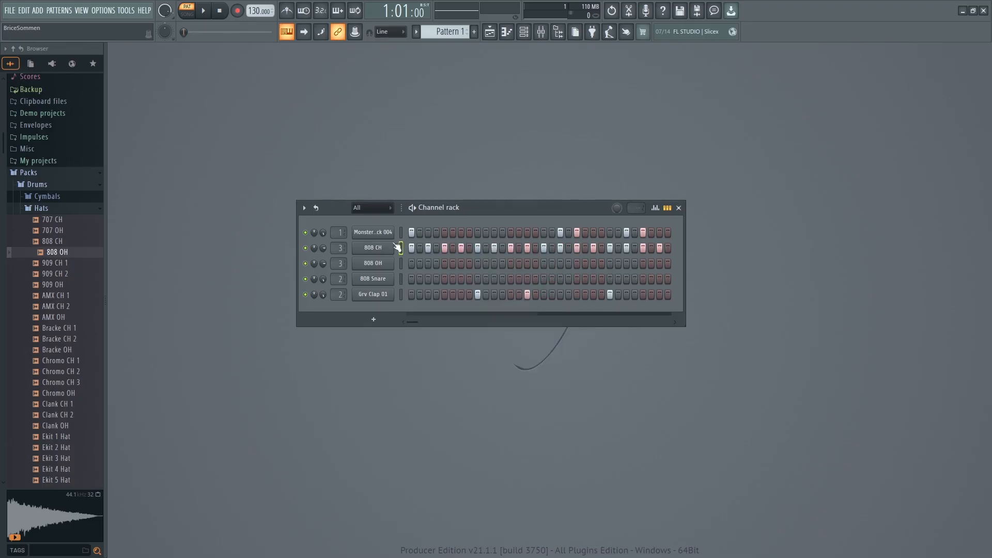
left_click(508, 33)
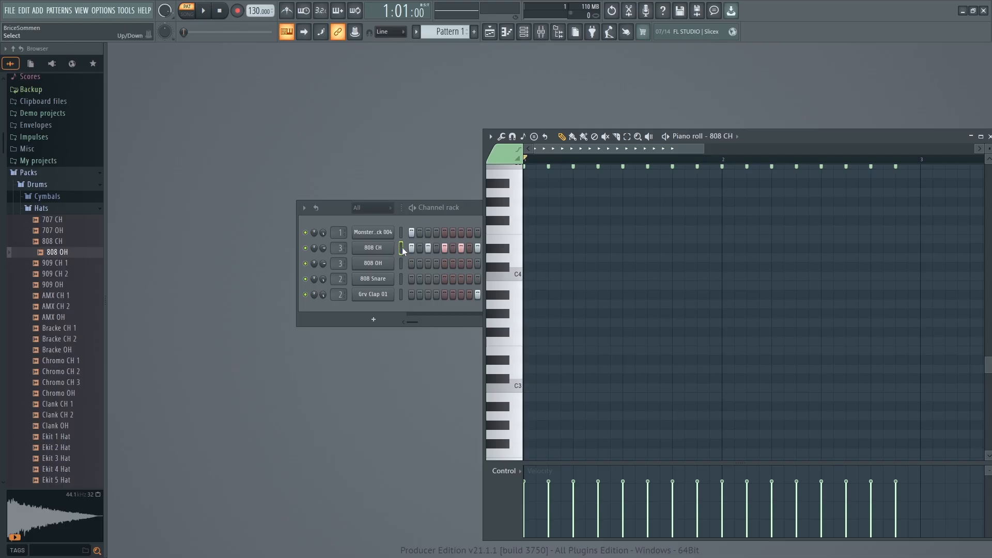
left_click_drag(767, 136, 555, 163)
scroll(554, 268, "up", 3)
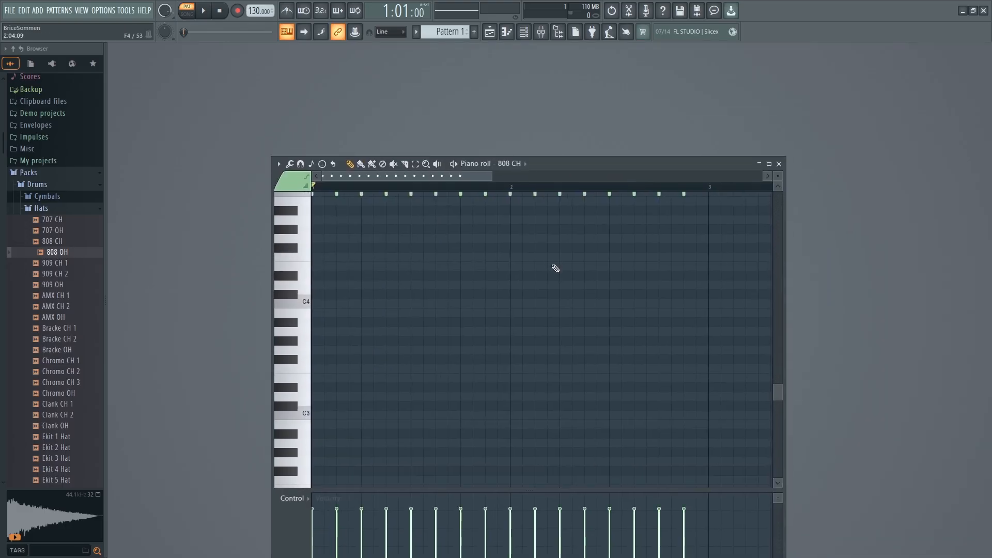
scroll(545, 294, "up", 1)
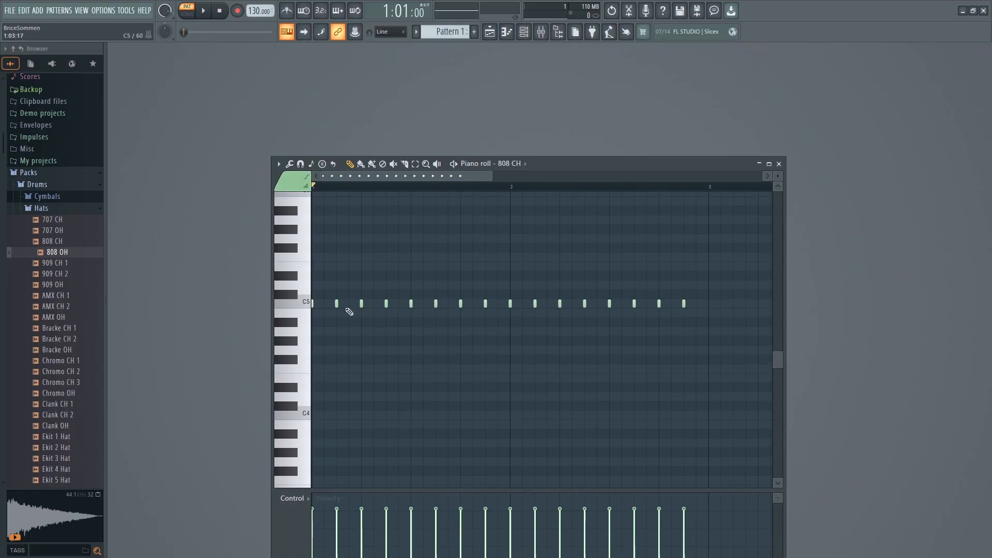
key("space")
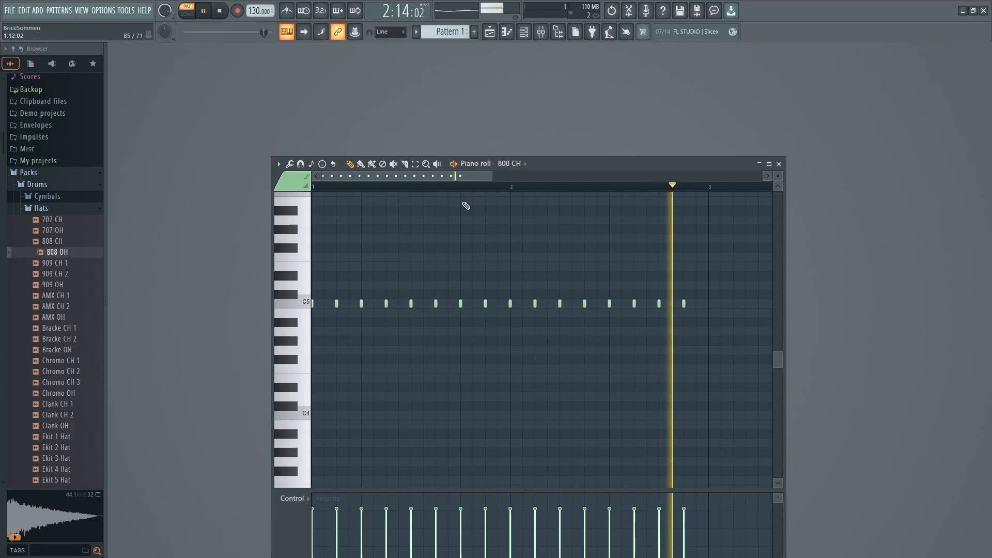
key("space")
Try three consecutive one-step D#5 notes on steps 6 to 8 of bar 1 and play the pattern.
left_click_drag(492, 176, 345, 185)
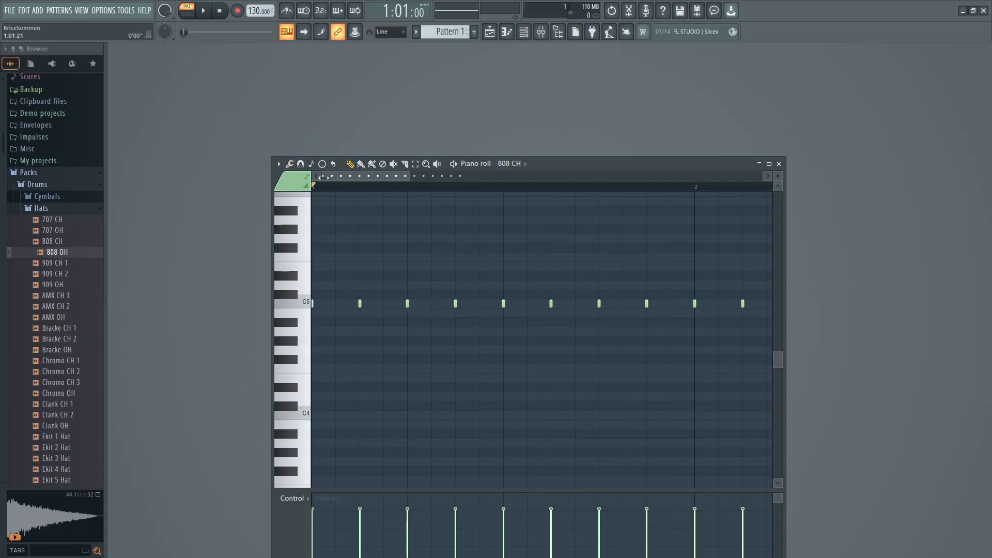
left_click(300, 164)
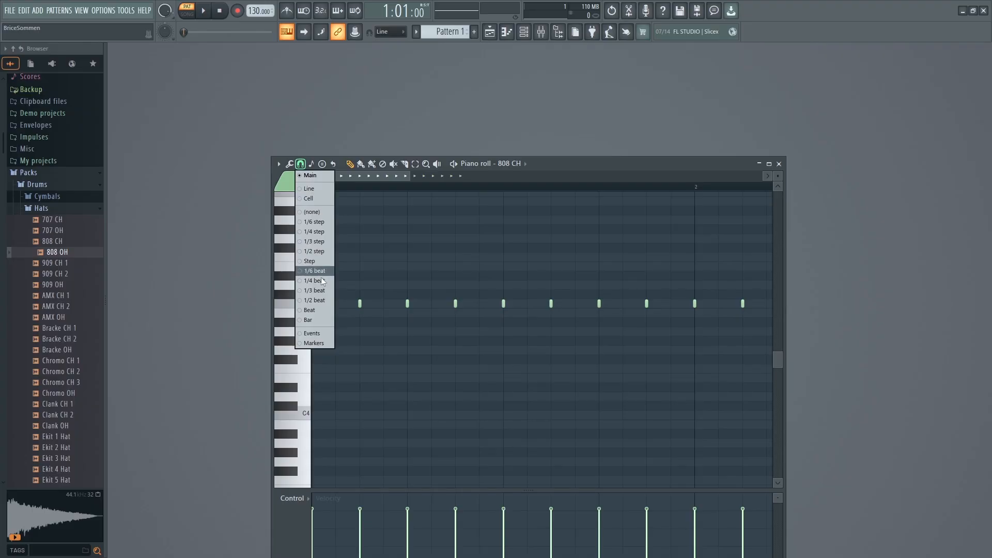
left_click(546, 166)
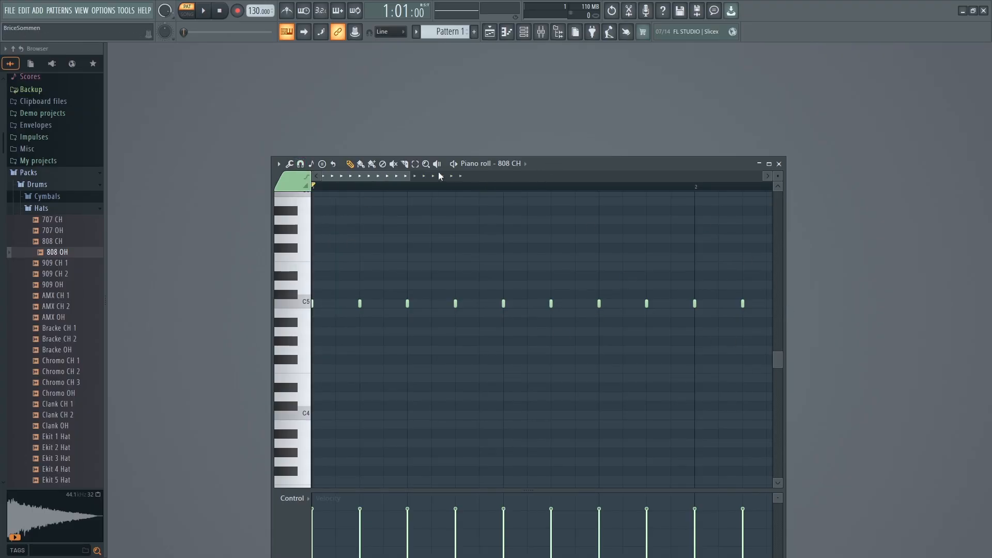
left_click_drag(409, 177, 443, 178)
left_click(380, 274)
left_click_drag(380, 273, 415, 274)
left_click(427, 276)
left_click(442, 275)
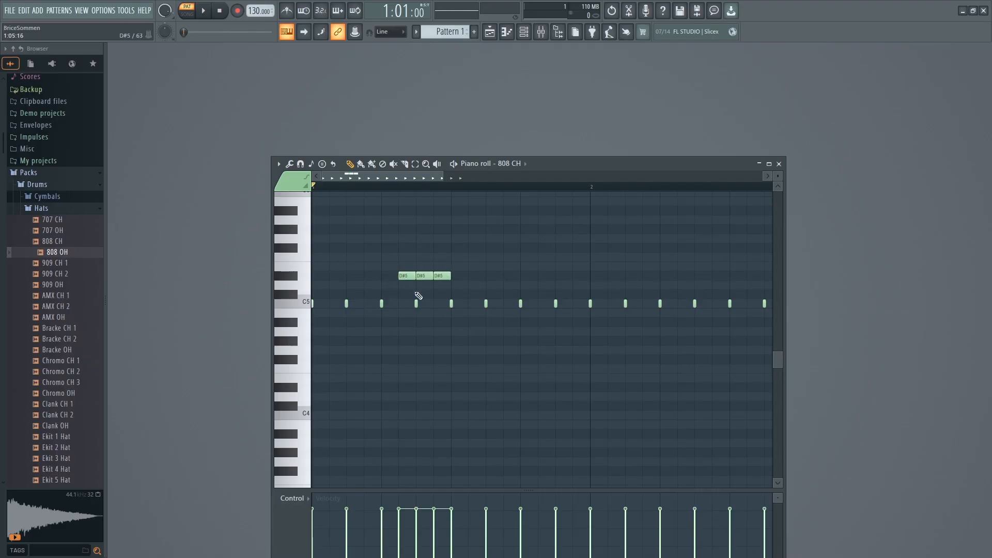
key("space")
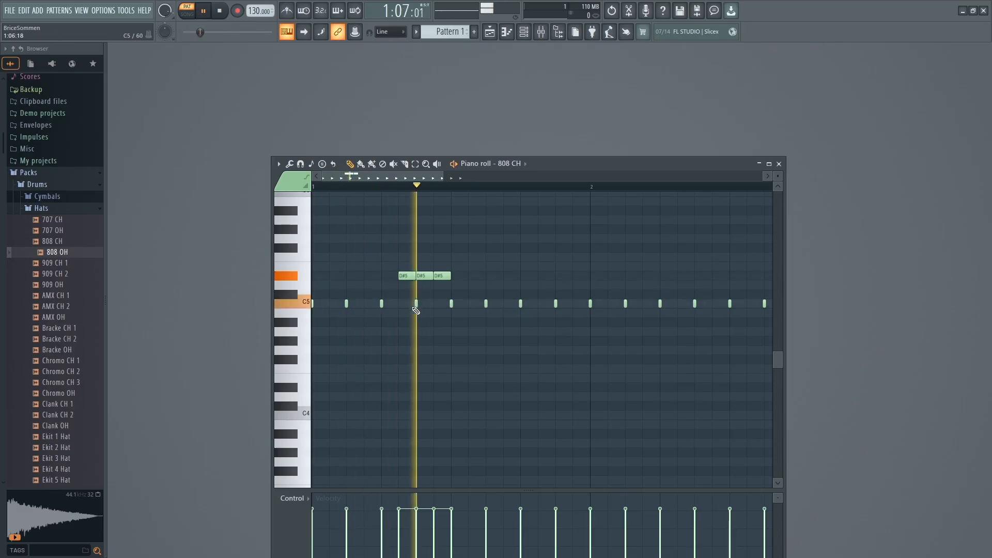
key("space")
Delete the three trial D#5 notes from bar 1 of the 808 CH piano roll.
right_click(442, 275)
right_click(424, 275)
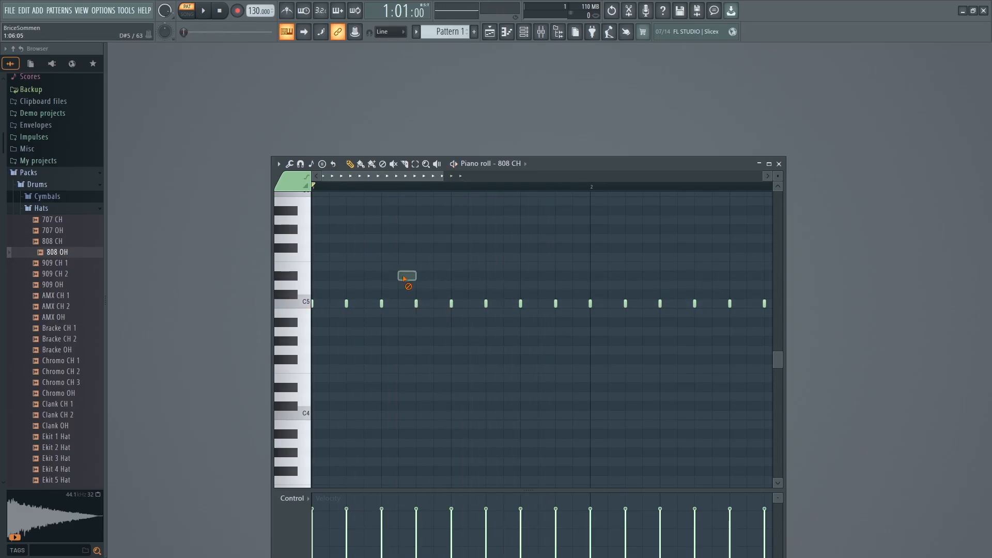
right_click(407, 276)
Try the 1/6 step snap in the piano roll, and set snapping to 1/6 beat.
left_click(290, 165)
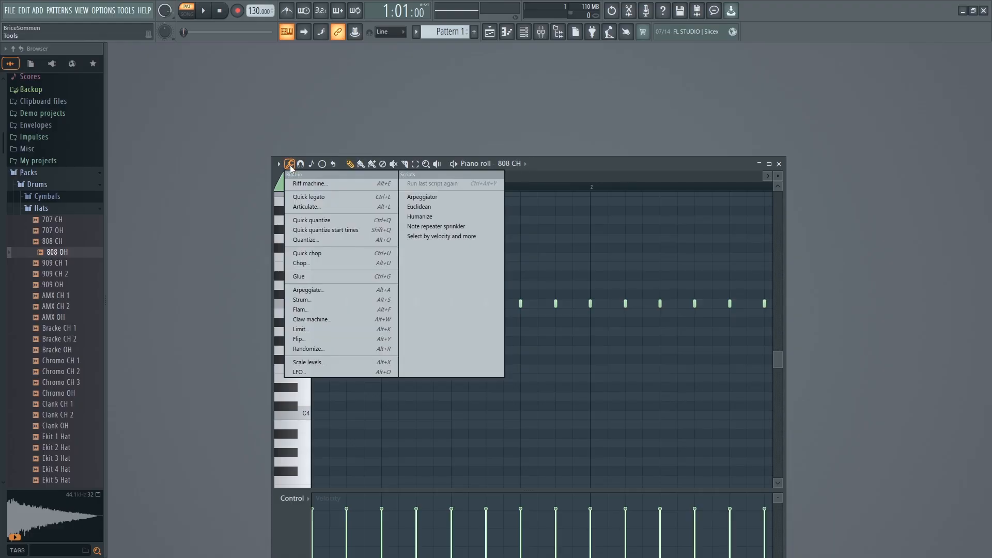
left_click(300, 164)
left_click(300, 164)
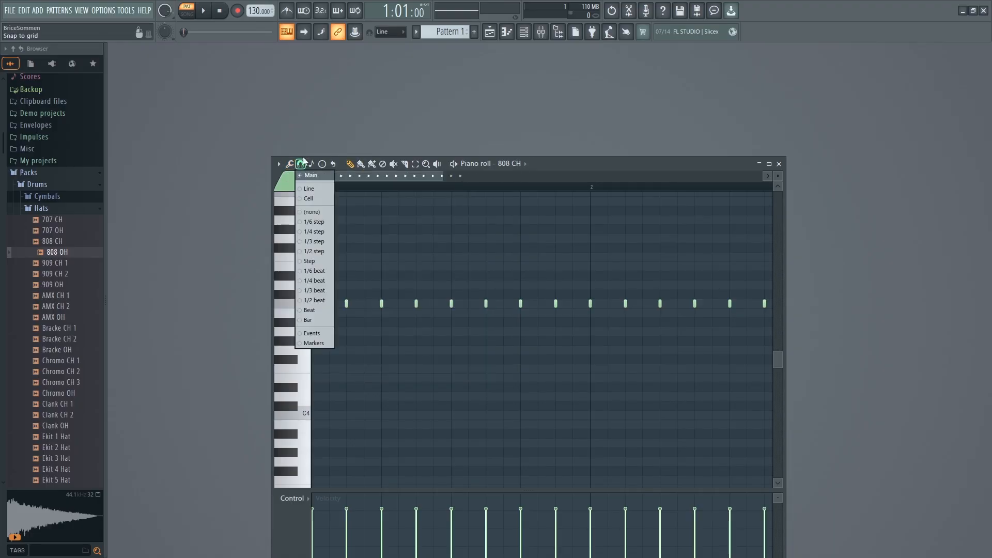
left_click(306, 223)
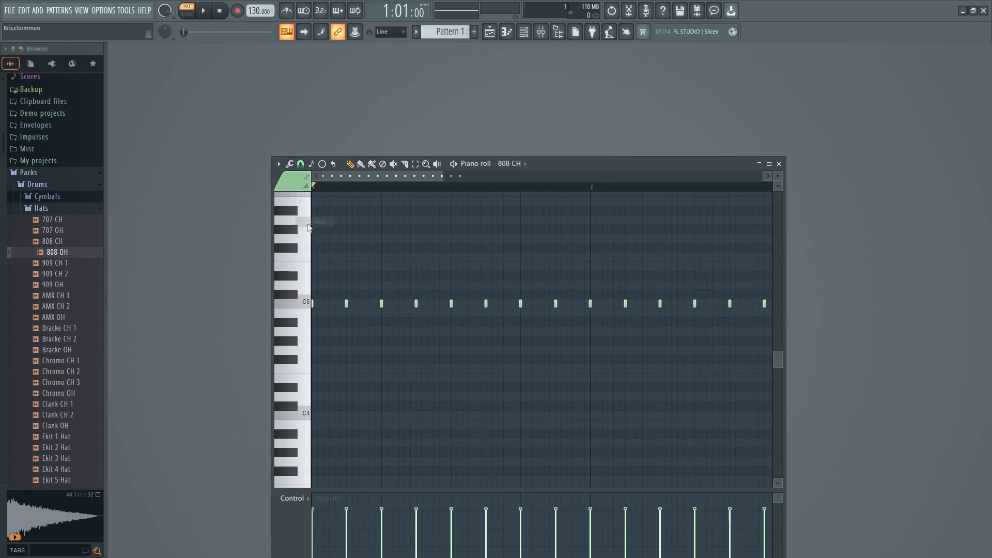
left_click(300, 163)
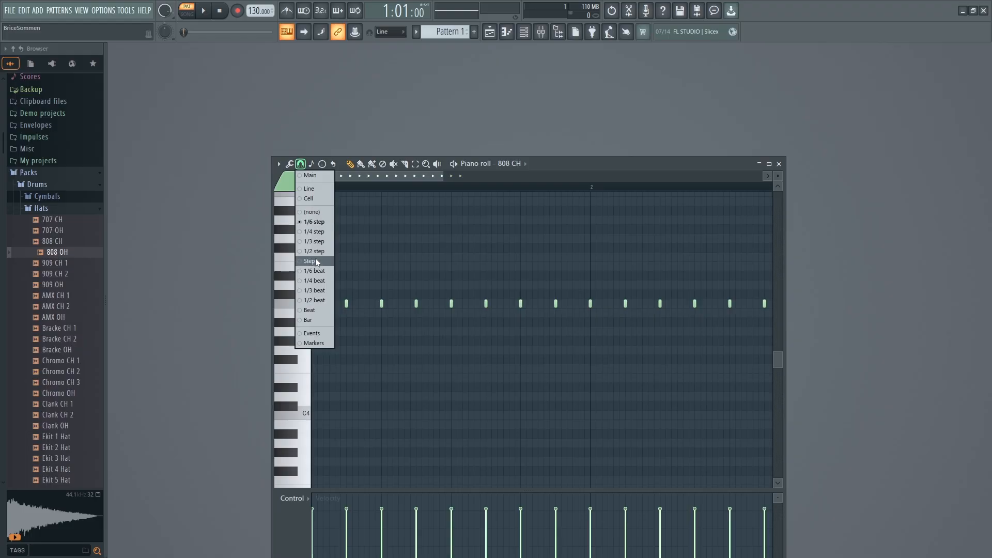
left_click(311, 272)
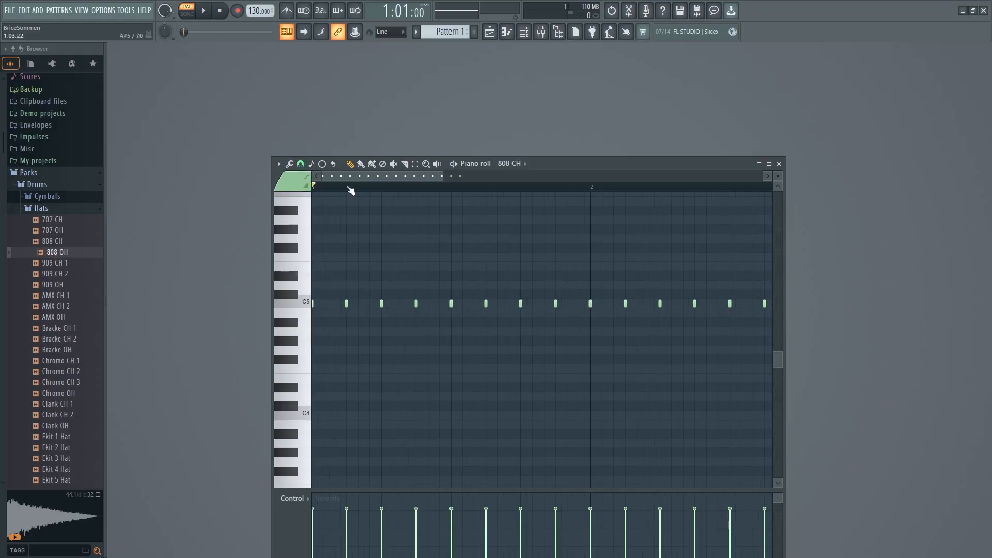
left_click(300, 164)
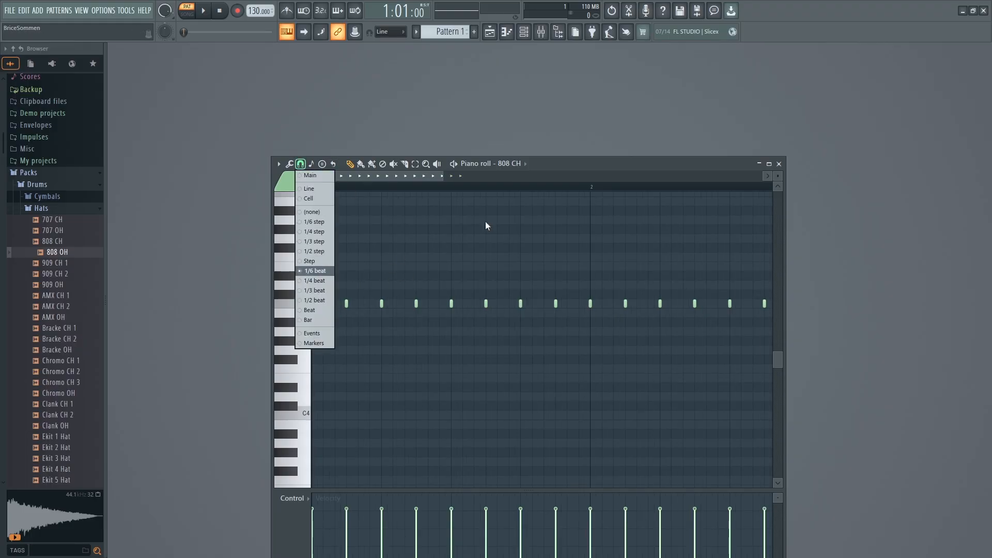
left_click(565, 163)
Draw three D5 notes 1/6 beat apart from step 3 of bar 1 and listen to the pattern.
left_click(350, 285)
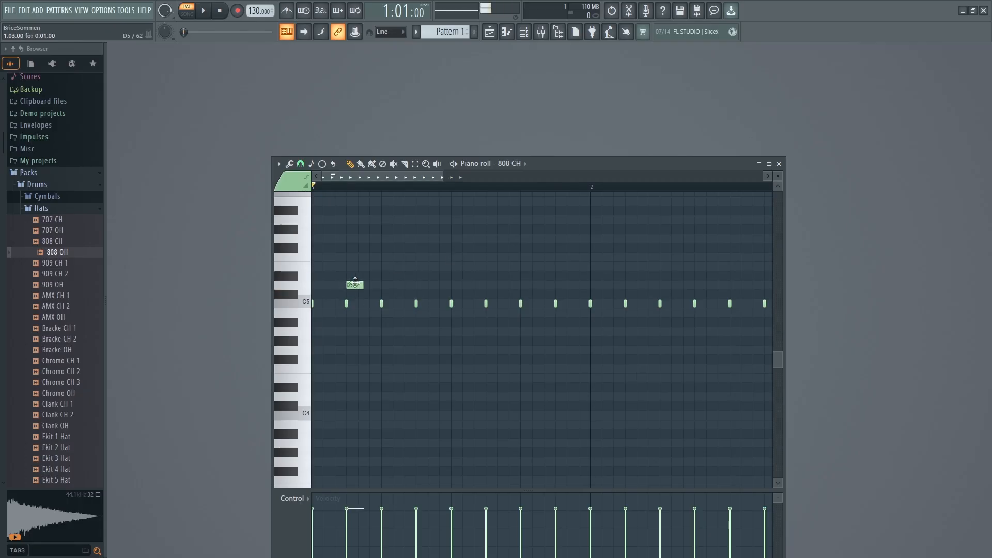
left_click(360, 285)
left_click(373, 286)
key("space")
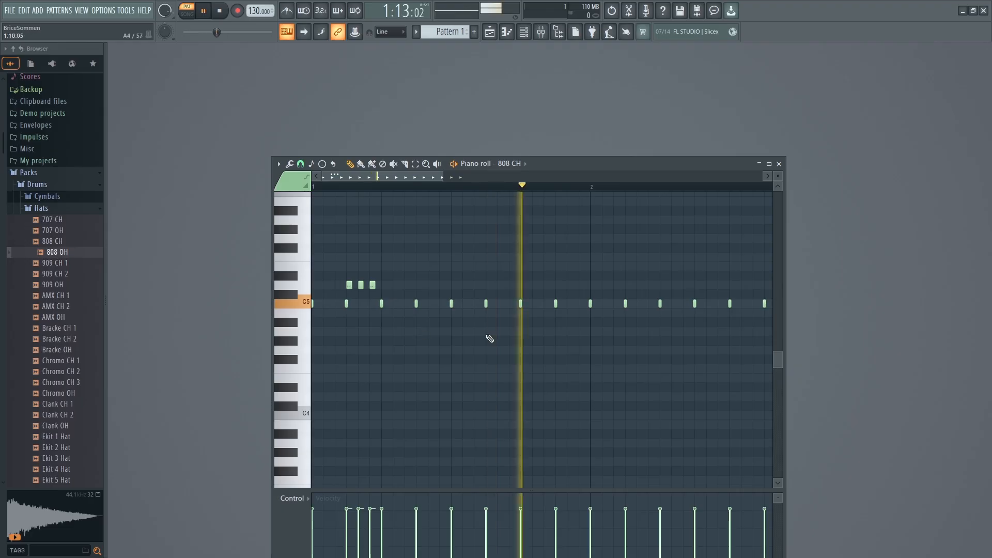
key("space")
key("space")
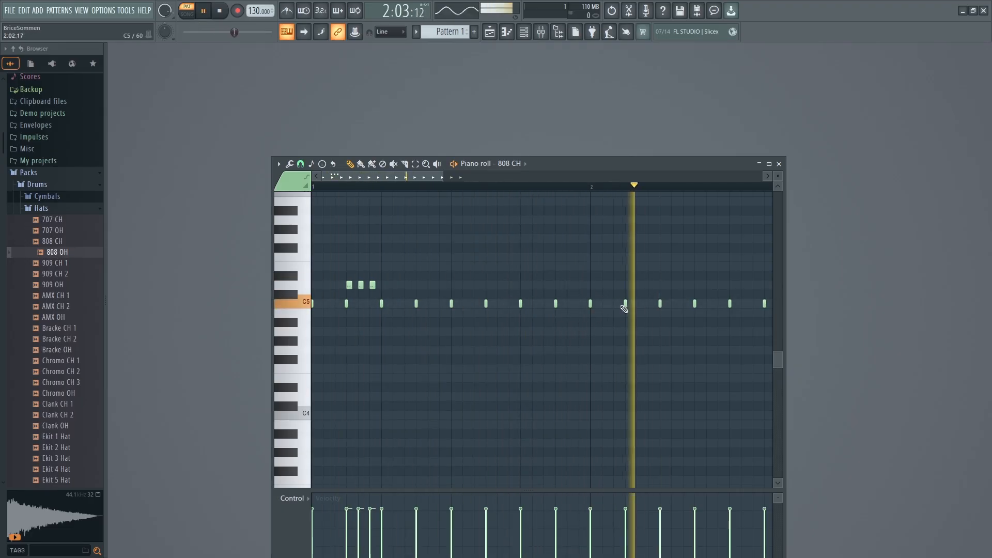
key("space")
Draw three more D5 notes 1/6 beat apart from the start of bar 2 and play the pattern.
left_click(593, 286)
left_click(605, 285)
left_click(616, 286)
key("space")
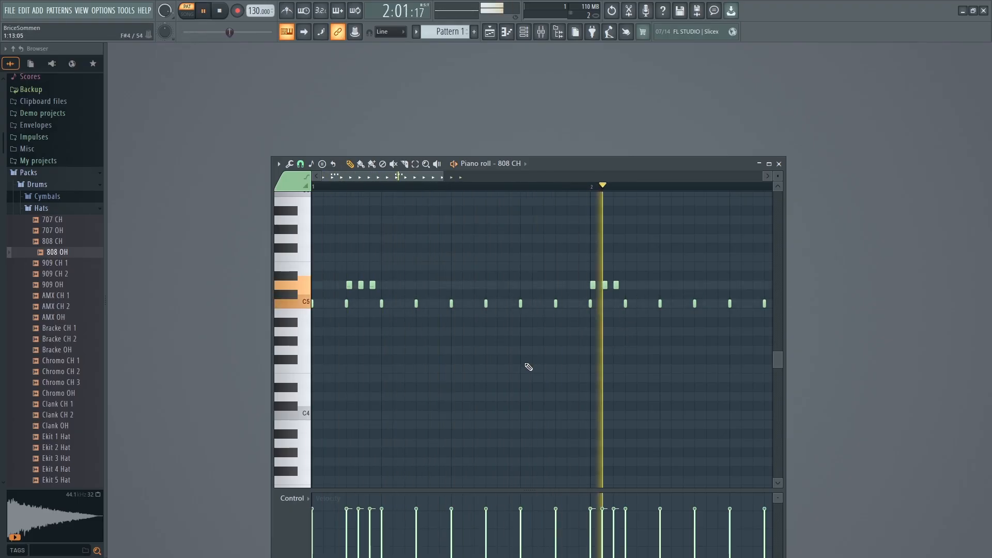
Stop playback, widen the piano roll window, and undo the accidental shift of a C5 note in bar 2.
left_click_drag(785, 258, 858, 261)
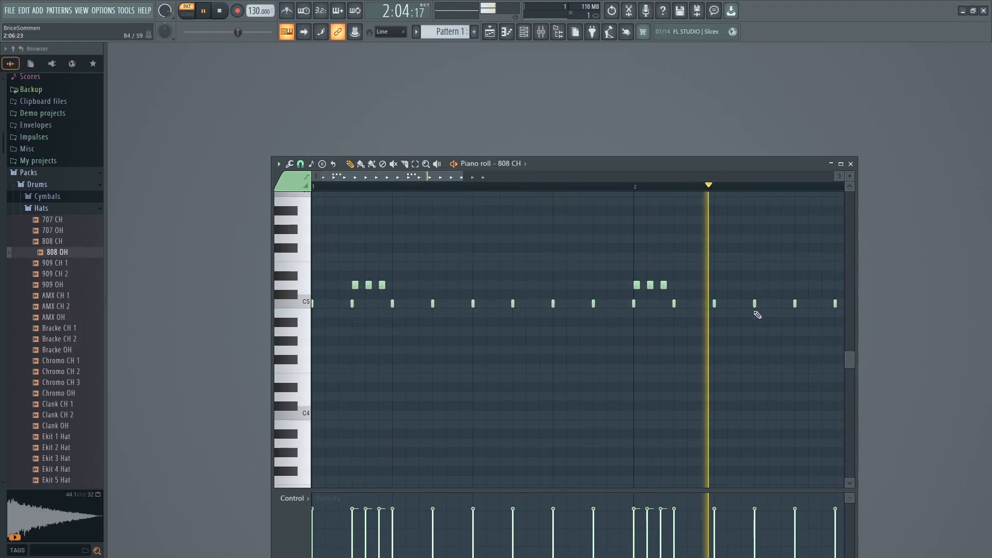
key("space")
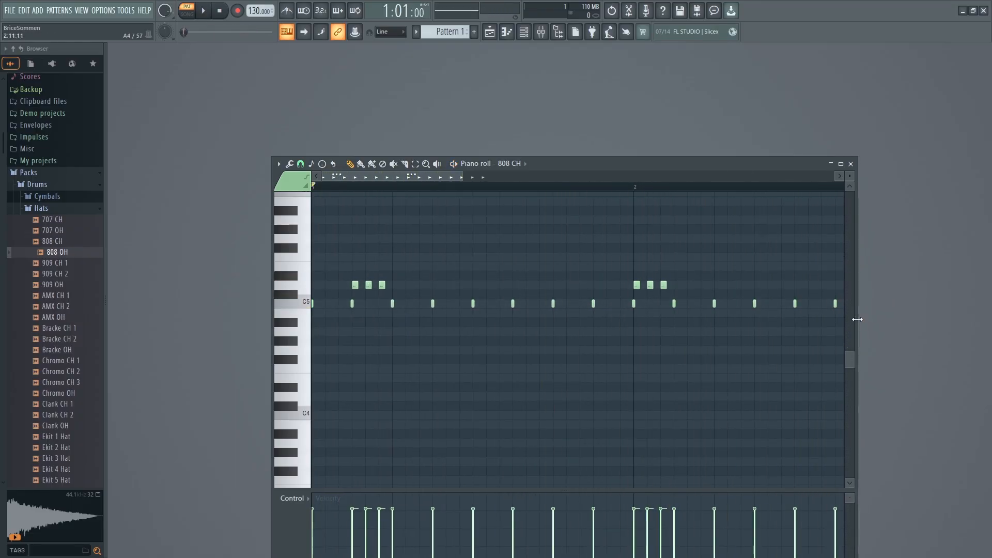
left_click_drag(857, 319, 901, 323)
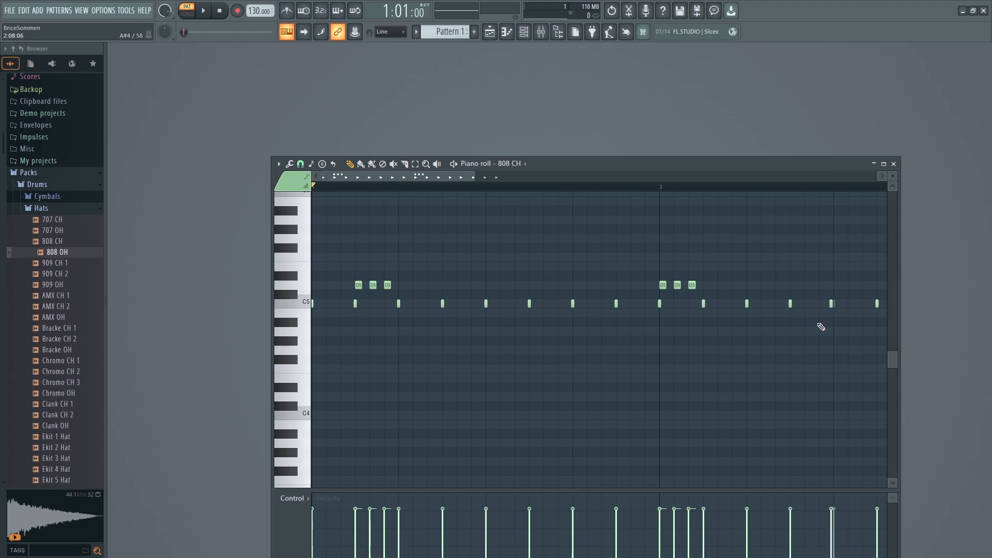
key("ctrl+z")
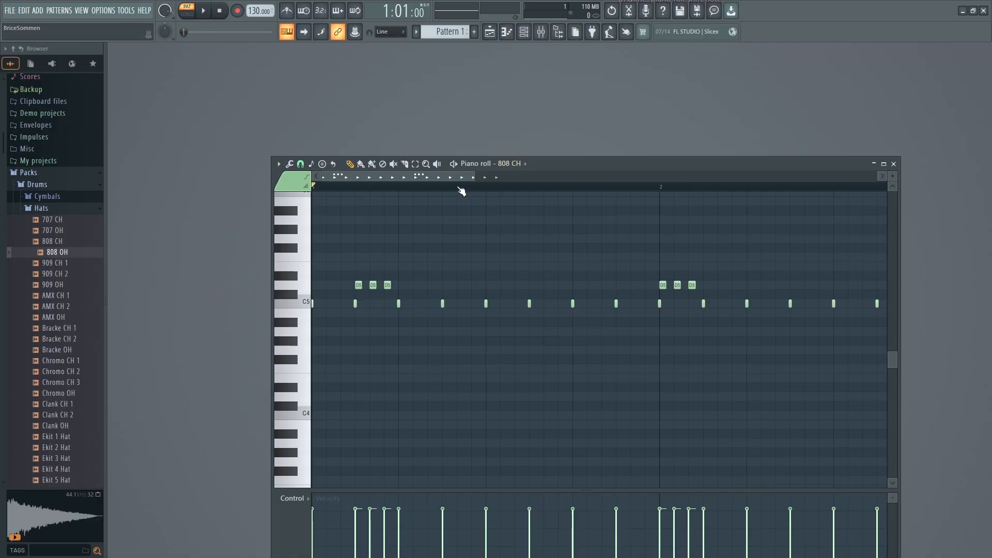
left_click_drag(462, 180, 513, 187)
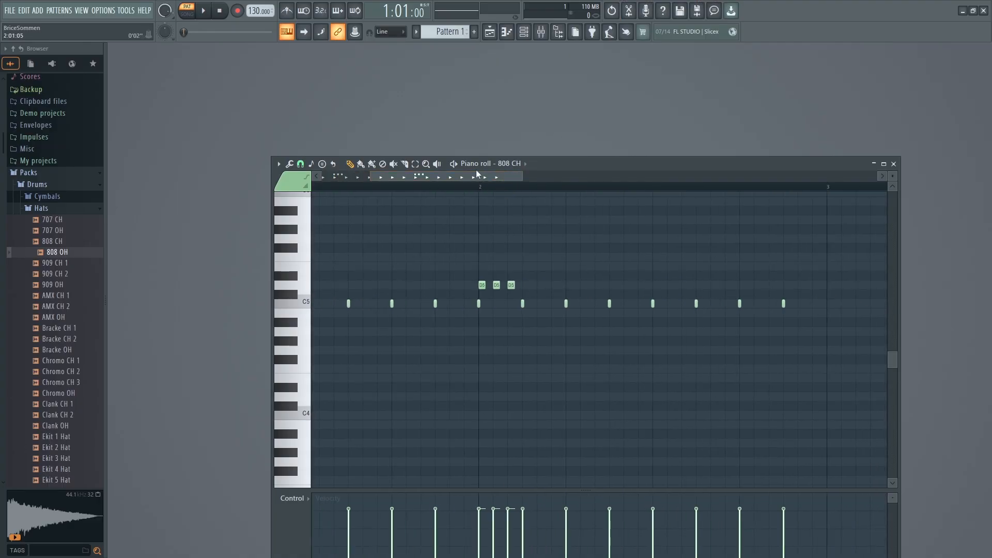
Draw three D5 notes 1/3 beat apart from step 9 of bar 2 and listen to the pattern.
left_click_drag(477, 174, 490, 227)
left_click(604, 285)
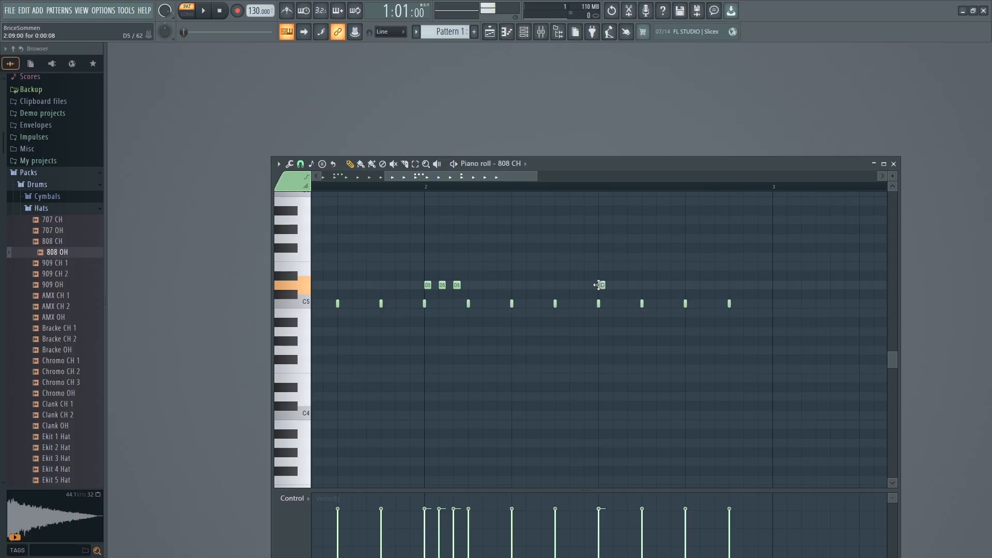
left_click(630, 285)
left_click(660, 285)
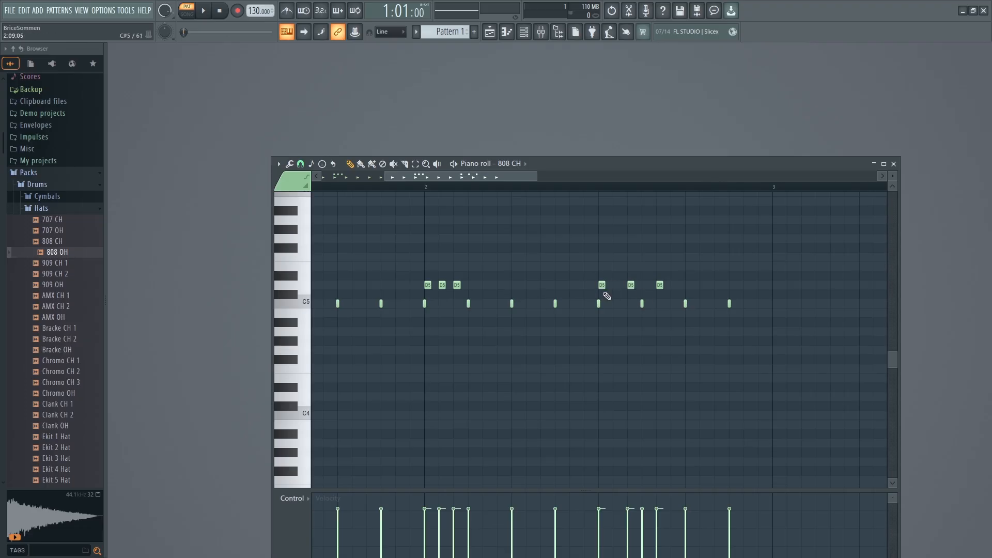
key("space")
left_click_drag(525, 176, 401, 184)
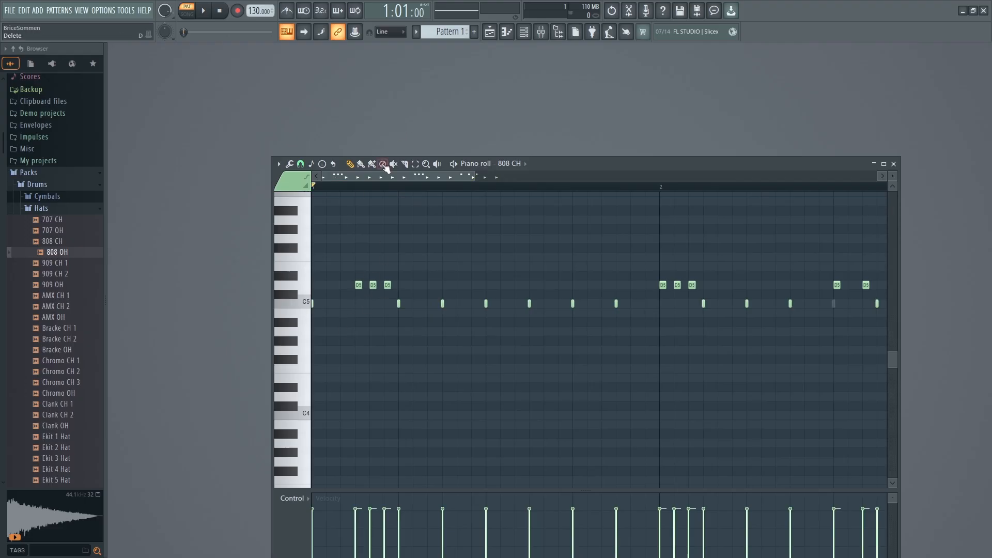
key("space")
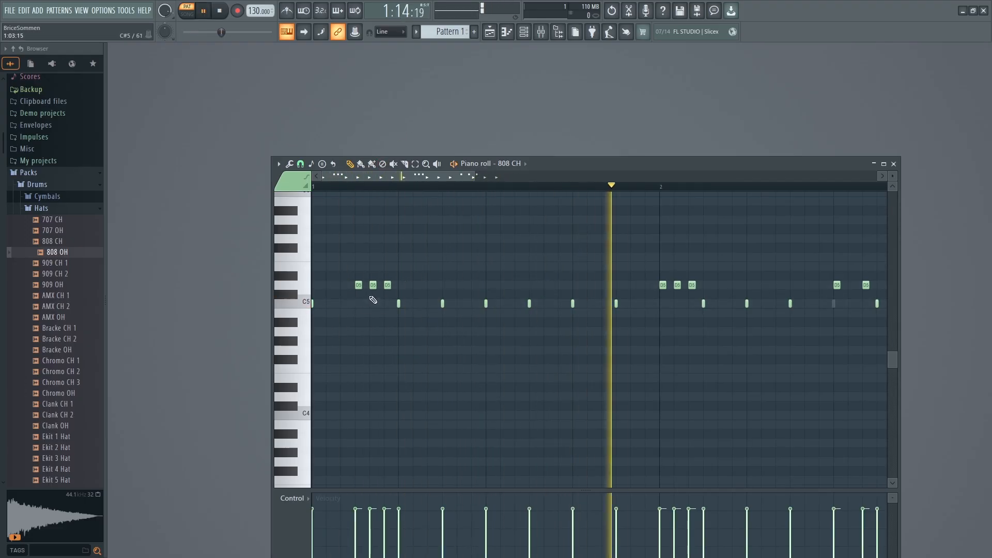
key("space")
Lower all three D5 hi-hat rolls in bars 1 and 2 to C5 and listen to the pattern.
left_click_drag(358, 285, 387, 347)
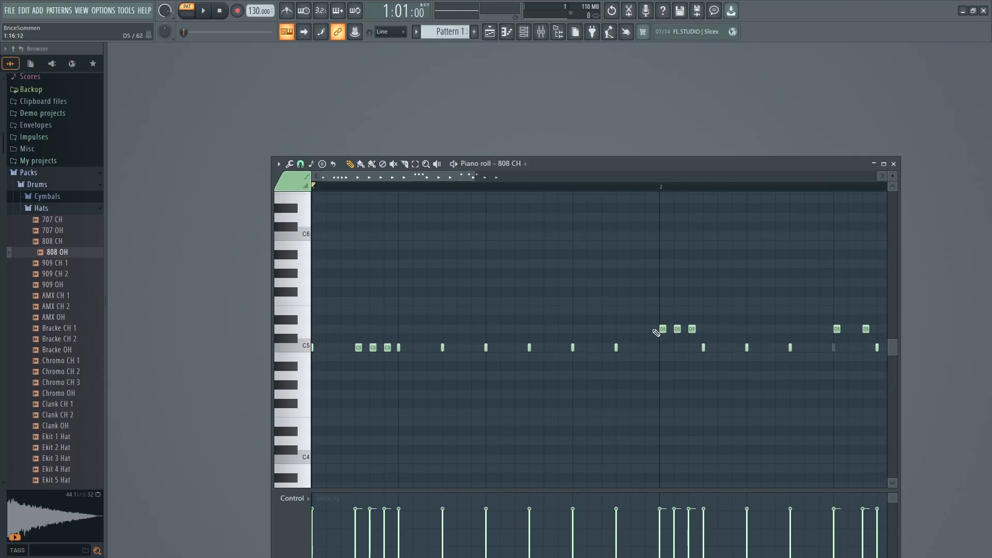
left_click_drag(660, 328, 692, 347)
key("space")
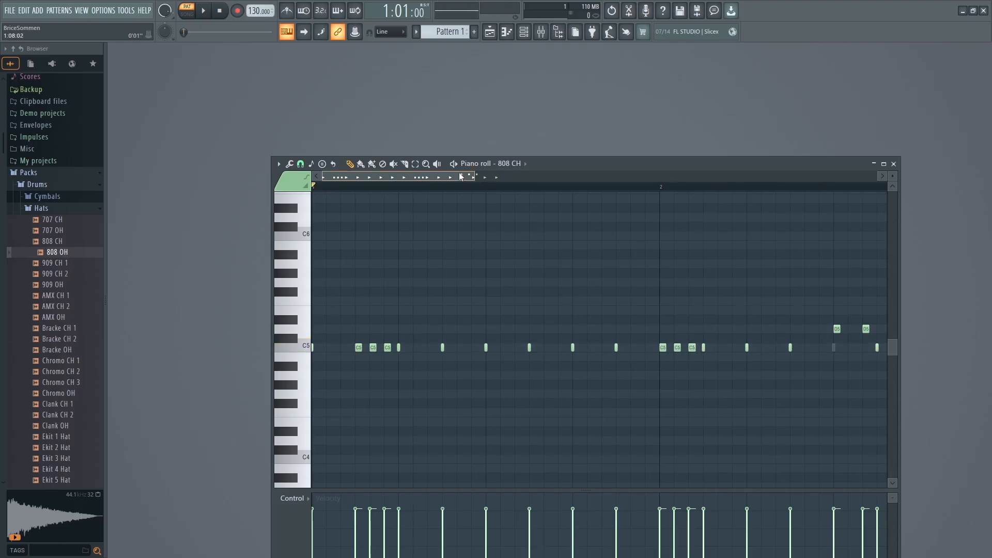
left_click_drag(538, 329, 598, 349)
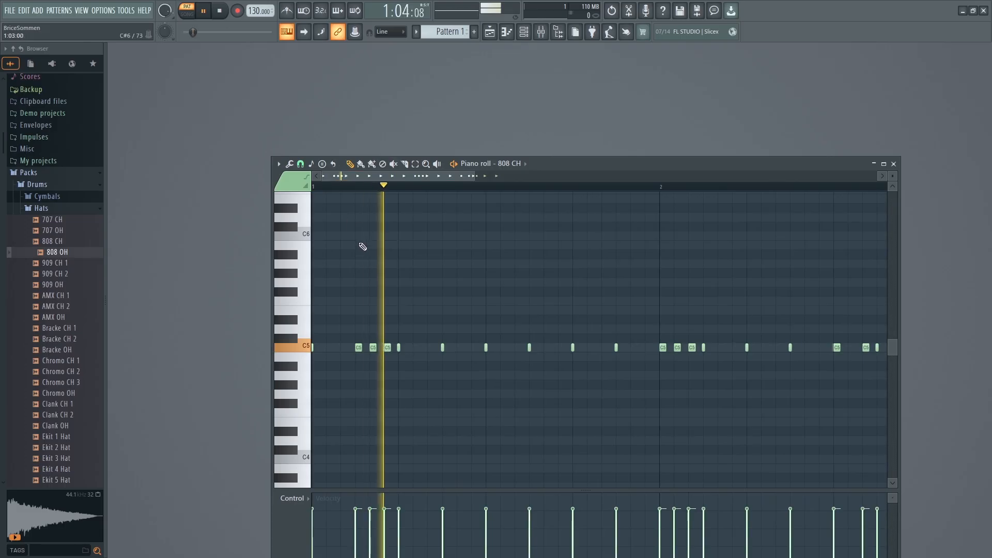
key("space")
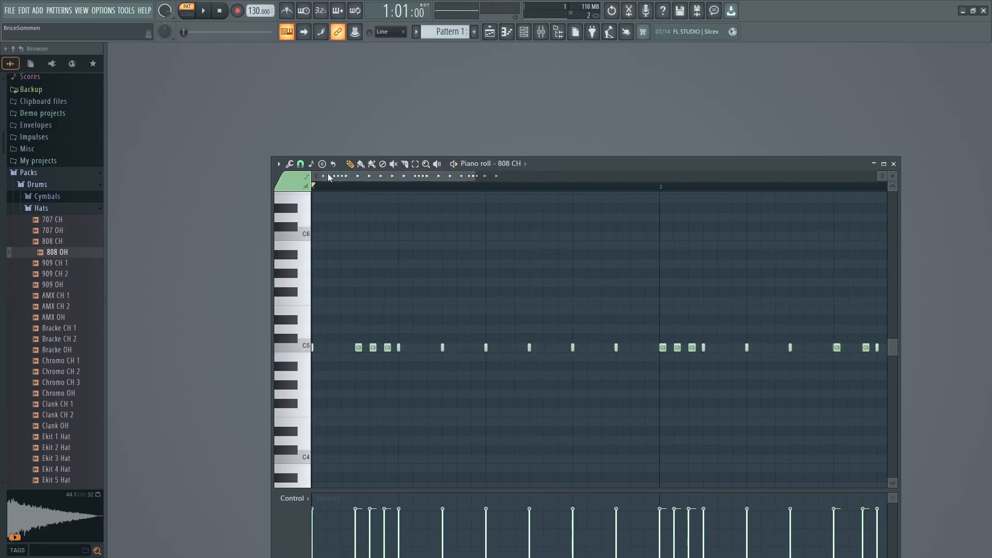
Set the piano roll snap to 1/6 step and play the pattern.
left_click(290, 164)
left_click(300, 164)
left_click(300, 164)
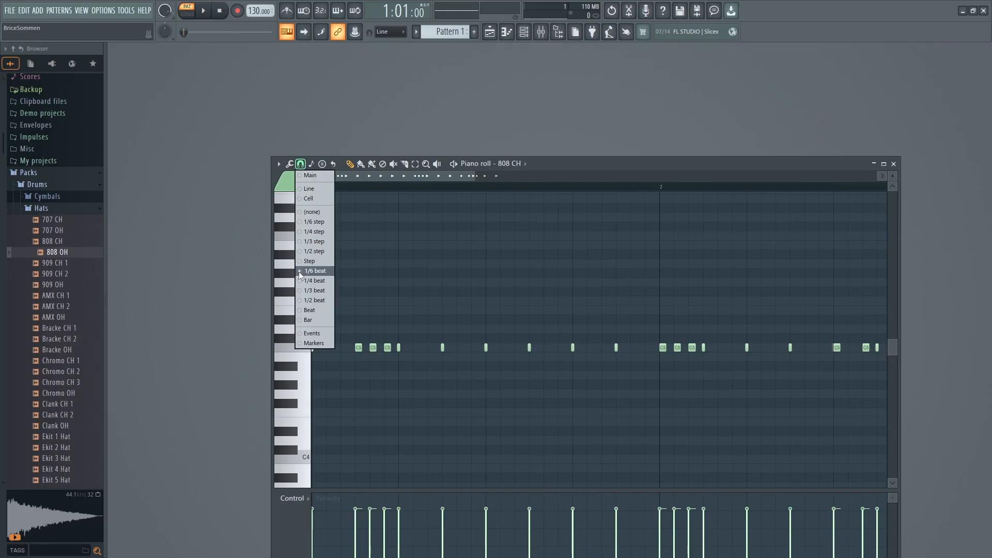
left_click(307, 221)
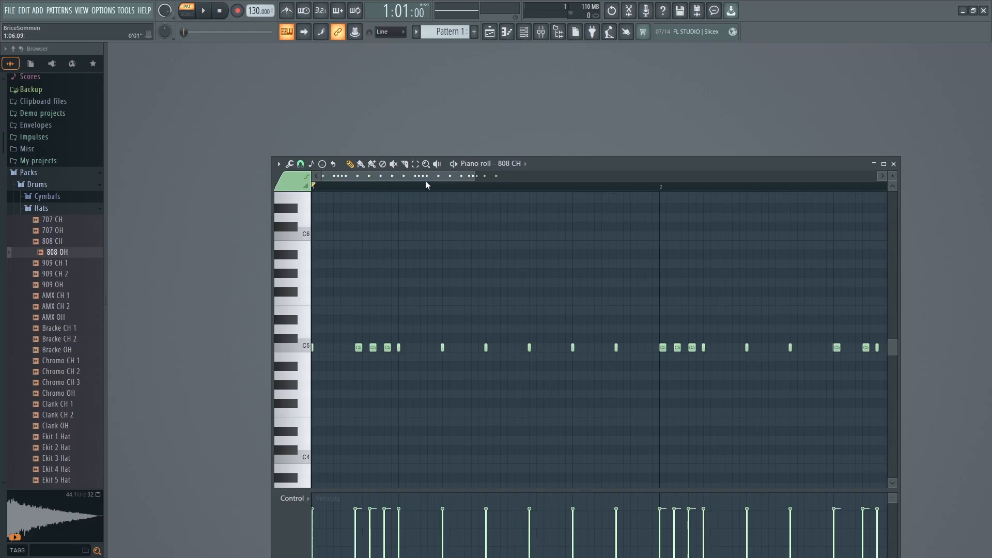
key("space")
left_click_drag(439, 172, 479, 184)
key("space")
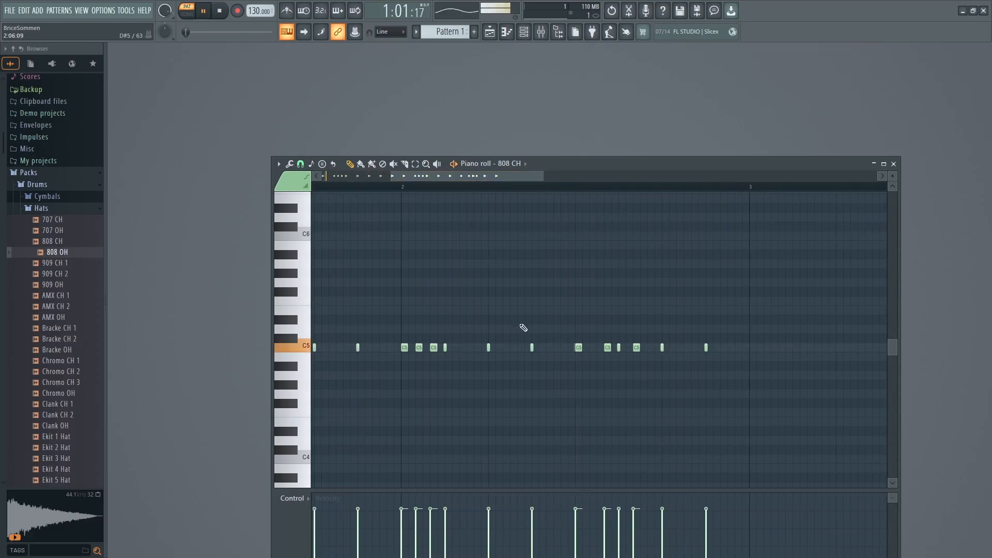
Draw six back-to-back C#5 notes, each 1/3 step long, from step 7 of bar 2 and play the pattern.
double_click(544, 342)
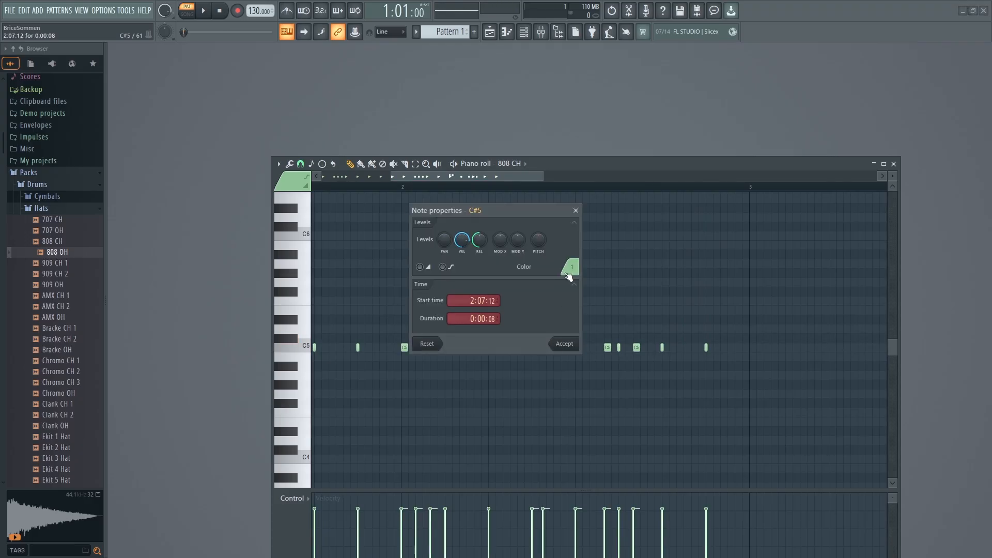
left_click(575, 210)
left_click_drag(545, 339, 540, 341)
left_click(549, 338)
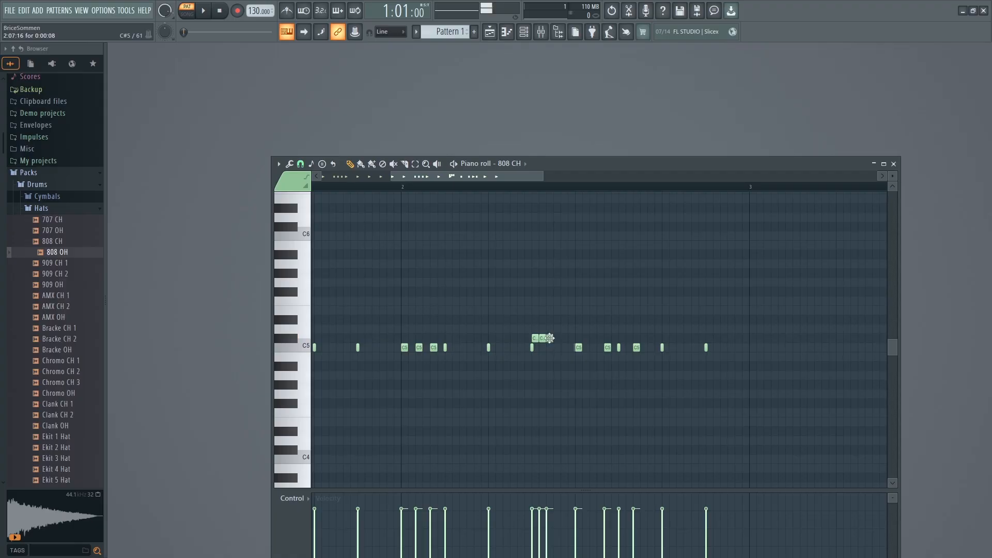
left_click(557, 338)
left_click(563, 338)
left_click(564, 339)
left_click(569, 338)
key("space")
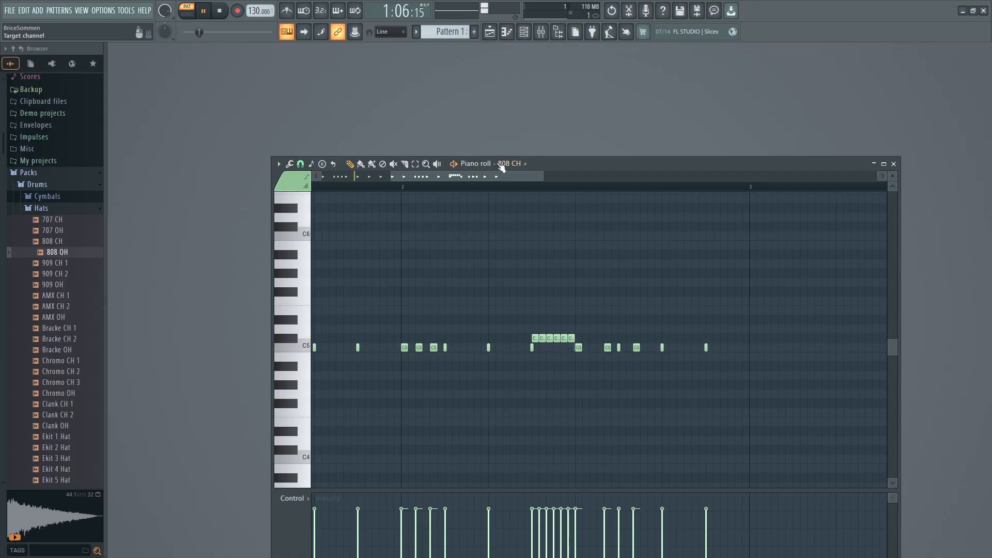
Try deleting the last C5 note of bar 2 and undo the deletion.
left_click_drag(469, 177, 495, 197)
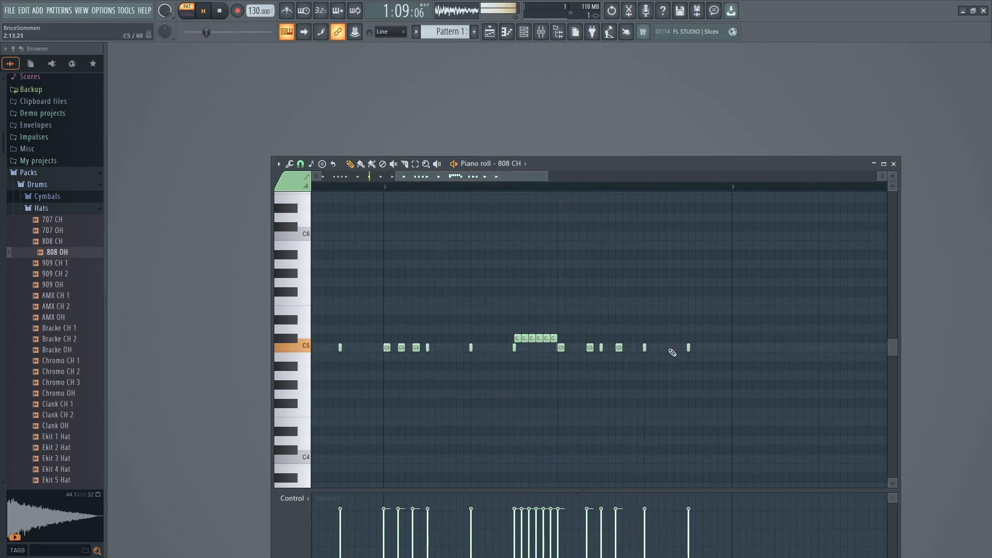
right_click(689, 348)
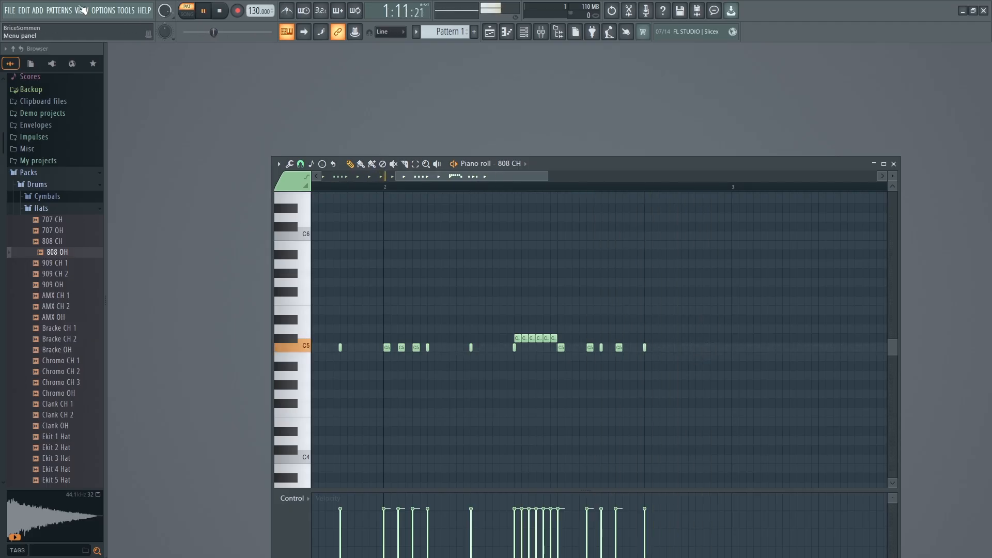
left_click(23, 12)
left_click(61, 24)
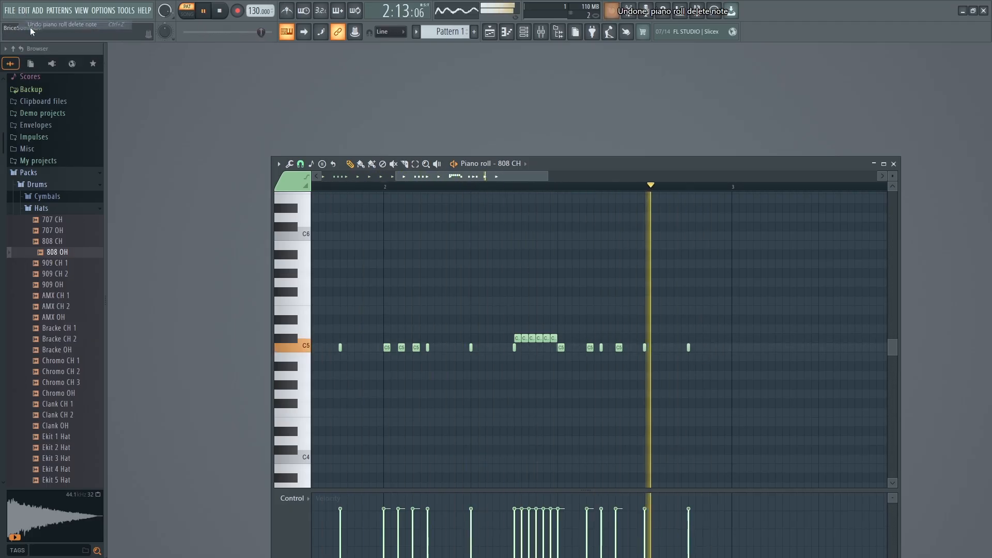
left_click(24, 11)
left_click(50, 25)
Stop playback and lower the six C#5 roll notes in bar 2 to C5.
key("space")
left_click_drag(516, 347, 554, 347)
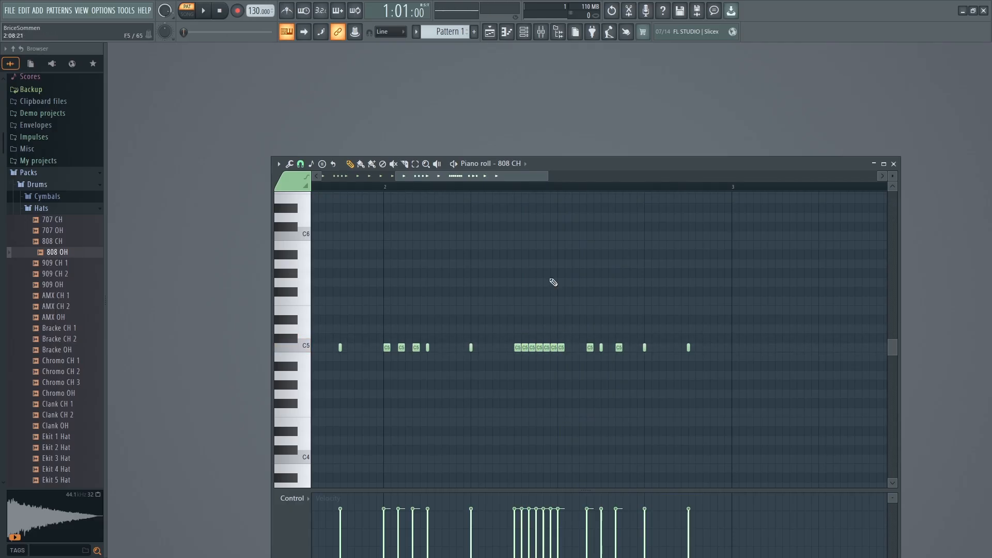
Raise the bar 1 roll's last two notes to C#5 and D5, lower those of bar 2's opening roll to B4 and A#4, and listen.
left_click_drag(508, 177, 365, 178)
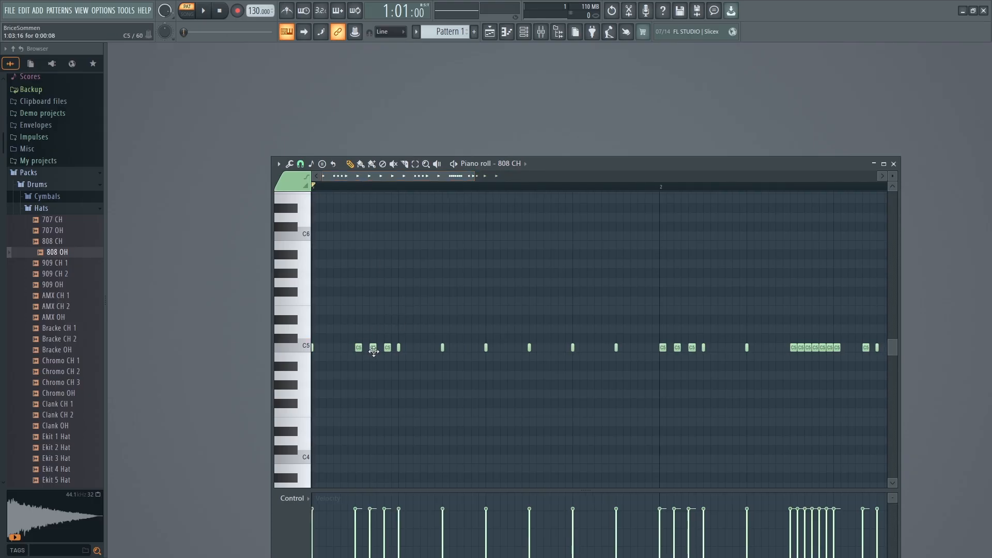
left_click_drag(374, 351, 386, 331)
key("space")
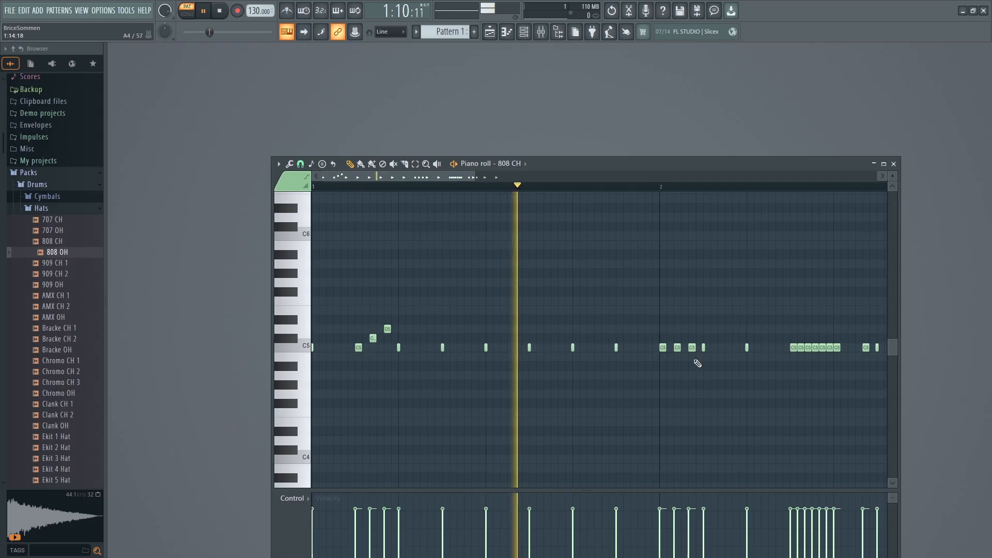
key("space")
left_click_drag(674, 350, 691, 365)
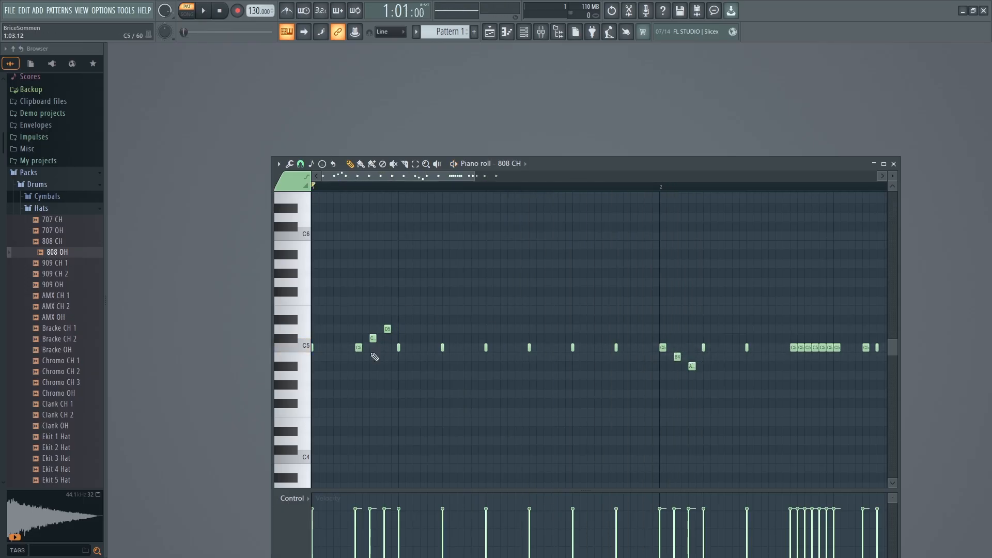
key("space")
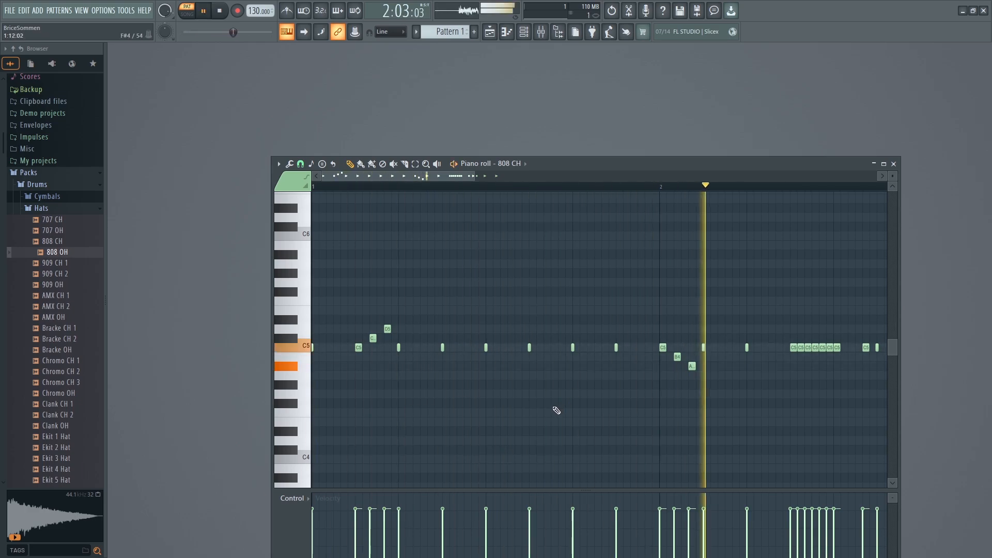
Re-pitch the fast roll at step 7 of bar 2 to C5, C#5, B4, D5, A#4 and remove its sixth note.
left_click_drag(800, 338, 825, 367)
key("space")
left_click_drag(453, 176, 506, 176)
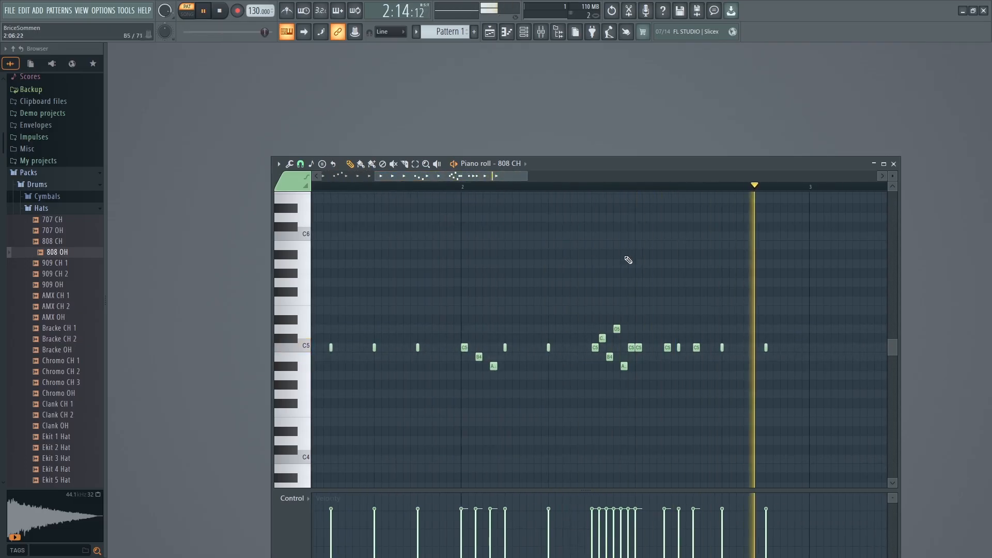
left_click_drag(639, 346, 646, 347)
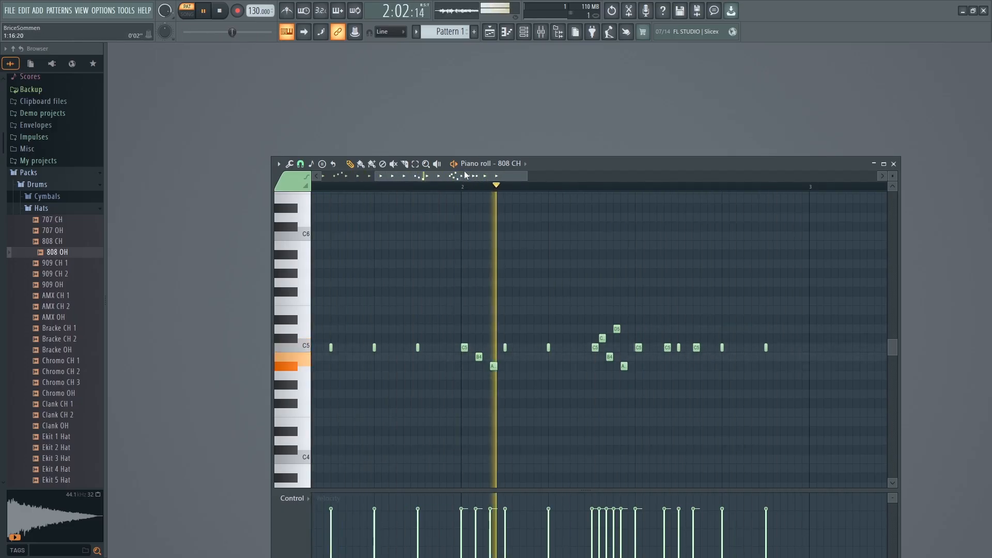
Try the bar 1 roll's second and third notes at D5 and E5, listen, and undo both pitch changes.
left_click_drag(465, 176, 378, 172)
key("space")
left_click(372, 329)
left_click_drag(387, 328, 388, 308)
key("space")
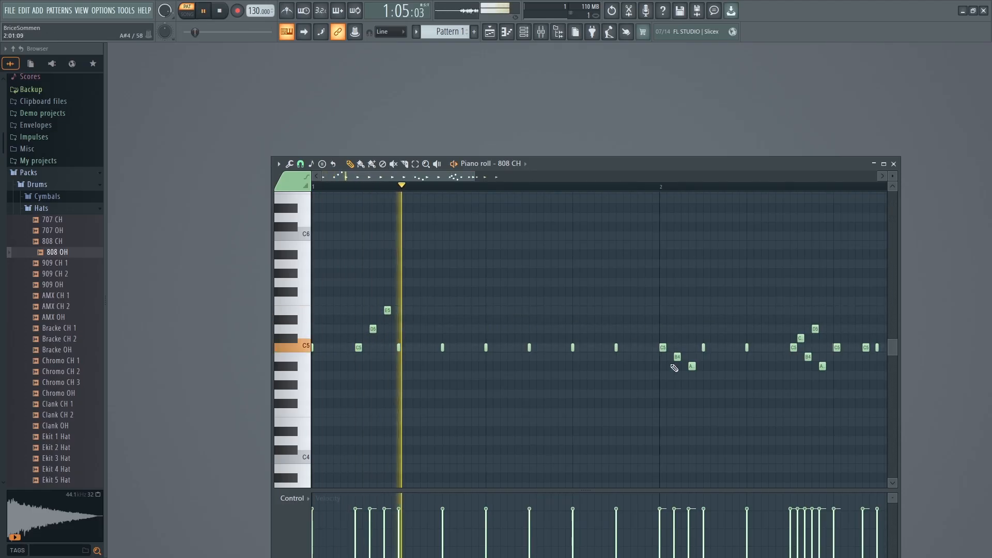
key("space")
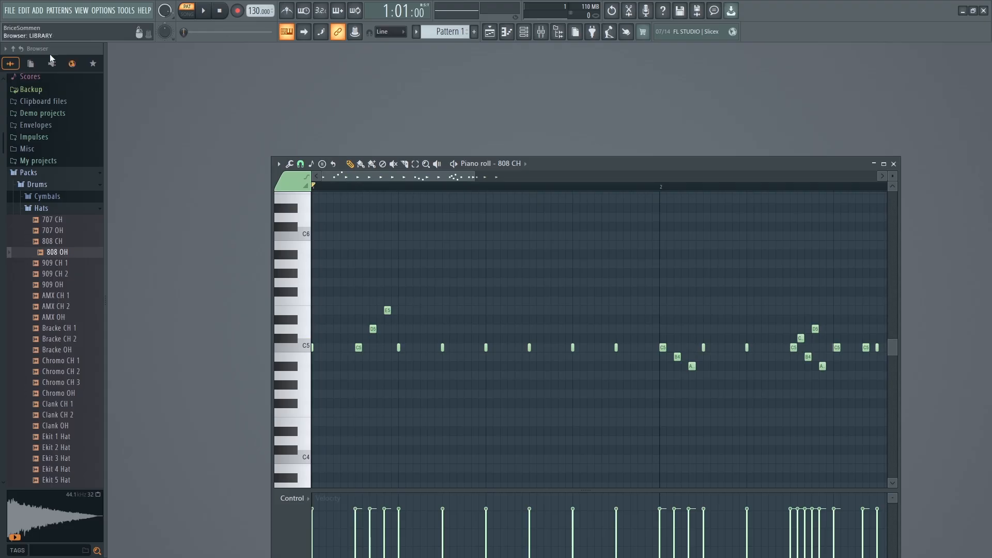
key("ctrl+z")
key("ctrl+z")
Lower the second and third notes of bar 2's opening roll to A#4 and G#4 and listen to the pattern.
key("space")
key("space")
left_click_drag(676, 365, 692, 385)
key("space")
left_click_drag(399, 176, 428, 174)
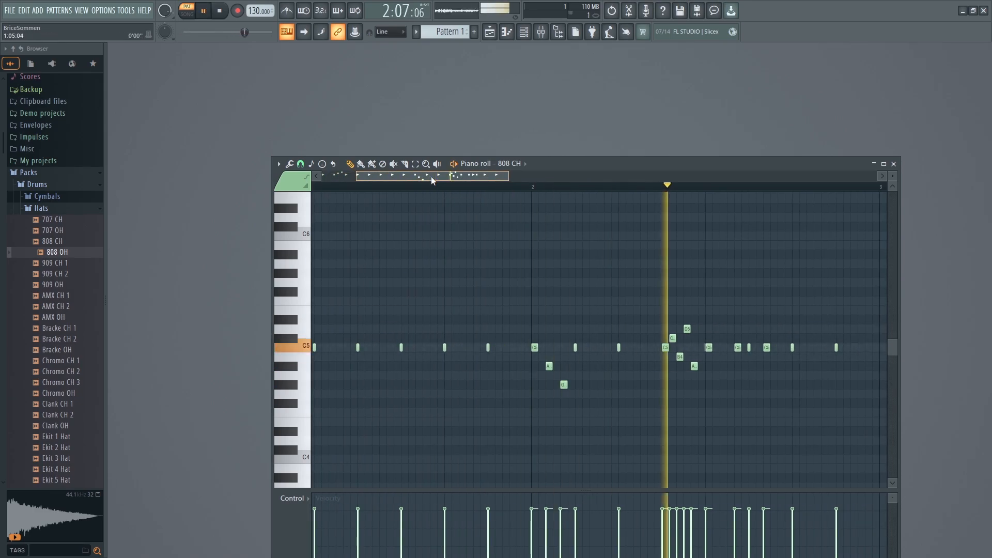
key("space")
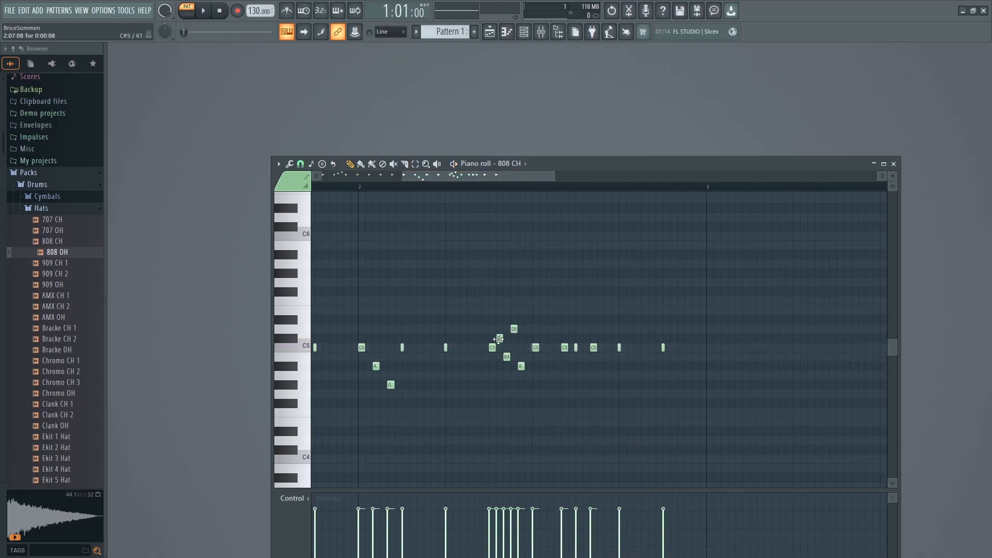
Lower the third and fifth notes of bar 2's fast roll to A#4 and G#4 and play the pattern.
left_click_drag(508, 359, 521, 387)
key("space")
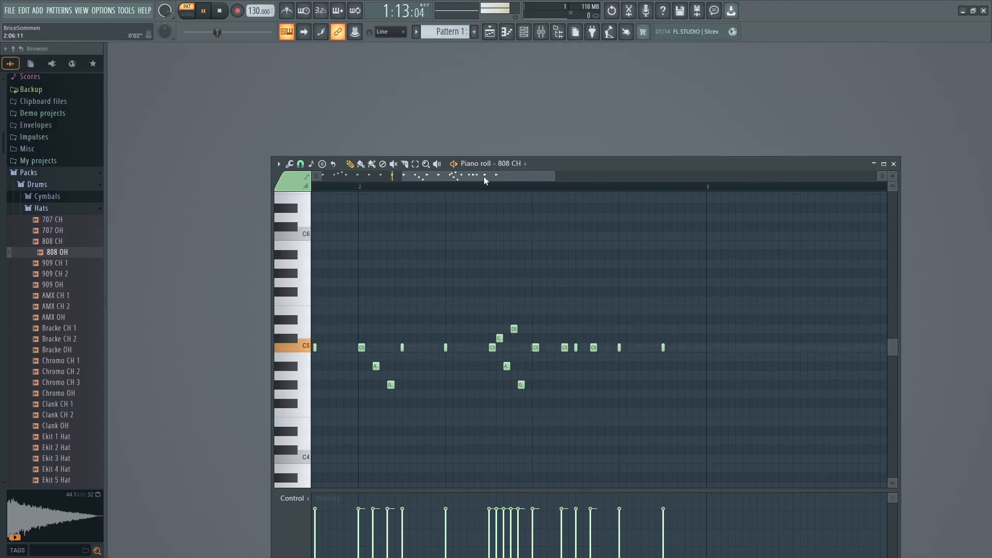
left_click_drag(484, 178, 431, 176)
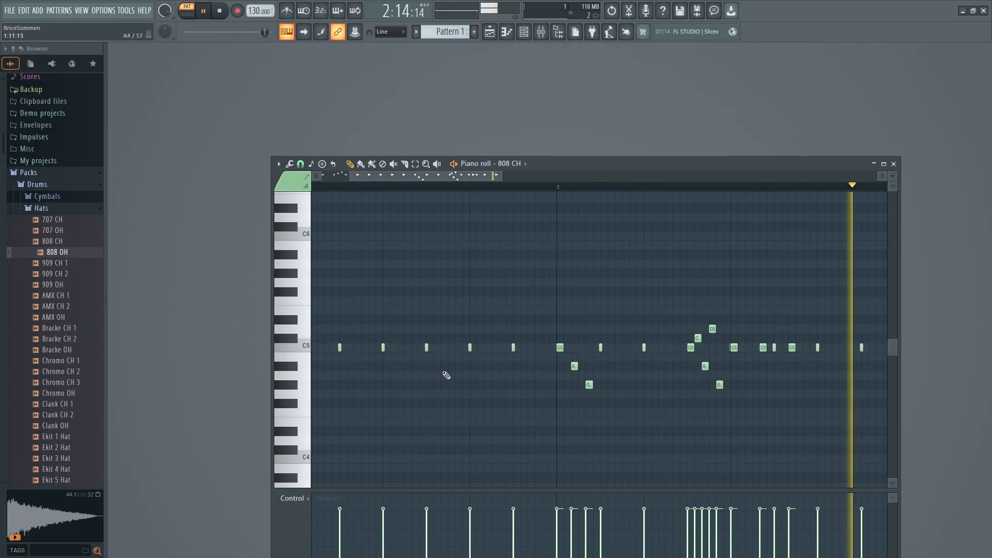
mouse_move(441, 176)
left_mouse_down()
mouse_move(469, 183)
mouse_move(429, 190)
left_mouse_up()
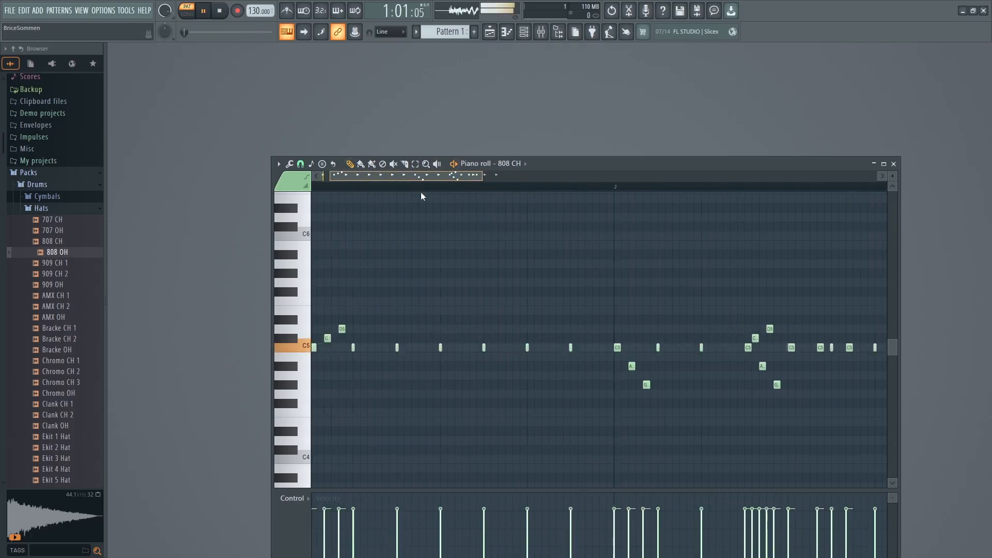
Look at the note properties and channel controls available for the control lane, and stop playback.
left_click(291, 499)
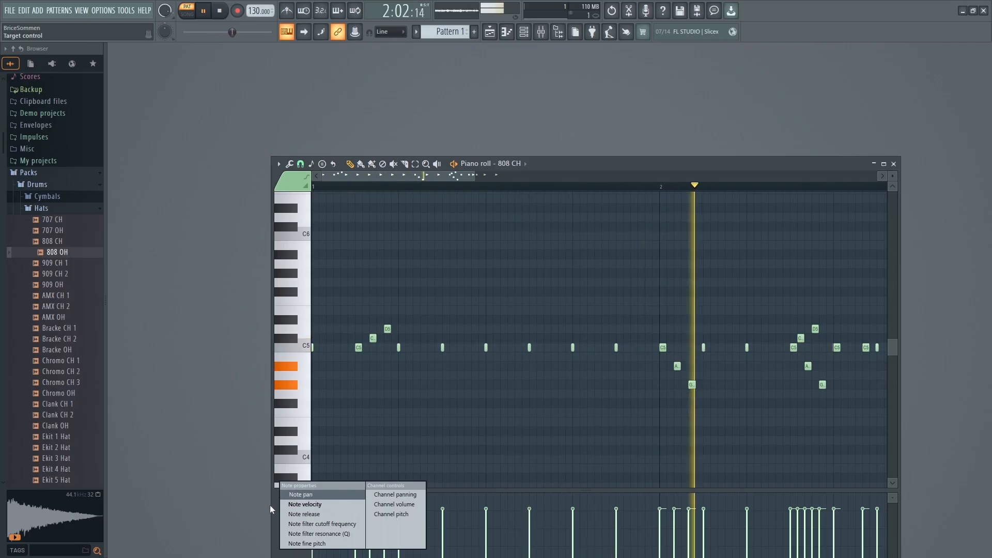
left_click(270, 505)
key("space")
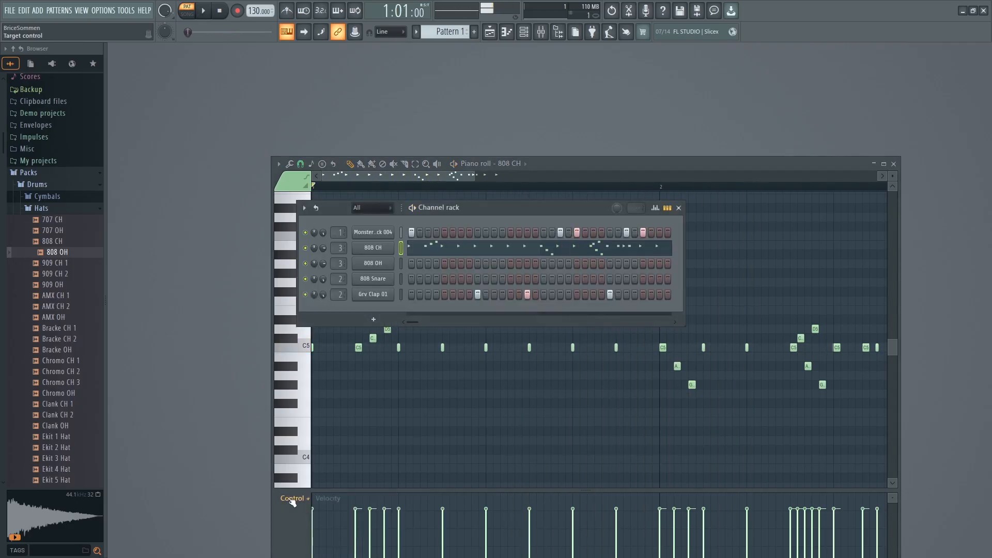
Close the channel rack, move the piano roll window higher, and collapse its control lane.
left_click(679, 208)
left_click_drag(619, 163, 596, 82)
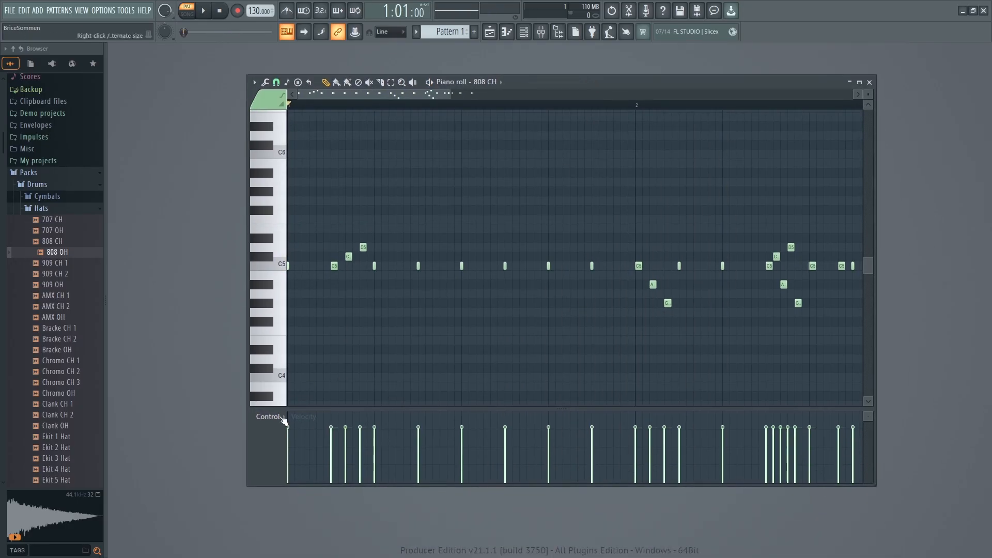
left_click_drag(308, 409, 316, 480)
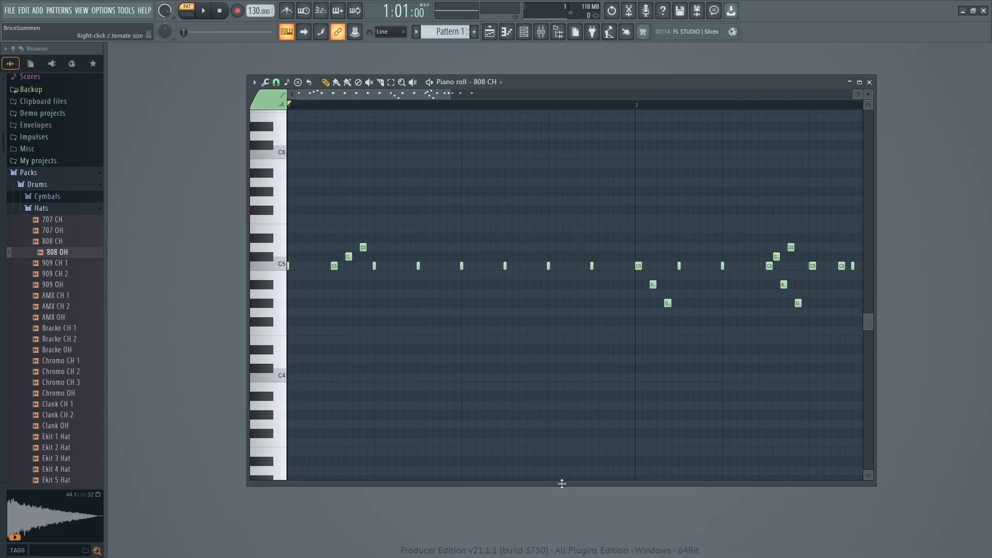
Expand the control lane, play the pattern, and draw gradually falling velocities across the notes of bar 2's fast roll.
left_click_drag(561, 484, 564, 365)
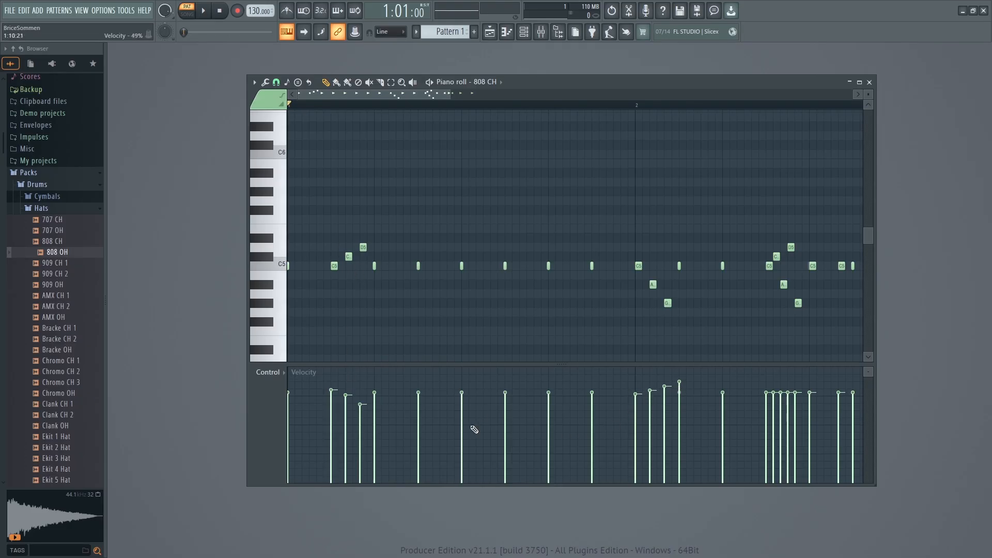
key("space")
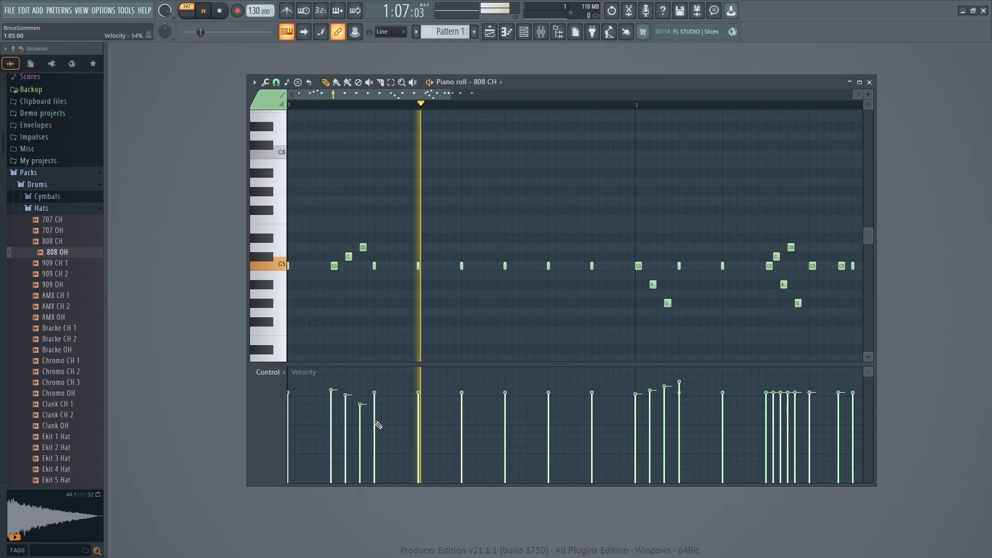
key("space")
left_click_drag(767, 393, 807, 416)
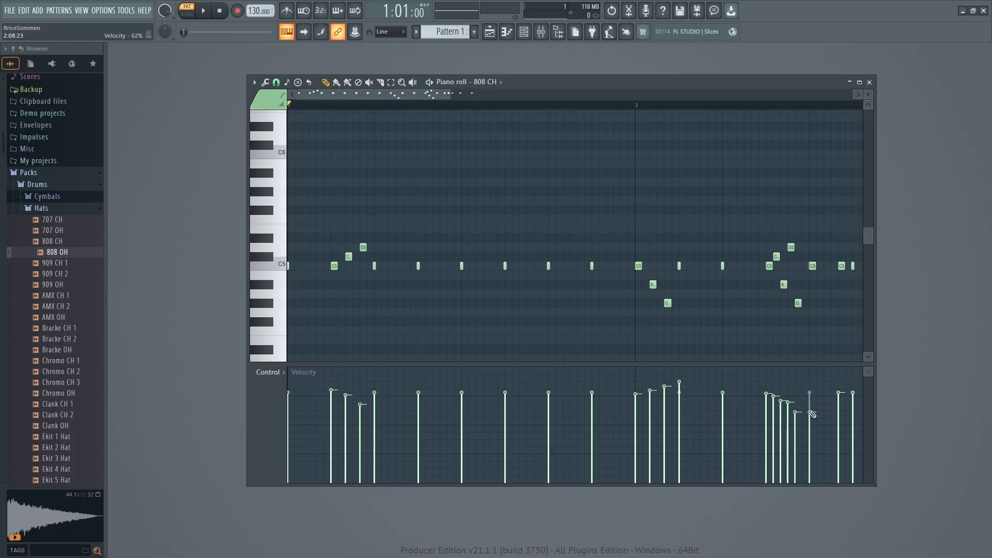
key("space")
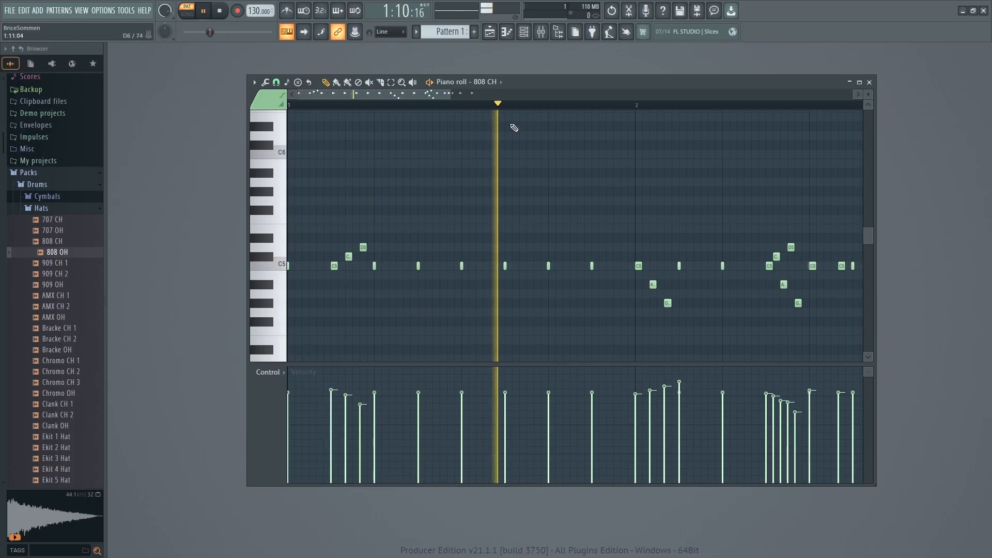
Slightly raise the velocity of the last hi-hat note in bar 2 and listen to the pattern.
left_click_drag(436, 97, 500, 101)
left_click_drag(703, 394, 703, 381)
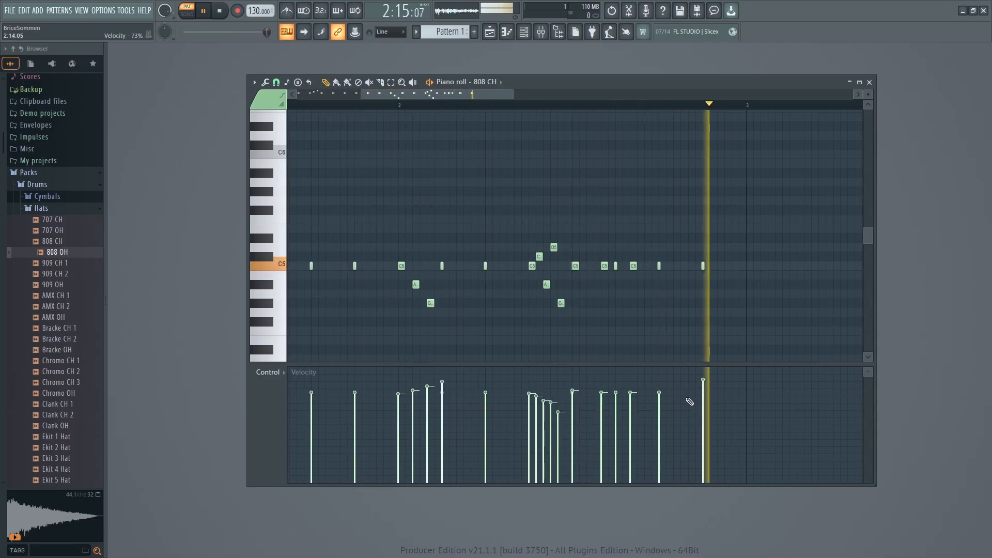
left_click_drag(703, 381, 703, 386)
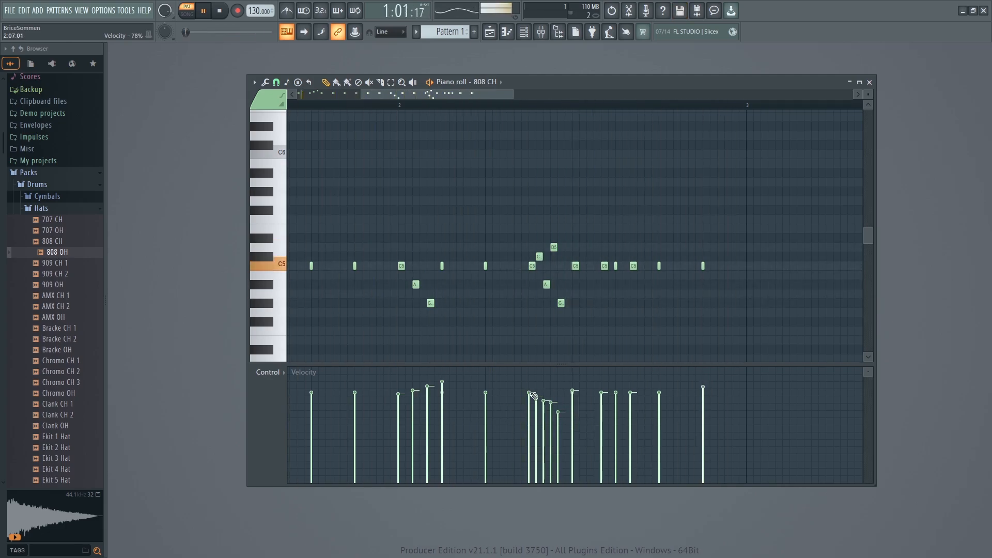
left_click_drag(416, 94, 353, 96)
key("space")
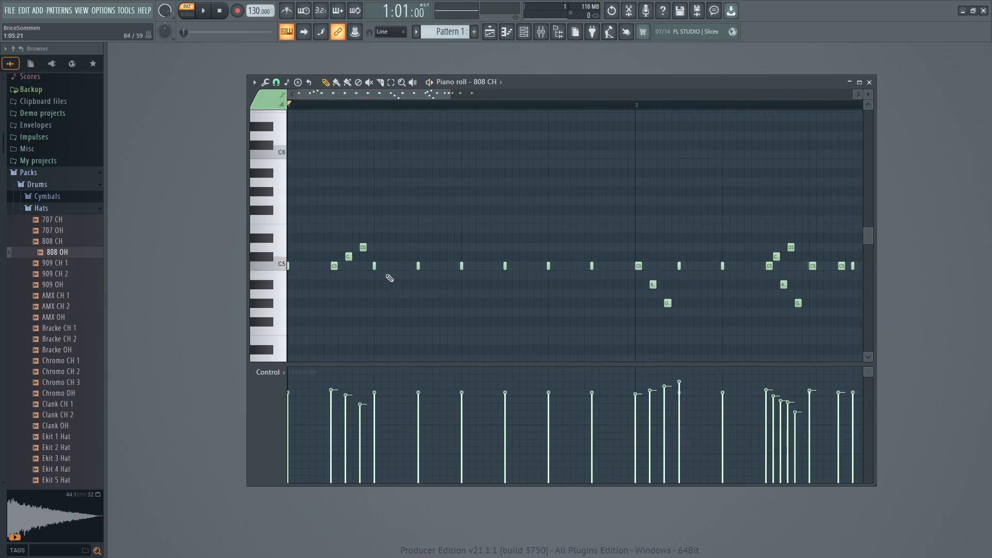
Switch the control lane of the 808 CH notes from velocity to note pan.
left_click(270, 372)
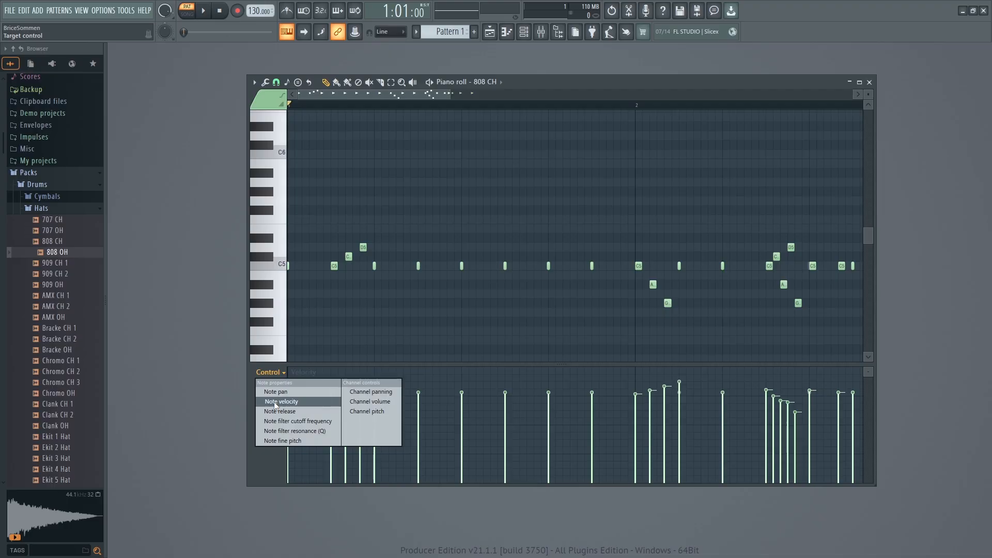
left_click(275, 392)
left_click(269, 373)
left_click(273, 374)
left_click(268, 373)
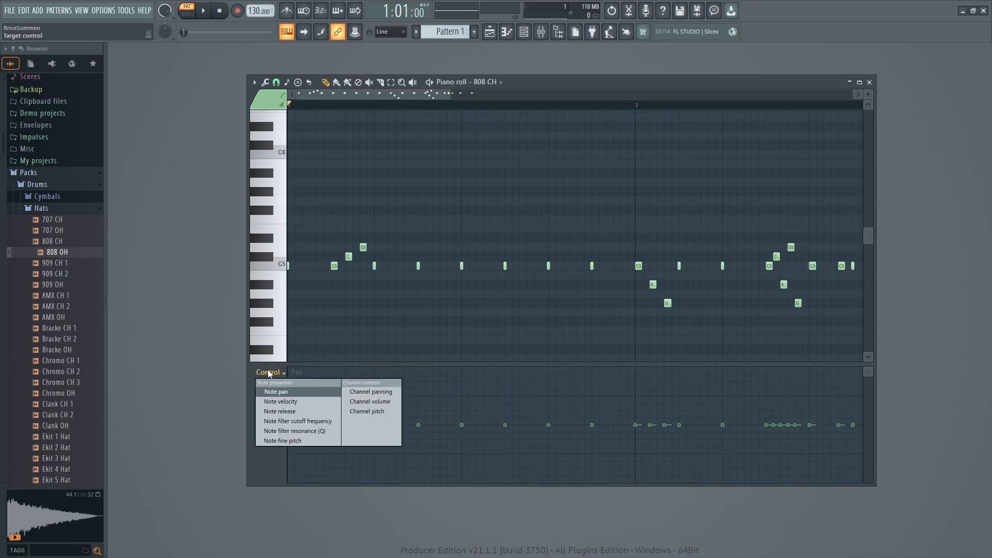
left_click(274, 391)
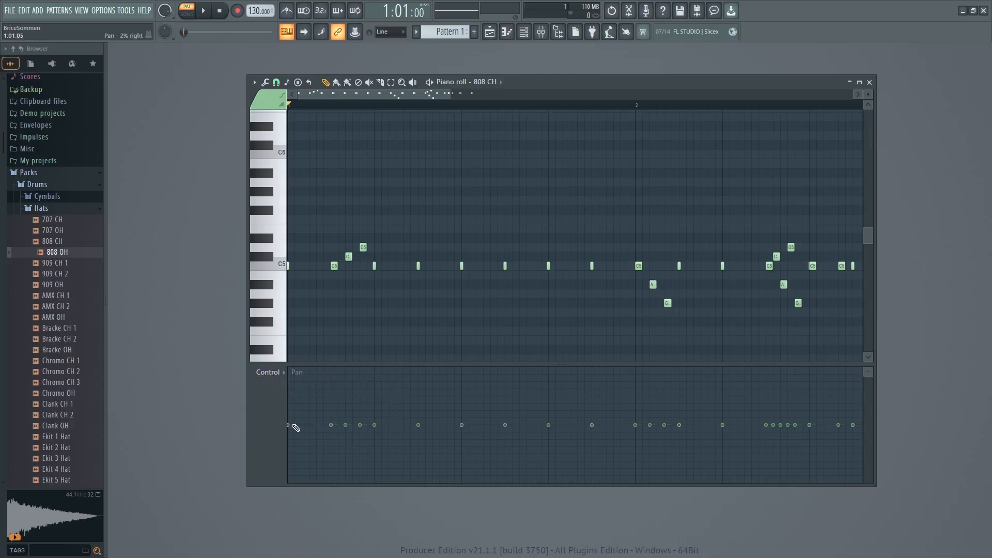
Pan the second note of bar 1's roll to the right and the third to the left, and listen to the pattern.
left_click_drag(345, 425, 347, 395)
left_click_drag(361, 425, 363, 456)
left_click_drag(379, 458, 382, 428)
key("space")
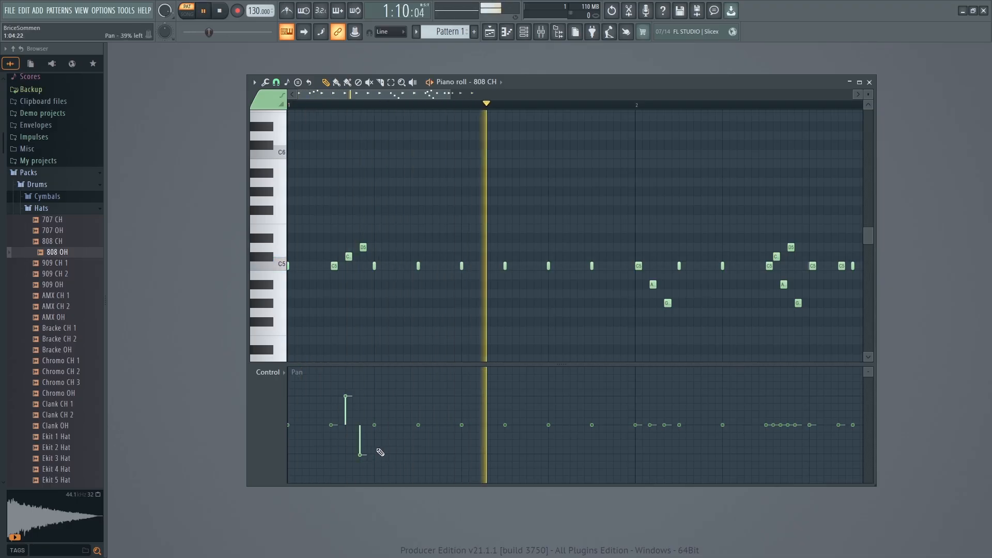
key("space")
Pan the second note of bar 2's opening roll to the left and the third to the right, and play the pattern.
left_click_drag(650, 424, 655, 454)
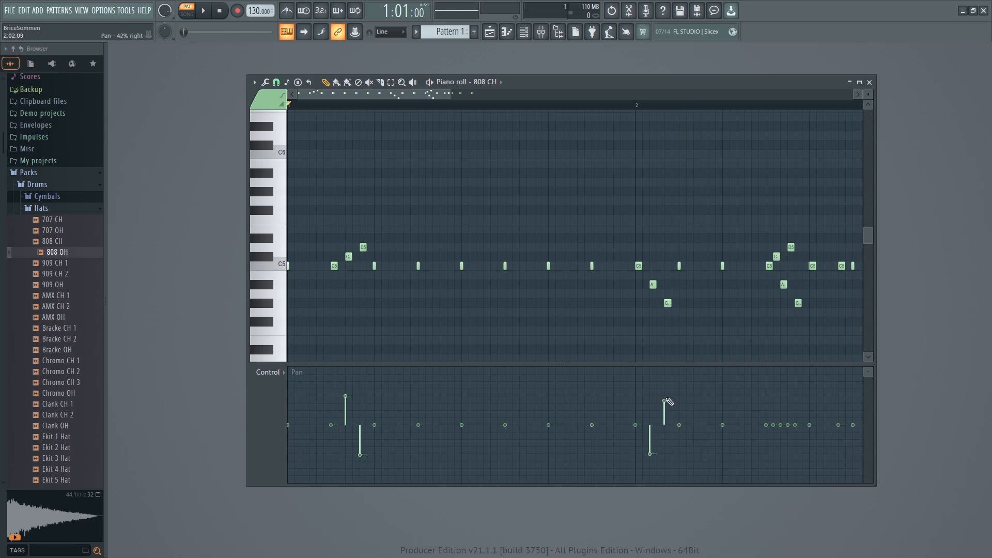
mouse_move(671, 401)
left_mouse_down()
mouse_move(666, 344)
mouse_move(675, 385)
left_mouse_up()
left_click_drag(666, 379, 668, 401)
key("space")
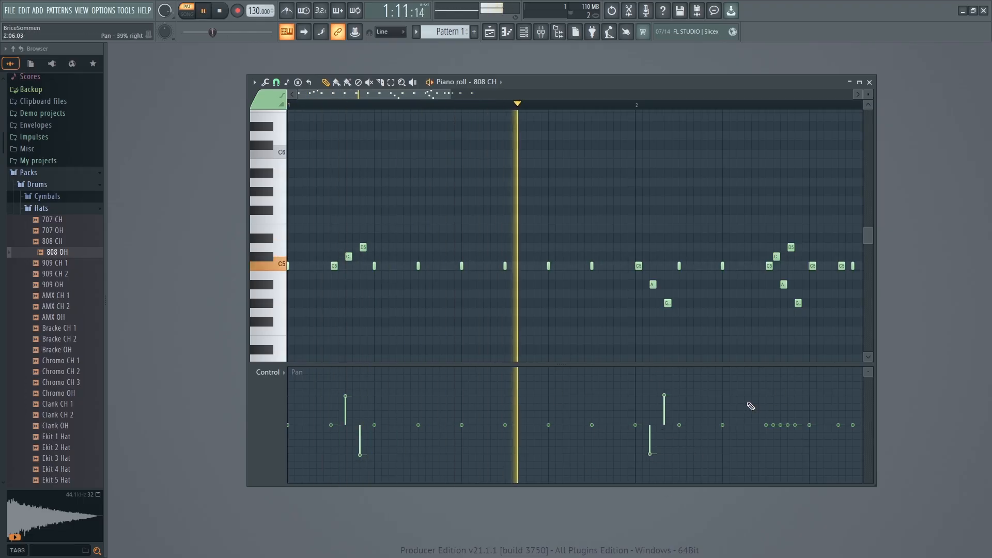
key("space")
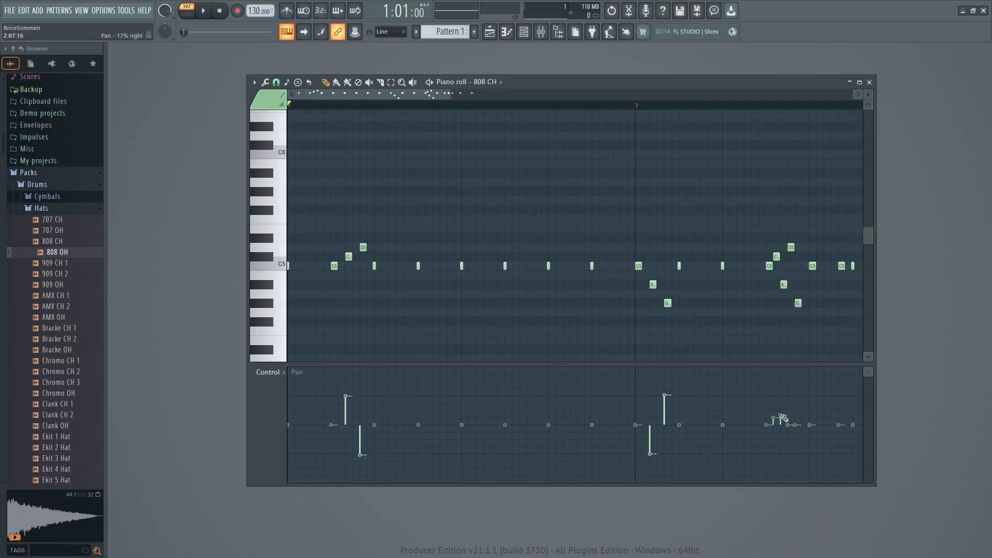
Pan bar 2's fast roll slightly, its second and third notes right and its fourth and fifth left, and listen.
left_click_drag(794, 429, 799, 440)
key("space")
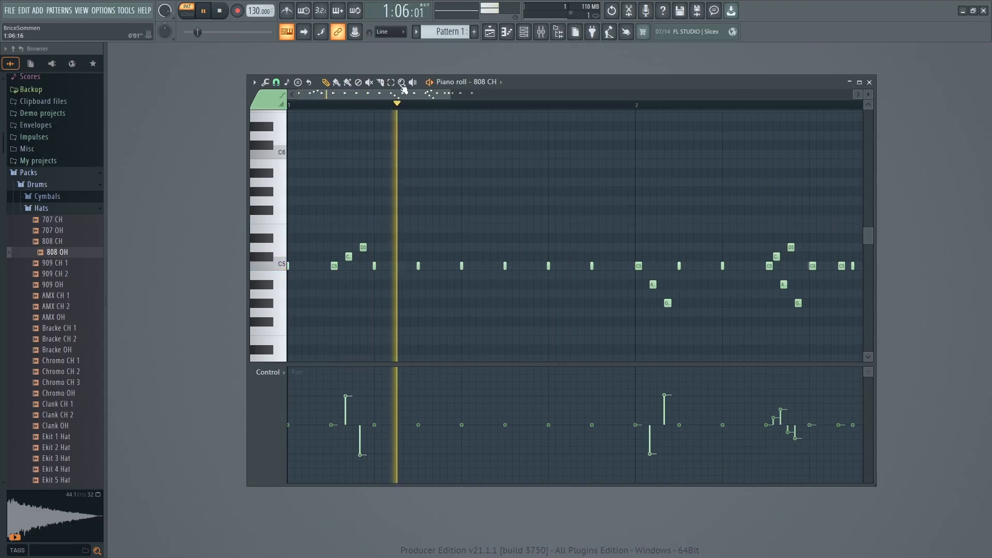
mouse_move(397, 94)
left_mouse_down()
mouse_move(453, 95)
mouse_move(383, 96)
left_mouse_up()
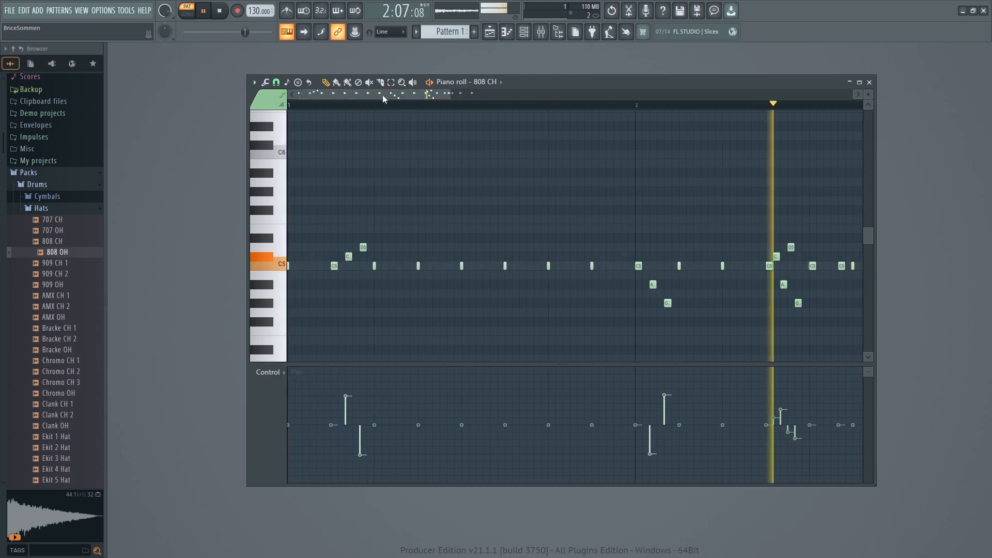
key("space")
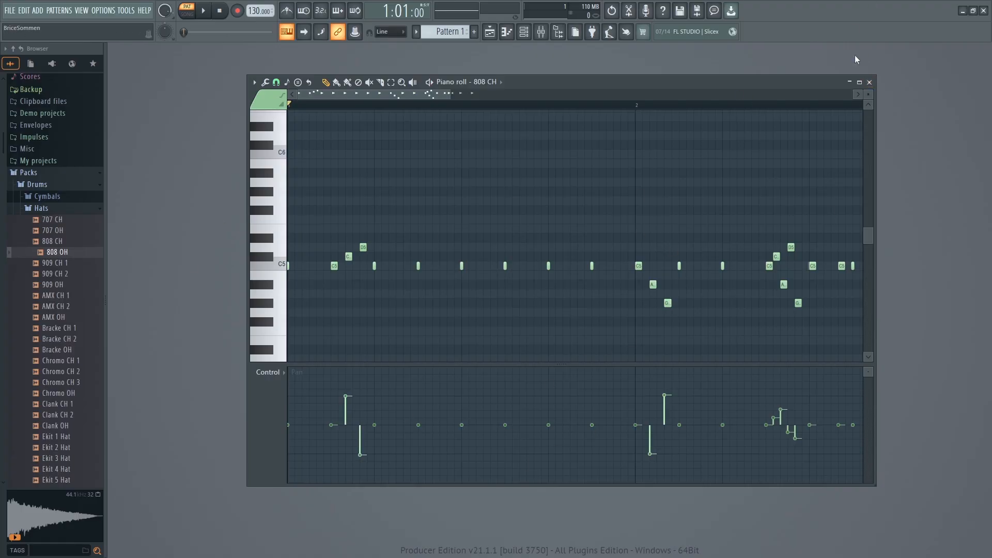
Close the piano roll, take a look at the mixer, and go back to the channel rack.
left_click(868, 82)
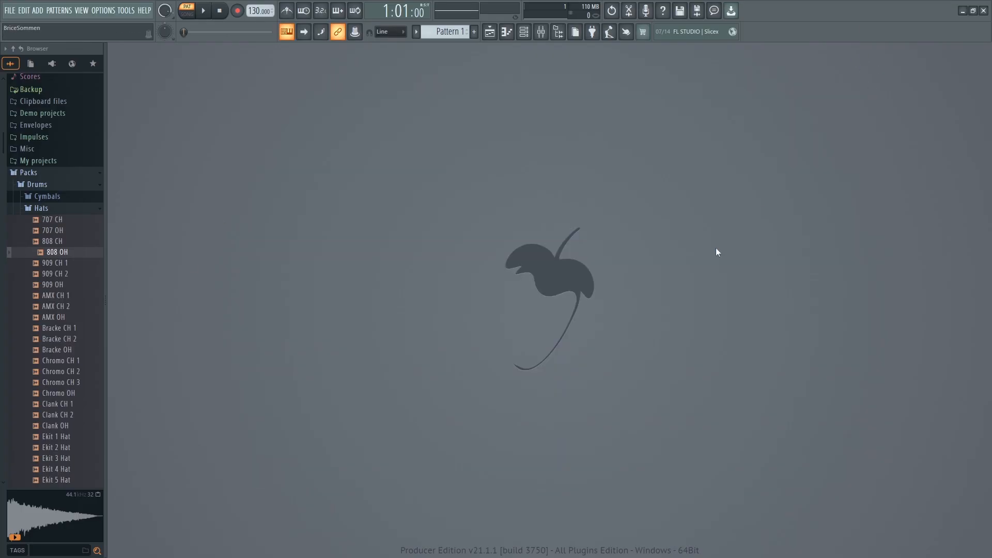
left_click(541, 33)
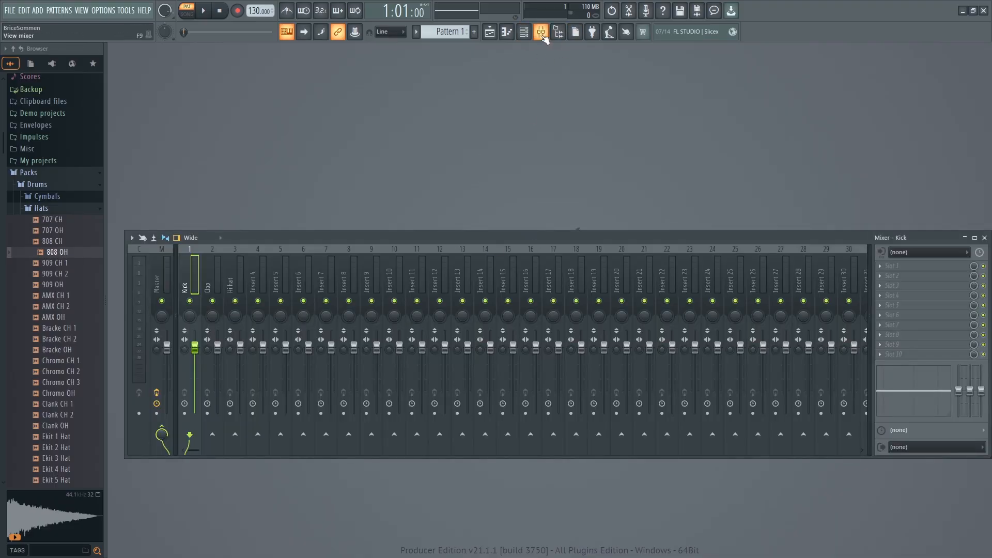
left_click(542, 33)
left_click(523, 32)
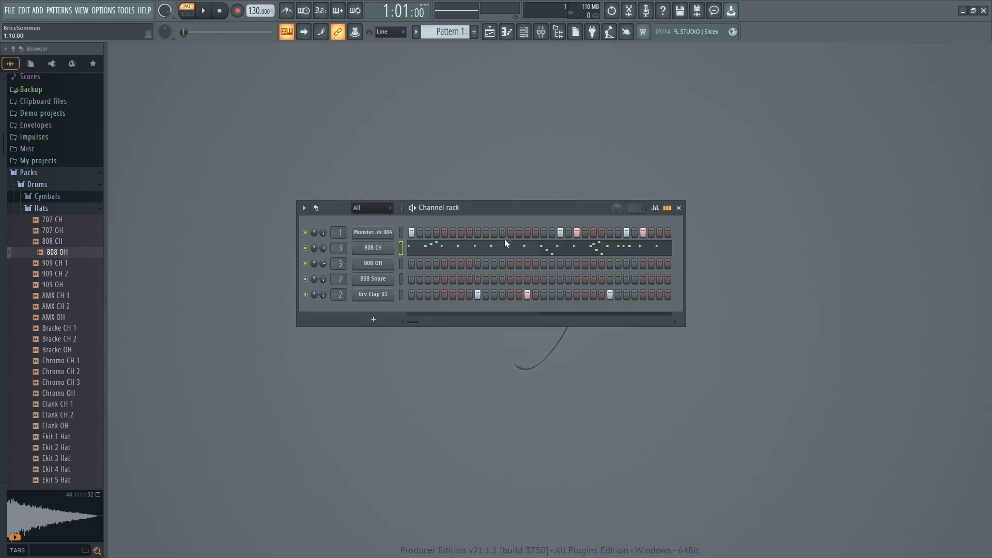
Reopen the 808 CH piano roll and review its available snap settings and control lane targets.
right_click(370, 253)
left_click(414, 246)
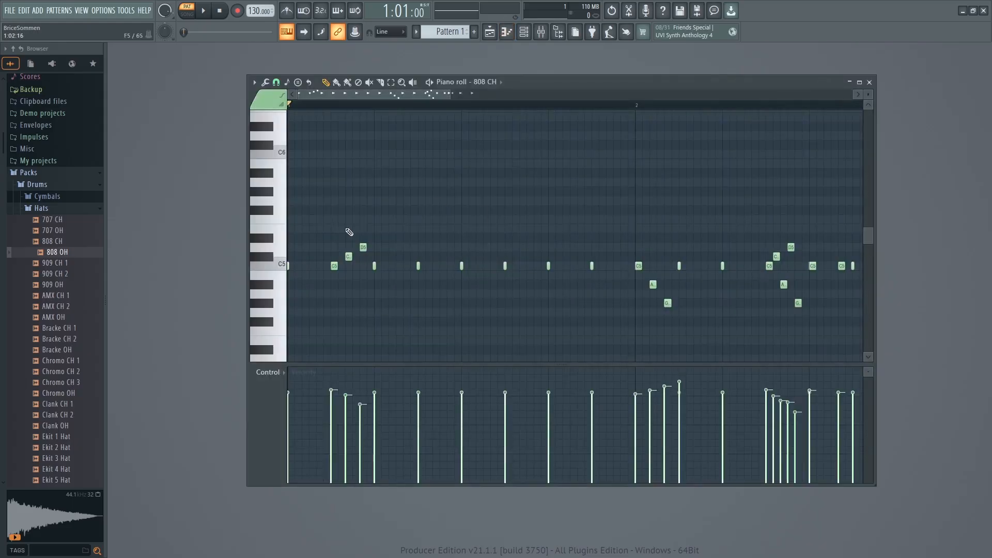
left_click(276, 82)
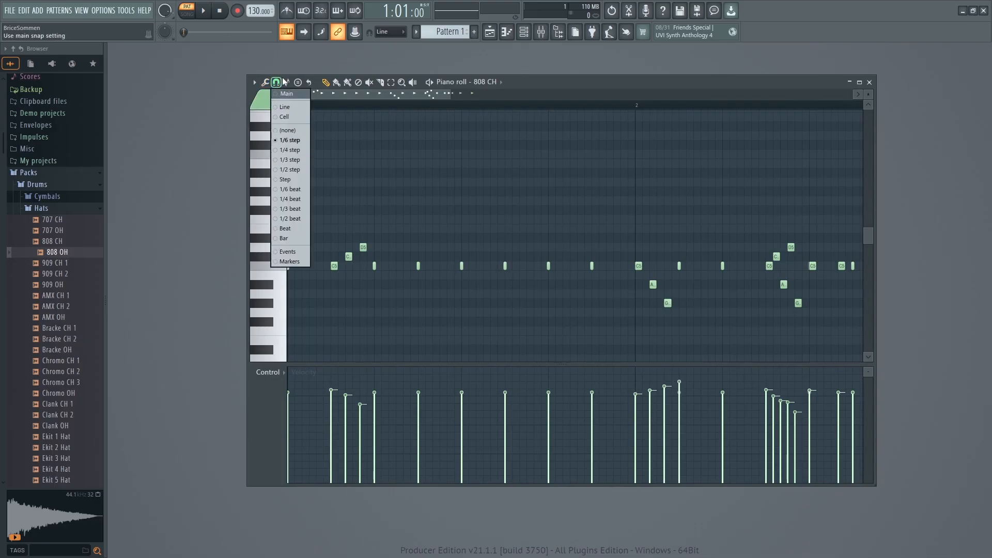
left_click(279, 84)
left_click(278, 84)
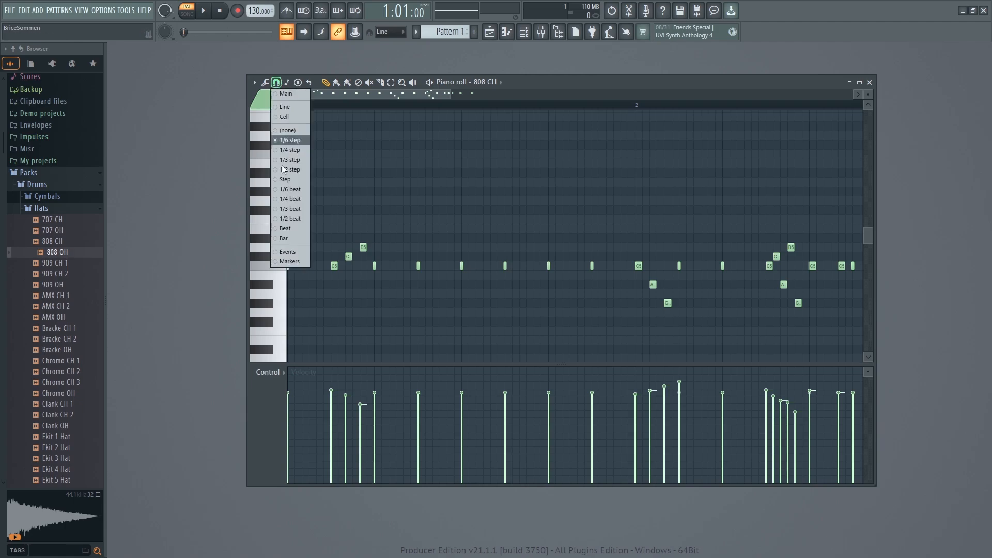
left_click(554, 80)
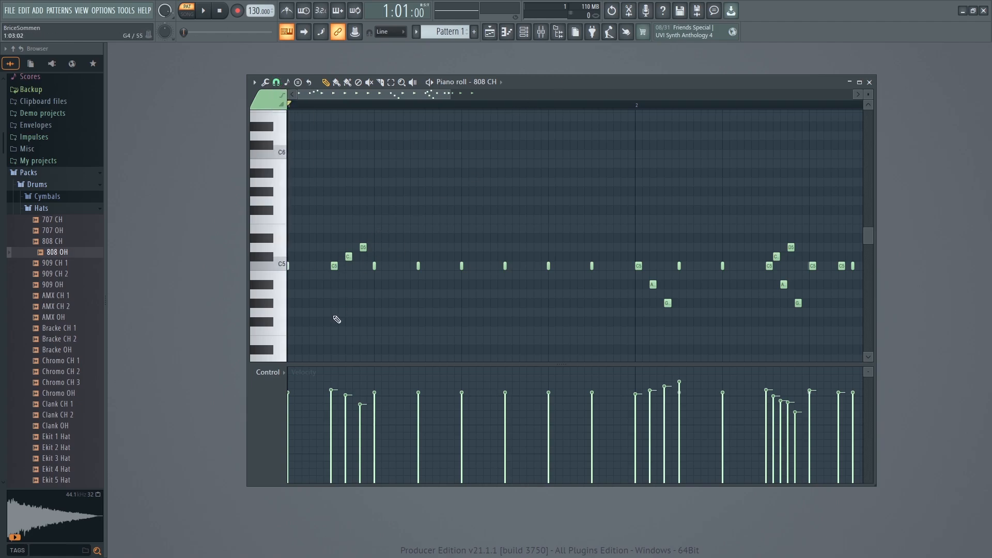
left_click(262, 374)
left_click(265, 375)
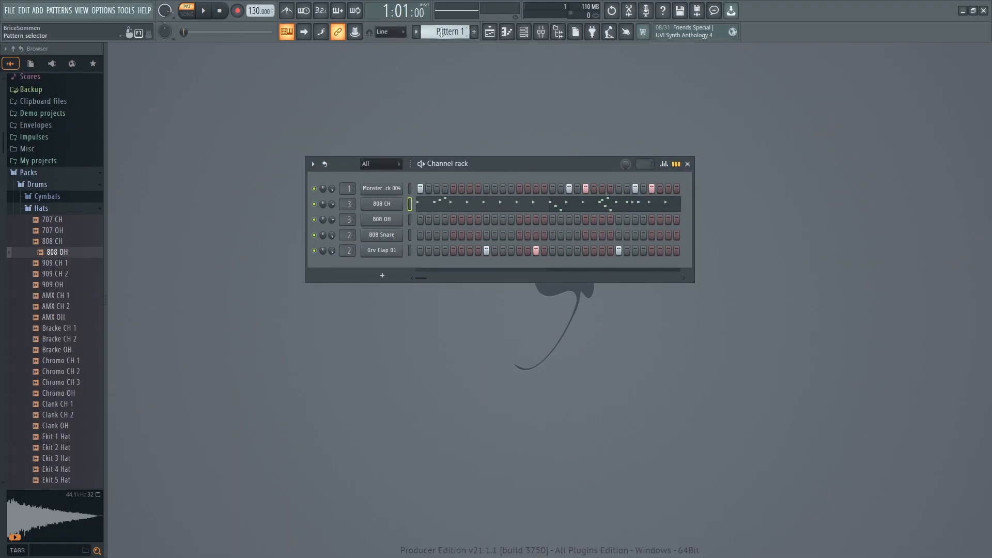
Create a new empty second pattern and name it Accords.
left_click(440, 32)
key("F4")
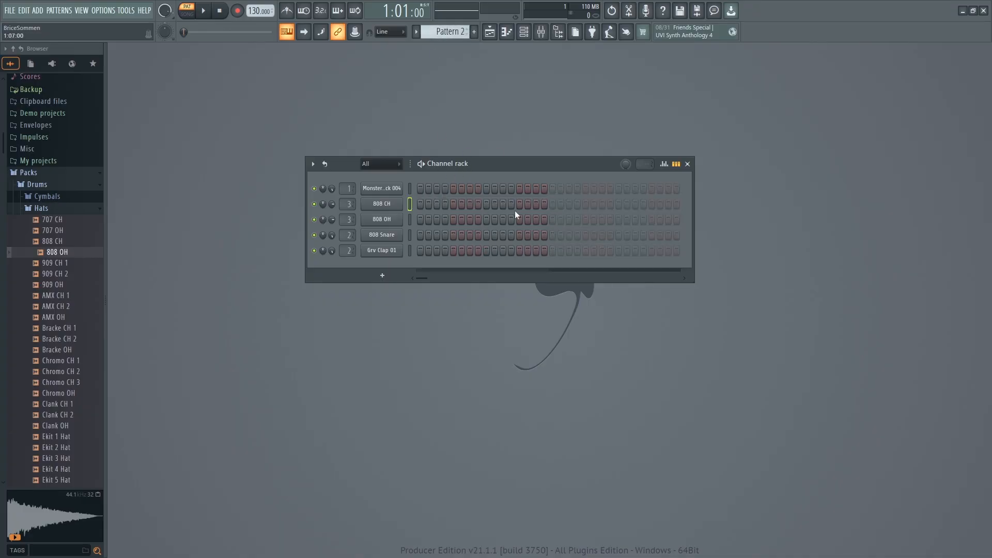
left_click(440, 31)
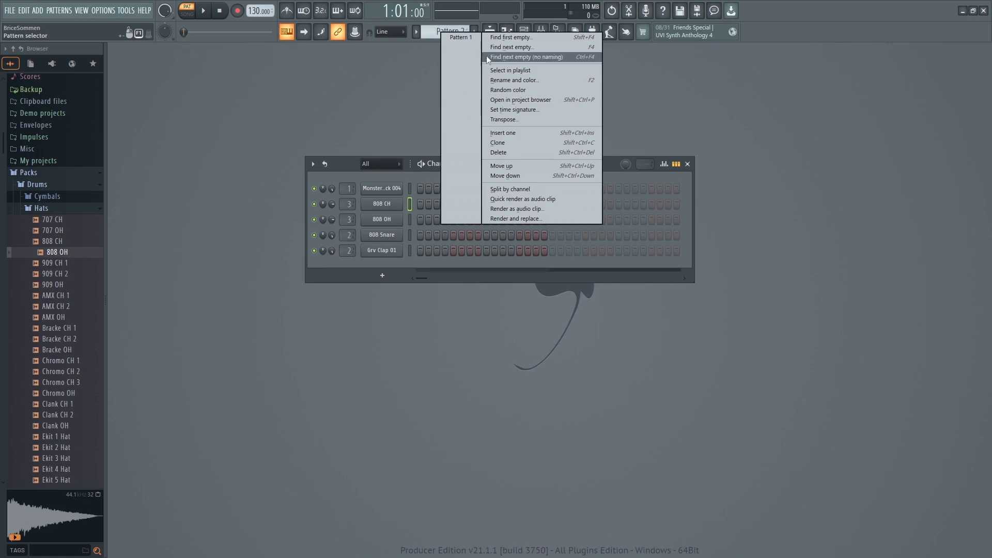
left_click(496, 80)
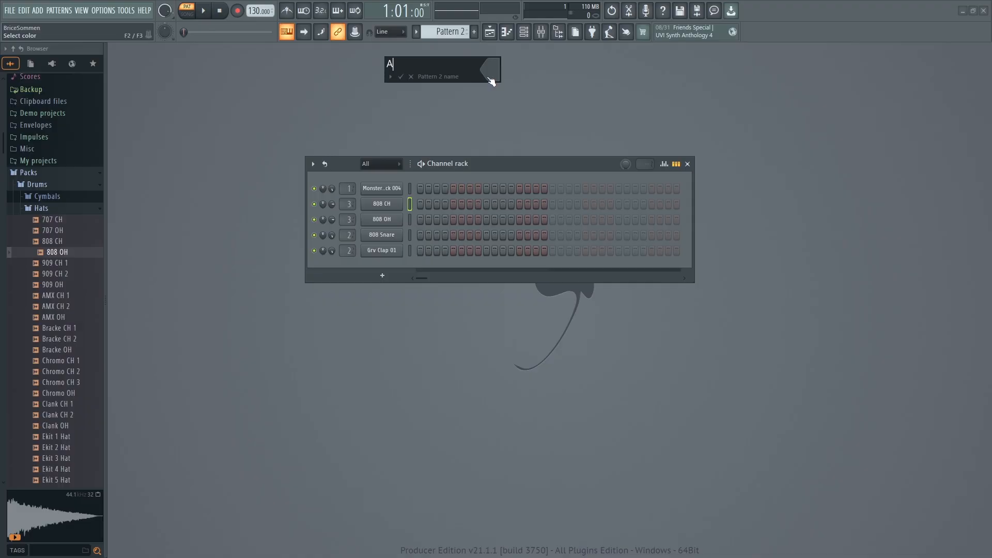
key("Return")
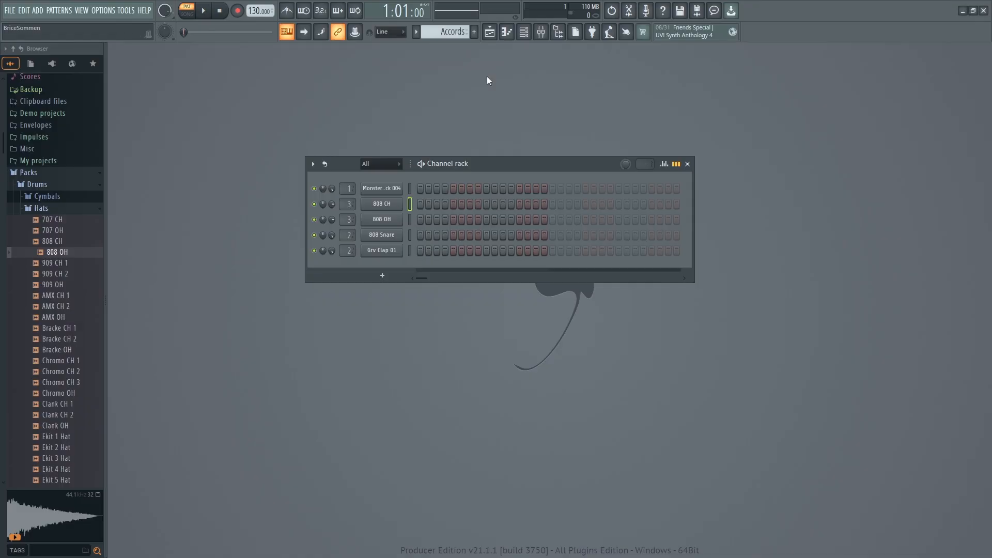
Find FLEX among the Synth classic generators in the plugin database, add it as a new channel, and close its window.
left_click(58, 207)
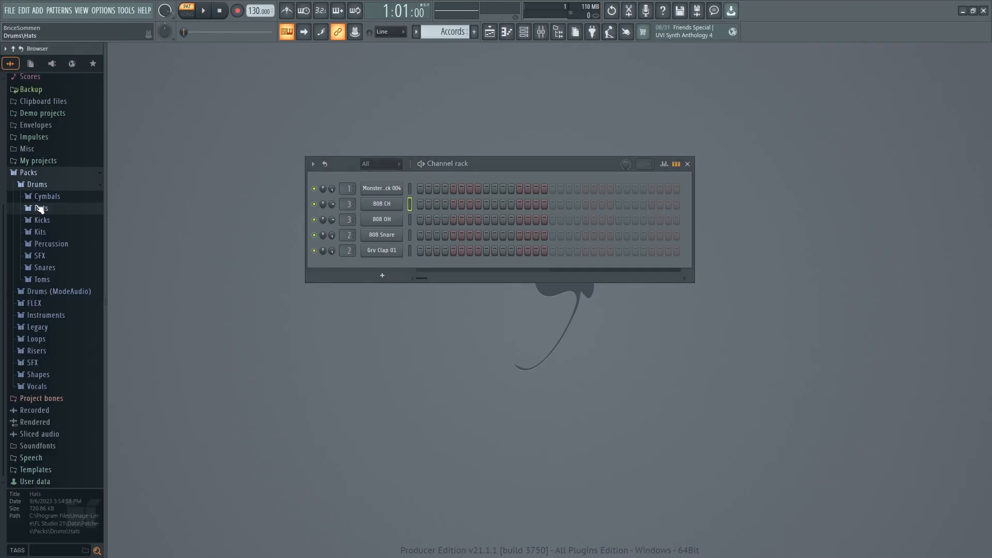
left_click(41, 176)
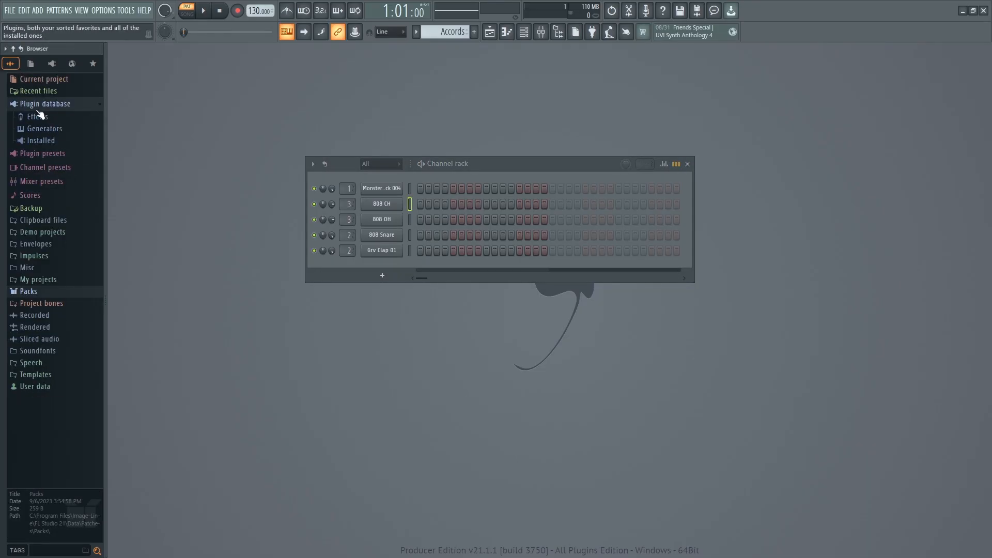
left_click(43, 129)
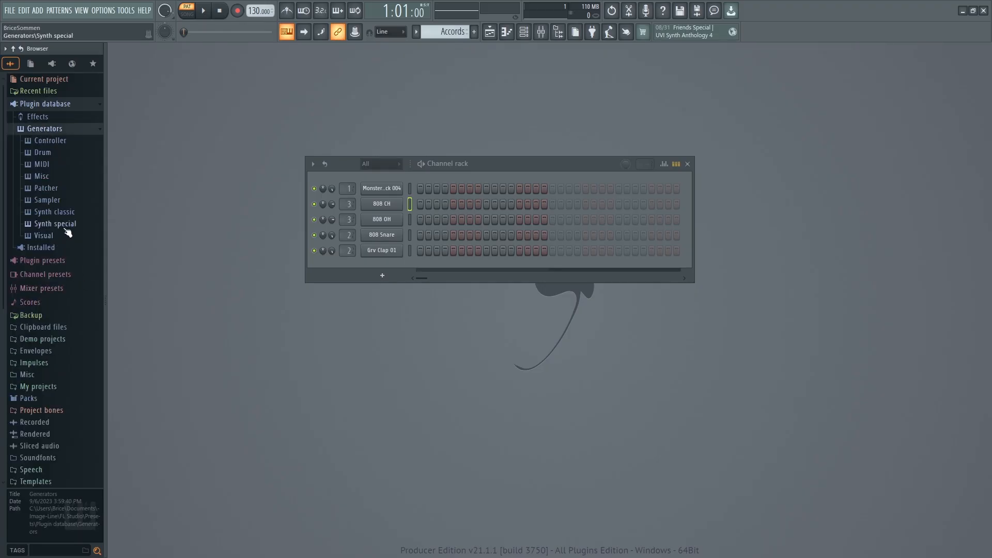
left_click(58, 212)
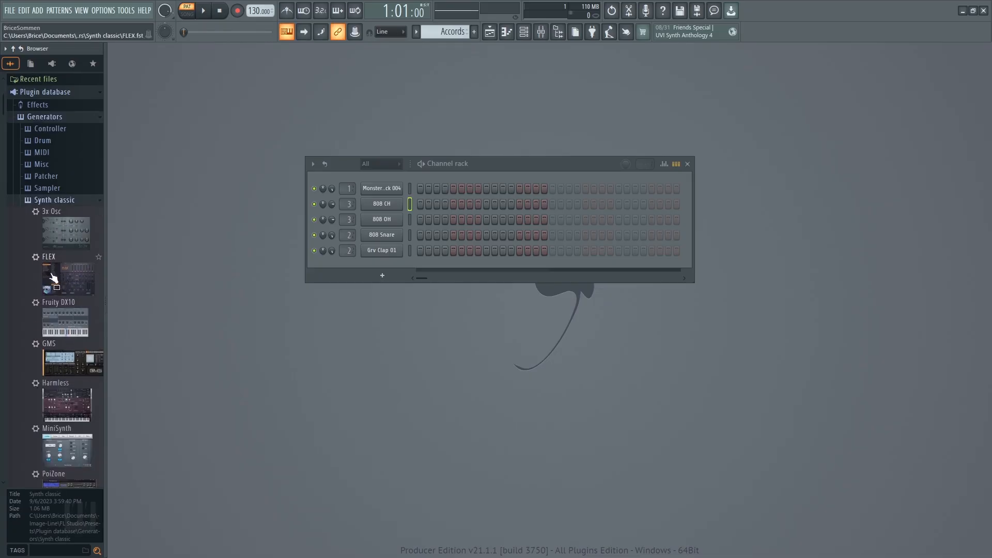
left_click_drag(55, 276, 381, 262)
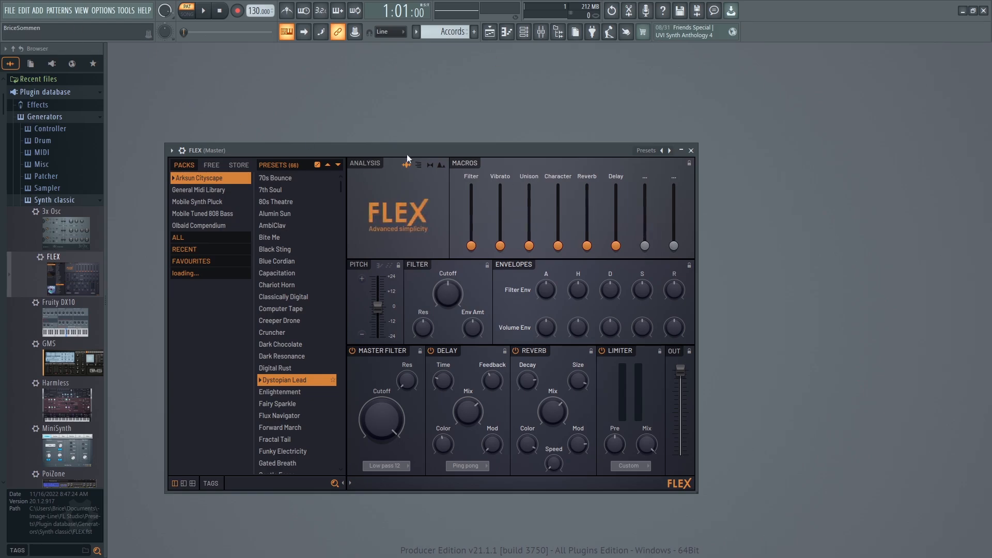
left_click(690, 150)
Enable the LPK25 keyboard as a MIDI input device in the MIDI settings.
left_click(92, 11)
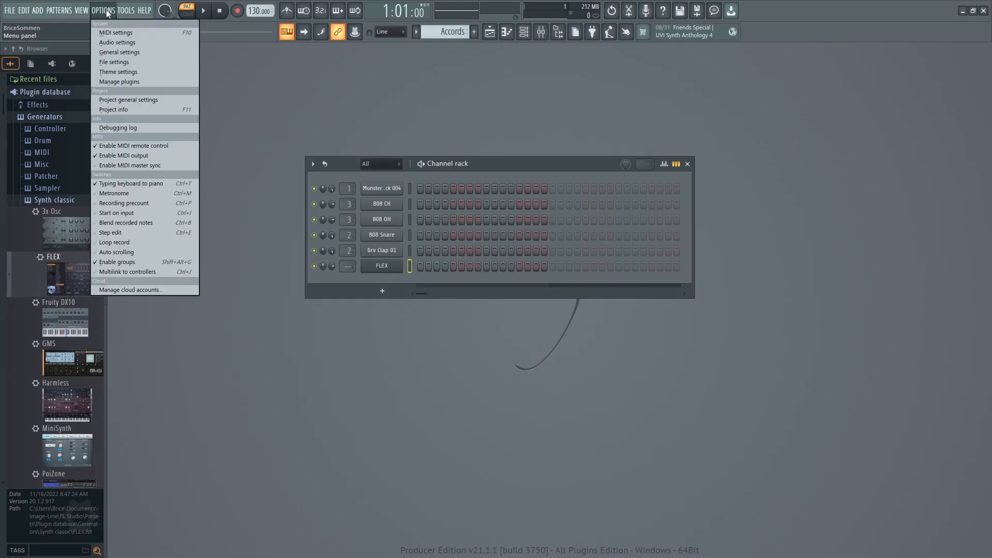
left_click(109, 34)
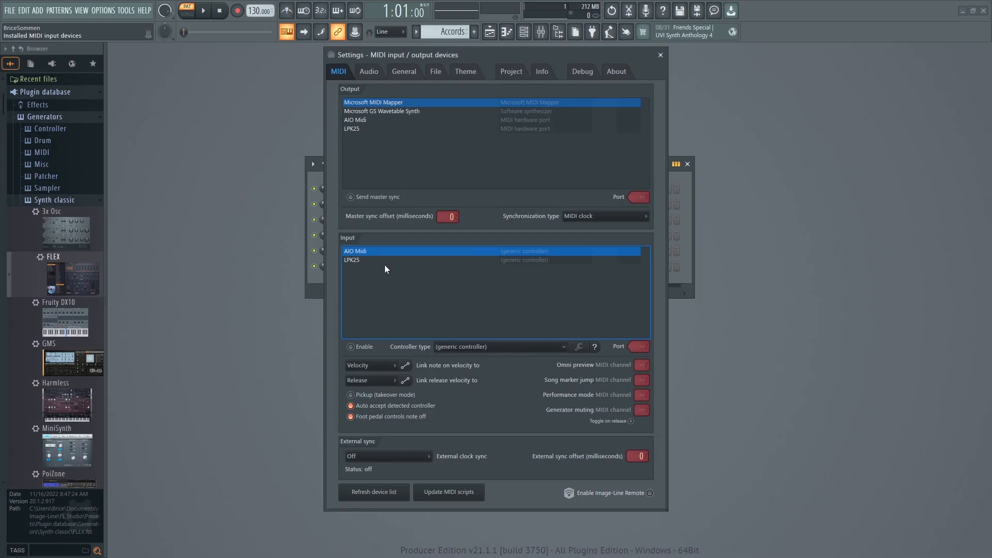
left_click(344, 260)
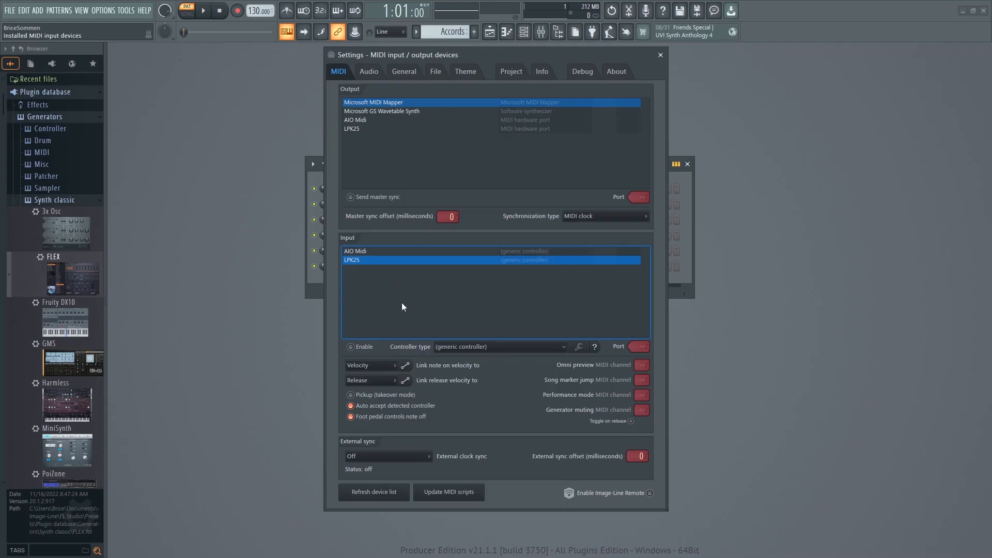
left_click(351, 347)
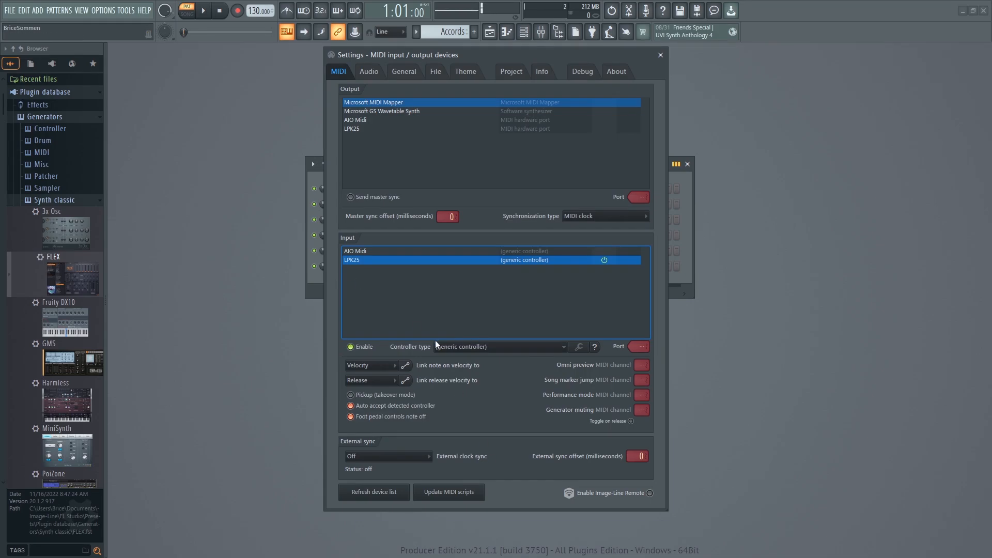
Review the controller types available for the LPK25, including the legacy ones, keep the generic controller, and close the settings.
left_click(458, 348)
left_click(455, 346)
left_click(458, 348)
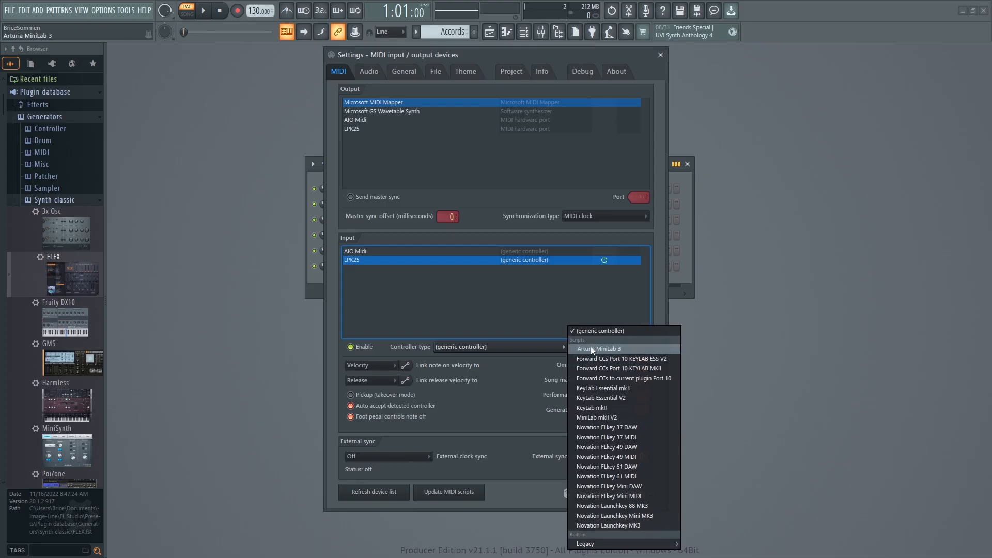
mouse_move(594, 543)
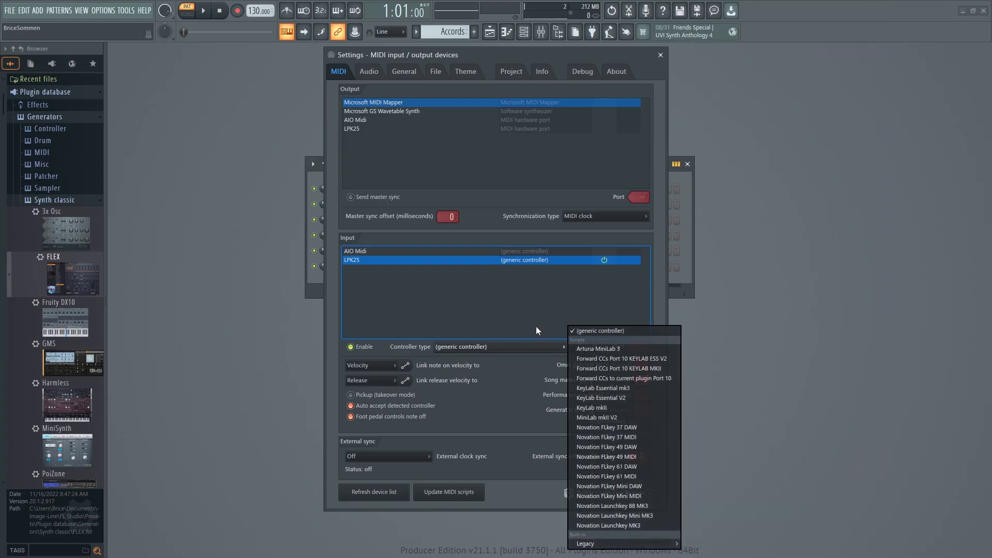
left_click(536, 322)
left_click(543, 353)
left_click(522, 344)
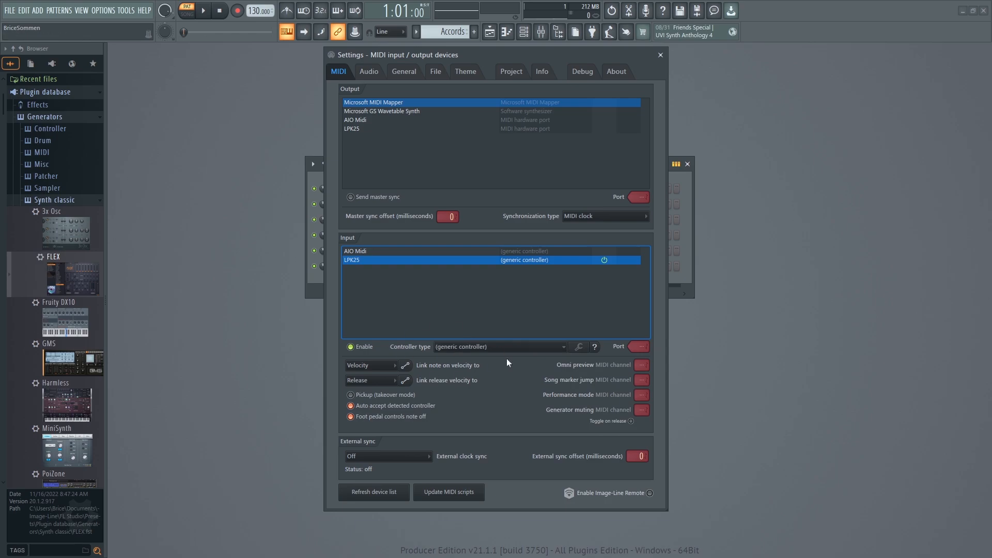
left_click(481, 349)
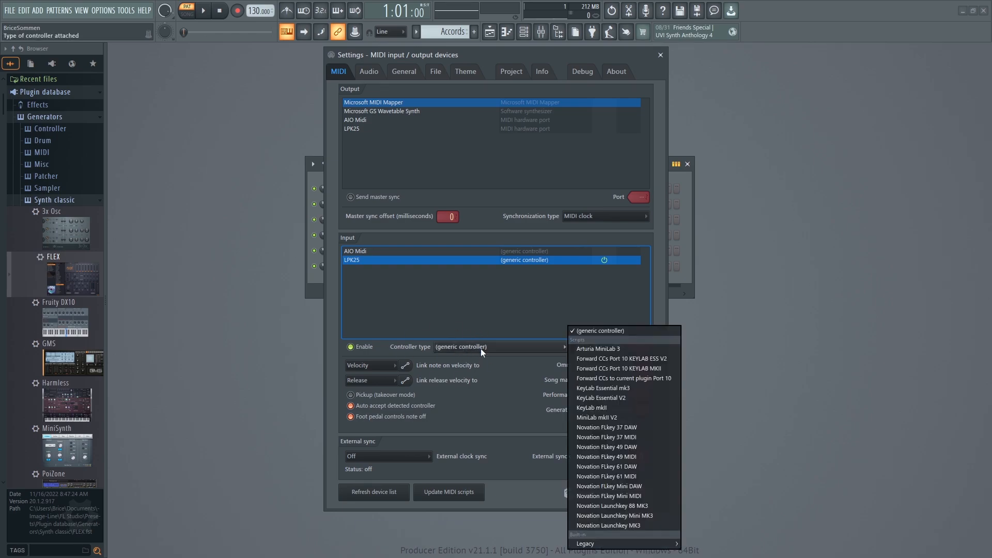
mouse_move(636, 543)
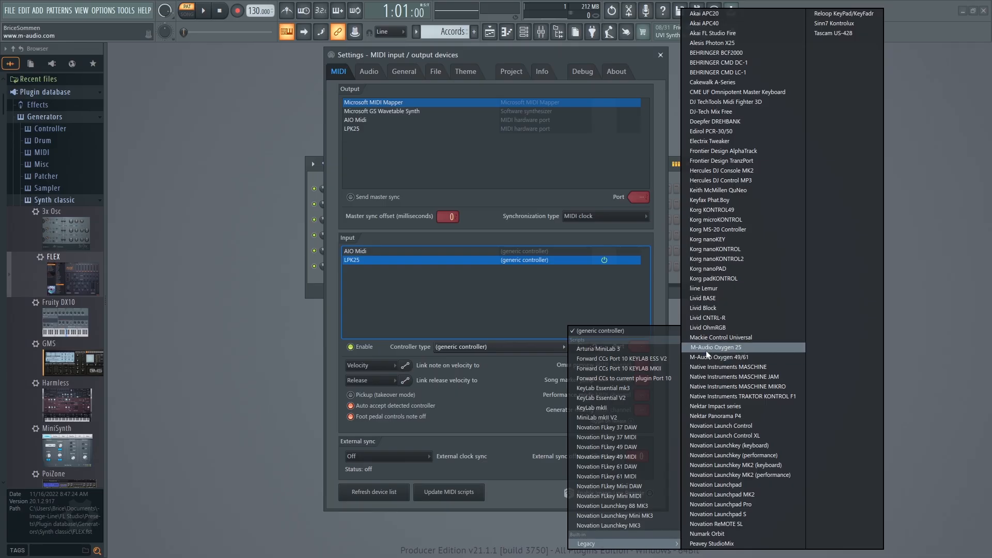
left_click(540, 309)
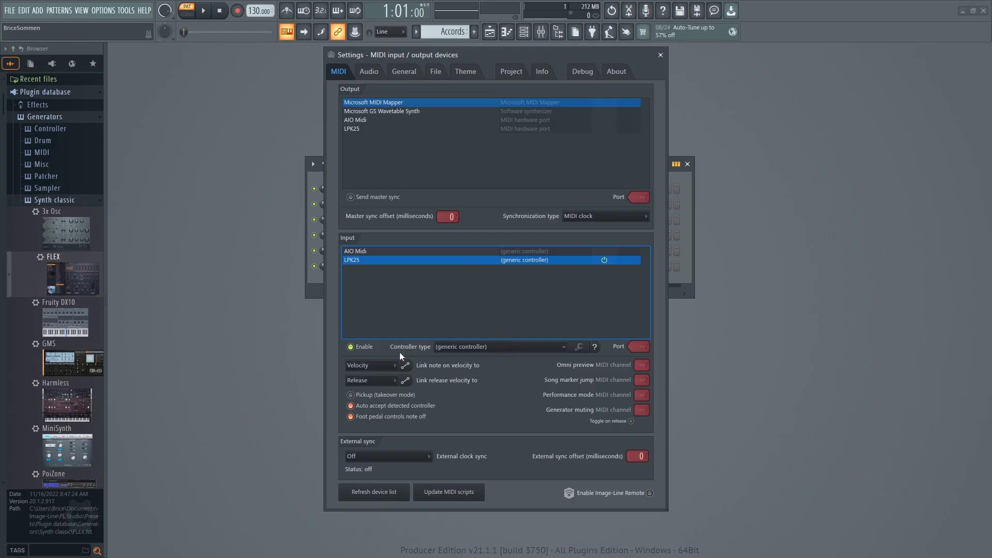
left_click(660, 55)
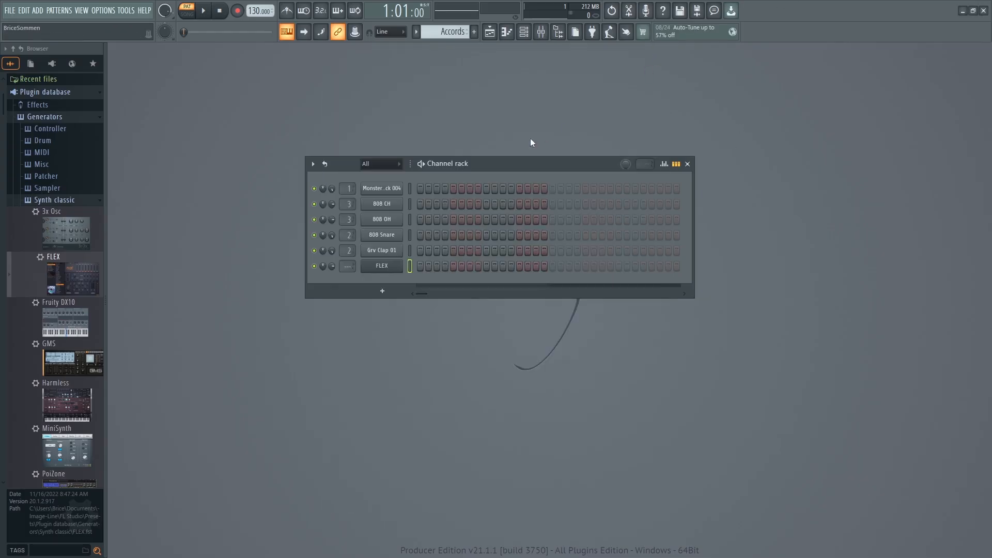
Open the FLEX channel's window, move it toward the middle of the workspace, and review its plugin options and preset list.
left_click(382, 266)
left_click_drag(402, 150, 508, 127)
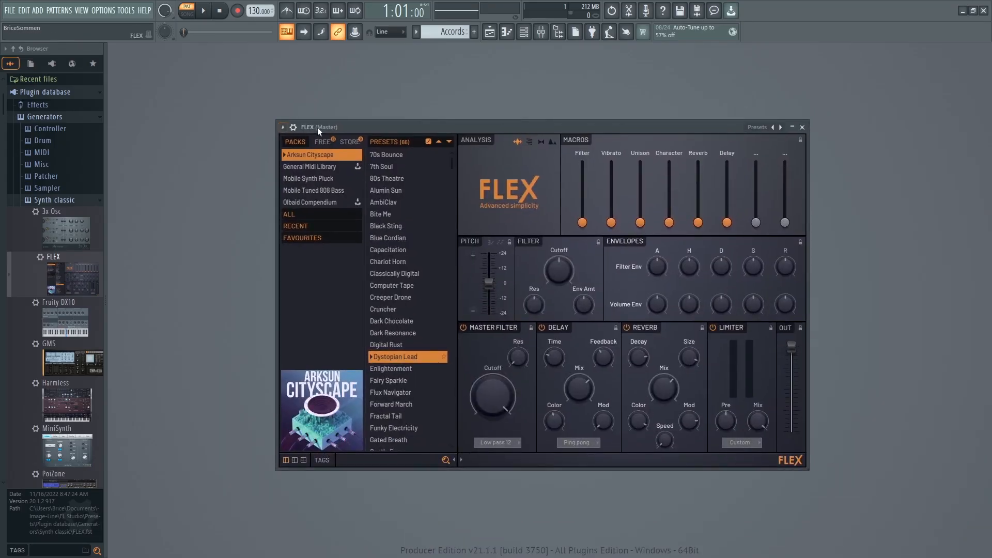
left_click(283, 127)
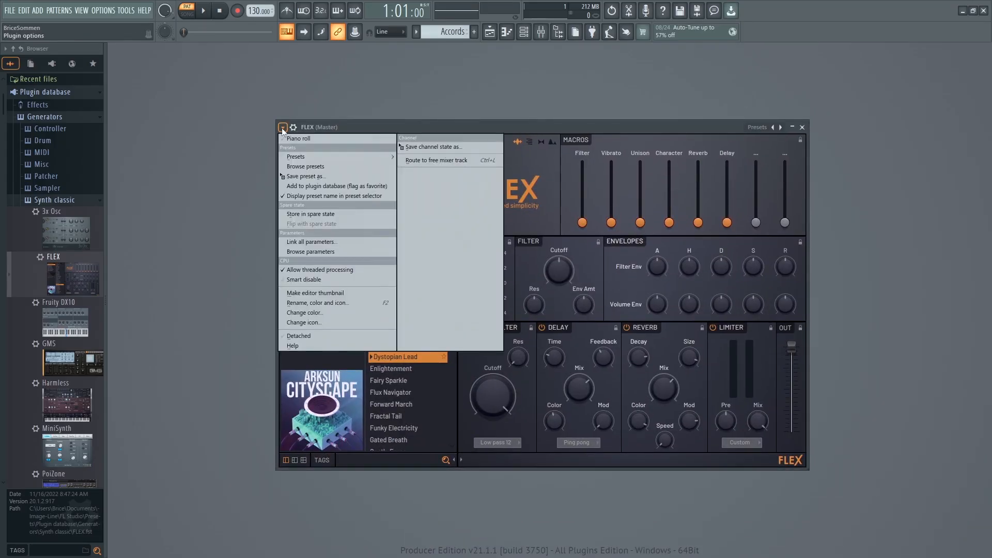
left_click(283, 128)
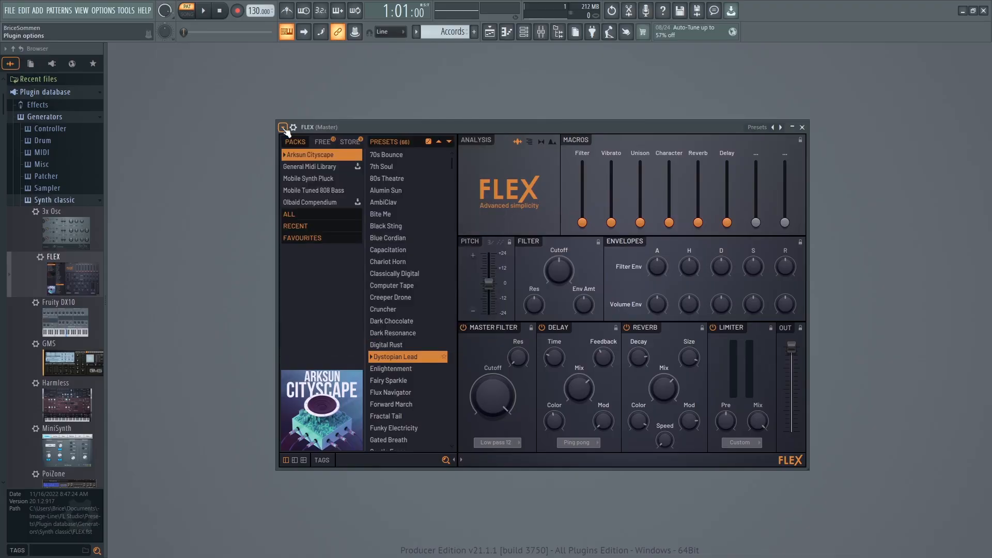
left_click(752, 128)
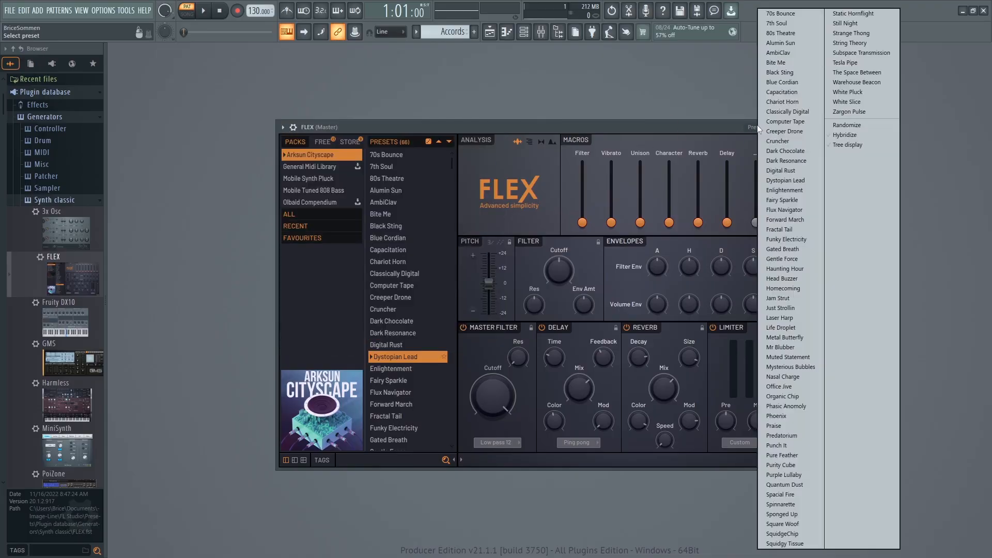
left_click(754, 131)
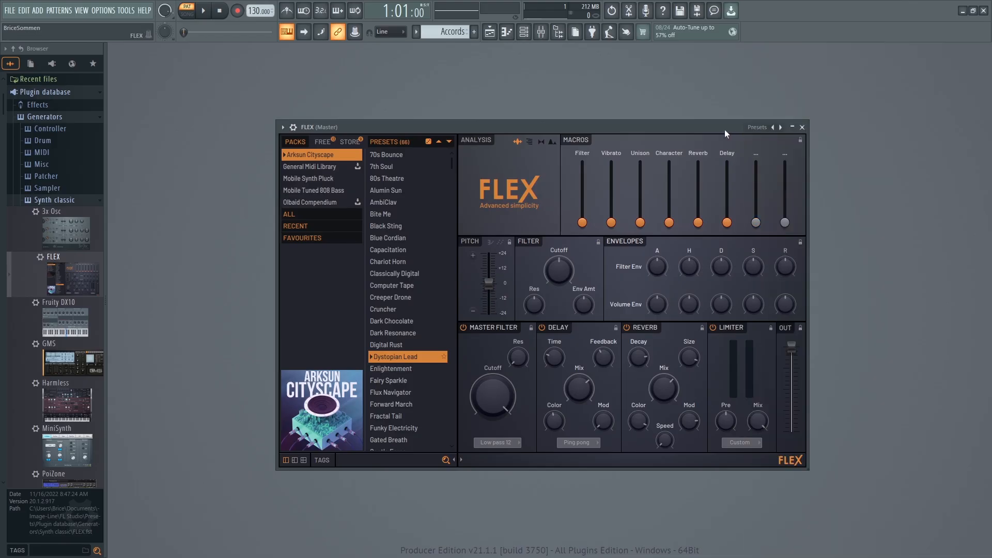
left_click(756, 130)
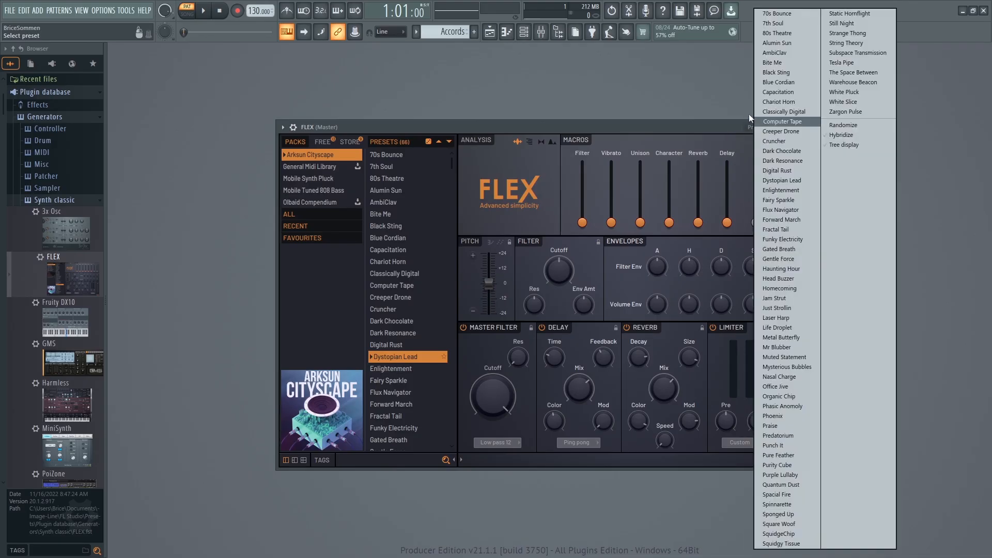
left_click(757, 128)
left_click(756, 127)
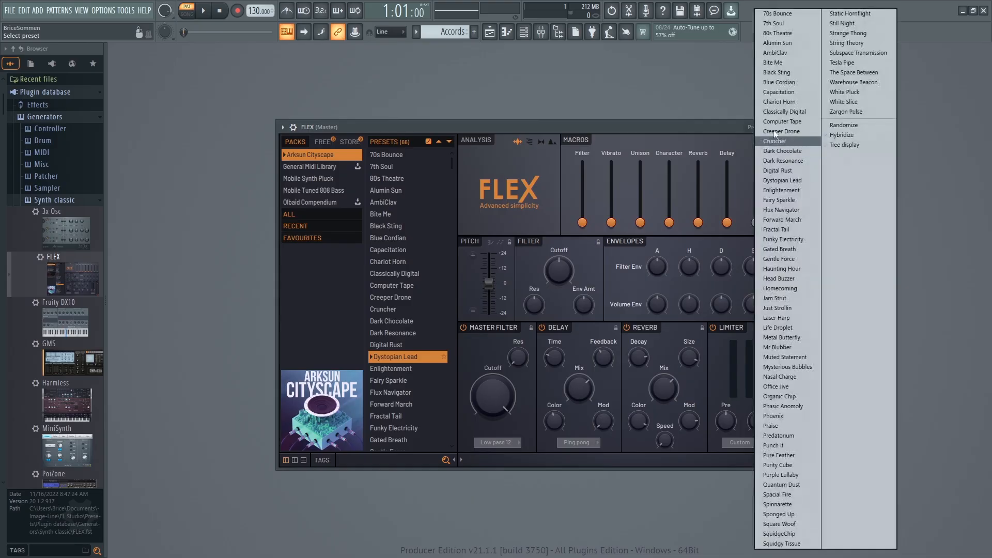
Audition the FLEX presets 70s Bounce, Digital Rust, Funky Electricity and Phoenix.
left_click(775, 15)
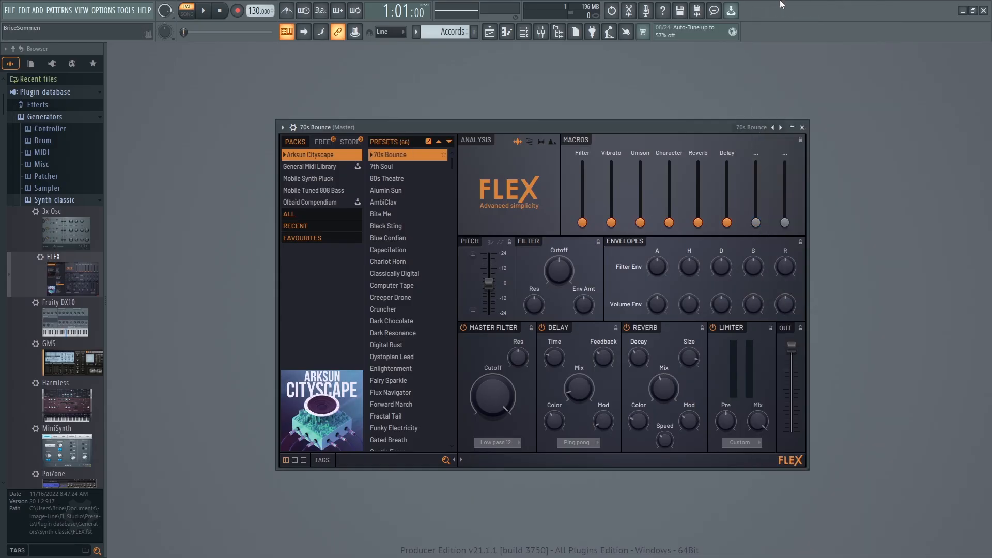
left_click(752, 127)
left_click(769, 171)
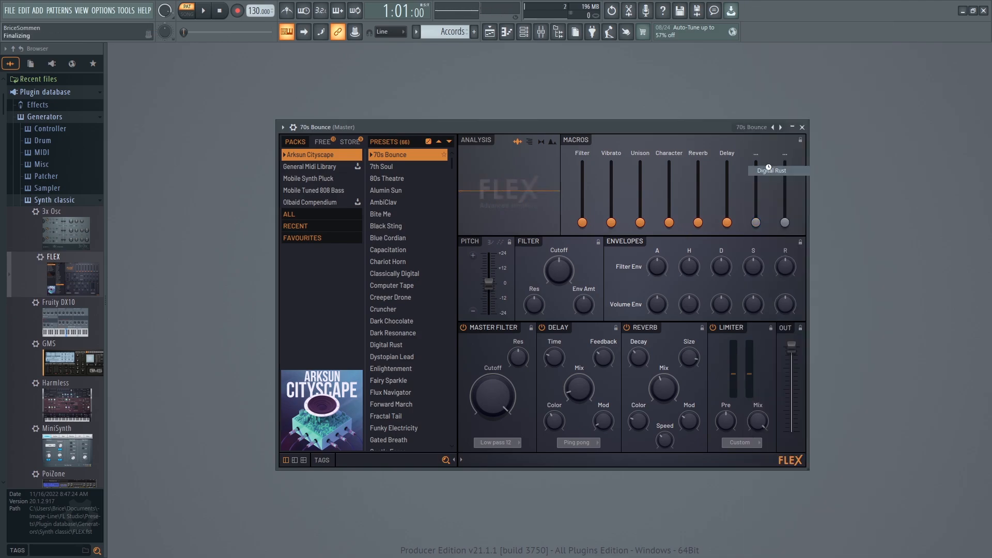
left_click(762, 128)
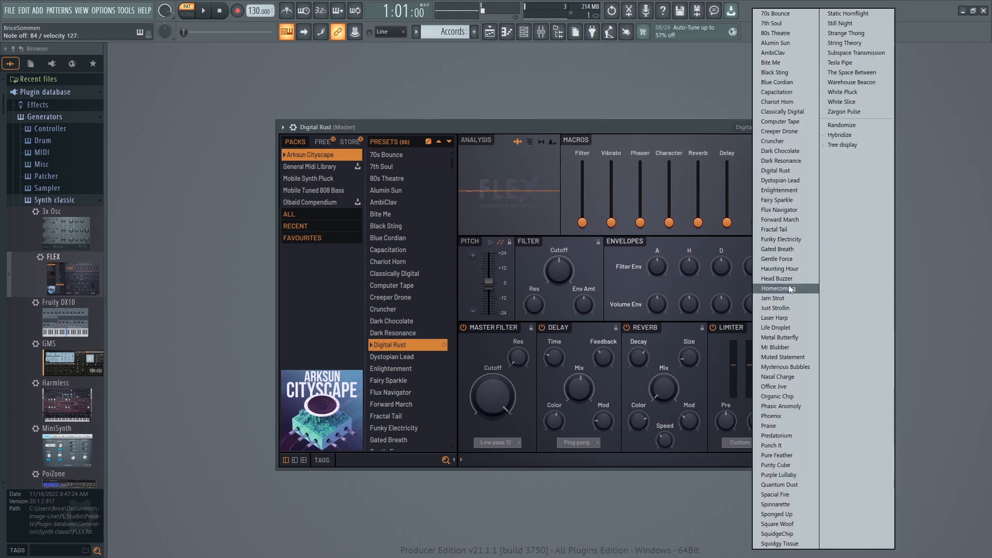
left_click(770, 237)
left_click(757, 127)
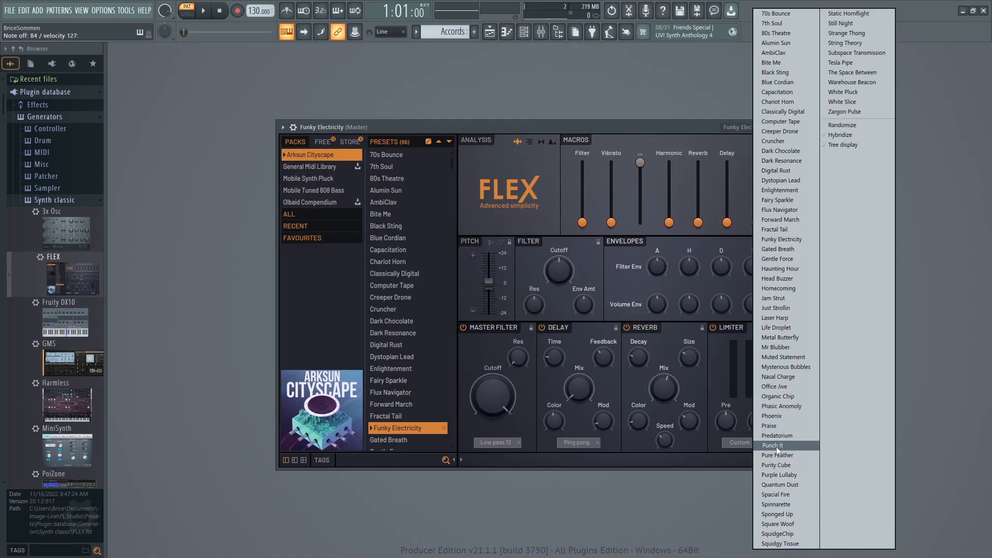
left_click(773, 417)
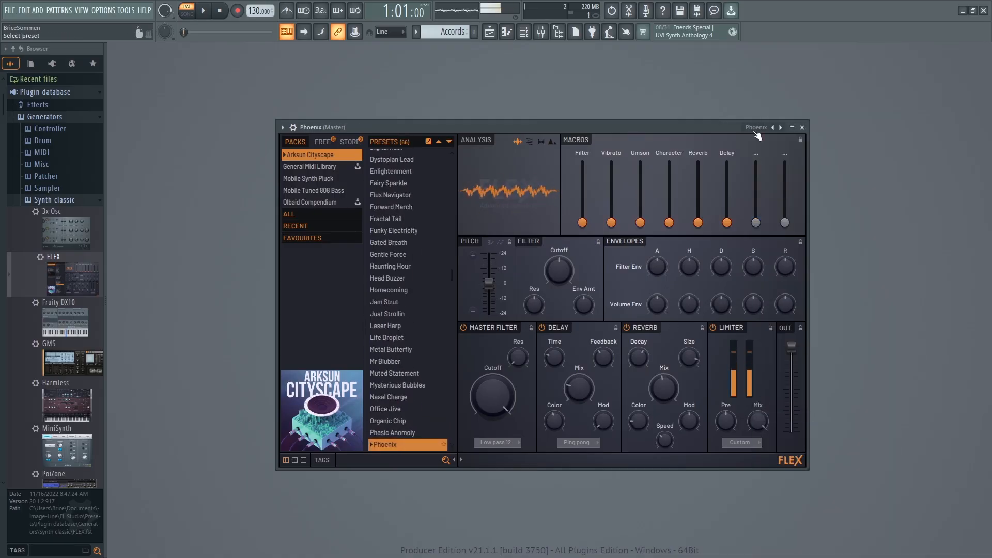
Try out the FLEX presets Head Buzzer, Gated Breath, Dystopian Lead and Zargon Pulse.
left_click(754, 132)
left_click(767, 278)
left_click(754, 130)
left_click(776, 249)
left_click(755, 130)
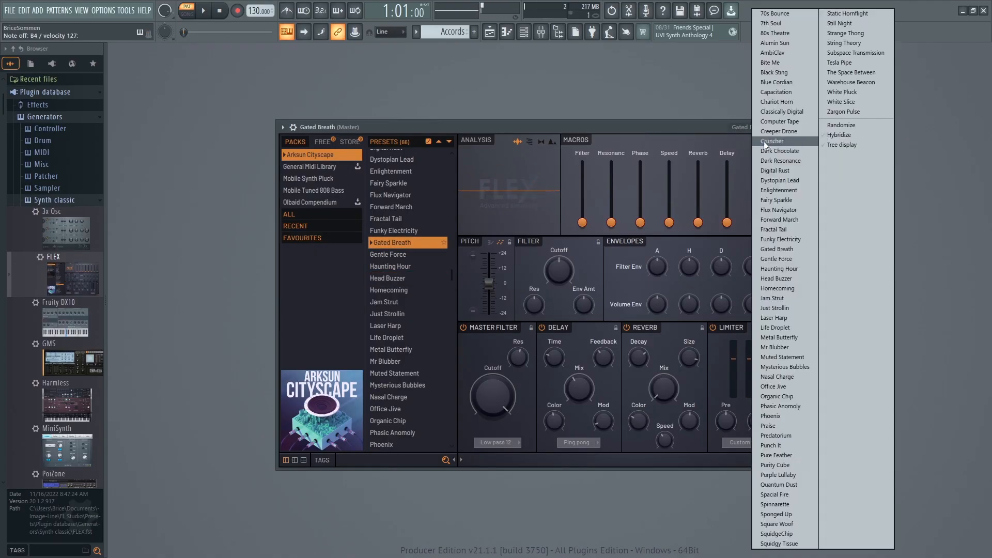
left_click(778, 181)
left_click(746, 129)
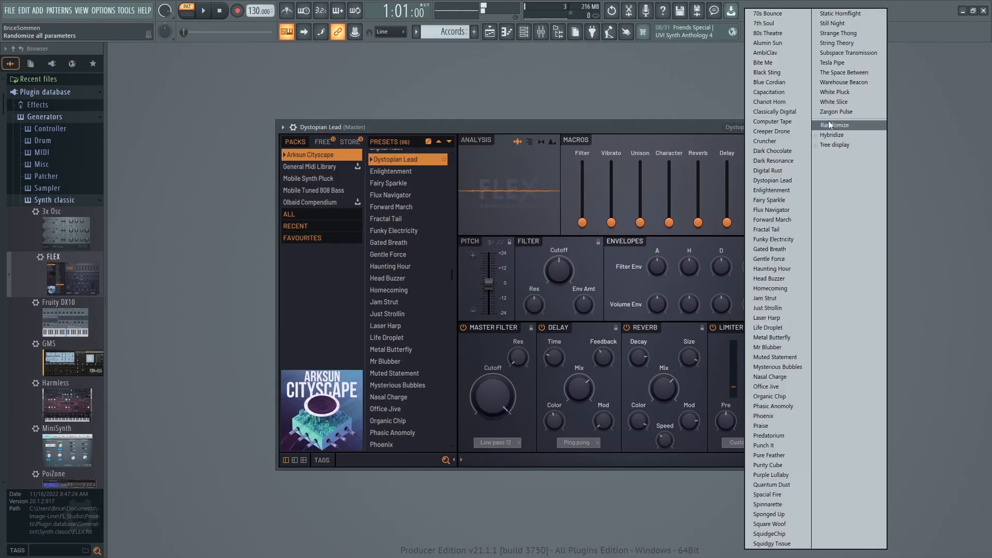
left_click(831, 111)
Audition the presets The Space Between, Subspace Transmission and Still Night in FLEX.
left_click(752, 126)
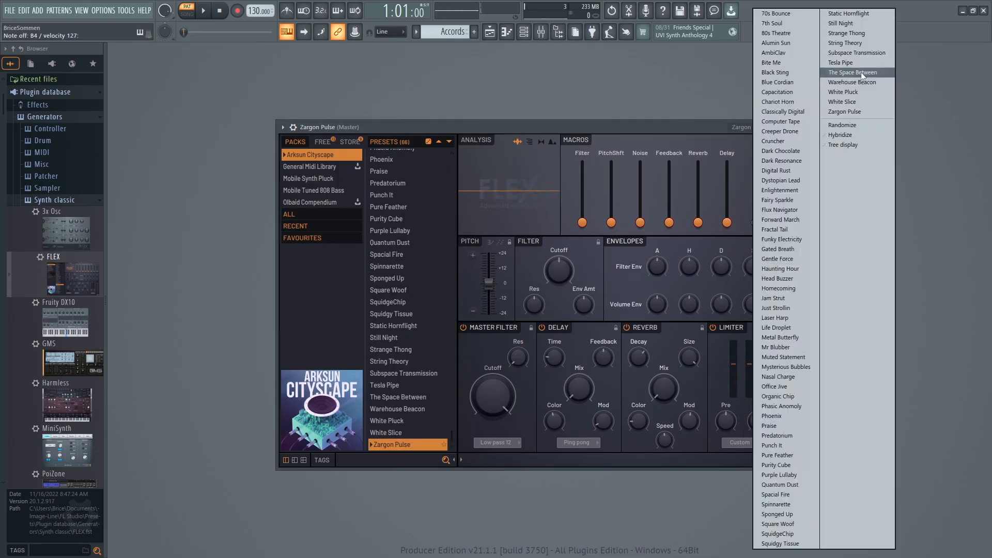
left_click(860, 73)
left_click(744, 127)
left_click(829, 52)
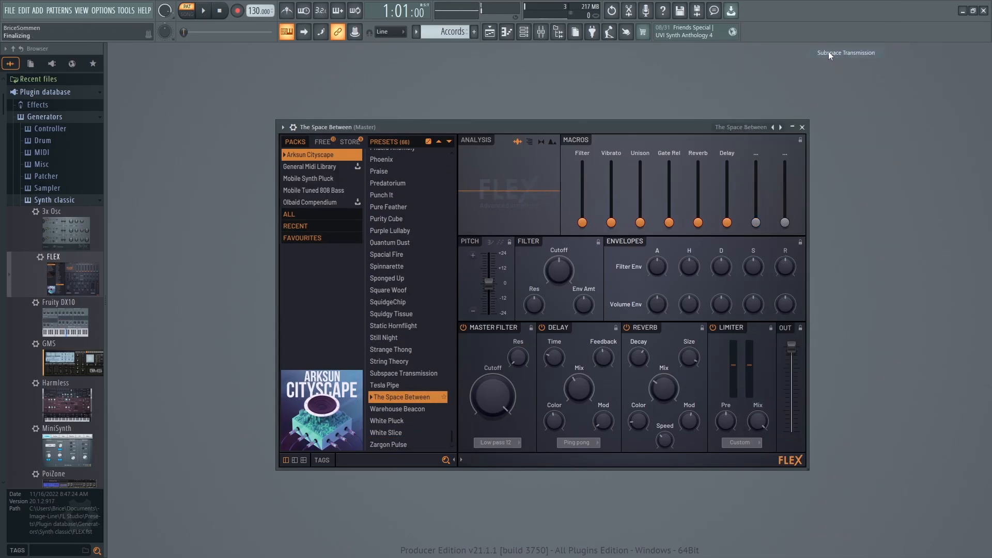
left_click(749, 127)
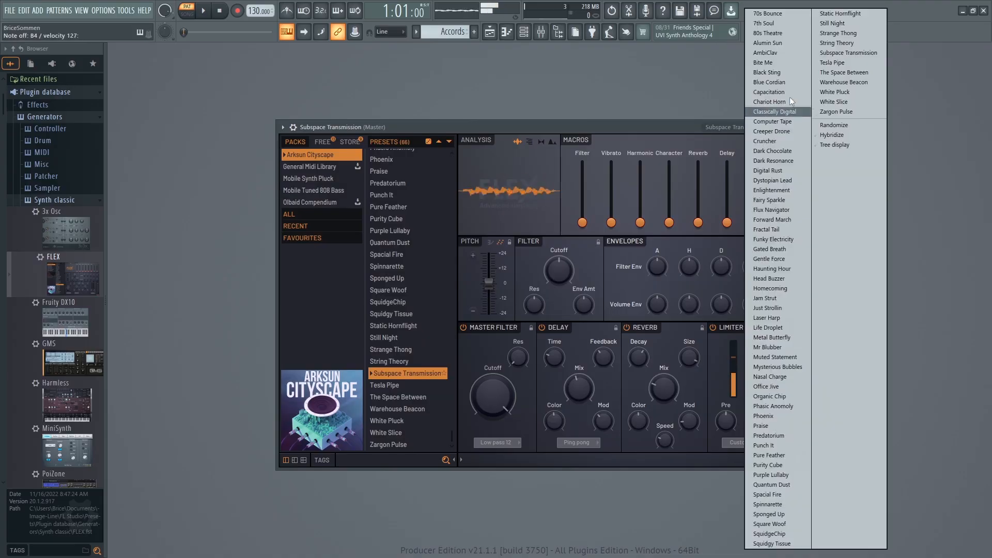
left_click(826, 23)
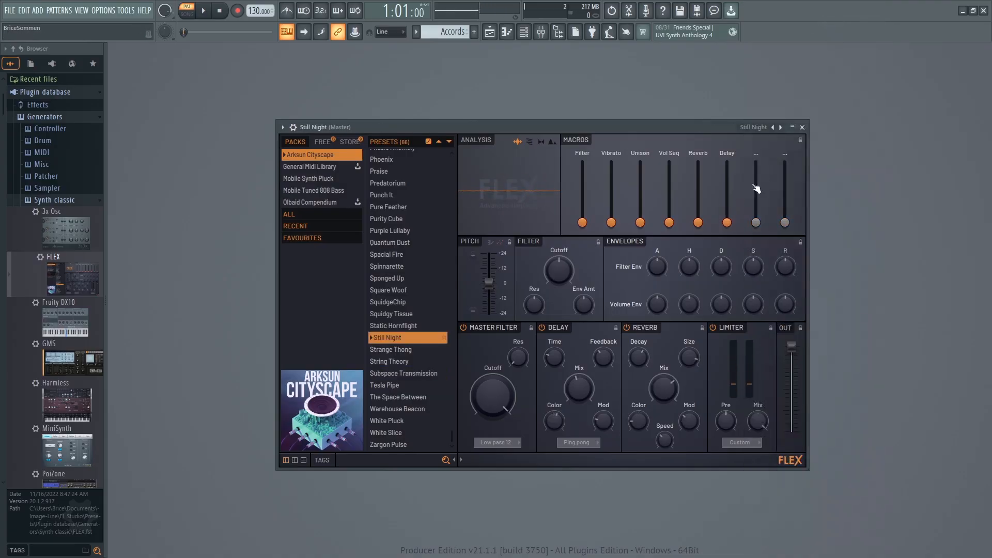
Audition the FLEX presets Static Hornflight, Squidgy Tissue, Spacial Fire, Punch It and White Pluck.
left_click(753, 128)
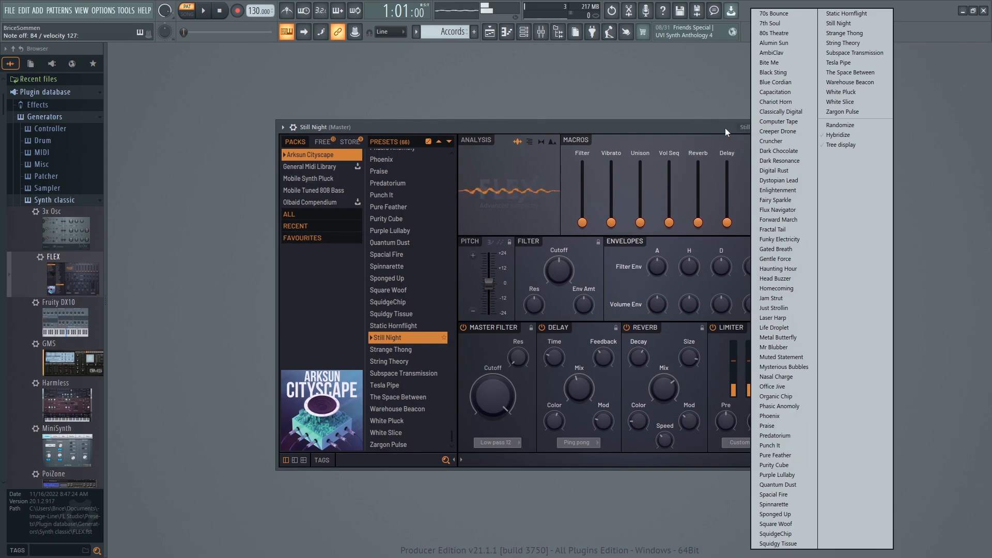
left_click(847, 14)
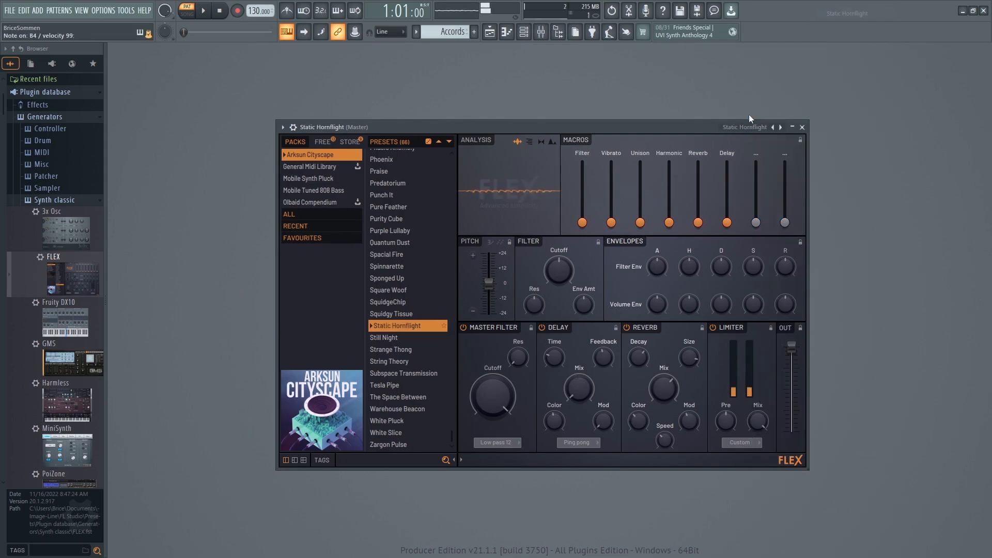
left_click(744, 128)
left_click(760, 543)
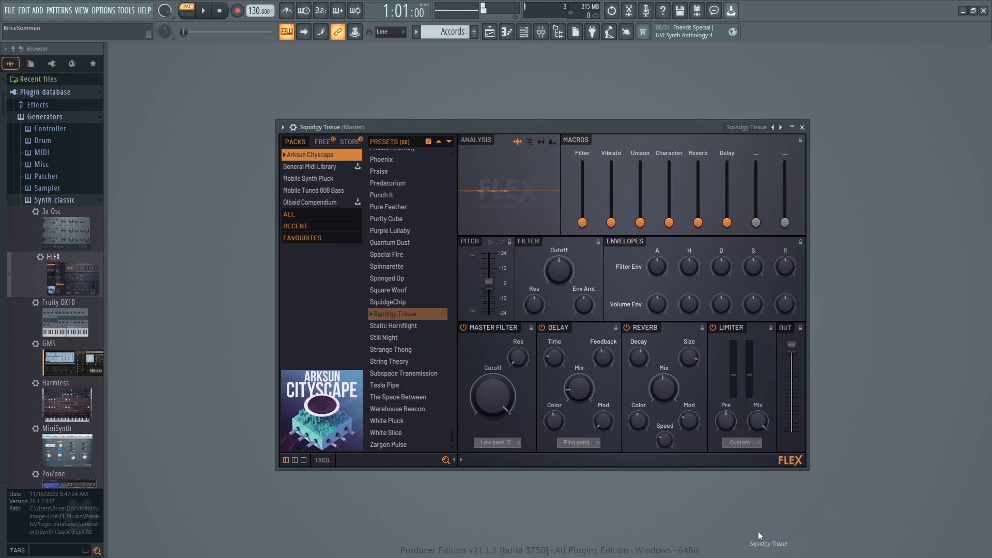
left_click(750, 127)
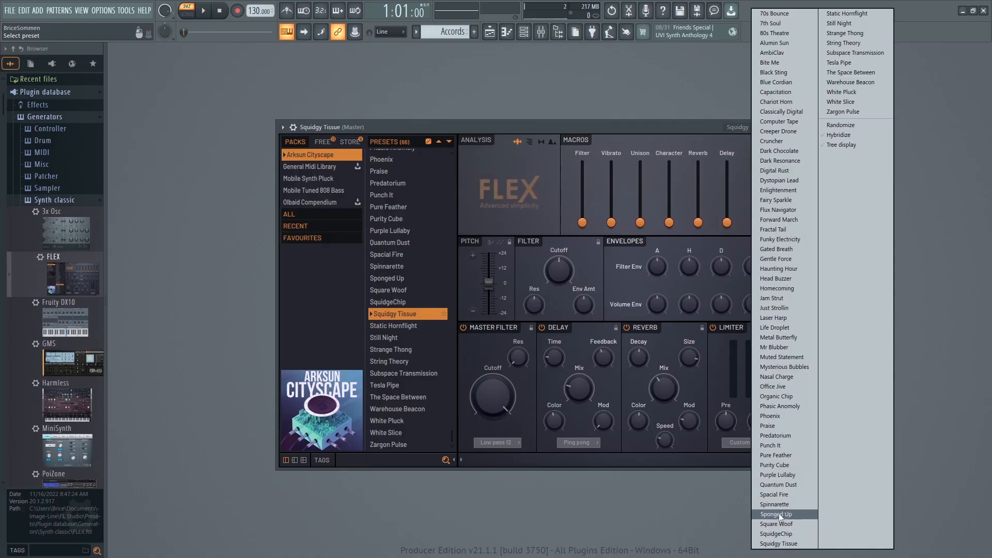
left_click(779, 495)
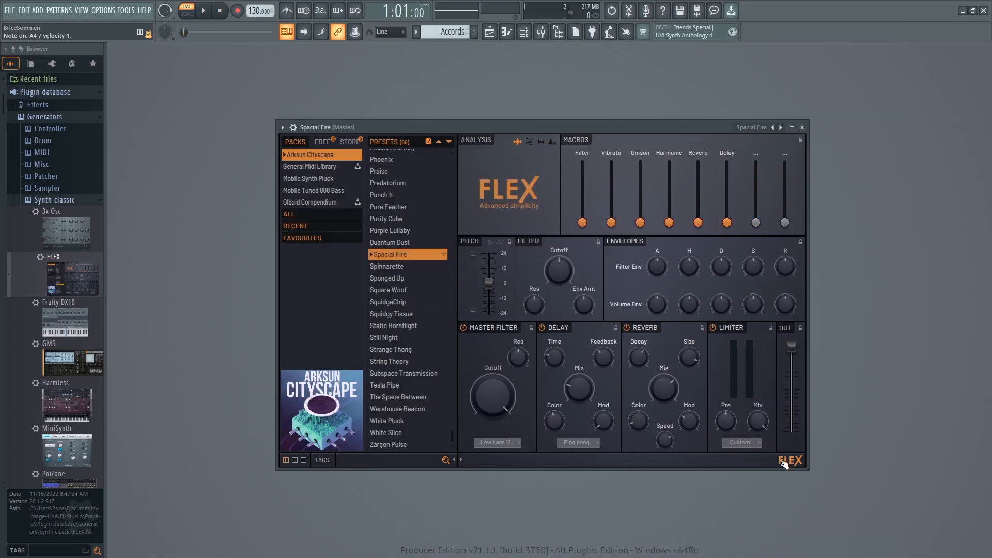
left_click(751, 127)
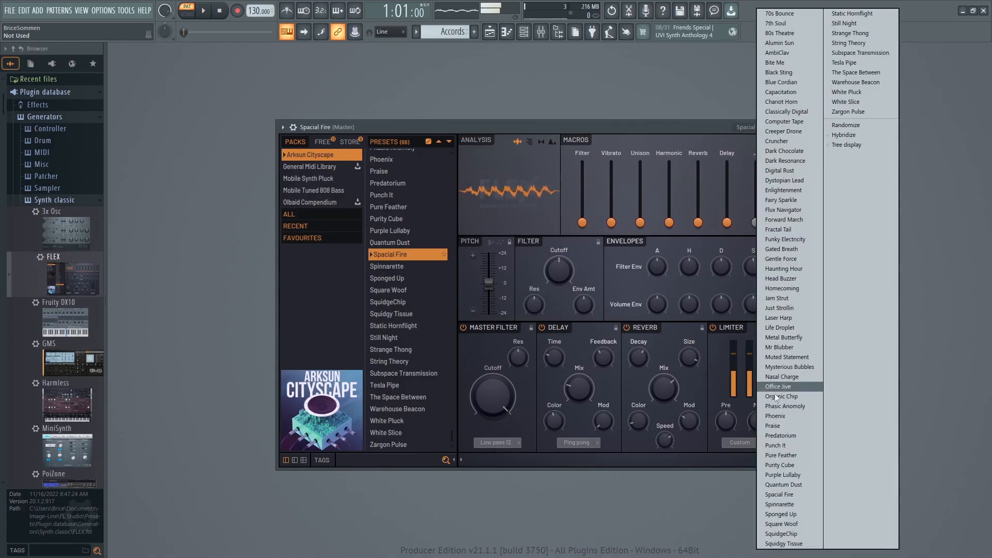
left_click(767, 447)
left_click(752, 127)
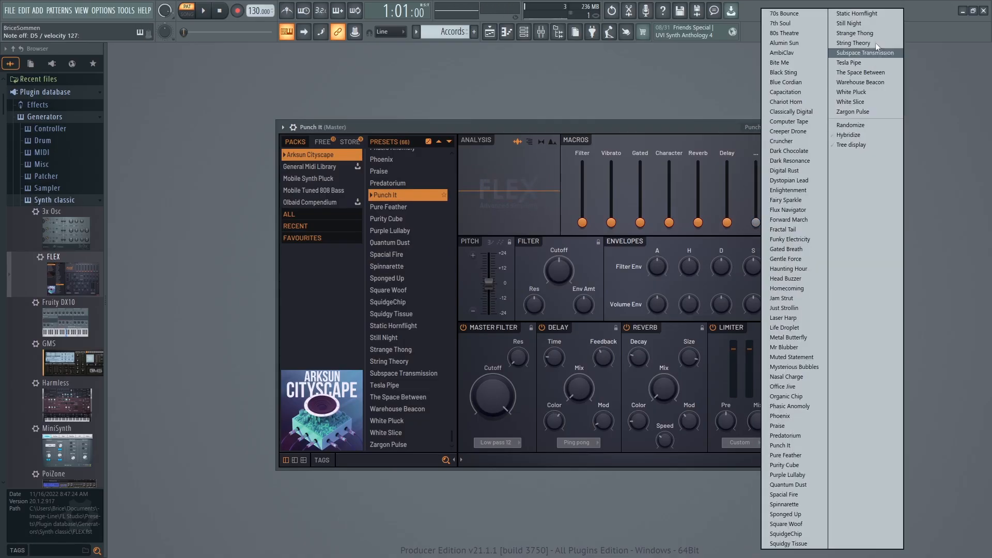
left_click(846, 92)
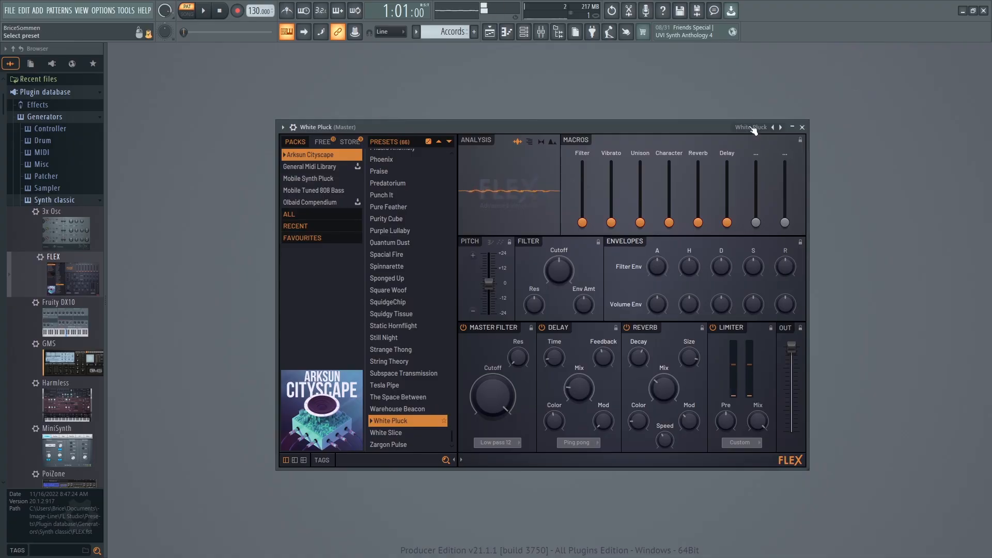
Load the Still Night preset in FLEX and close the plugin window.
left_click(753, 130)
left_click(838, 26)
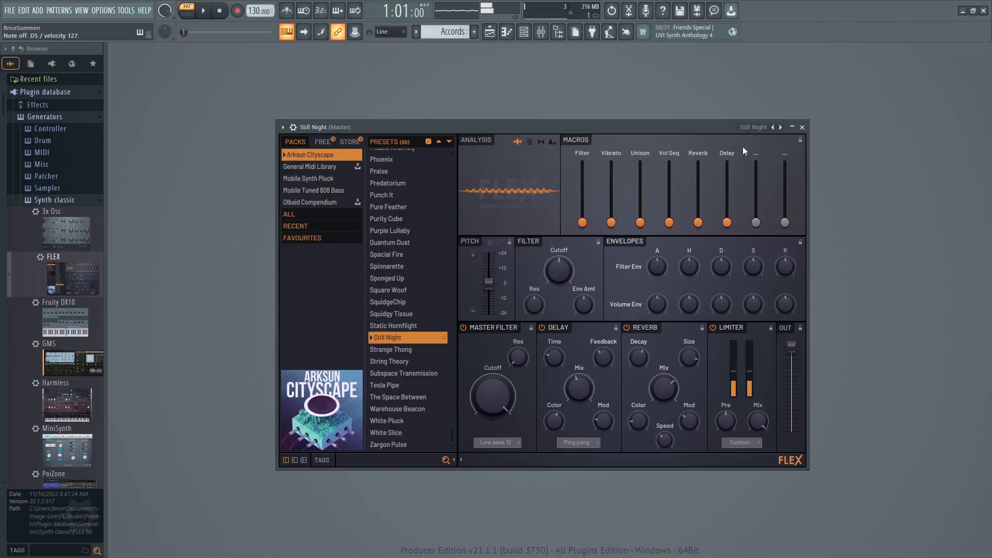
left_click(801, 127)
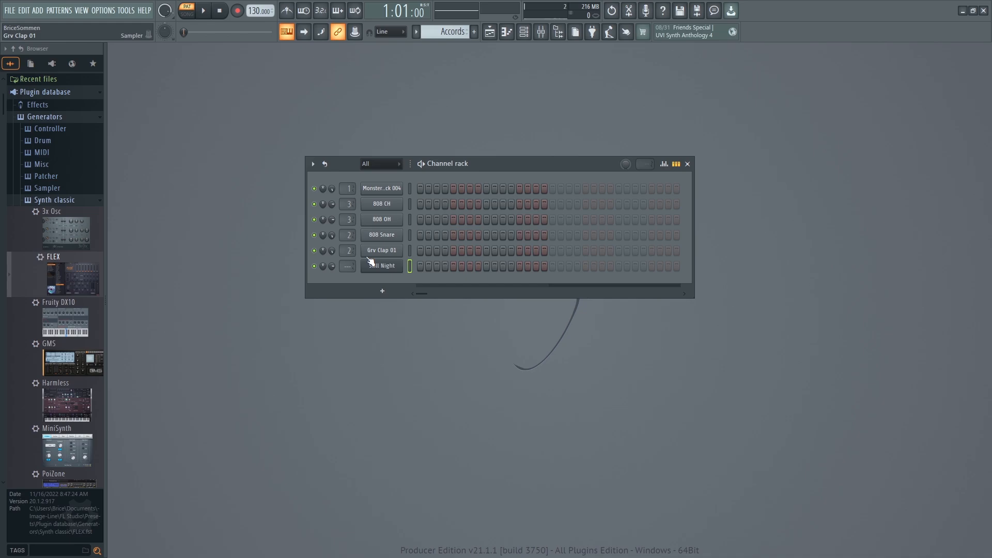
Route the Still Night channel to mixer track 4 and open its piano roll.
left_click_drag(348, 266, 348, 256)
right_click(377, 266)
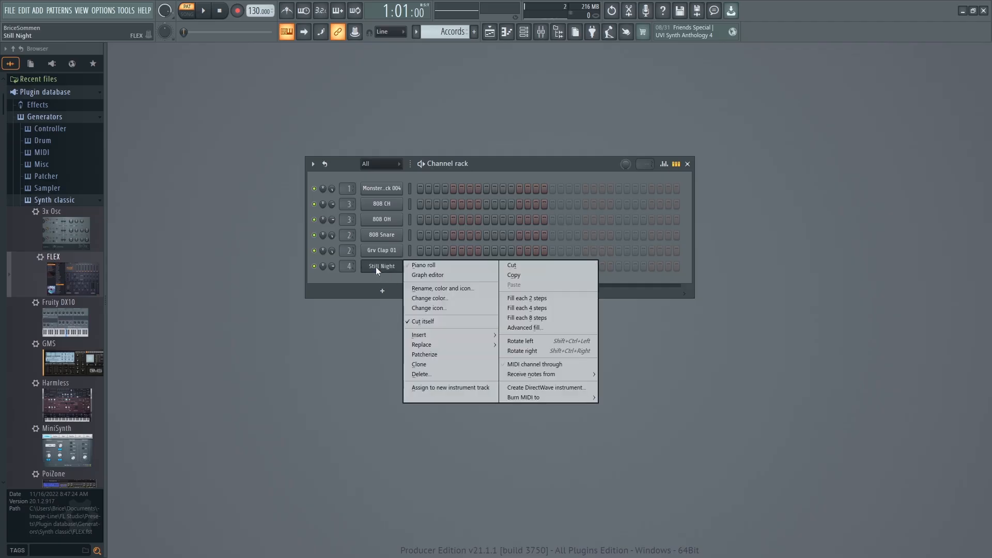
left_click(415, 265)
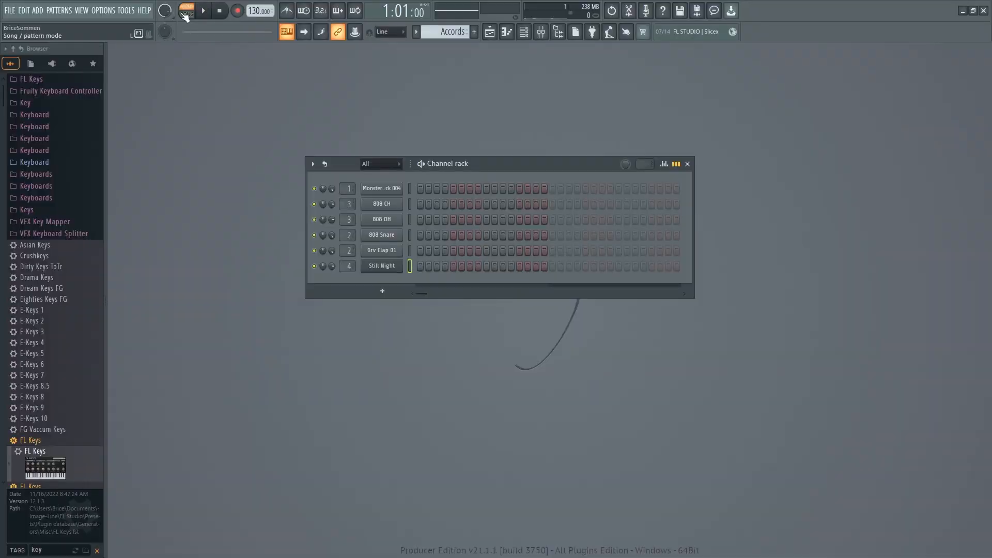
Switch to song mode and place two consecutive Pattern 1 clips on Track 1 of the playlist, starting at bar 1.
left_click(185, 16)
left_click(498, 33)
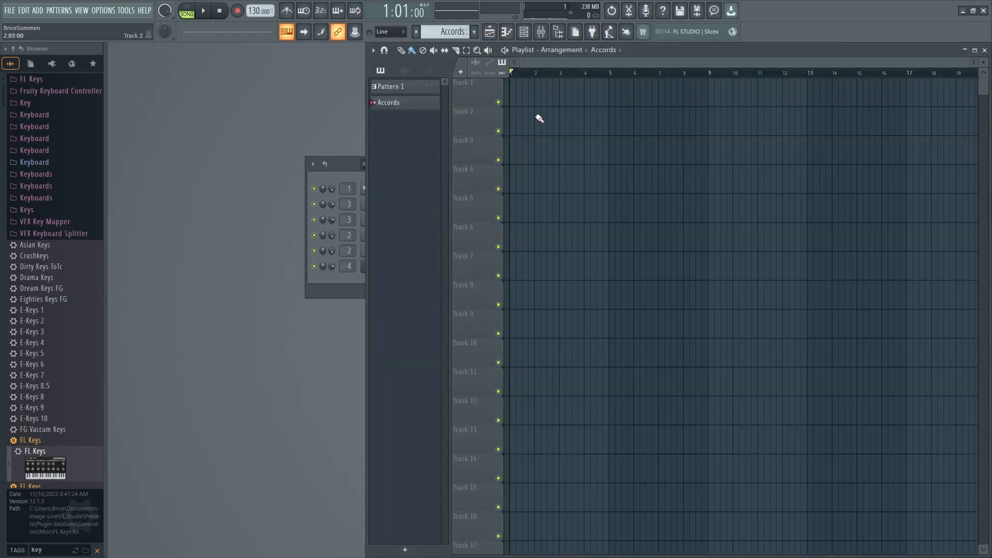
left_click_drag(397, 90, 511, 91)
left_click(579, 90)
left_click_drag(604, 93, 588, 94)
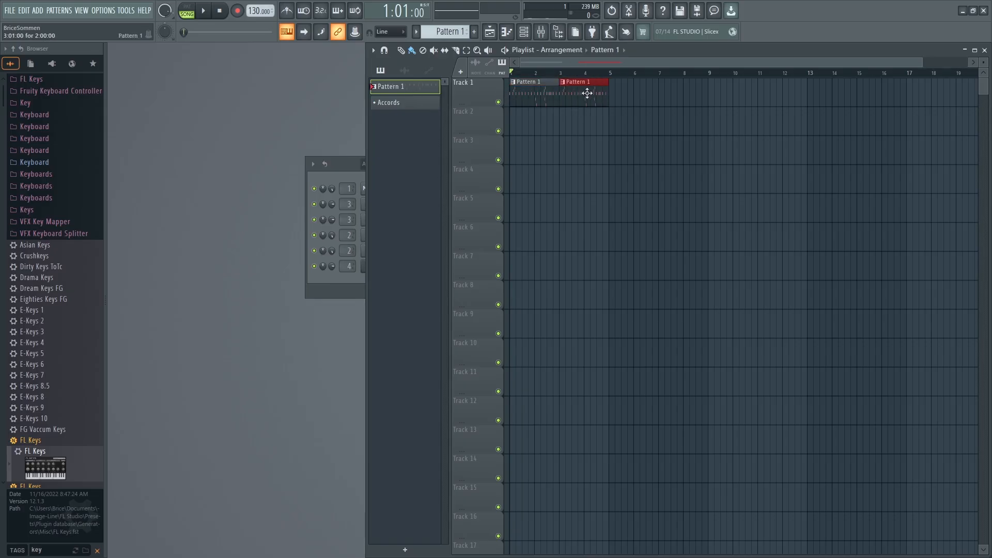
left_click(614, 93)
right_click(614, 93)
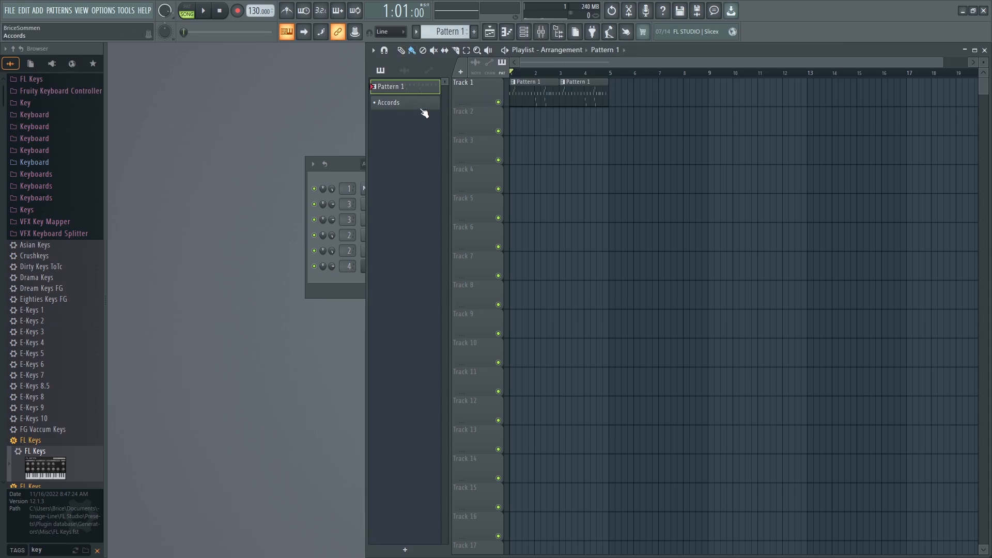
Select the Accords pattern, arm recording for notes and automation, and briefly test the song playback.
left_click(402, 105)
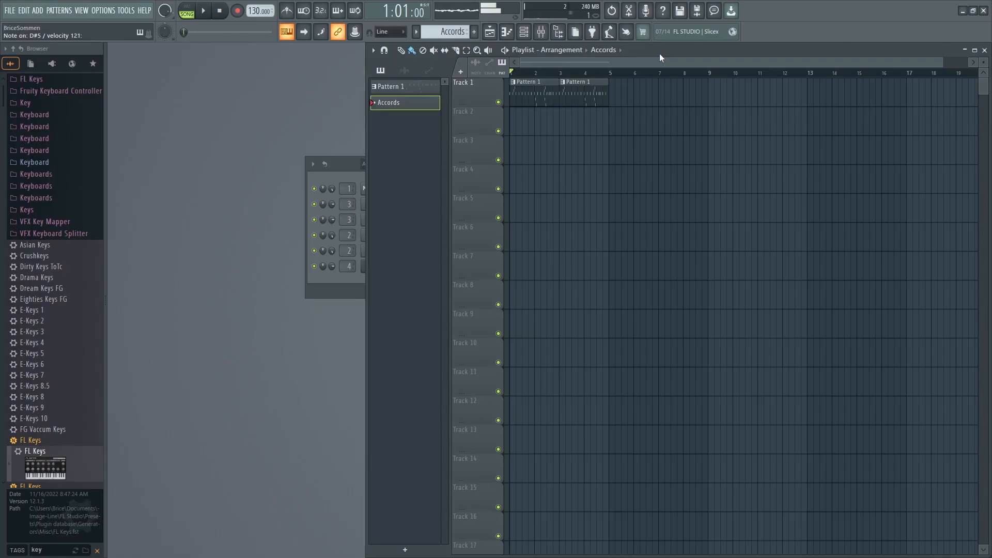
left_click(237, 12)
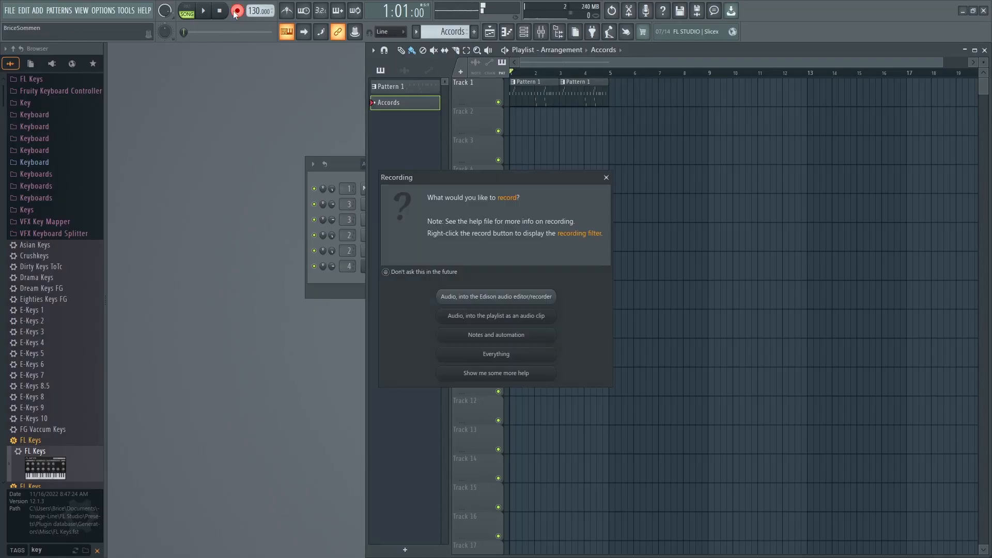
left_click(476, 337)
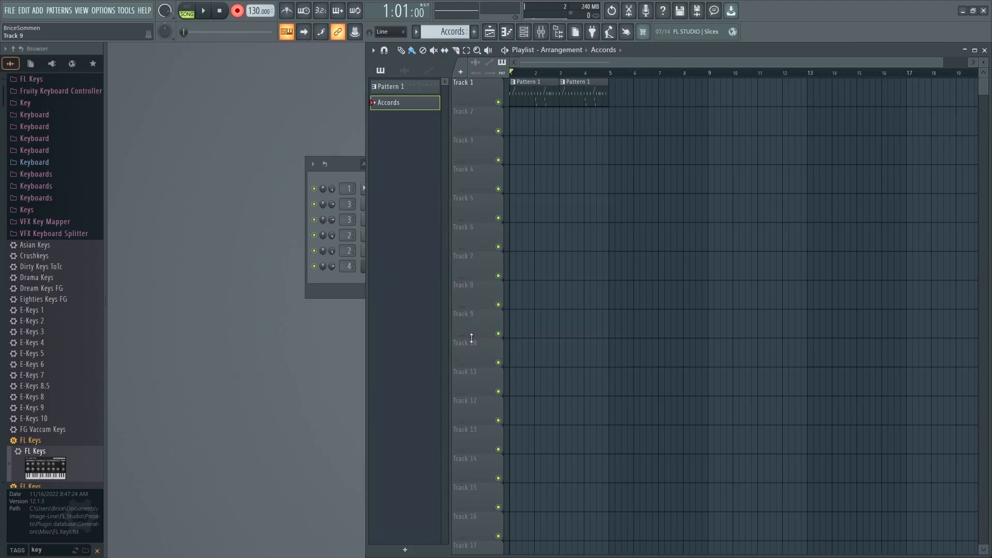
left_click(205, 12)
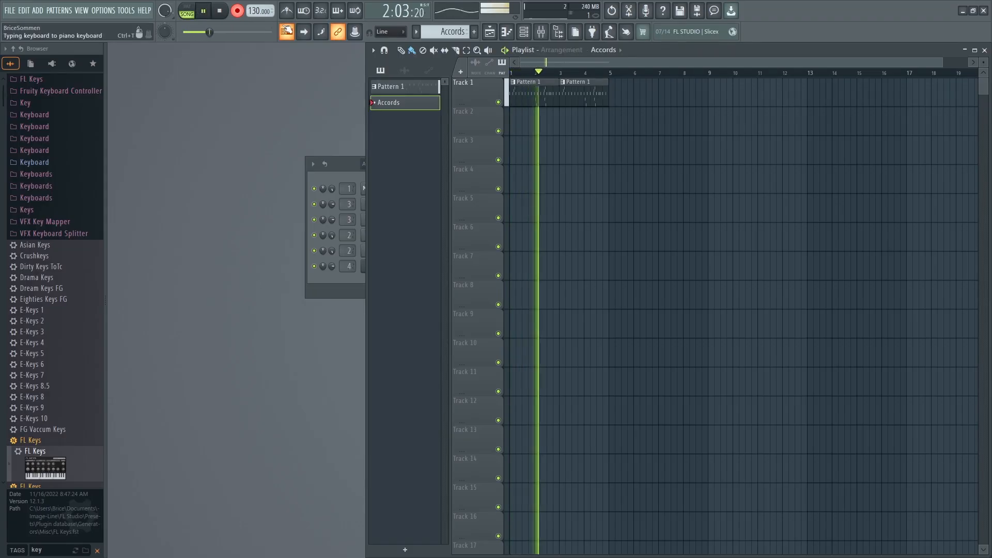
key("space")
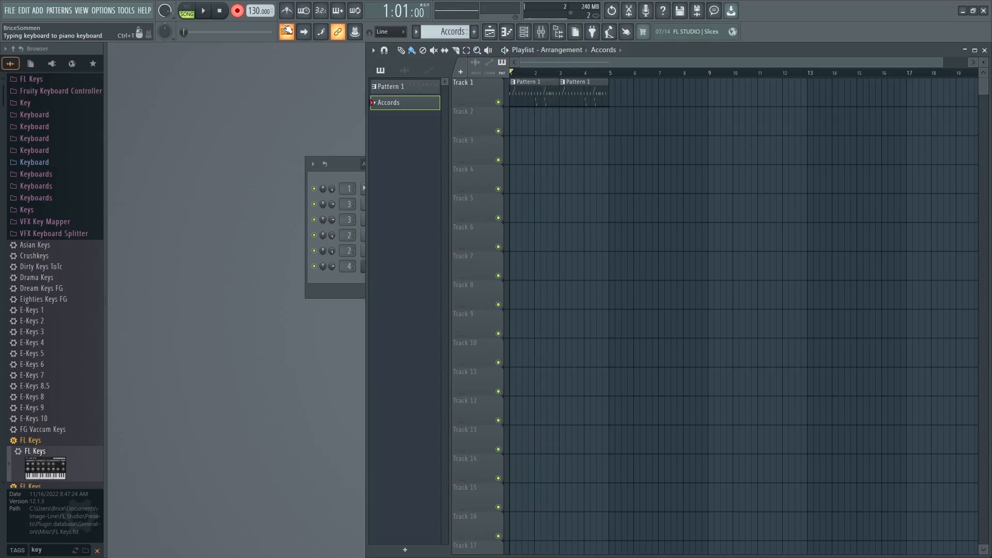
Select both Pattern 1 clips over bars 1 to 4 as the loop range and enable the countdown before recording.
left_click(469, 53)
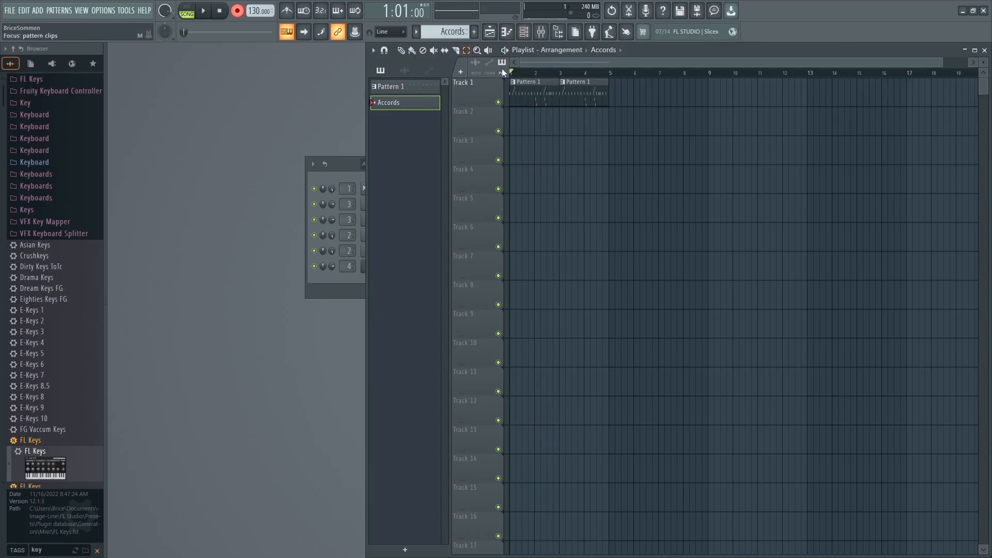
left_click_drag(512, 82, 609, 83)
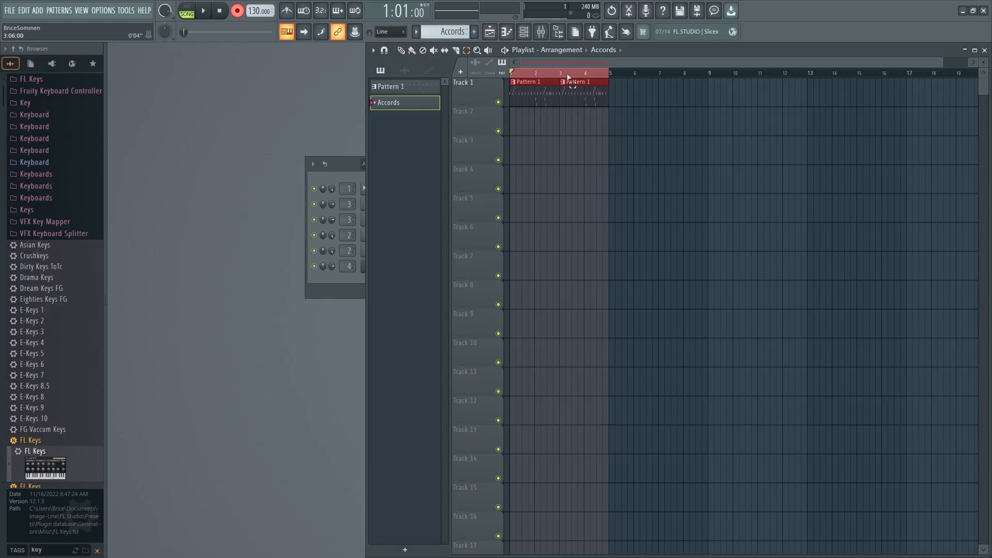
left_click(321, 14)
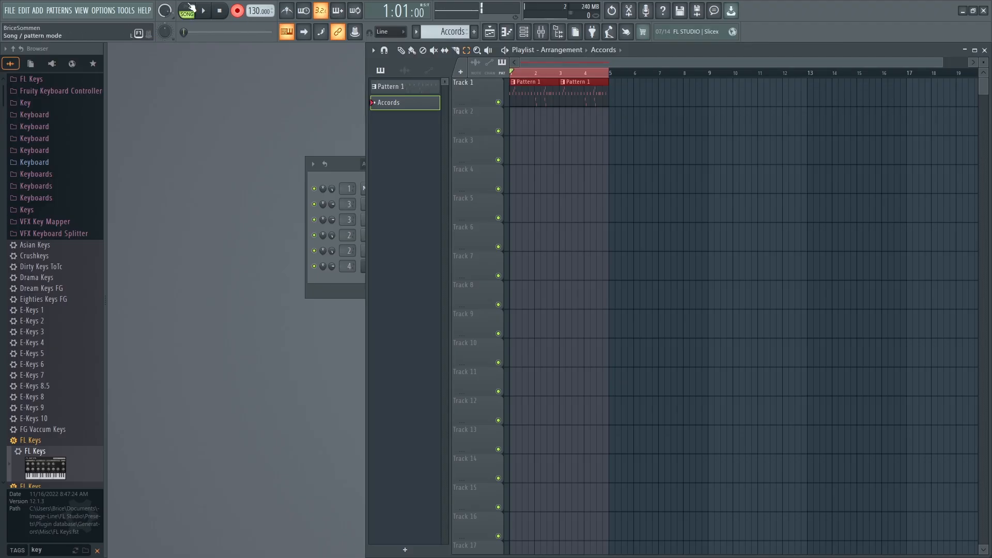
Record a melody with the Still Night channel into the Accords pattern over the four-bar loop and play it back.
left_click(206, 11)
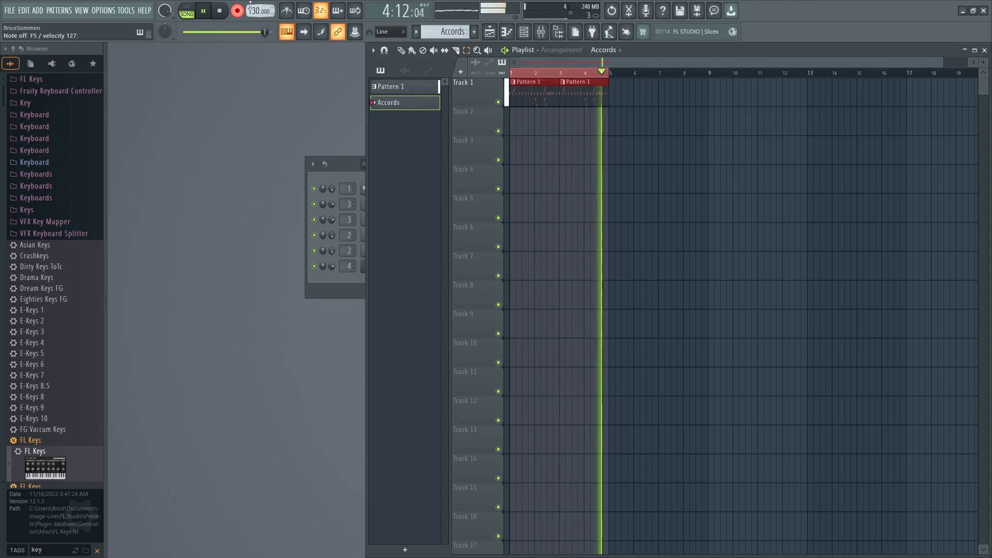
key("space")
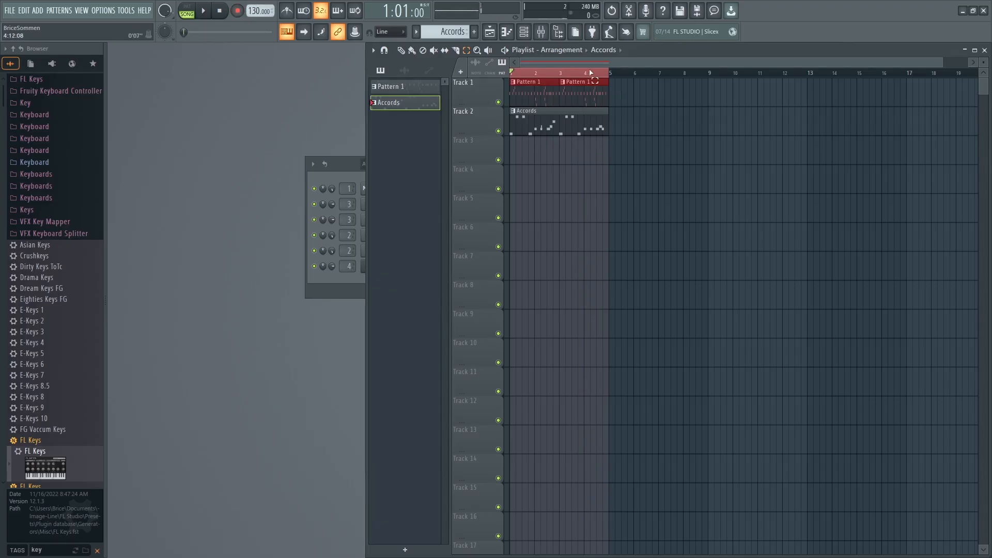
key("space")
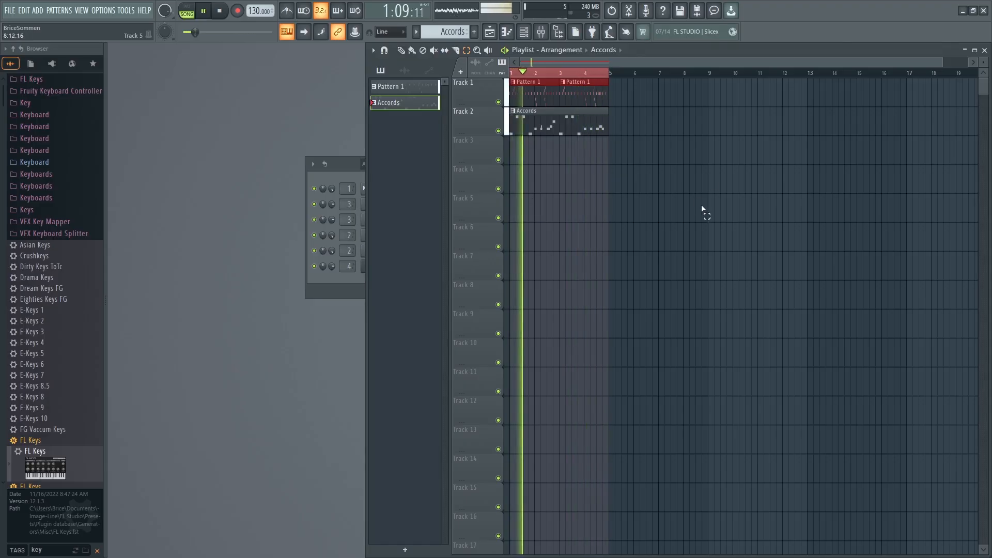
Close the playlist, search the browser for "keys", and add FL Keys as a new channel in the channel rack.
left_click(984, 50)
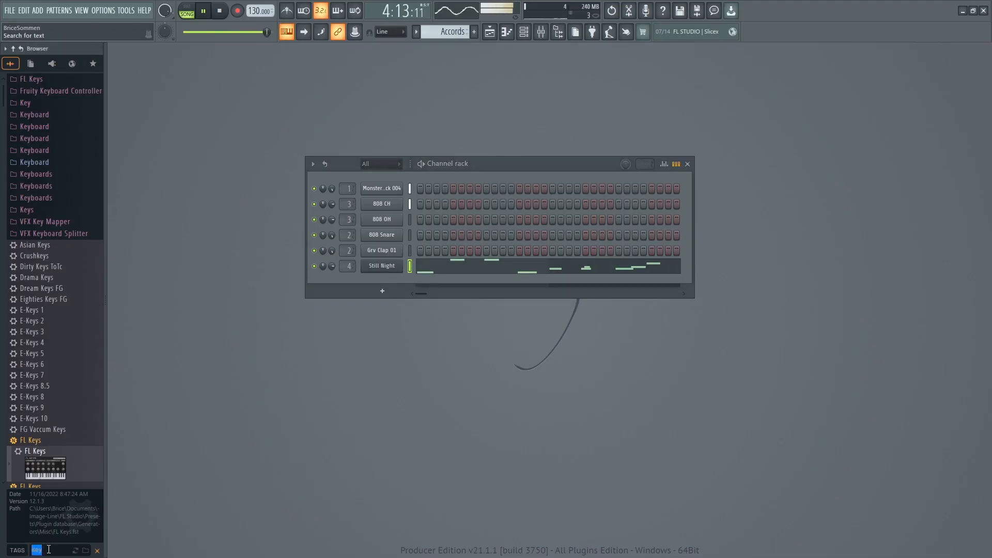
key("space")
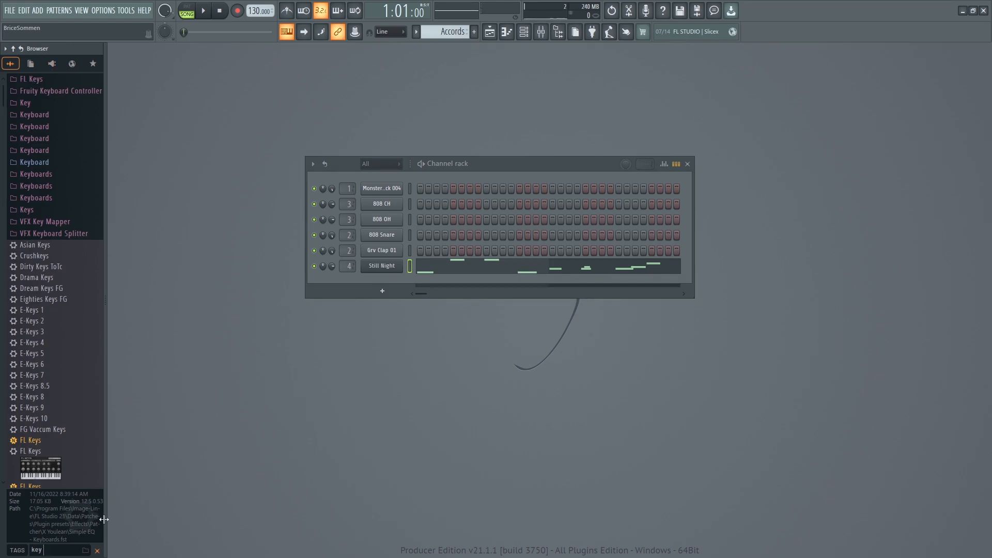
type("keys")
left_click_drag(41, 326, 378, 284)
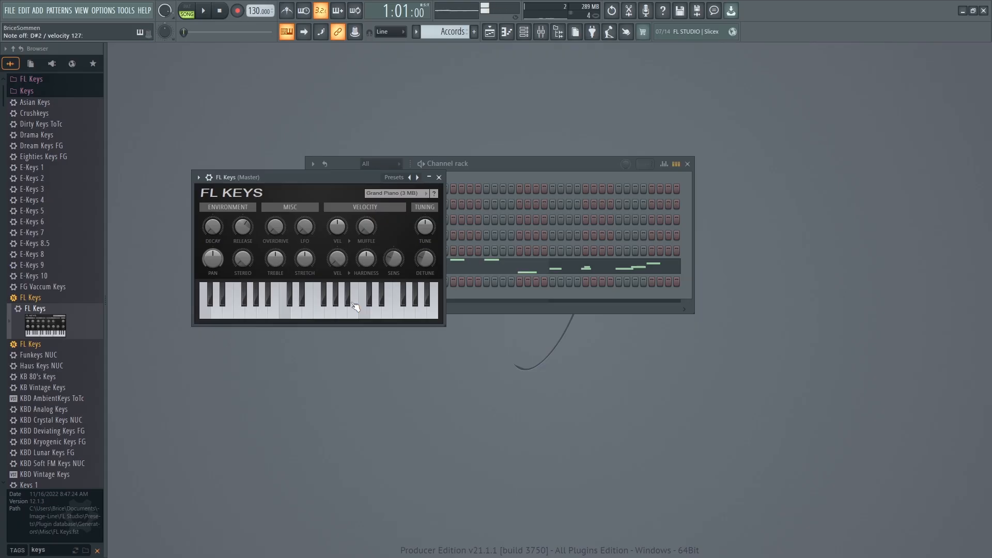
Arm recording for notes and automation and record an FL Keys part into the Accords pattern over the four-bar loop.
key("space")
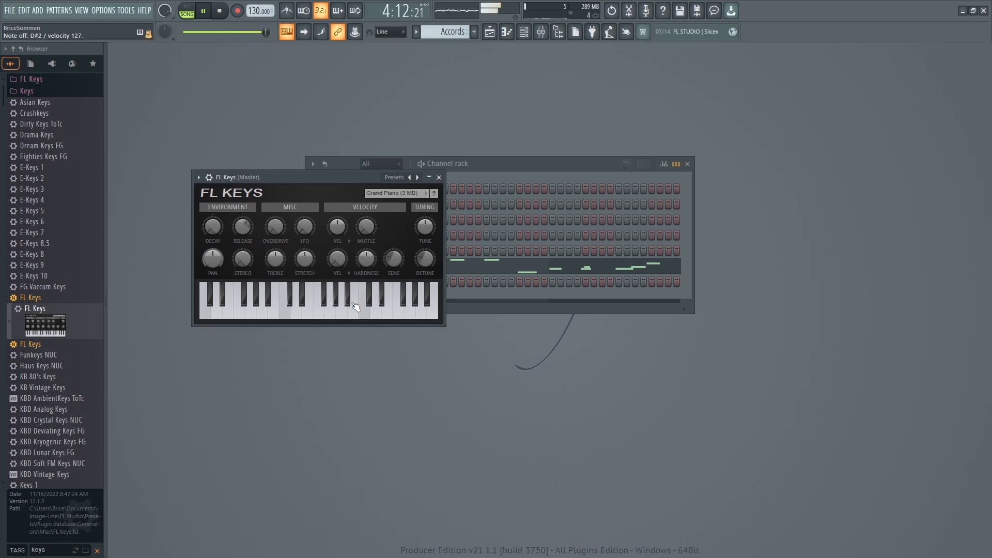
key("space")
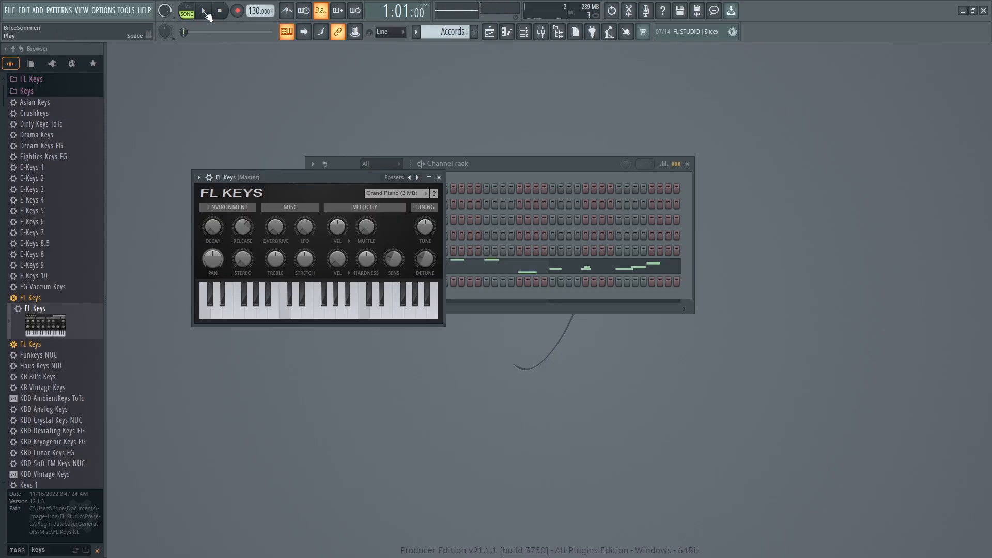
key("r")
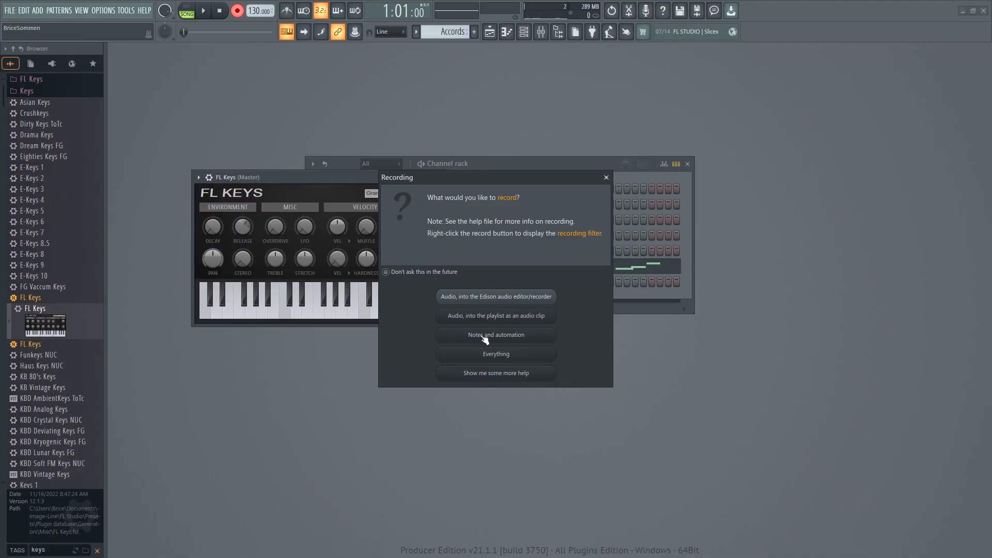
left_click(484, 336)
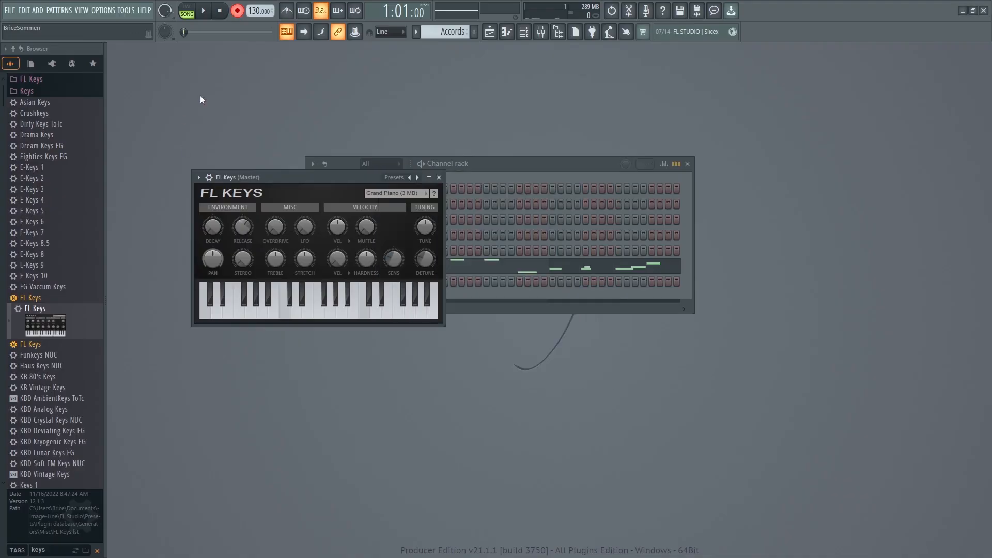
left_click(204, 12)
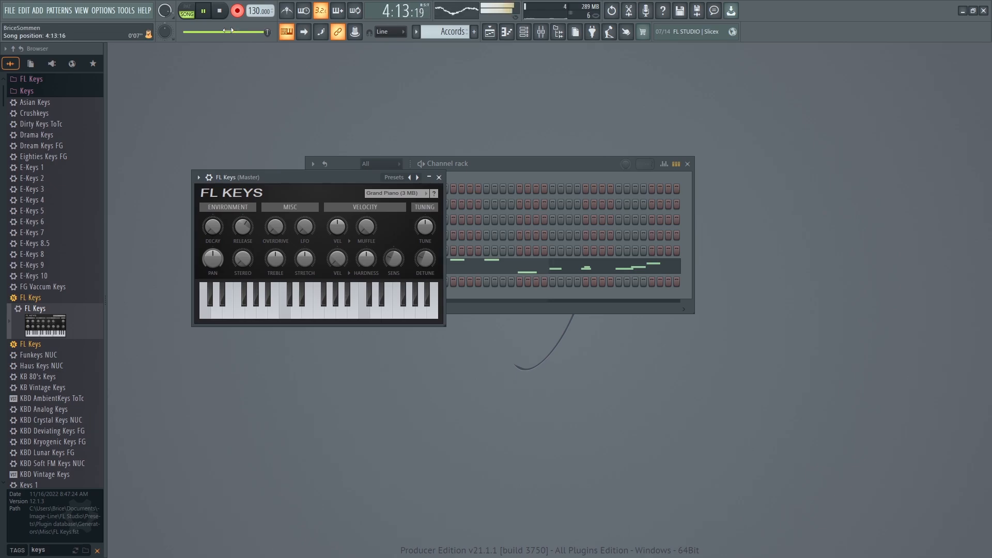
key("space")
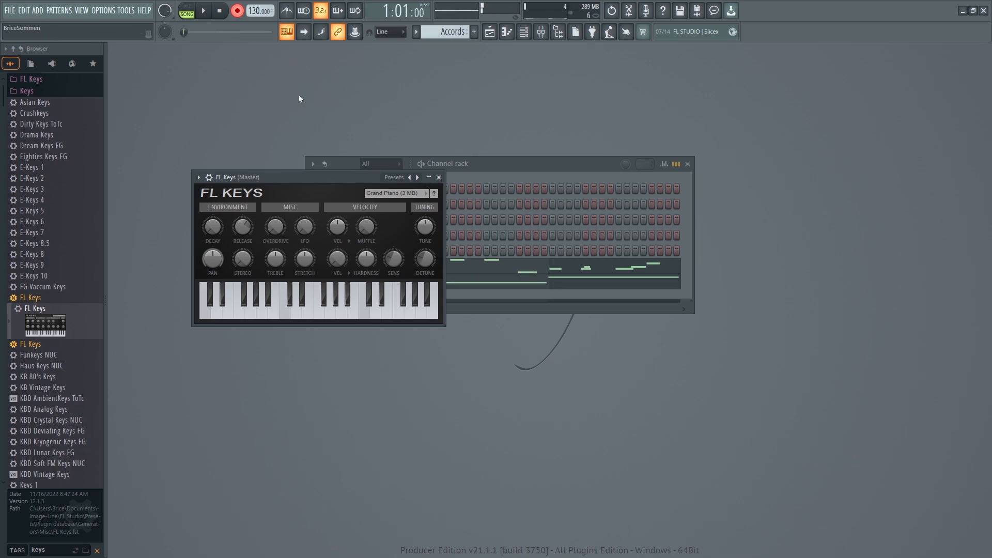
left_click(508, 164)
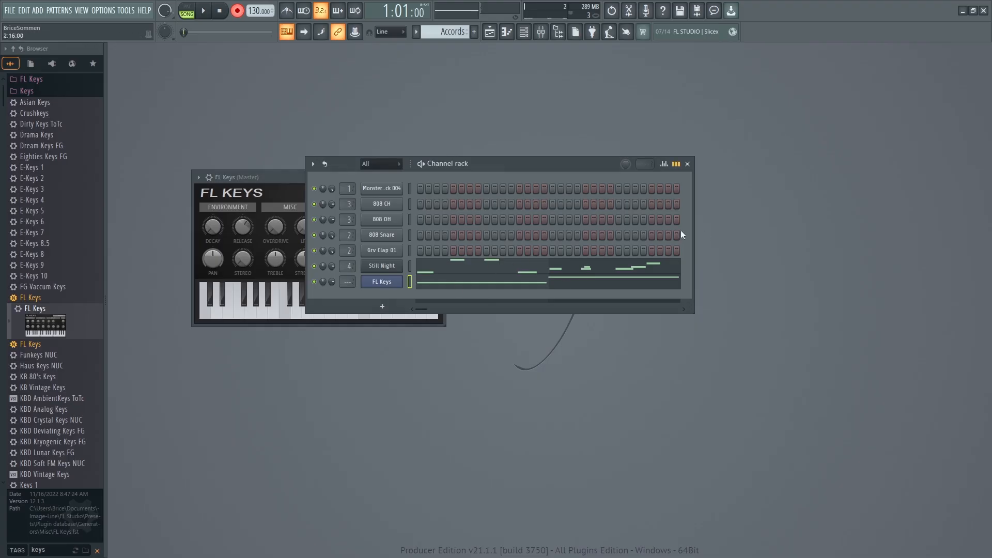
Disarm recording, play back the song with the recorded Accords clip in the playlist, and close the playlist.
left_click(238, 11)
key("space")
left_click(83, 11)
left_click(104, 27)
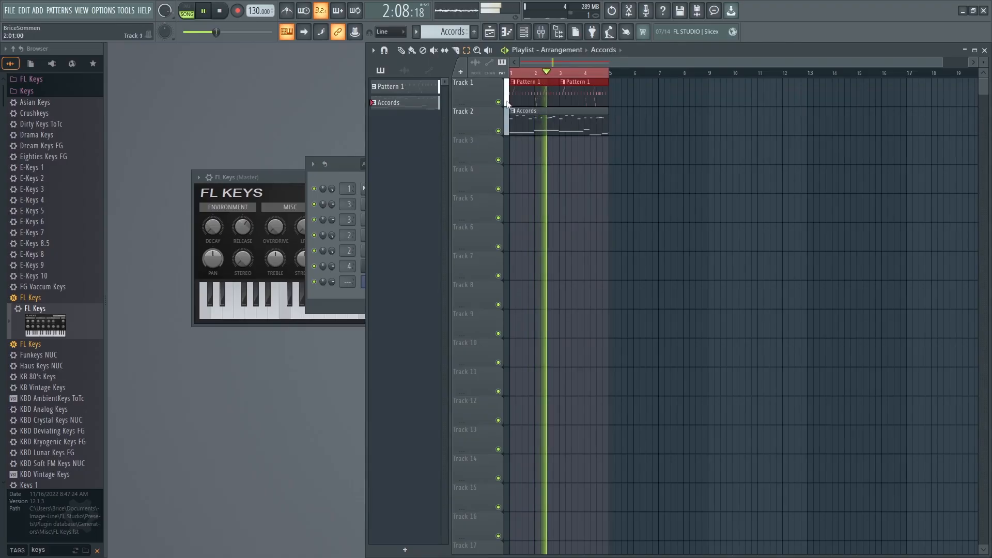
double_click(587, 117)
left_click(869, 84)
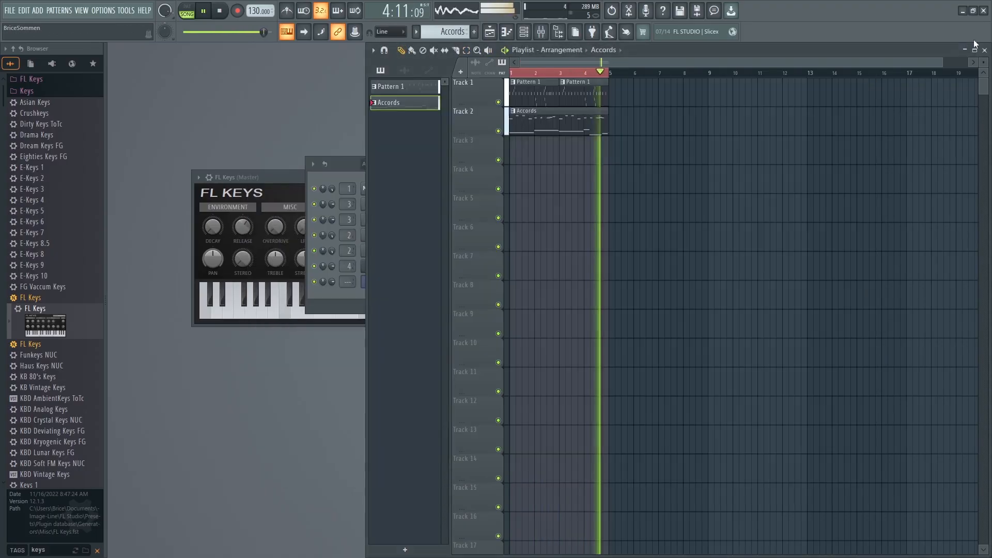
left_click(985, 50)
key("space")
In the FL Keys piano roll, delete the final F#2 note and extend the D#2 note to the end of bar 4.
left_click(495, 283)
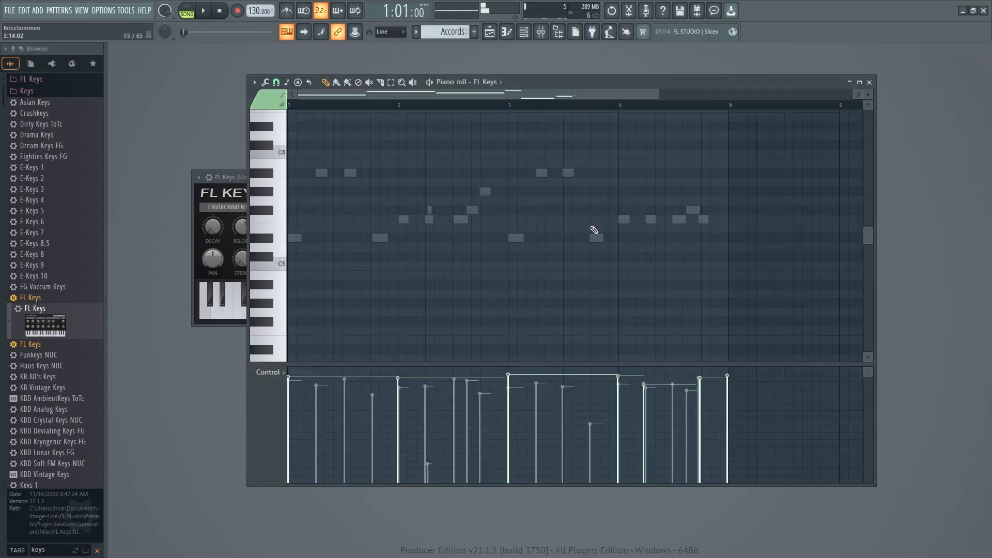
scroll(654, 262, "down", 10)
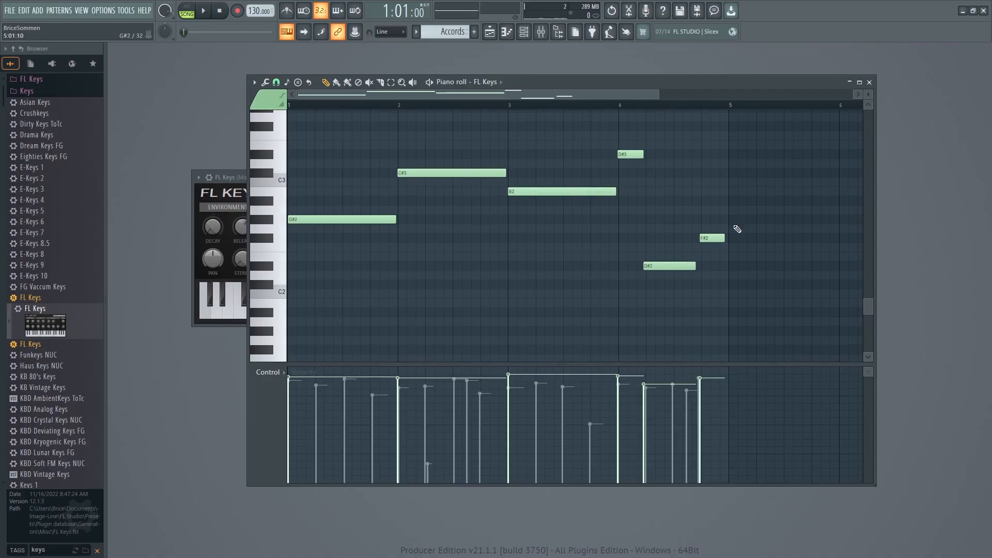
key("space")
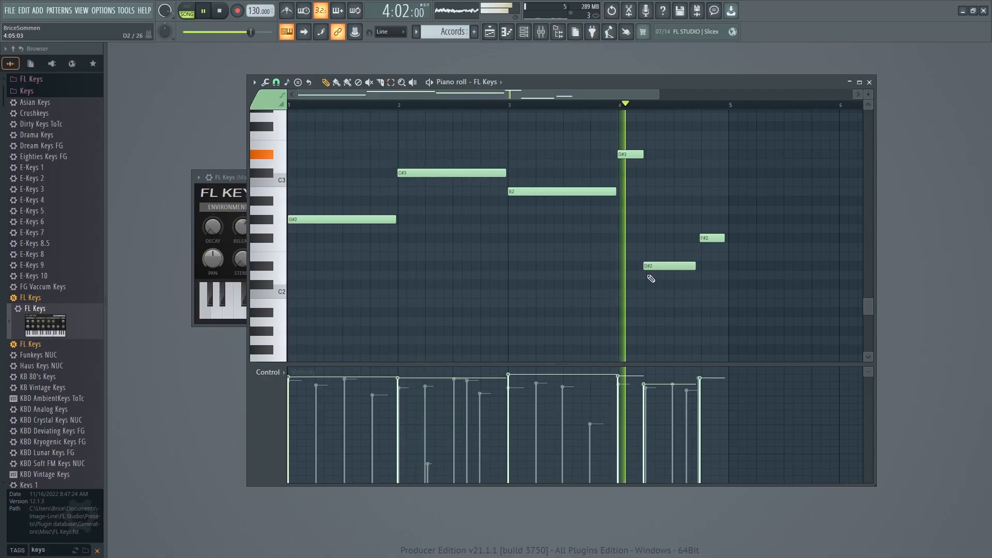
key("space")
right_click(709, 238)
key("space")
left_click_drag(695, 265, 726, 276)
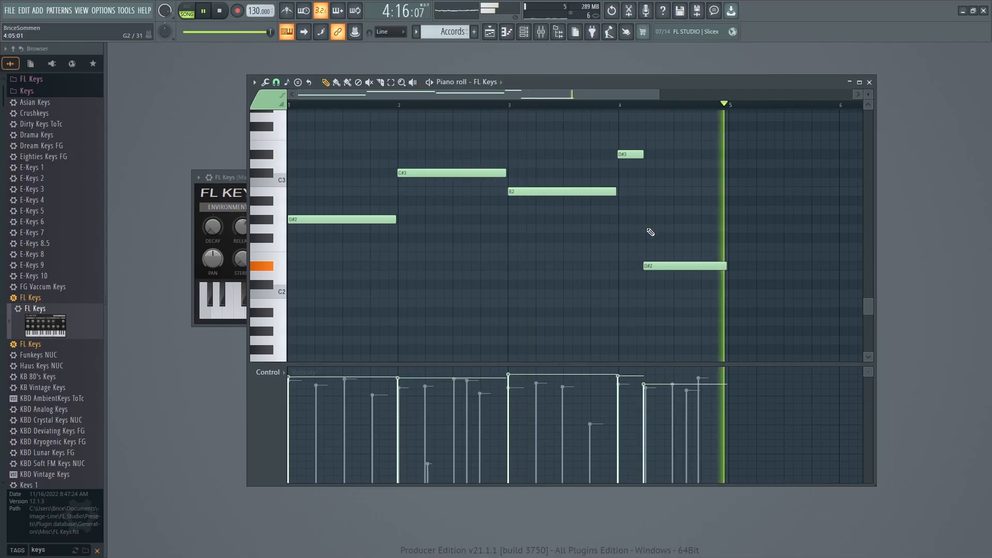
key("space")
Select all five FL Keys notes and apply Quick quantize to them.
key("e")
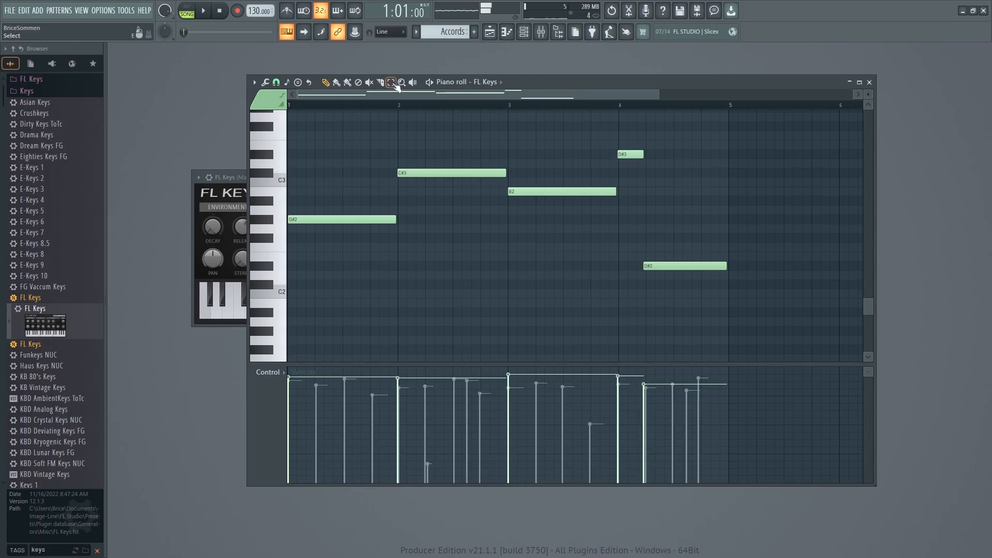
left_click_drag(357, 146, 679, 331)
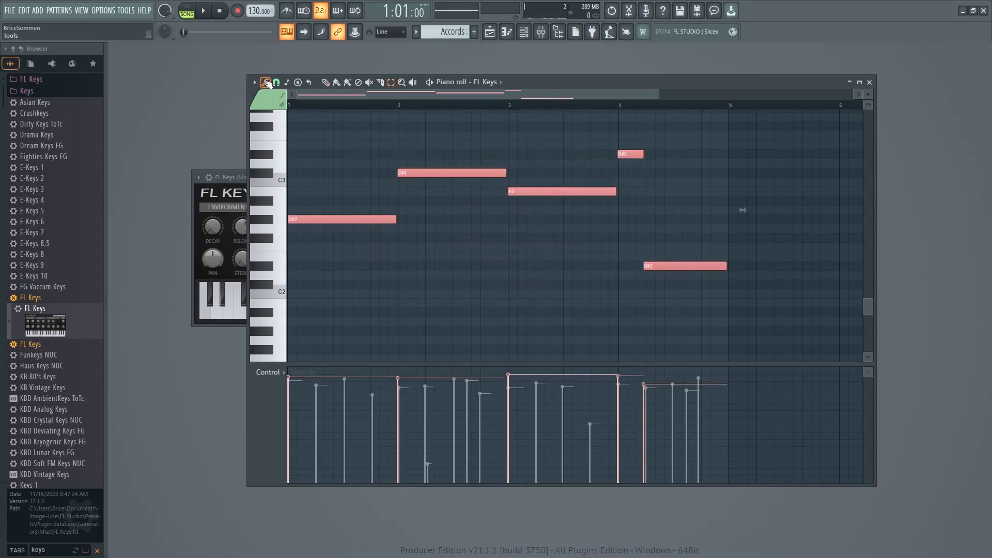
left_click(323, 129)
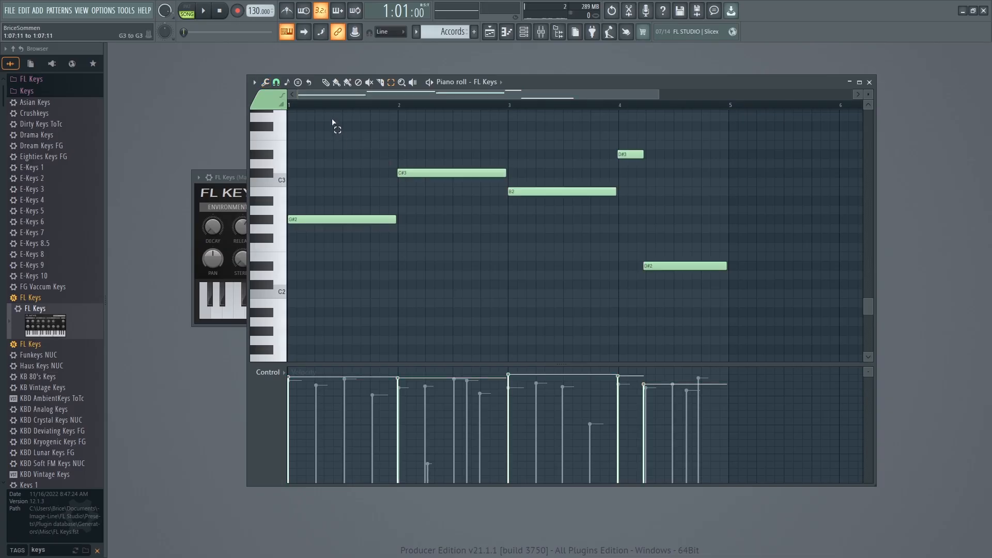
left_click_drag(340, 112, 645, 300)
left_click(265, 83)
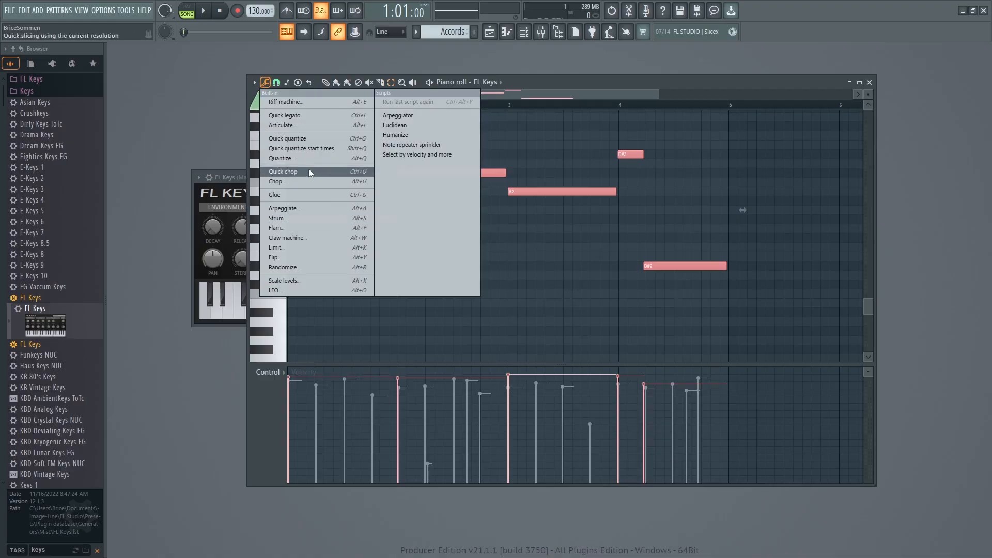
left_click(299, 138)
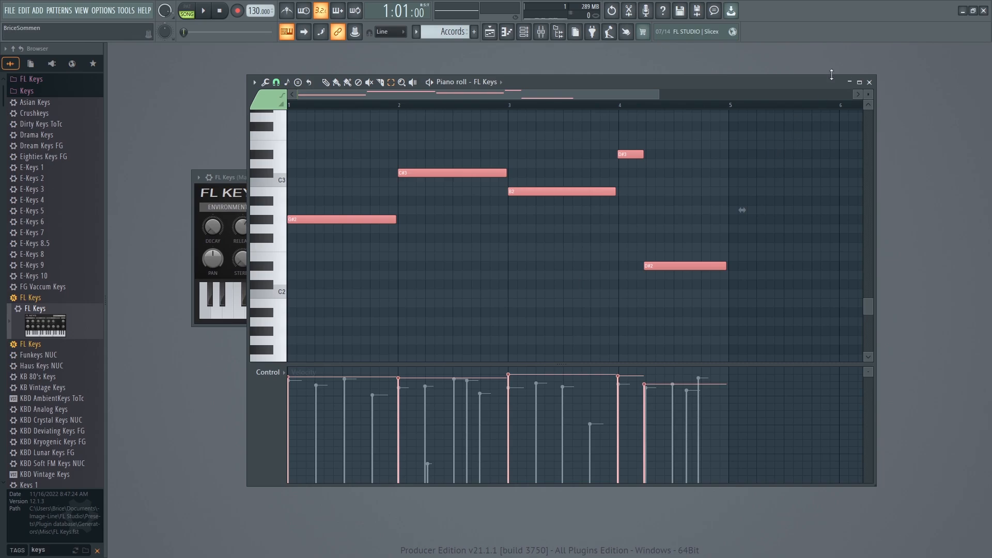
Set the piano roll snap to Main and quick quantize the selected FL Keys notes again.
left_click_drag(659, 95, 633, 95)
left_click(276, 82)
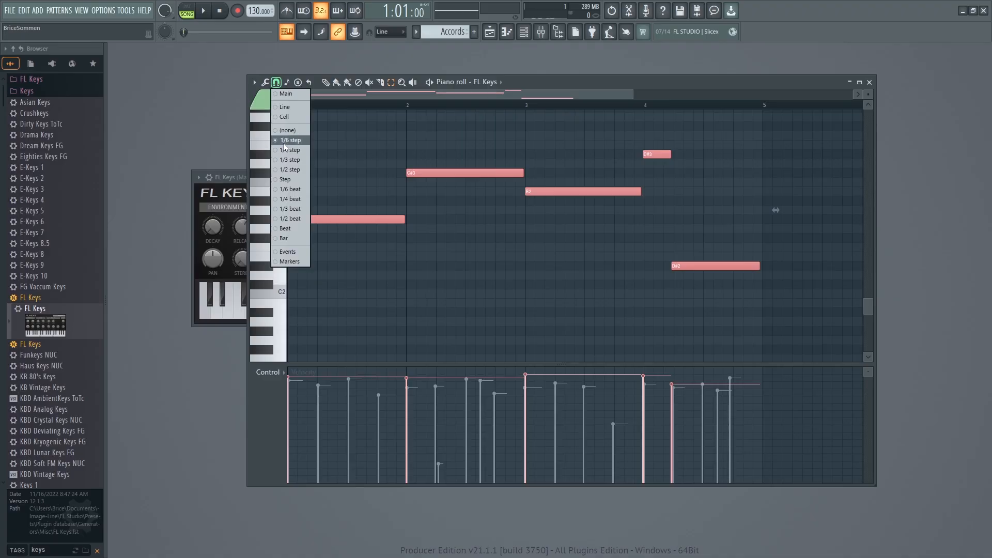
left_click(281, 109)
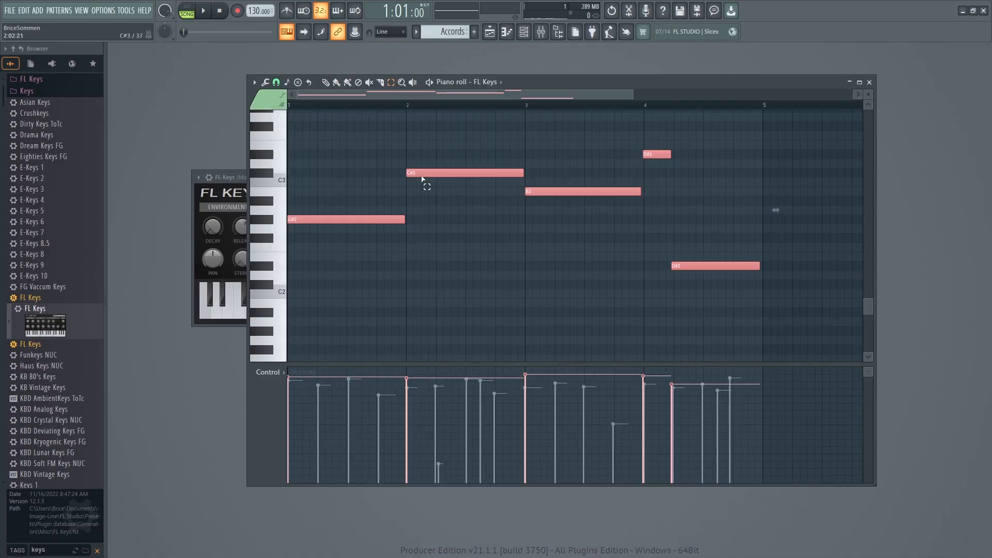
left_click(265, 82)
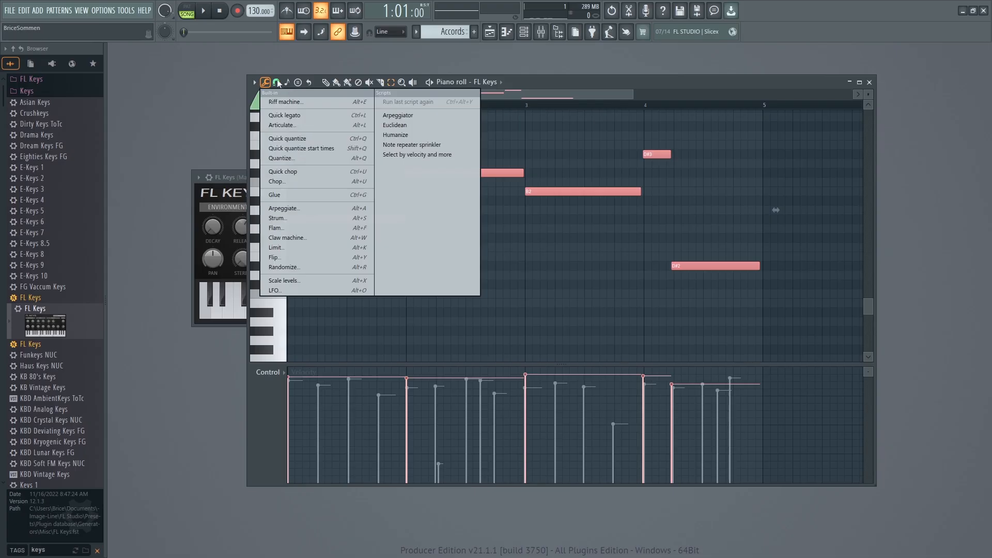
left_click(547, 92)
left_click(264, 83)
left_click(275, 84)
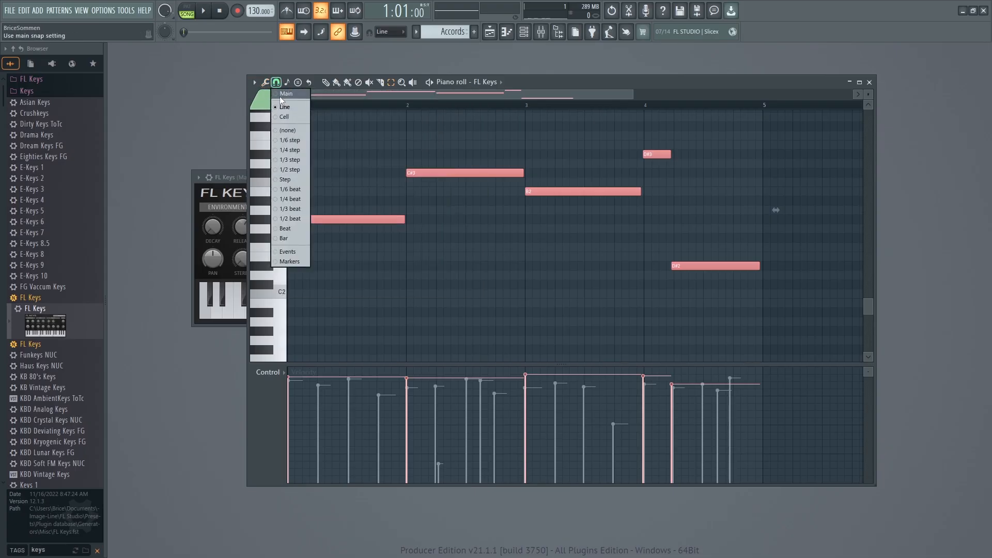
left_click(279, 97)
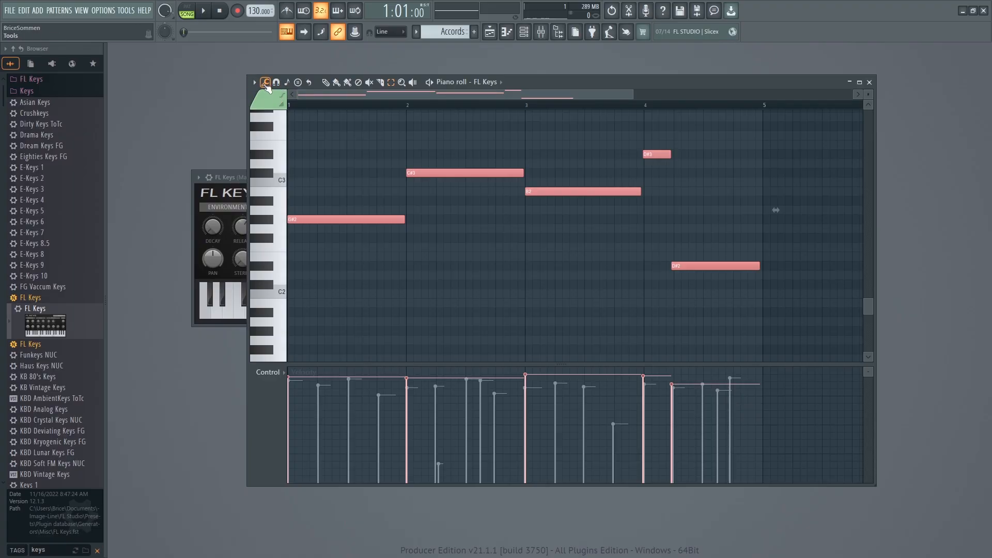
left_click(265, 82)
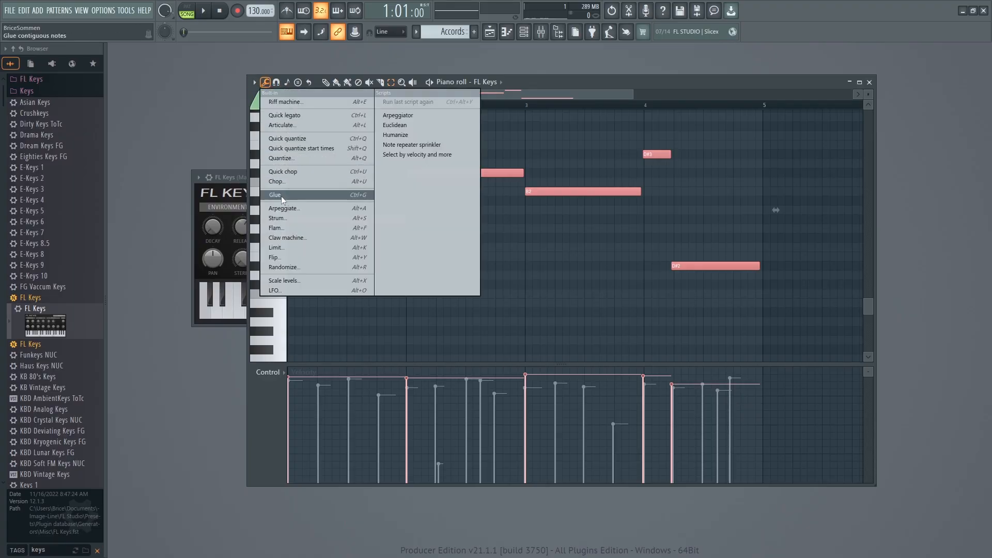
left_click(287, 138)
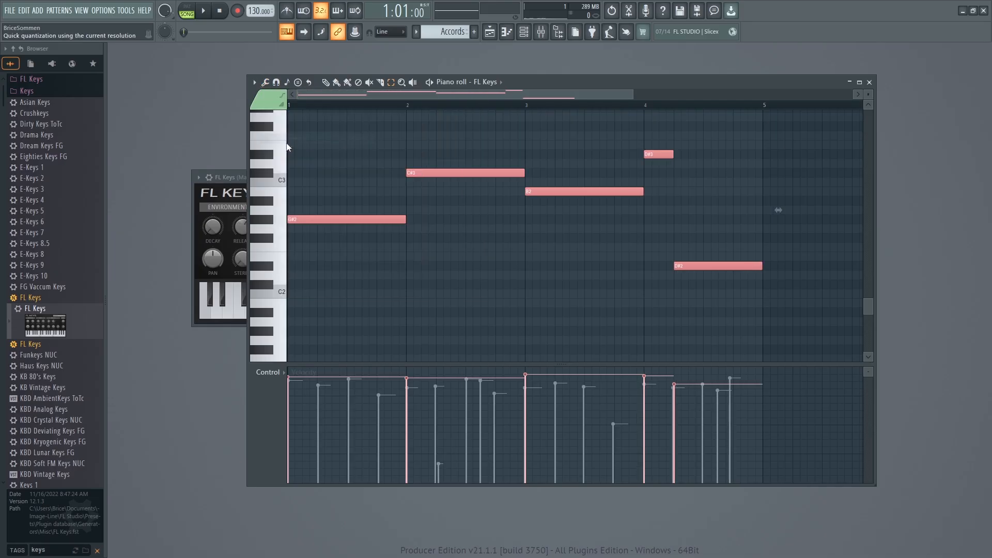
Deselect the quantized notes, play them back, and close the piano roll.
left_click(331, 174)
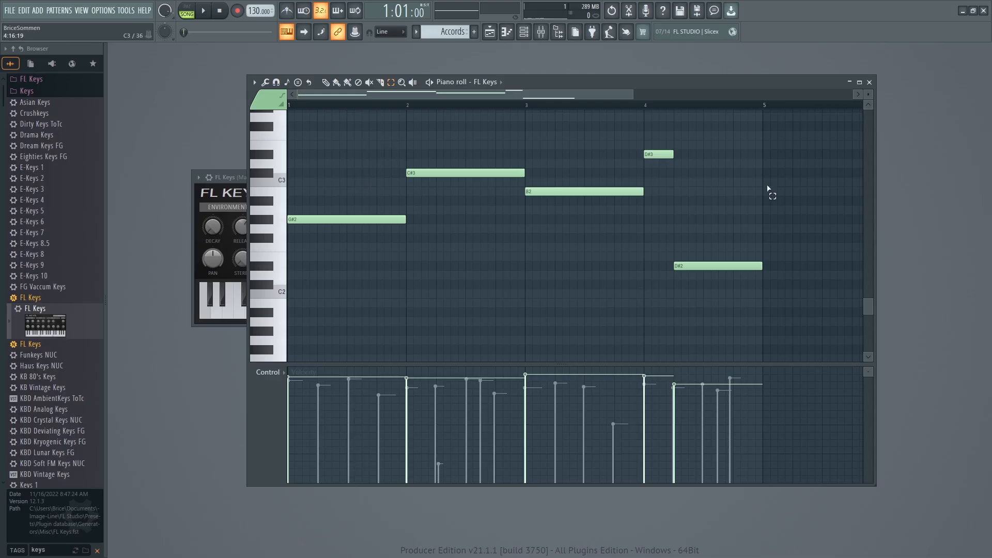
key("space")
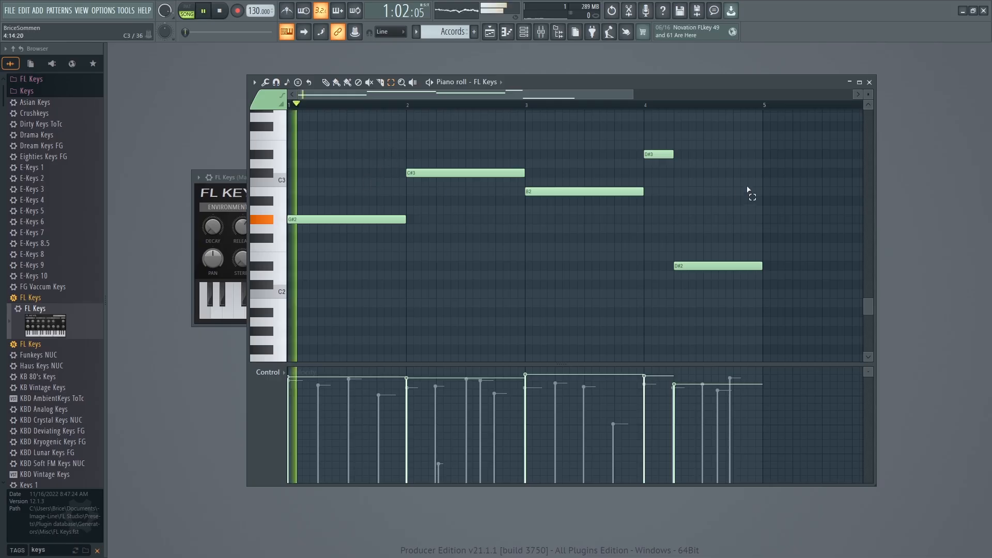
left_click(870, 82)
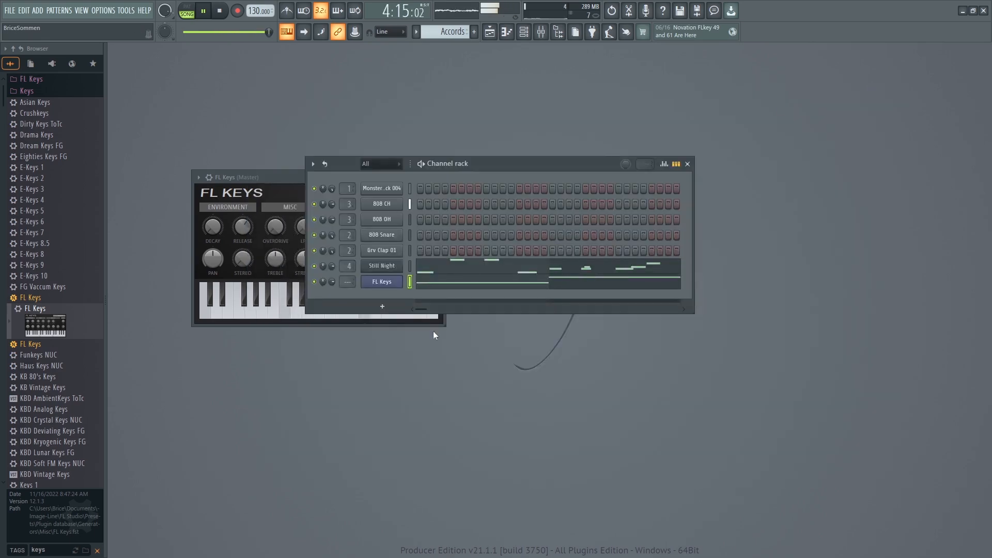
key("space")
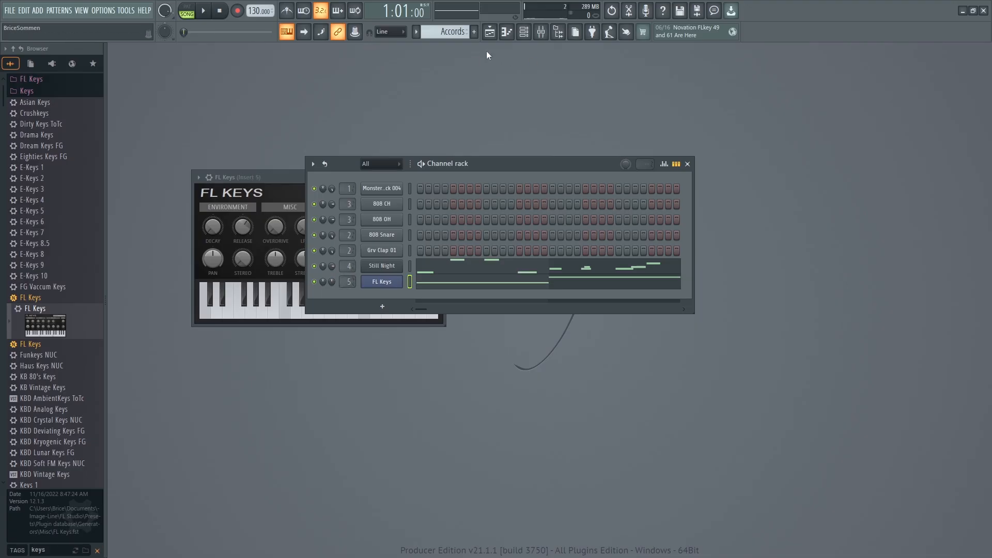
Open the mixer and load Fruity Reeverb 2 into the first effect slot of Insert 5.
left_click(540, 32)
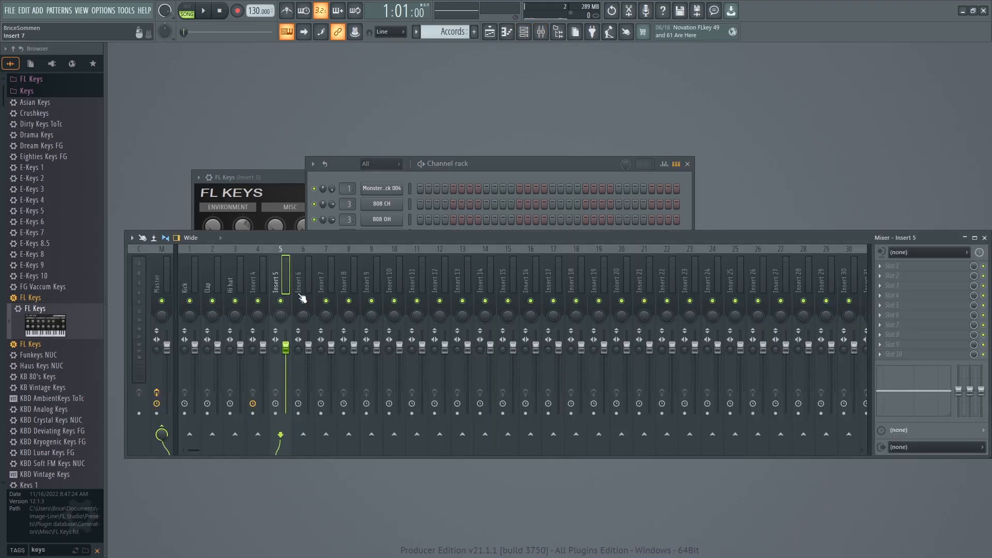
left_click(892, 265)
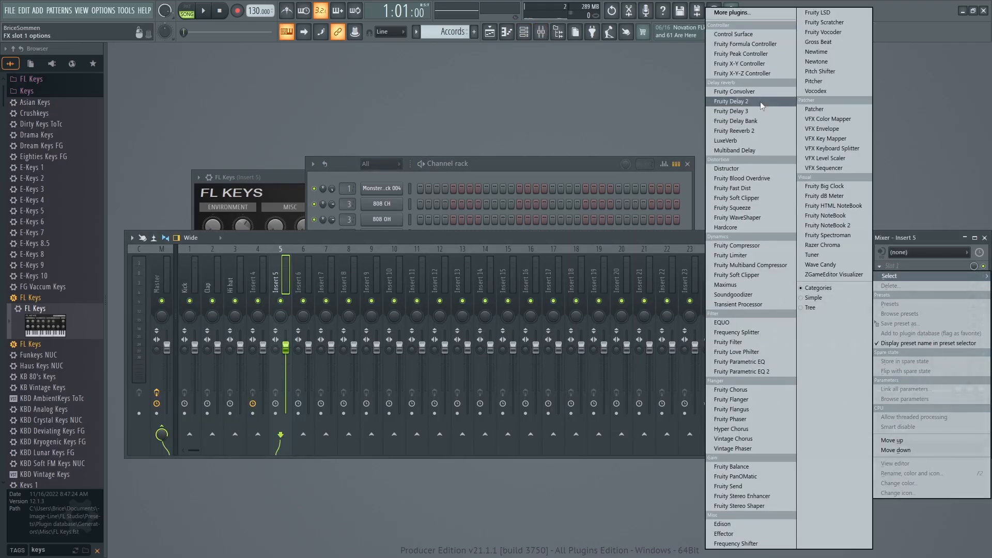
left_click(759, 131)
During playback, set the Fruity Reeverb 2 wet level to maximum and its dry level to about halfway, and return to the channel rack.
key("space")
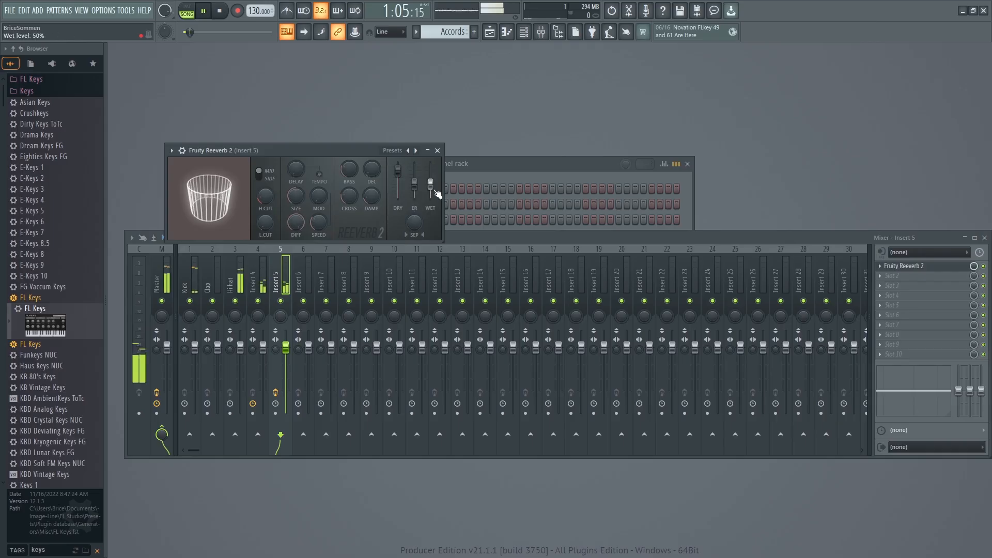
left_click_drag(398, 170, 398, 197)
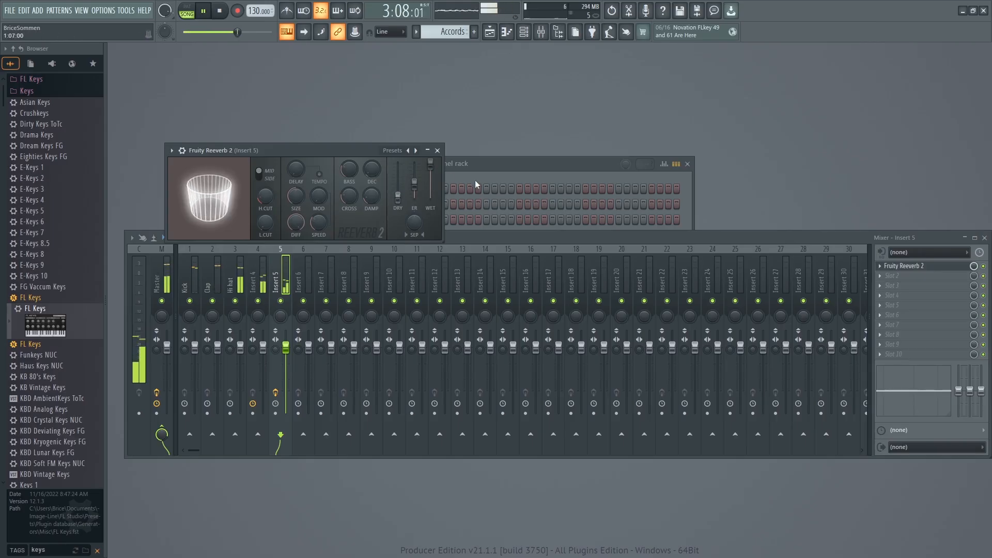
left_click_drag(328, 148, 371, 91)
left_click_drag(441, 140, 440, 125)
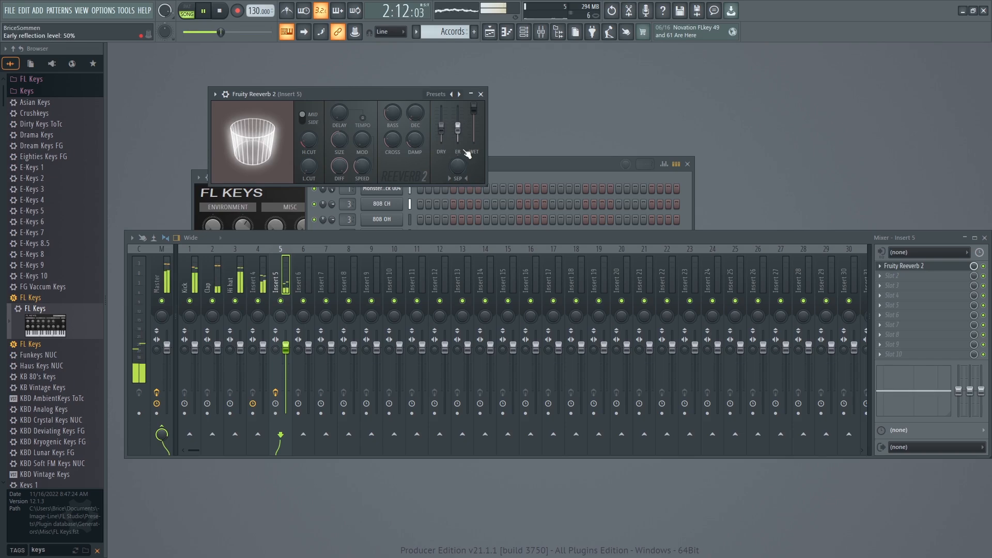
left_click(505, 163)
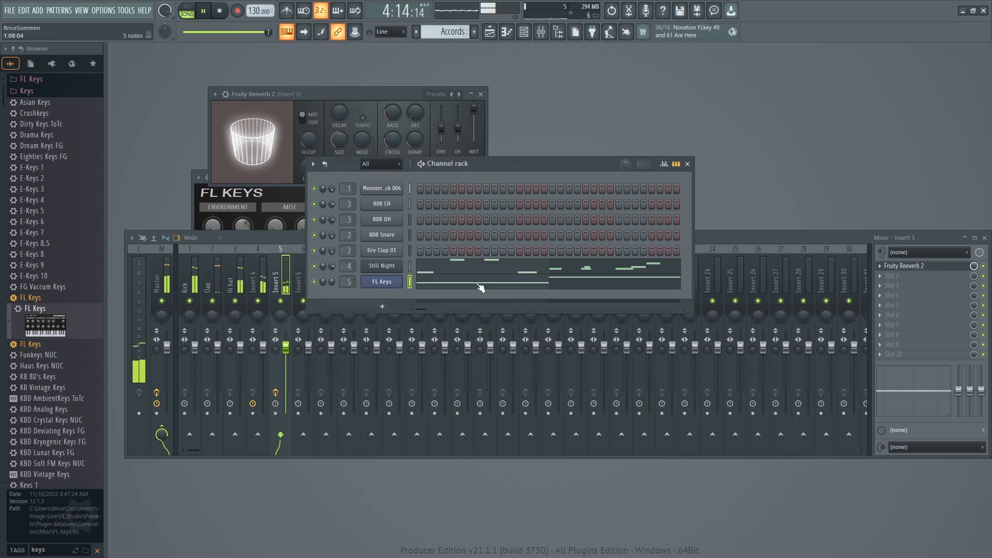
Stop playback and close the Fruity Reeverb 2 window.
key("space")
left_click(372, 97)
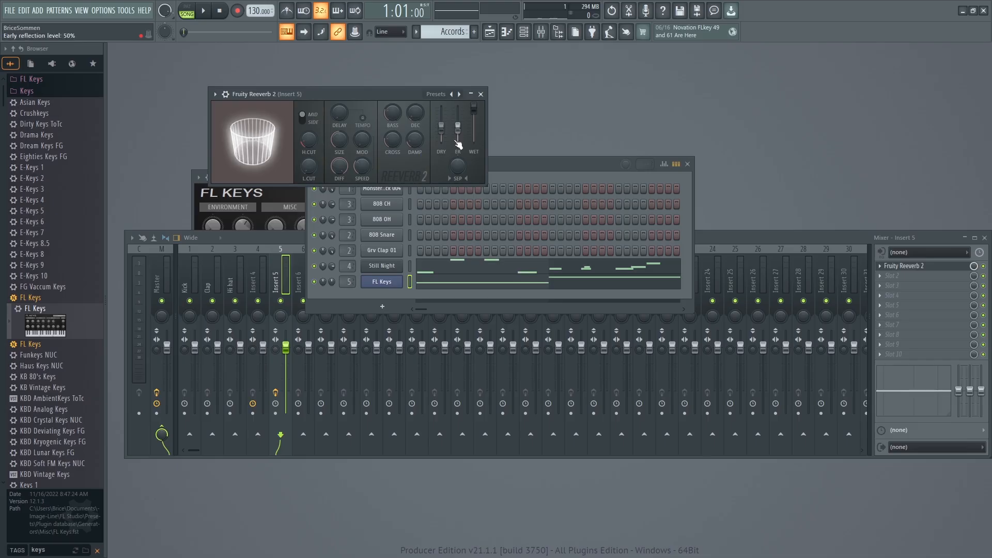
left_click(488, 94)
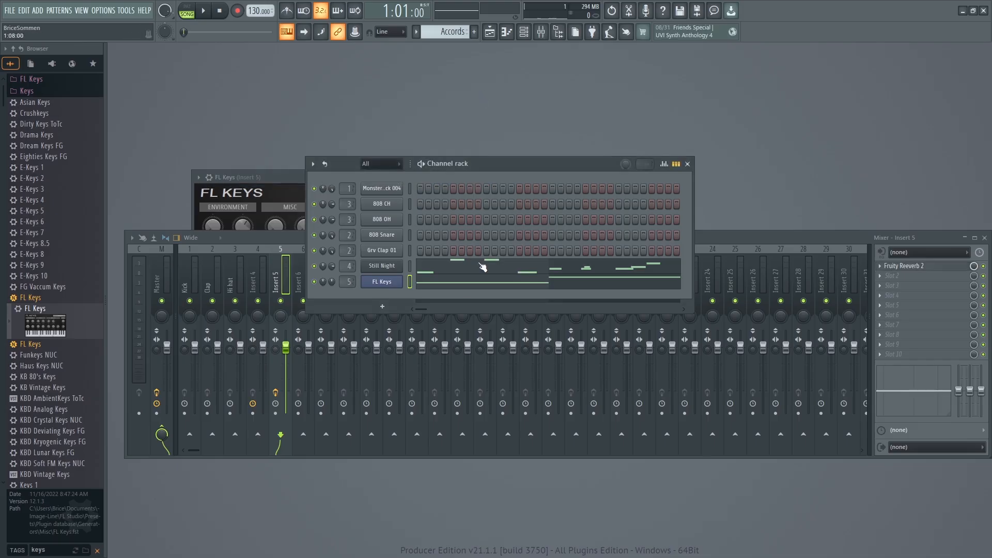
Play the song while viewing the FL Keys notes in the piano roll, and return to the channel rack.
key("space")
left_click(462, 283)
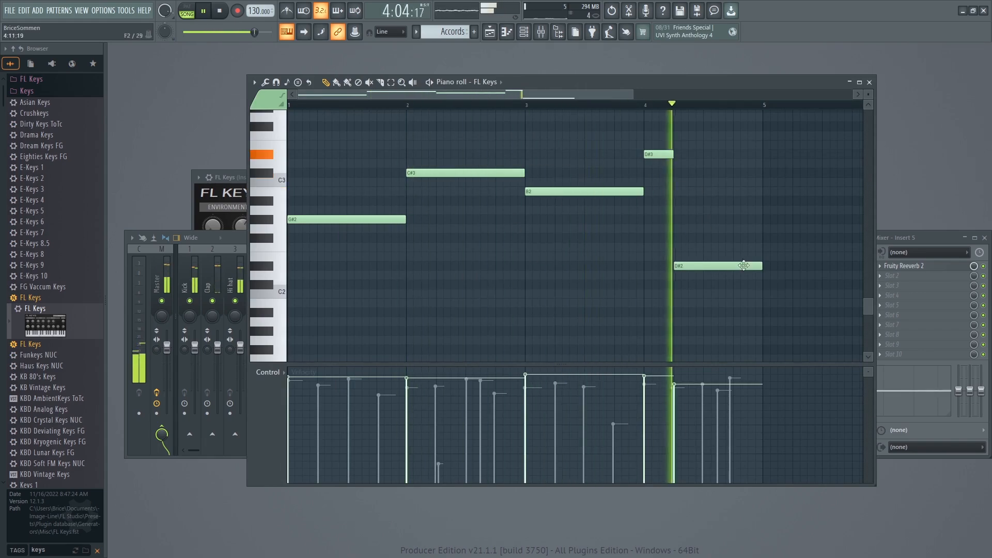
left_click(869, 82)
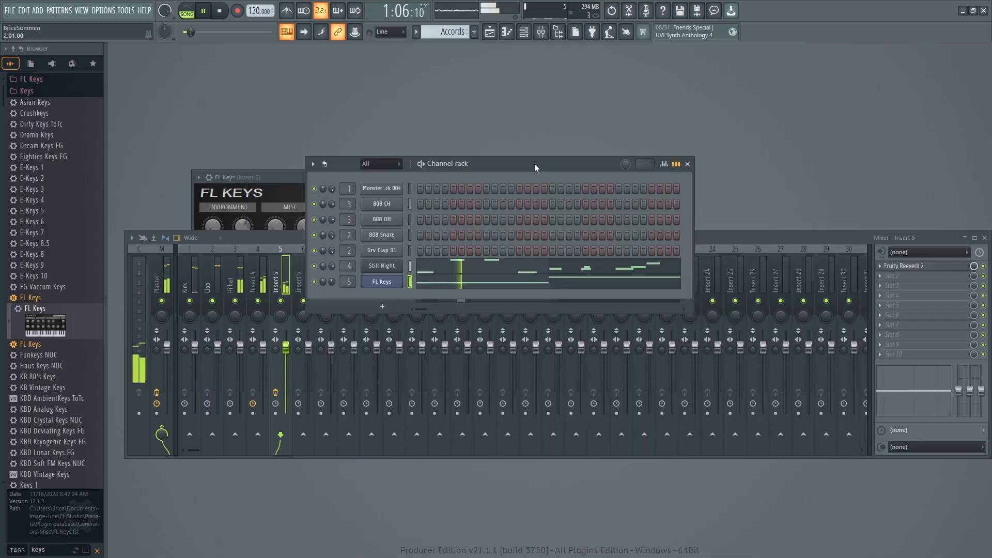
key("space")
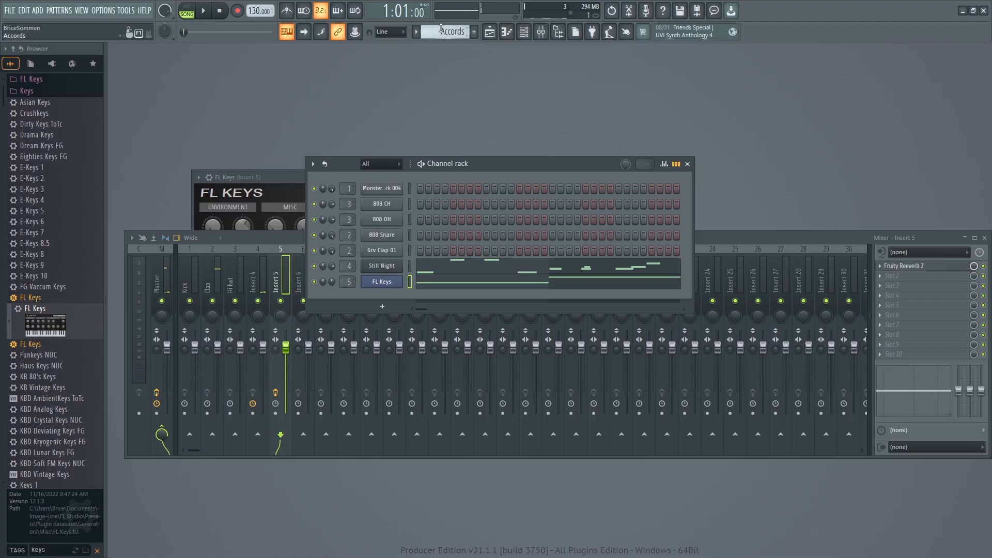
Cut the FL Keys notes from the Accords pattern and paste them onto the FL Keys channel in Pattern 3.
scroll(455, 30, "up", 4)
left_click_drag(510, 164, 505, 150)
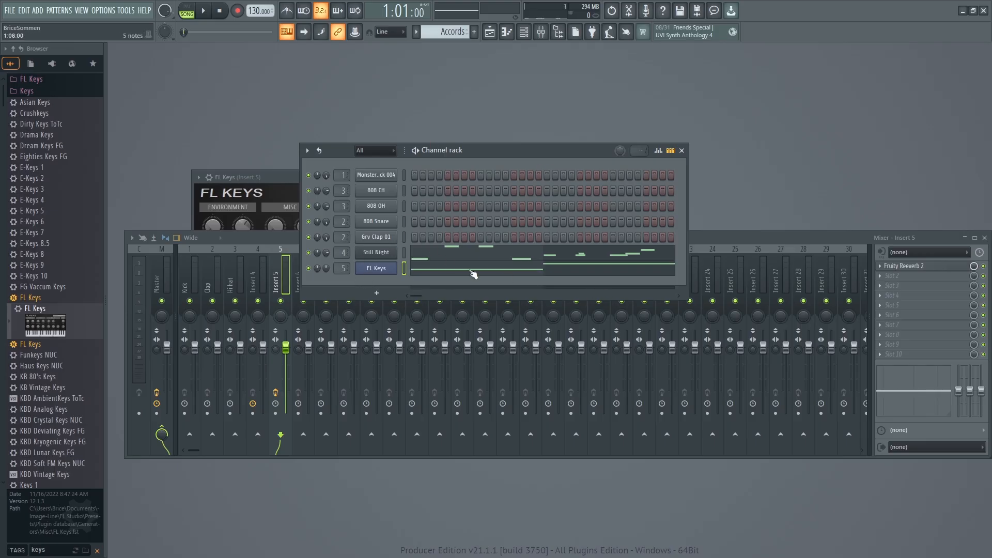
right_click(382, 270)
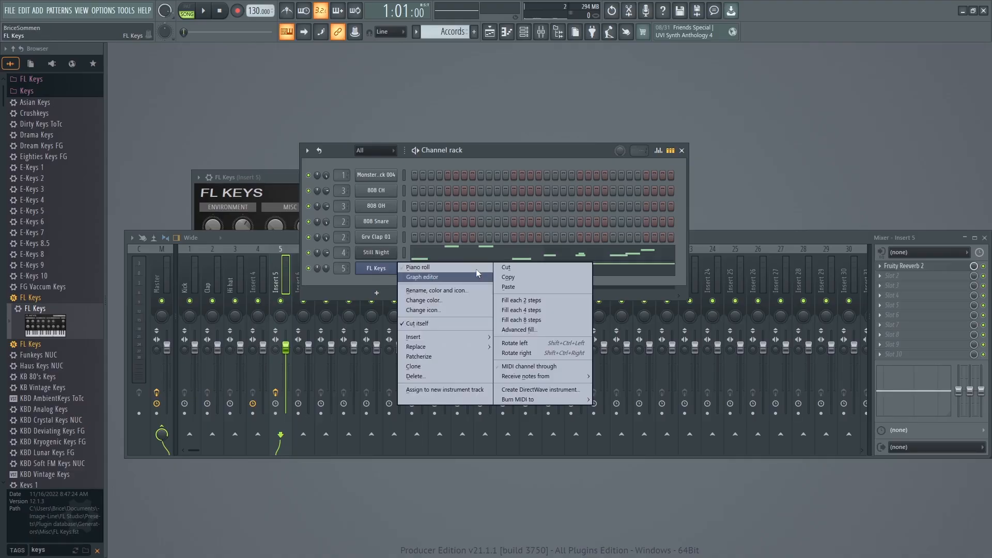
left_click(506, 269)
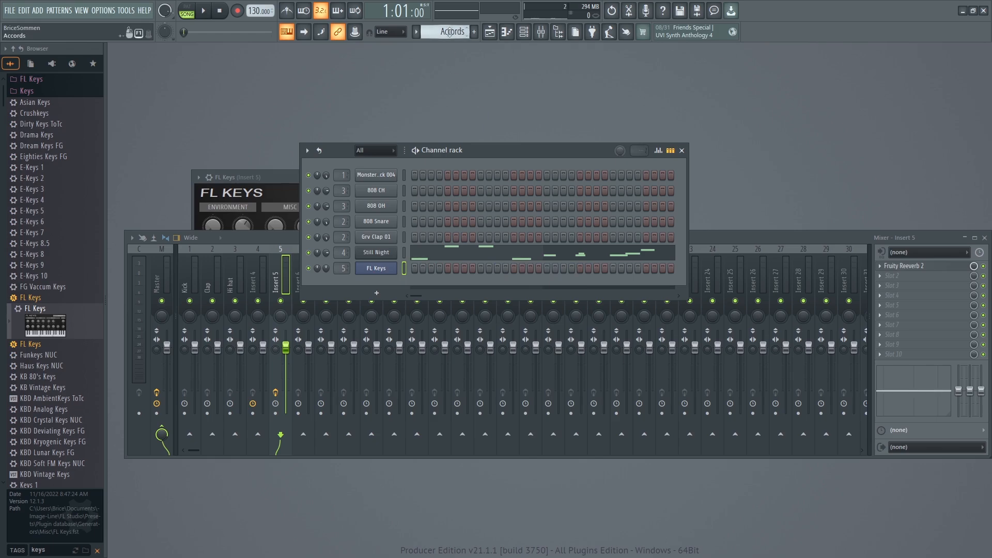
scroll(449, 32, "down", 1)
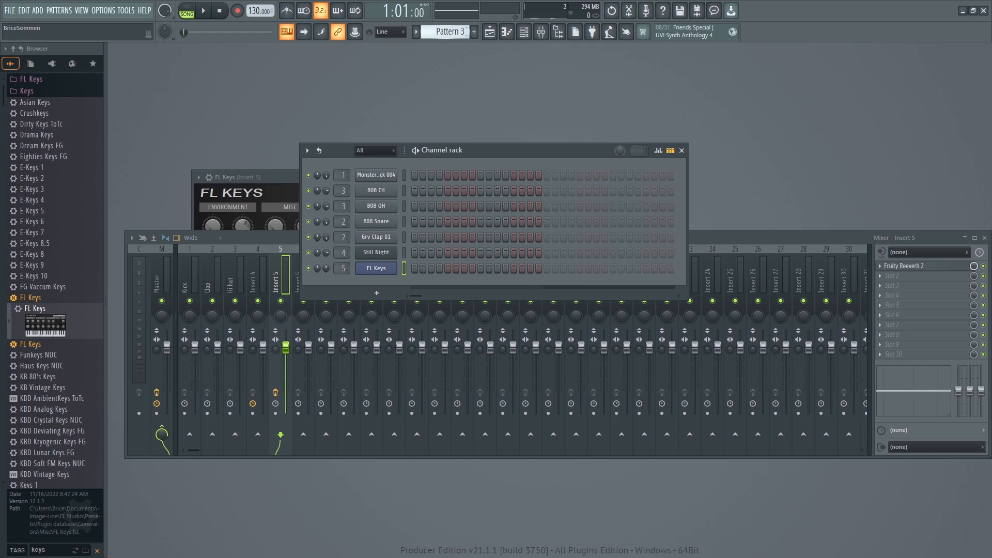
right_click(375, 273)
left_click(504, 287)
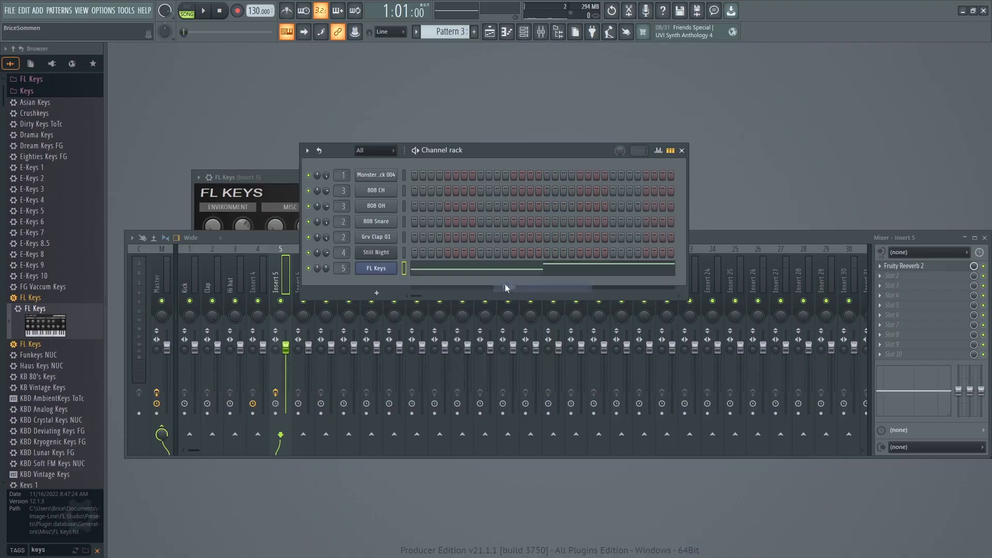
Open the playlist, place Pattern 3 on Track 3 starting at bar 1, and play the arrangement.
key("space")
left_click(82, 12)
left_click(96, 33)
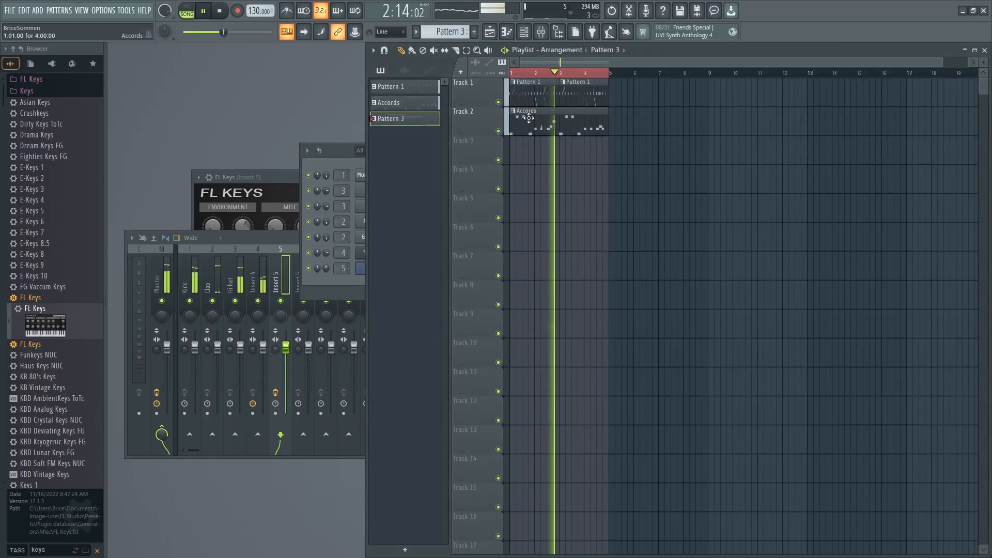
key("space")
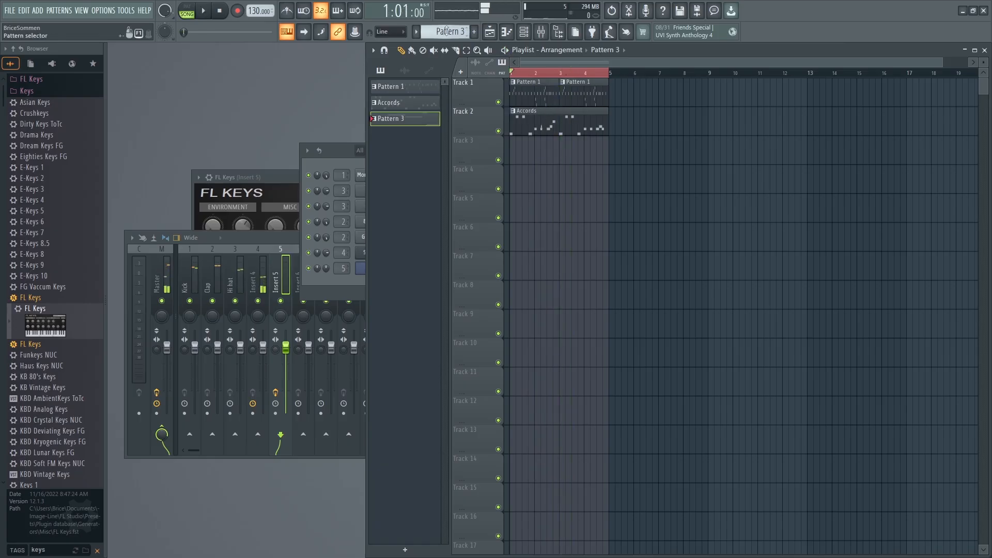
left_click(532, 153)
left_click_drag(593, 156, 564, 156)
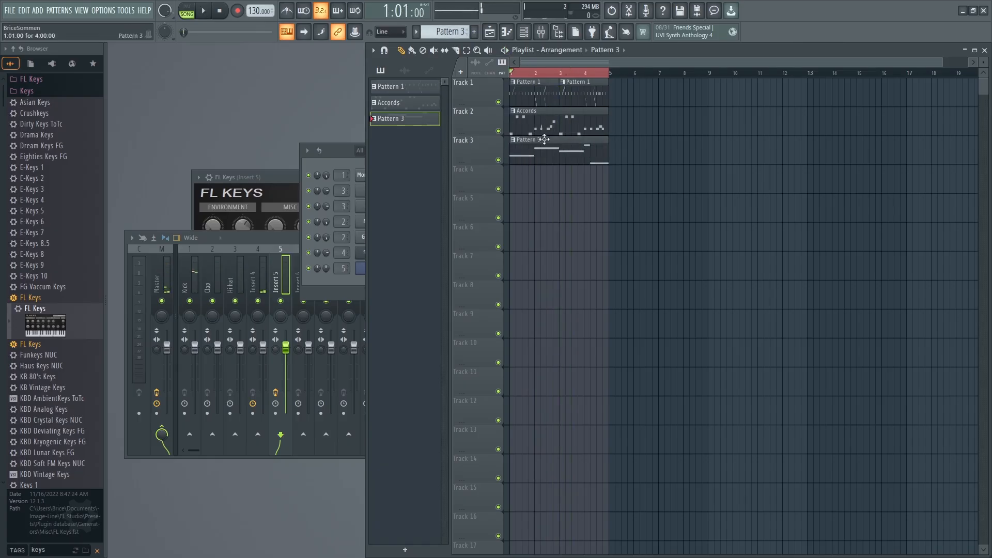
key("space")
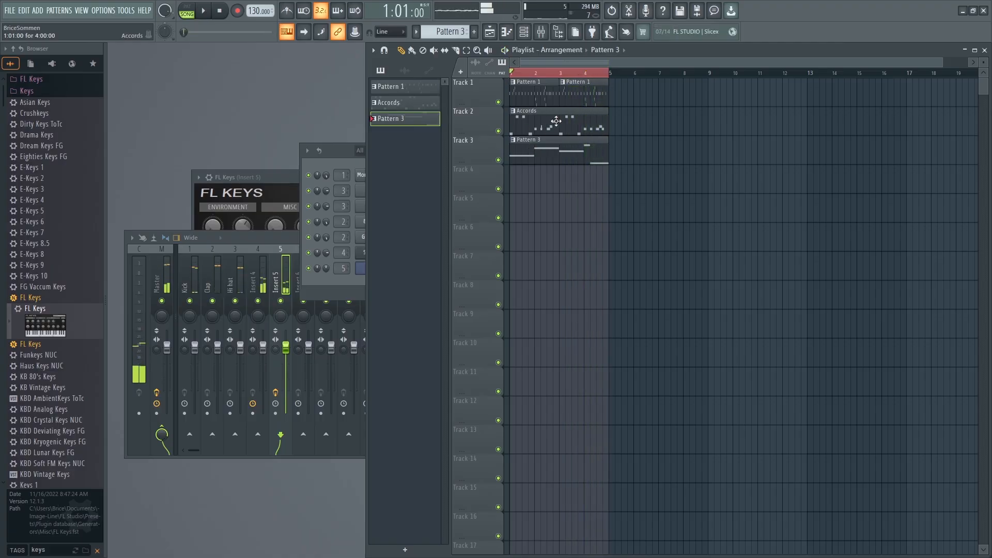
Rename Pattern 3 as Piano.
left_click(447, 31)
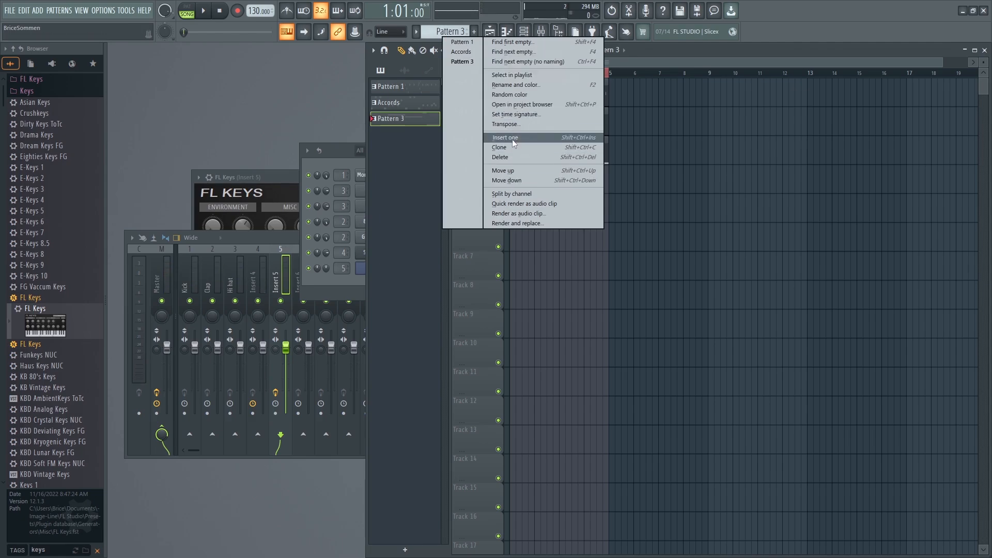
left_click(507, 85)
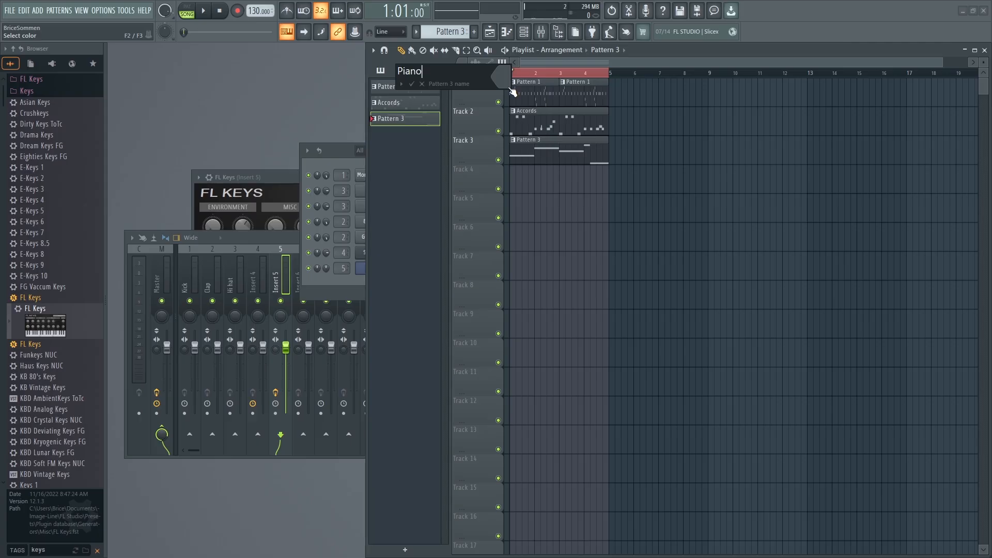
key("Return")
Rename Pattern 1 as Drums.
right_click(400, 86)
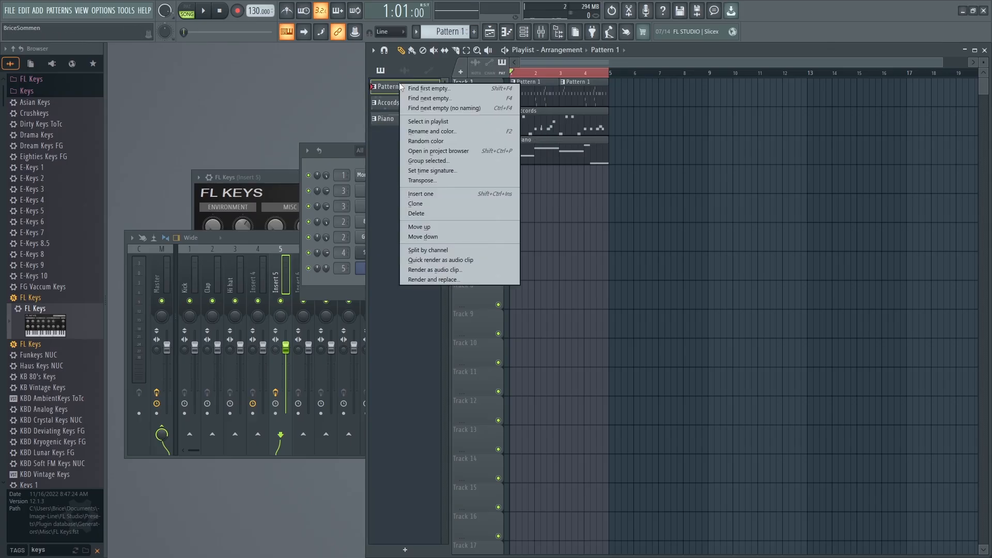
left_click(436, 131)
type("Drums")
key("Return")
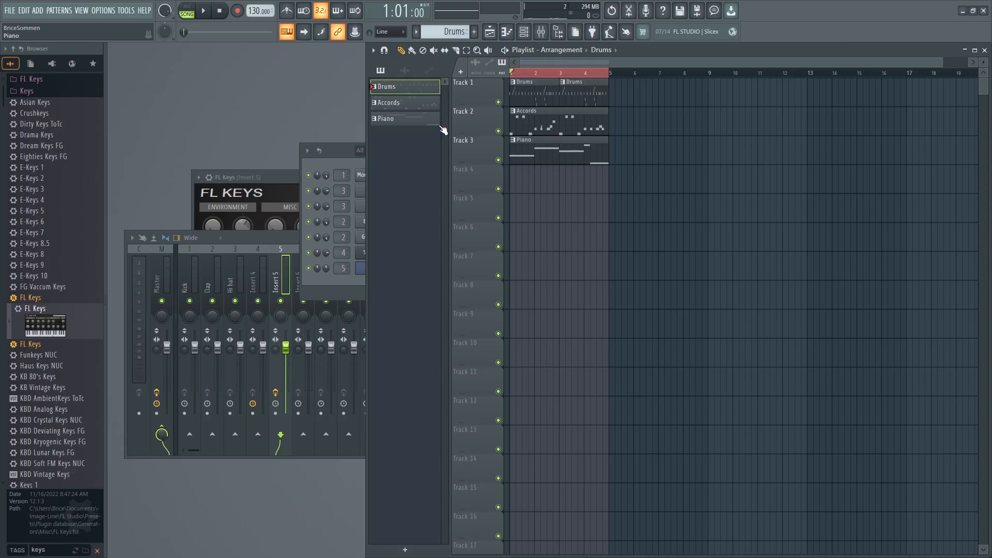
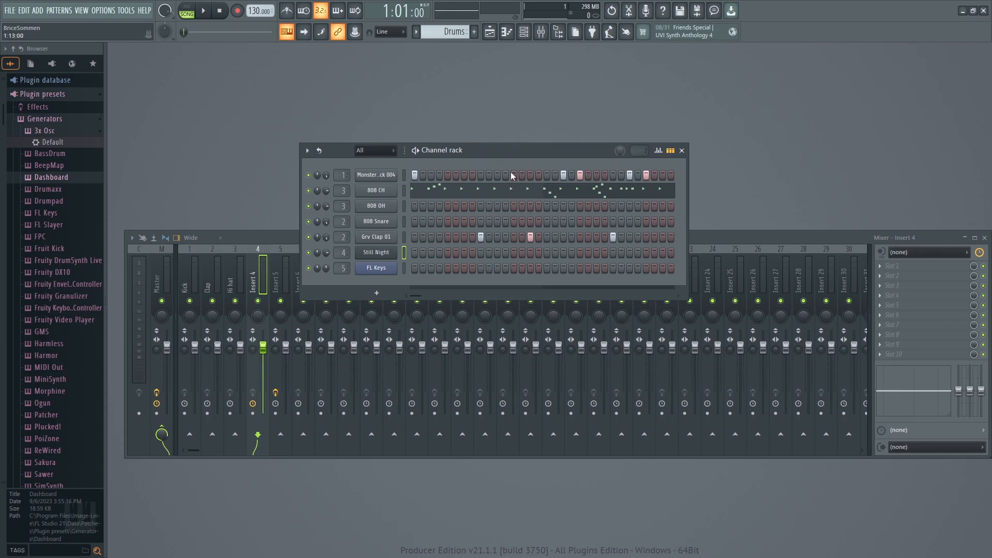
Play back the arrangement.
key("space")
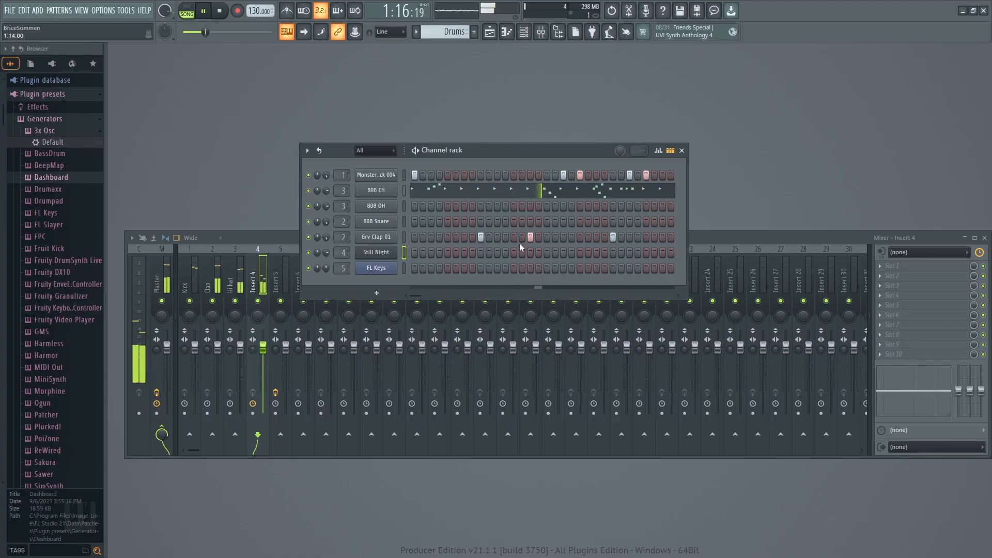
key("space")
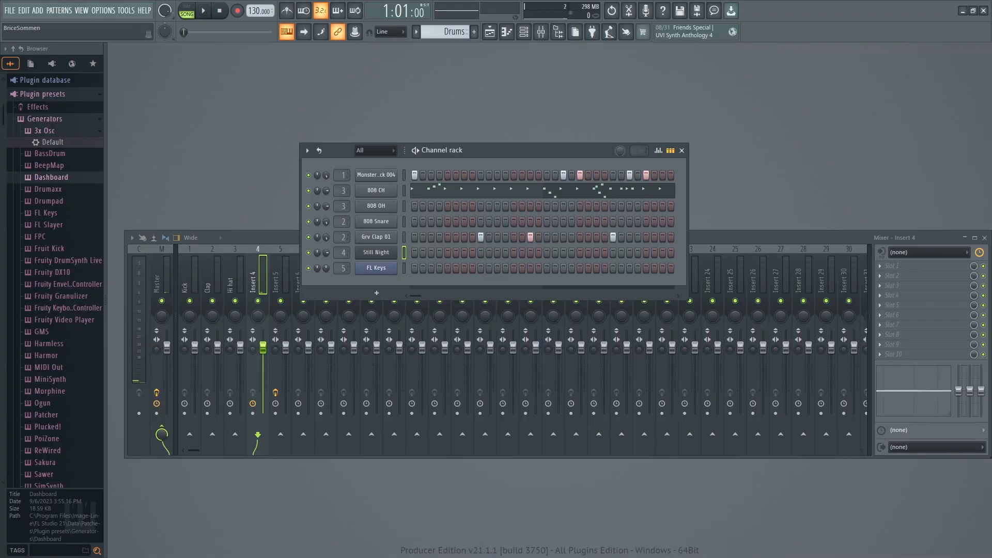
Search the browser for 808 and add the Mobile Tuned 808 Bass FLEX pack to the channel rack as a new channel.
type("808")
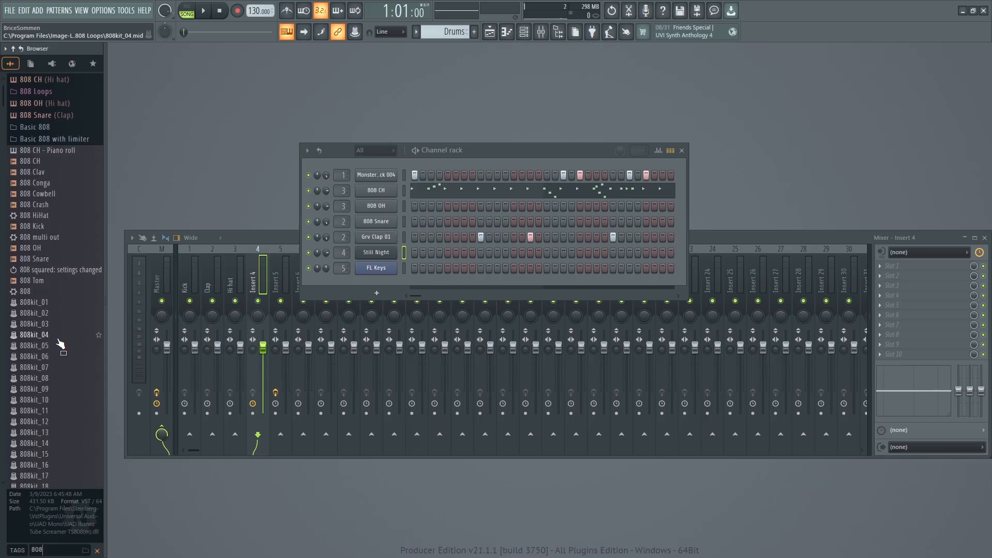
scroll(60, 338, "down", 3)
scroll(47, 237, "up", 3)
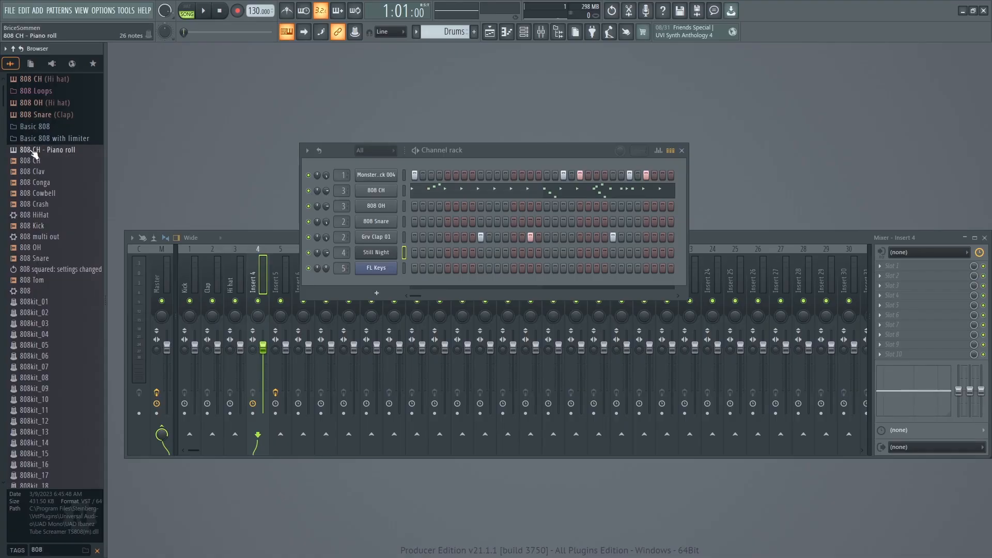
scroll(45, 250, "down", 9)
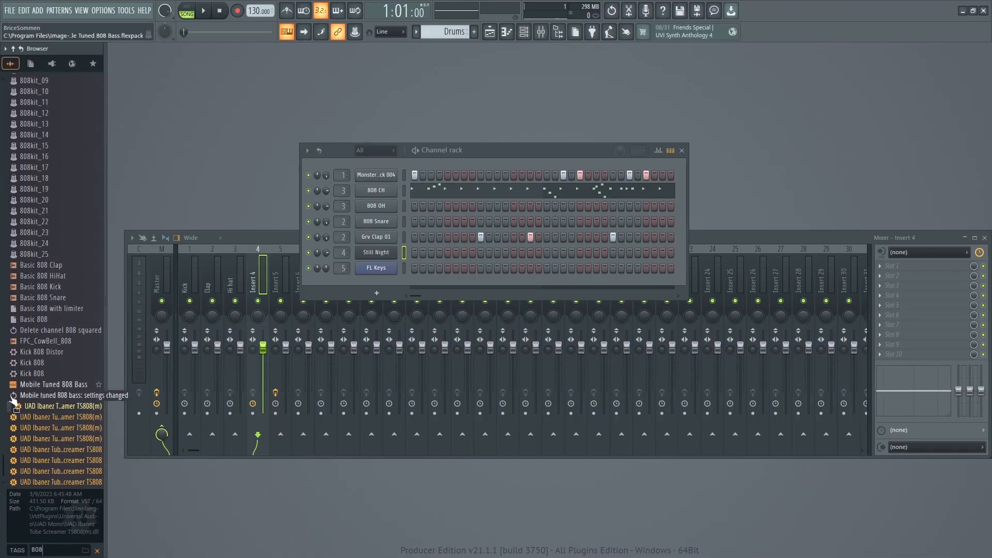
left_click_drag(27, 390, 378, 285)
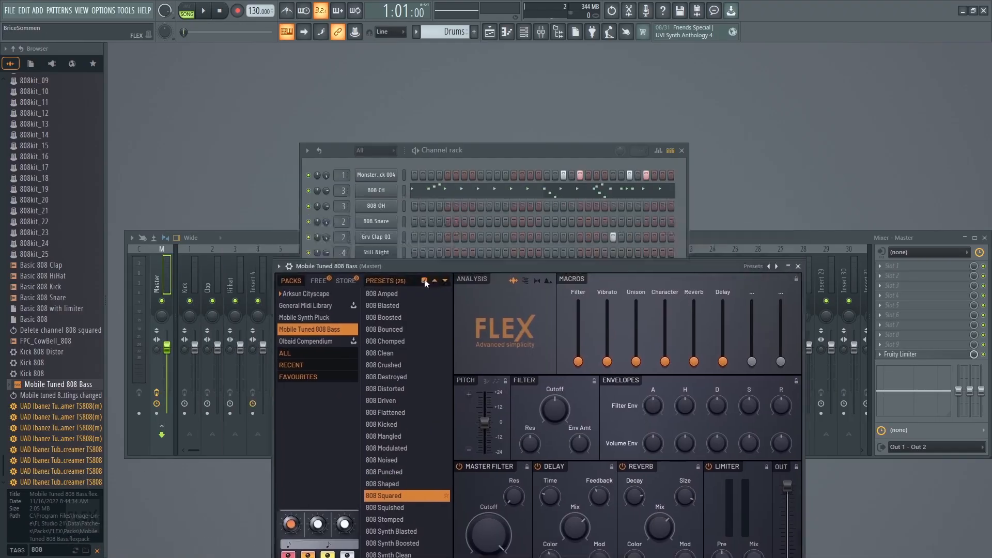
Reposition the FLEX and channel rack windows so the upper channels stay visible above the FLEX window.
left_click_drag(424, 280, 428, 287)
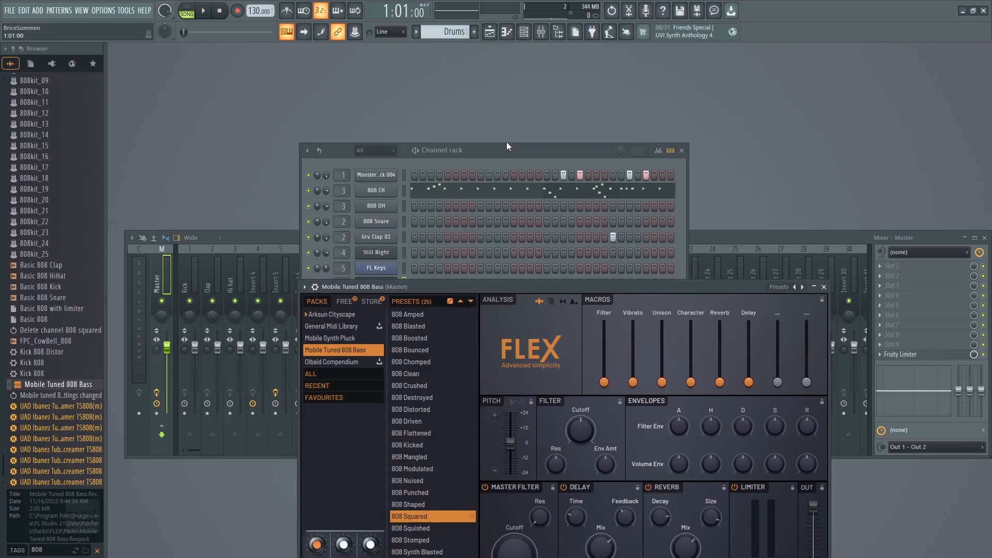
left_click(506, 147)
left_click_drag(720, 286, 604, 230)
left_click_drag(505, 150, 438, 88)
left_click(627, 230)
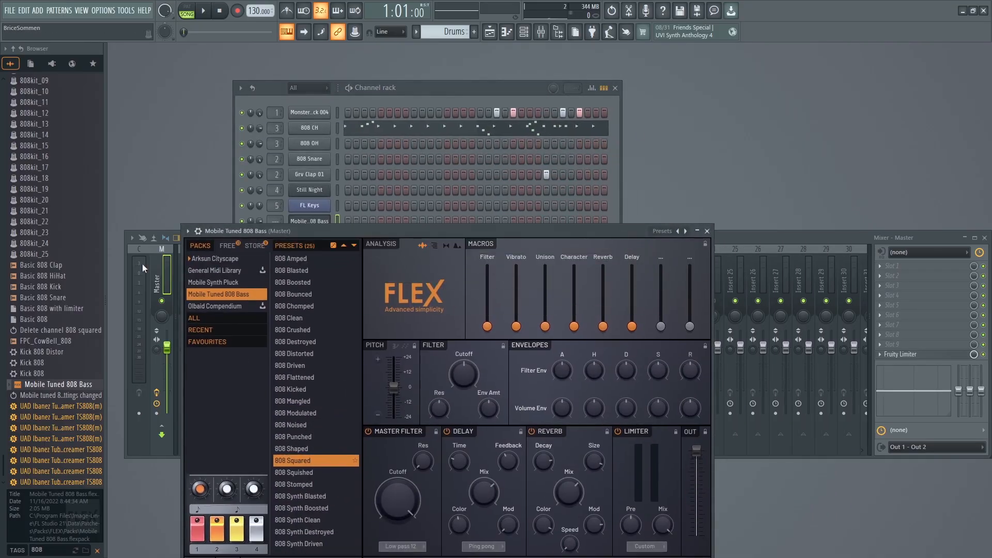
left_click_drag(441, 230, 466, 174)
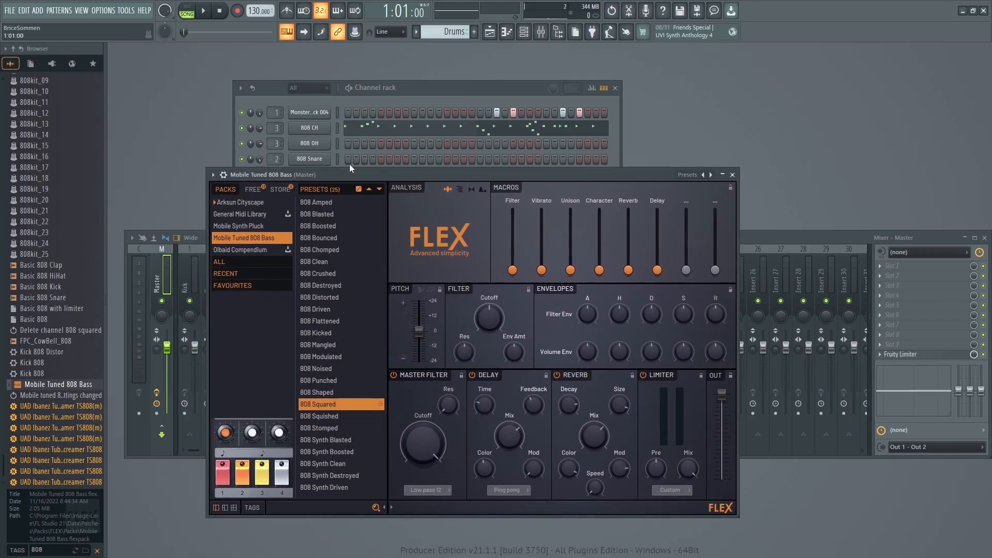
left_click(436, 85)
left_click(645, 175)
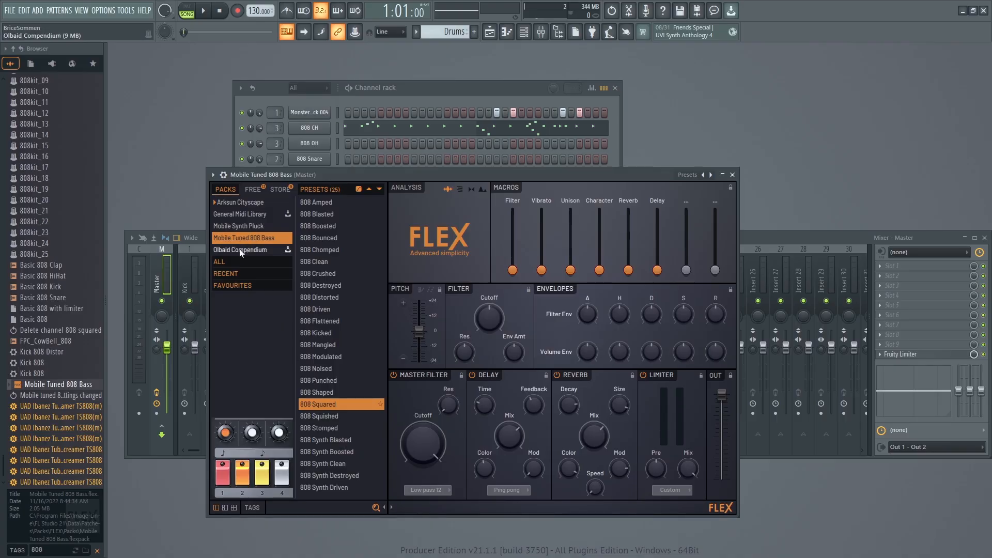
Audition the 808 Crushed, 808 Flattened and 808 Mangled presets in FLEX, settle on 808 Squared and close the plugin.
left_click(318, 404)
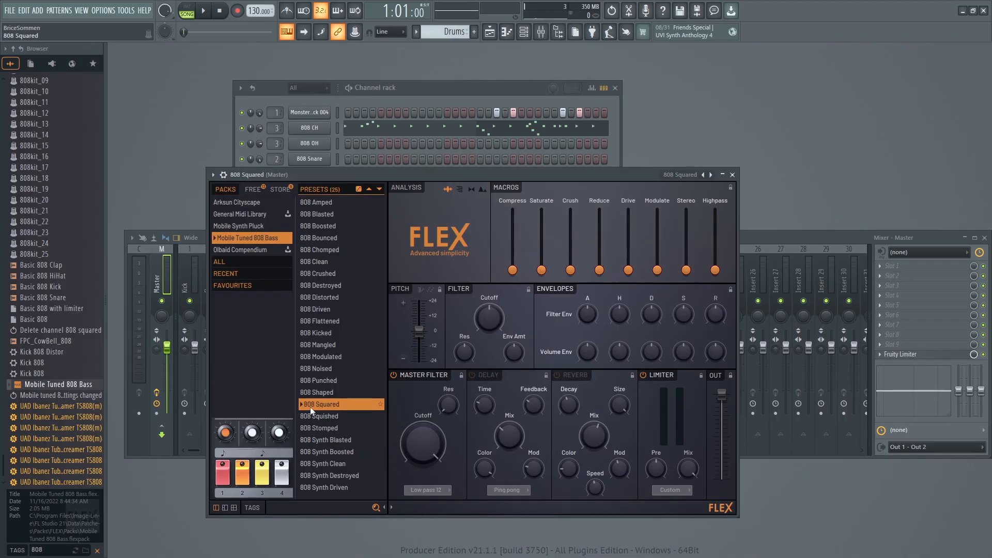
left_click(382, 264)
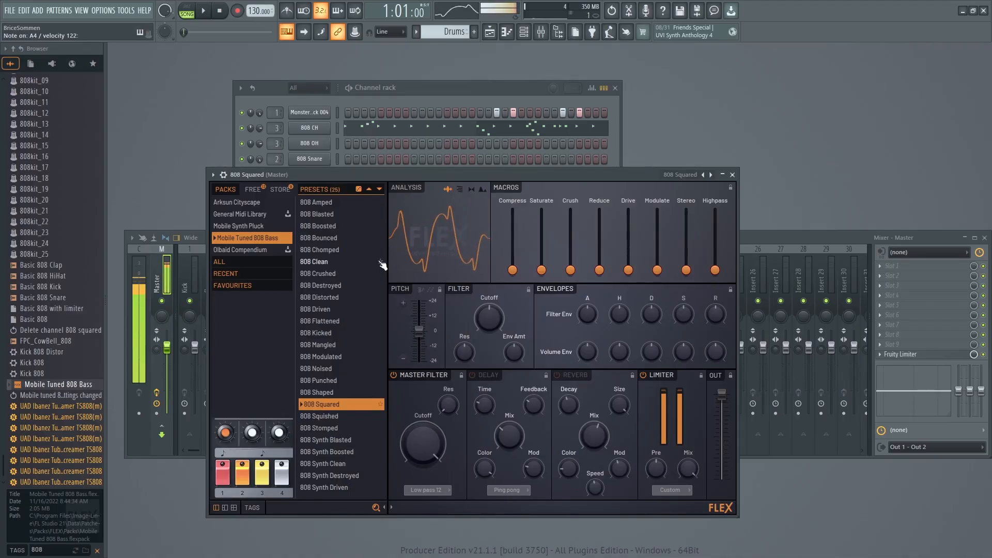
left_click(317, 272)
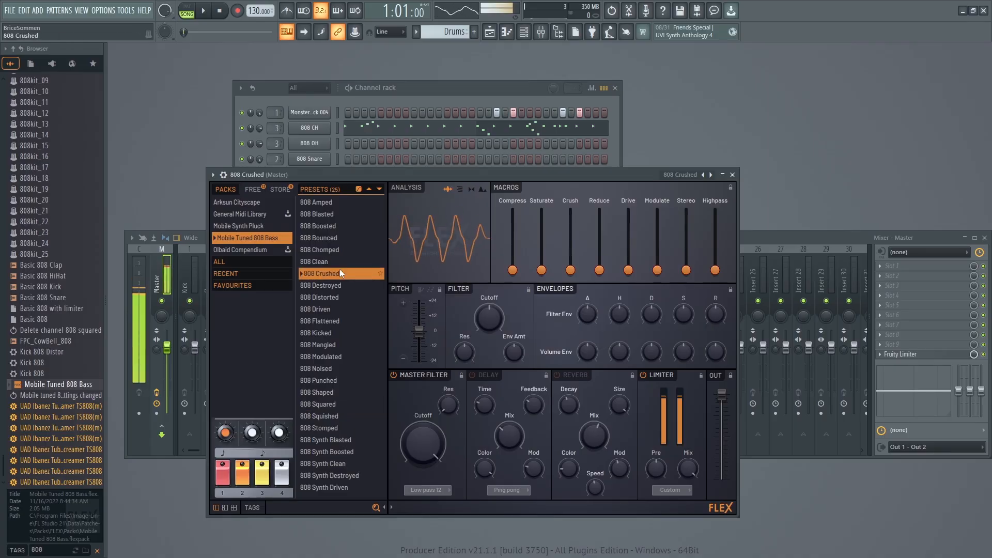
left_click(318, 323)
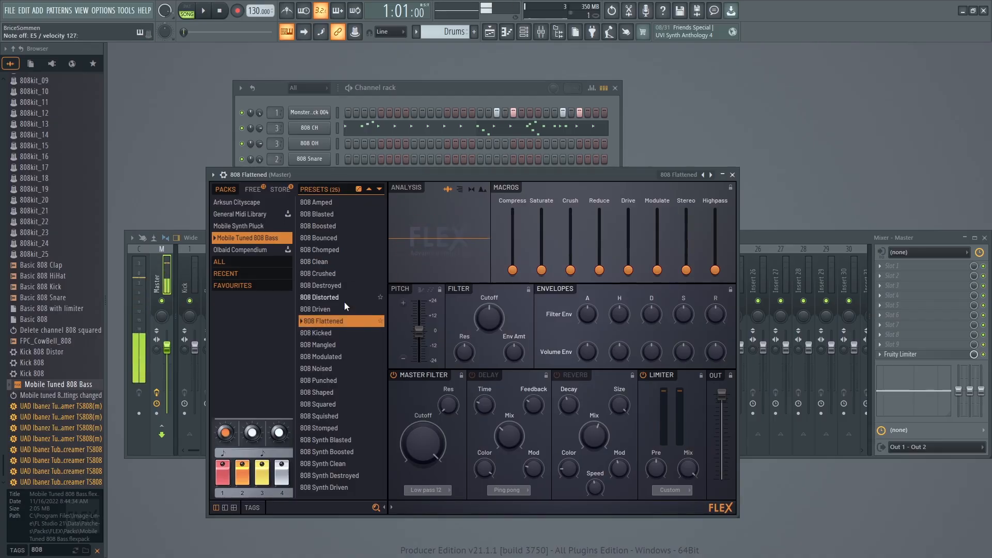
left_click(325, 345)
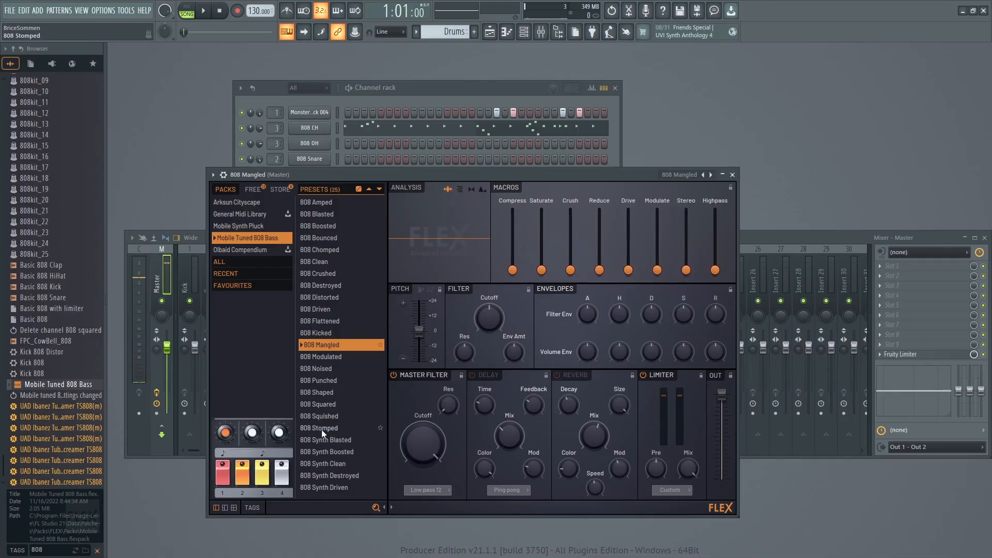
left_click(321, 405)
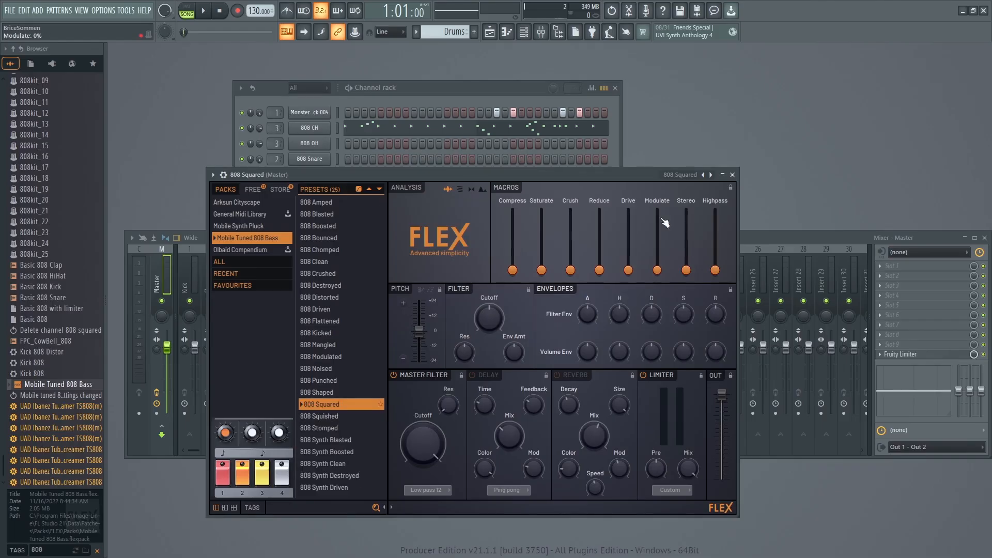
left_click(732, 175)
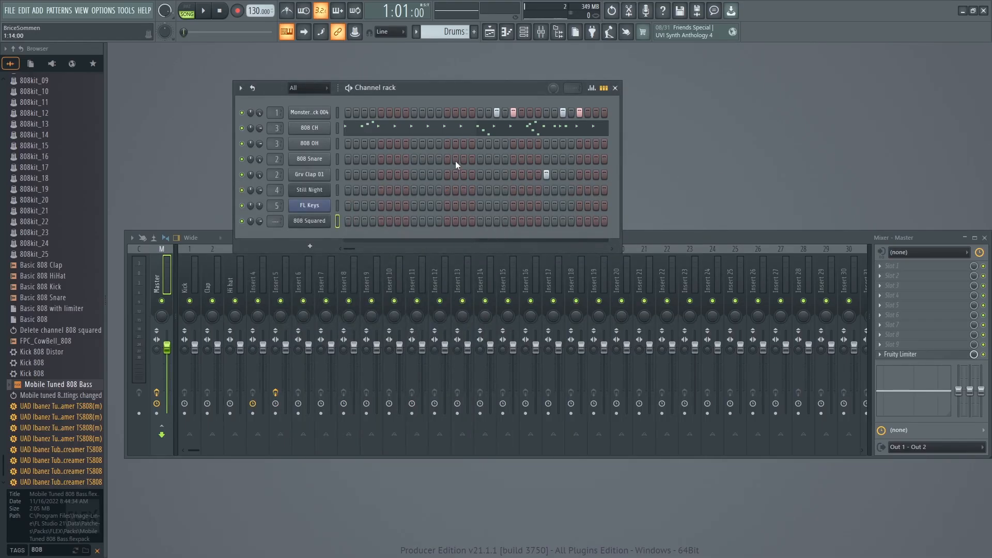
Route the 808 Squared channel to mixer track 6 and rehearse the bass line over the arrangement.
scroll(276, 221, "up", 6)
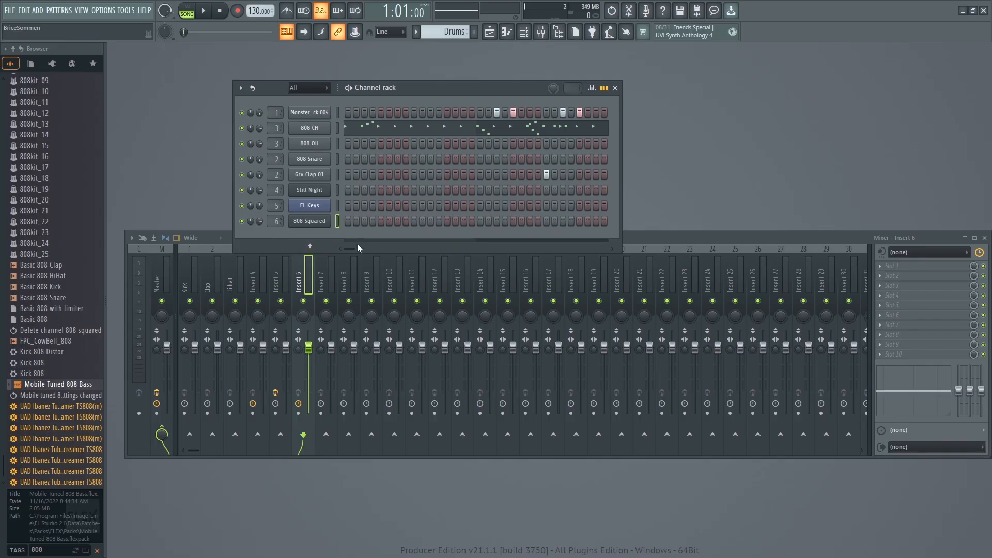
key("space")
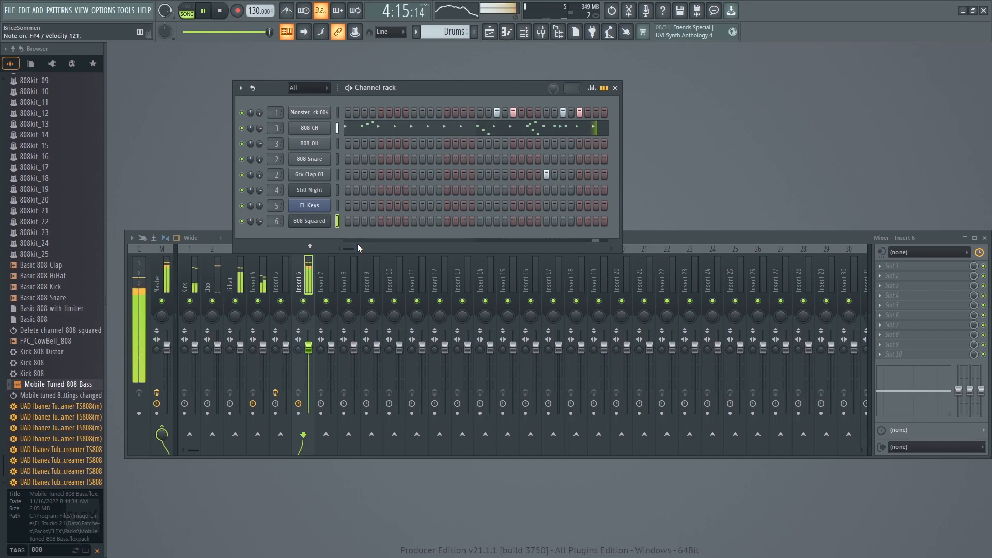
key("space")
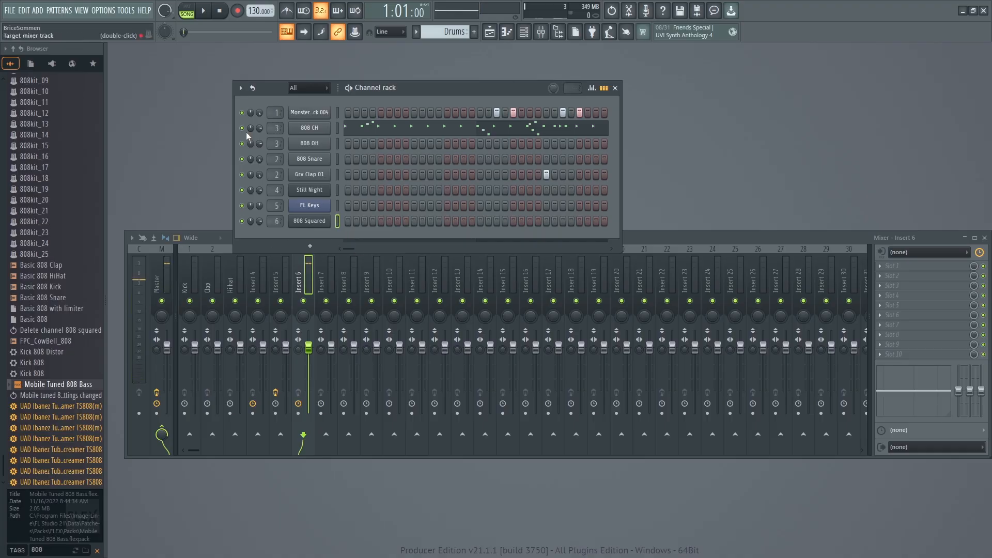
Arm recording for notes and automation and record an 808 Squared bass line while the arrangement plays.
key("r")
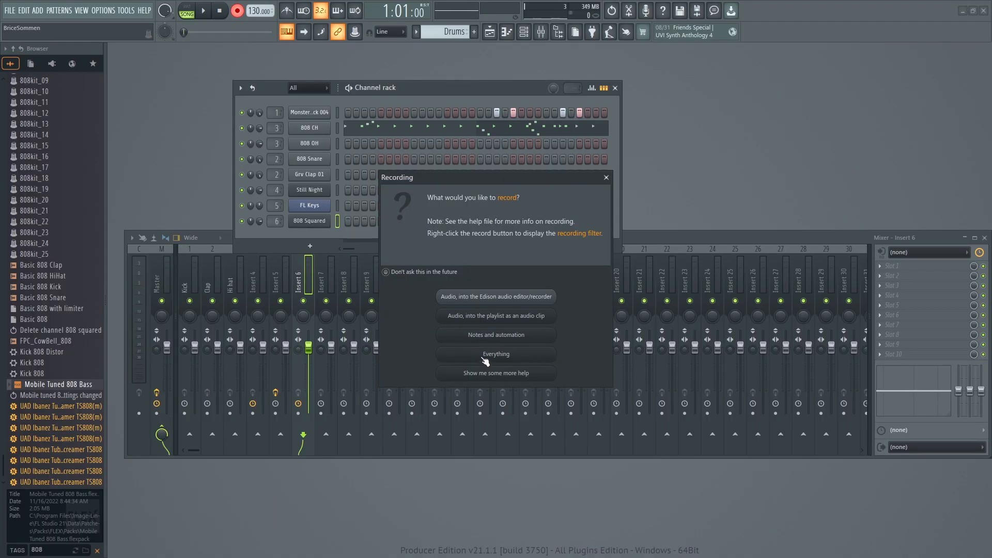
left_click(479, 335)
left_click(205, 14)
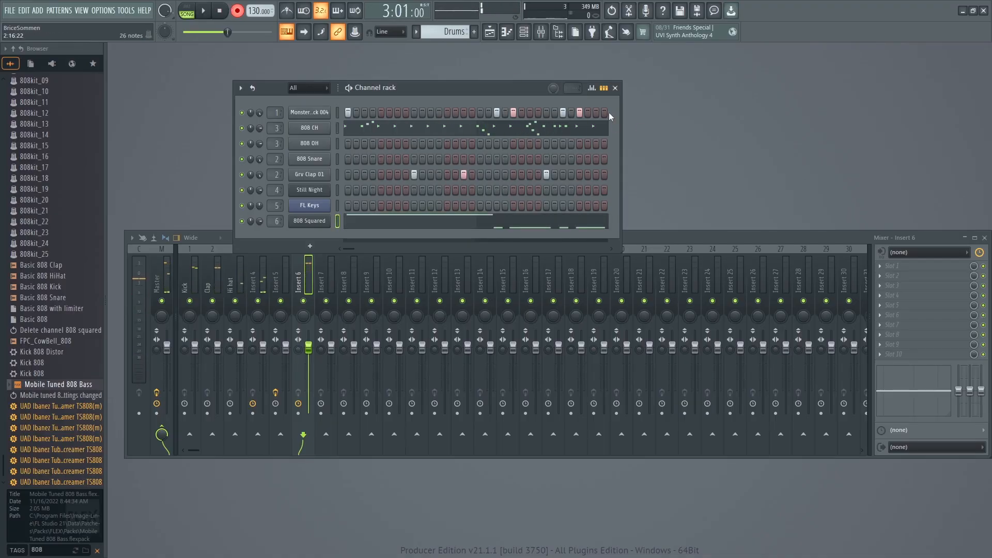
mouse_move(620, 130)
left_mouse_down()
mouse_move(755, 129)
mouse_move(619, 111)
left_mouse_up()
Open the playlist to check the arrangement's clips, and close it again.
left_click(58, 11)
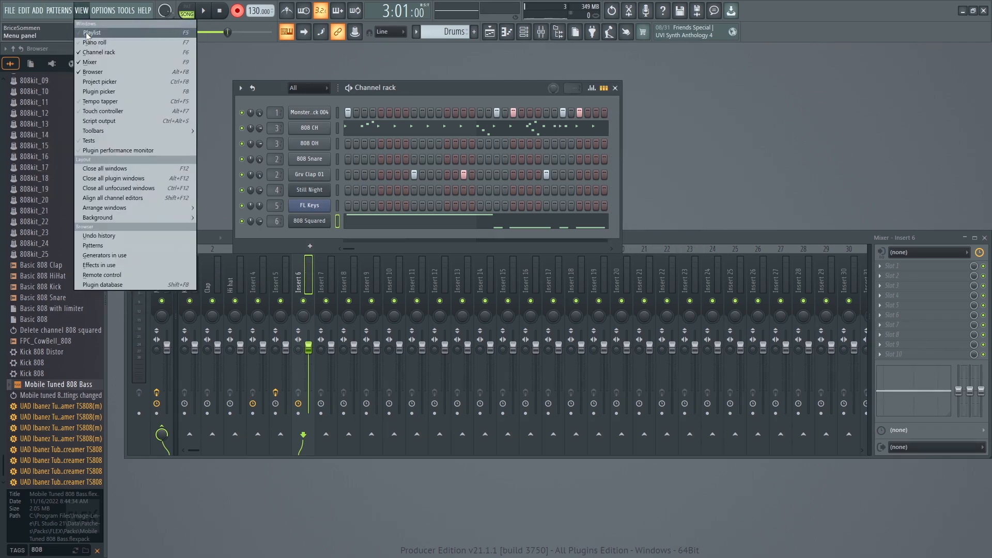
left_click(104, 35)
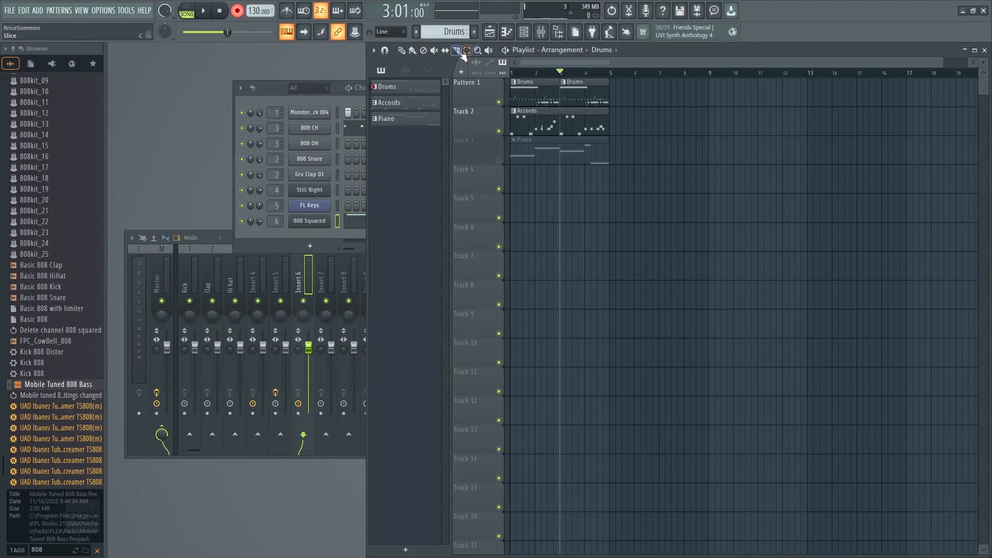
left_click(985, 50)
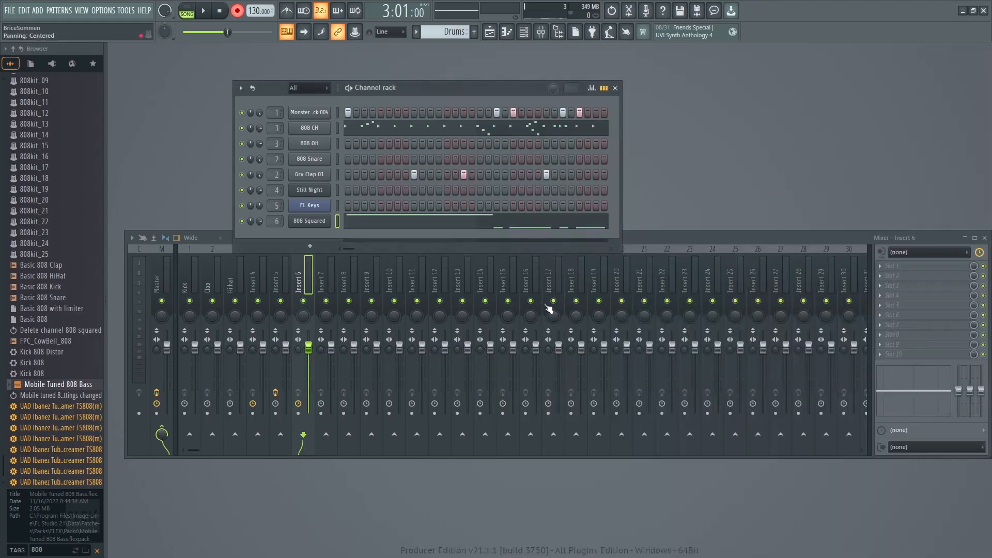
Cut the recorded 808 Squared notes from the Drums pattern and switch to the empty Pattern 4.
right_click(309, 227)
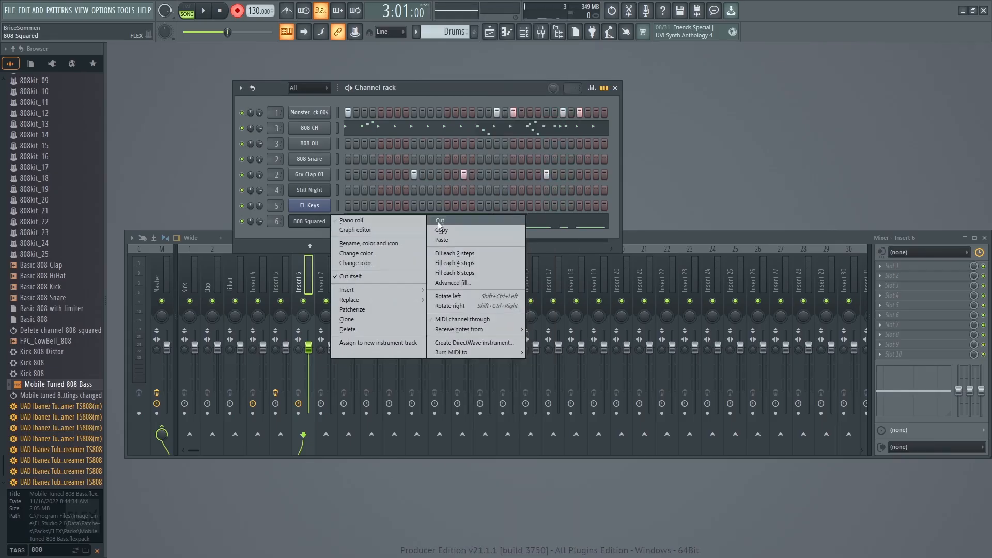
left_click(440, 221)
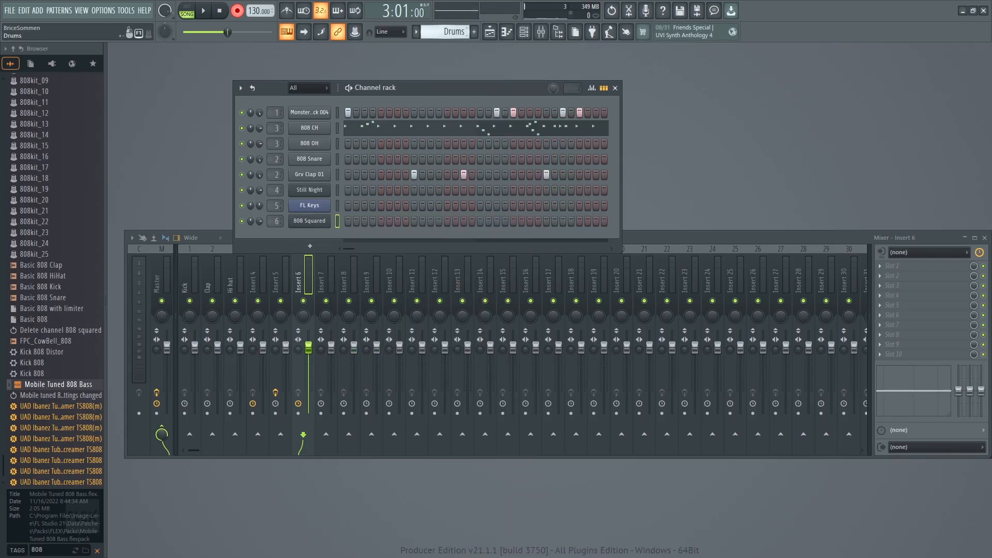
scroll(448, 32, "down", 3)
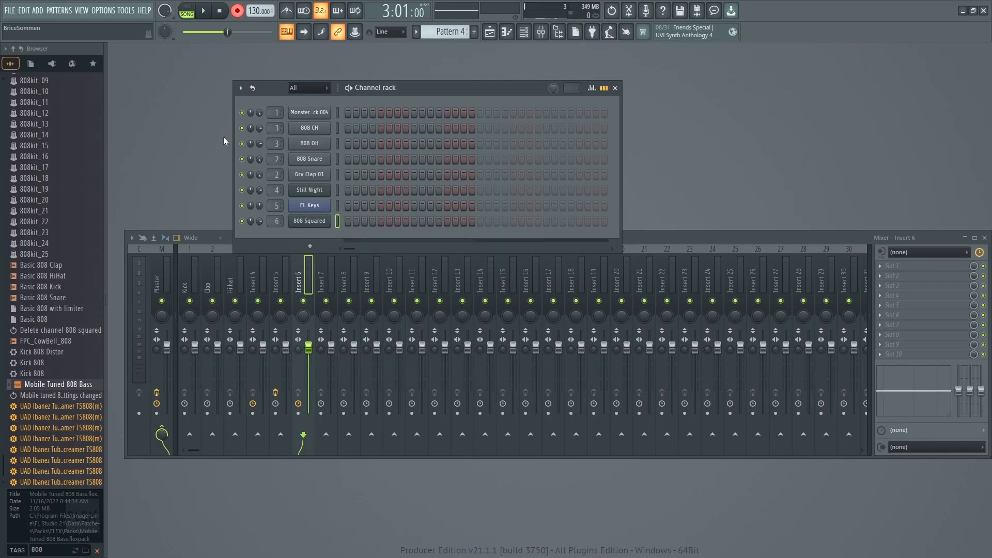
Place two more Drums clips on the first playlist track, starting at bars 5 and 7.
left_click(82, 10)
left_click(99, 34)
mouse_move(640, 78)
left_mouse_down()
mouse_move(560, 104)
mouse_move(505, 105)
left_mouse_up()
left_click(401, 53)
left_click(514, 83)
left_click(525, 82)
left_click_drag(639, 88, 629, 90)
left_click(693, 82)
left_click_drag(693, 82, 675, 81)
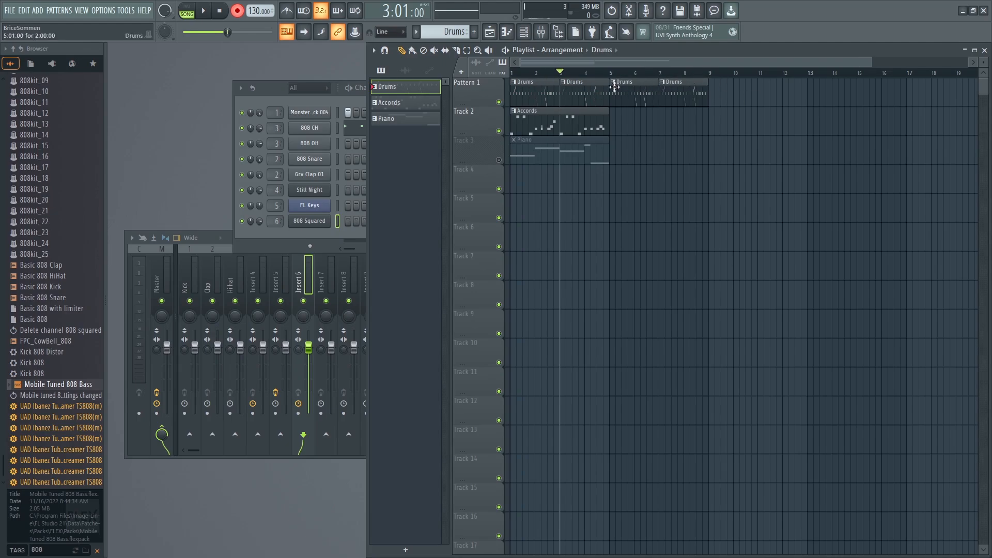
Place a second Accords clip on Track 2 starting at bar 5, and close the playlist.
left_click(544, 126)
left_click(646, 125)
left_click_drag(646, 125, 621, 125)
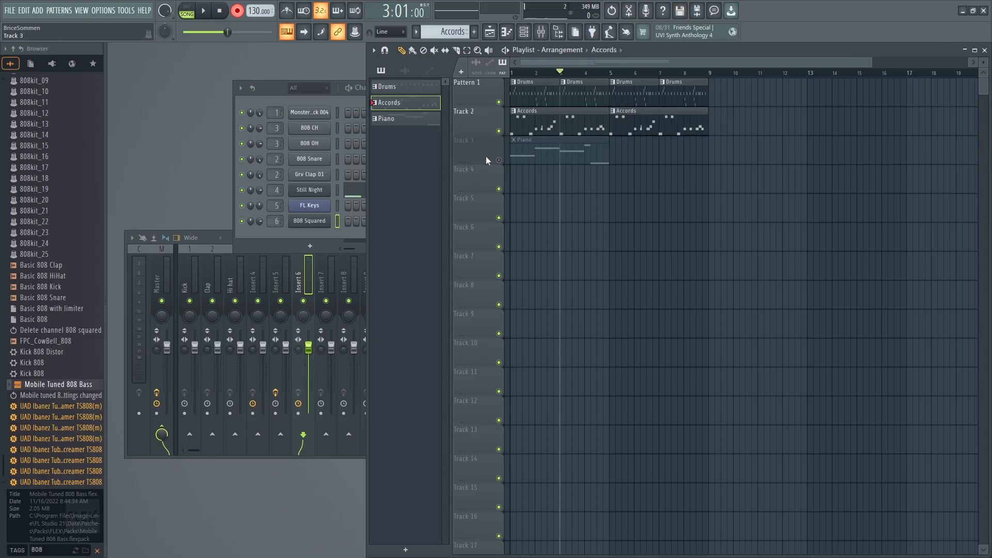
left_click(985, 51)
Return the song position to the start and record the 808 Squared bass line into the Accords pattern.
left_click_drag(227, 32, 191, 31)
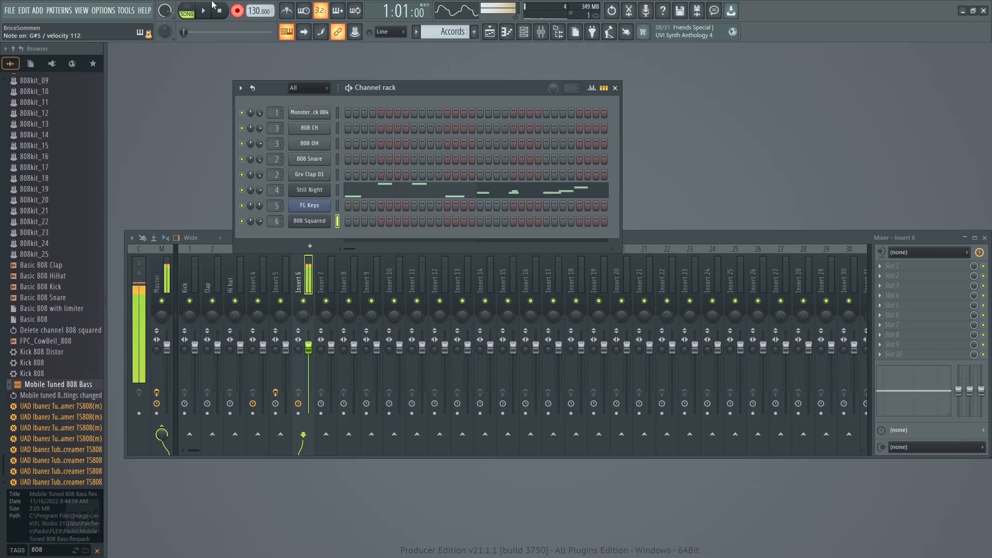
left_click(203, 11)
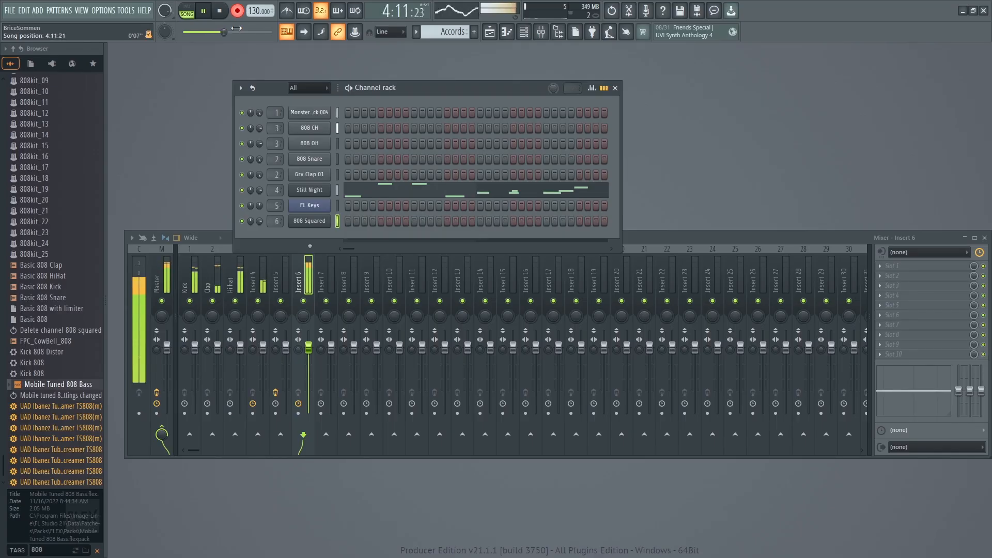
key("space")
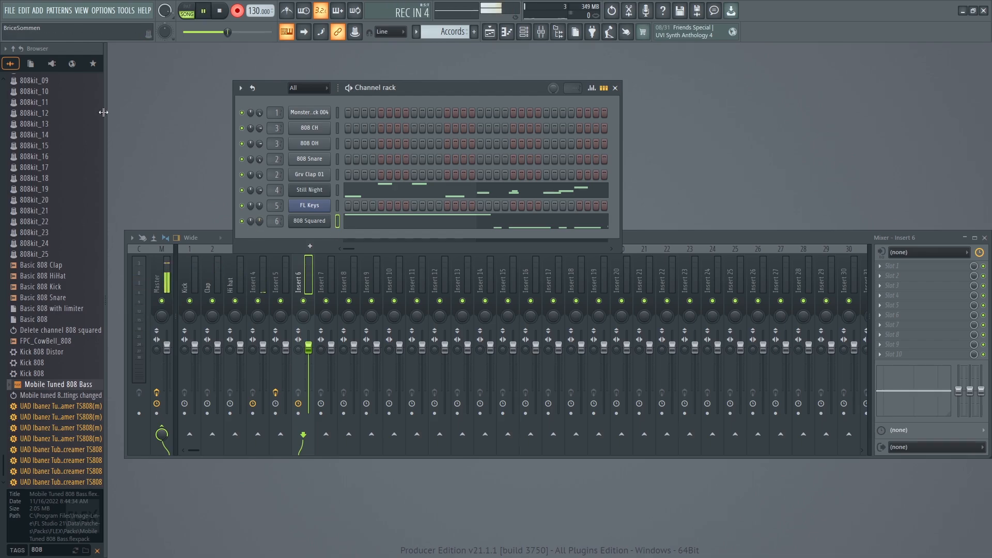
Play the arrangement with the recorded bass line and open the playlist to follow it.
key("space")
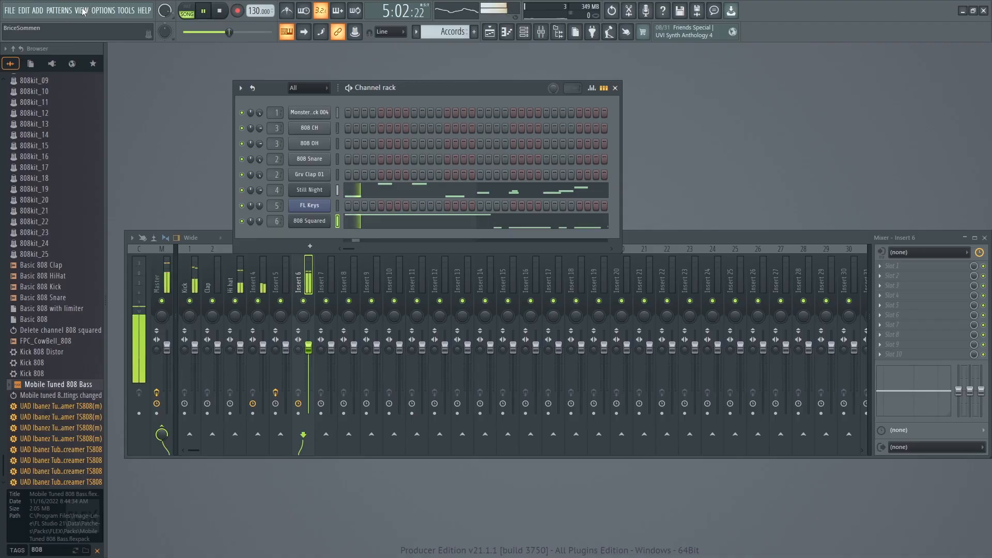
left_click(81, 10)
left_click(93, 31)
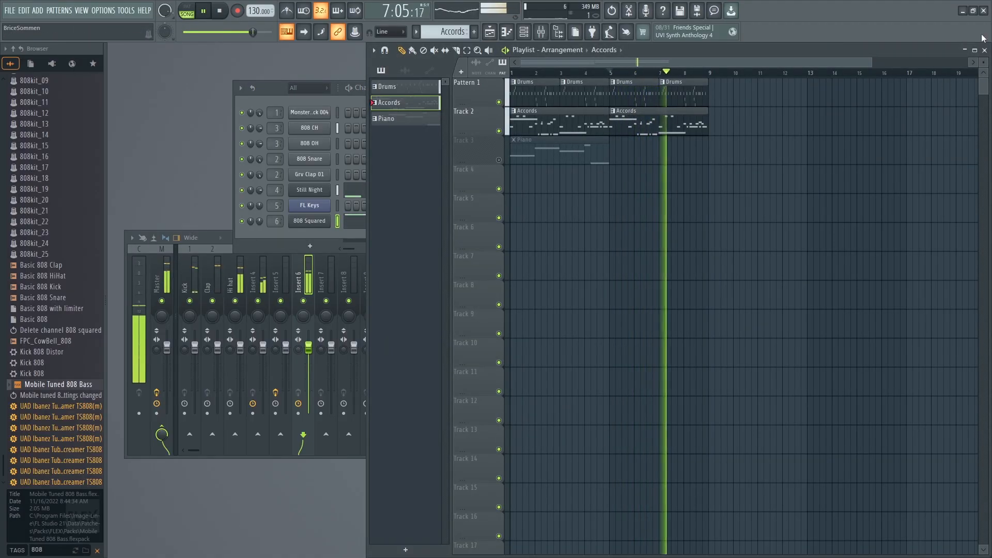
Stop playback, then cut the 808 Squared notes from the Accords pattern and paste them into the empty Pattern 4.
key("F5")
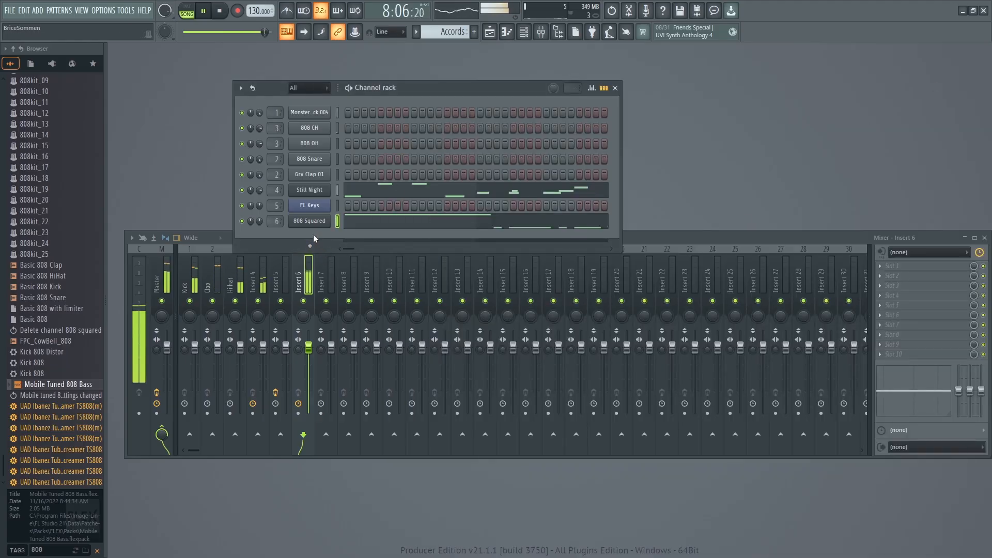
key("space")
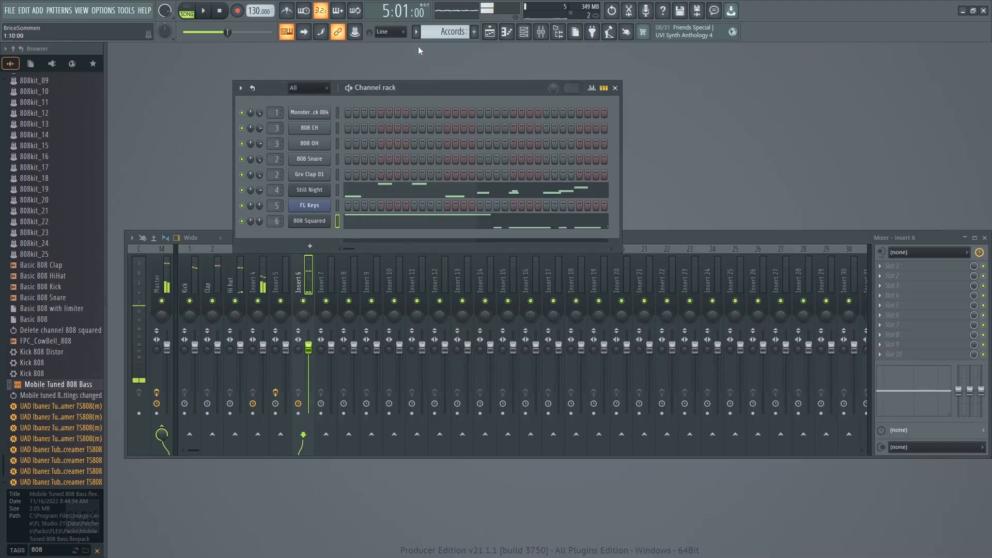
right_click(313, 225)
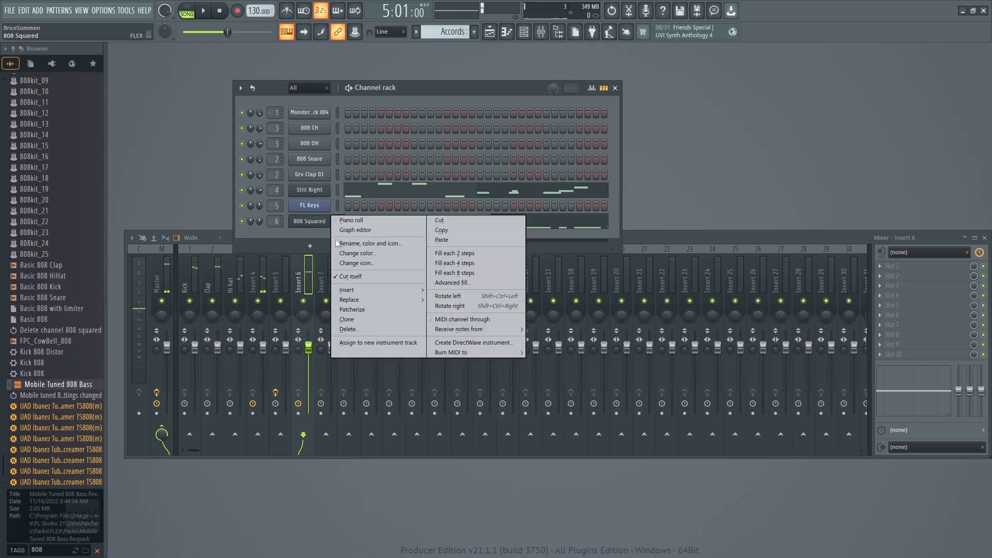
left_click(457, 223)
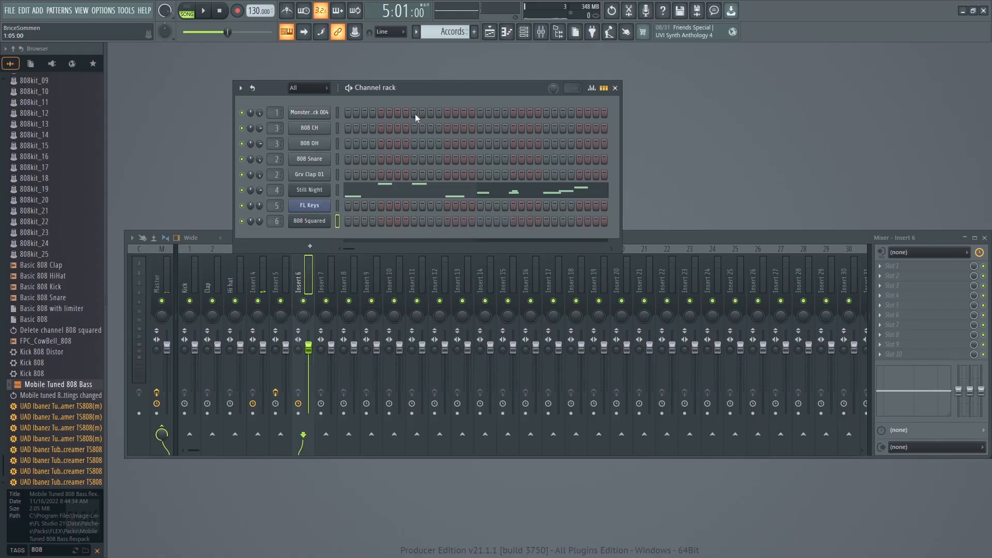
scroll(436, 34, "down", 2)
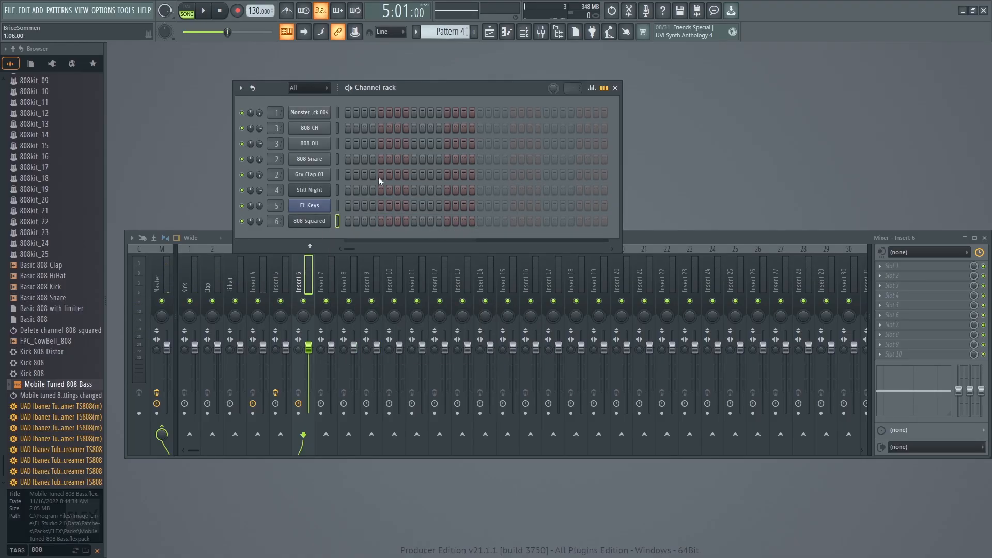
right_click(306, 223)
left_click(450, 241)
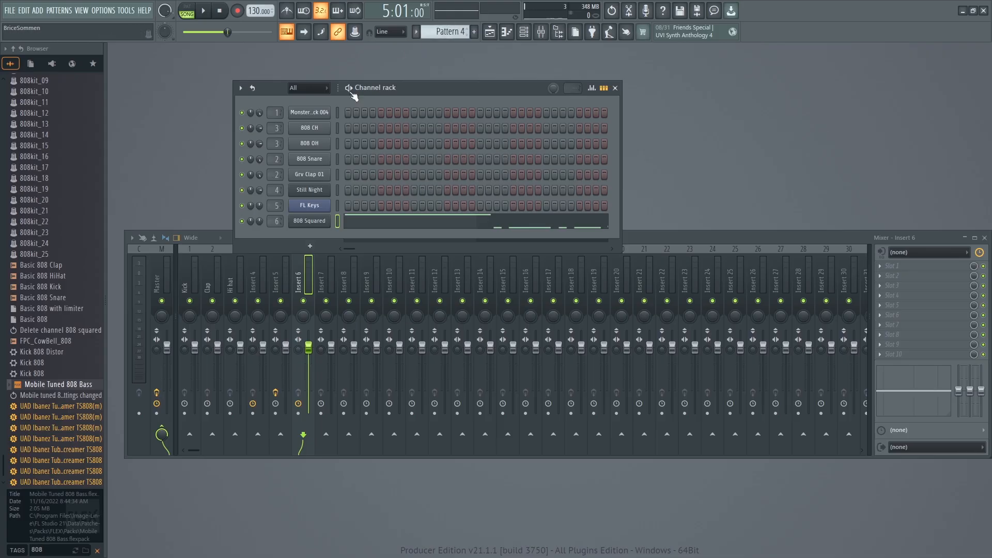
Rename Pattern 4 as "sub".
left_click(439, 31)
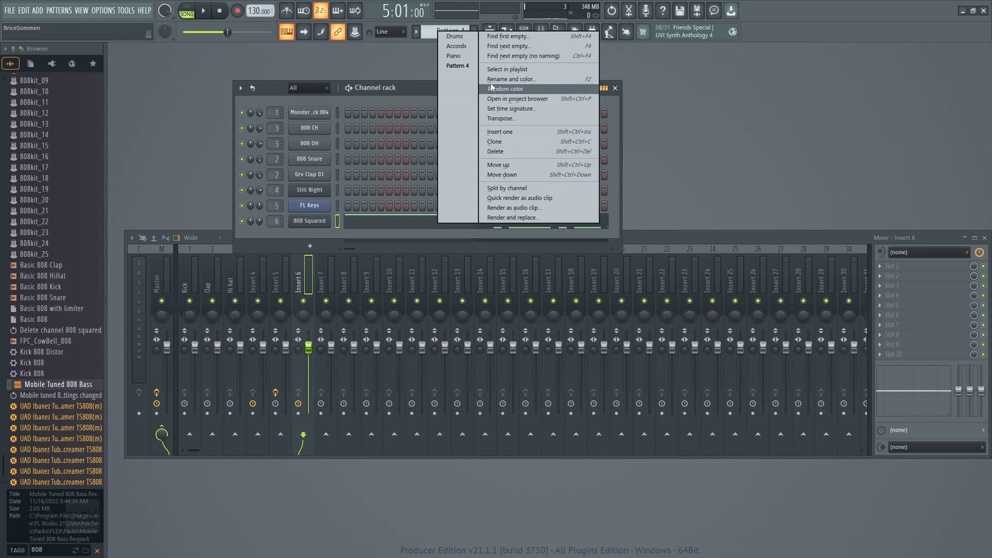
left_click(511, 79)
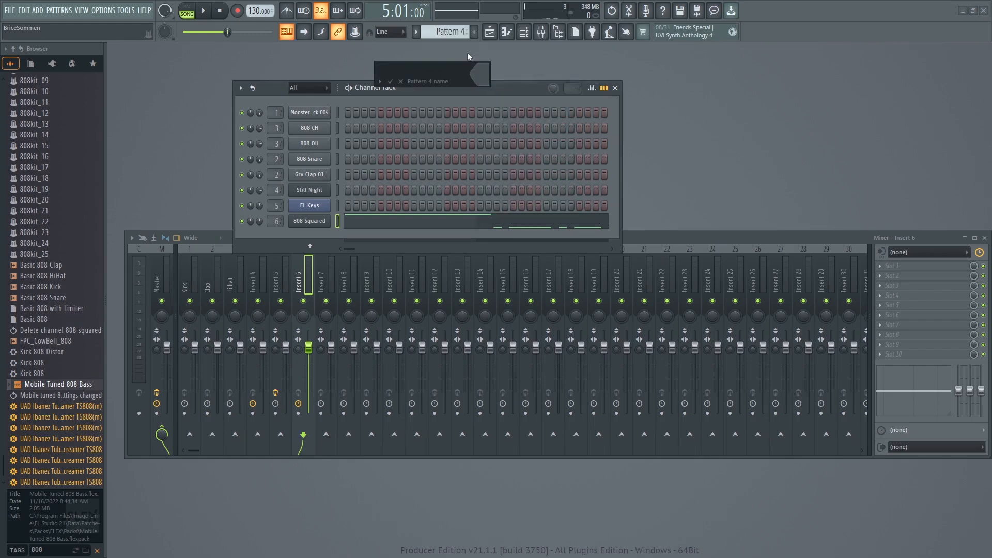
type("sub")
key("Return")
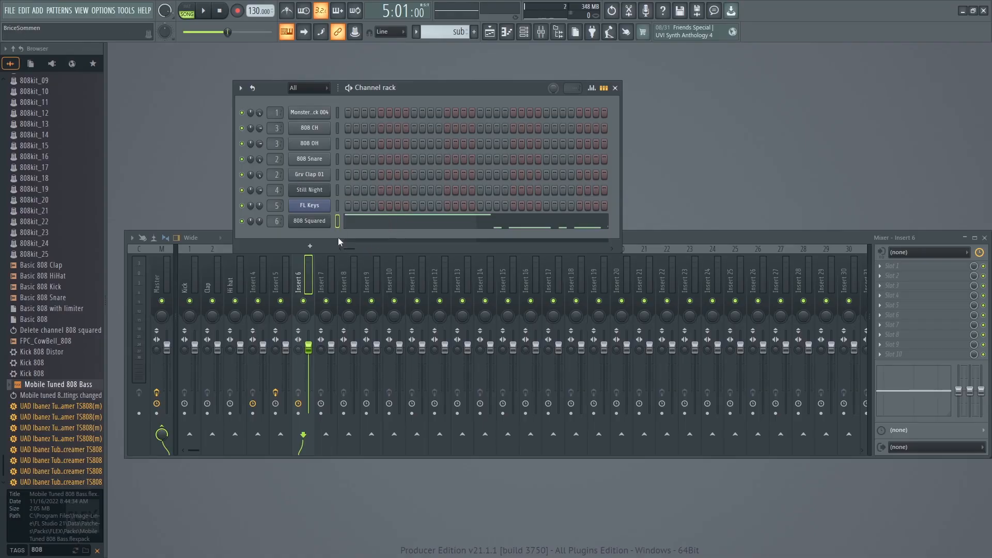
Place two sub clips on Track 4 of the playlist, starting at bars 1 and 5, and play them briefly.
left_click(85, 13)
left_click(89, 31)
left_click(525, 181)
left_click_drag(556, 183, 516, 184)
left_click(642, 182)
left_click_drag(687, 180, 655, 184)
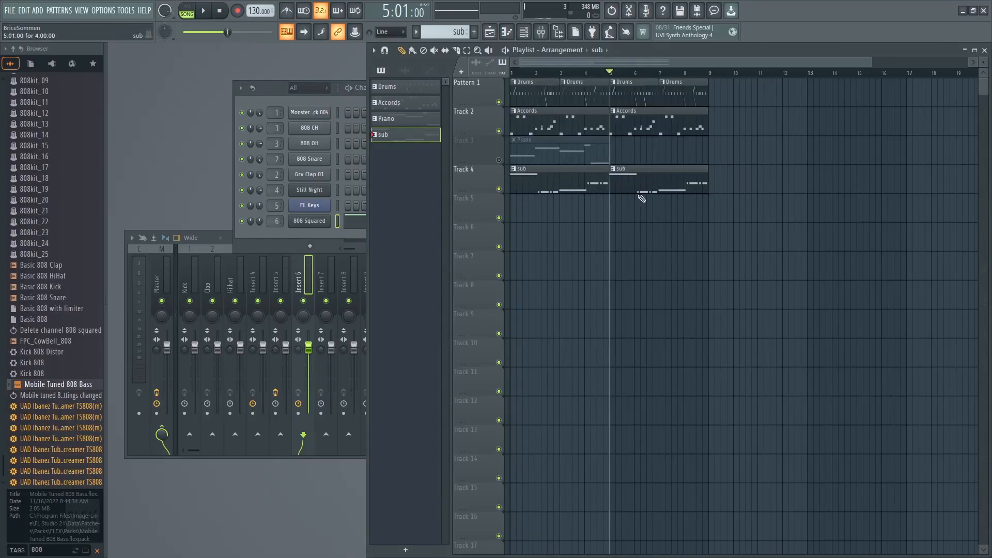
key("space")
key("space")
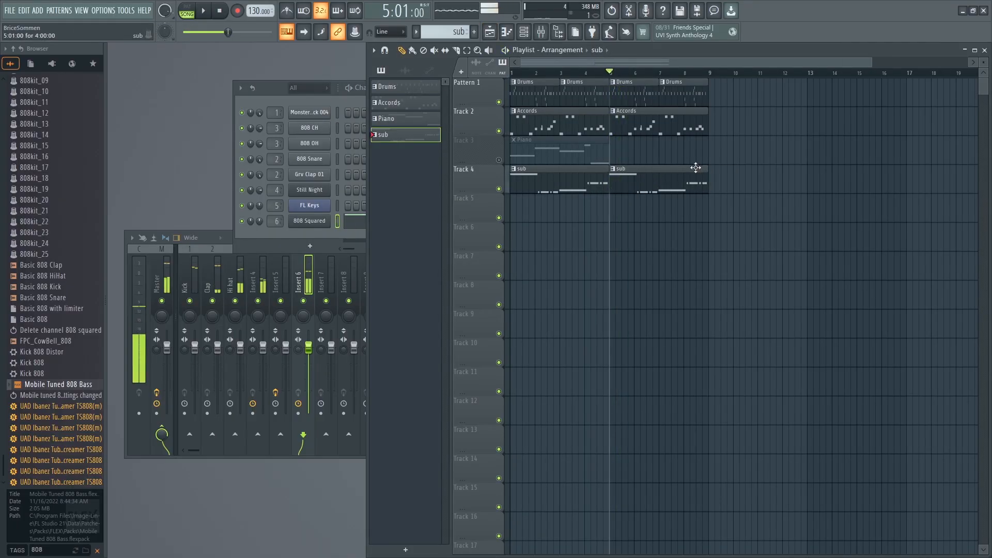
Close the playlist and open the sub pattern's 808 Squared notes in an enlarged piano roll.
left_click(984, 50)
left_click(406, 205)
left_click(414, 228)
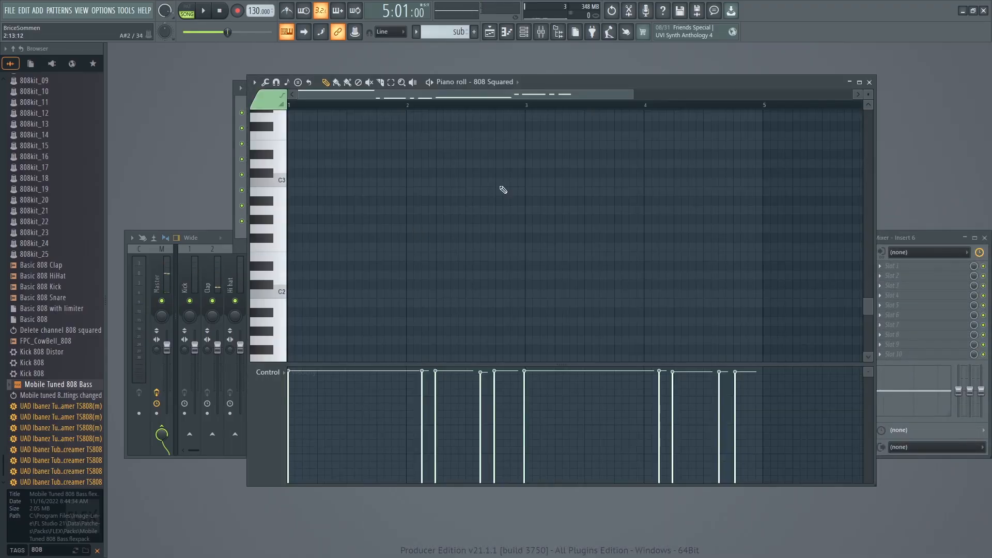
left_click_drag(876, 75, 903, 42)
scroll(580, 222, "up", 6)
scroll(581, 231, "up", 5)
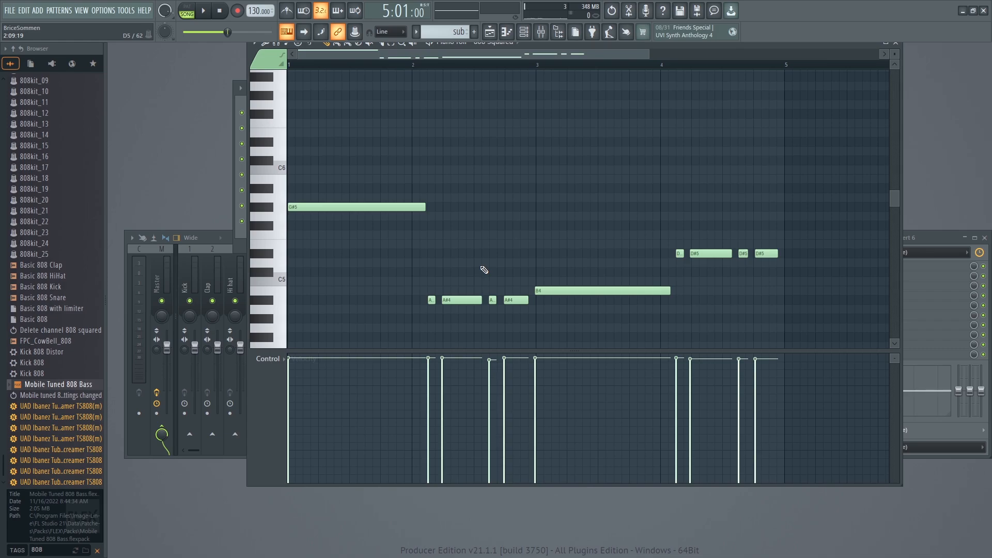
Select all 808 Squared notes and transpose them down one octave, so the first note sits on G#4.
left_click(299, 209)
scroll(473, 124, "down", 3)
scroll(473, 124, "up", 4)
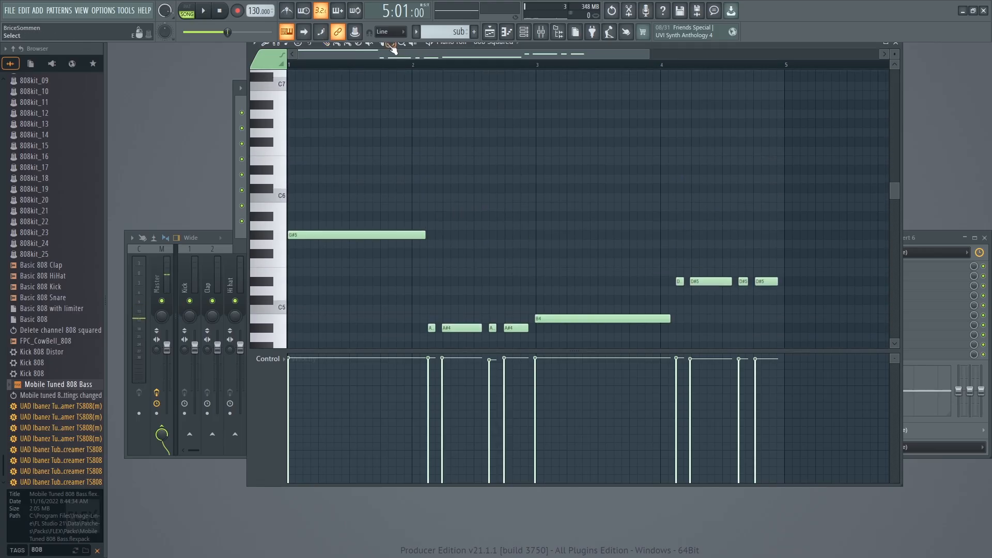
left_click_drag(336, 156, 782, 340)
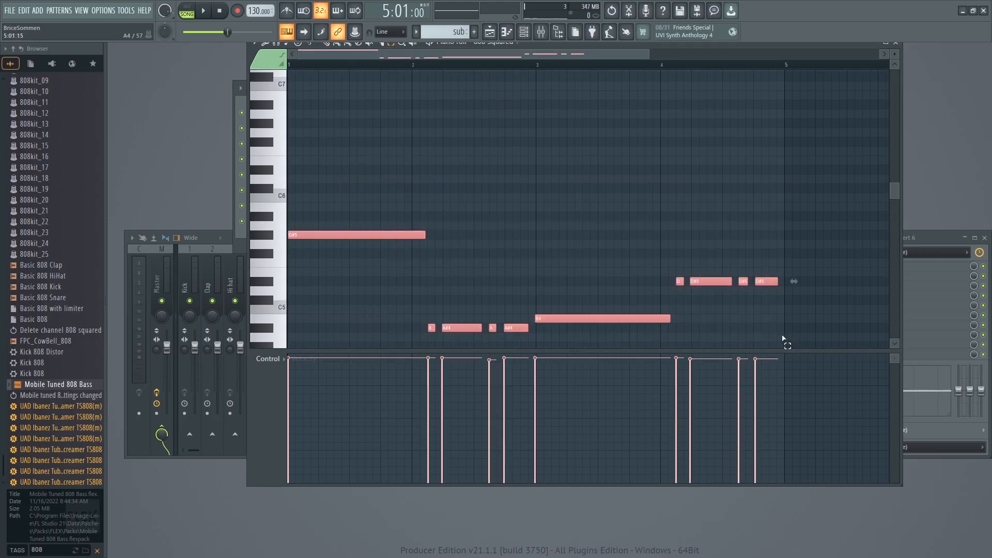
scroll(422, 212, "up", 1)
scroll(422, 212, "down", 3)
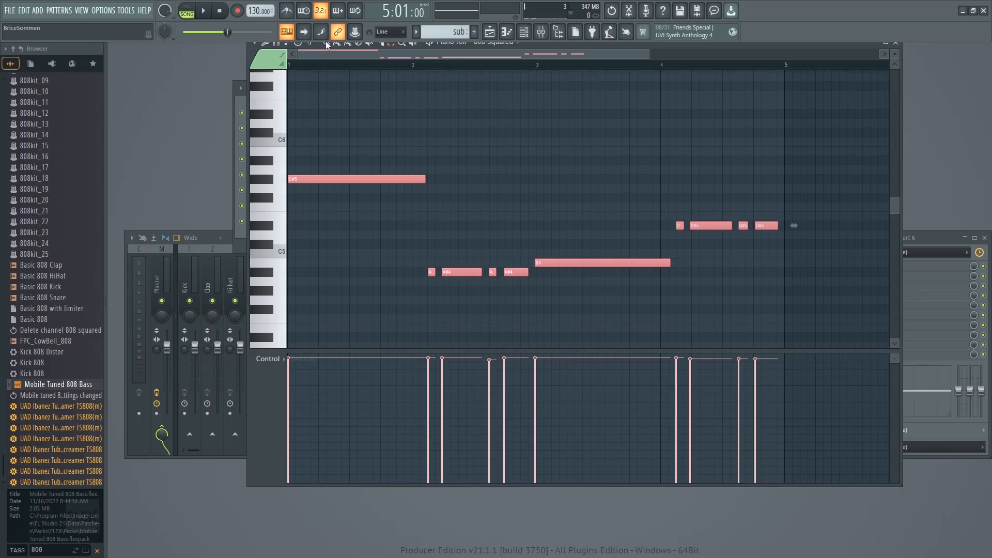
left_click_drag(309, 190, 298, 286)
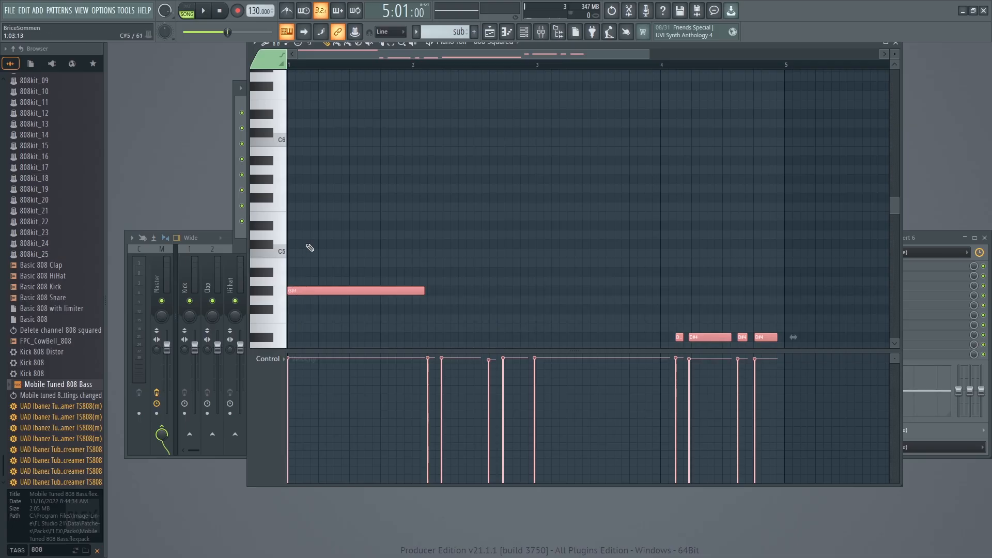
Play the transposed bass line with the arrangement and clear the note selection.
key("space")
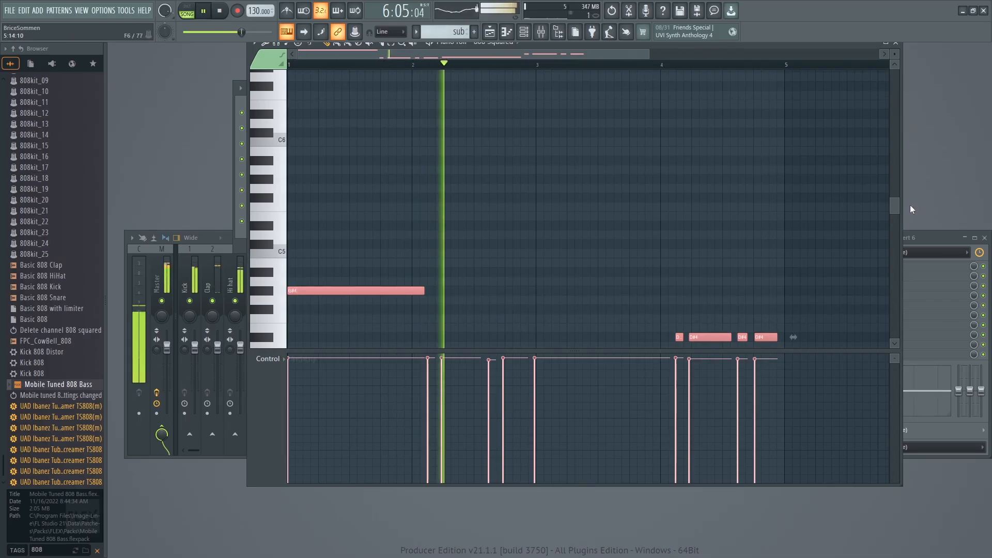
mouse_move(893, 206)
left_mouse_down()
mouse_move(903, 237)
mouse_move(898, 219)
left_mouse_up()
left_click(391, 45)
left_click(547, 283)
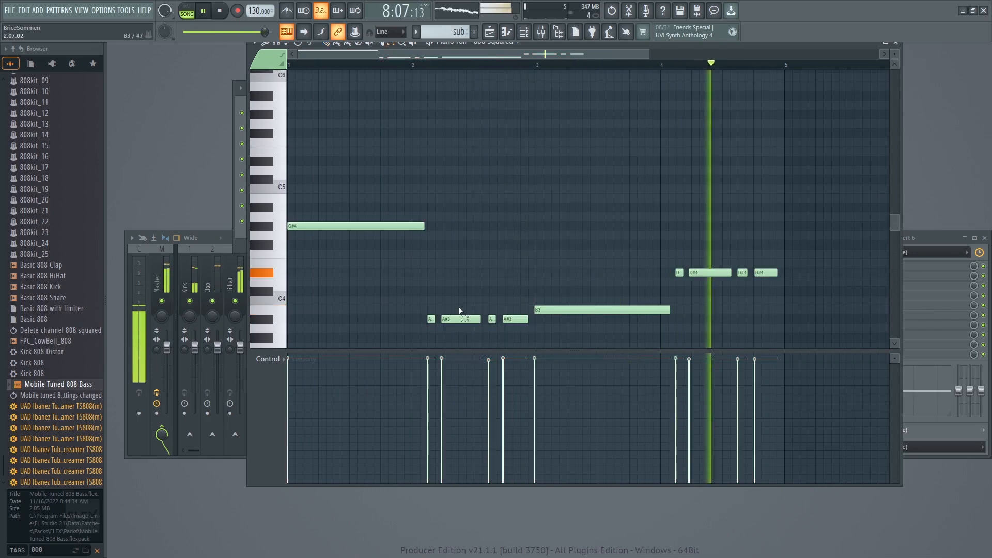
key("space")
Raise the A#3 and B3 bass notes by one octave and play the result.
left_click_drag(406, 279, 599, 343)
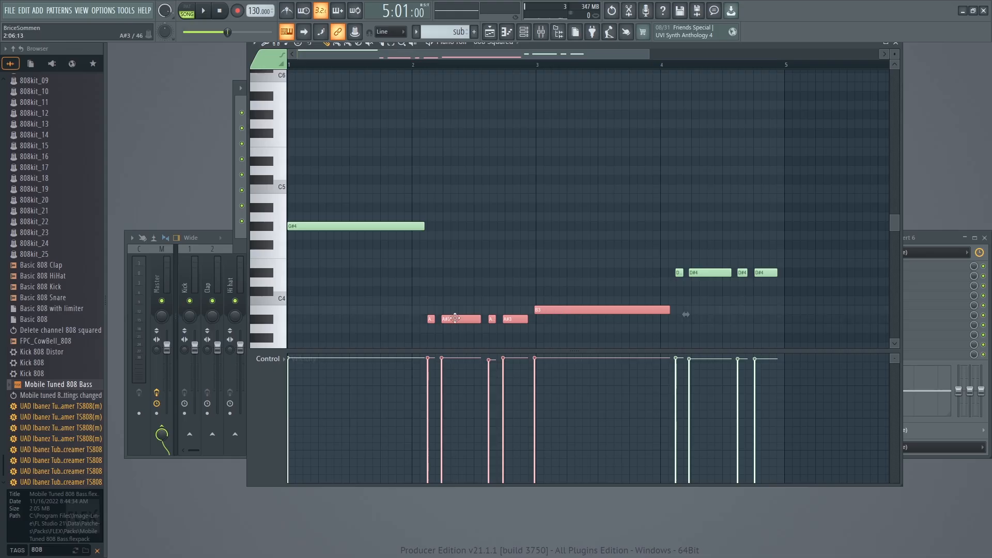
left_click_drag(454, 318, 455, 202)
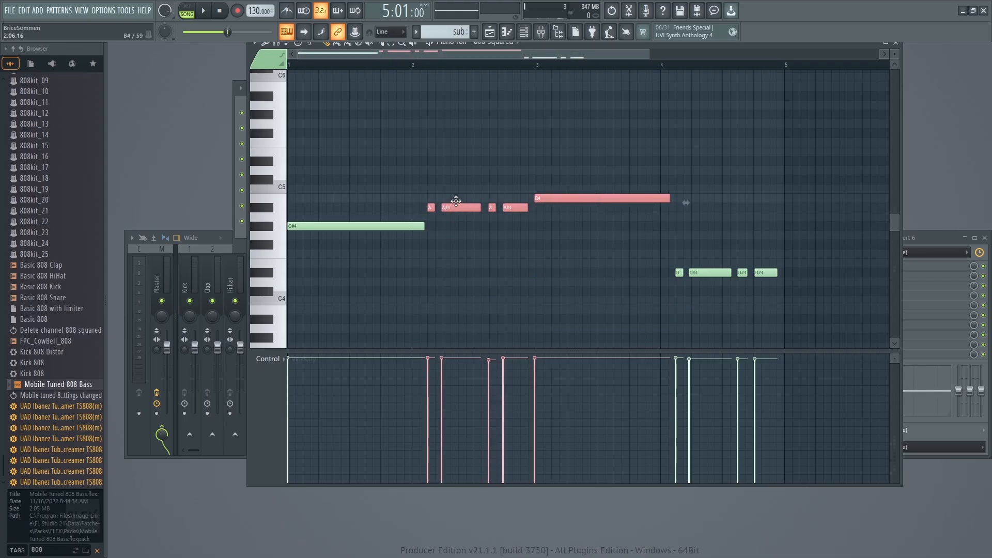
key("space")
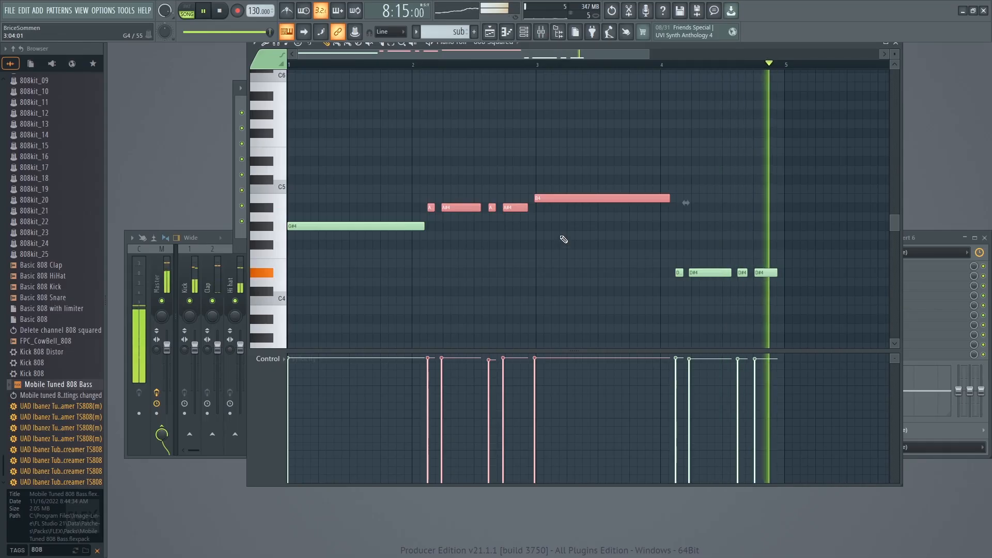
key("space")
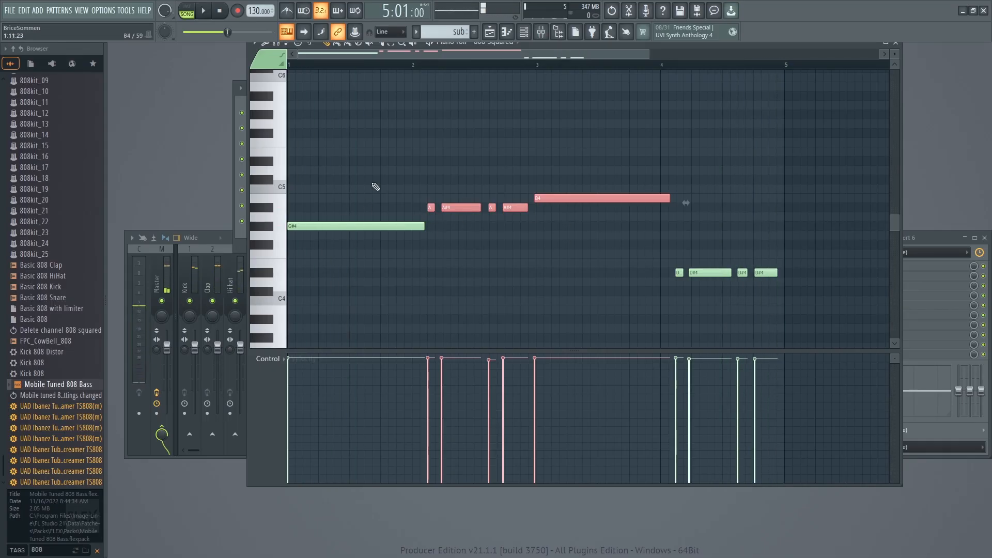
Select all notes of the bass line and apply Quick quantize to them.
scroll(408, 115, "down", 1)
scroll(386, 52, "up", 2)
scroll(419, 94, "down", 2)
scroll(424, 98, "up", 2)
scroll(583, 54, "down", 3)
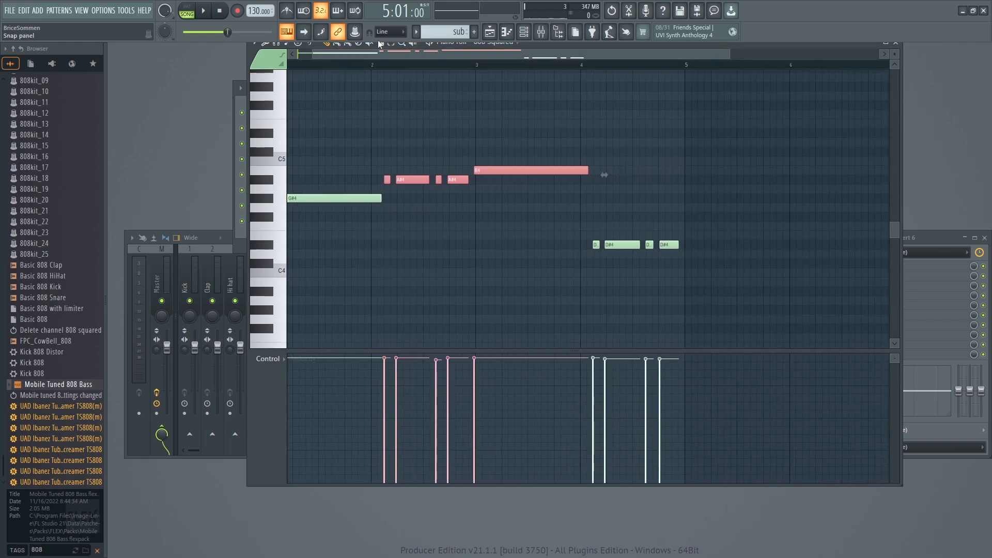
left_click_drag(722, 263, 283, 98)
left_click(265, 45)
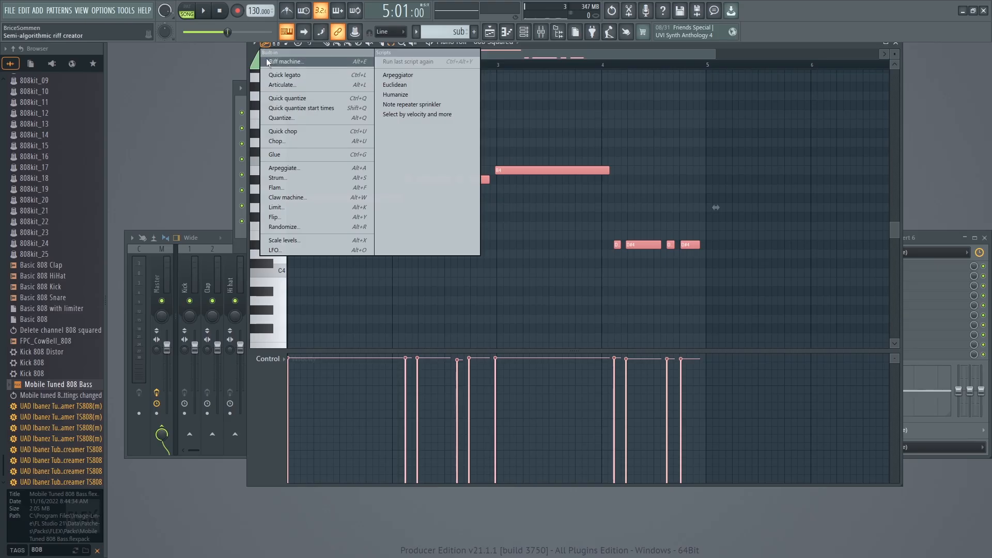
left_click(265, 46)
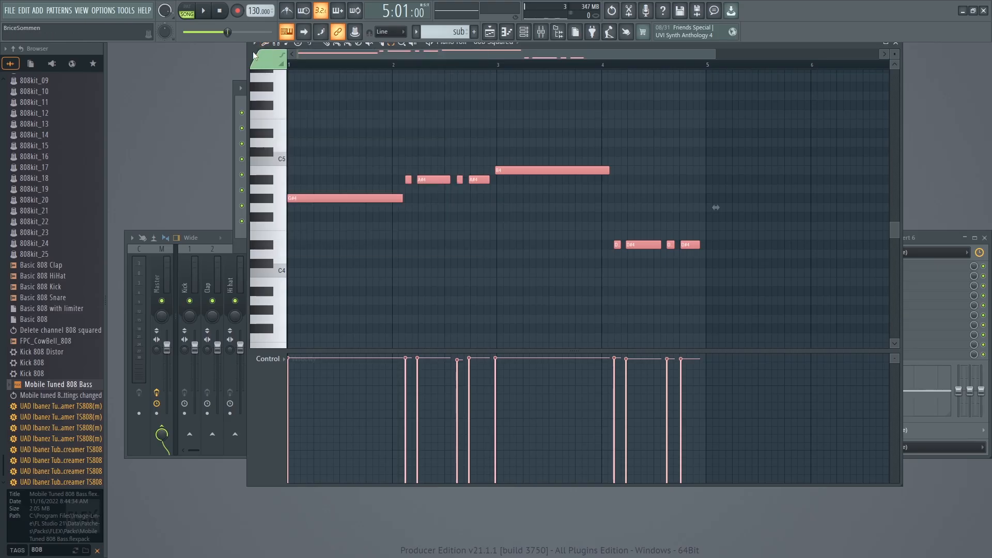
key("ctrl+q")
Play the quantized bass line through to the last notes and deselect them.
key("space")
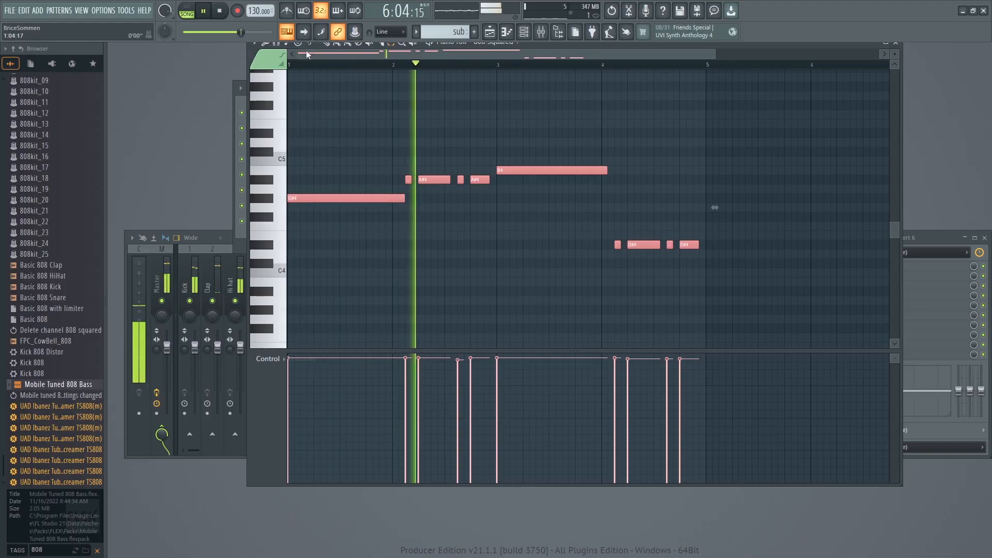
left_click(390, 46)
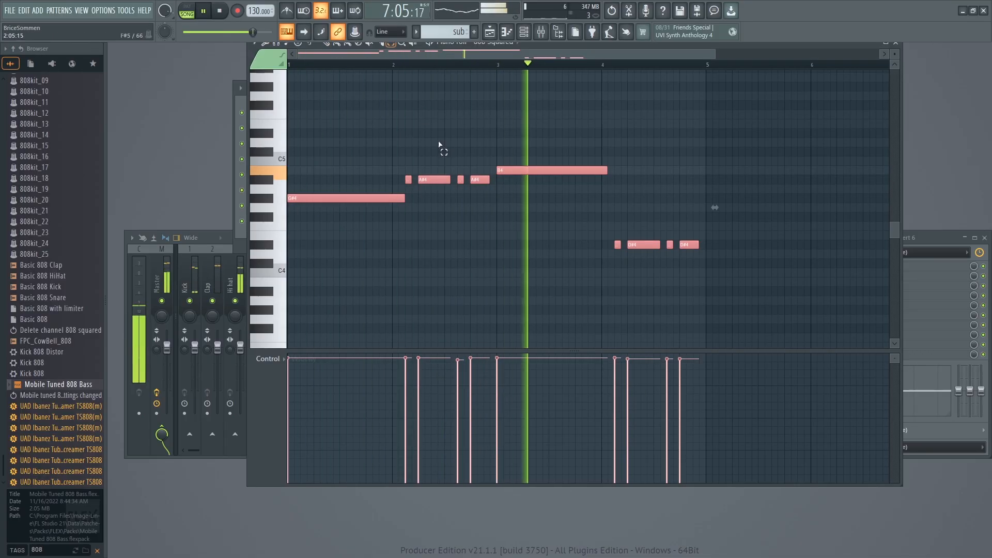
left_click(438, 146)
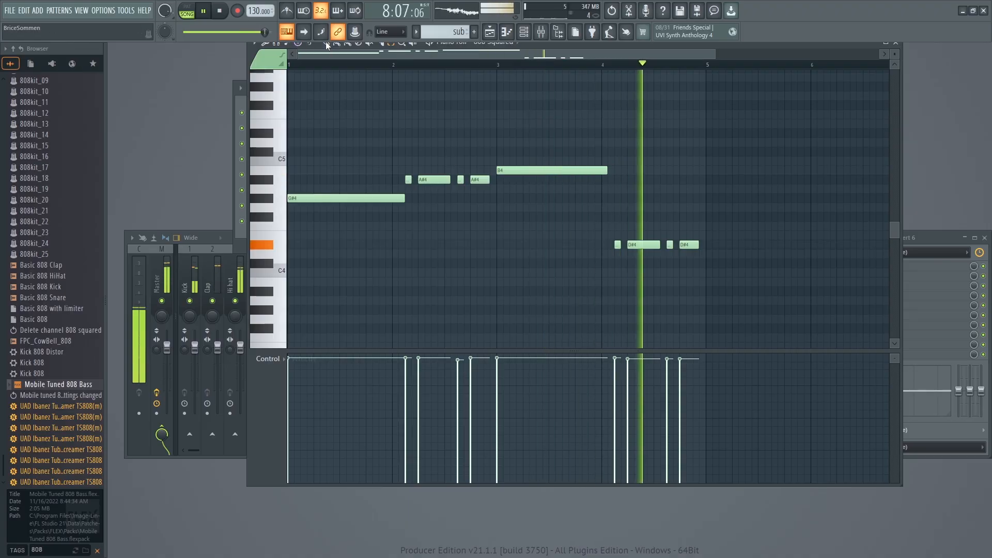
key("space")
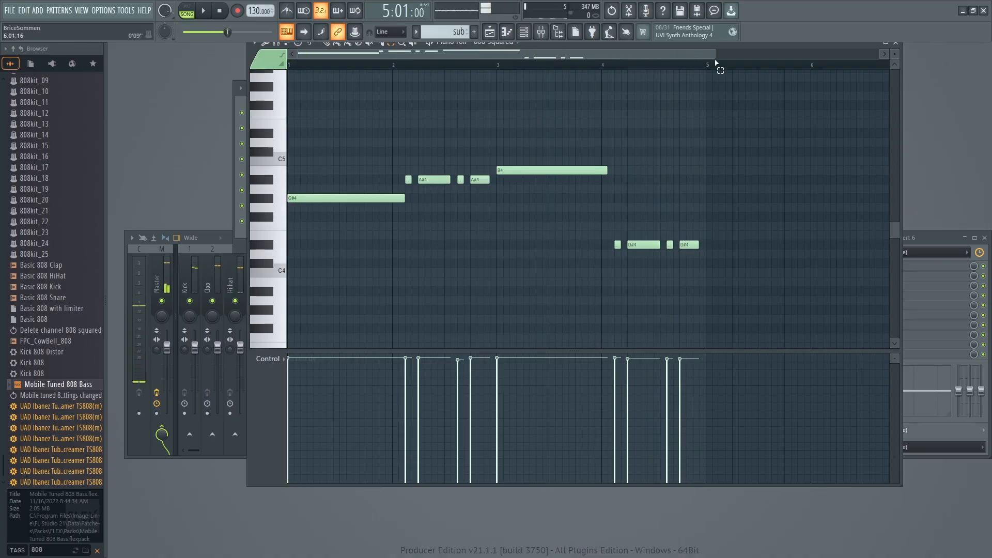
Lengthen the bass notes so each reaches the next one and the last ends at bar 5, and play the result.
left_click_drag(715, 54, 329, 67)
left_click_drag(483, 180, 508, 192)
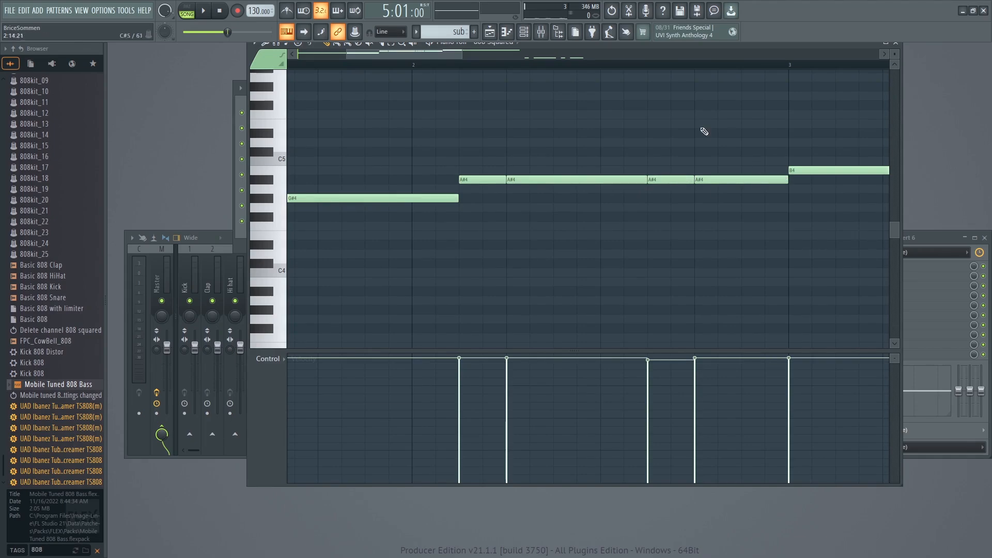
left_click_drag(447, 62, 571, 71)
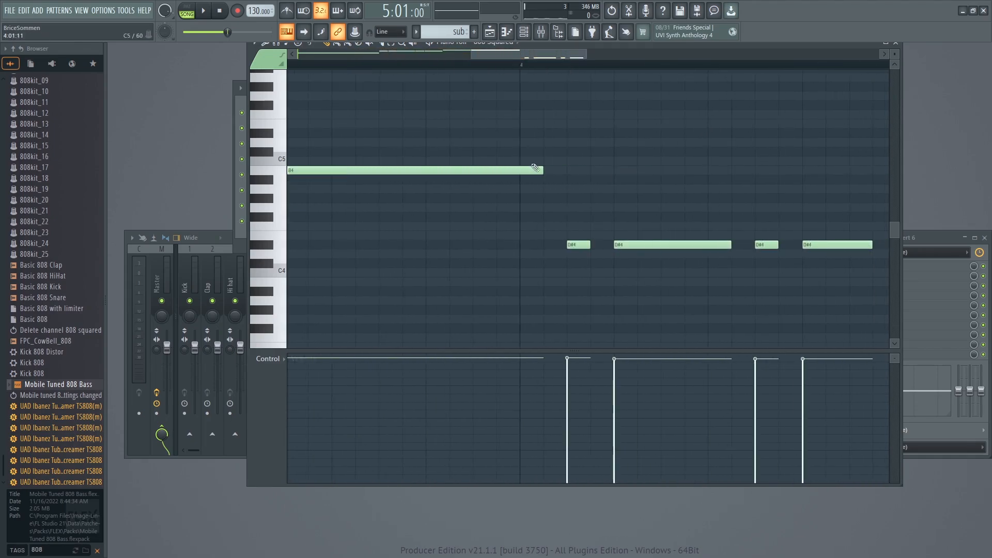
left_click_drag(543, 172, 563, 172)
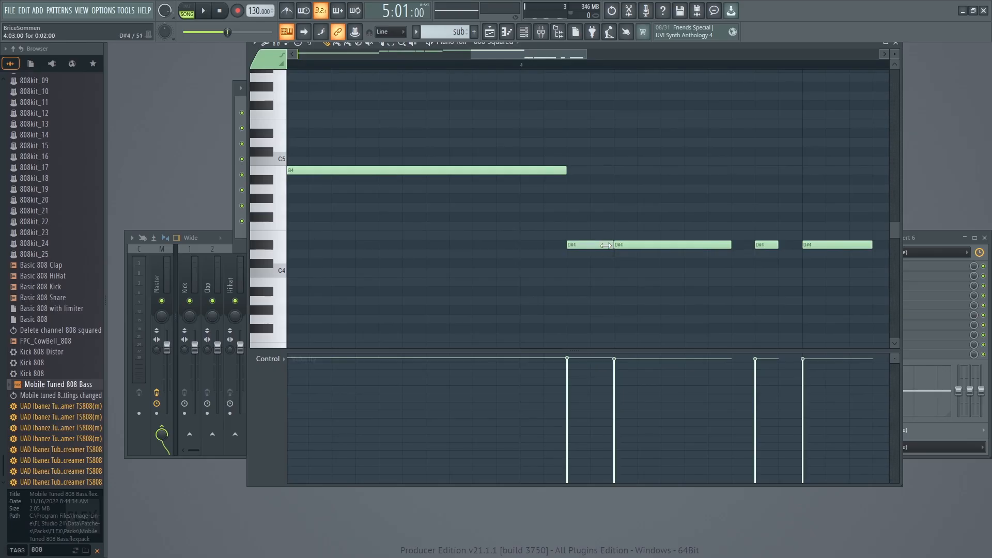
left_click_drag(484, 57, 511, 59)
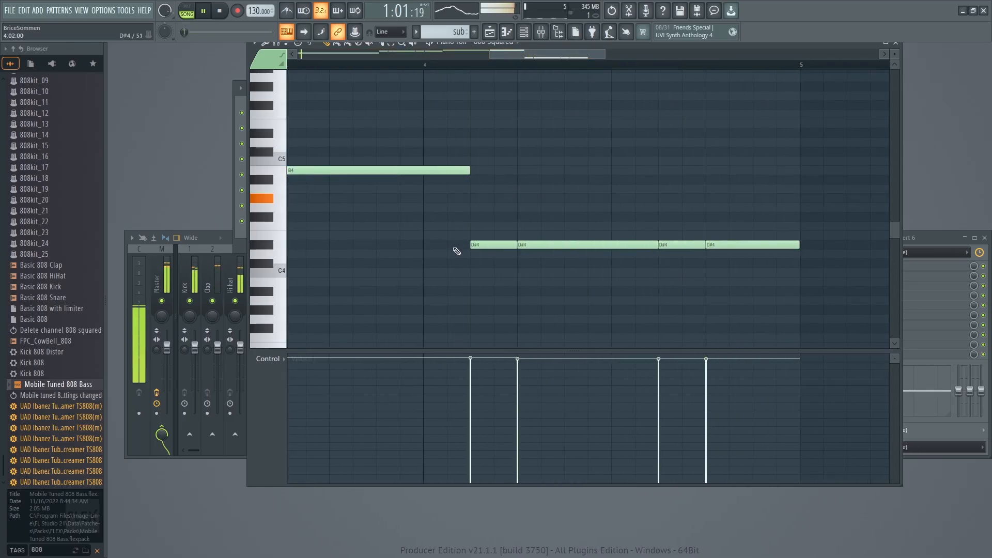
key("space")
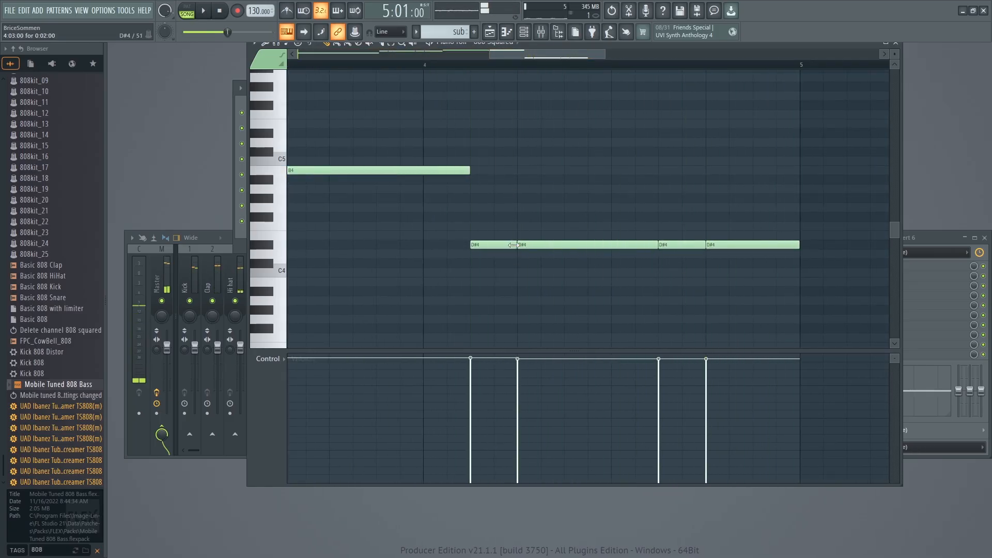
Set the piano roll snap to 1/6 step, trim the first three D#4 bass notes so small gaps separate them, and play the result.
left_click(265, 44)
left_click(264, 45)
left_click(276, 44)
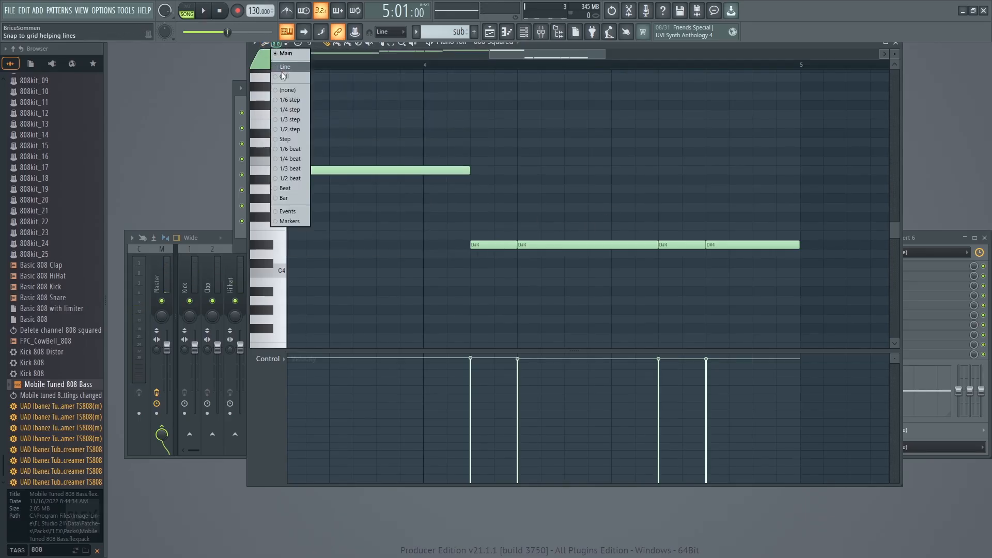
left_click(284, 100)
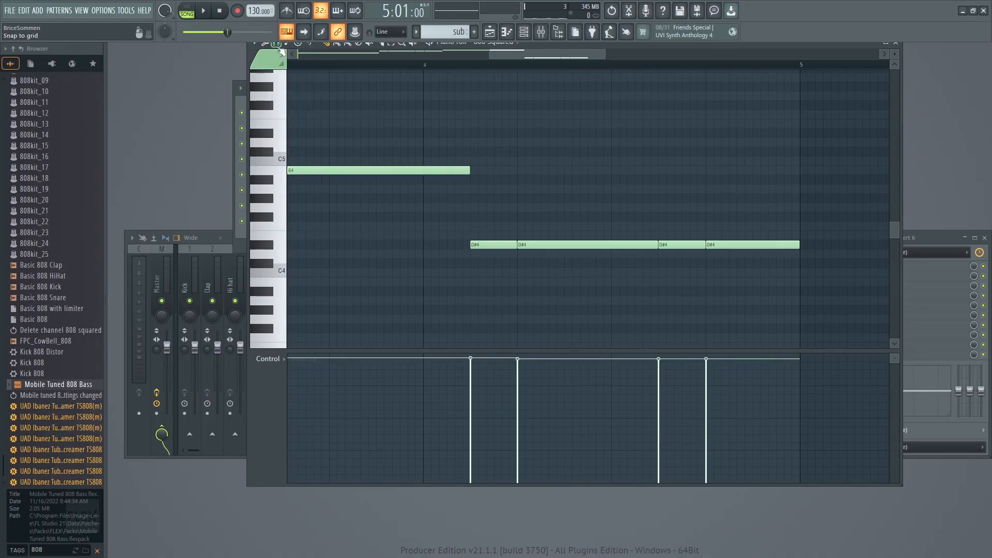
left_click(277, 44)
left_click(274, 45)
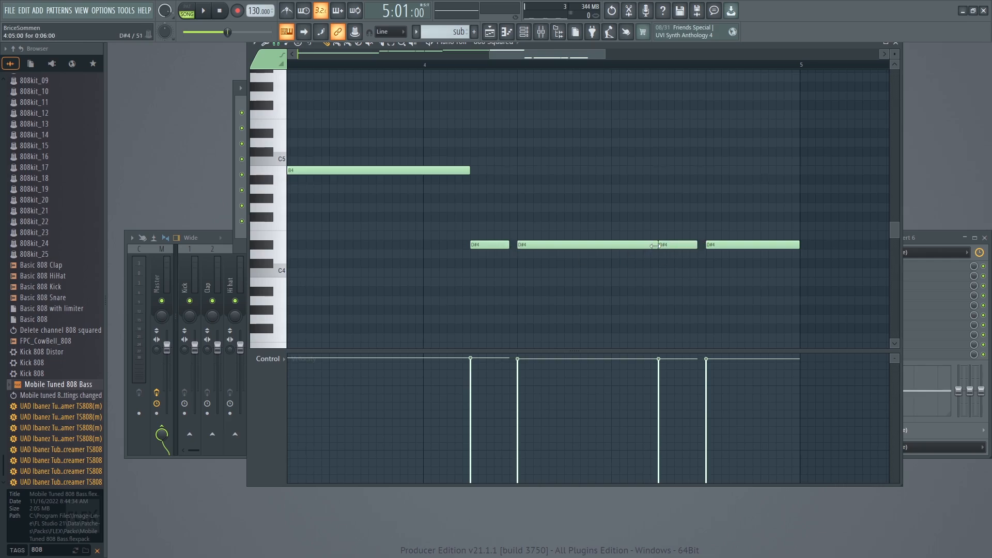
key("space")
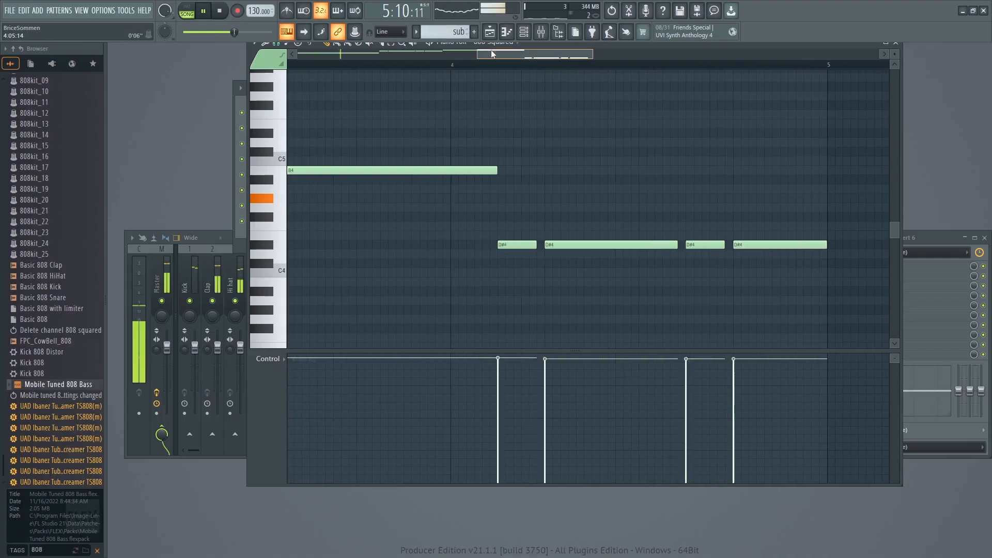
key("space")
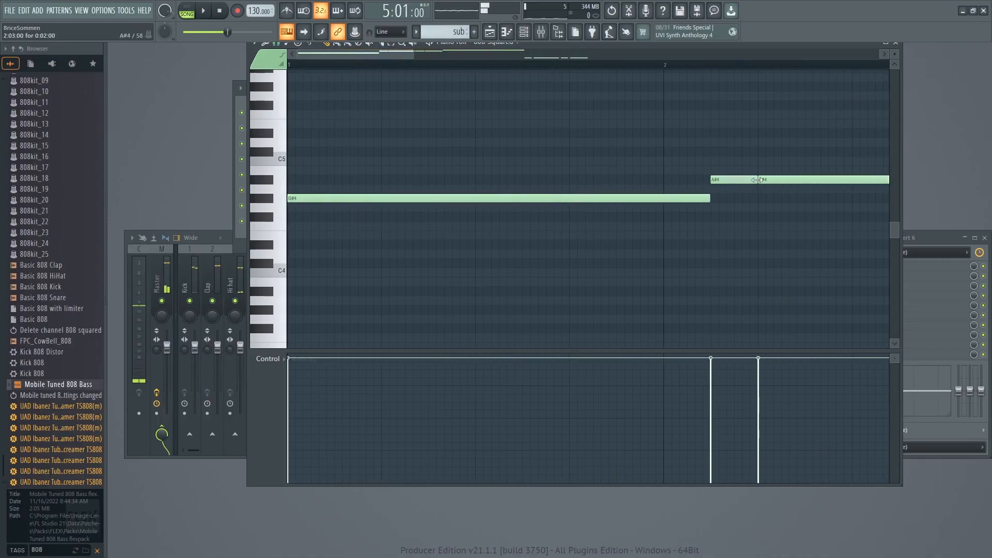
Trim the ends of the first three A#4 bass notes to leave a small gap before each following note, and play the result.
key("space")
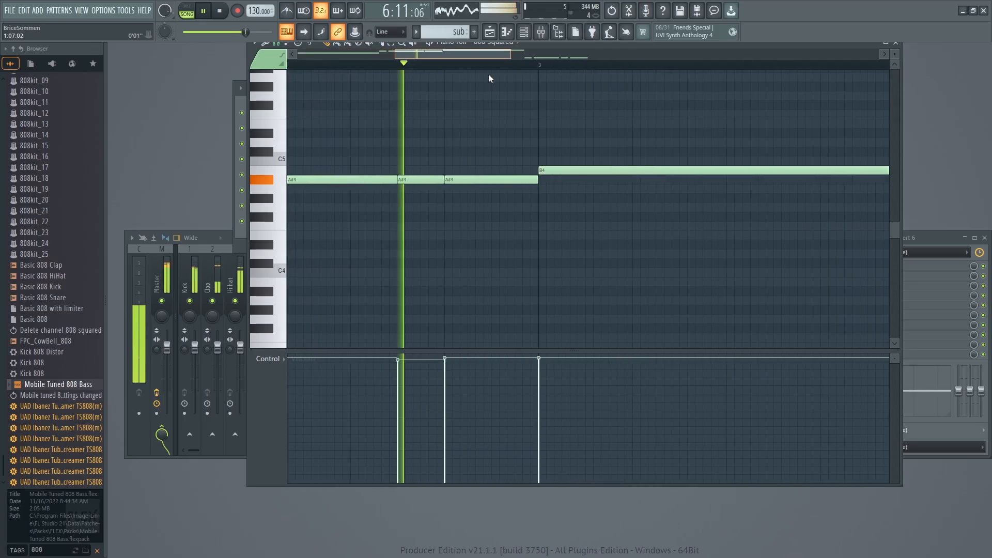
key("space")
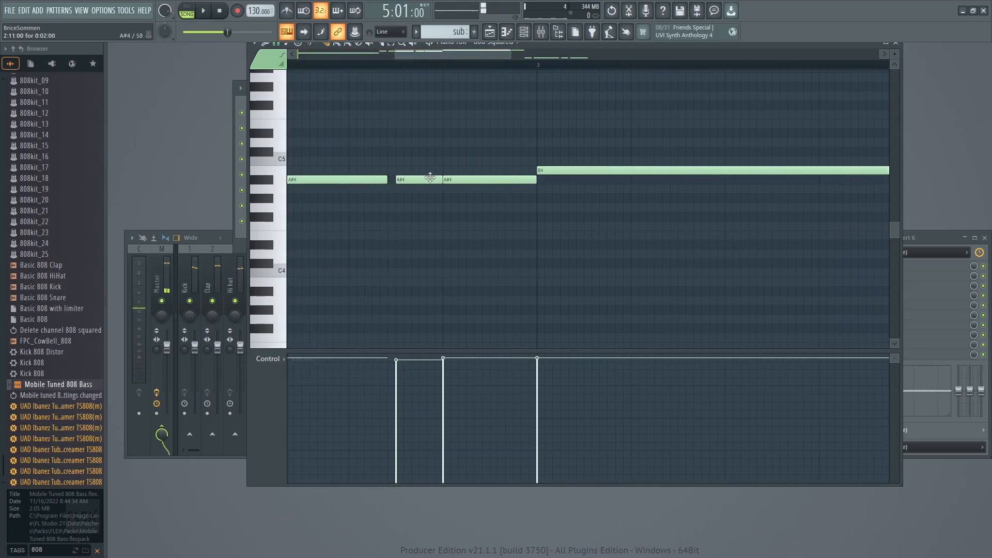
key("space")
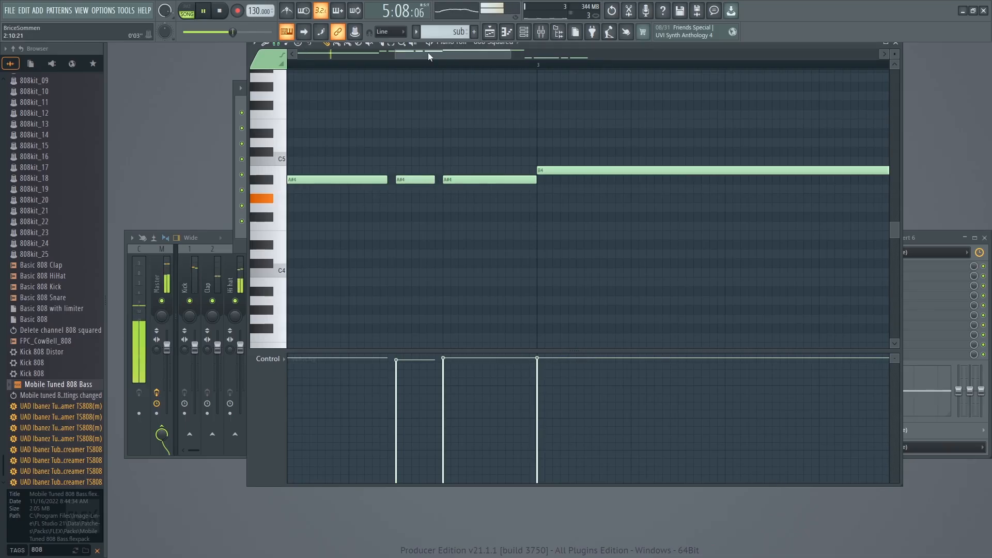
mouse_move(512, 53)
left_mouse_down()
mouse_move(653, 51)
mouse_move(525, 55)
left_mouse_up()
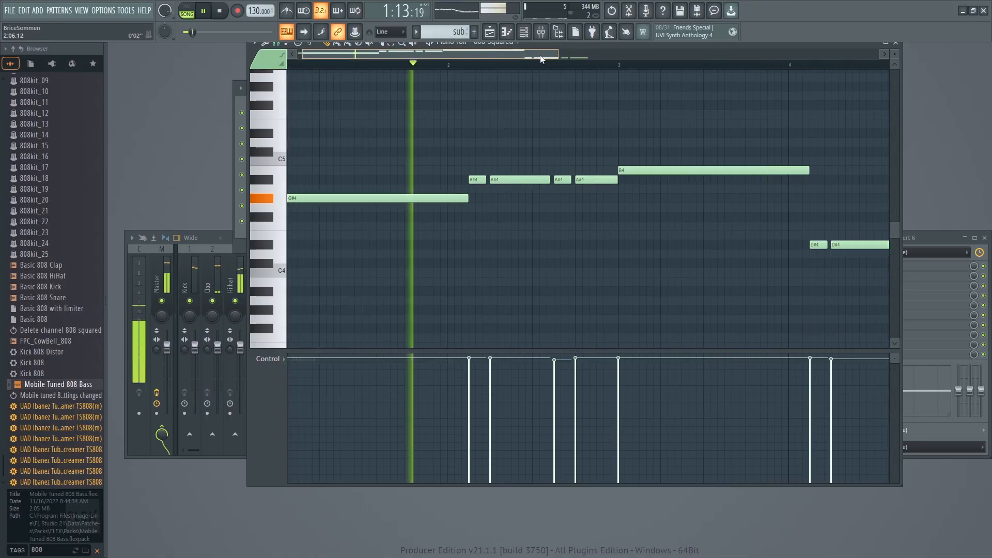
Raise the note velocity of all the bass notes to the maximum.
left_click_drag(552, 53, 782, 47)
left_click_drag(433, 363, 450, 344)
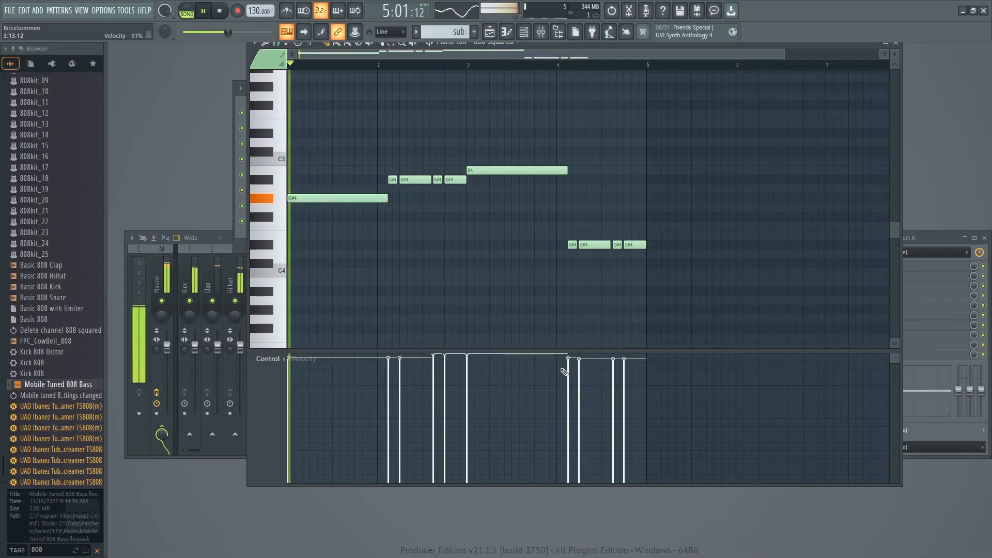
mouse_move(570, 360)
left_mouse_down()
mouse_move(583, 345)
mouse_move(627, 360)
left_mouse_up()
left_click_drag(404, 365, 383, 337)
left_click(285, 358)
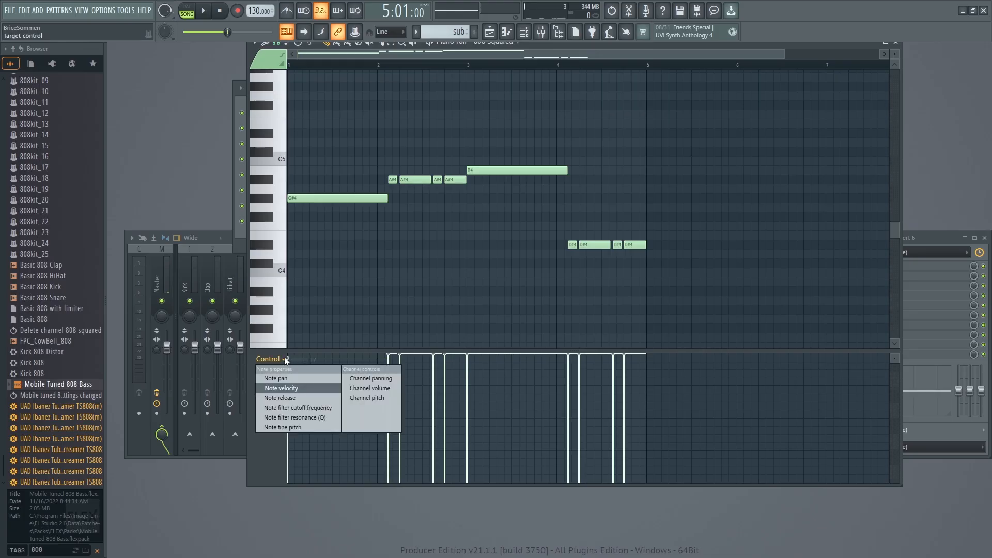
left_click(288, 357)
left_click_drag(291, 359, 293, 353)
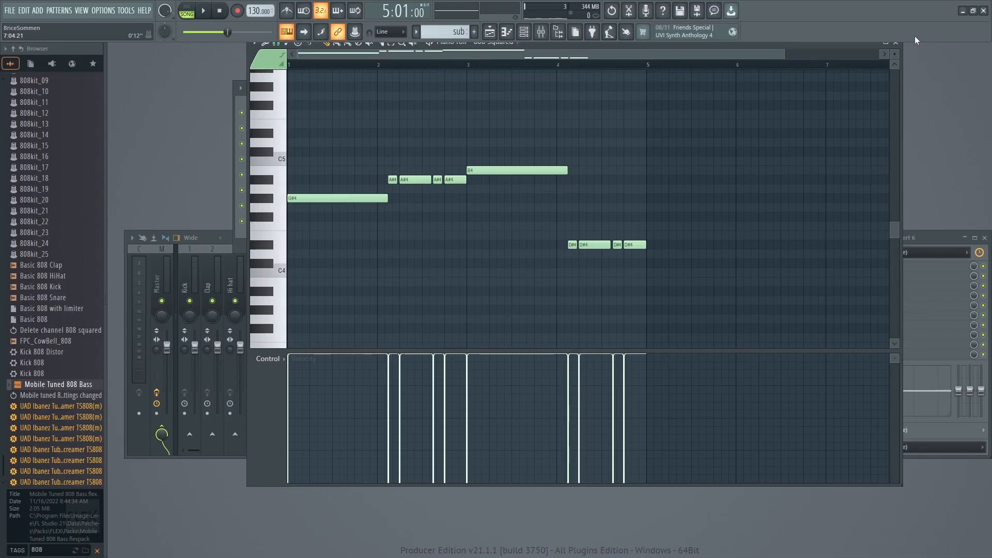
Close the piano roll, switch to the Drums pattern in the channel rack and play the song.
left_click(897, 47)
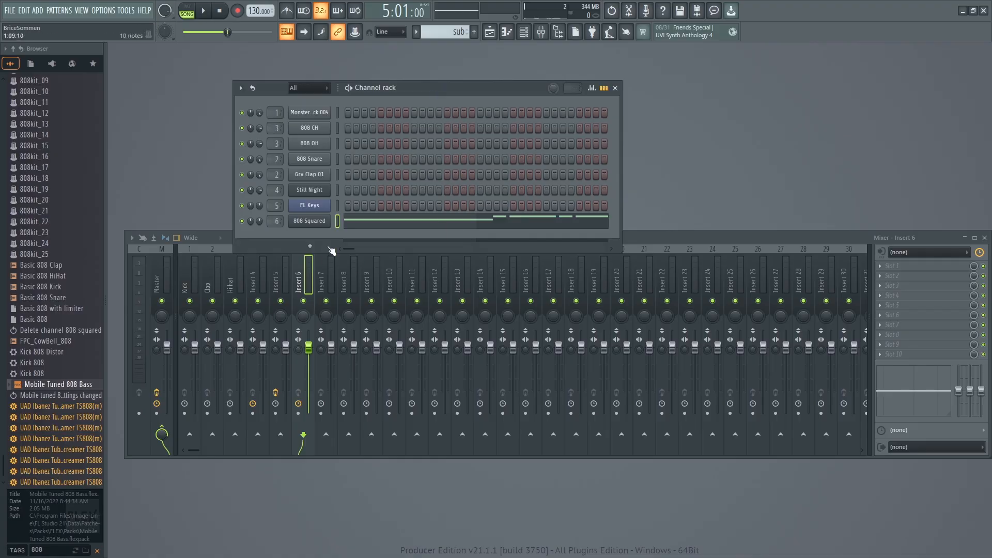
left_click(685, 245)
left_click(435, 94)
left_click_drag(448, 32, 447, 45)
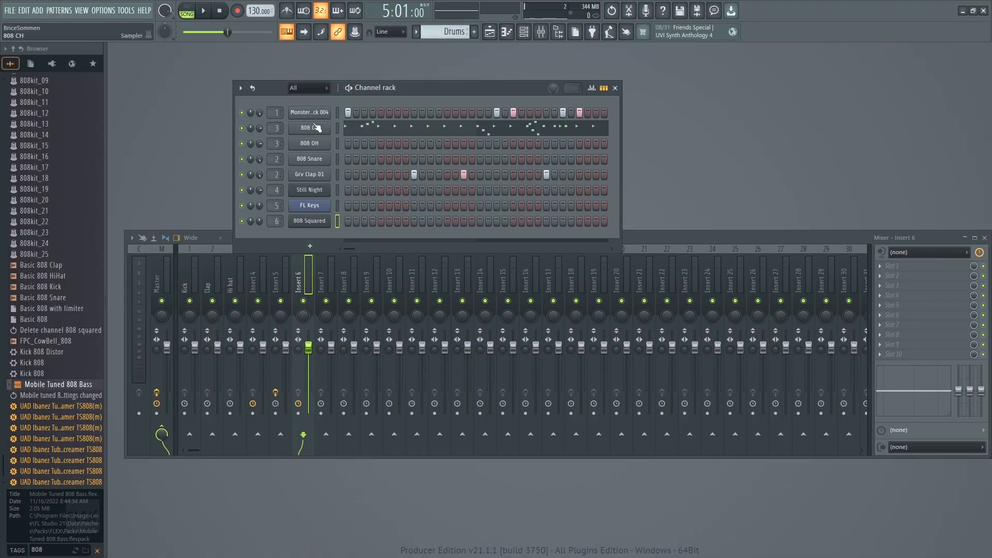
key("space")
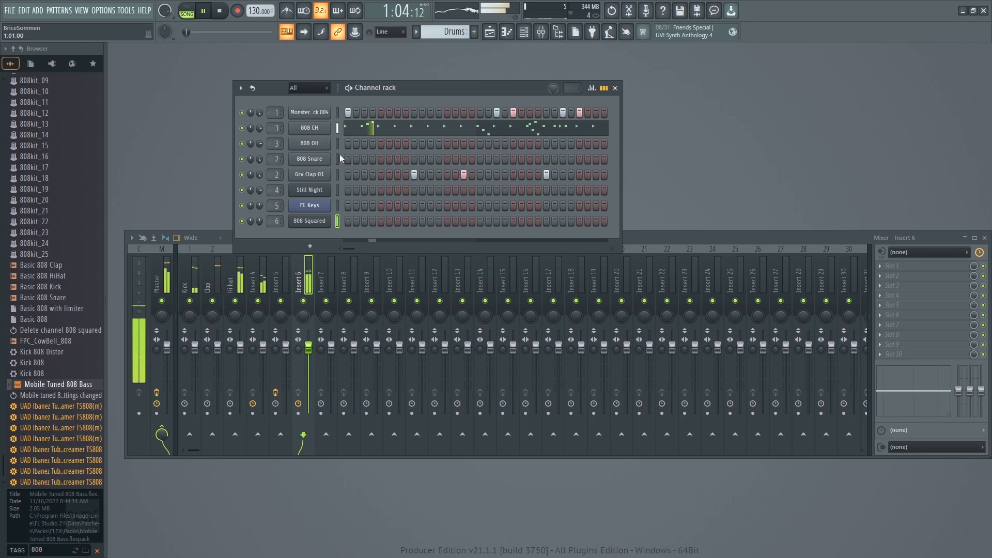
key("space")
Open the 808 Squared channel's FLEX window and move it clear of the channel rack's mute controls.
left_click(309, 205)
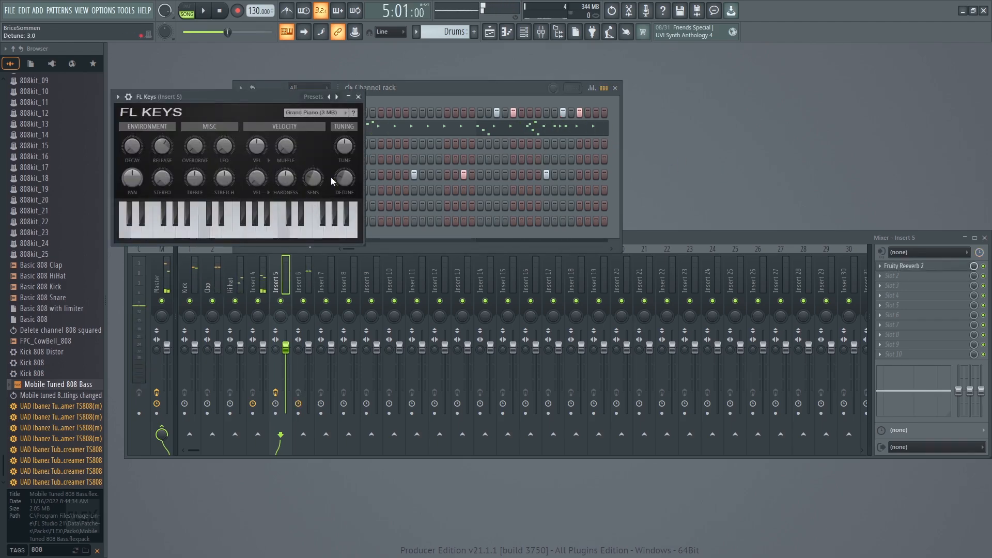
left_click(358, 97)
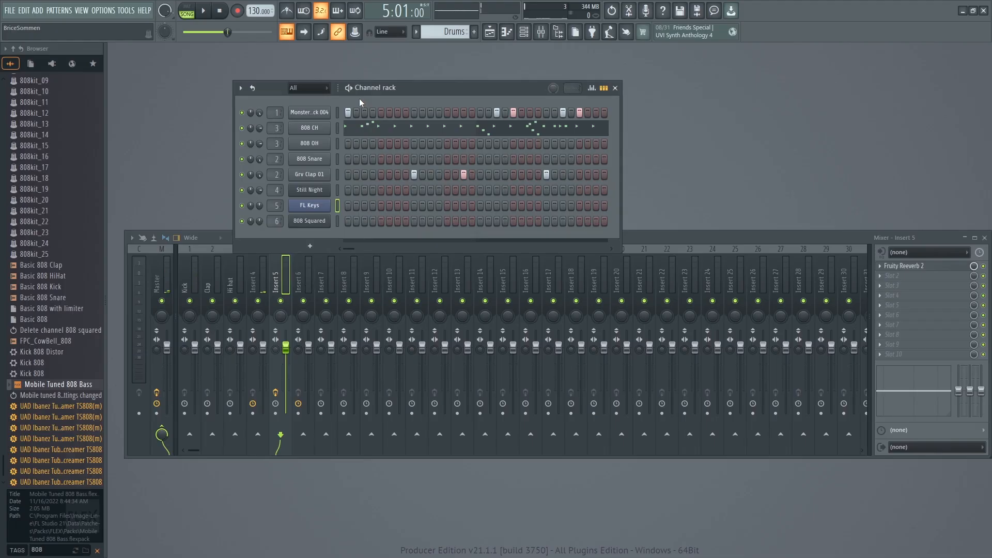
left_click(309, 221)
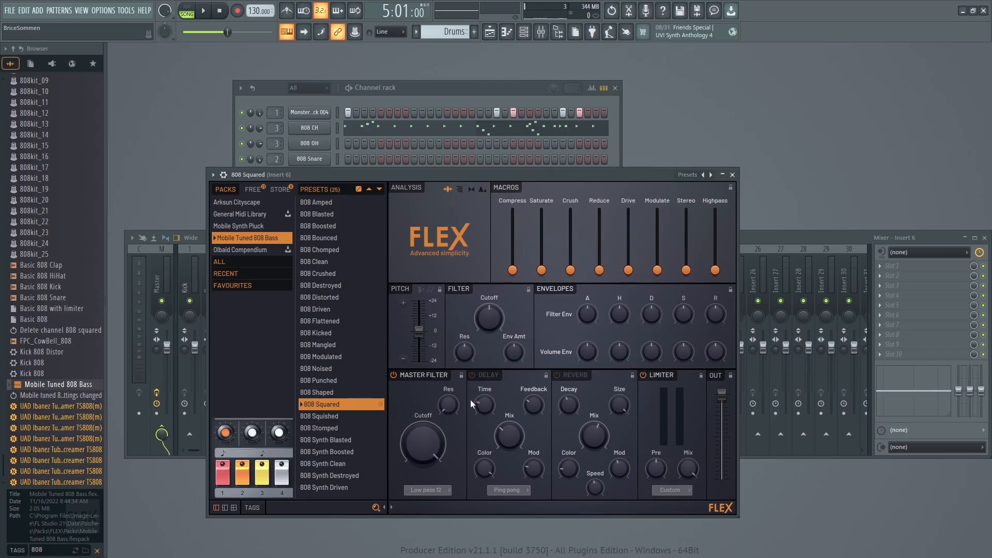
left_click(415, 91)
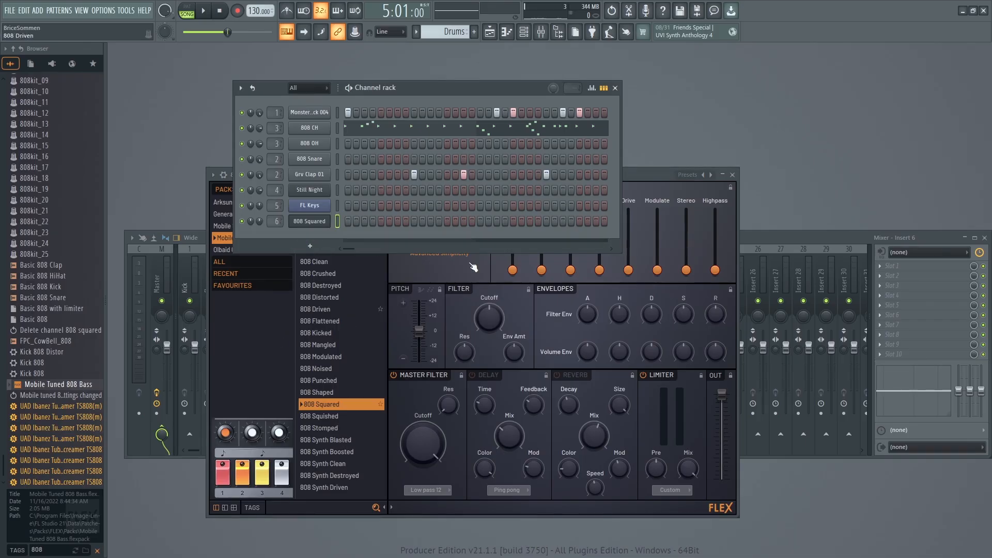
left_click(642, 181)
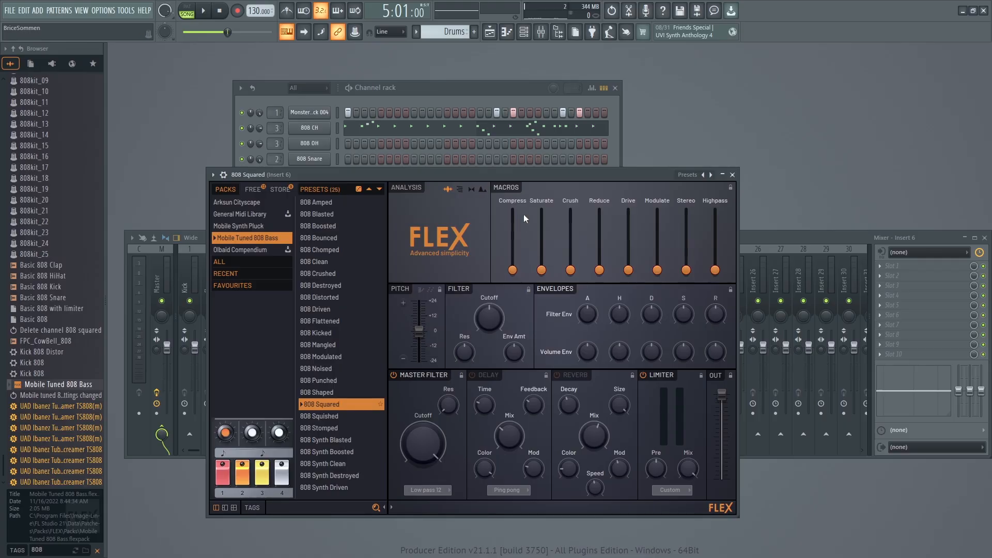
left_click_drag(538, 178, 695, 170)
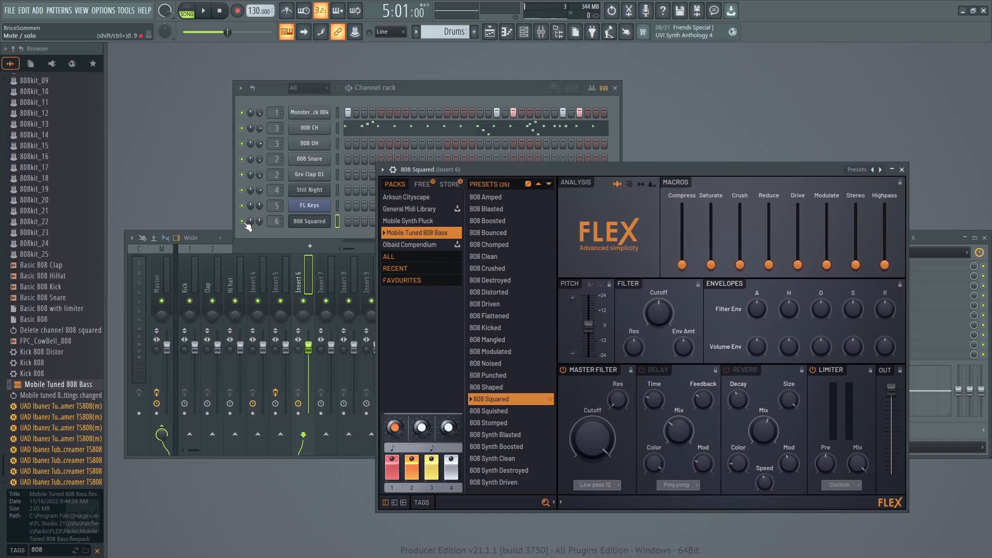
Mute every channel except the kick and 808 Squared, and play the two together with the FLEX window in view.
left_click(242, 222)
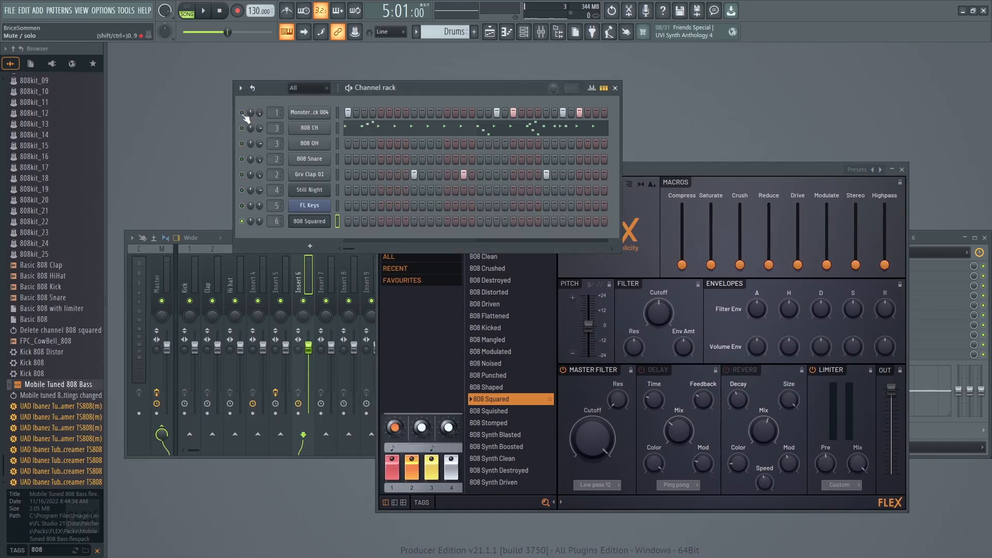
right_click(242, 221)
left_click(311, 224)
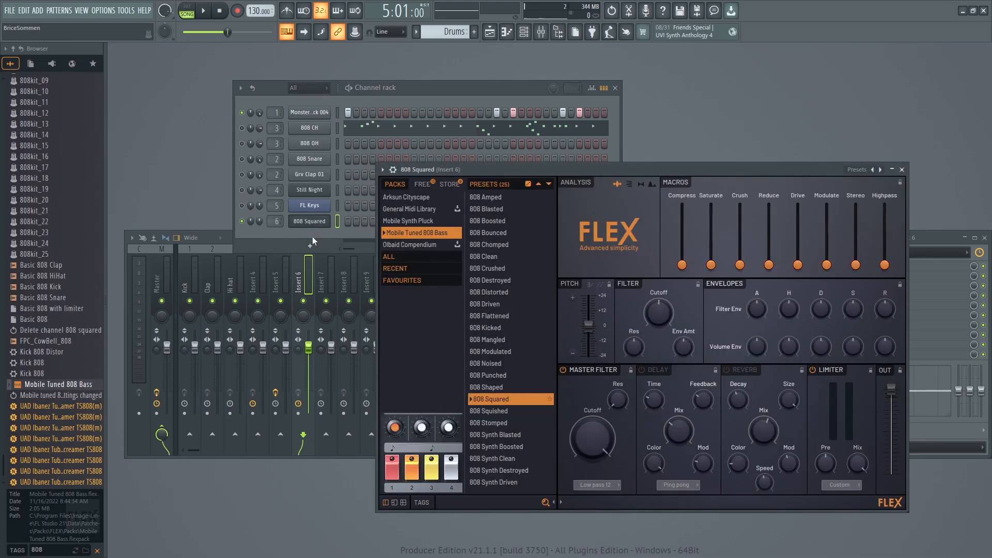
key("space")
left_click_drag(610, 169, 463, 74)
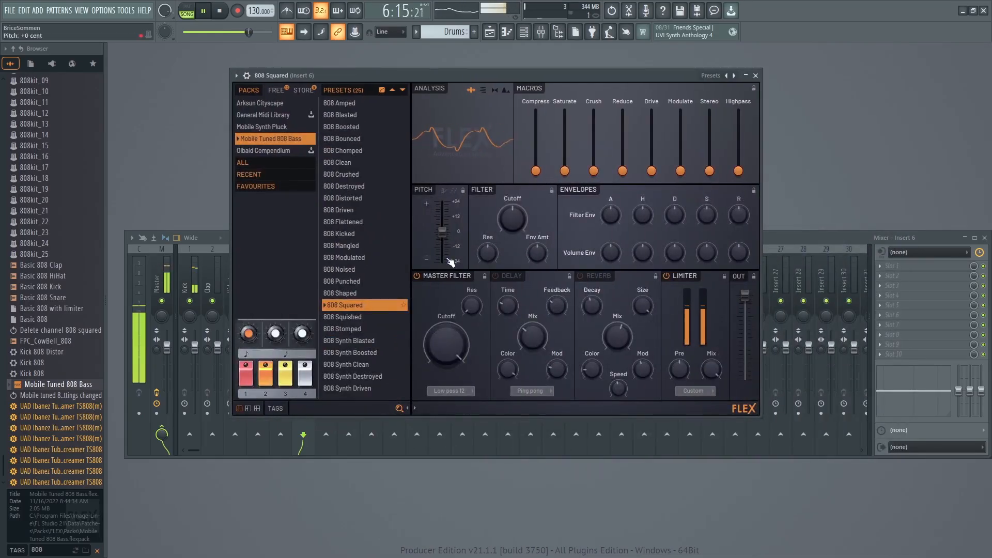
key("space")
Try the 808 Stomped and 808 Synth Blasted presets on the bass, playing each against the kick.
left_click(350, 330)
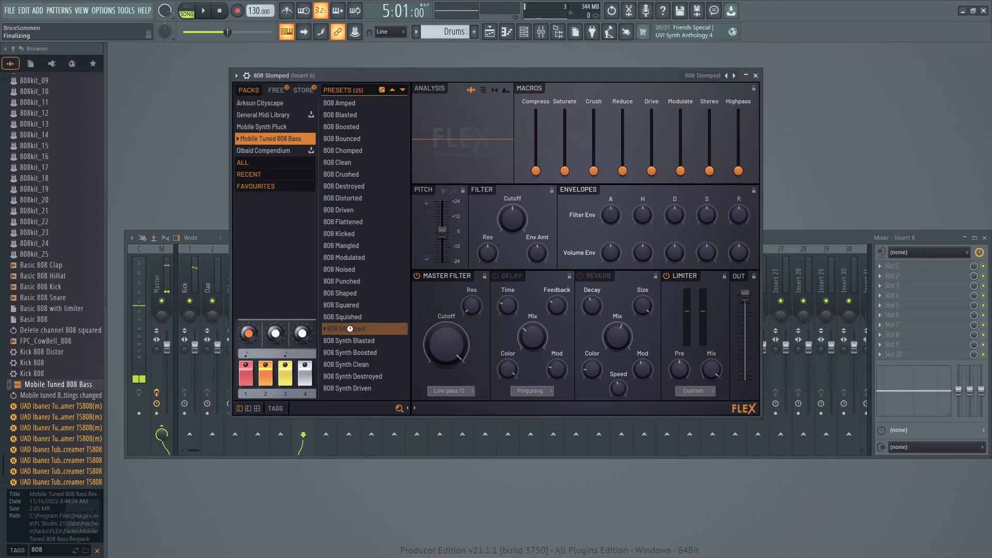
key("space")
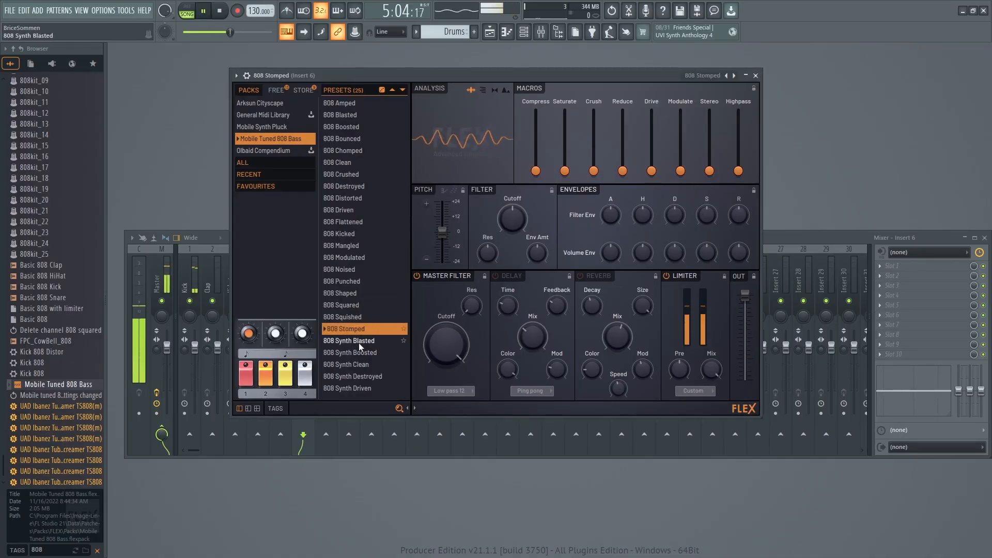
key("space")
left_click(354, 342)
key("space")
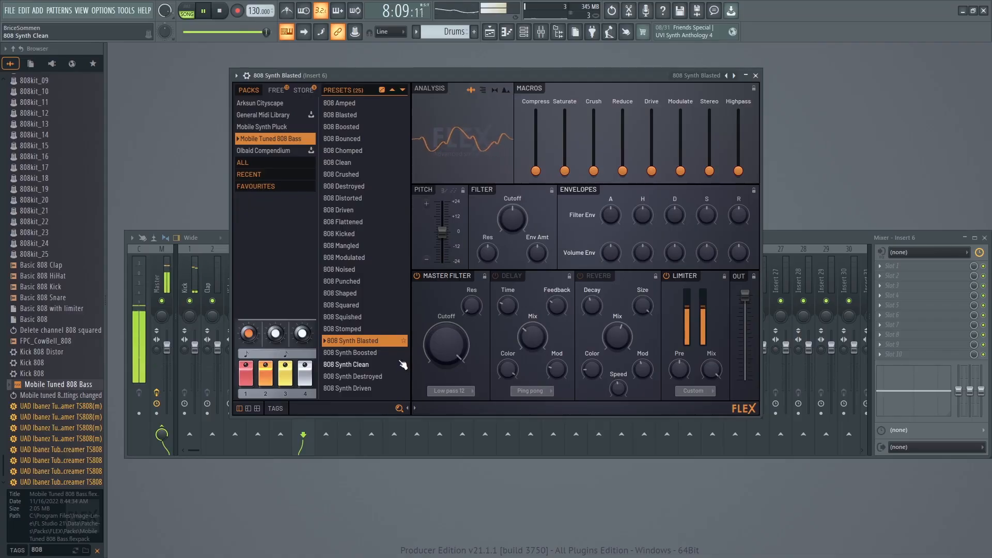
key("space")
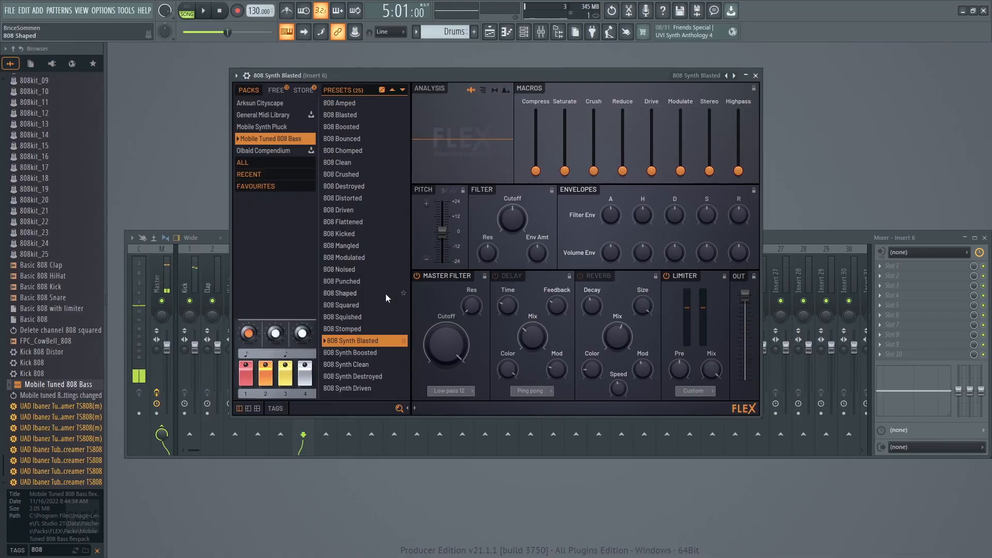
Compare the 808 Squared preset with 808 Synth Blasted against the kick, keeping 808 Synth Blasted loaded.
left_click(346, 306)
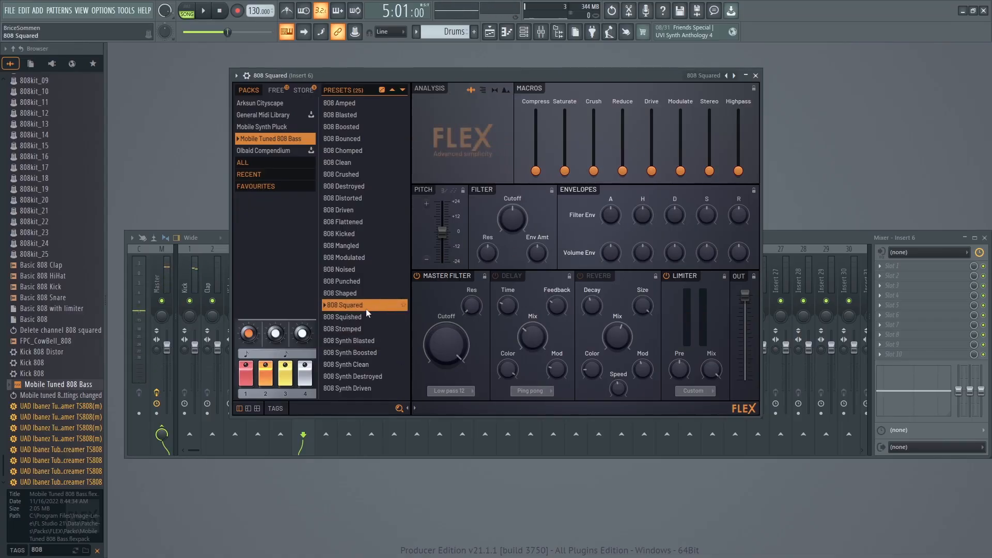
key("space")
key("space")
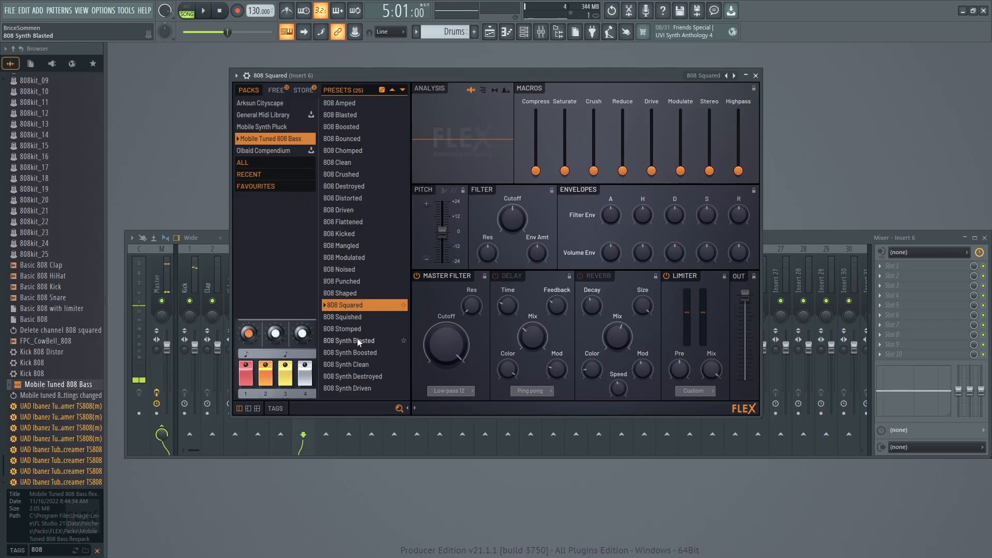
left_click(357, 339)
key("space")
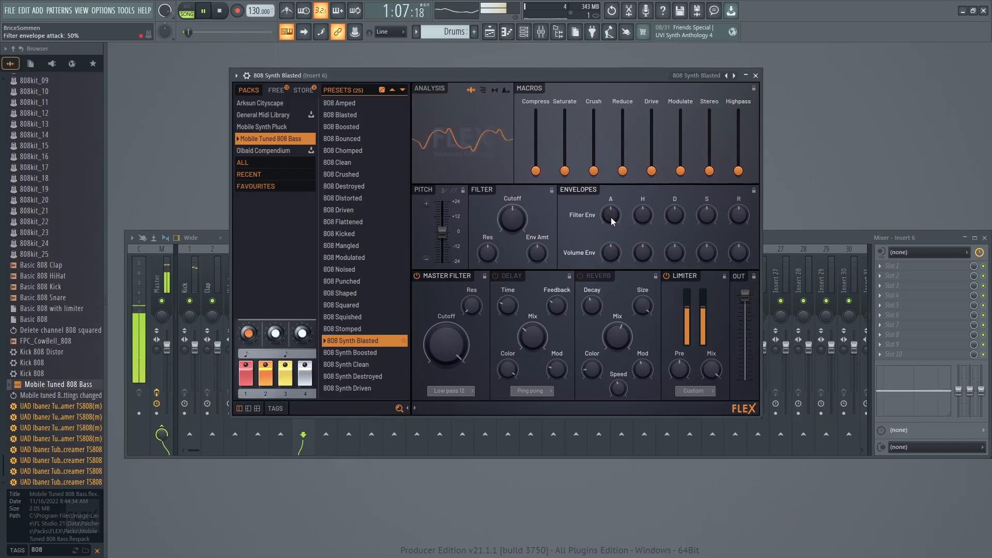
key("space")
Try a higher filter envelope attack and a 73% volume envelope attack while playing the bass, and return both to 50%.
left_click_drag(611, 217, 608, 206)
key("space")
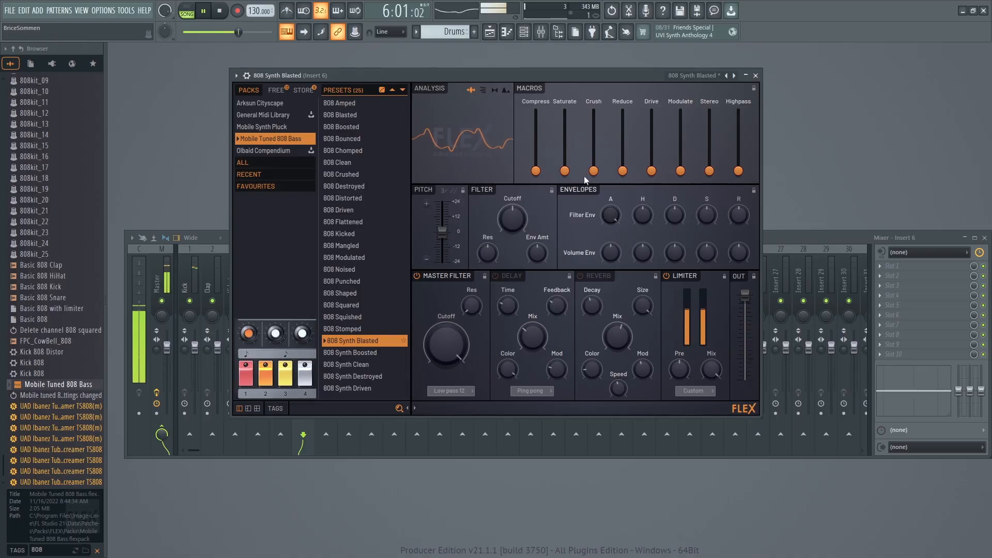
mouse_move(610, 253)
left_mouse_down()
mouse_move(608, 221)
mouse_move(610, 263)
mouse_move(609, 247)
left_mouse_up()
key("space")
key("space")
key("space")
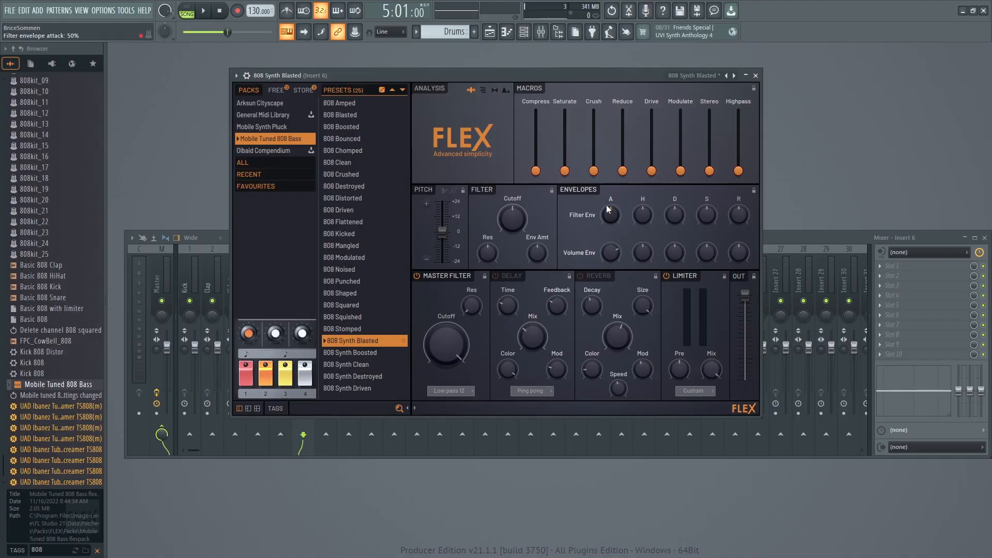
key("space")
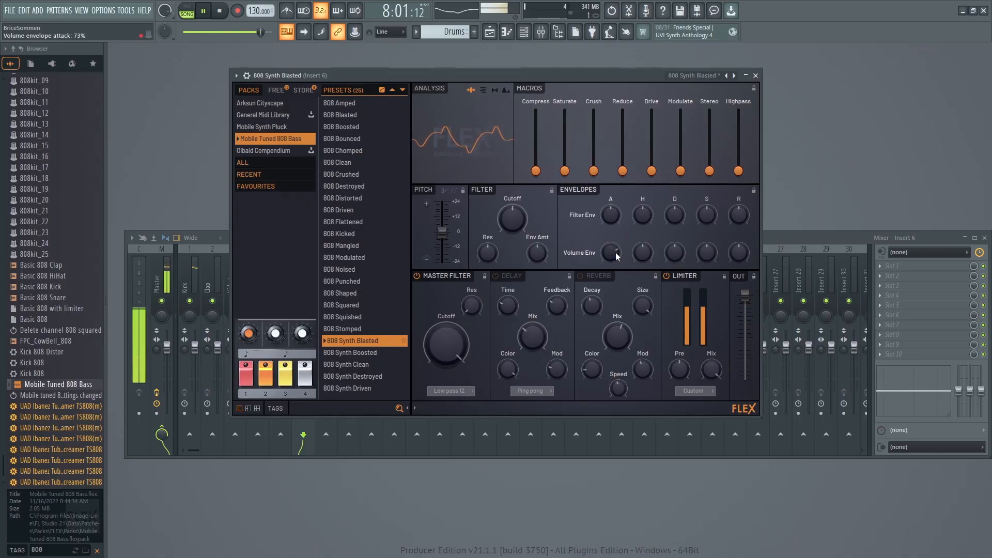
left_click_drag(614, 256, 614, 279)
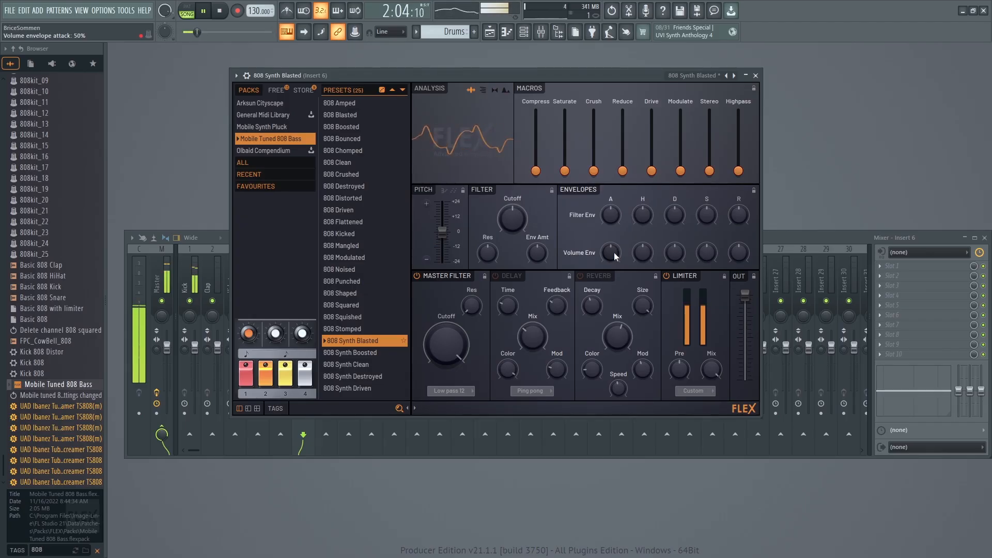
Set the volume envelope attack of 808 Synth Blasted to 71%, playing the bass with the kick and with the full beat.
key("space")
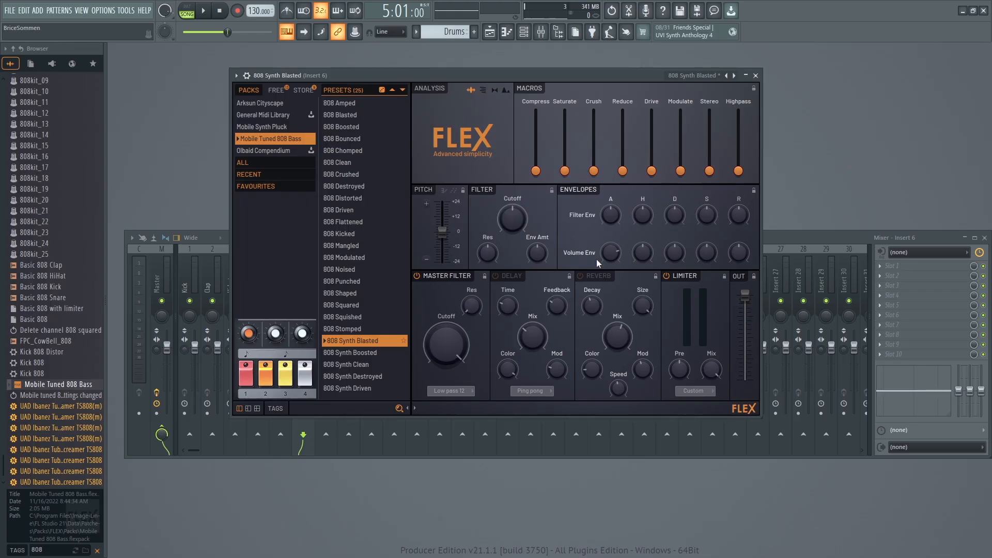
key("space")
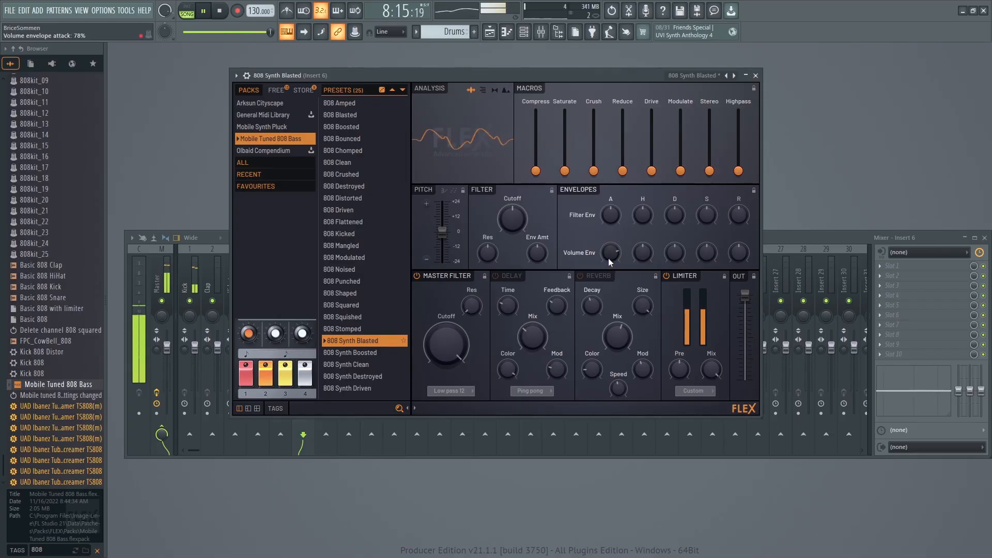
scroll(610, 253, "down", 2)
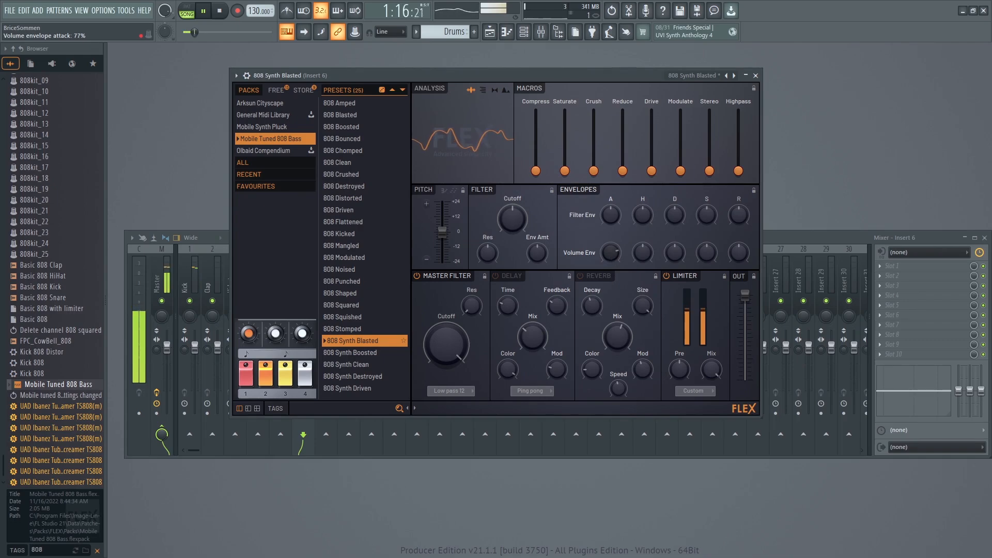
left_click(755, 76)
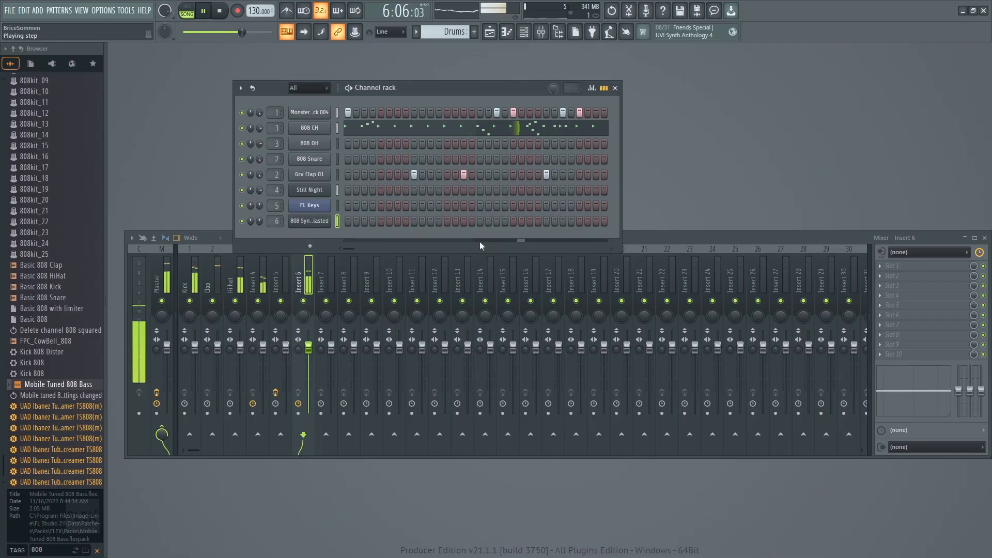
left_click(311, 222)
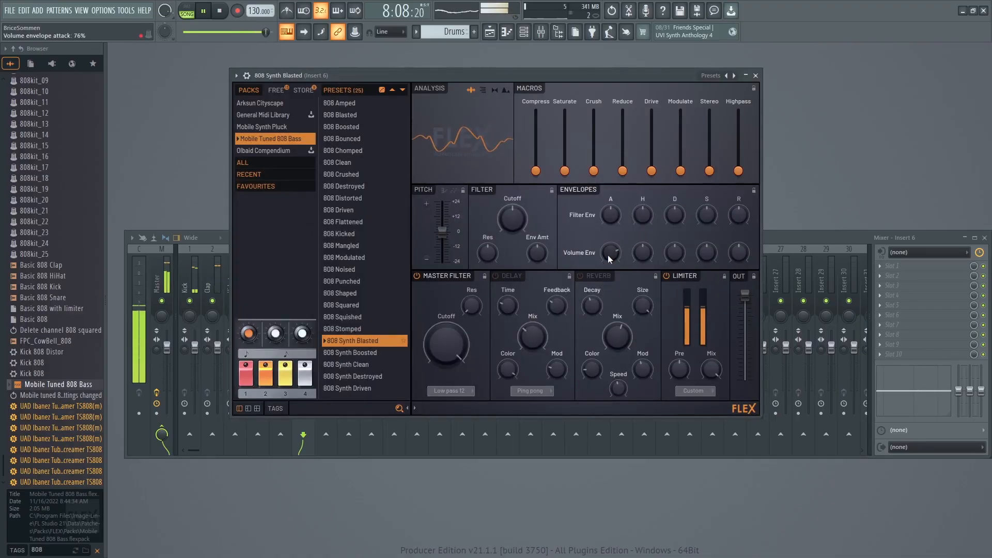
key("space")
left_click_drag(607, 255, 608, 256)
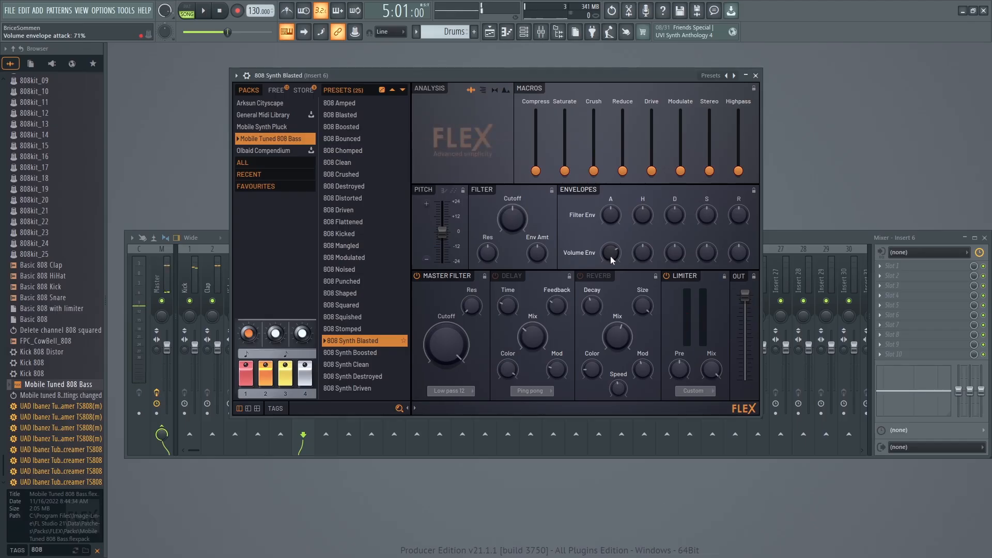
key("space")
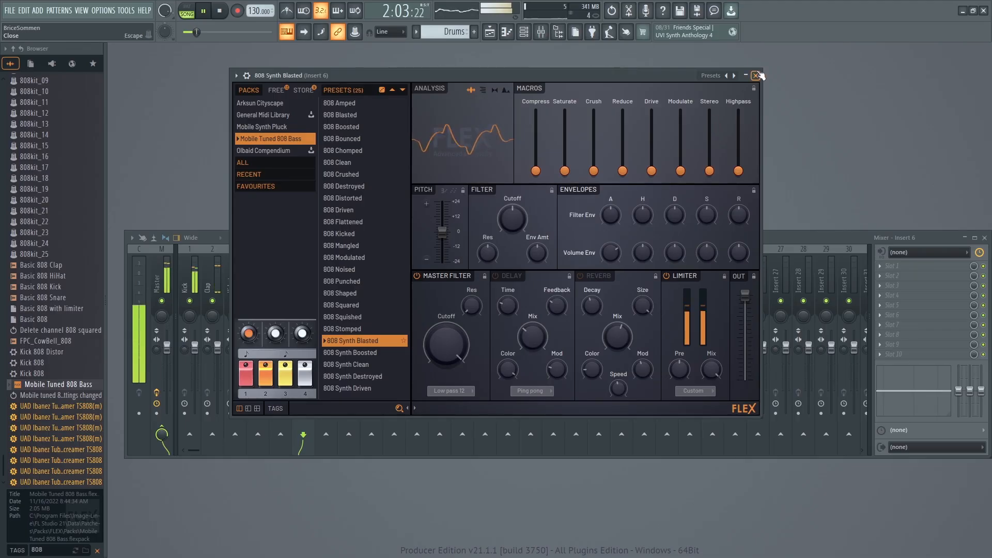
key("space")
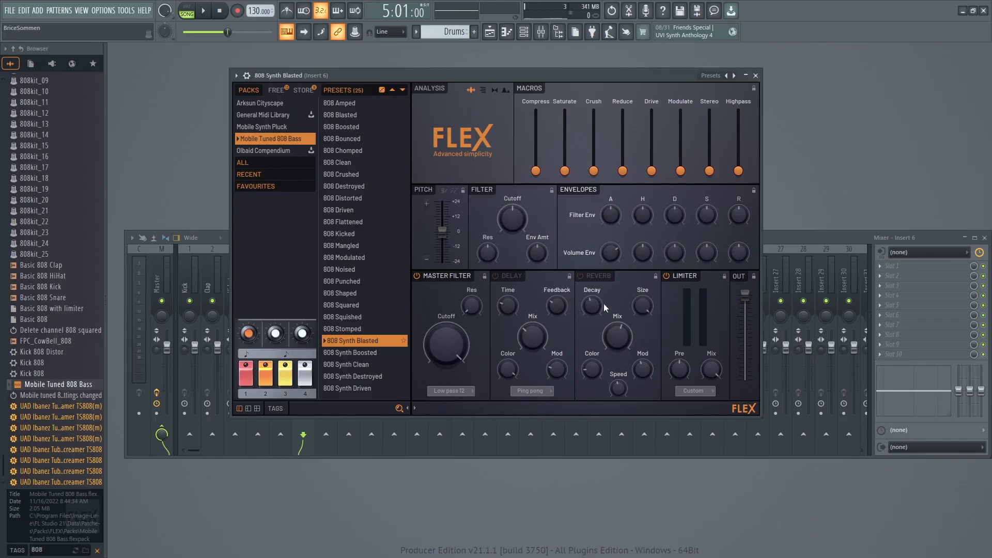
Move the FLEX window clear of the Channel rack and bring each of the two windows to the front in turn.
left_click_drag(604, 75, 633, 104)
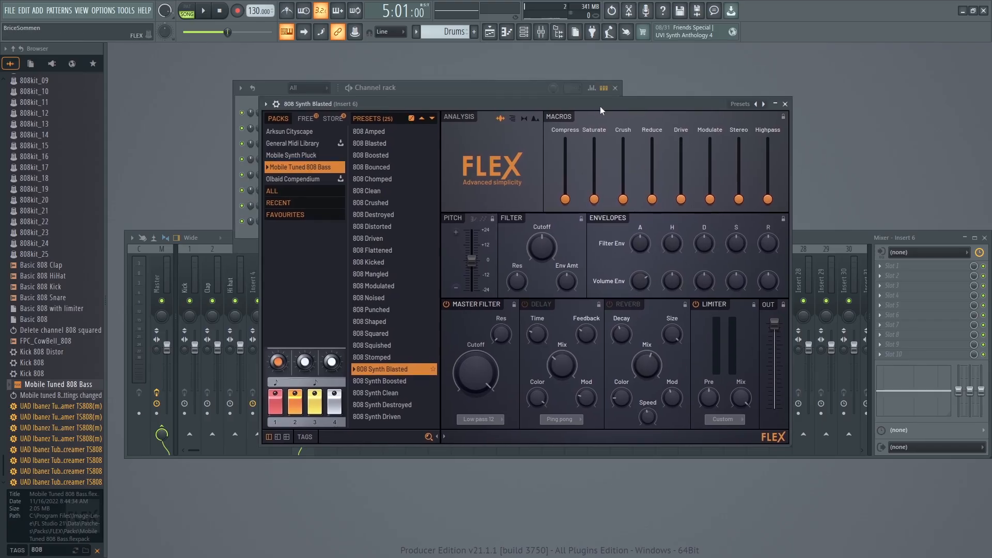
left_click_drag(600, 110, 604, 122)
left_click(487, 88)
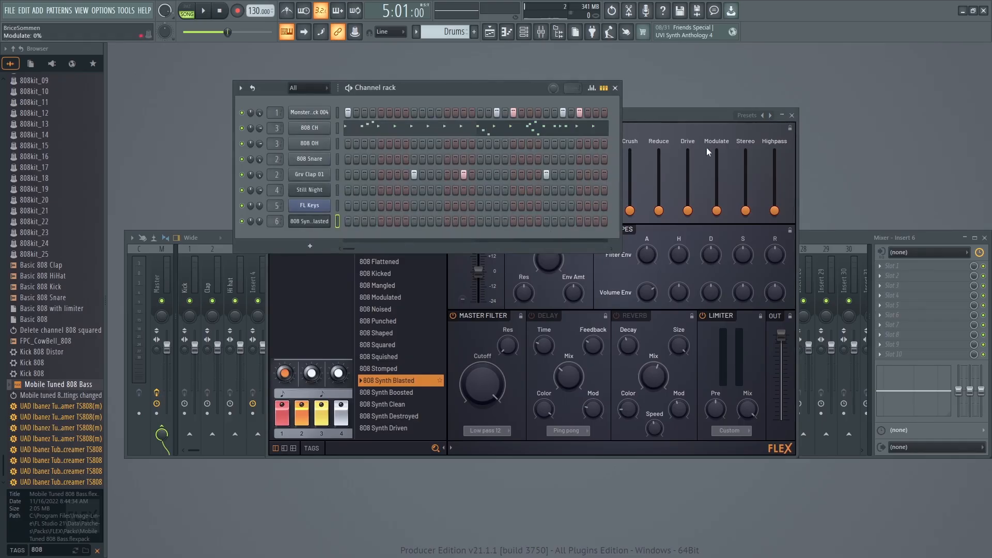
left_click(680, 118)
left_click(450, 88)
left_click_drag(680, 113, 794, 98)
left_click_drag(653, 97, 502, 109)
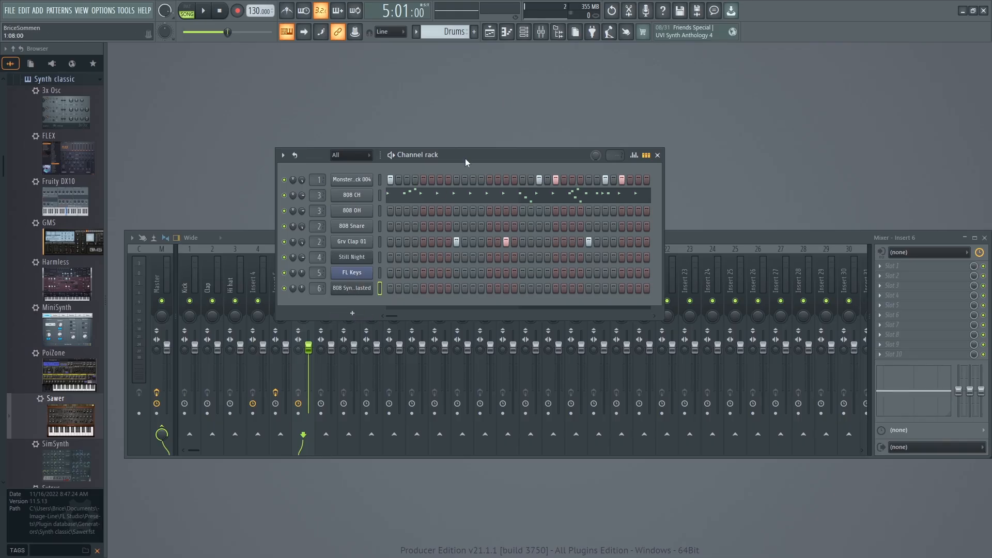
Reposition the Channel rack and play the arrangement with all channels to hear where a lead could fit.
left_click_drag(465, 158, 472, 147)
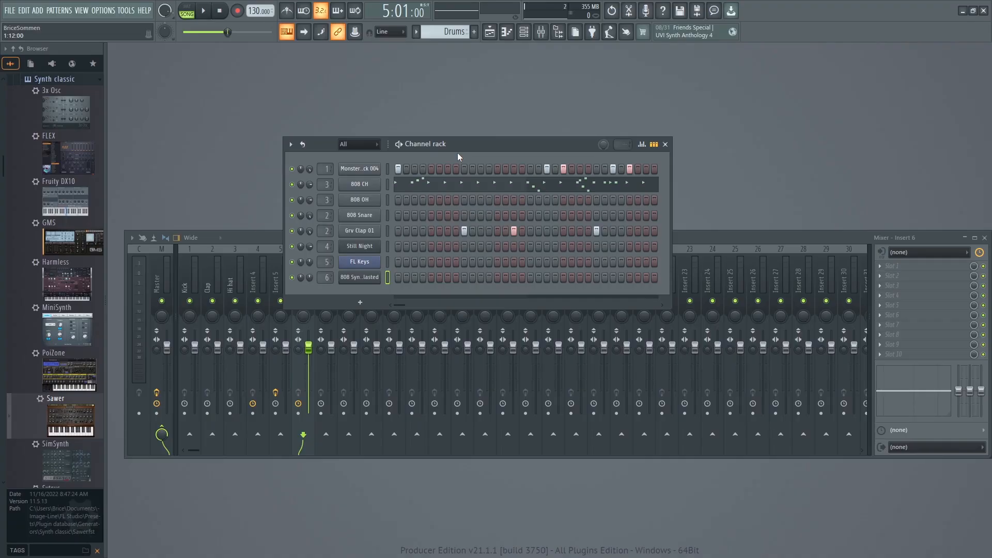
key("space")
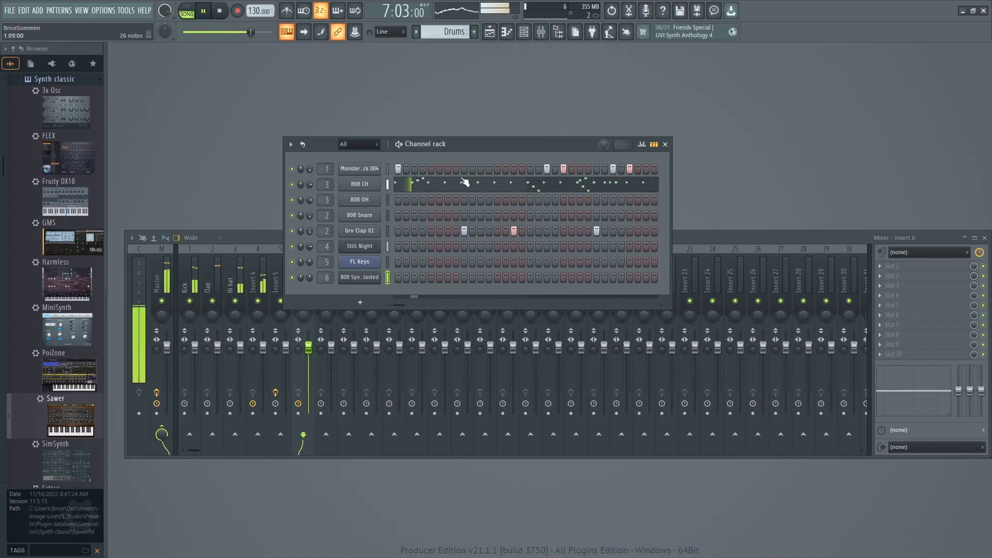
key("space")
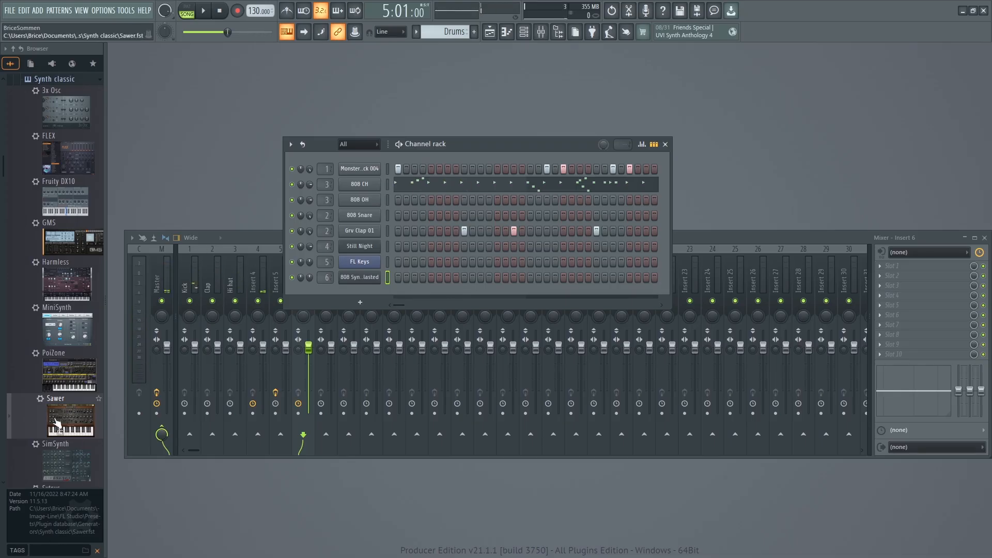
Add the Sawer synthesizer from the Synth classic generators as a new channel below the 808 bass.
scroll(65, 362, "up", 5)
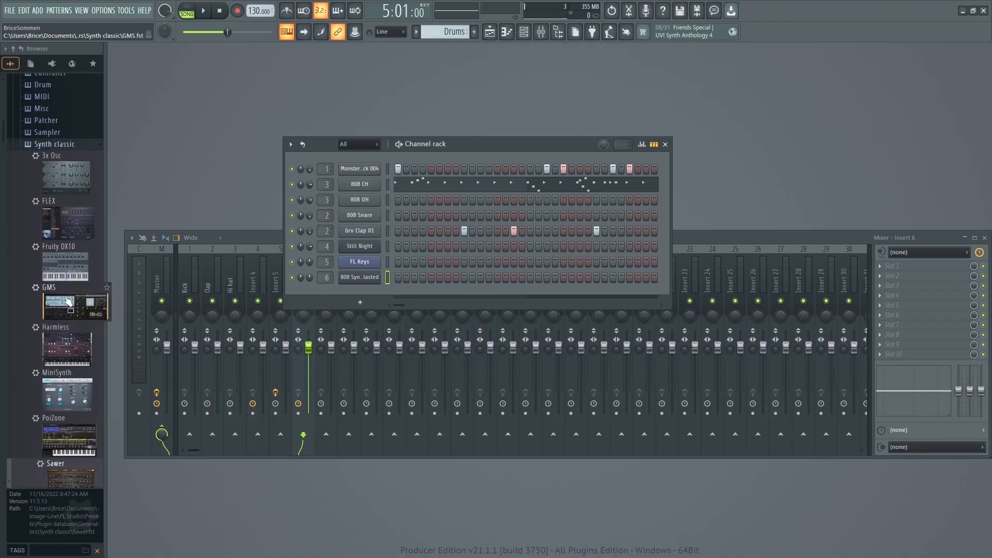
scroll(51, 367, "down", 10)
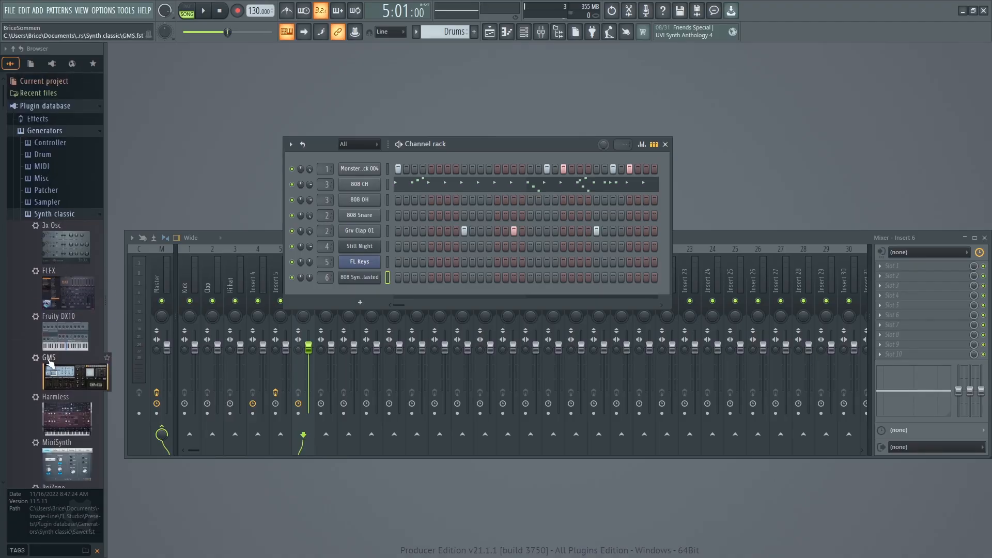
scroll(50, 366, "up", 4)
scroll(50, 366, "down", 4)
left_click_drag(72, 297, 341, 290)
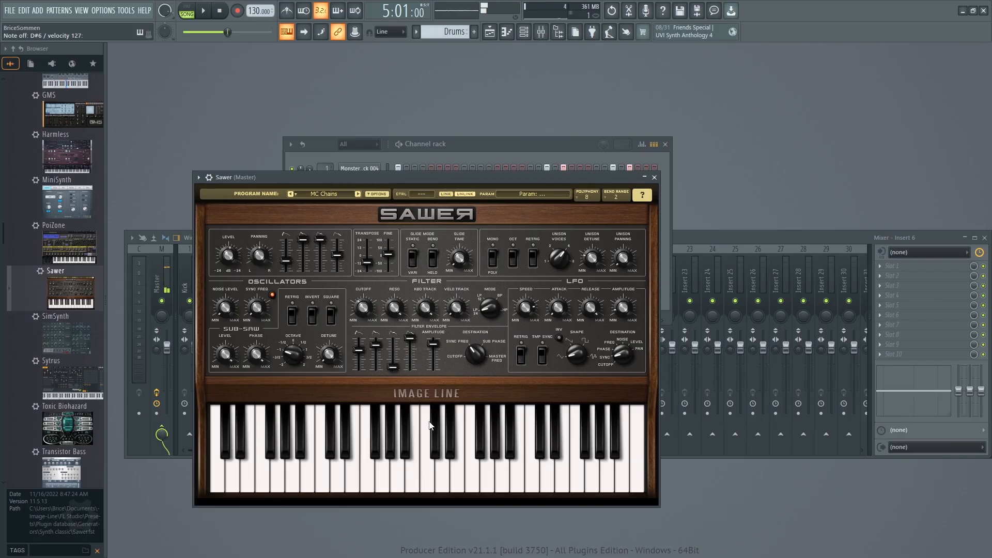
Load the FG I am Monster preset from Sawer's Leads bank.
left_click(334, 194)
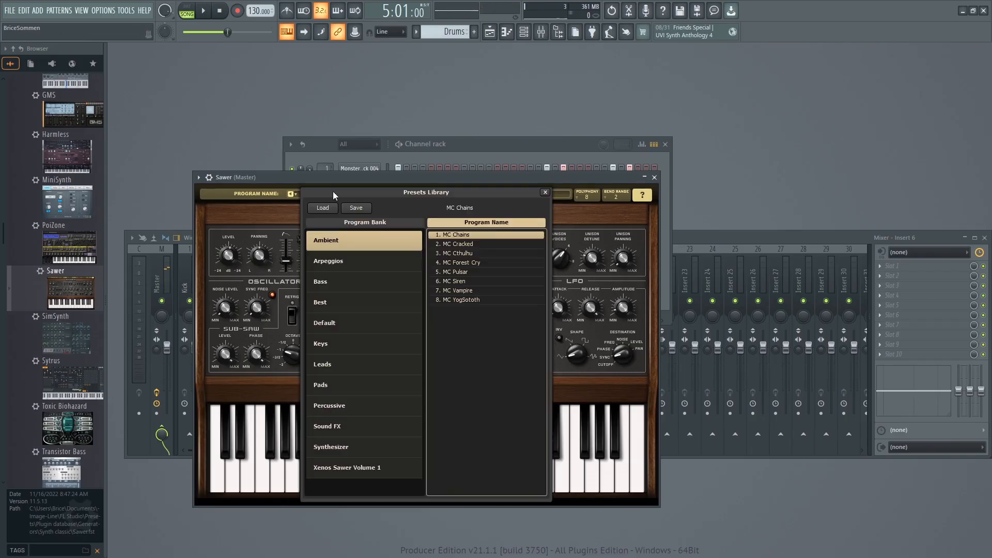
left_click(323, 364)
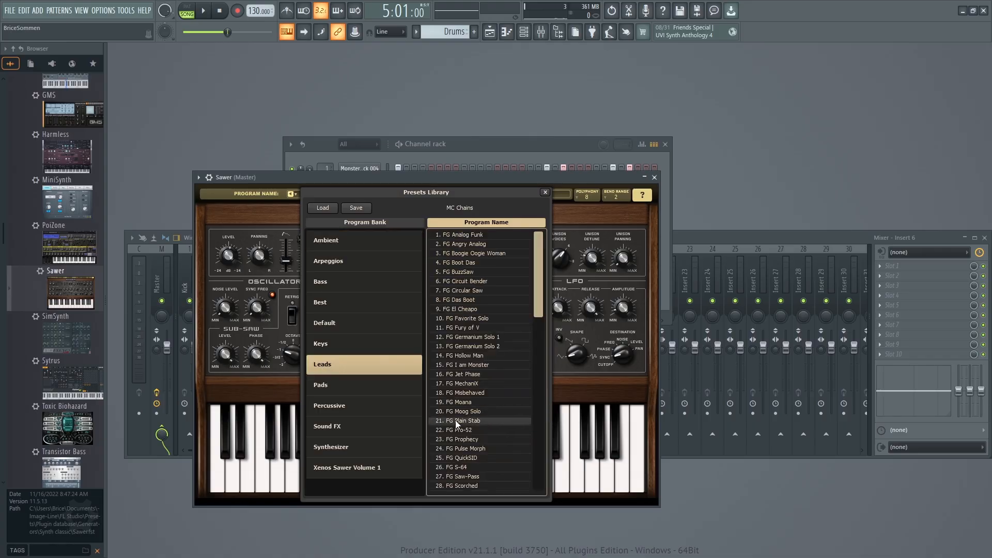
left_click(477, 368)
double_click(470, 365)
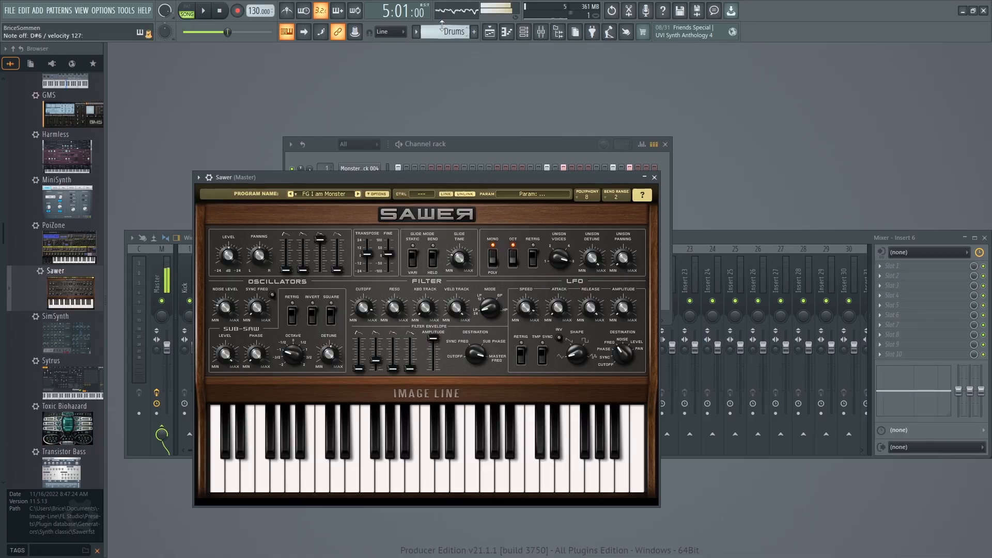
Close Sawer, route its channel to mixer insert 7 and rehearse the lead over the playing song.
left_click(654, 177)
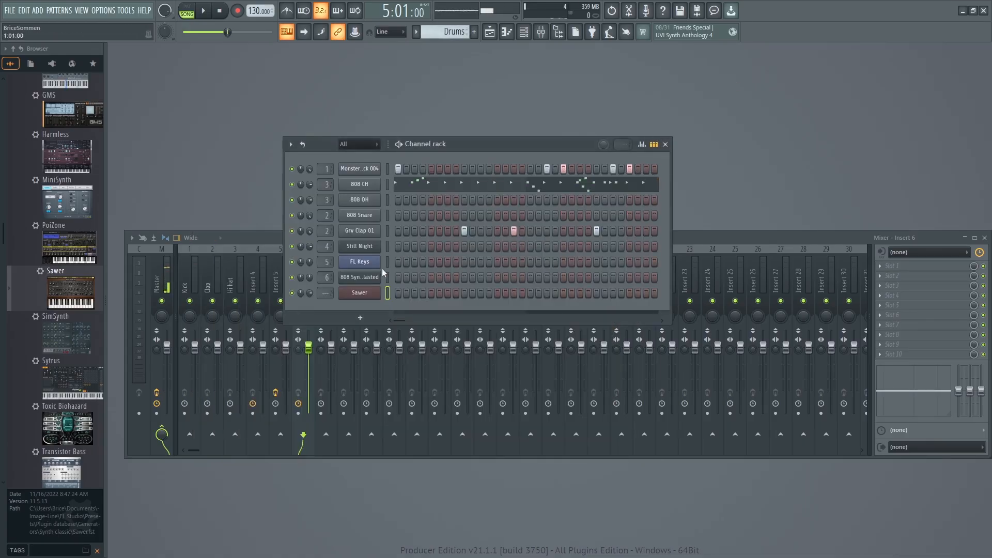
left_click_drag(326, 293, 309, 310)
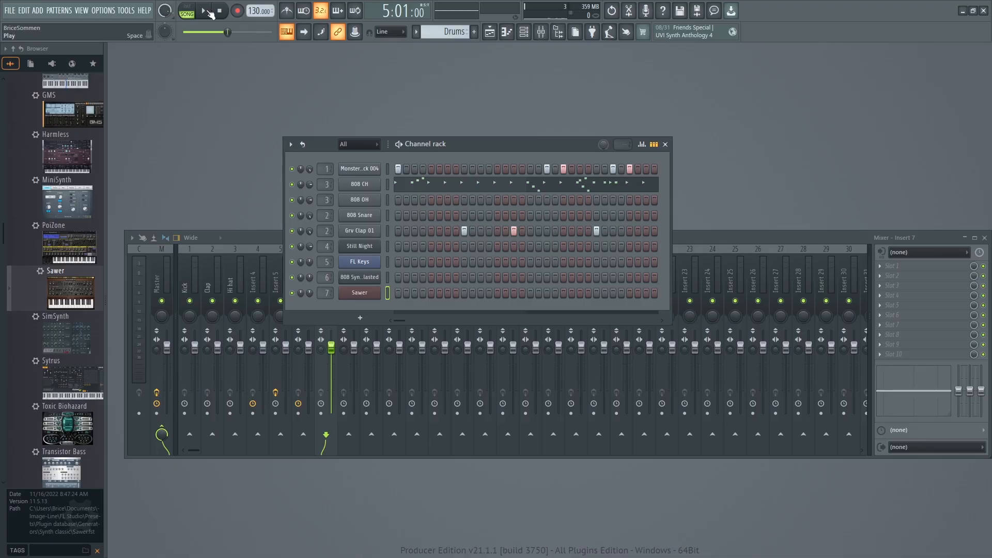
key("space")
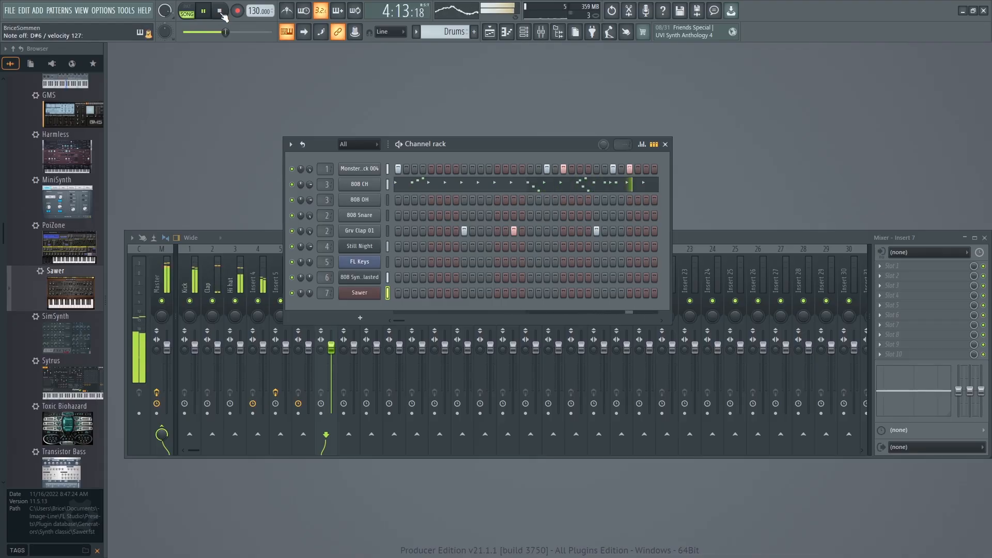
left_click(221, 13)
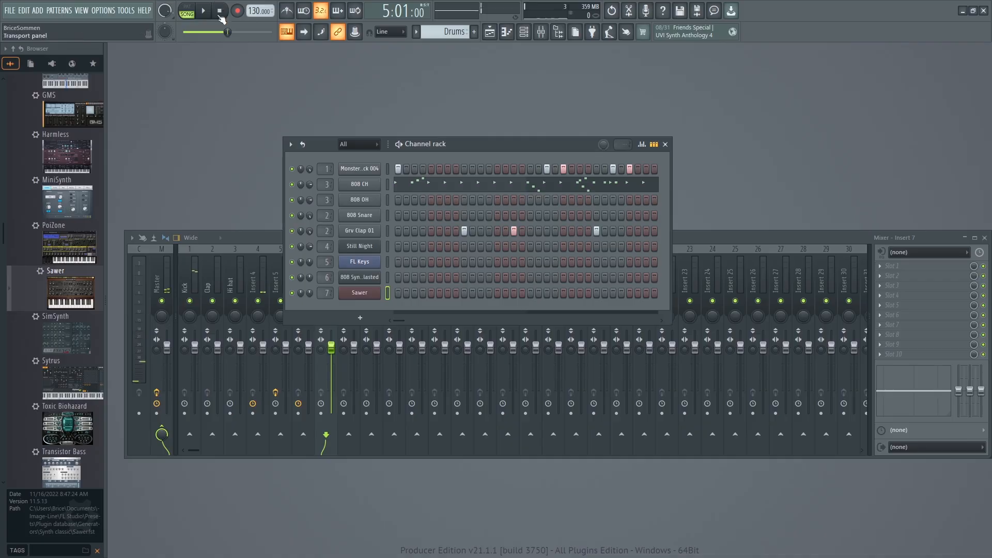
Record a Sawer lead into the Drums pattern from the song start, capturing notes and automation.
left_click(220, 11)
left_click(237, 11)
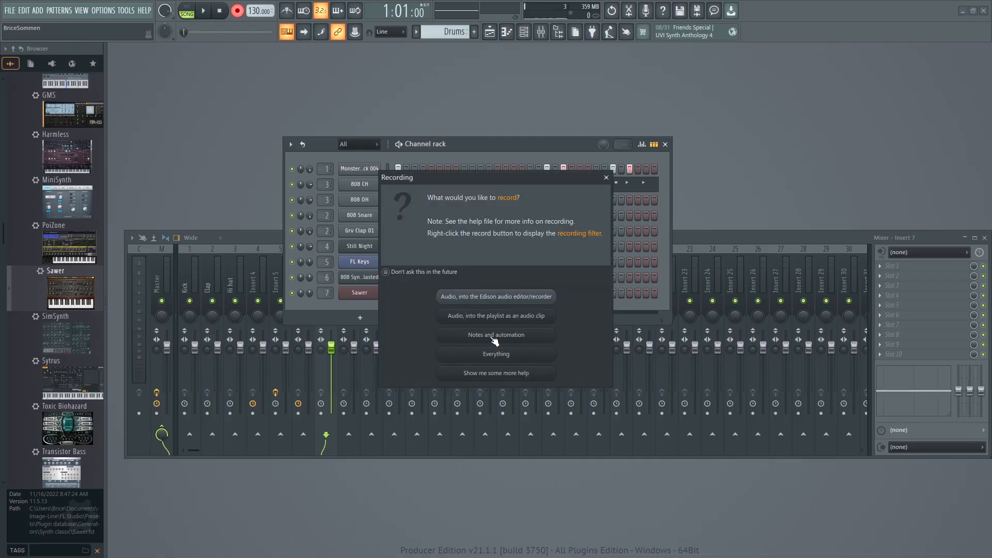
left_click(495, 338)
left_click(205, 11)
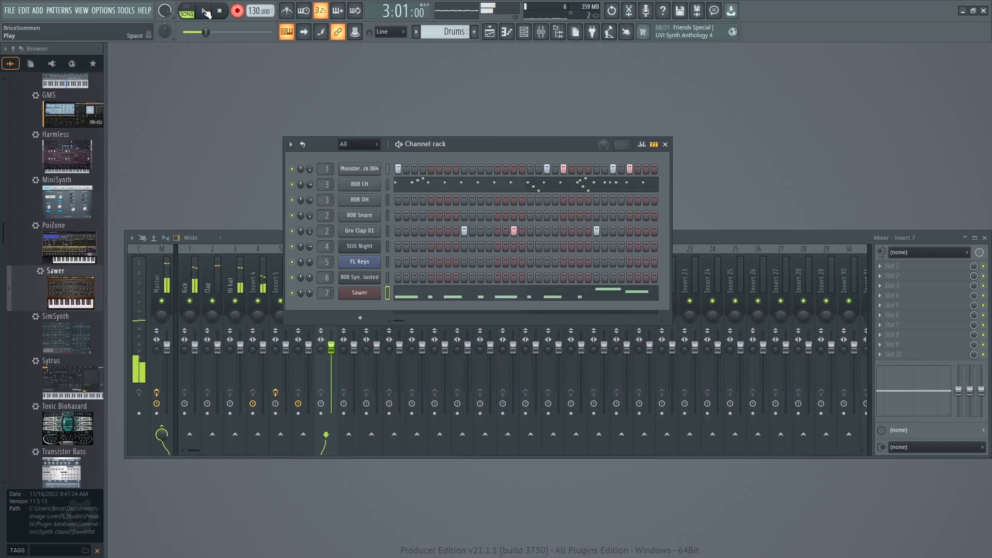
Open the Playlist, return the song position to the start, turn recording off, play the arrangement and close the Playlist.
left_click(81, 10)
left_click(116, 35)
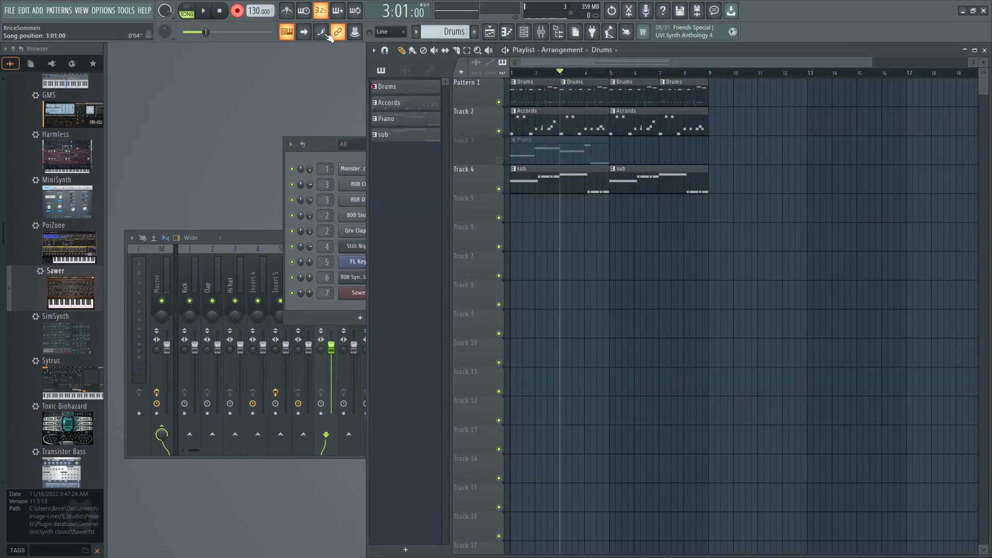
left_click_drag(560, 77, 476, 69)
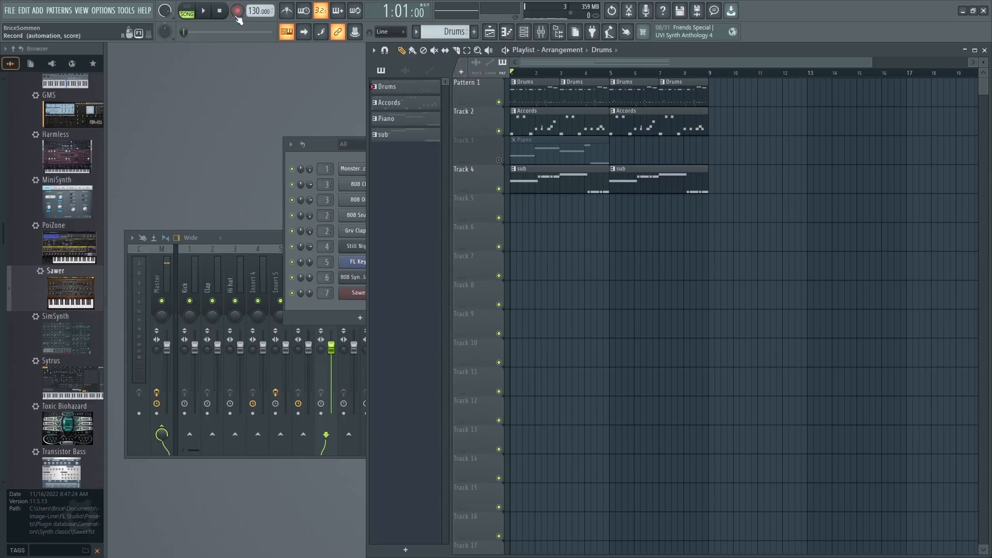
left_click(205, 11)
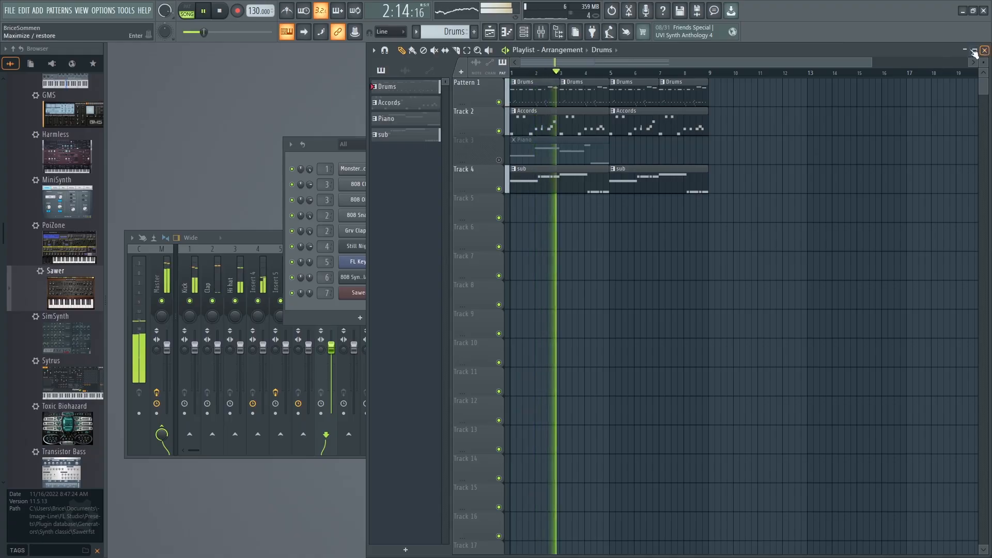
key("space")
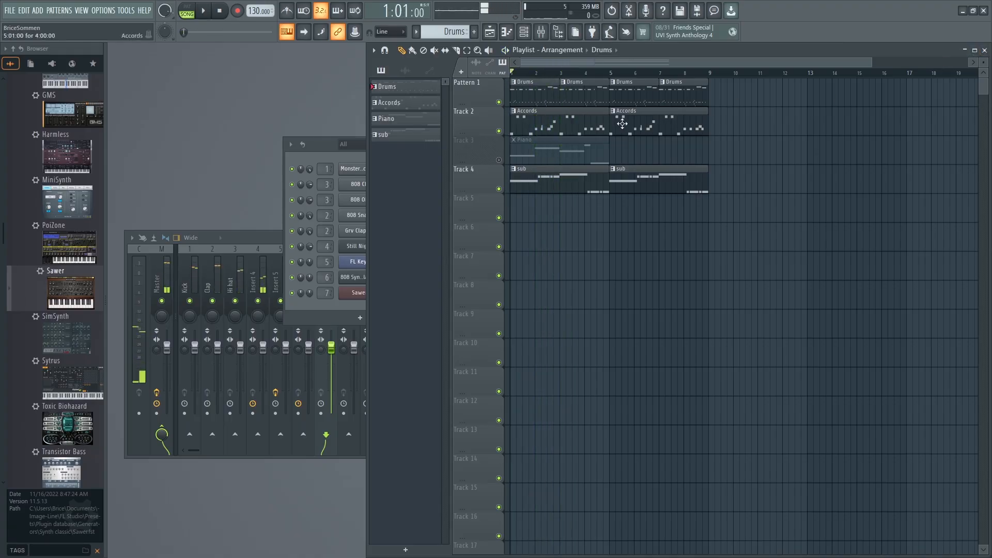
left_click(984, 50)
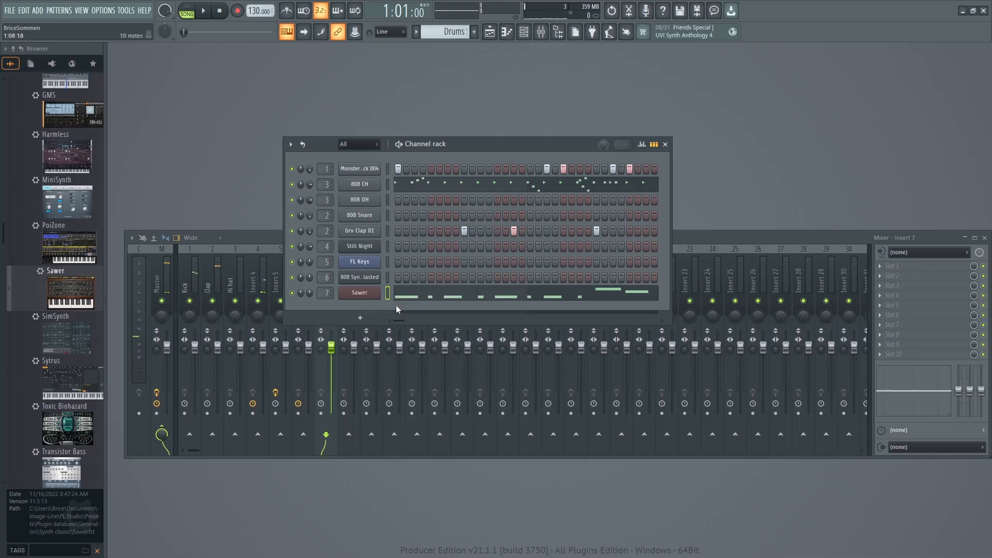
Clear the recorded Sawer notes from the Drums pattern and switch to the empty Pattern 5.
right_click(361, 293)
left_click(496, 292)
left_click_drag(454, 32, 455, 54)
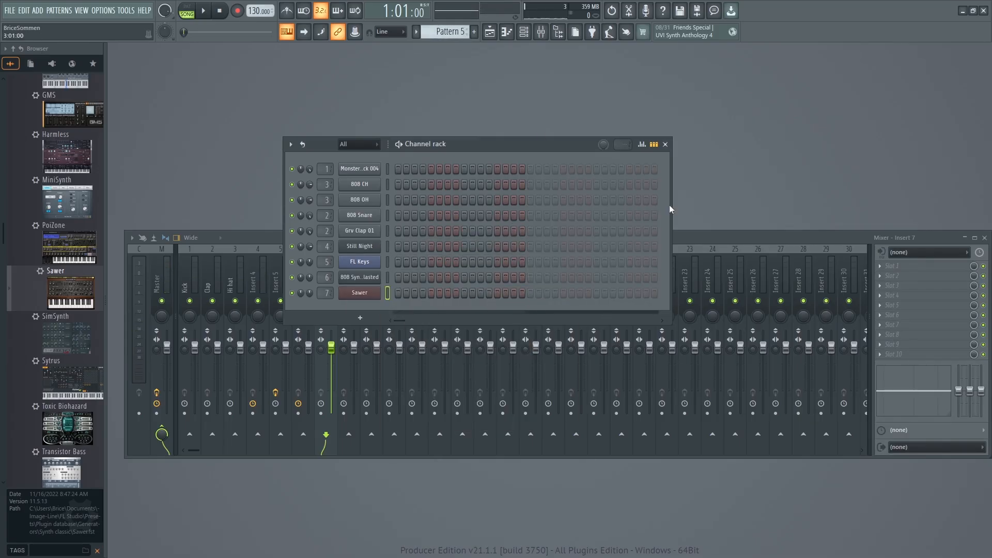
left_click_drag(512, 159, 478, 138)
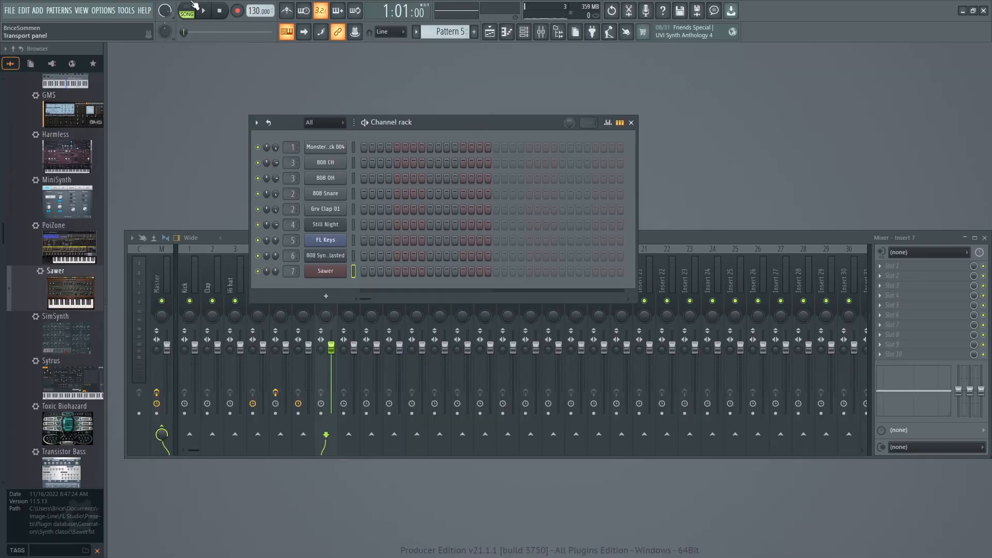
Record the Sawer lead into Pattern 5 from the song start, capturing notes and automation, and stop playback.
key("r")
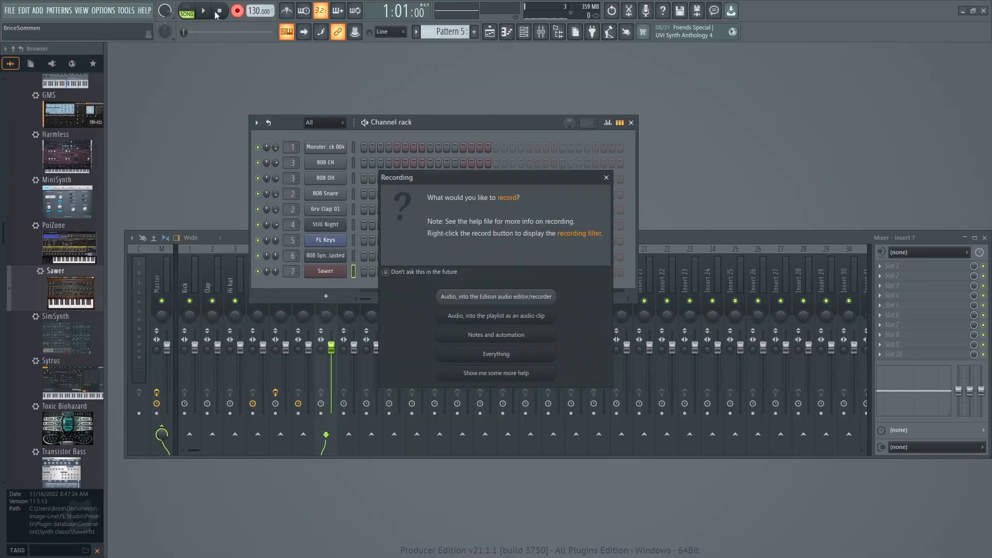
left_click(459, 335)
key("j")
key("j")
left_click(204, 11)
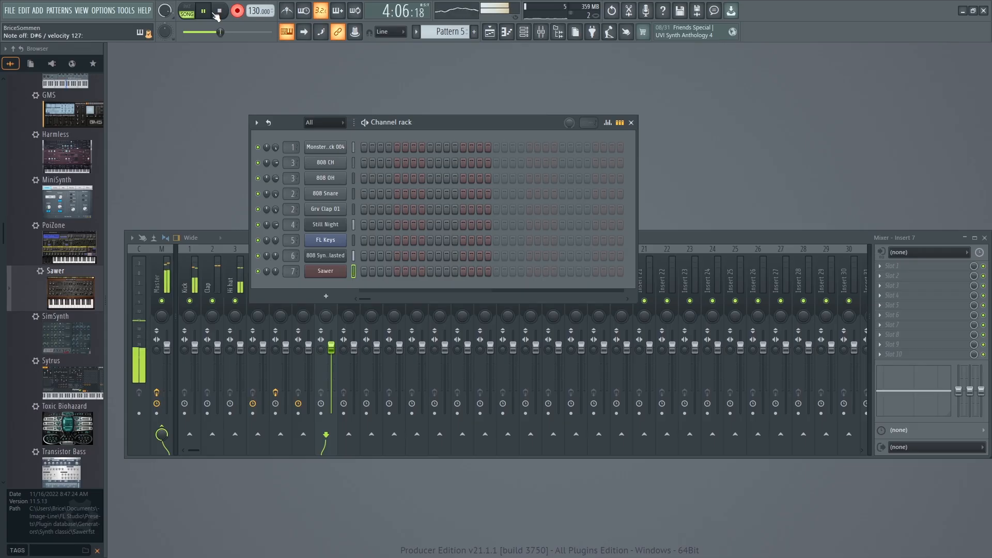
left_click(218, 12)
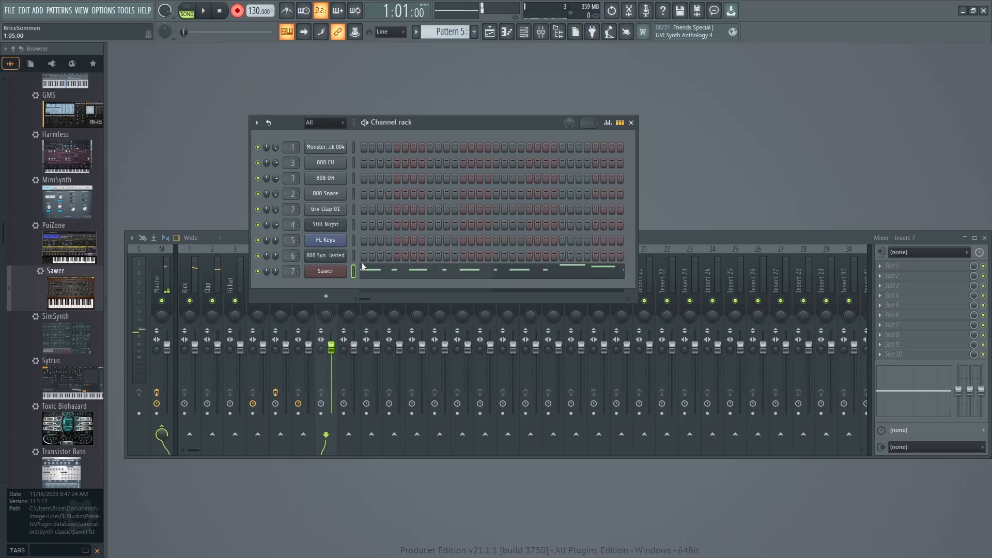
Rename Pattern 5 as Saw.
left_click(434, 36)
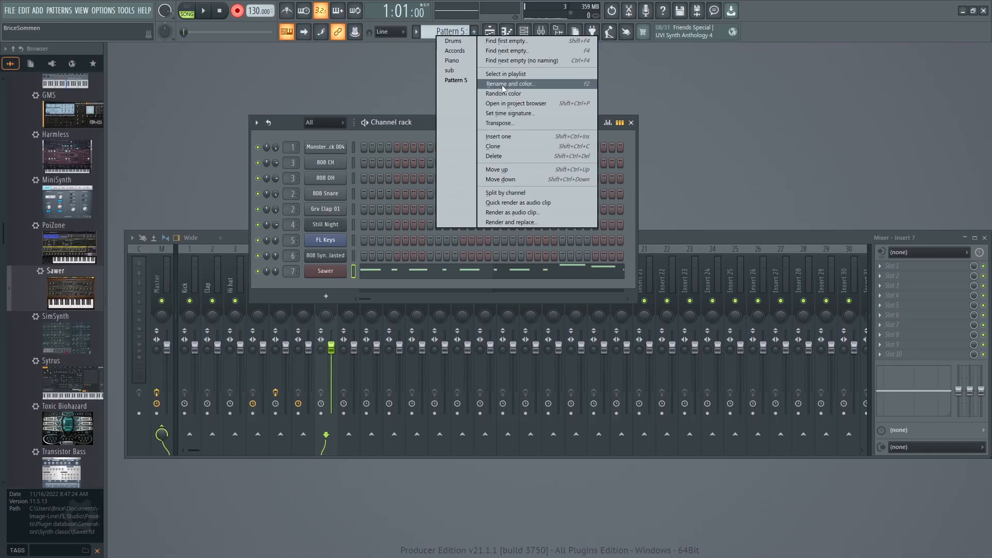
left_click(418, 126)
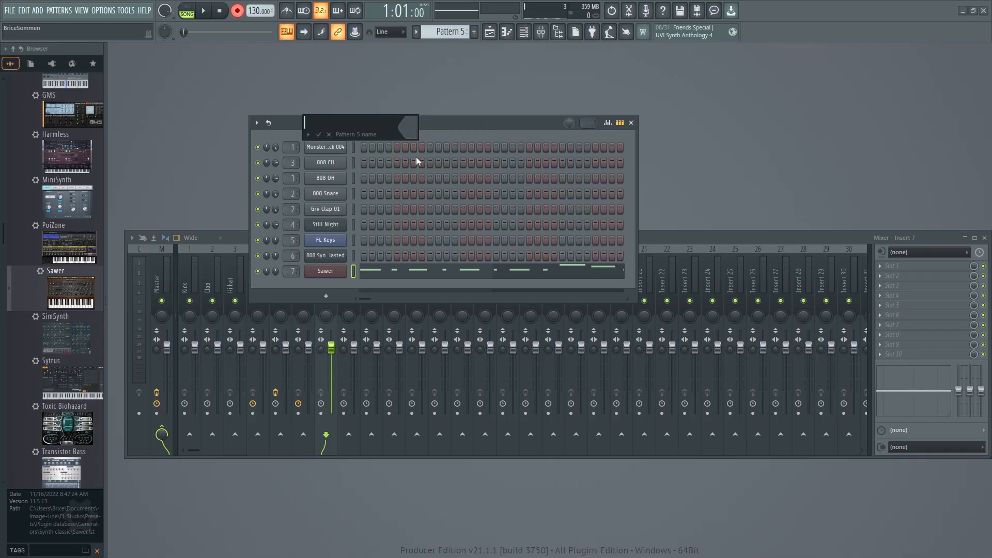
type("Saw")
key("Return")
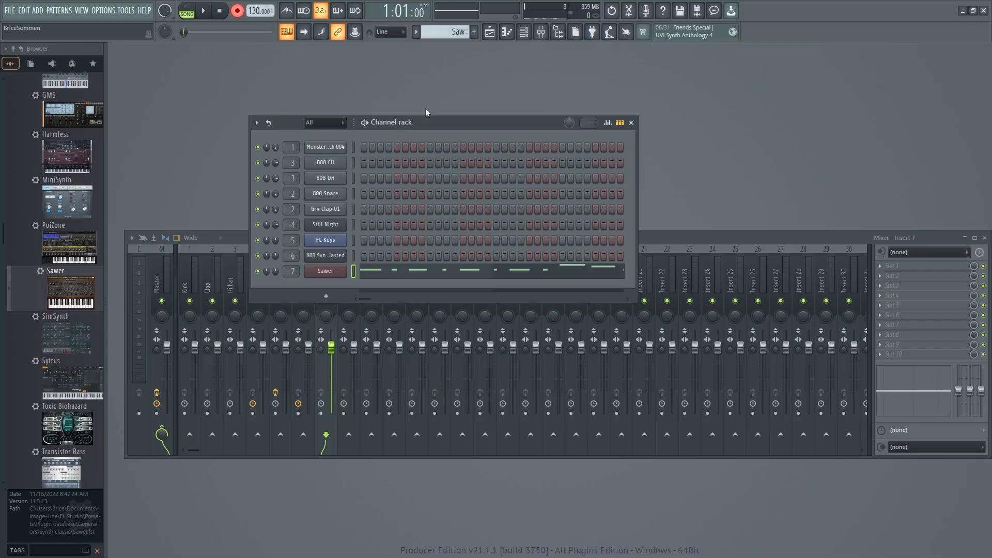
Open the Playlist, place Saw clips at bars 1 and 5 of Track 5, turn recording off and play the arrangement.
left_click(82, 10)
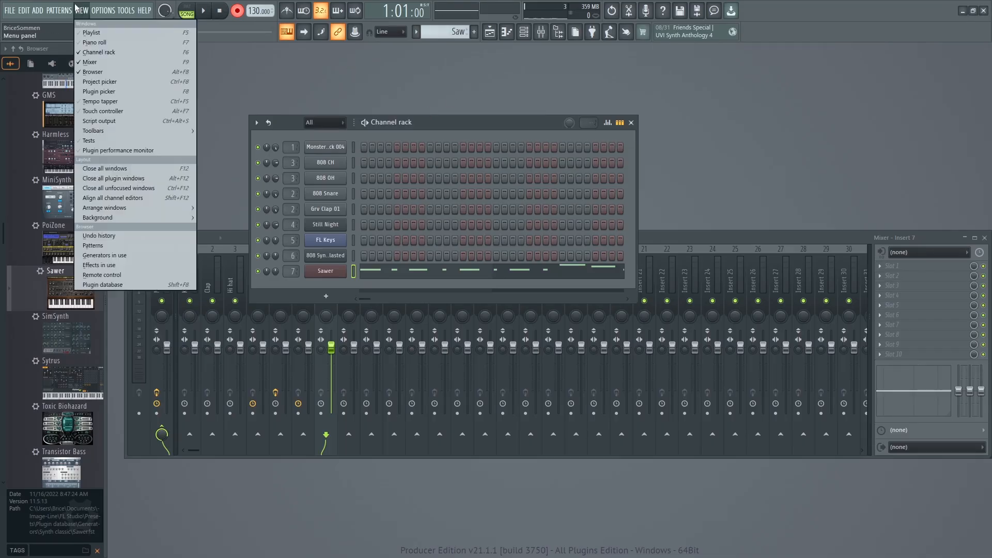
left_click(84, 17)
mouse_move(658, 207)
left_mouse_down()
mouse_move(640, 215)
mouse_move(649, 213)
left_mouse_up()
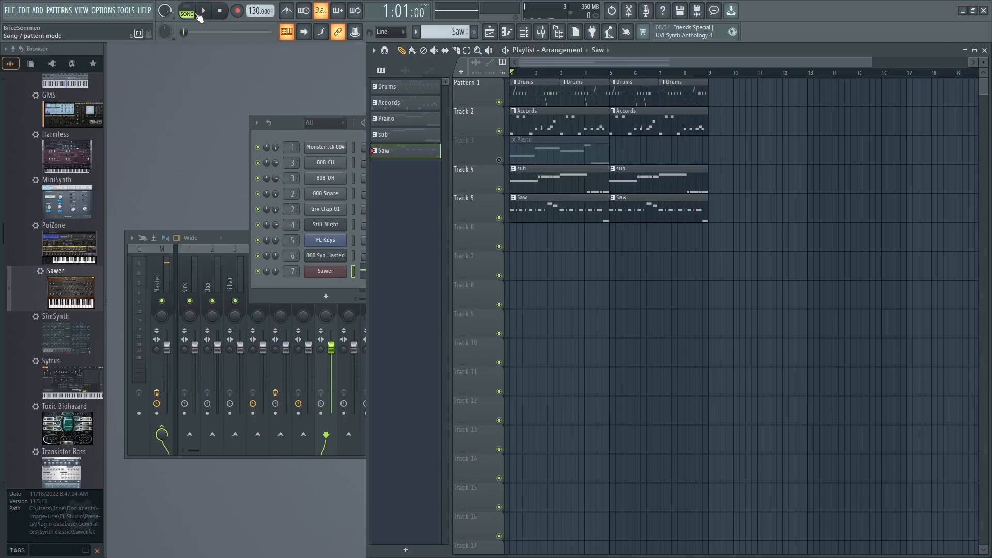
key("space")
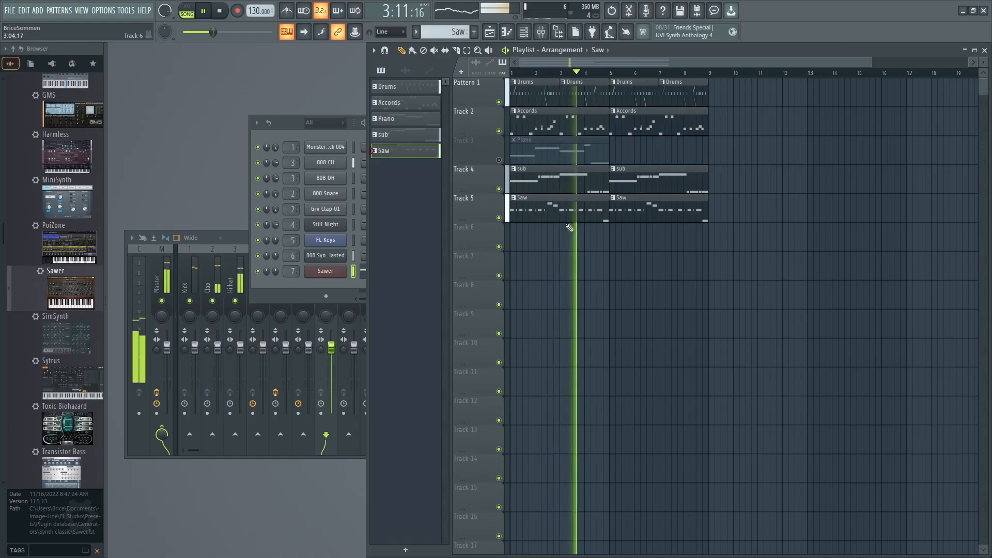
Stop playback, inspect and select all notes of the Saw clip in the Piano roll, and close the Piano roll and Playlist.
double_click(553, 202)
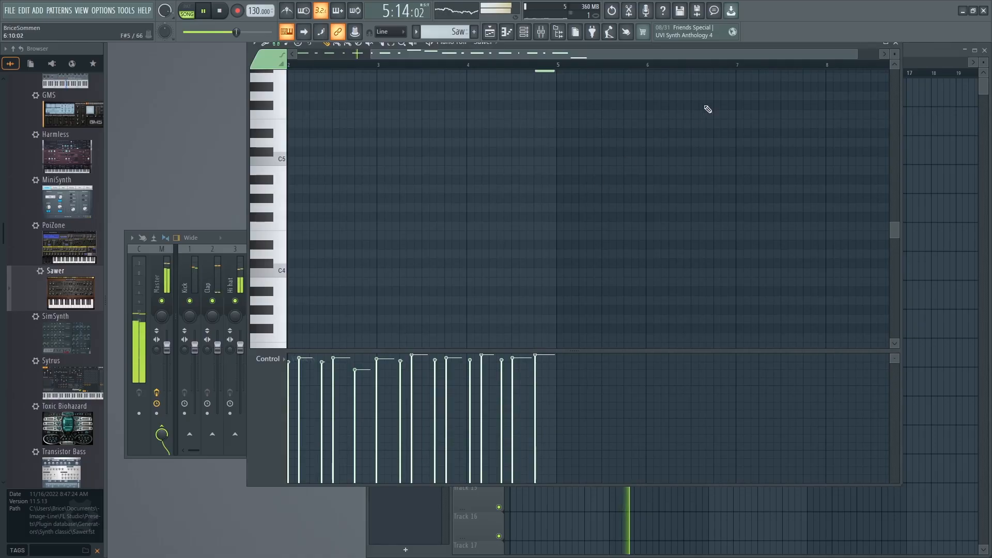
key("space")
scroll(712, 221, "up", 5)
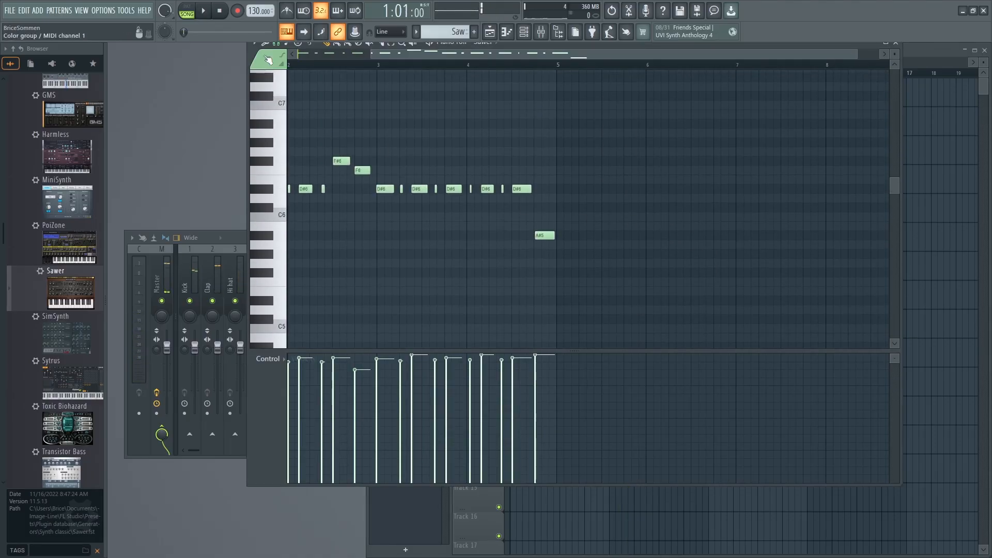
left_click_drag(620, 261, 123, 100)
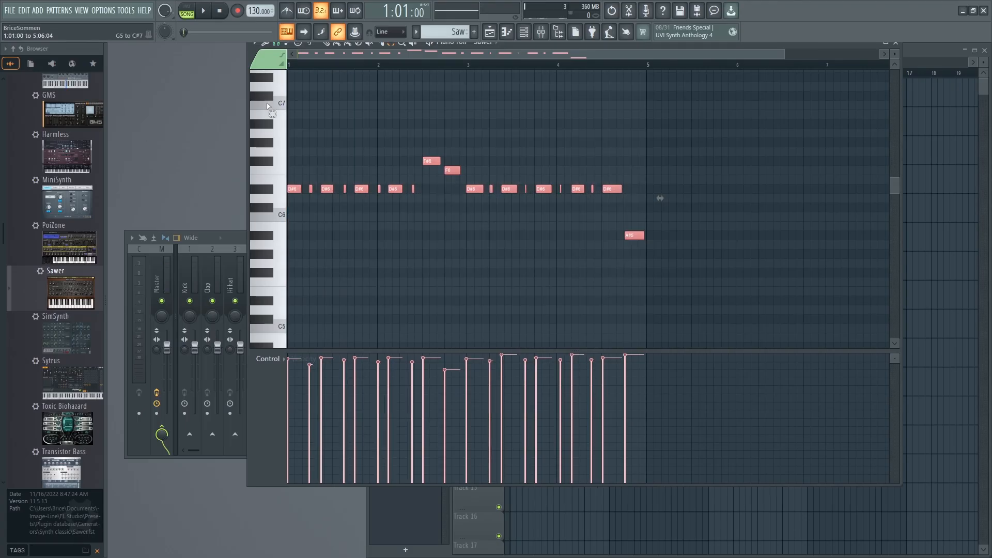
left_click(895, 44)
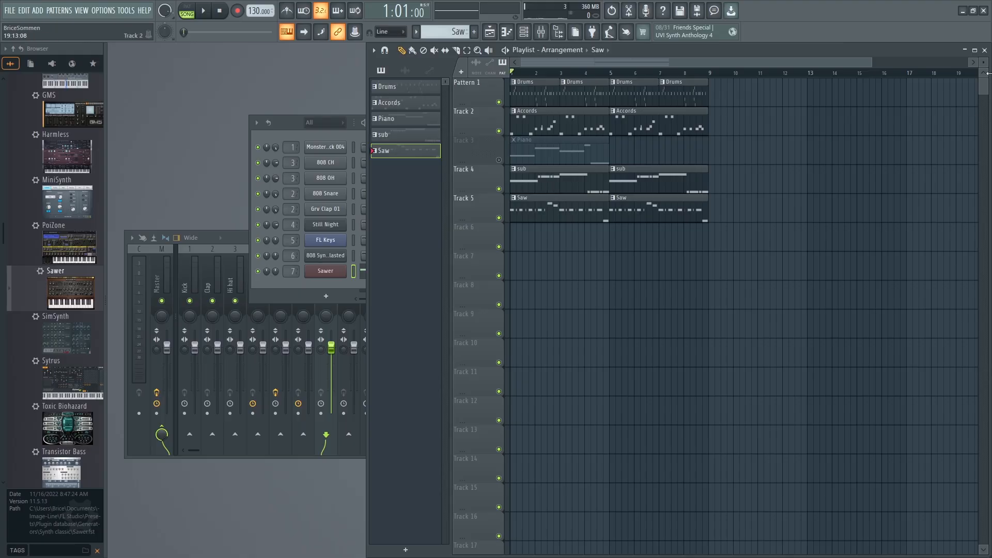
left_click(984, 50)
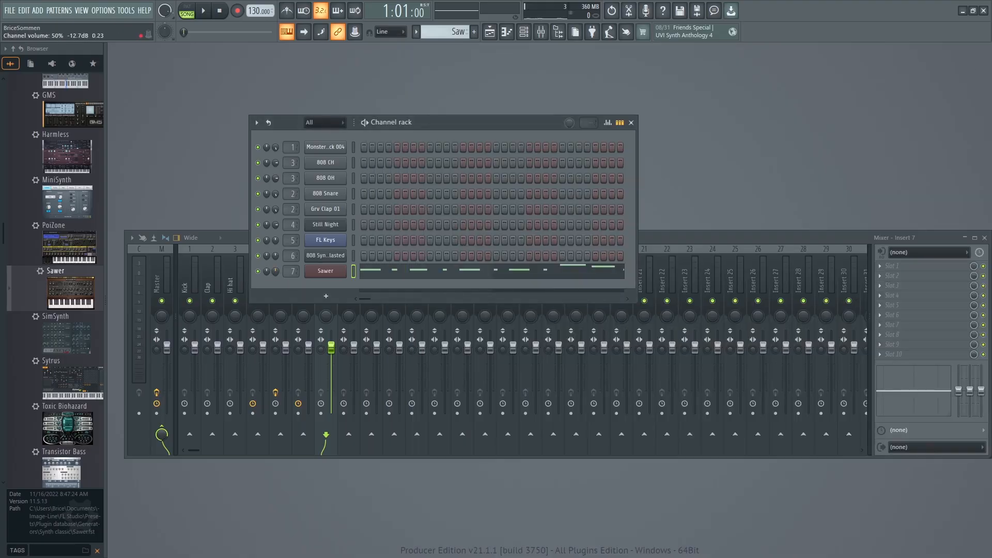
Listen to the song with the Saw lead, stop it, look over the Sawer instrument's settings and close its window.
key("space")
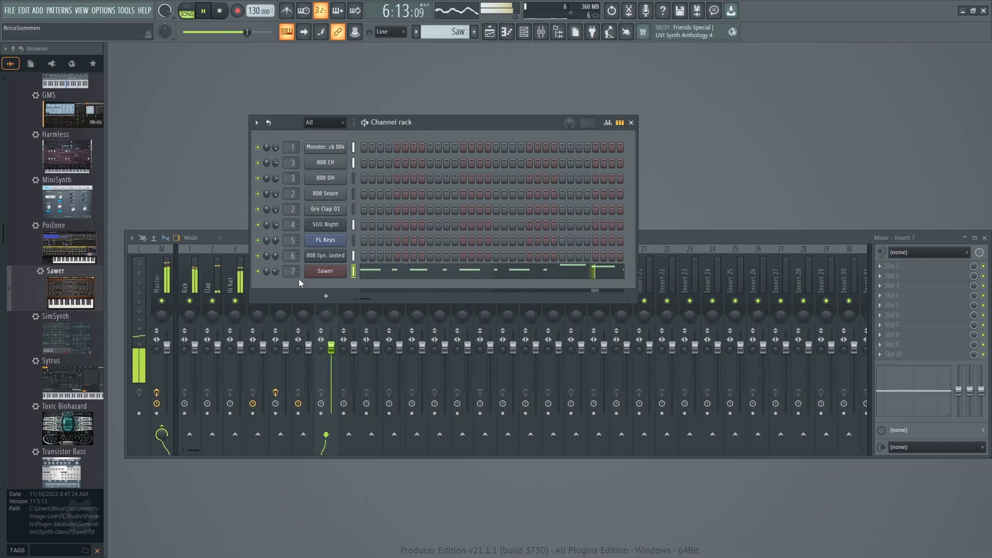
key("space")
left_click(317, 273)
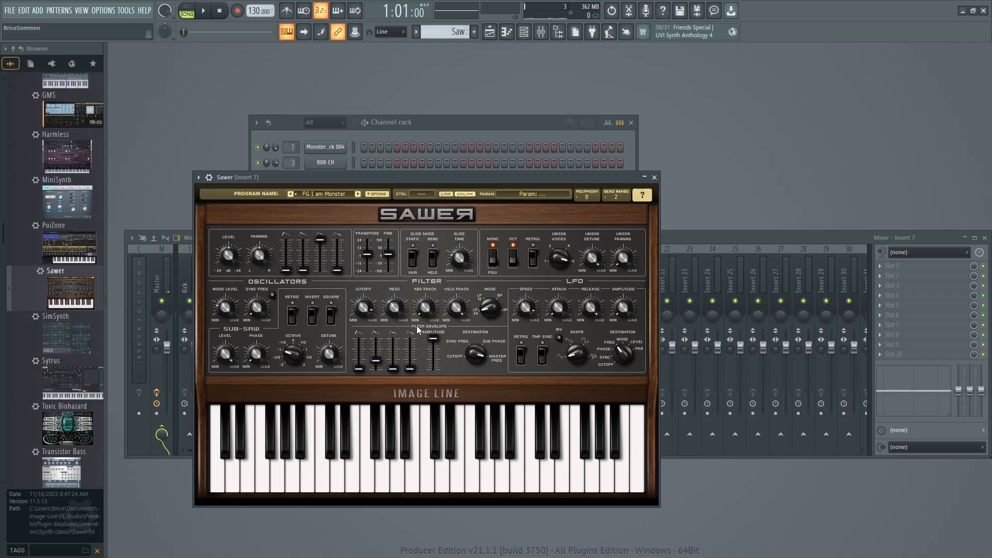
right_click(538, 255)
left_click(531, 184)
left_click(654, 177)
left_click(332, 279)
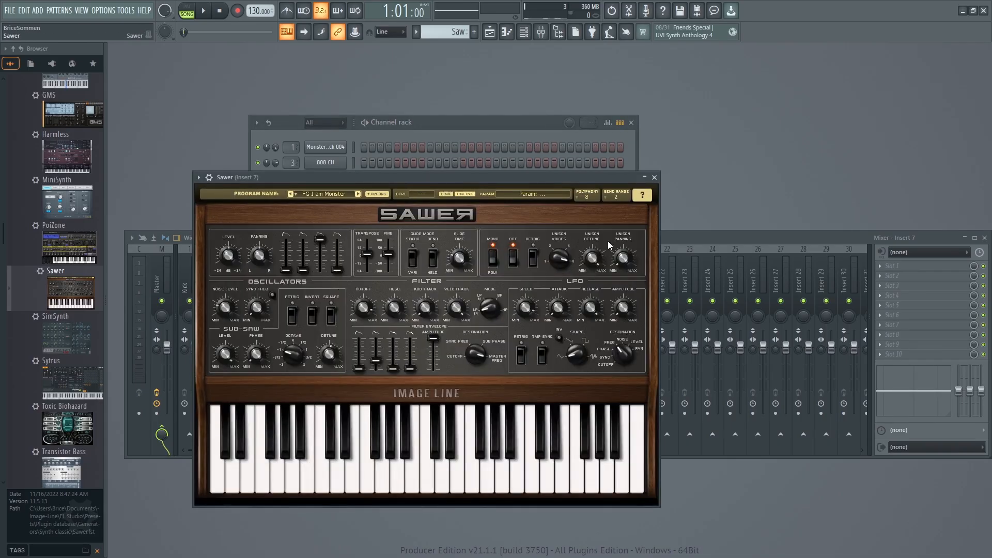
left_click(655, 177)
Load Fruity Parametric EQ 2 into the first effect slot of mixer insert 7 and reposition its window.
left_click(658, 236)
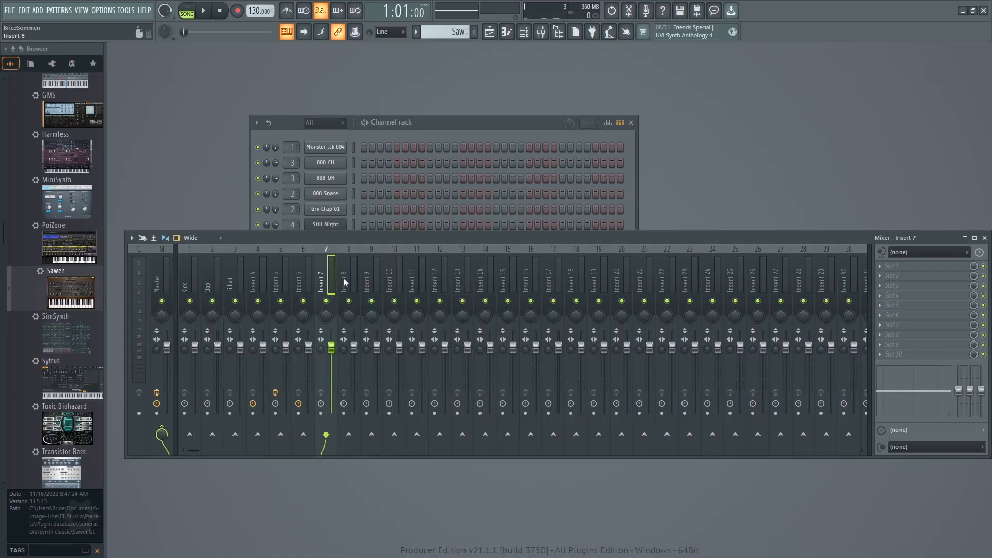
left_click(881, 268)
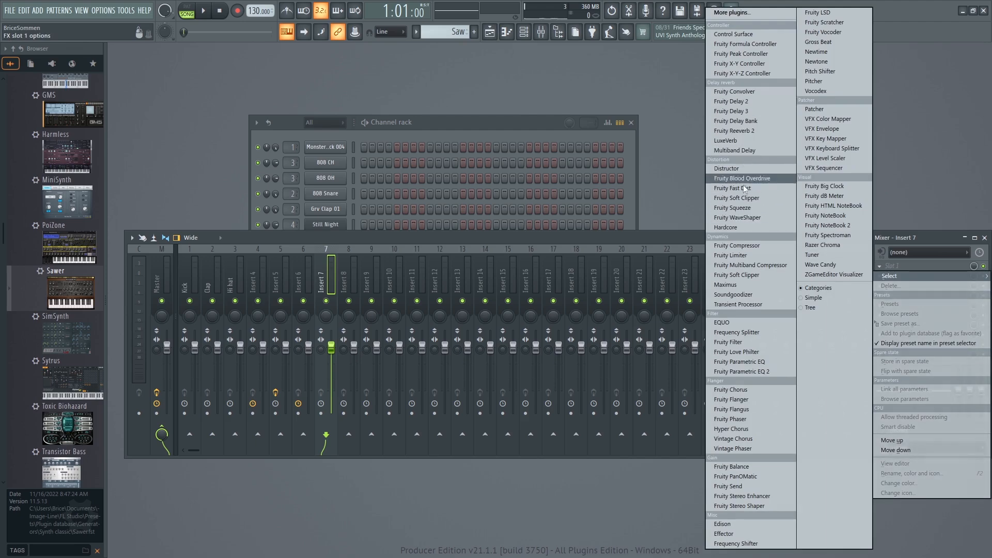
left_click(733, 372)
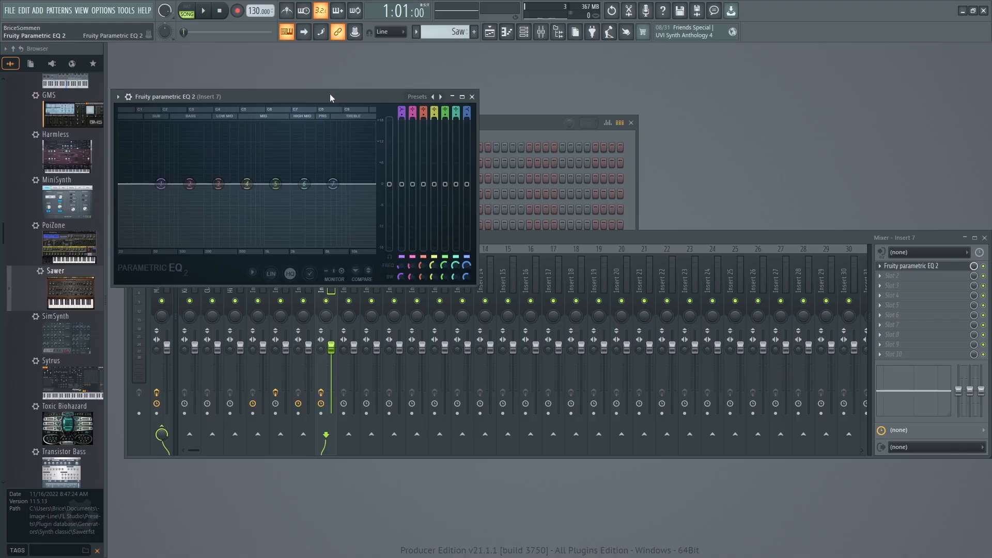
left_click_drag(332, 98, 361, 101)
Pull the EQ's band 7 high shelf down to -18 dB near 7 kHz while playing the song.
key("space")
key("space")
key("space")
key("space")
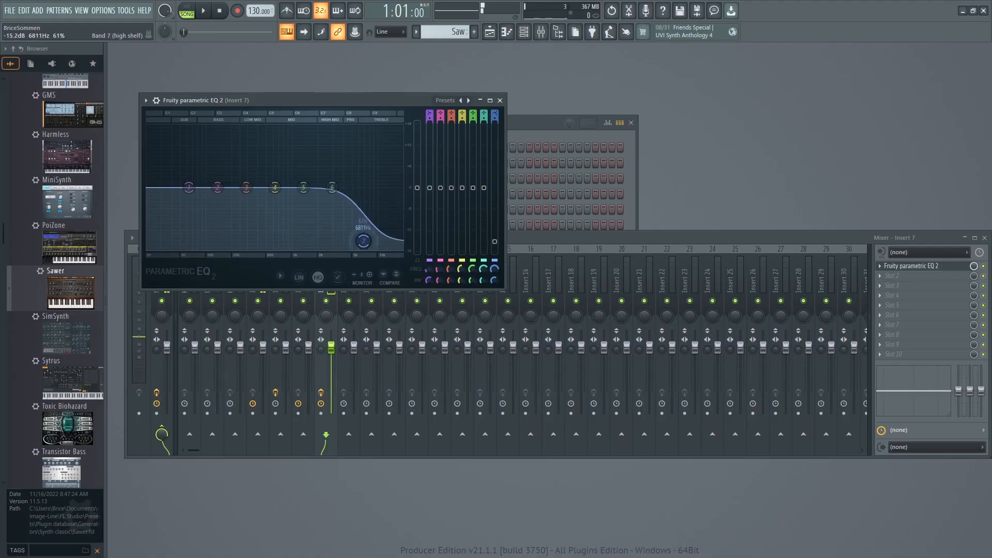
key("space")
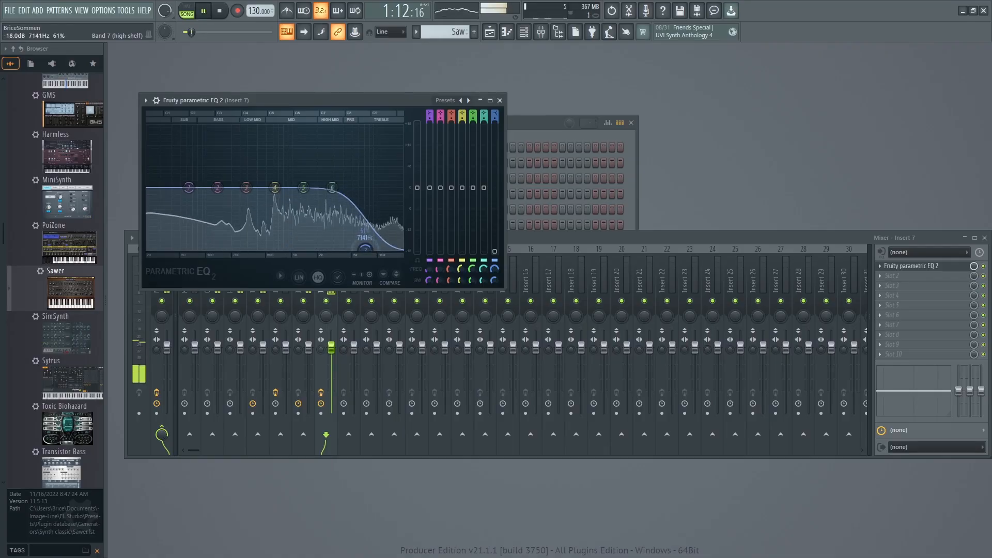
mouse_move(365, 248)
left_mouse_down()
mouse_move(337, 248)
mouse_move(360, 249)
left_mouse_up()
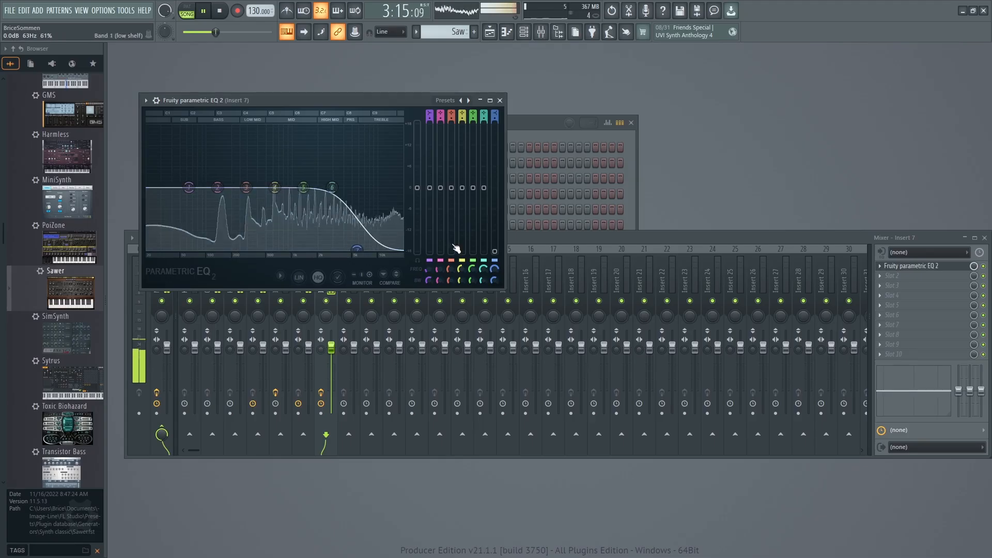
Steepen EQ band 7 with its bandwidth control and readjust its frequency while auditioning the song.
left_click_drag(495, 270, 495, 264)
key("space")
left_click_drag(494, 269, 495, 269)
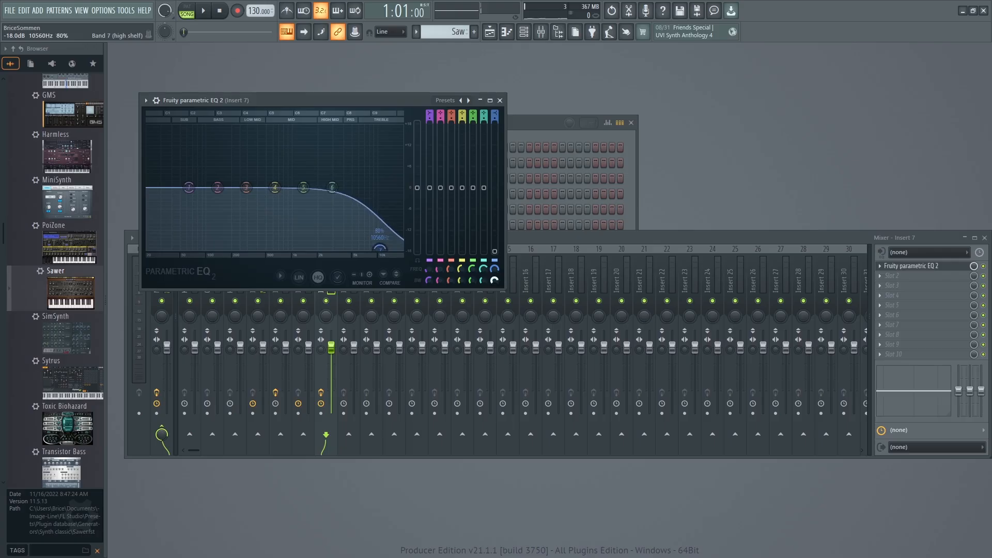
left_click_drag(494, 281, 494, 286)
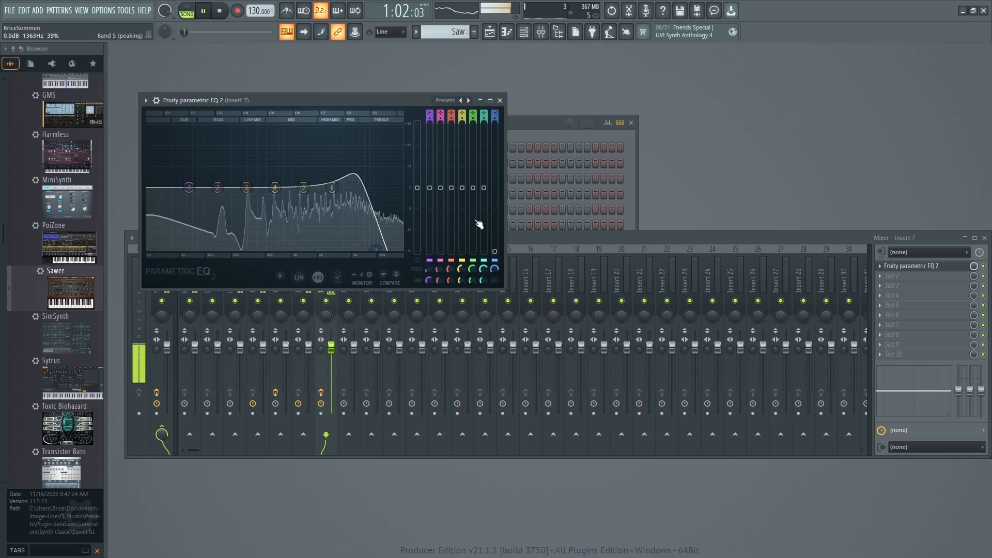
key("space")
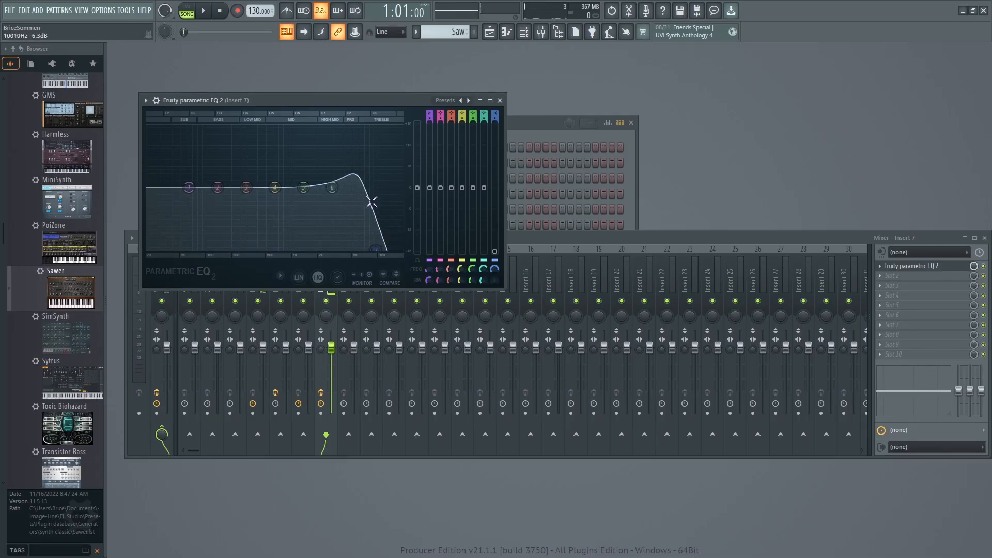
key("space")
left_click_drag(370, 250, 362, 250)
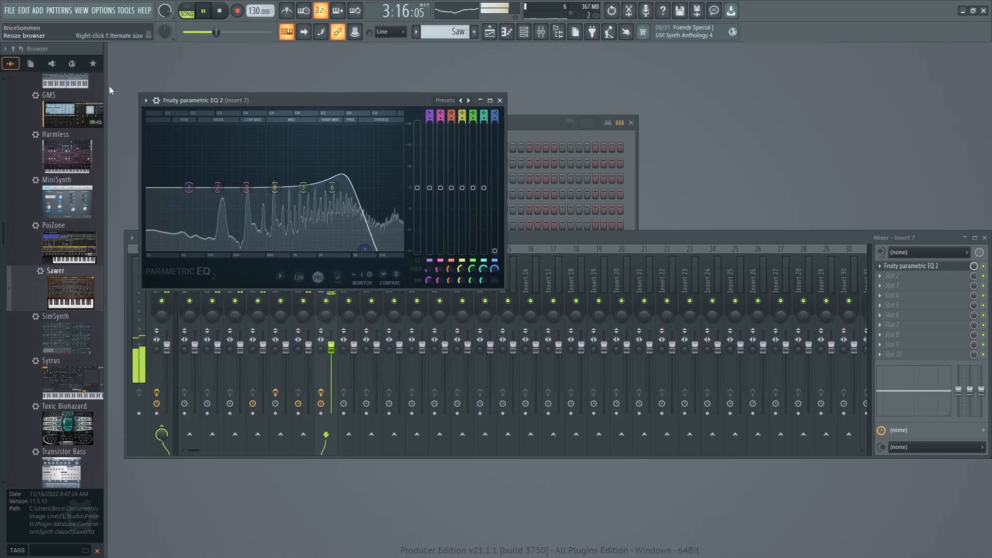
Compare the lead with the EQ bypassed and active, close the EQ window and play the song again.
left_click(986, 272)
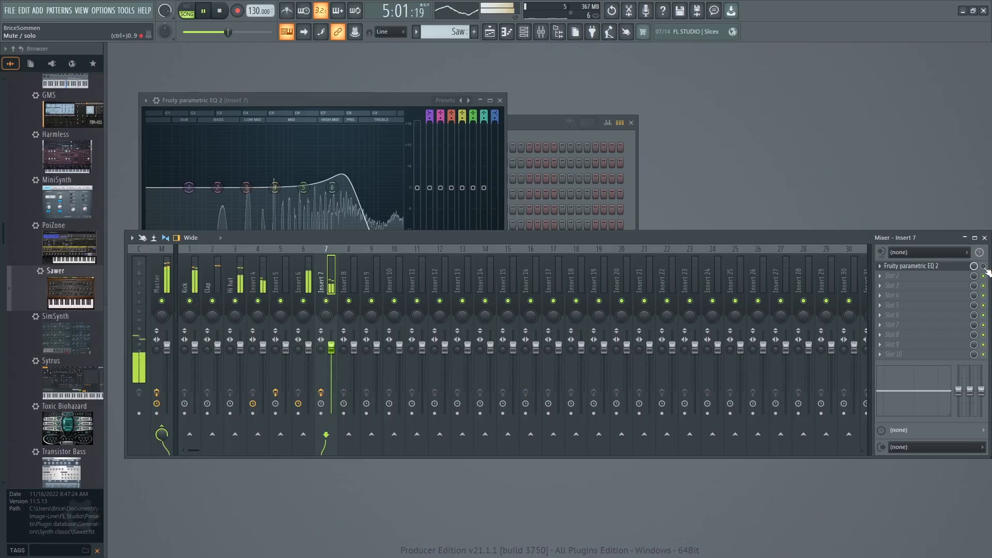
key("space")
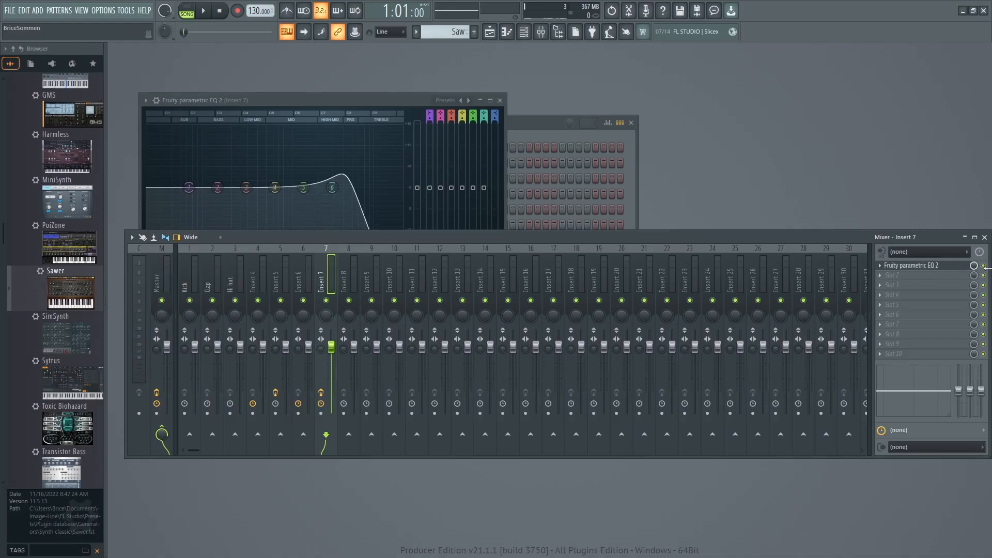
key("space")
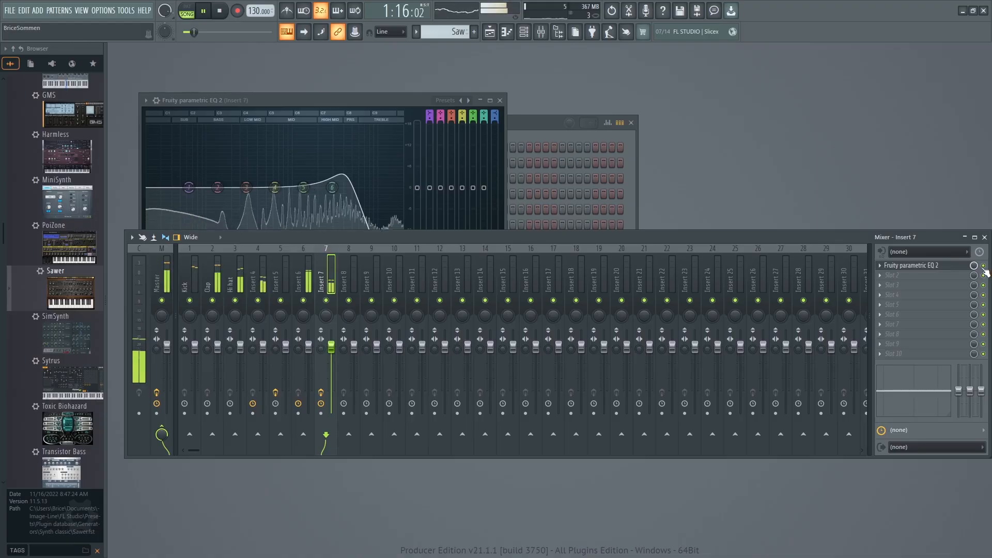
key("space")
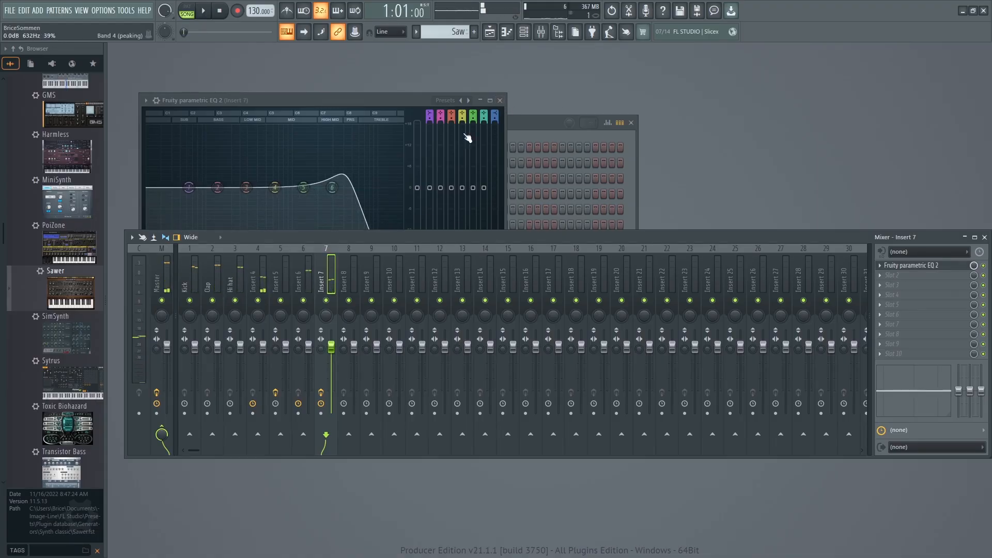
left_click(499, 101)
key("space")
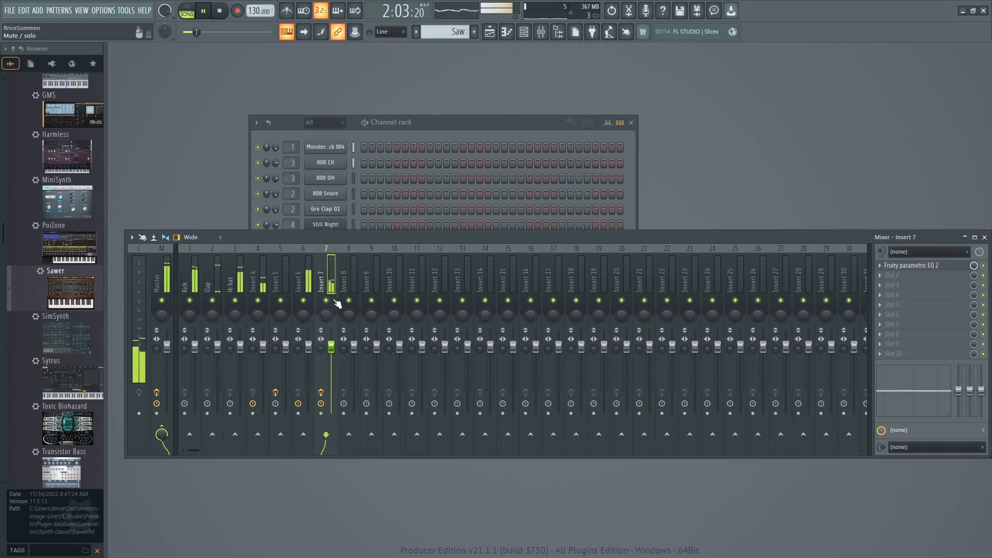
key("space")
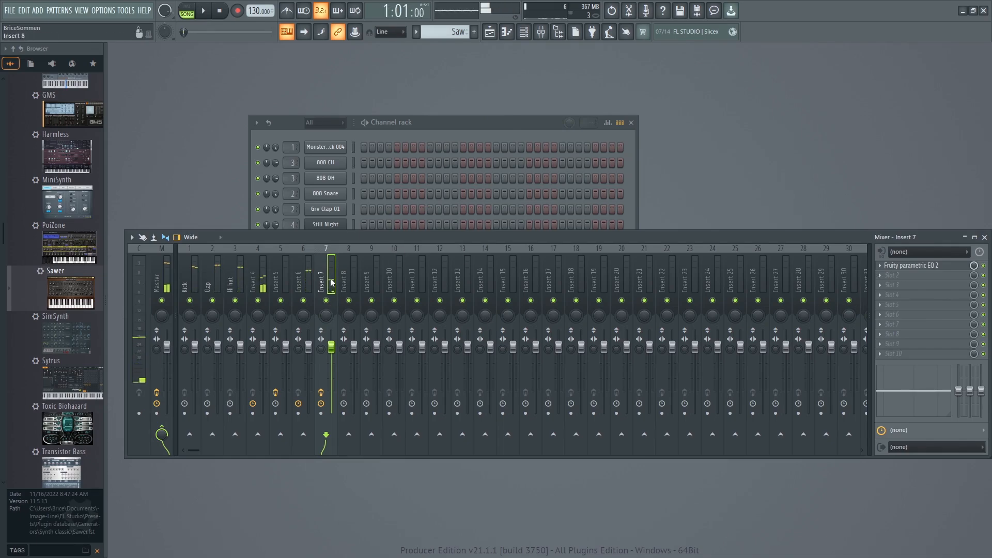
Select mixer insert 4, solo it and play the song.
left_click(252, 281)
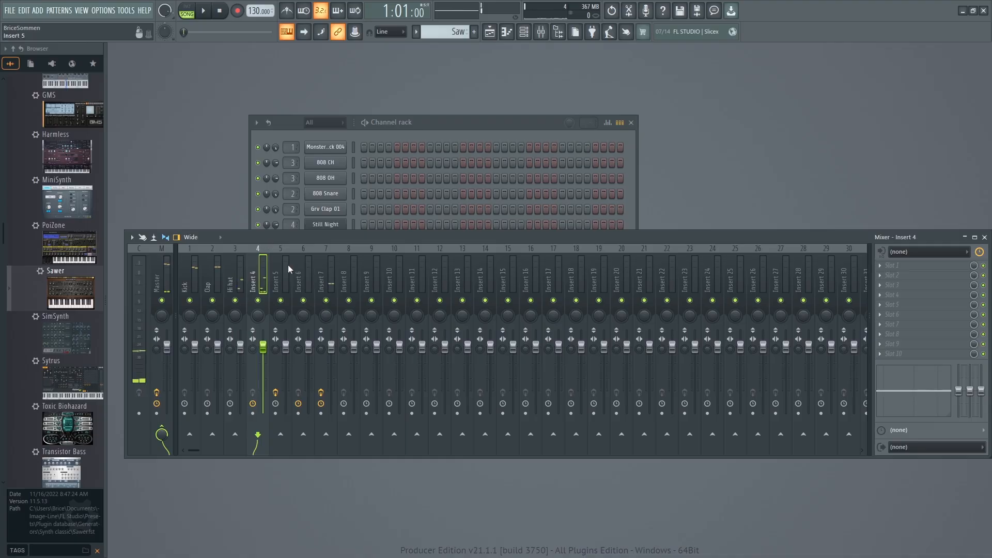
right_click(259, 301)
key("space")
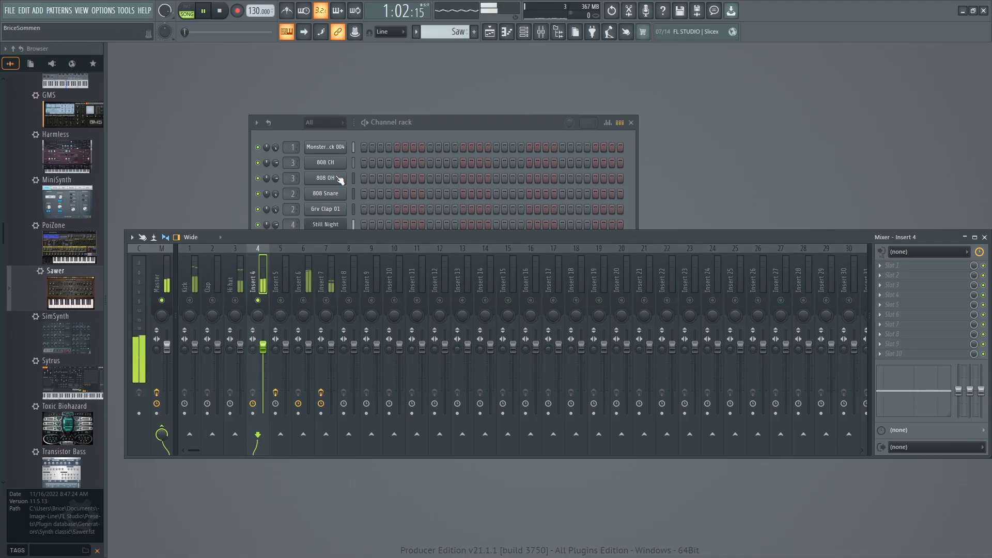
key("space")
left_click(879, 266)
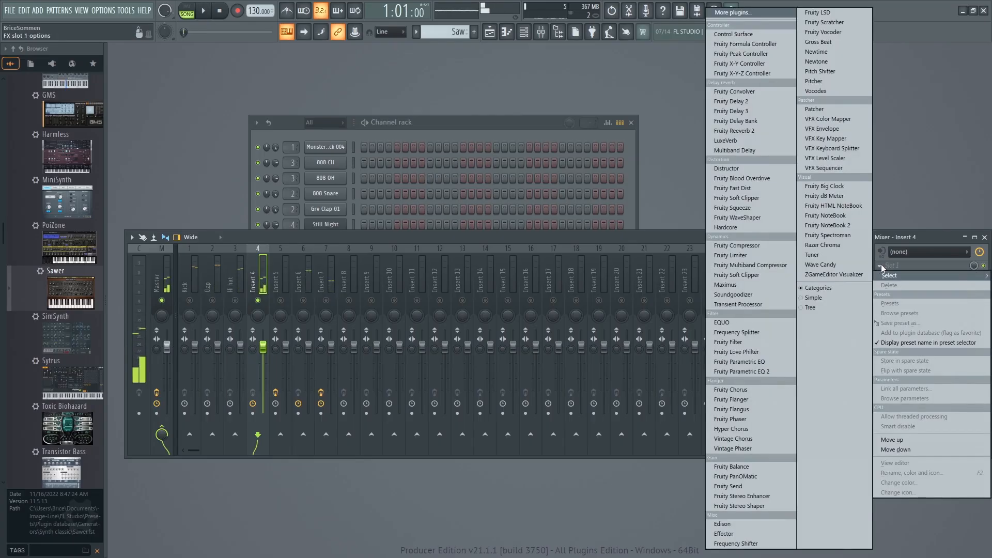
left_click(363, 238)
left_click(457, 118)
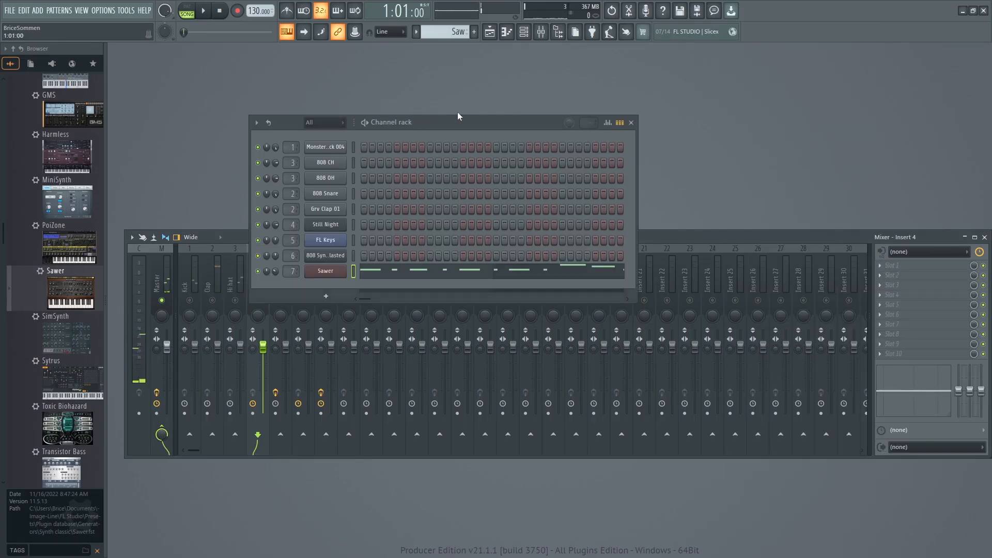
left_click(325, 240)
key("space")
key("space")
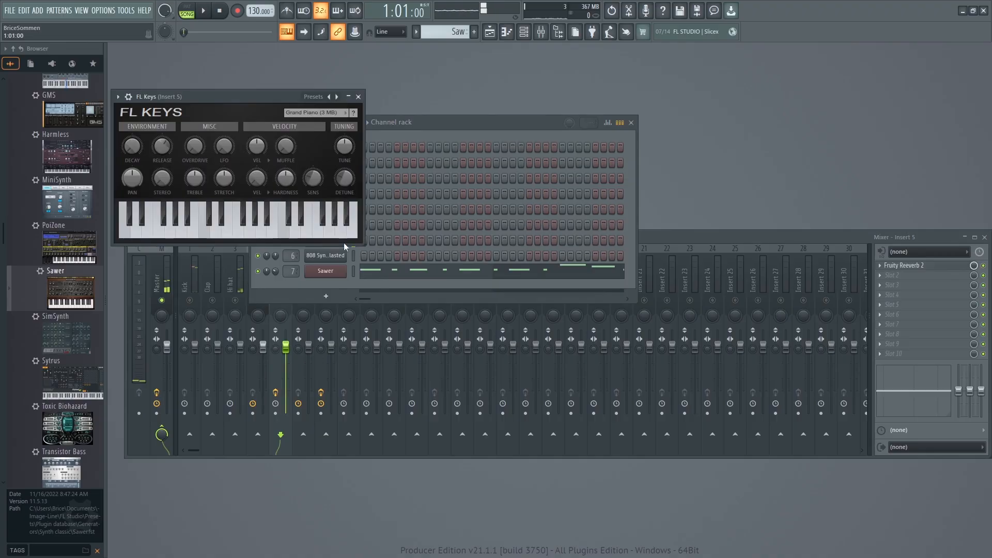
left_click(325, 255)
left_click(759, 112)
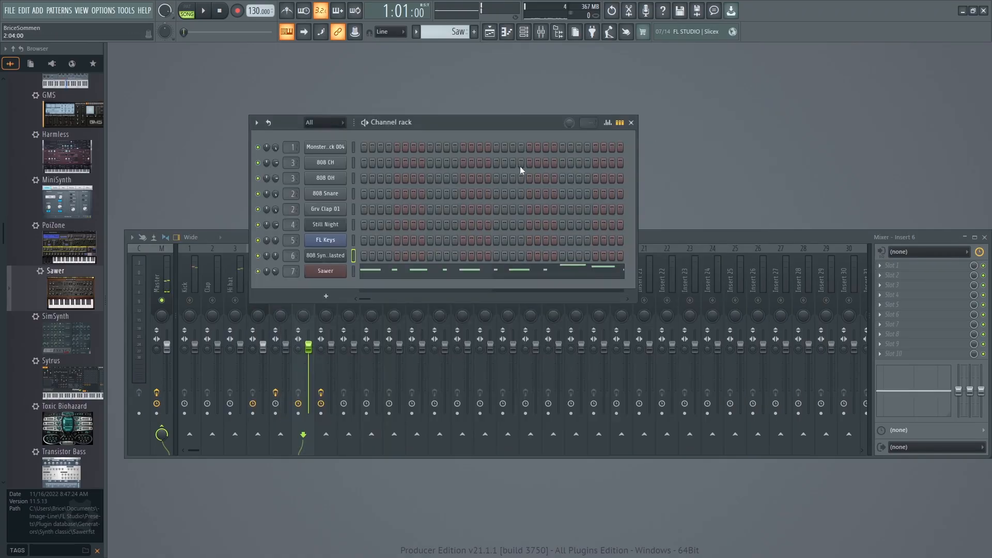
Open the FLEX Still Night channel and raise its Vibrato and Unison macros to 50% while auditioning the song.
left_click(326, 224)
key("space")
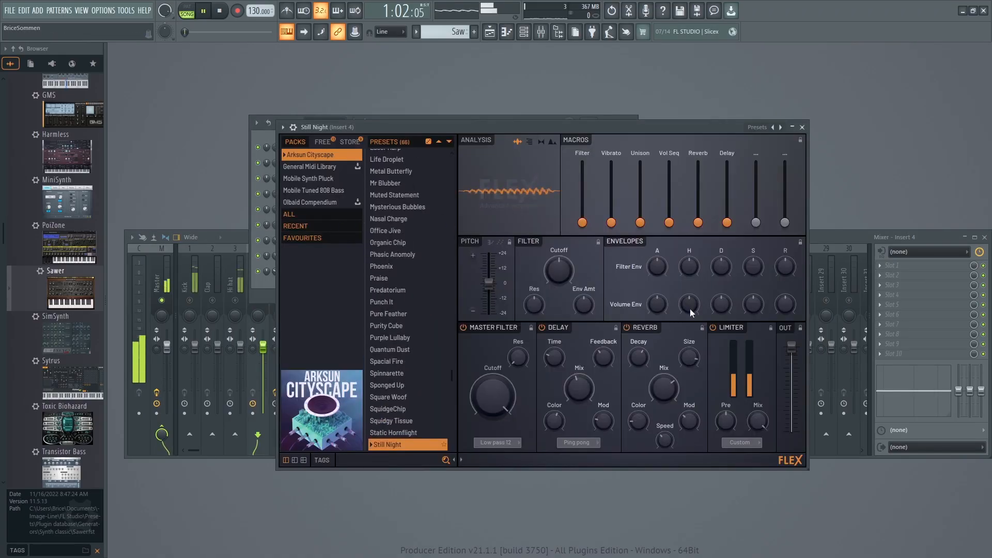
left_click_drag(611, 222, 611, 192)
key("space")
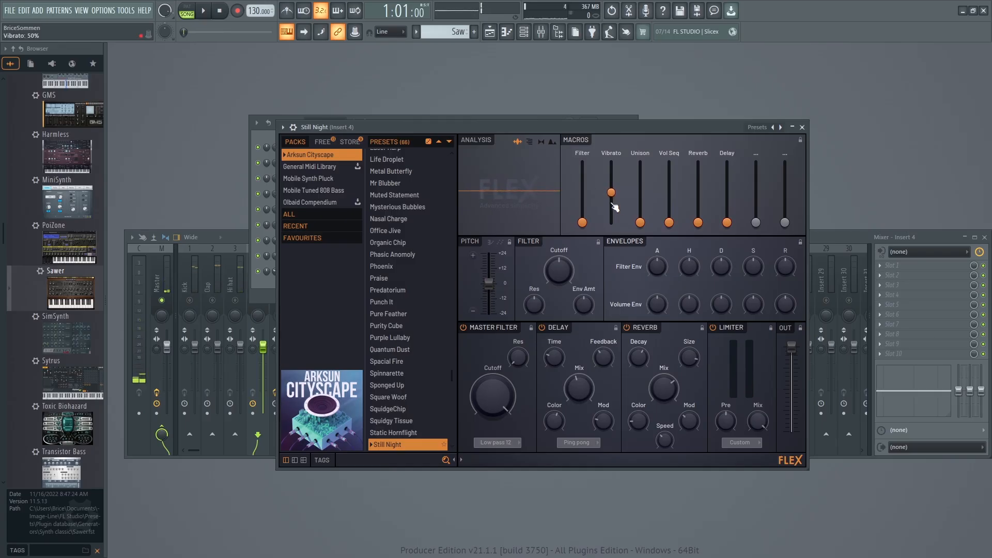
key("space")
left_click_drag(641, 222, 640, 188)
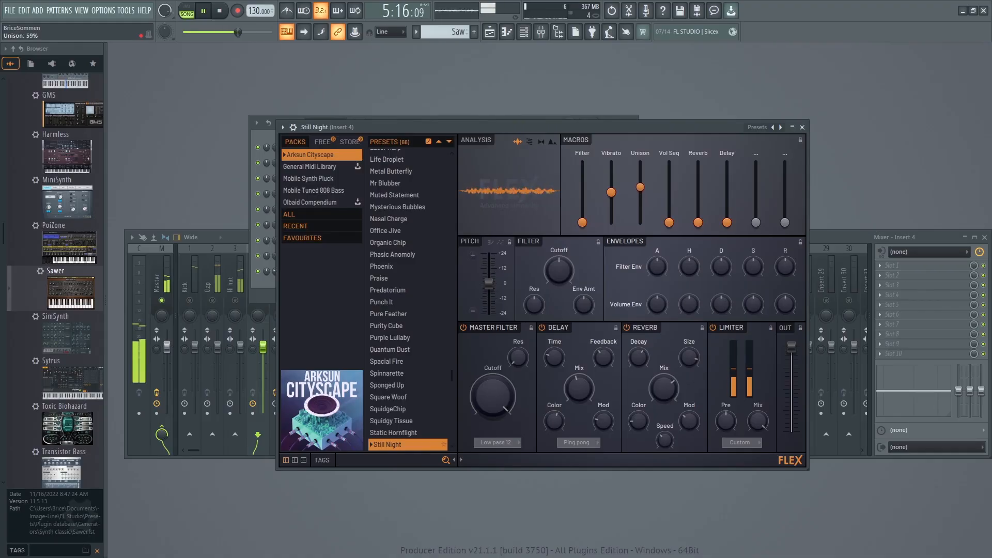
key("space")
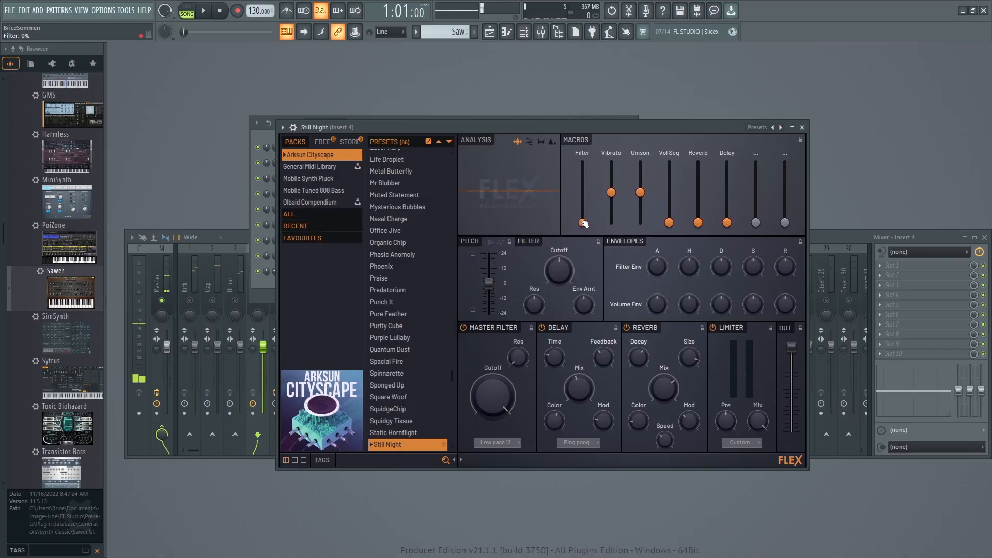
Raise Still Night's Filter, Reverb and Delay macros to about 50% during playback, and close FLEX, the channel rack and the mixer.
key("space")
left_click_drag(582, 198, 582, 191)
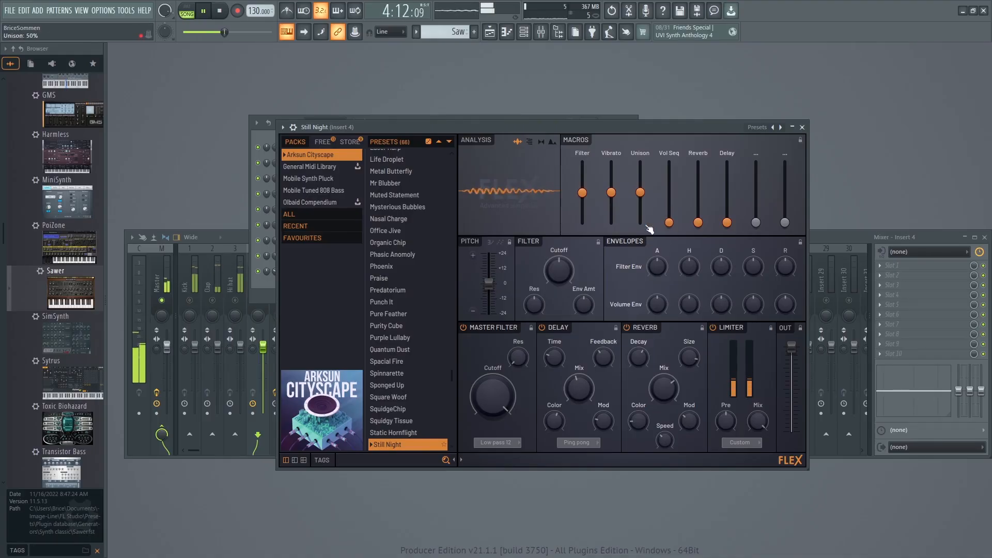
left_click_drag(701, 226, 698, 191)
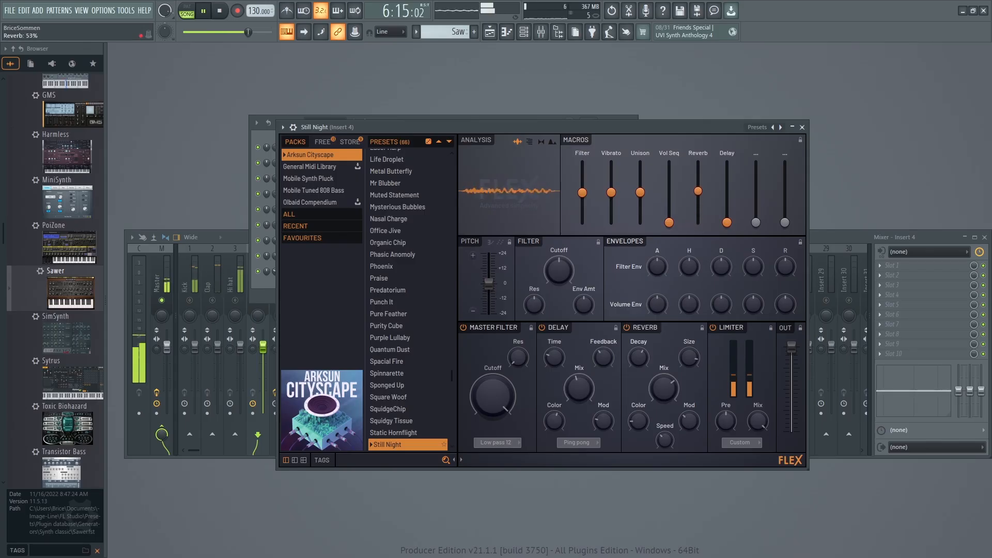
left_click_drag(727, 223, 727, 191)
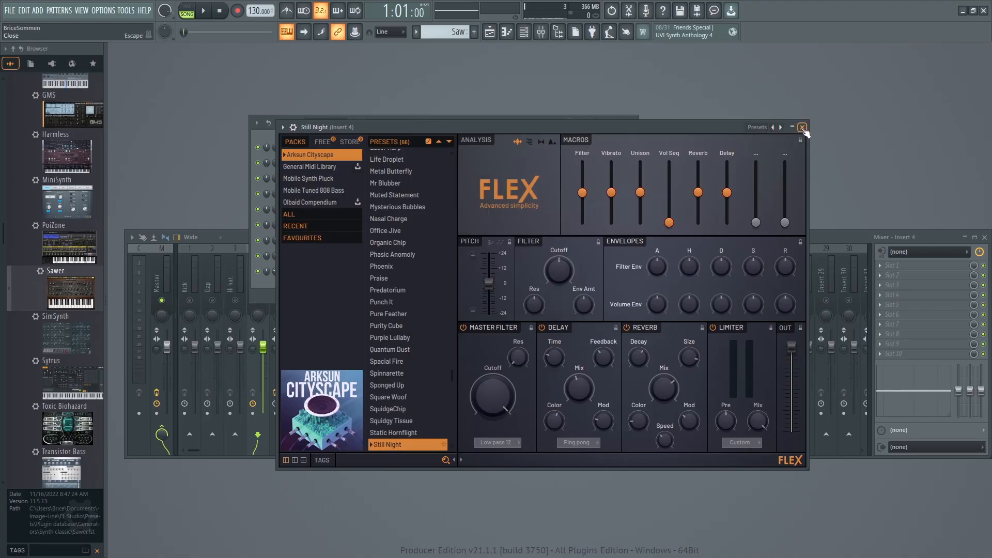
left_click(802, 127)
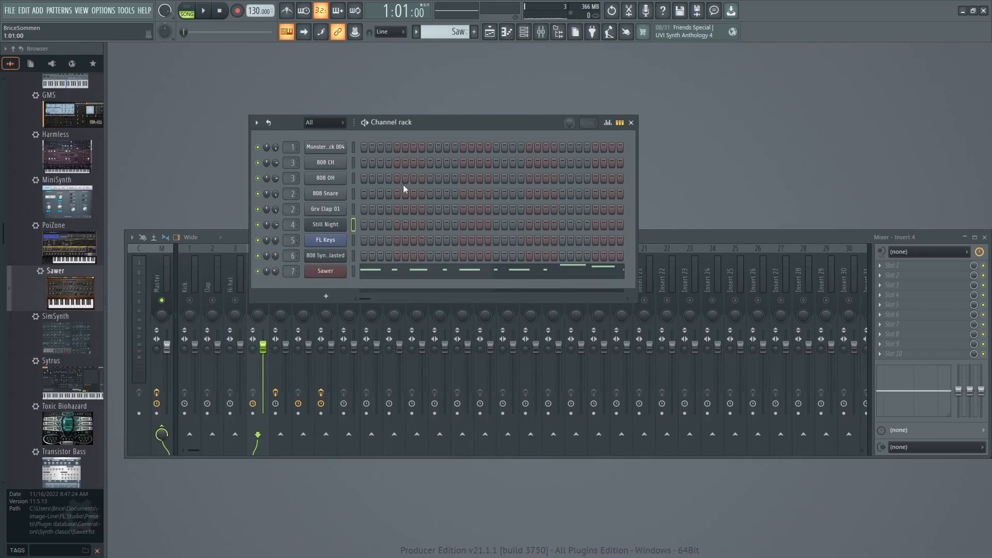
left_click(631, 123)
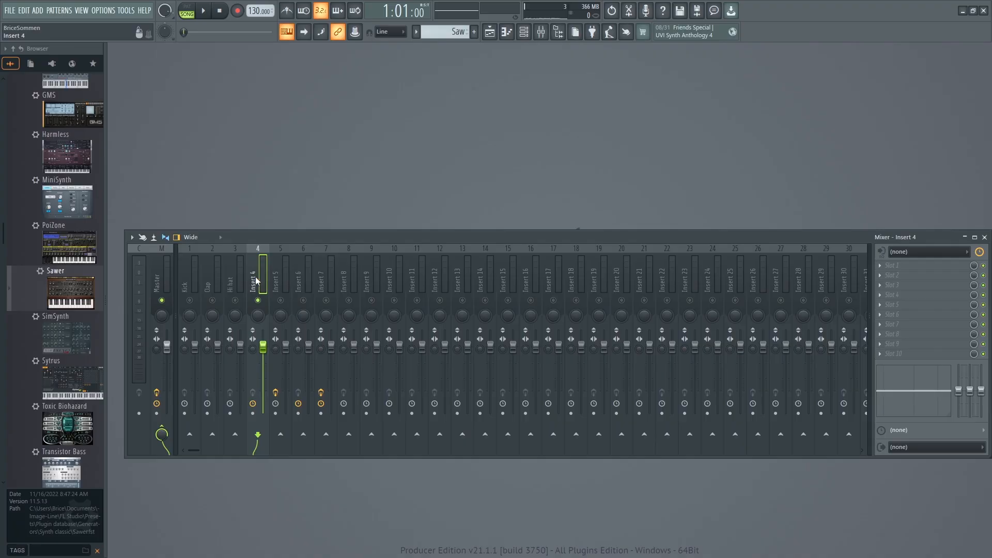
left_click(985, 237)
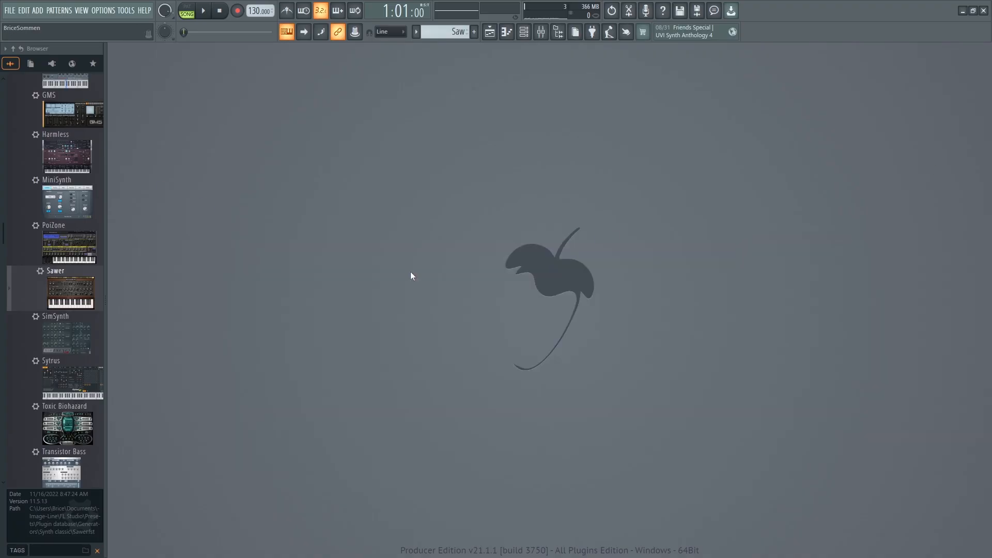
Reopen the channel rack, piano roll and playlist, and audition the song.
left_click(524, 32)
key("space")
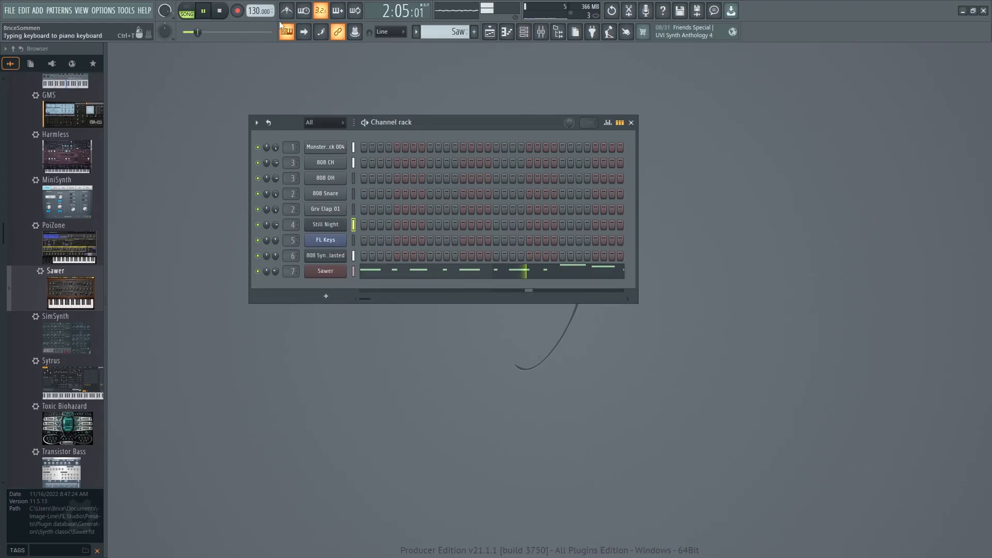
key("space")
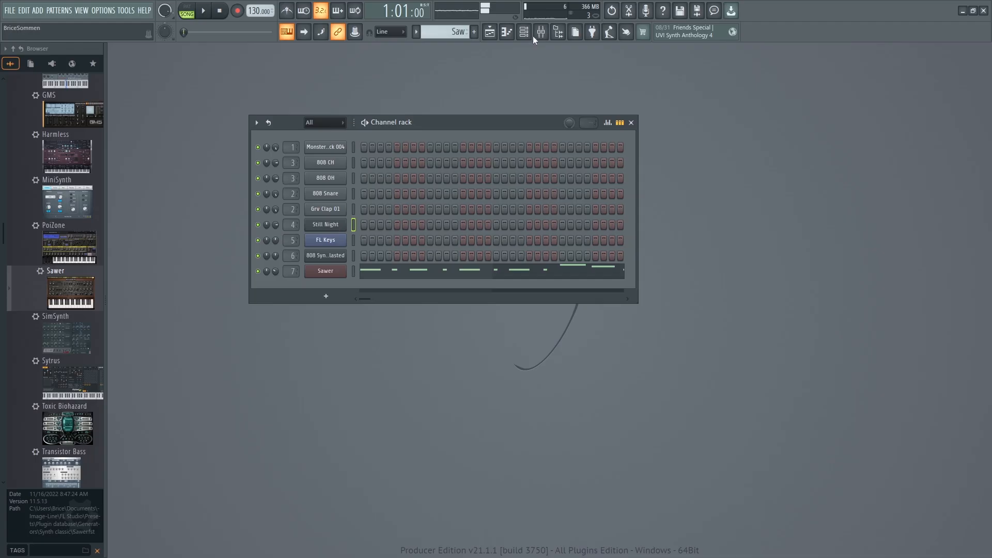
left_click(506, 32)
left_click(490, 31)
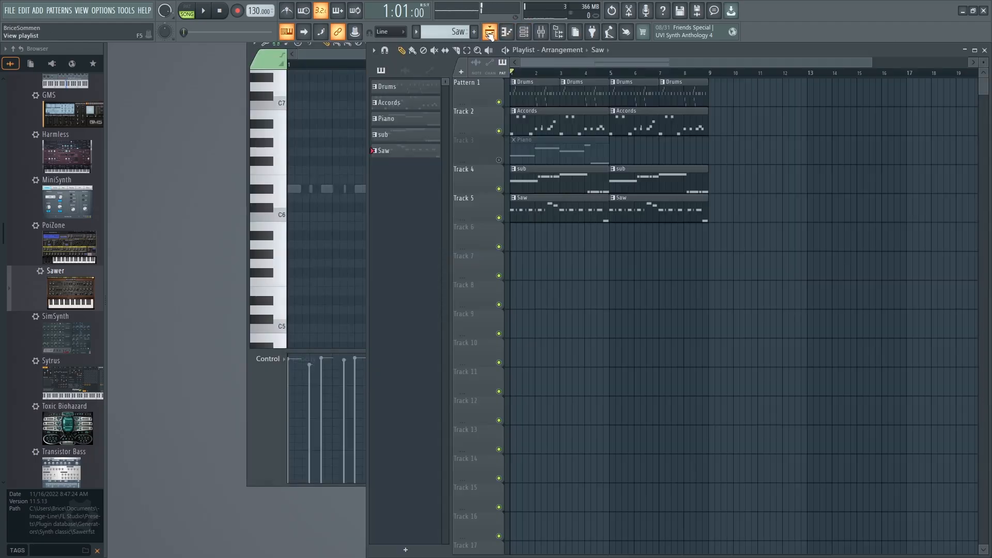
key("space")
key("space")
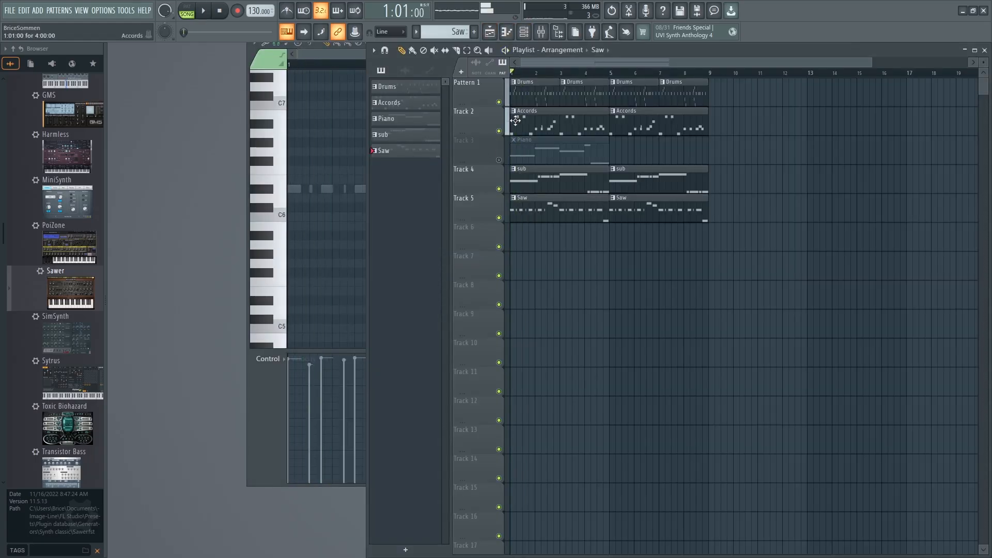
Bring up the mixer, end the solo on insert 4 and solo insert 7 while auditioning the song.
left_click(309, 51)
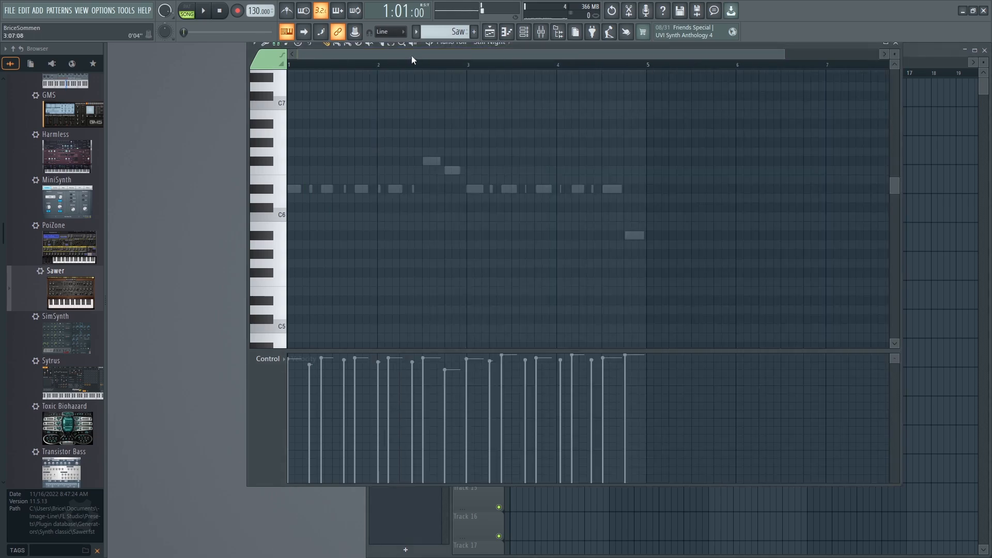
left_click(539, 33)
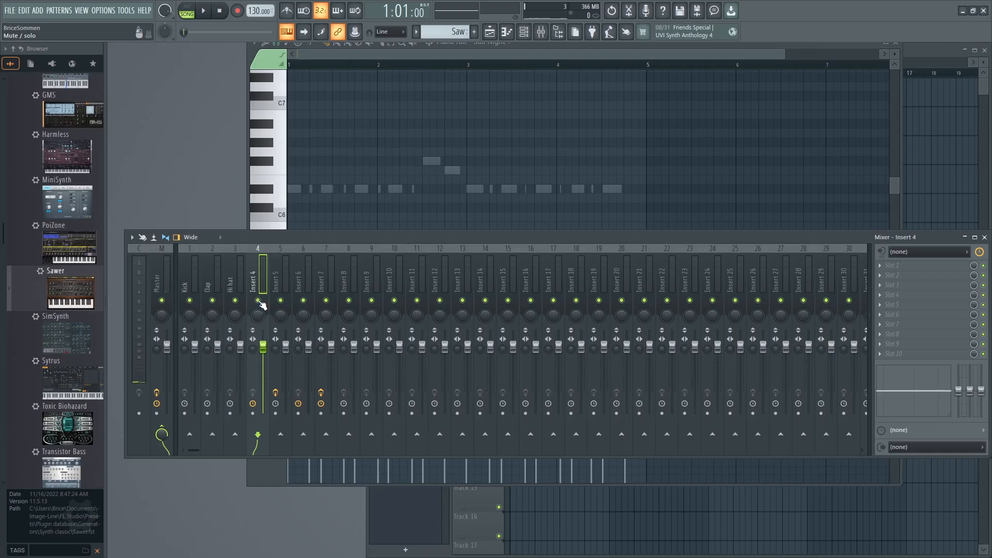
key("space")
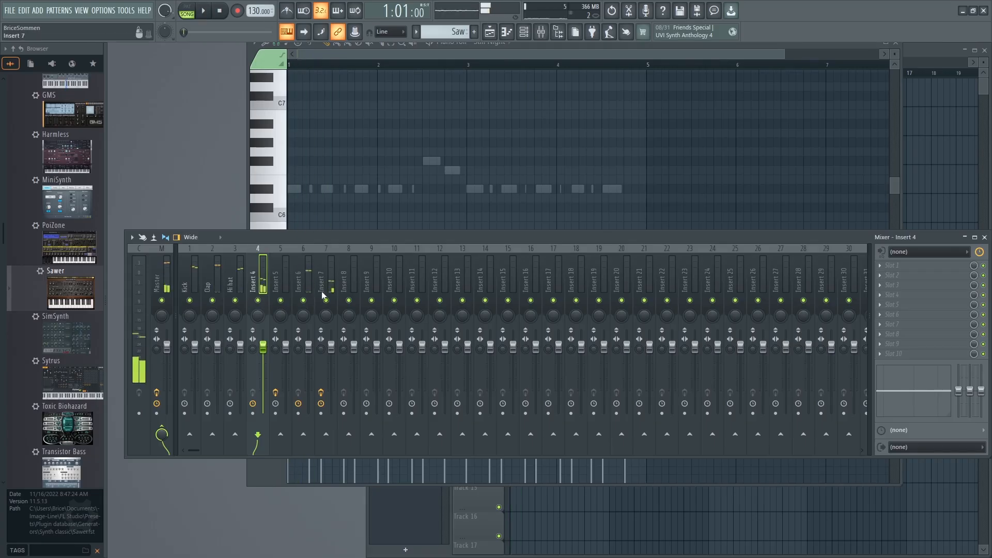
right_click(326, 300)
key("space")
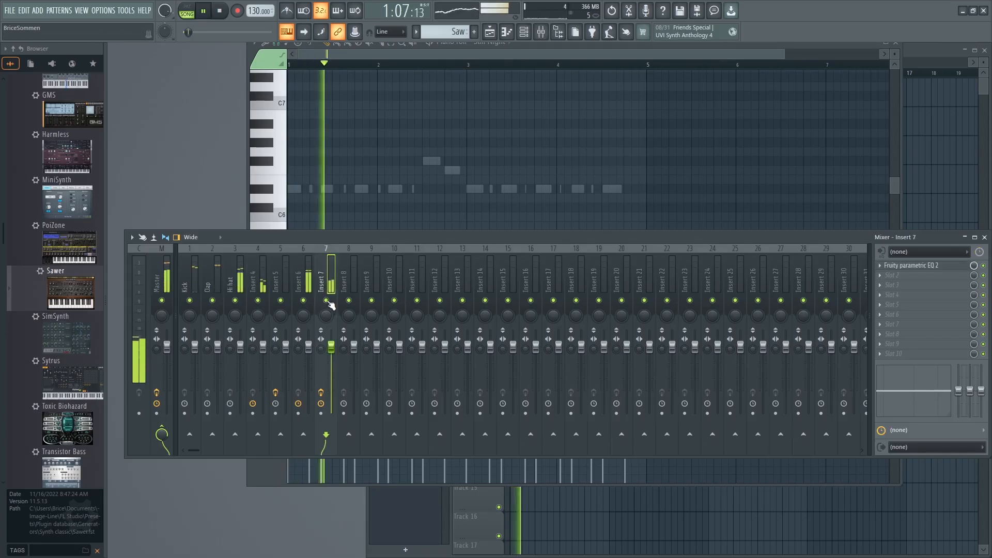
key("space")
Lower the frequency of band 7 in insert 7's Fruity parametric EQ 2 and play the song.
left_click(931, 266)
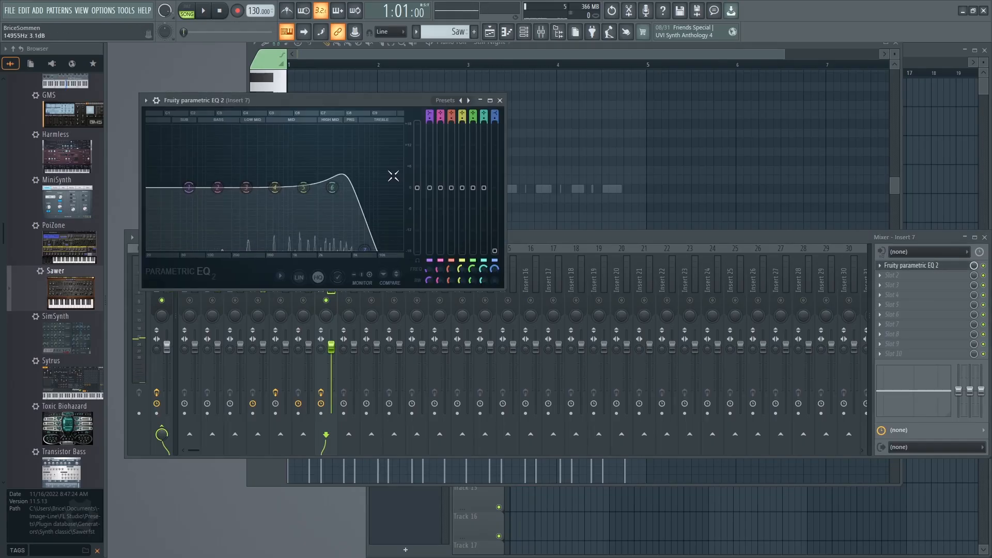
left_click_drag(494, 269, 494, 297)
key("space")
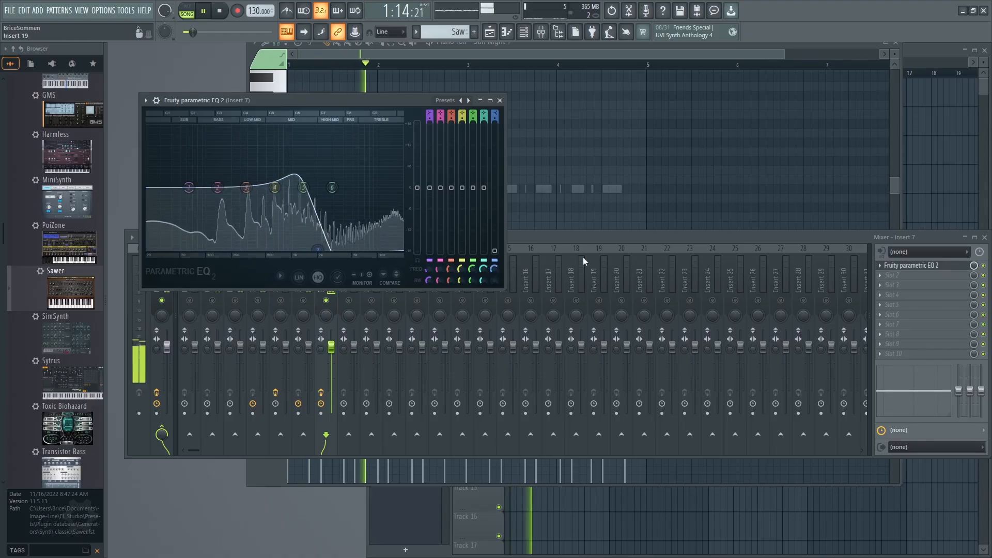
Lower insert 7's volume fader during playback and close its EQ window.
left_click(583, 237)
left_click_drag(331, 347, 331, 361)
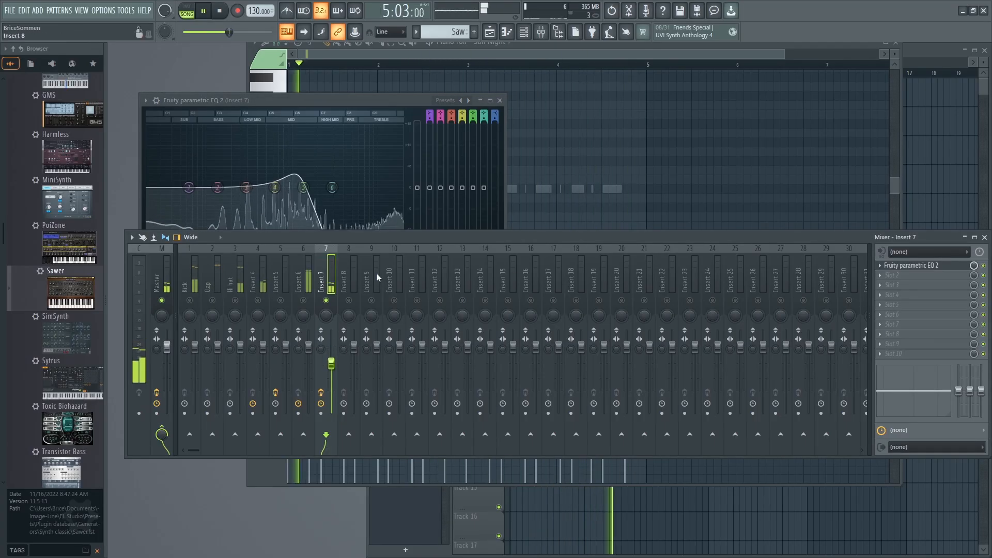
left_click(485, 104)
left_click(500, 100)
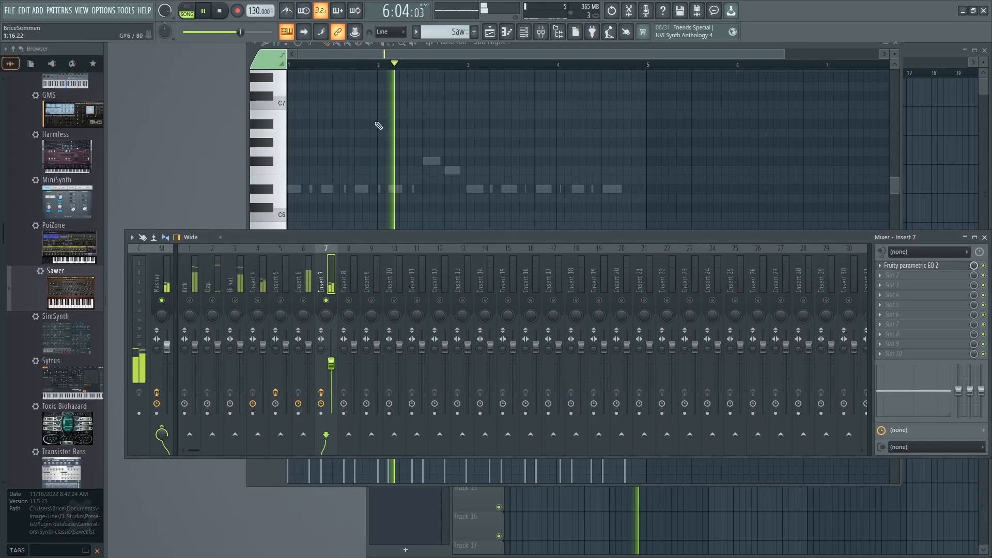
Unsolo insert 7, lower its fader slightly more against the full mix, and close the mixer and piano roll.
right_click(329, 302)
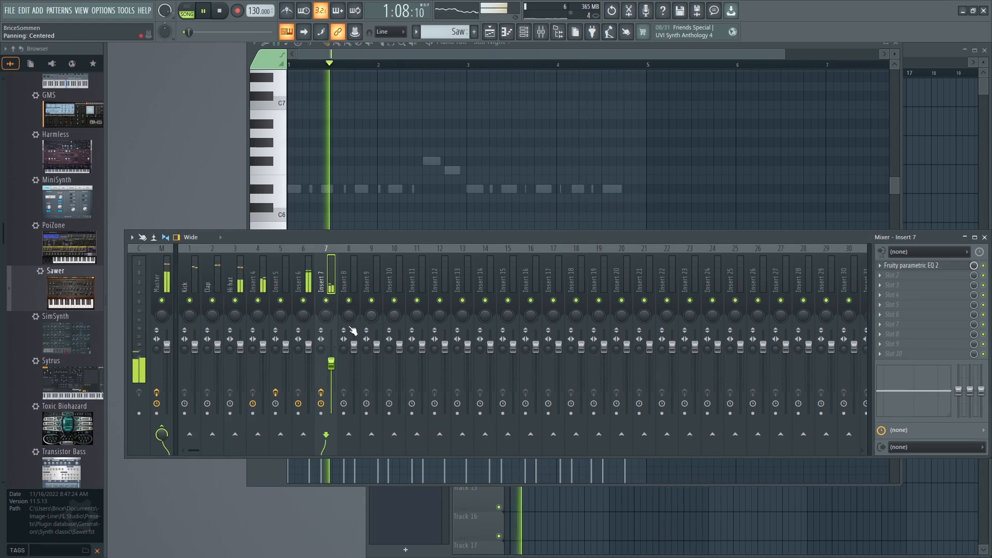
left_click_drag(331, 364, 331, 369)
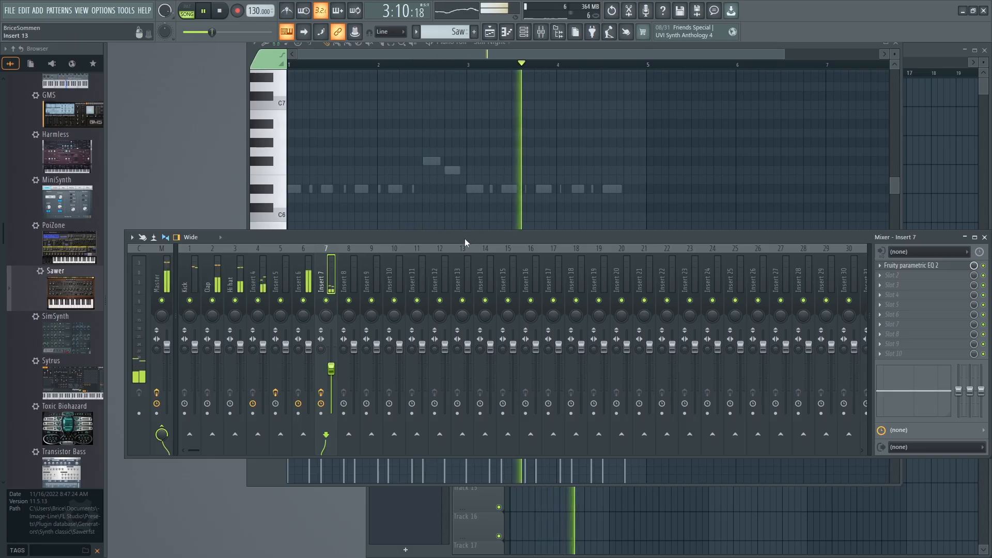
left_click(984, 238)
left_click(901, 47)
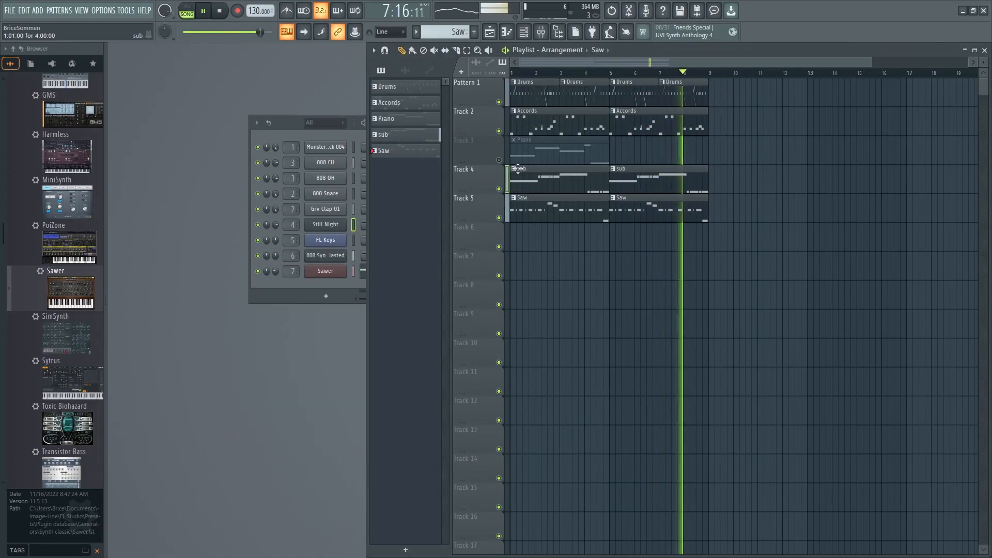
key("space")
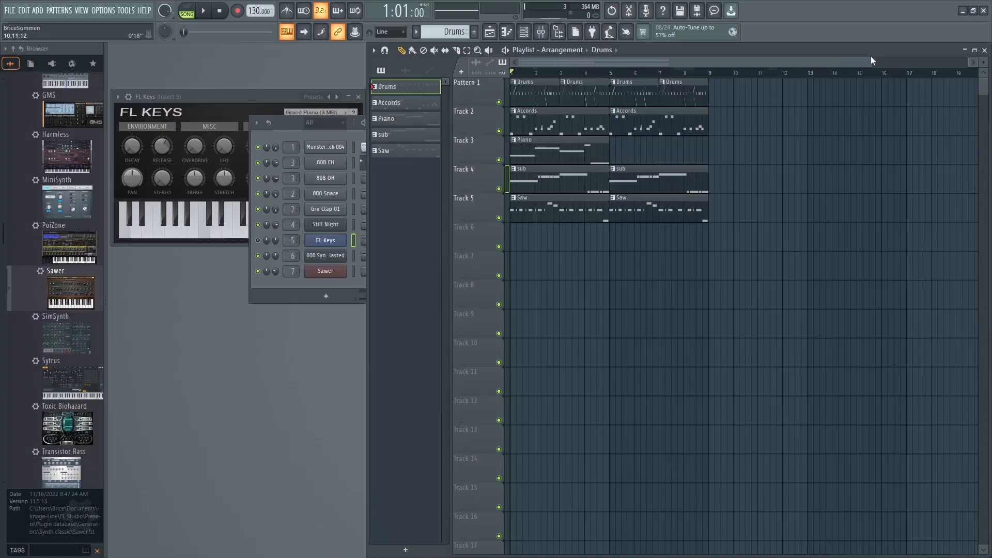
Save the project as "Beat Trap" in a new project folder.
left_click_drag(871, 62, 713, 62)
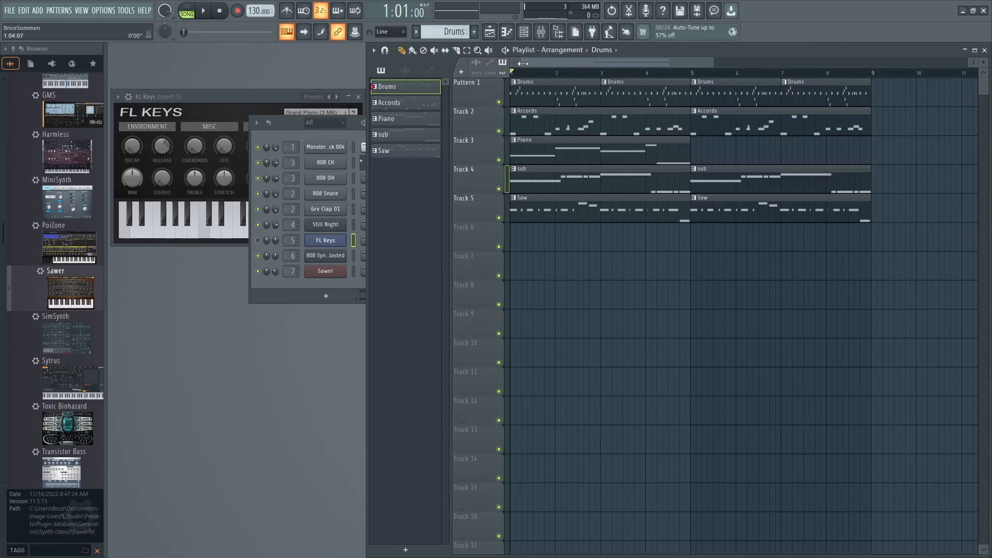
left_click(12, 12)
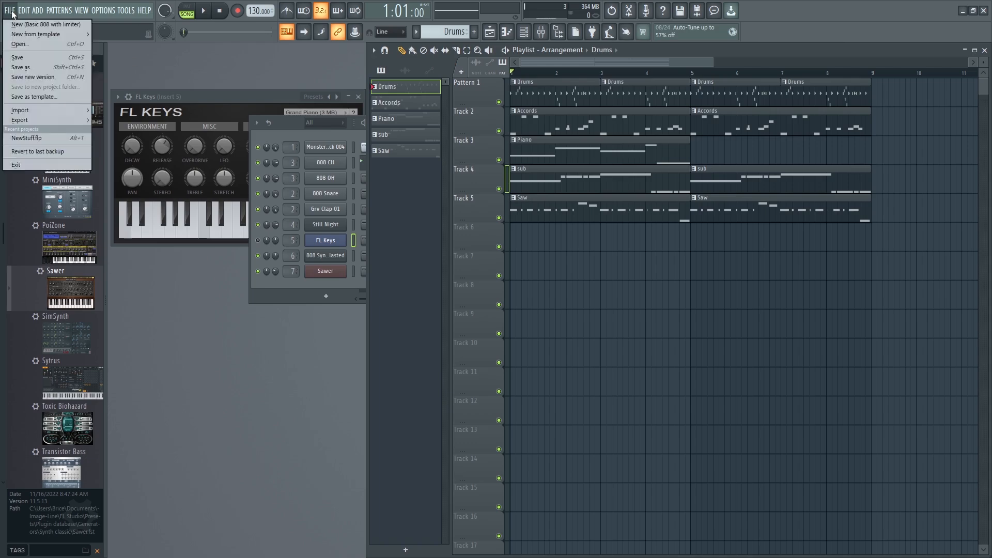
left_click(19, 57)
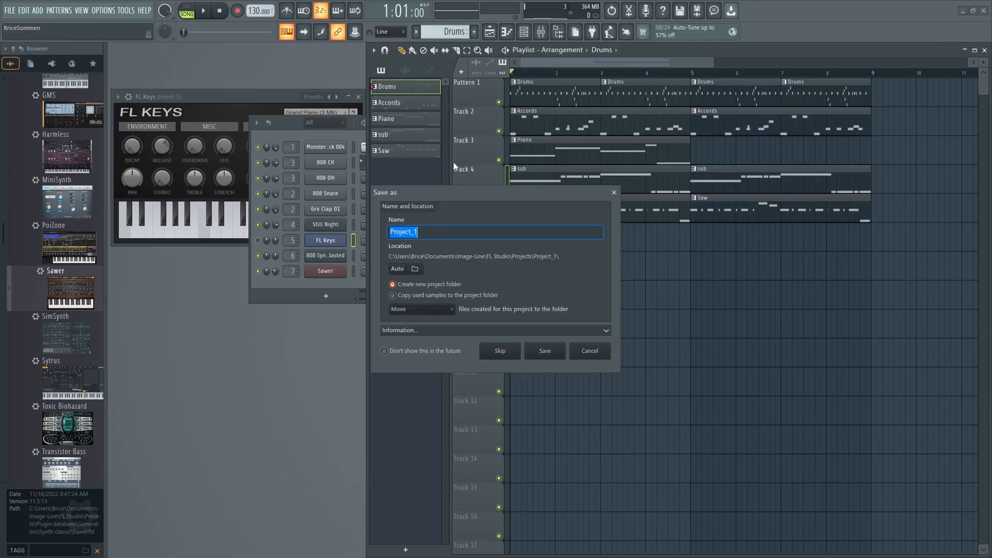
type("Beat Trap")
left_click(545, 351)
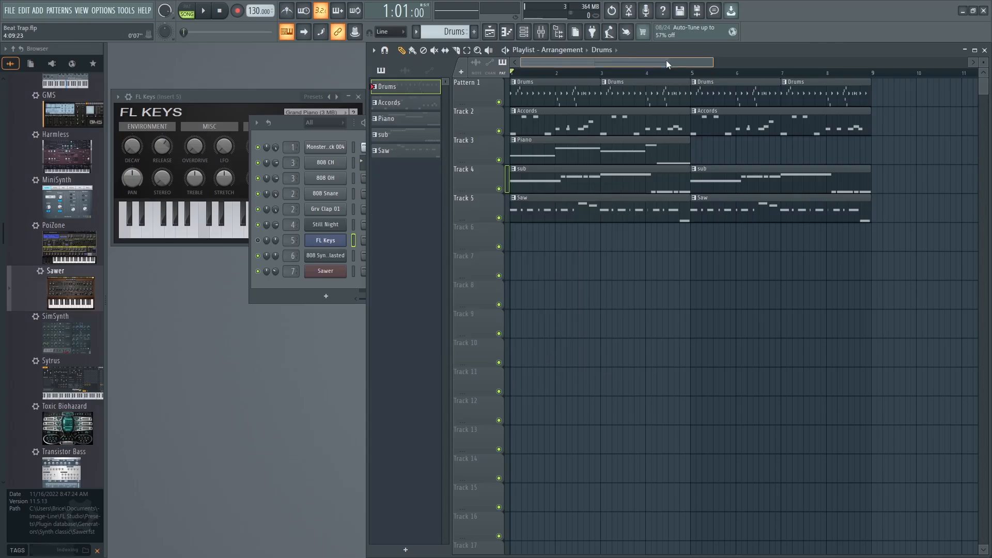
left_click_drag(711, 62, 742, 62)
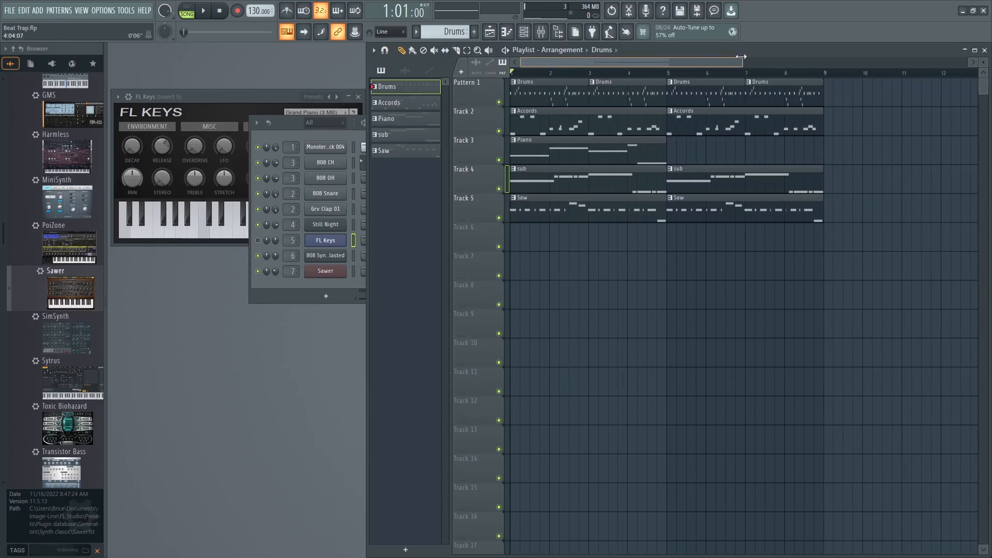
Mute track 3 with the Piano clip in the playlist and play the song without it.
left_click(498, 160)
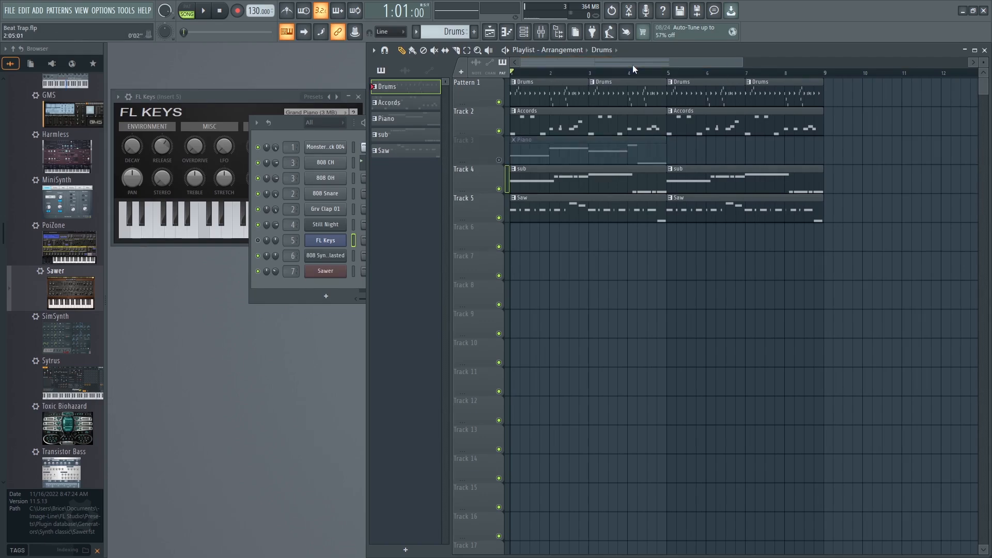
key("space")
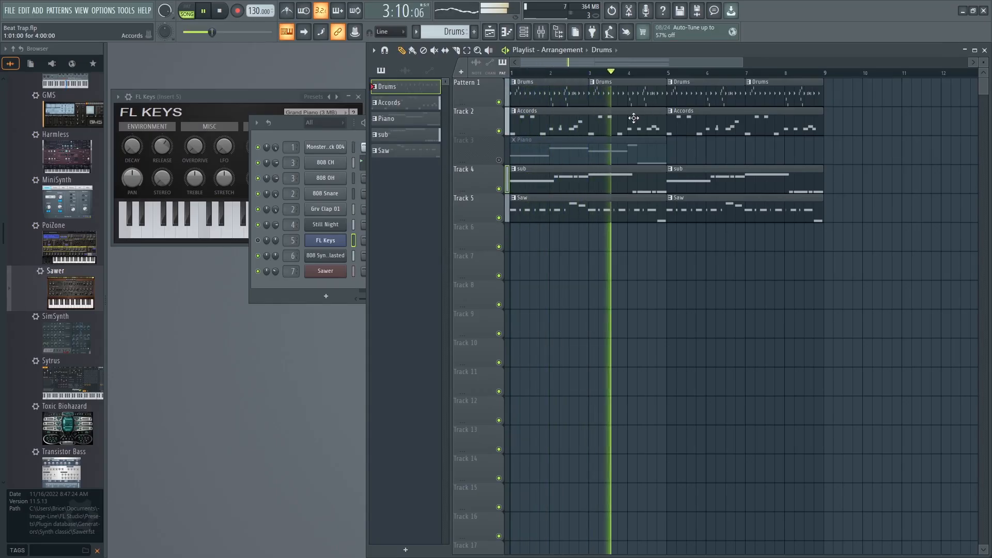
key("space")
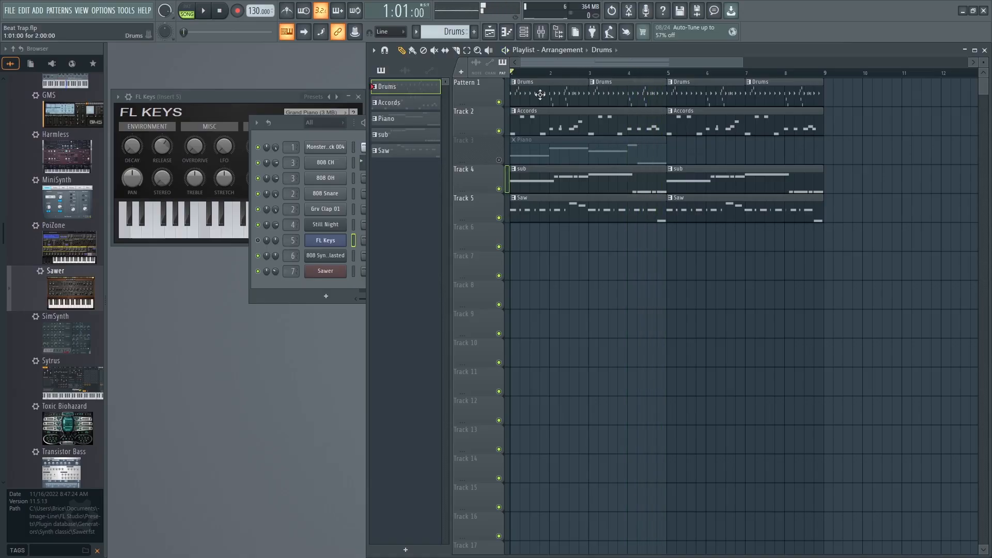
Delete the second and fourth Drums clips, at bars 3 and 7, from the playlist.
left_click(984, 50)
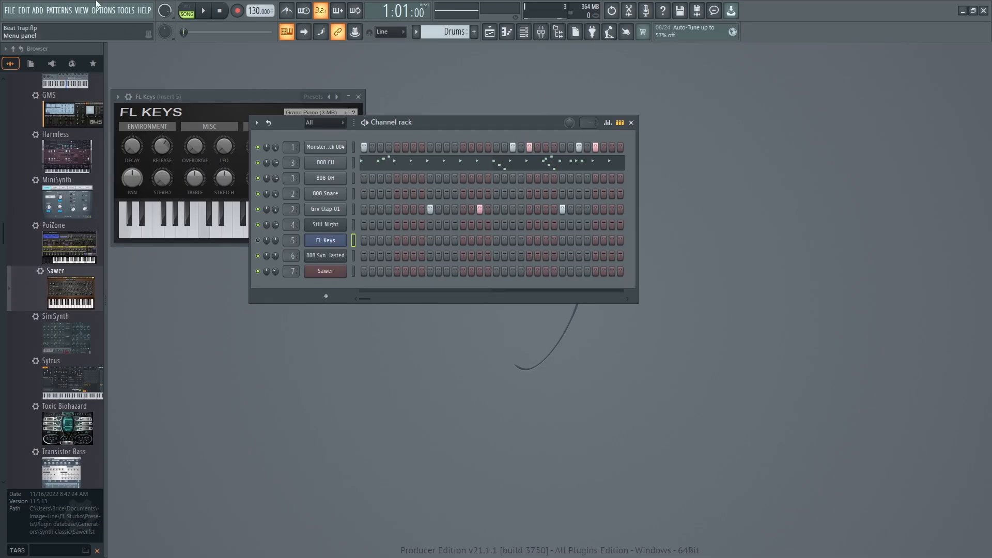
left_click(83, 10)
left_click(132, 79)
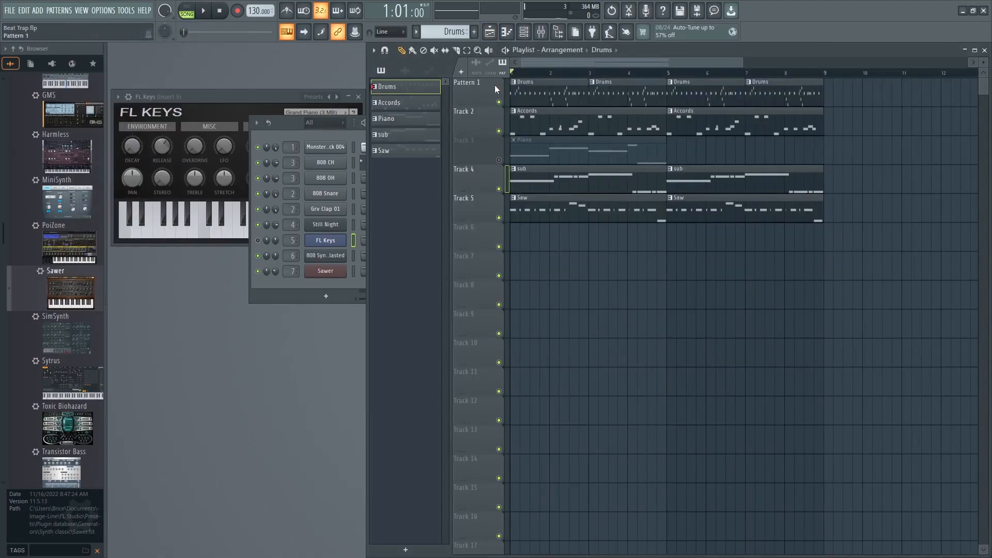
right_click(606, 94)
right_click(778, 83)
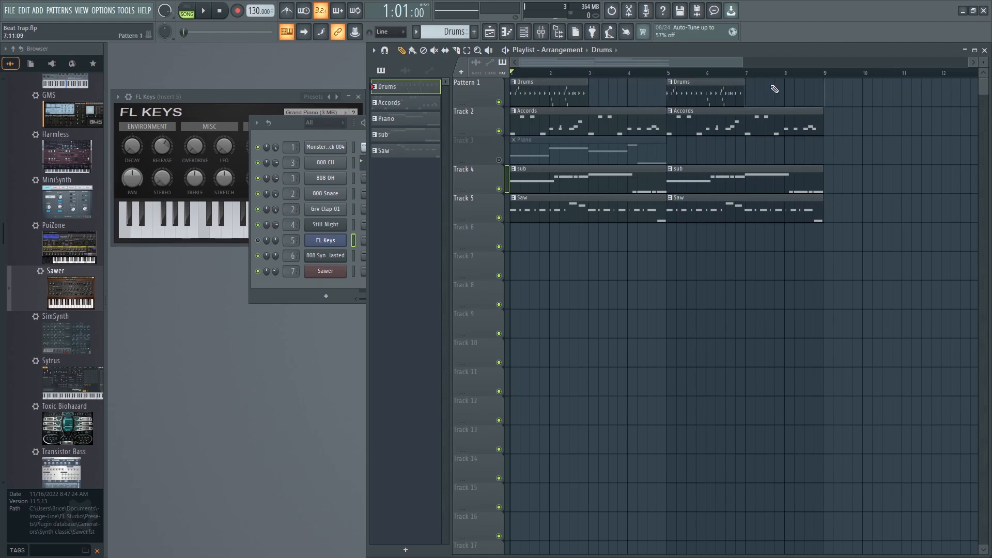
Clone the Drums pattern.
left_click(442, 33)
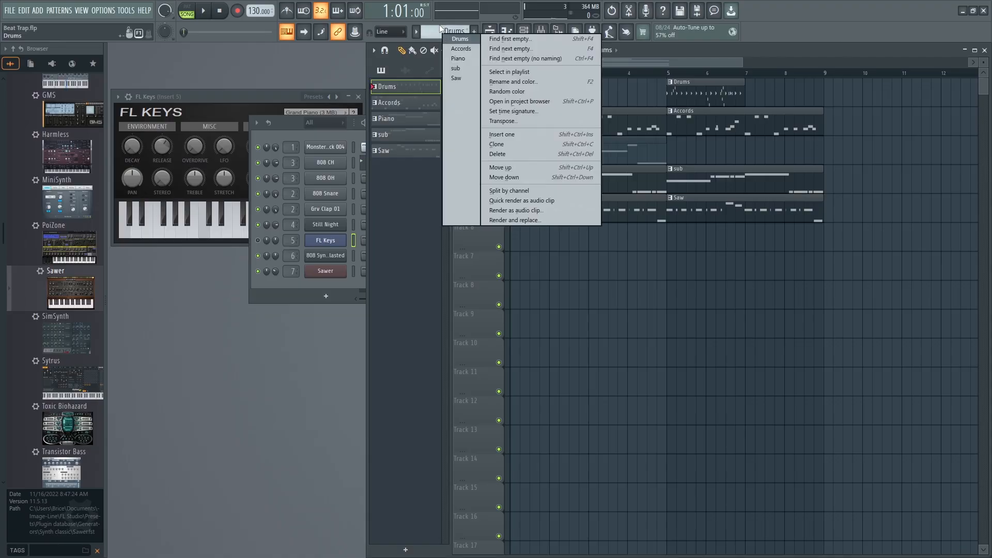
left_click(431, 29)
left_click(439, 31)
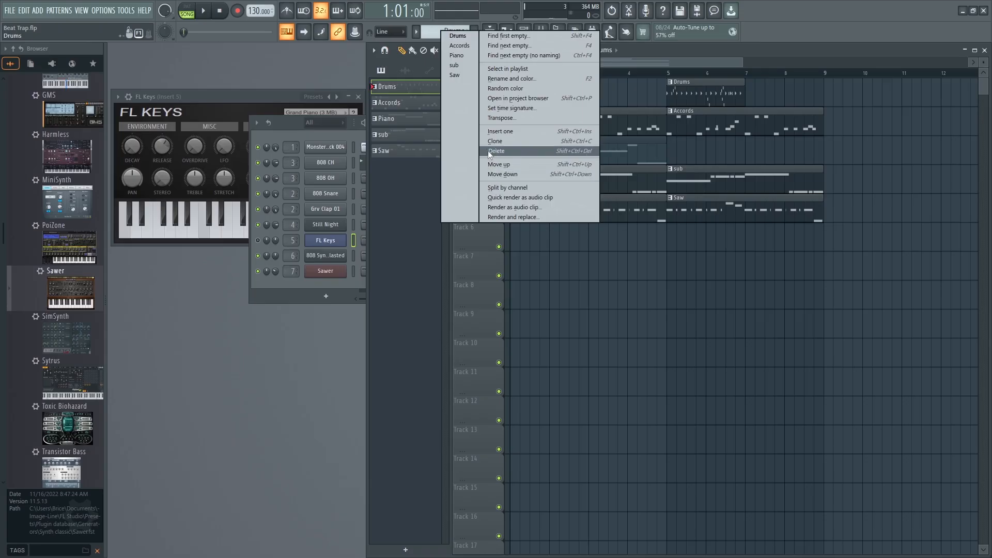
left_click(432, 26)
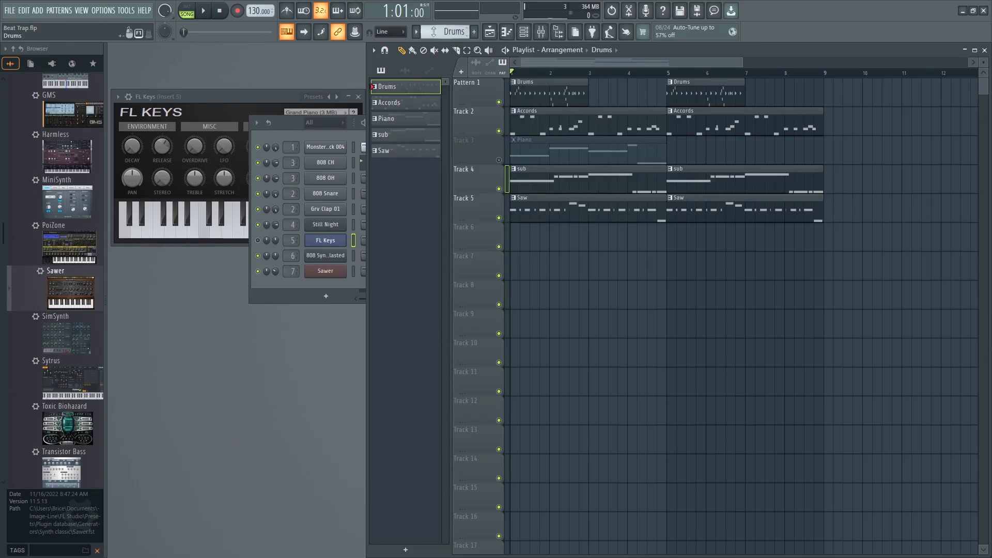
left_click(435, 34)
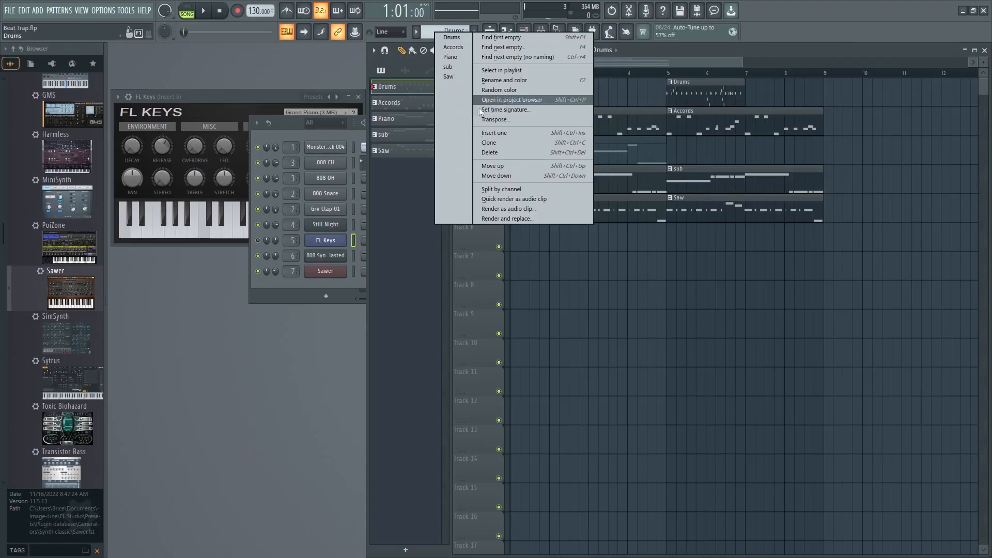
left_click(494, 142)
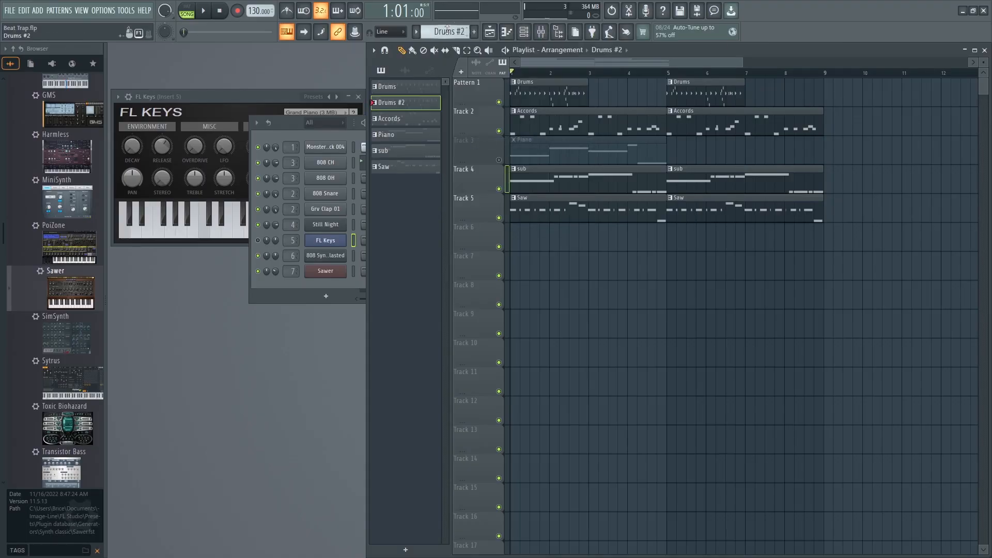
Clear every kick step except the first in Drums #2 and start playback in pattern mode.
left_click(984, 49)
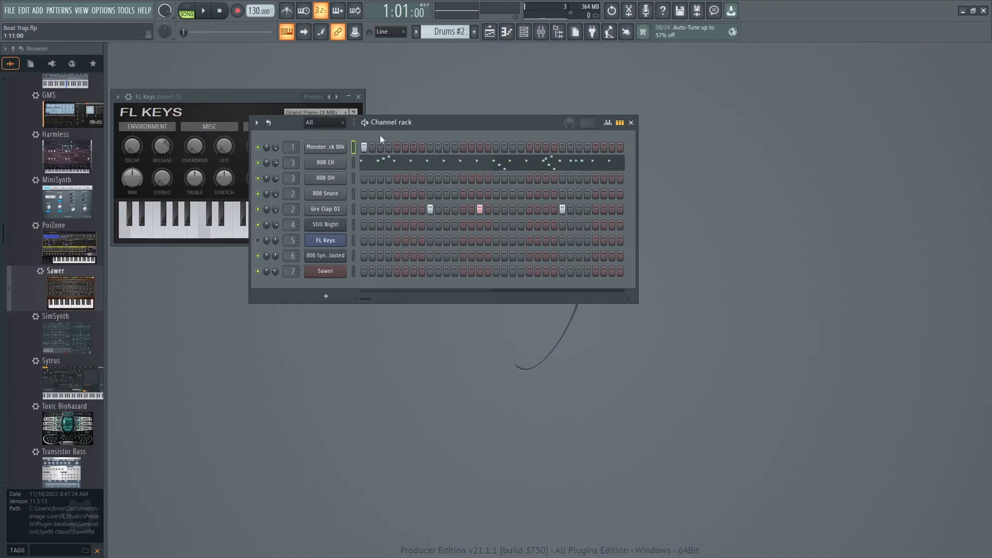
key("space")
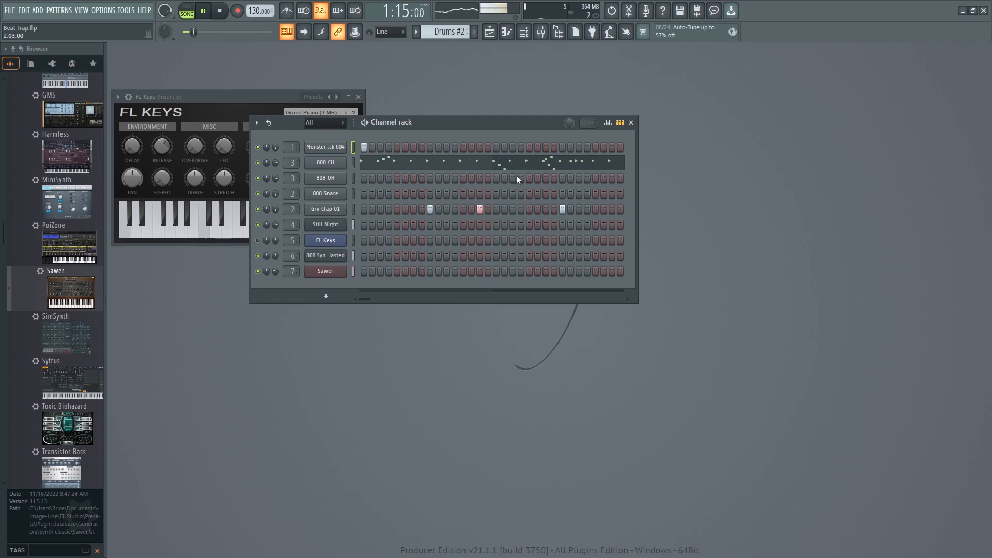
left_click(463, 147)
right_click(463, 147)
key("space")
left_click(187, 10)
left_click(205, 11)
Add kick hits on steps 17, 19, 21 and 29 of Drums #2 during playback.
left_click(497, 147)
left_click(512, 148)
left_click(529, 147)
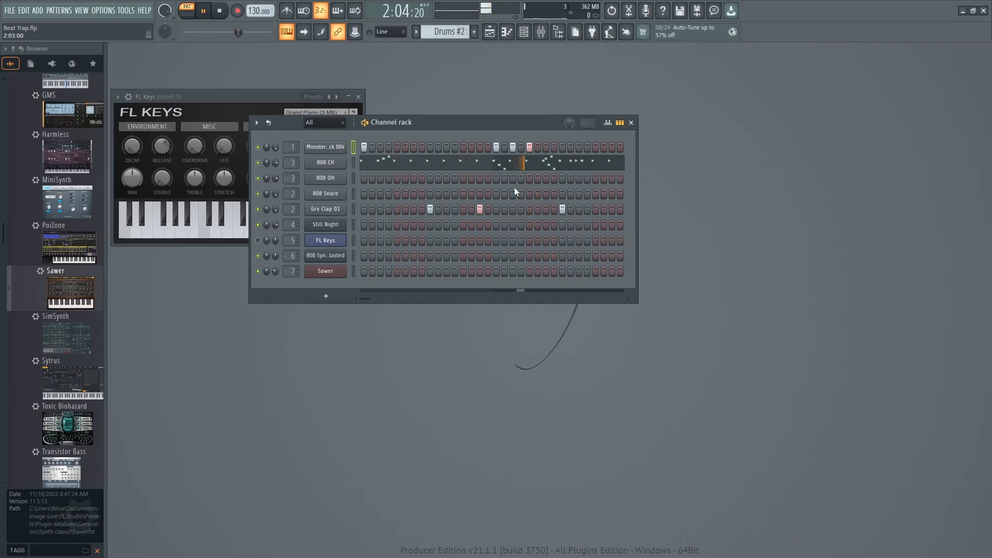
left_click(595, 147)
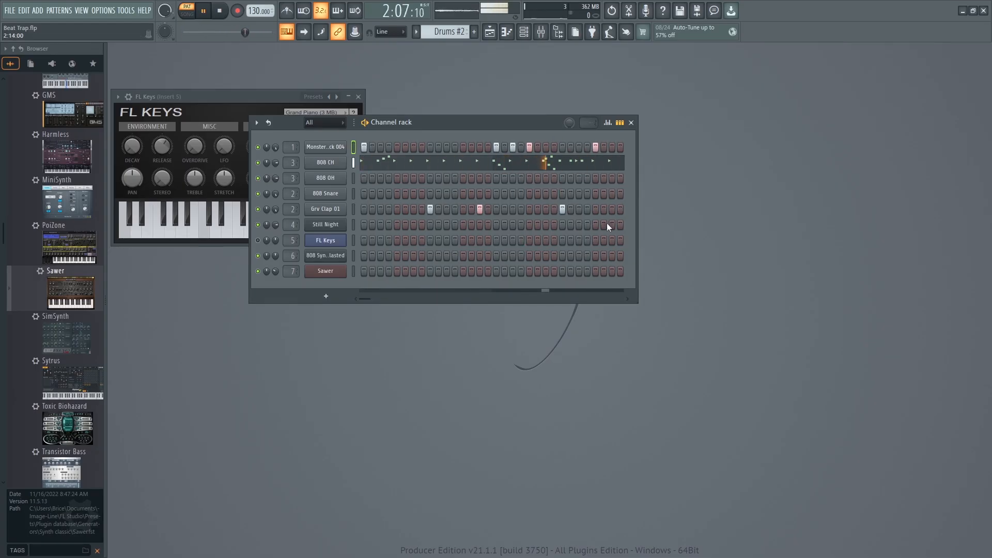
mouse_move(637, 192)
left_mouse_down()
mouse_move(903, 192)
mouse_move(627, 191)
left_mouse_up()
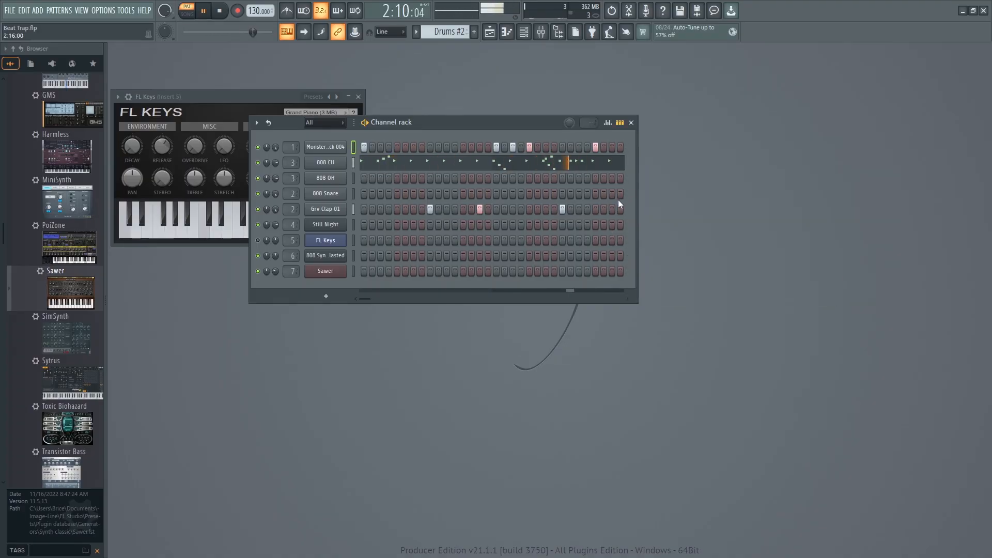
left_click(41, 13)
left_click(41, 13)
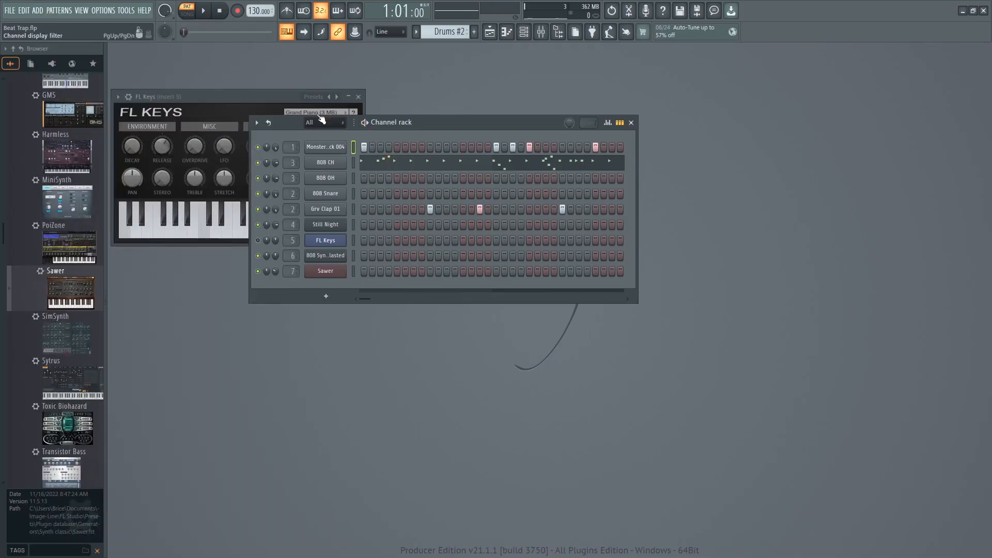
Place a Drums #2 clip at bar 3 of the drum track and play the arrangement in song mode.
left_click(81, 10)
left_click(92, 34)
left_click(611, 95)
left_click_drag(633, 89, 615, 93)
left_click(186, 14)
key("space")
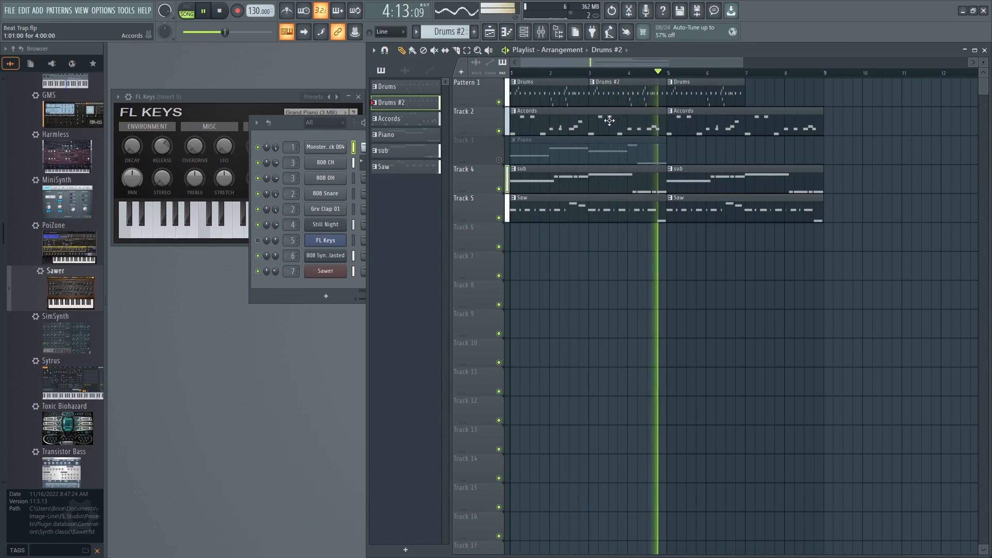
key("space")
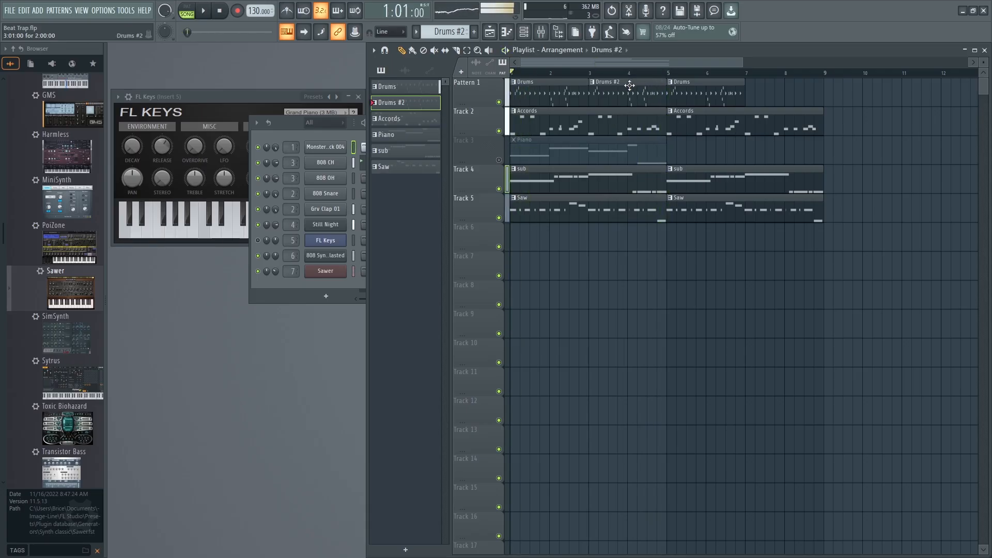
Open the sub pattern in the piano roll and shorten its B4 note to end at bar 4.
left_click(590, 125)
left_click(551, 179)
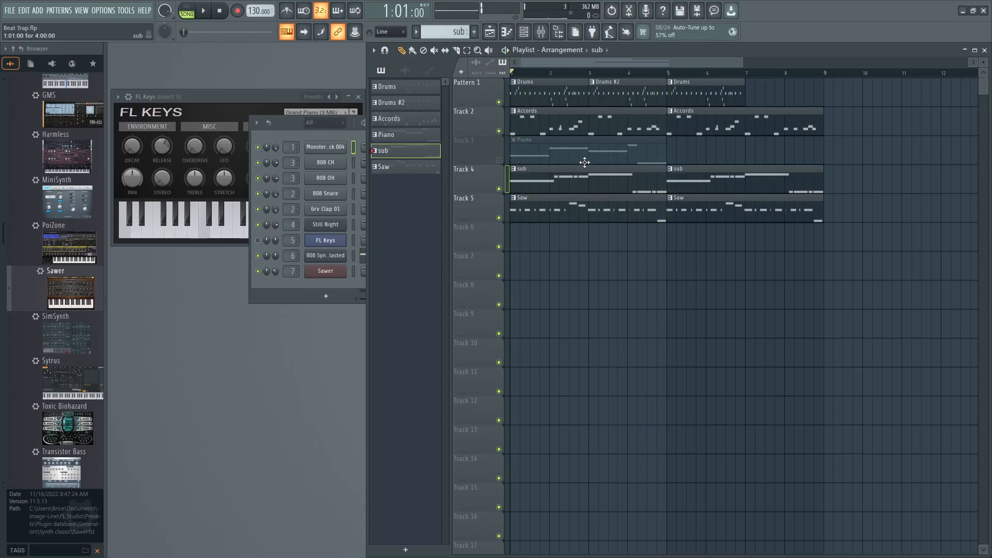
double_click(547, 172)
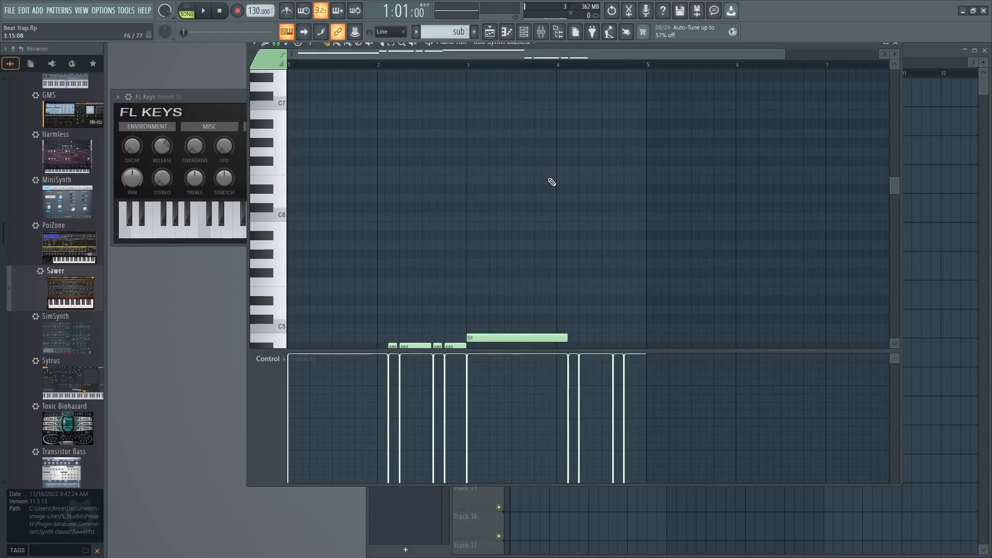
scroll(537, 230, "down", 5)
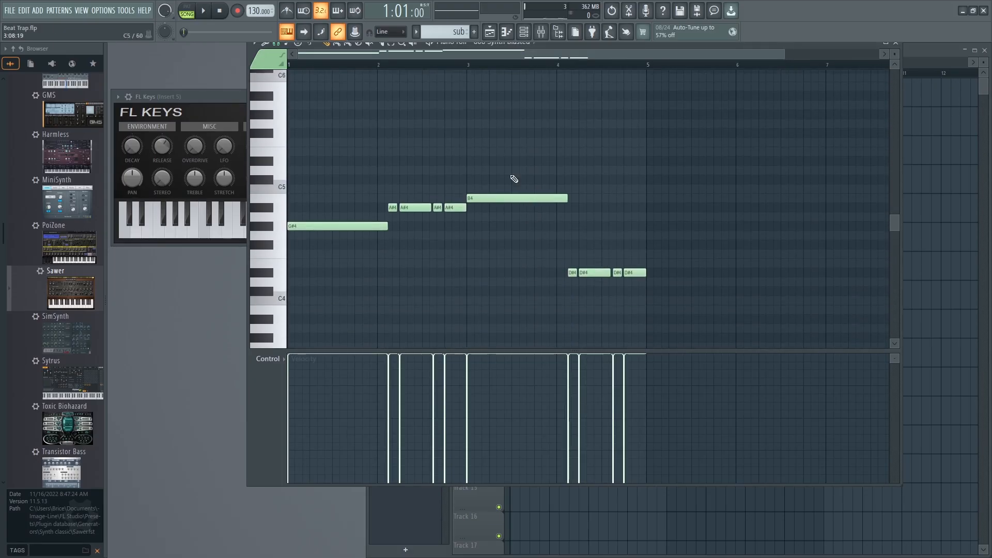
key("space")
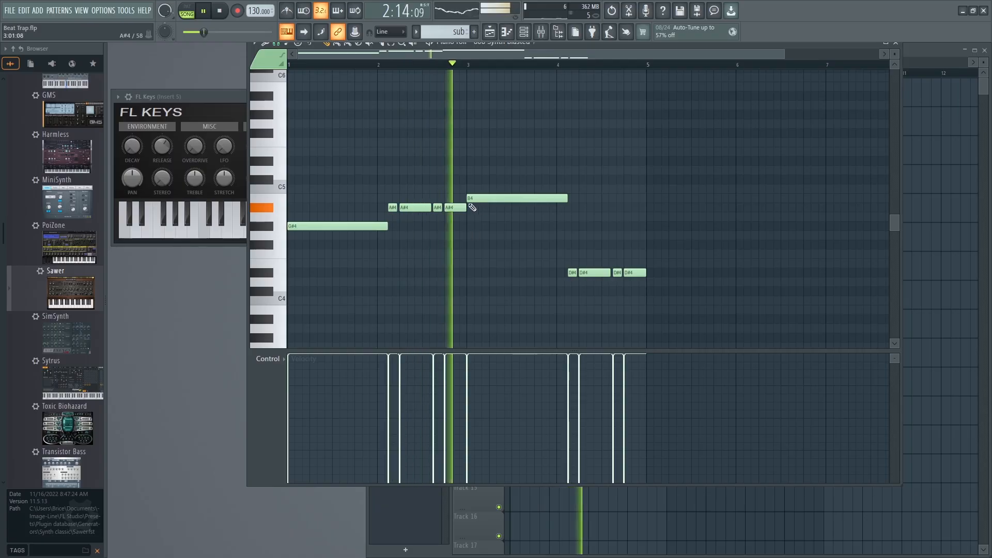
left_click_drag(566, 201, 555, 202)
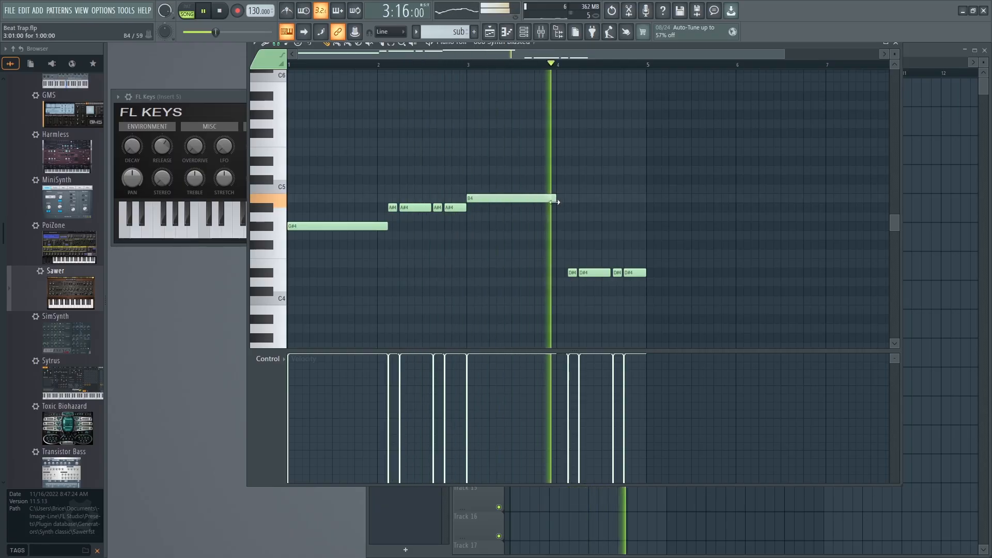
key("space")
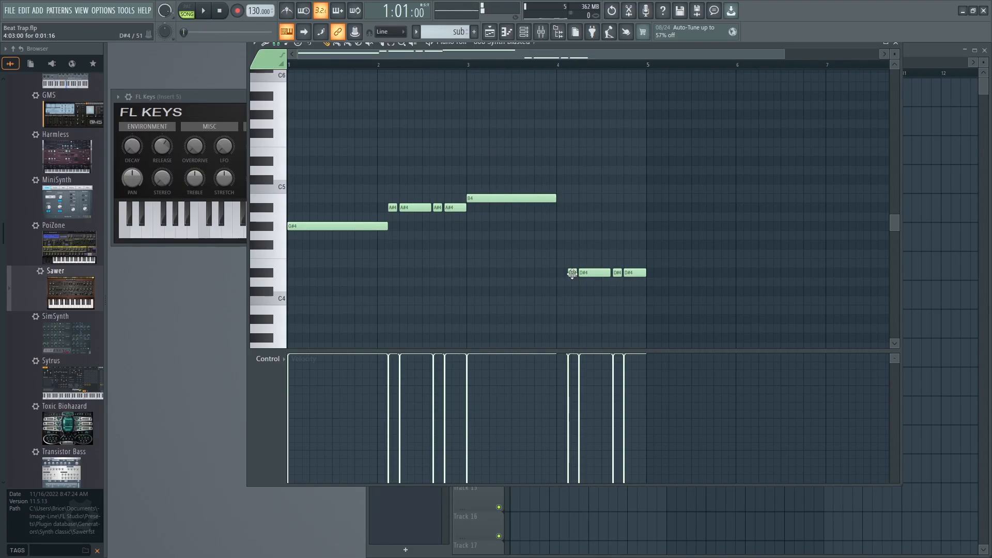
Add a short D#4 note at the start of bar 4, remove the last short D#4 and extend the long D#4 over its place.
left_click(556, 272)
key("space")
left_click_drag(784, 54, 572, 54)
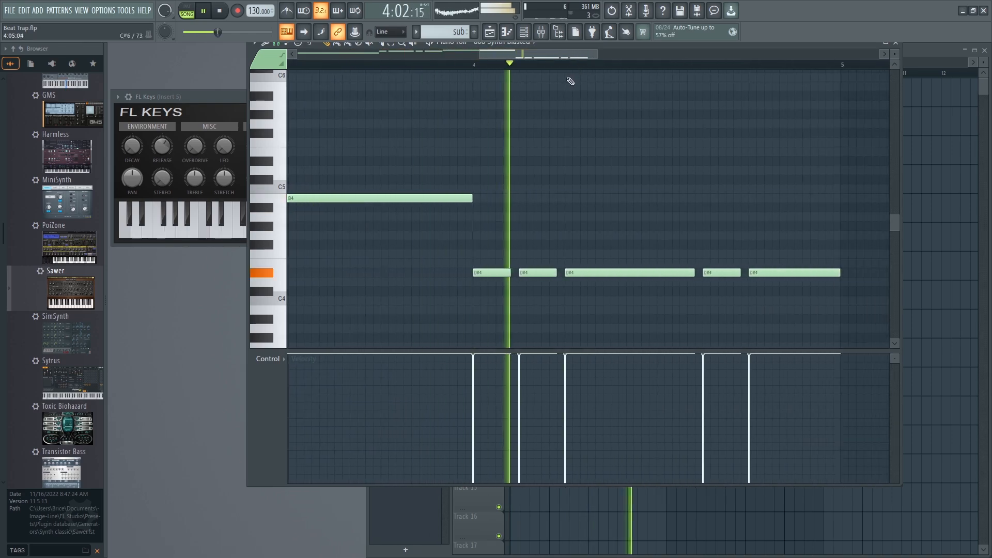
right_click(722, 272)
left_click_drag(693, 273, 741, 273)
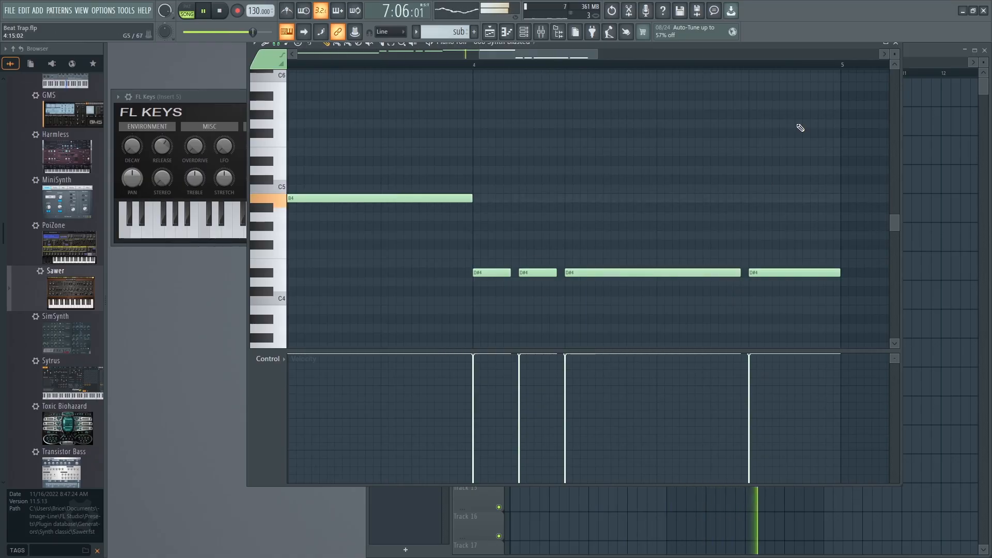
left_click(896, 43)
Place a Drums #2 clip at bar 7 of the drum track and play the song.
left_click(620, 92)
left_click_drag(766, 91, 742, 91)
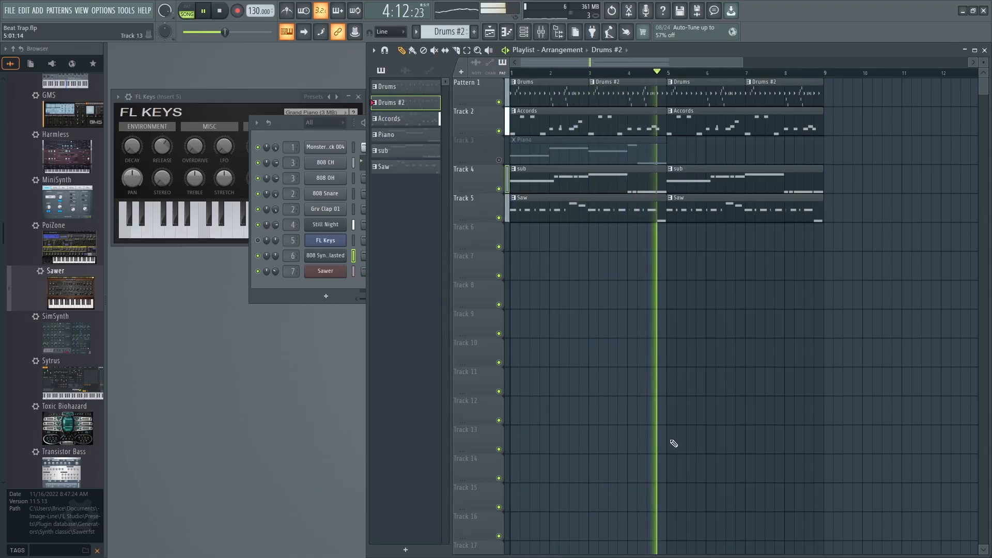
key("space")
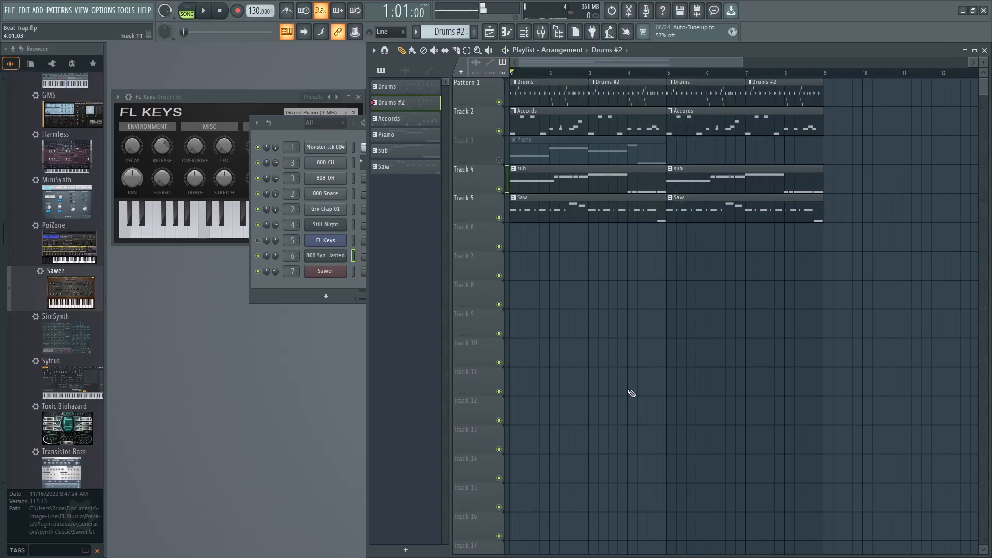
Cut all 808 CH hi-hat notes from Drums #2 and switch to pattern mode.
left_click(985, 50)
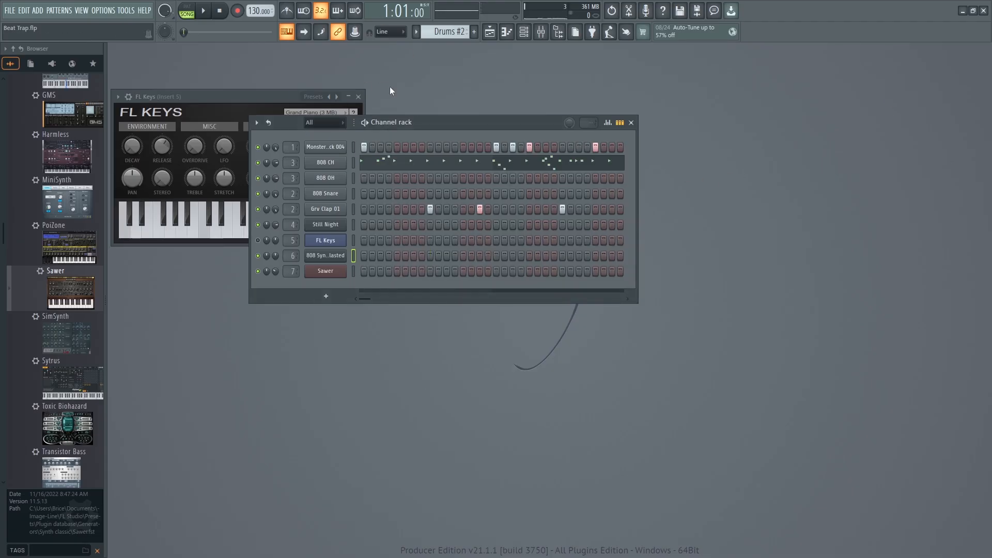
left_click(380, 168)
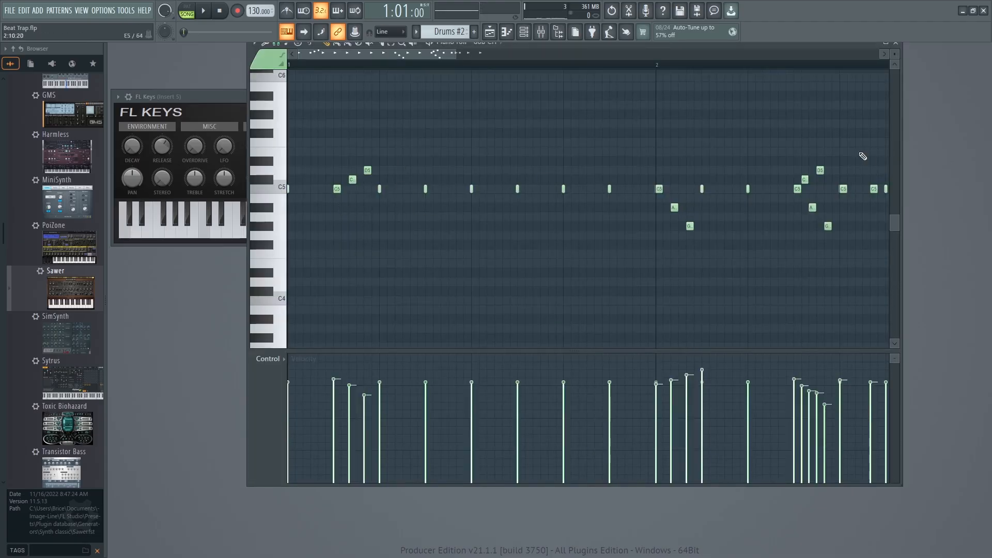
left_click(895, 43)
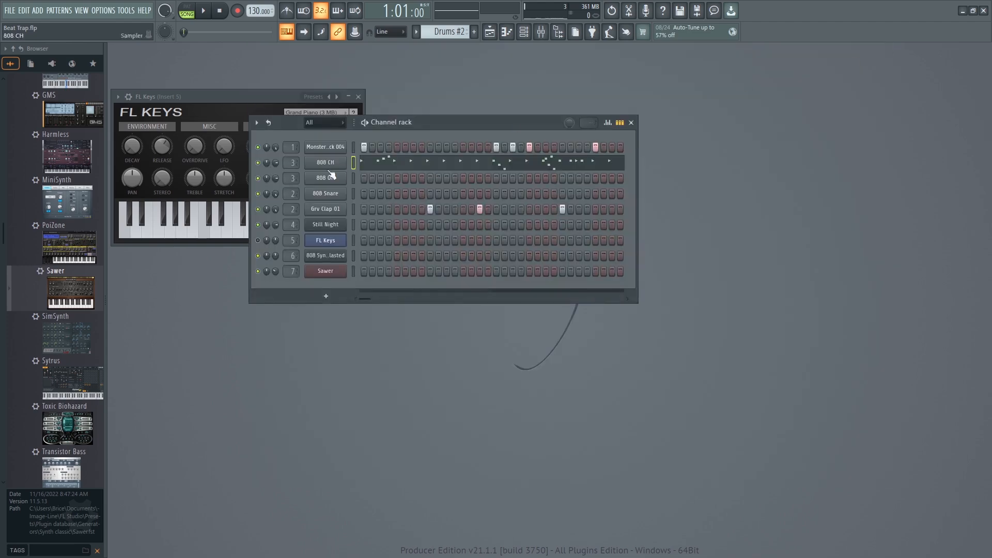
right_click(316, 161)
left_click(457, 162)
key("l")
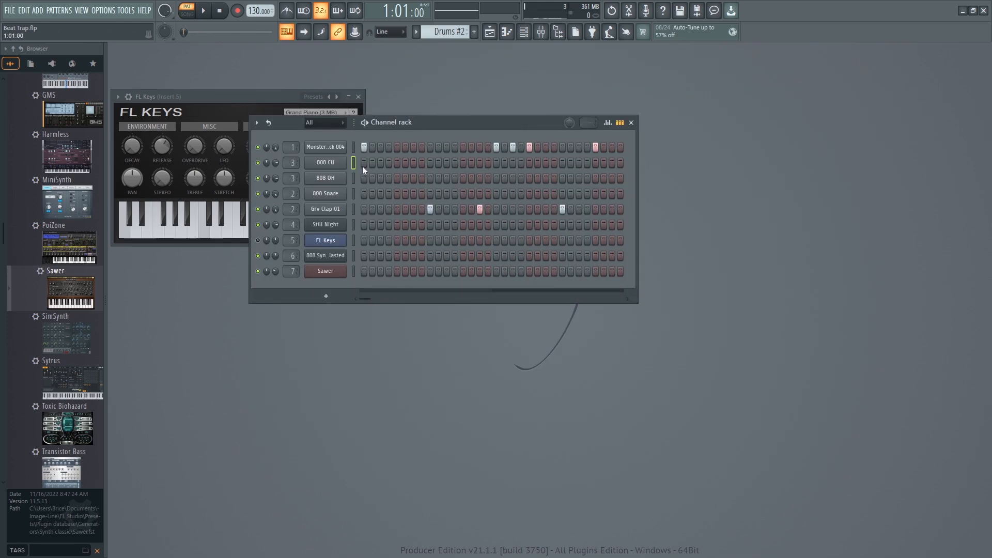
Fill each 2 steps of the 808 CH channel in Drums #2 and play the pattern.
right_click(328, 163)
left_click(321, 161)
right_click(320, 163)
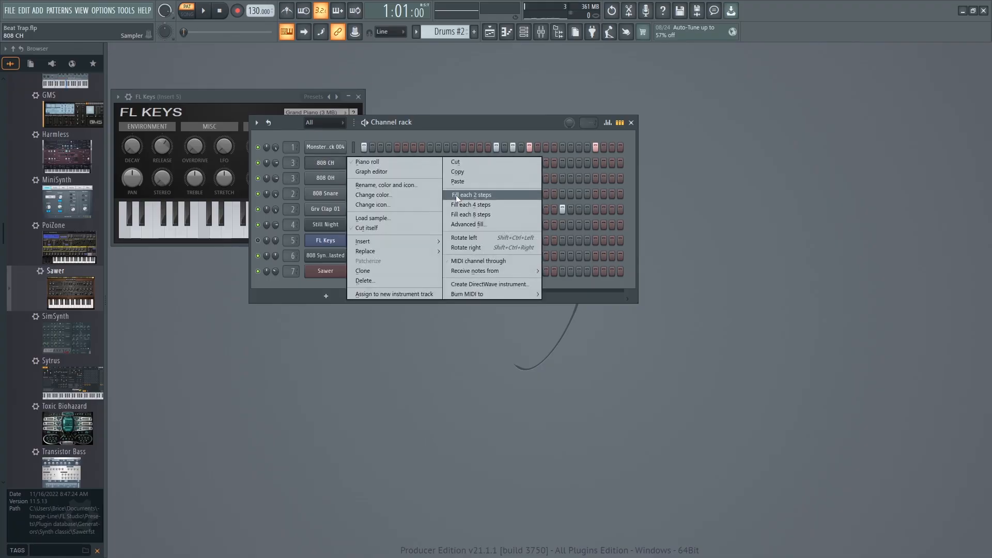
left_click(483, 196)
key("space")
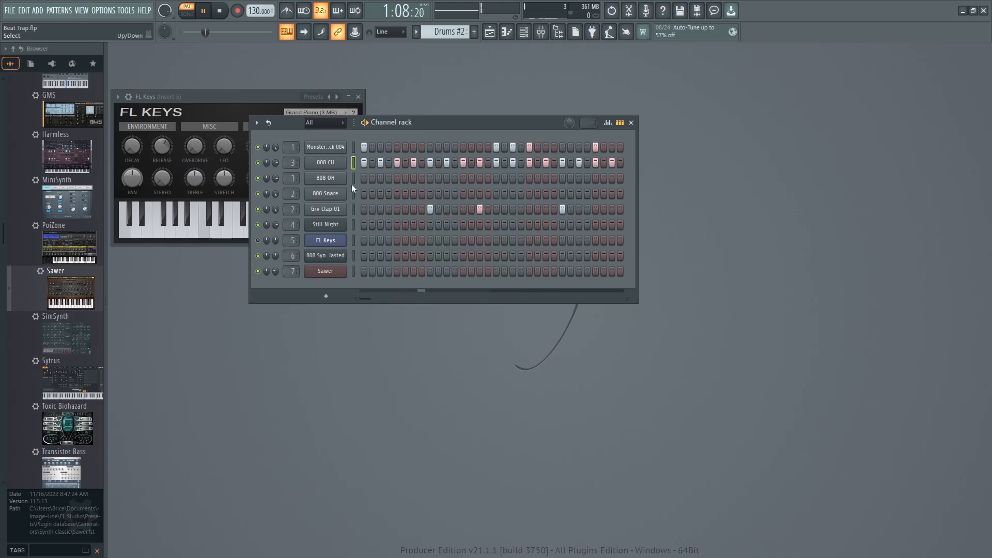
Open the 808 CH piano roll, add a C5 hit at step 4 of bar 1 with reduced velocity, and play the pattern.
right_click(321, 167)
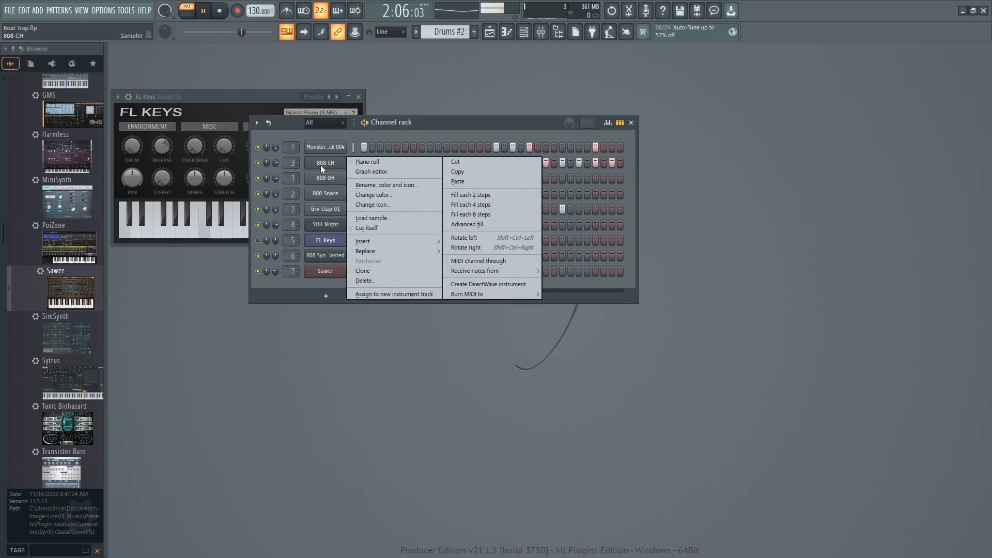
left_click(367, 162)
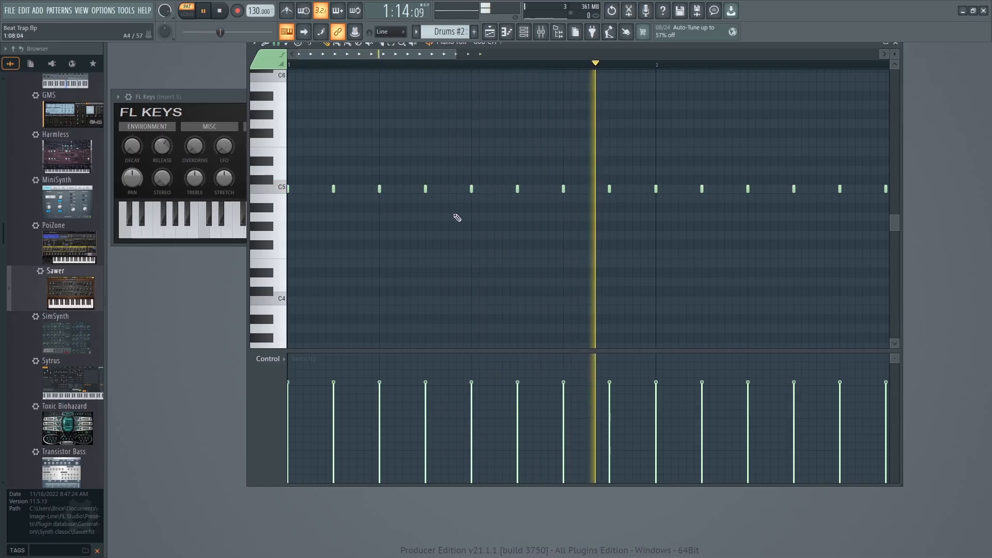
left_click(359, 190)
left_click_drag(531, 189, 360, 189)
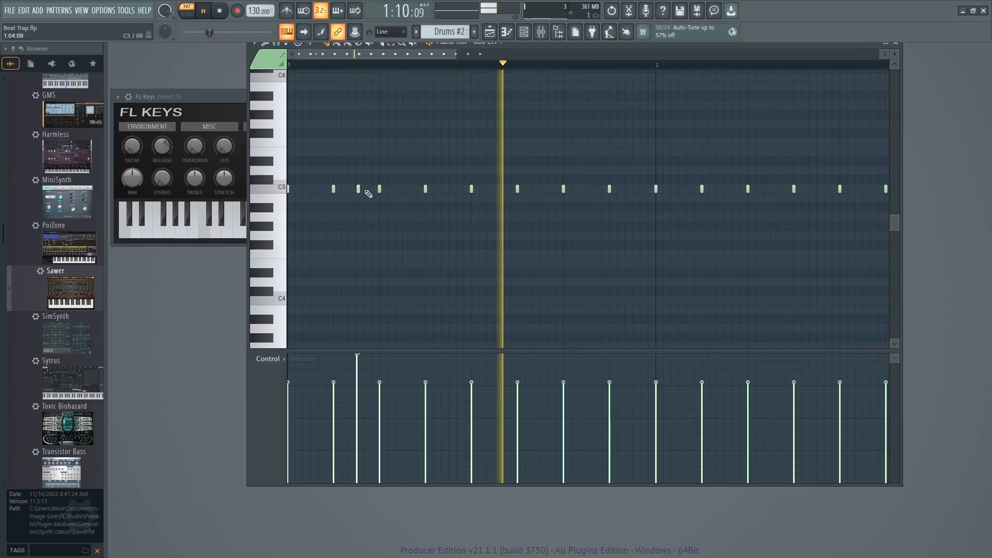
left_click_drag(354, 351, 357, 393)
key("space")
key("space")
key("space")
key("space")
key("space")
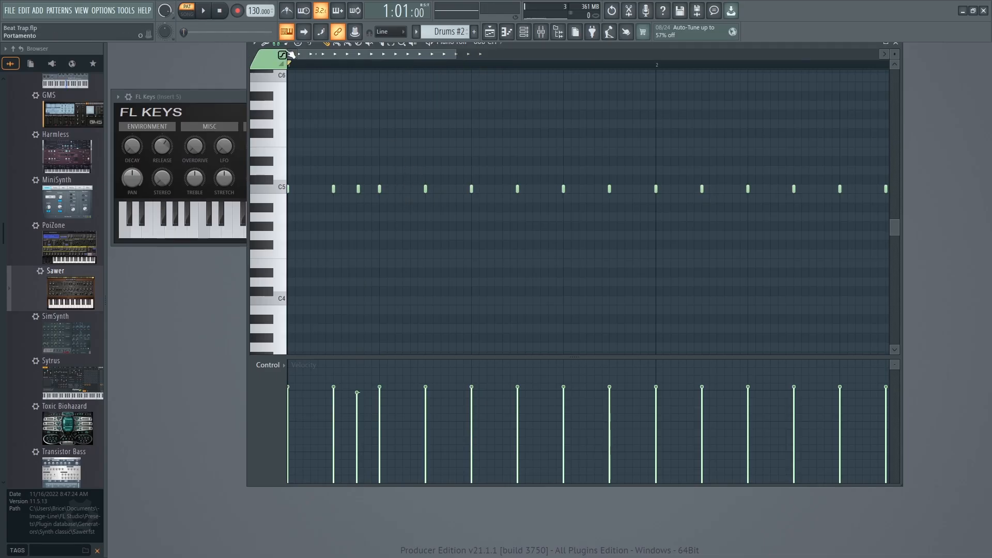
Reposition the piano roll, try its snap at 1/6 beat and 1/4 beat, and settle on 1/4 step.
left_click_drag(722, 46, 722, 73)
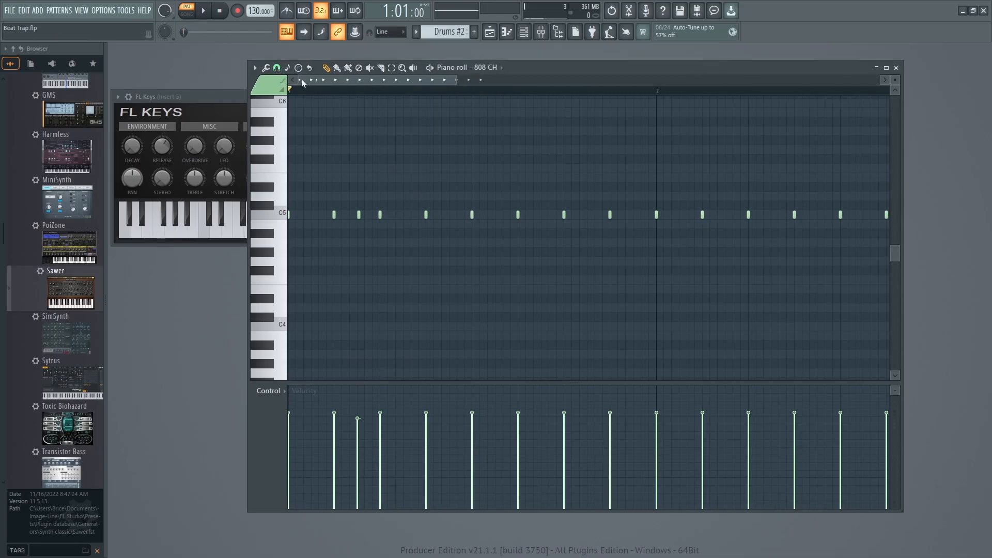
left_click(276, 68)
left_click(287, 176)
left_click(277, 68)
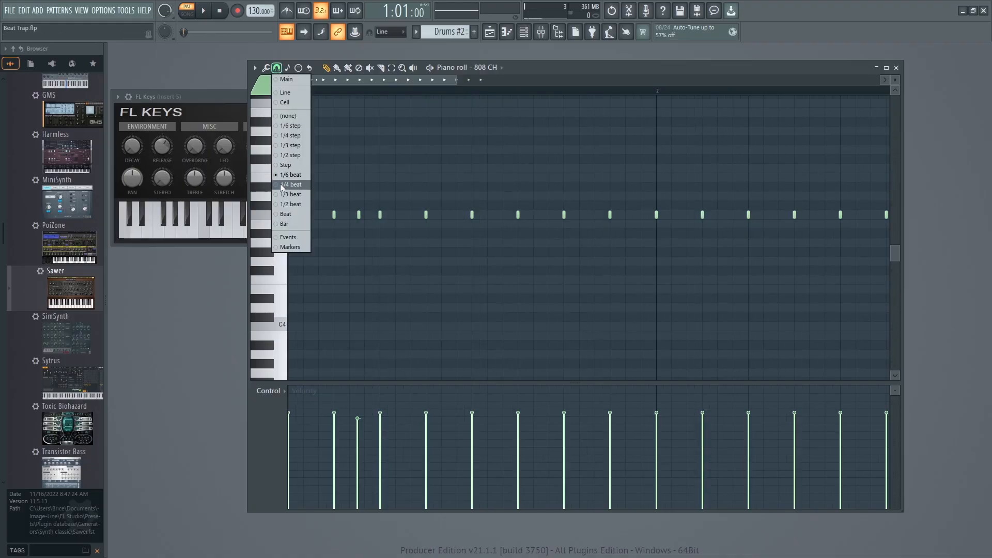
left_click(282, 184)
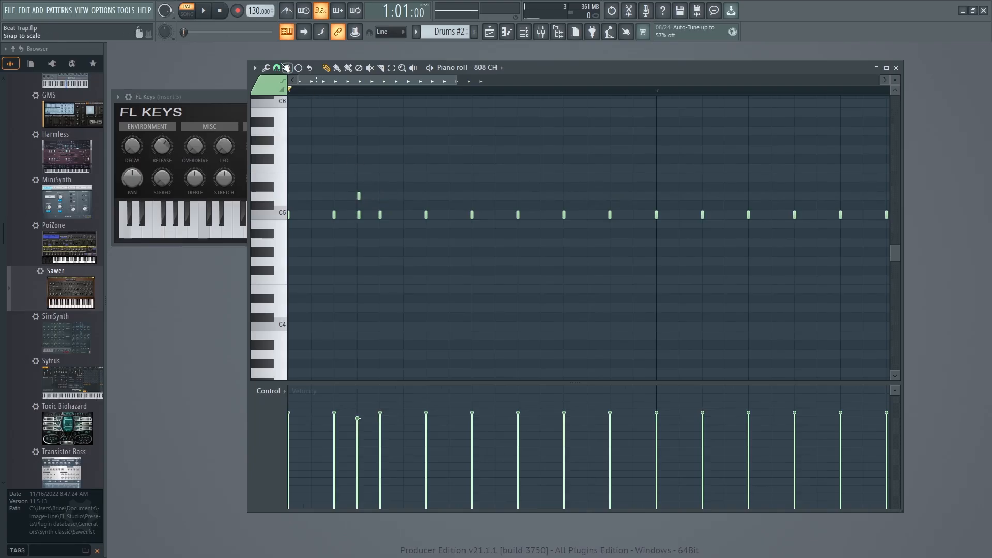
left_click(285, 68)
left_click(276, 68)
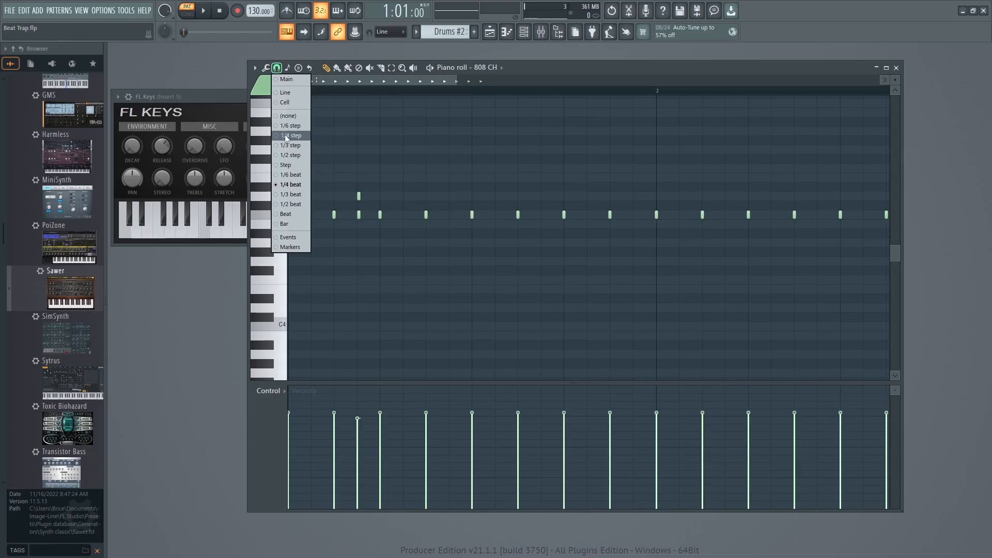
left_click(286, 137)
left_click(369, 198)
left_click_drag(369, 198, 363, 198)
left_click(370, 198)
left_click(374, 196)
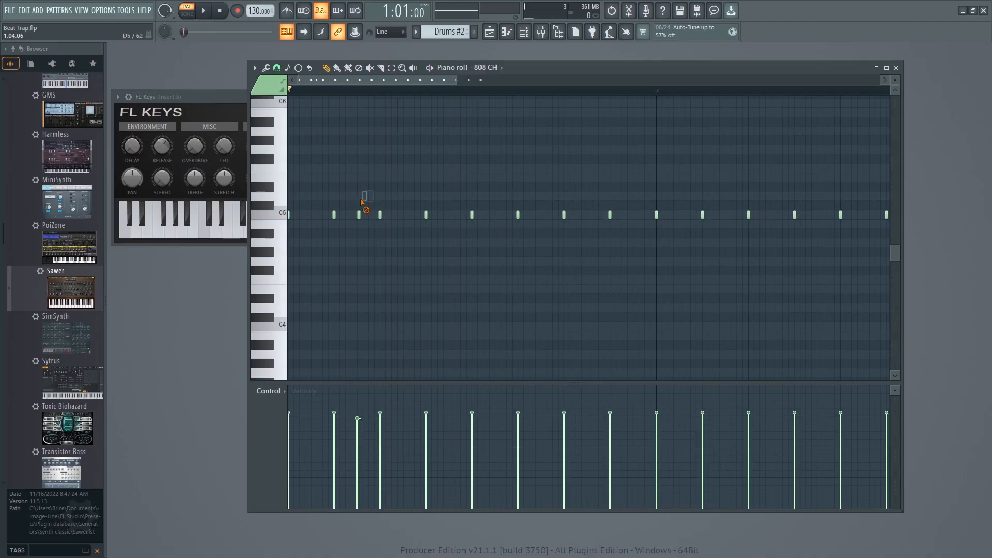
Add 1/4-step C5 hi-hat rolls following step 11 of bar 1 and step 7 of bar 2 while the pattern plays.
key("space")
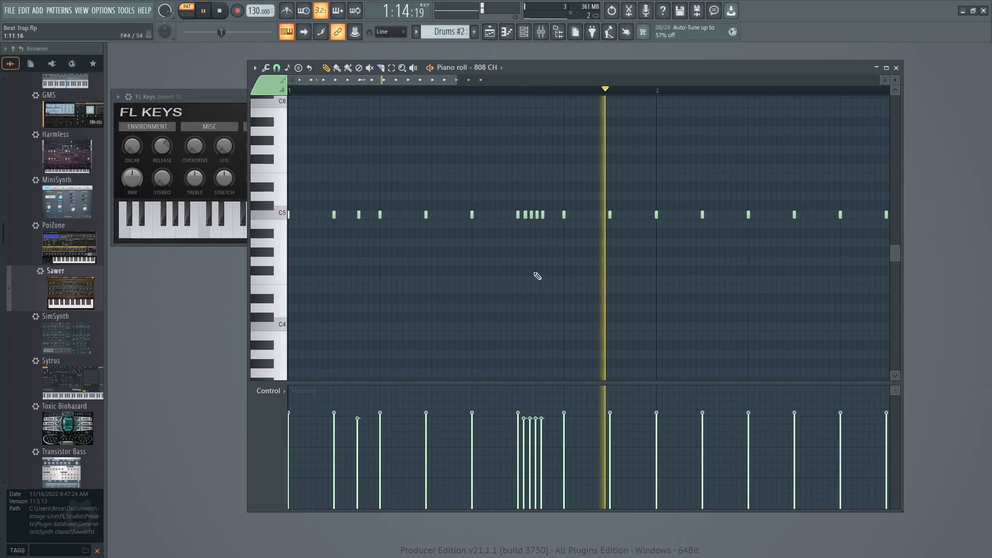
left_click(806, 214)
left_click(811, 215)
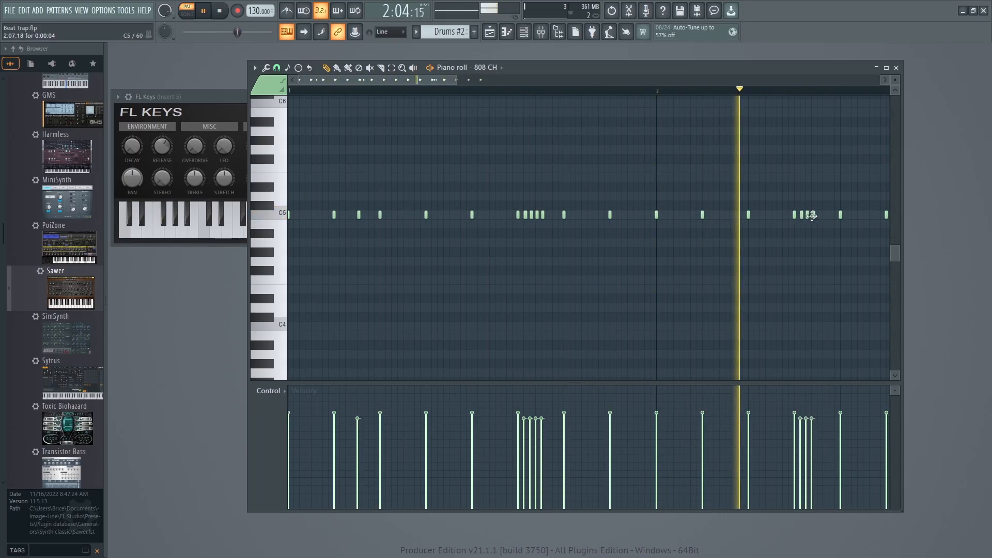
Place a single extra C5 hit just before step 9 of bar 2 and mute the step 9 hit.
left_click(835, 214)
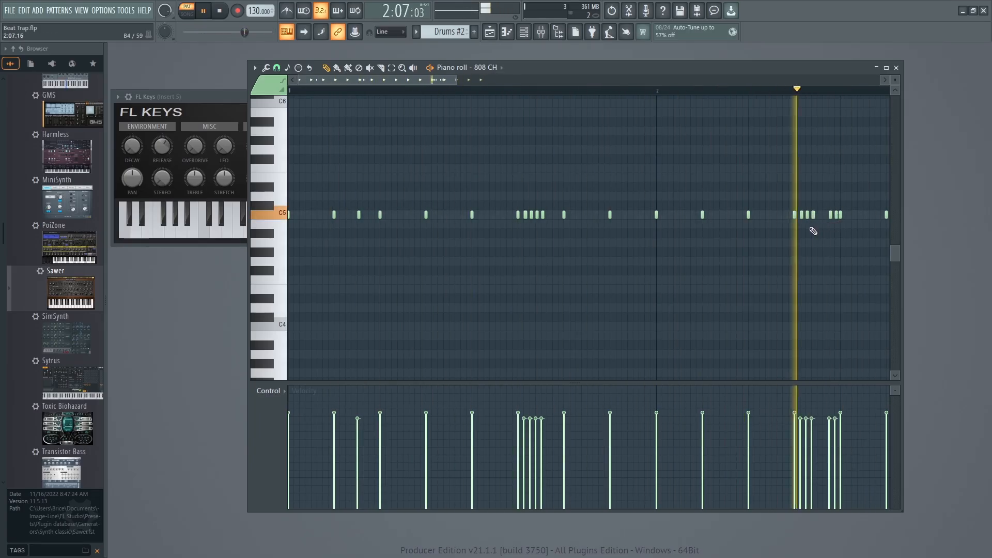
right_click(830, 214)
left_click(824, 215)
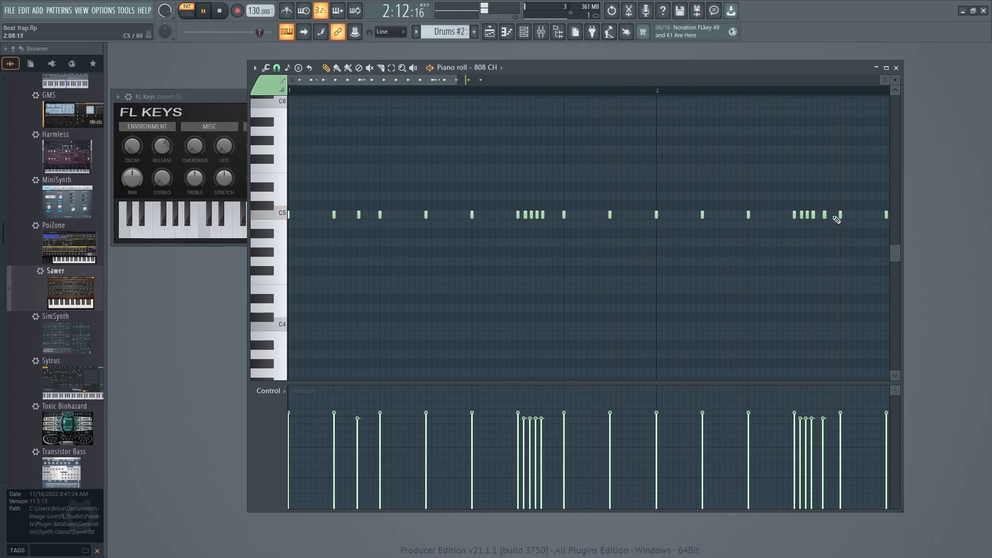
right_click(839, 213)
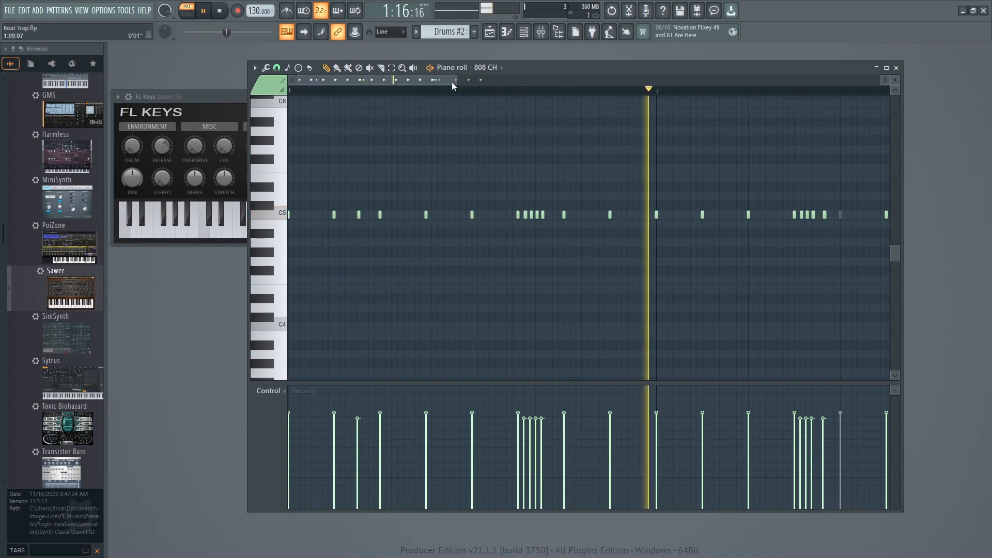
Set the snap to 1/3 step and replace the step 11 hit of bar 2 with hits at step 10 and just past step 11.
left_click_drag(452, 81, 539, 80)
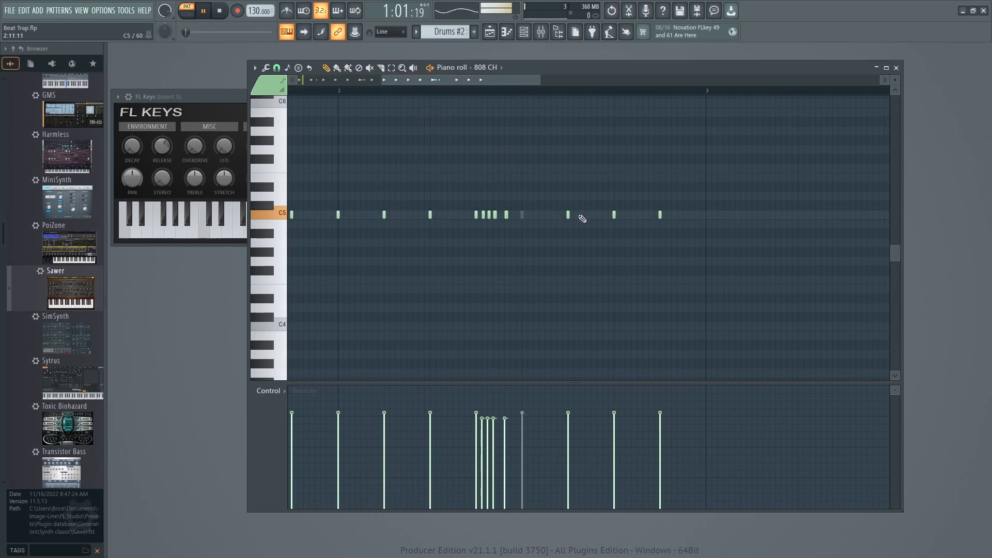
left_click(276, 69)
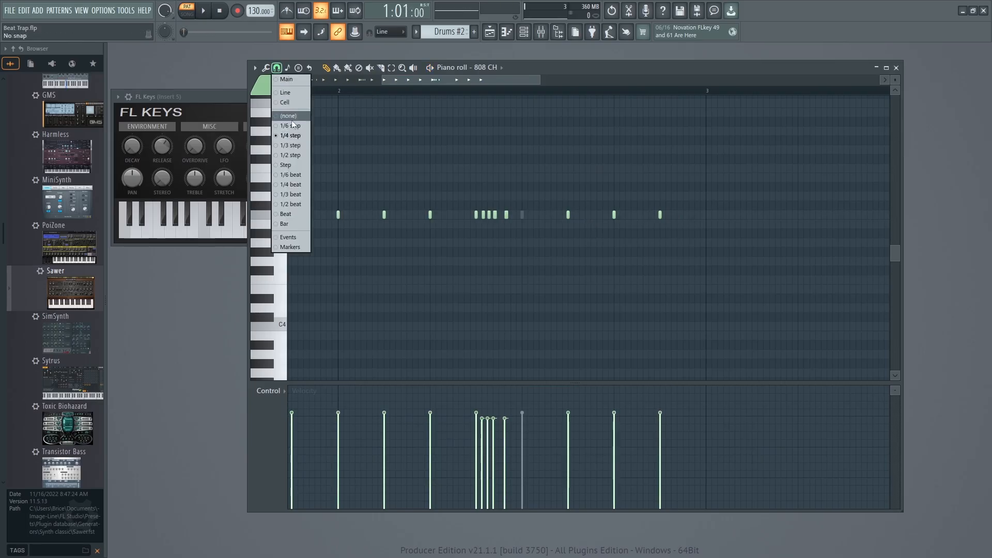
left_click(293, 146)
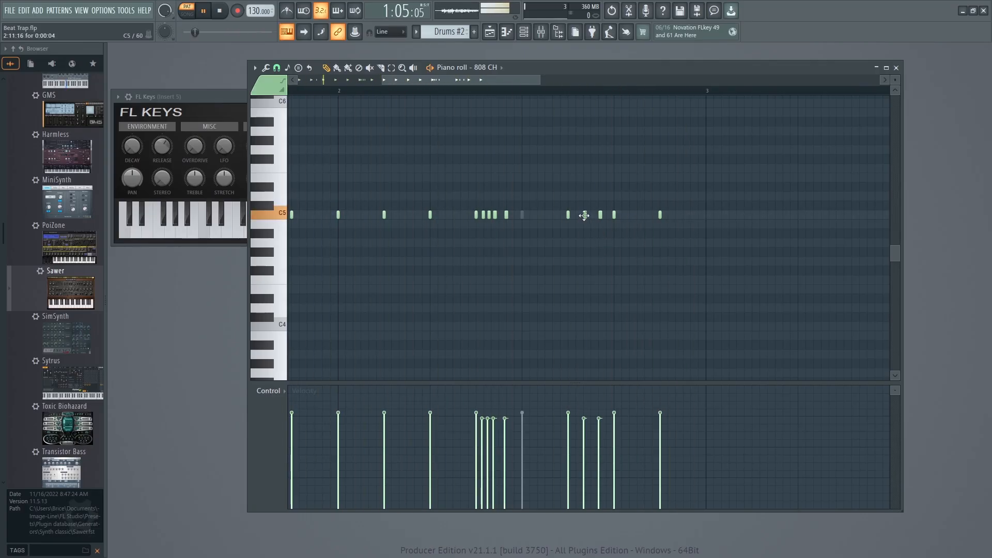
left_click_drag(584, 215, 554, 215)
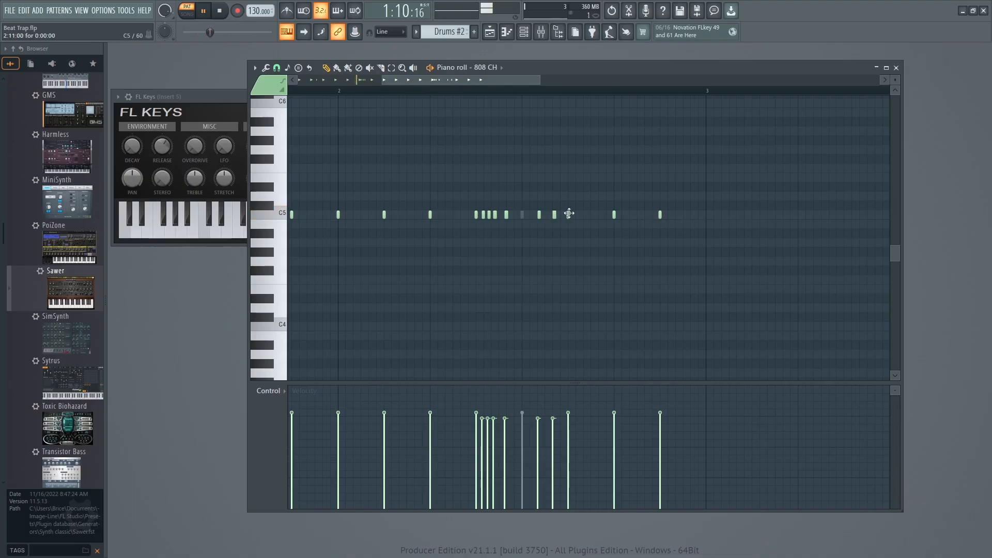
left_click_drag(554, 215, 561, 215)
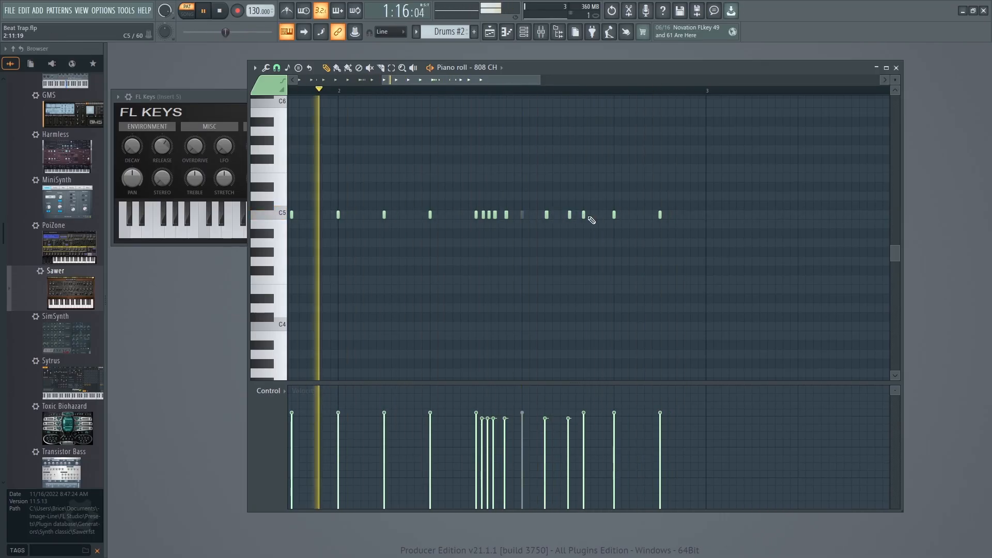
left_click_drag(585, 215, 593, 227)
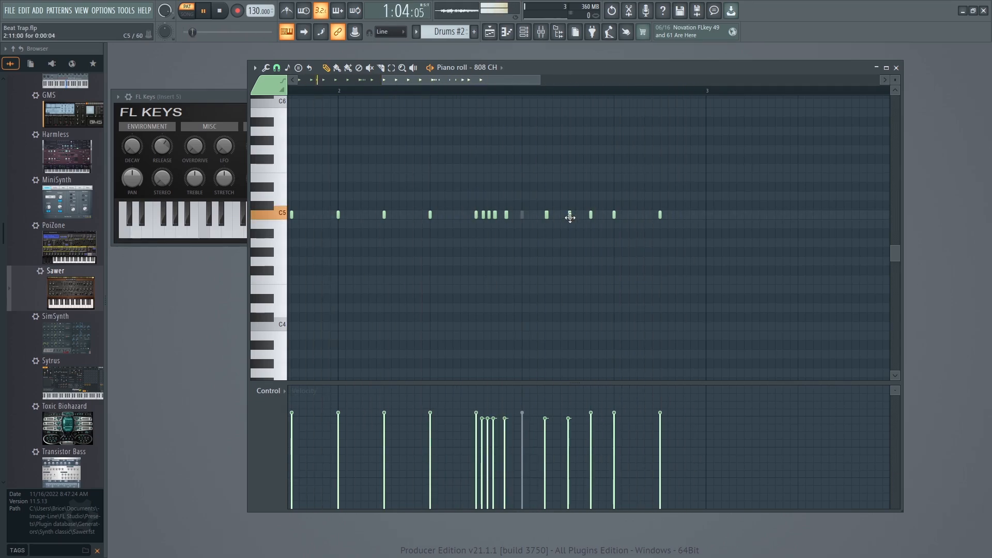
left_click_drag(571, 215, 578, 216)
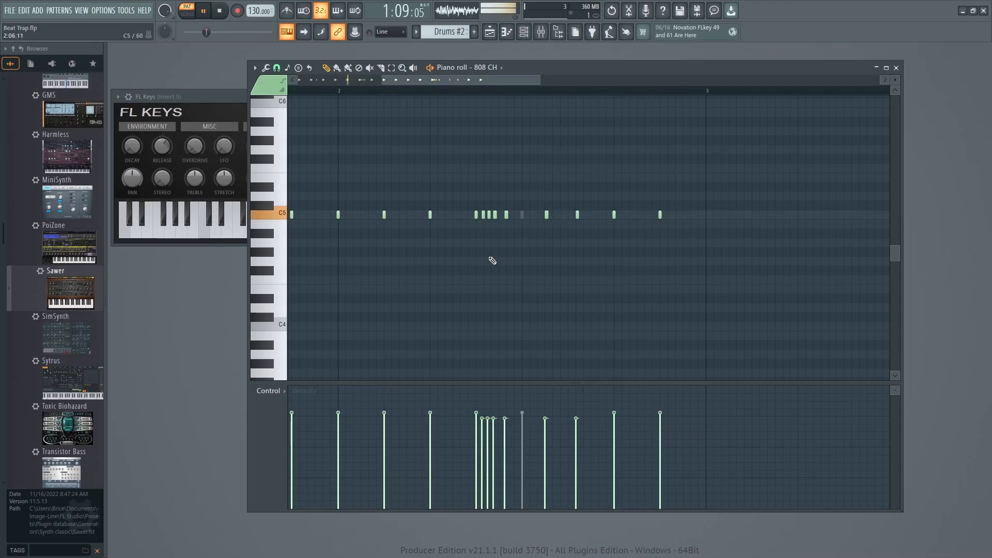
Move the bar 1 extra hit to A#4, vary the bar 1 roll's pitches, and raise the bar 2 roll stepwise to D#5.
key("space")
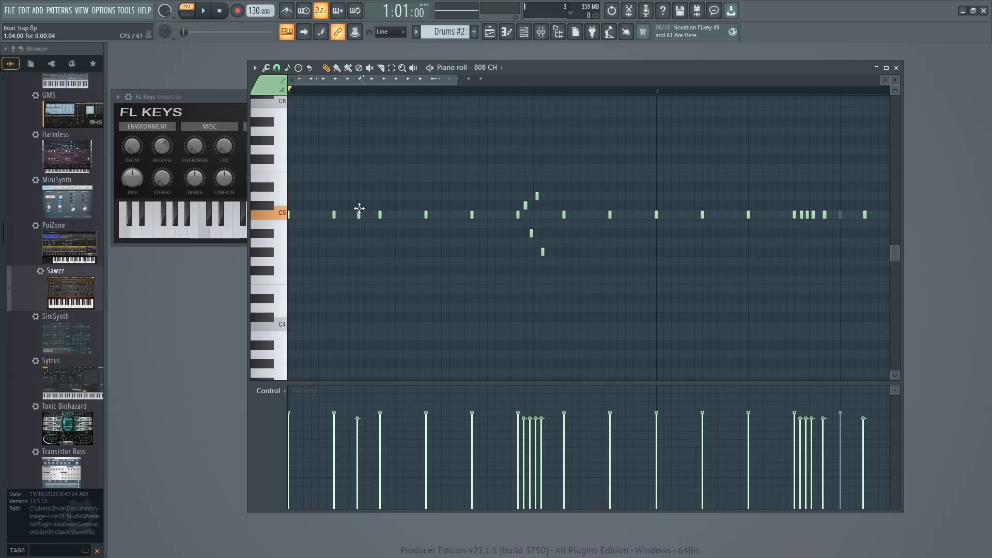
key("space")
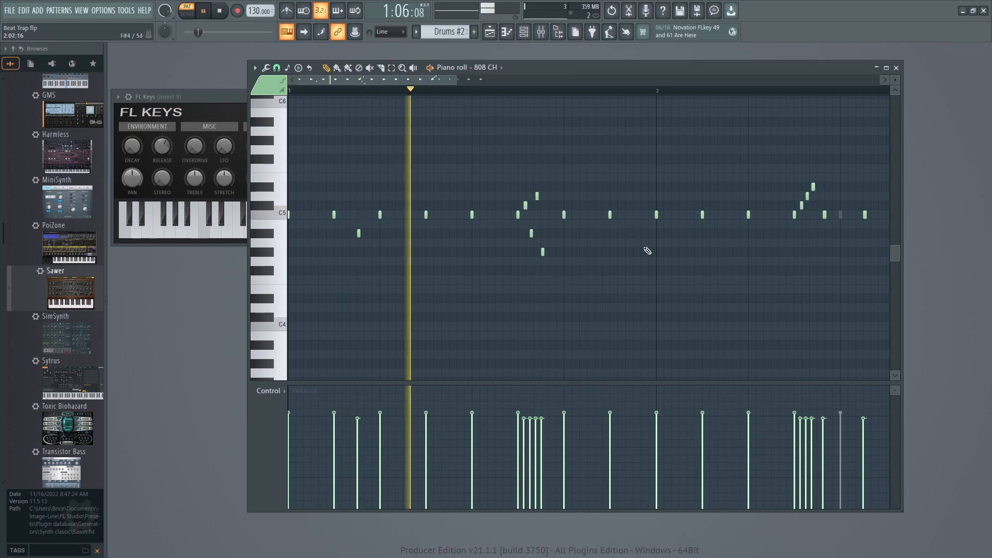
mouse_move(409, 77)
left_mouse_down()
mouse_move(469, 78)
mouse_move(491, 96)
mouse_move(459, 81)
mouse_move(423, 83)
left_mouse_up()
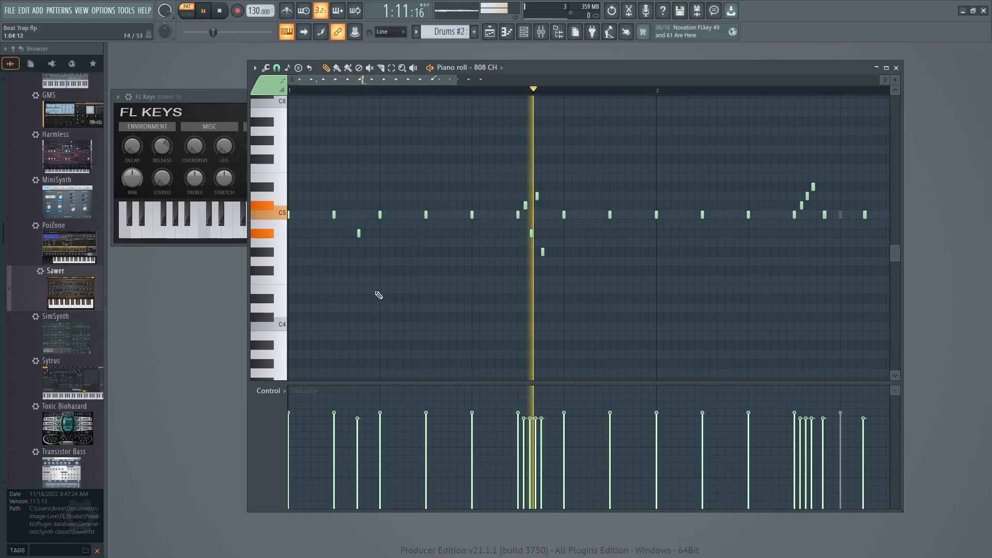
Switch the control lane to Pan, then pan the bar 1 extra hit right, its roll increasingly left, and the bar 2 roll alternately right and left.
left_click(273, 392)
left_click(279, 410)
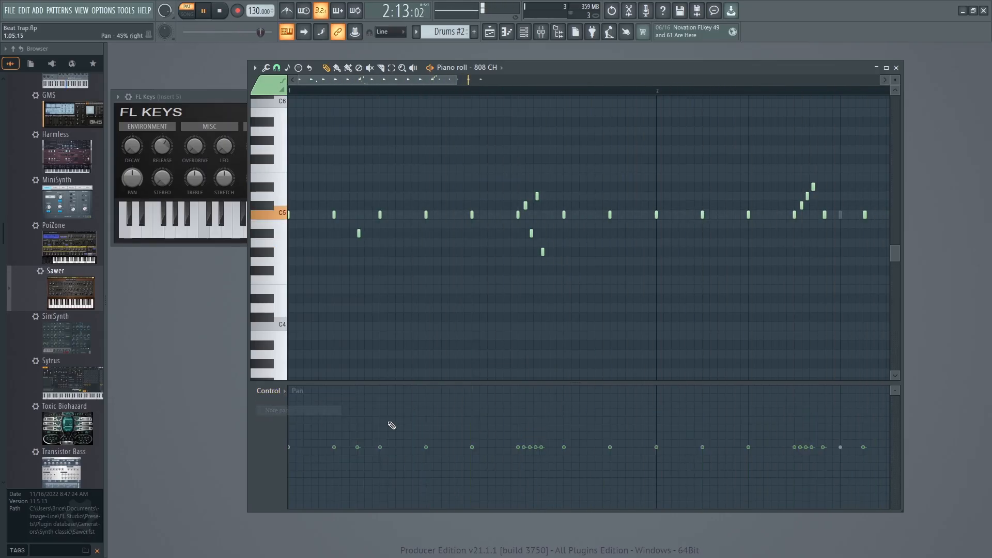
left_click_drag(364, 444, 360, 416)
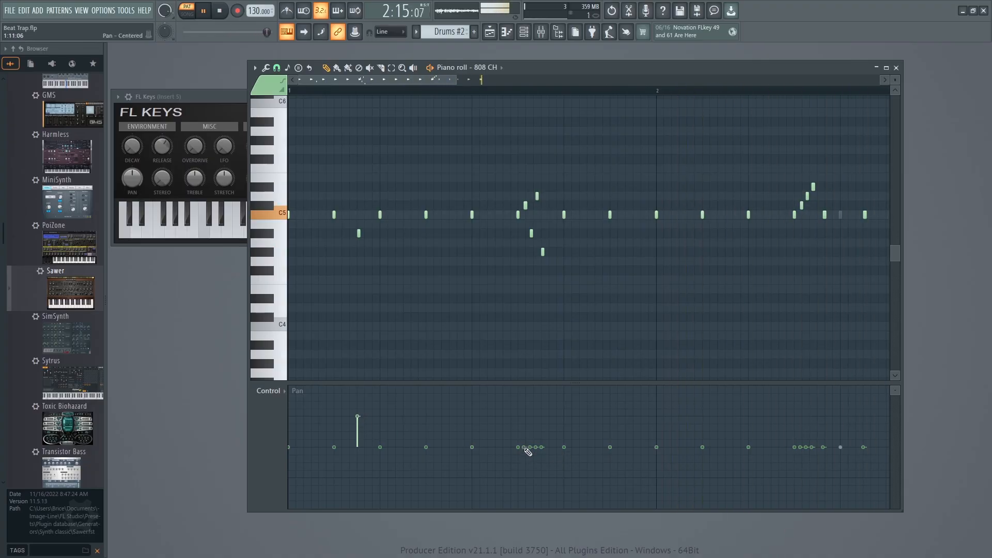
left_click_drag(529, 450, 542, 477)
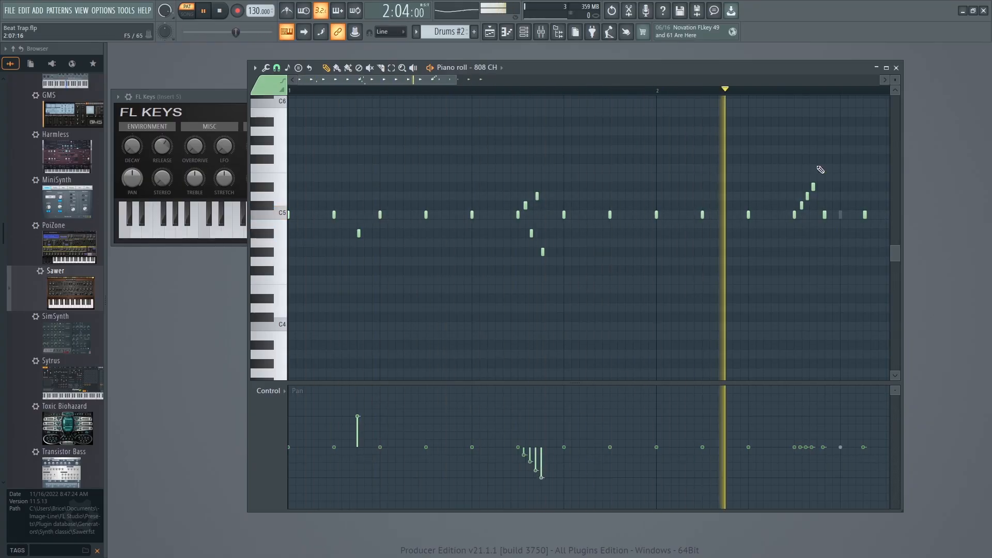
mouse_move(805, 448)
left_mouse_down()
mouse_move(814, 433)
mouse_move(825, 461)
left_mouse_up()
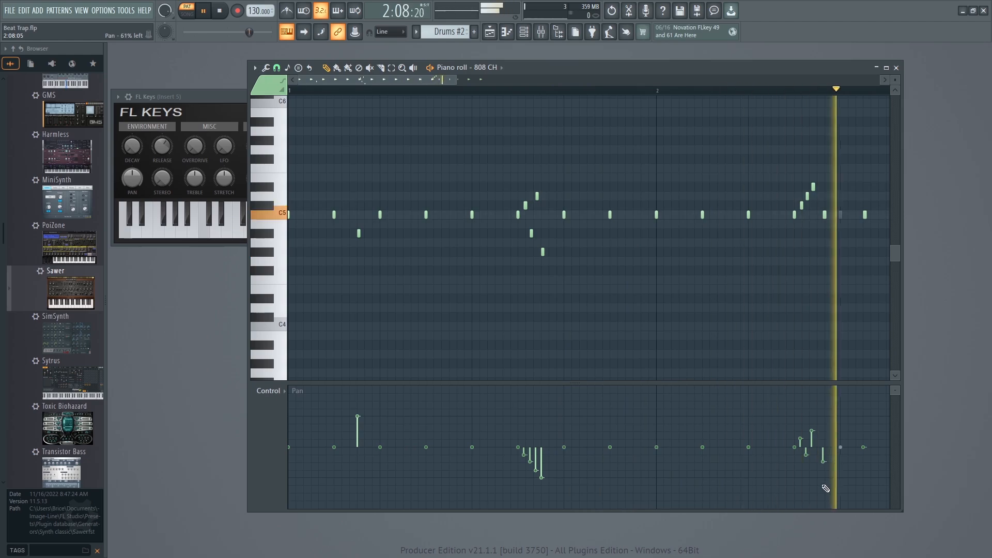
key("space")
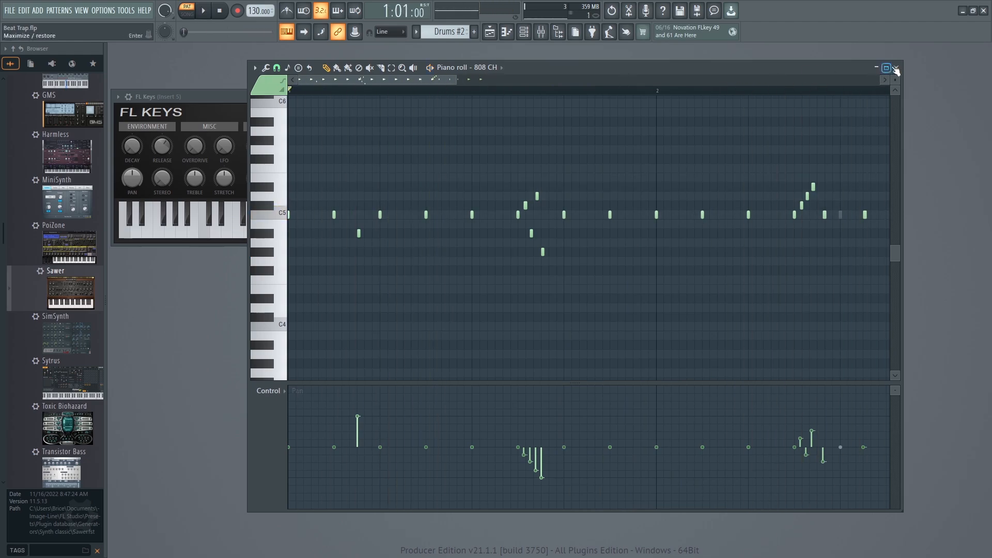
Close the piano roll, open the playlist, and play the arrangement in song mode.
left_click(896, 68)
left_click(71, 11)
left_click(89, 38)
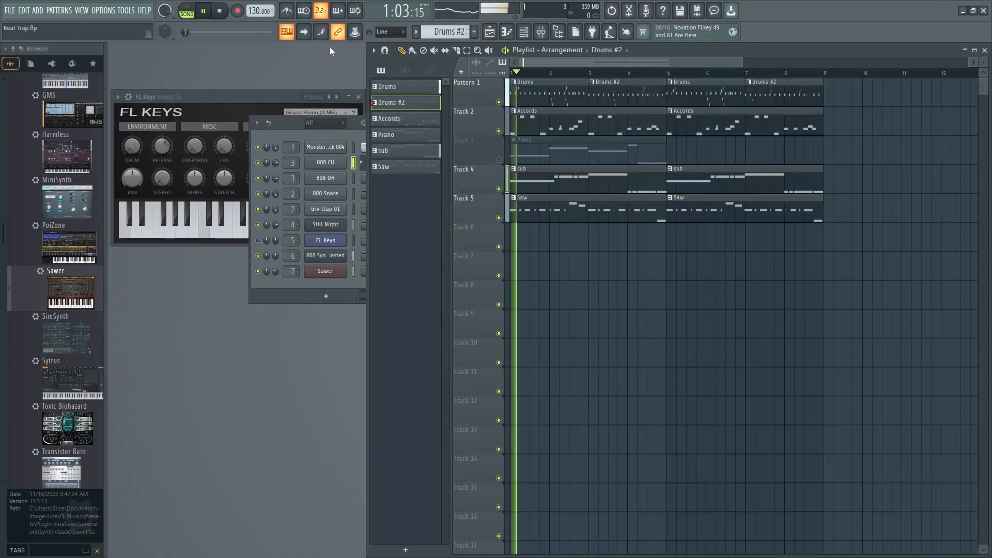
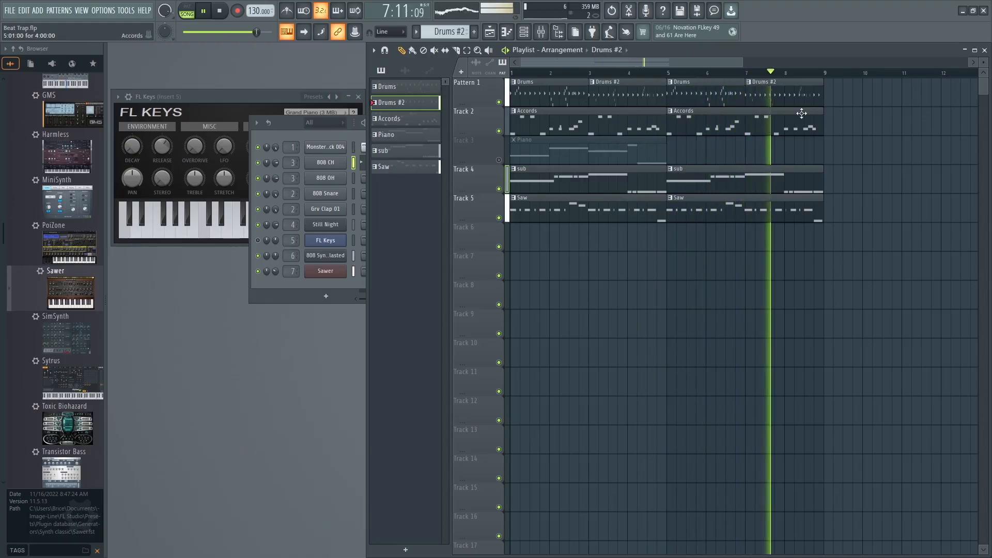
Return to the 808 CH notes of Drums #2 in pattern mode and add two evenly spaced C5 hits between steps 1 and 3 of bar 1.
key("space")
double_click(766, 98)
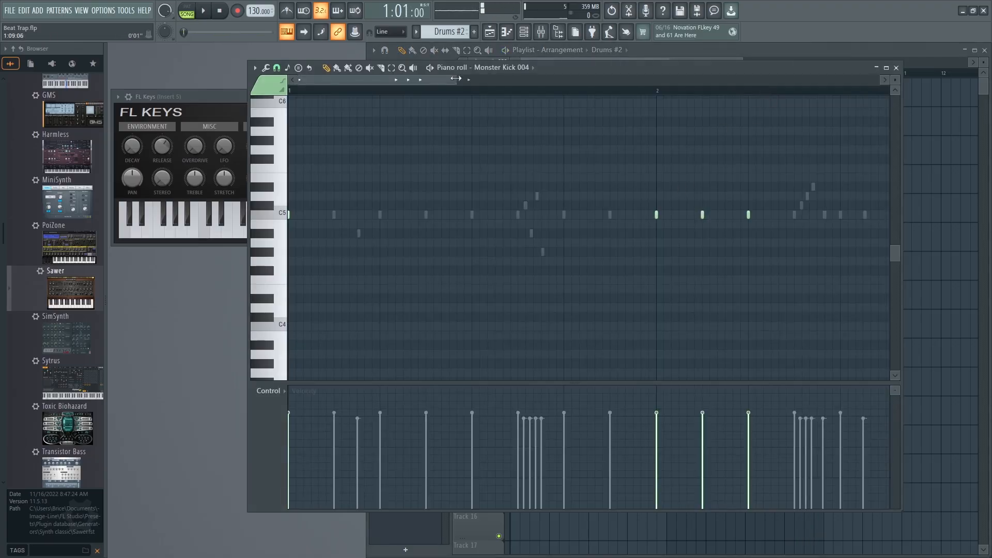
left_click(896, 68)
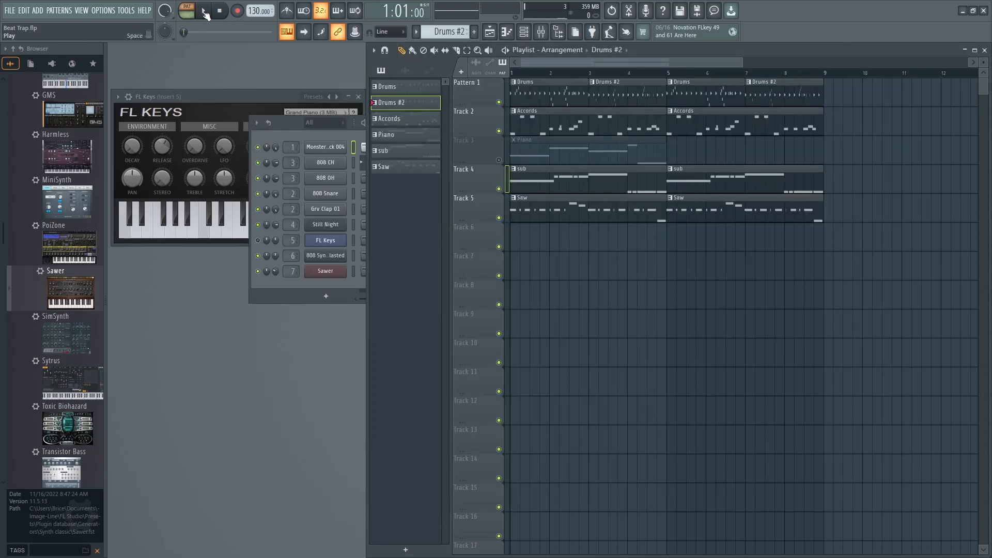
left_click(984, 50)
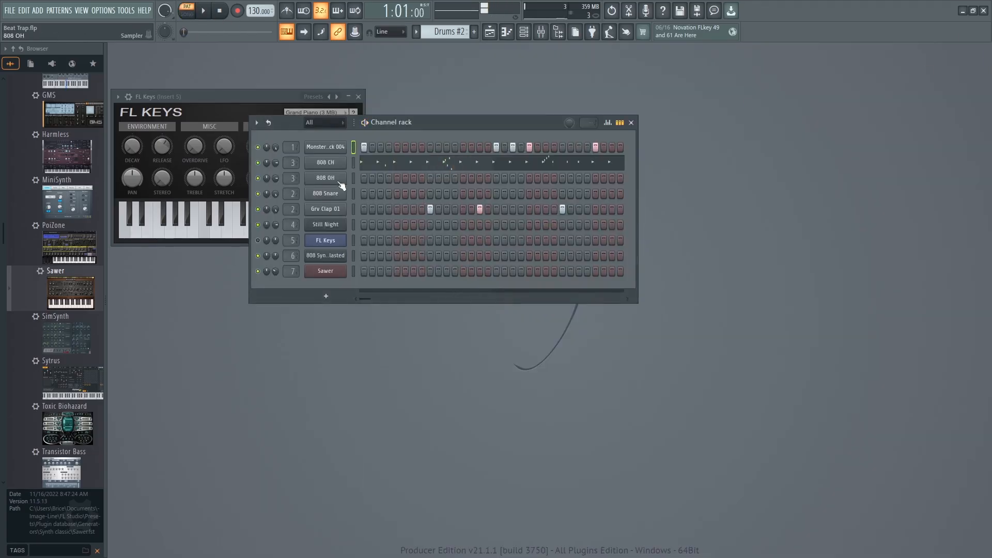
left_click(361, 165)
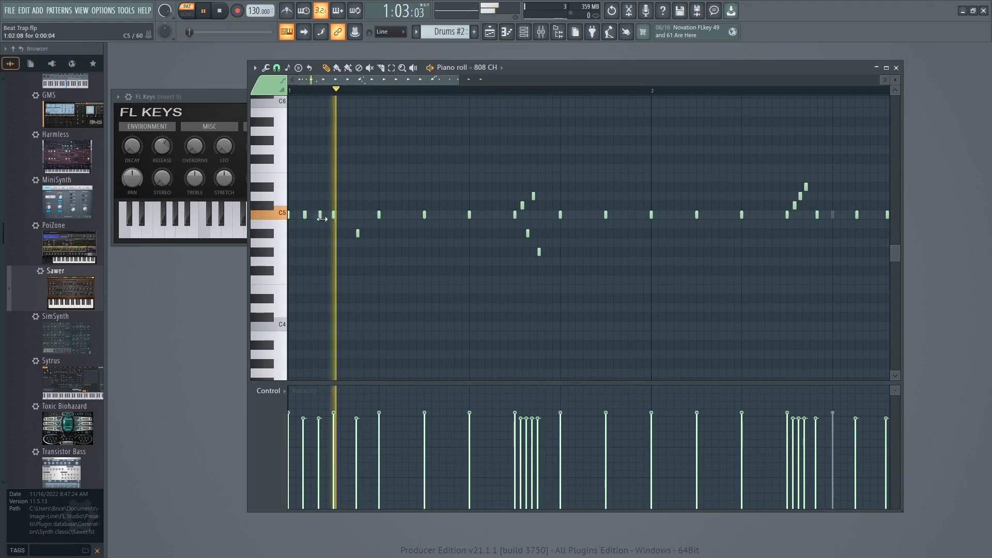
Audition the hi-hat pattern and add a C5 hit at step 10 of bar 1.
key("space")
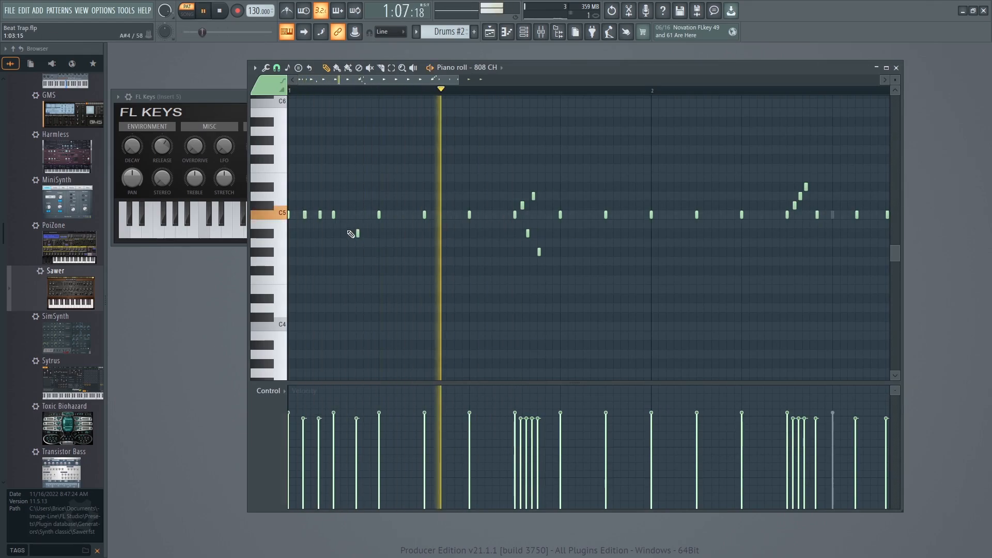
key("space")
key("space")
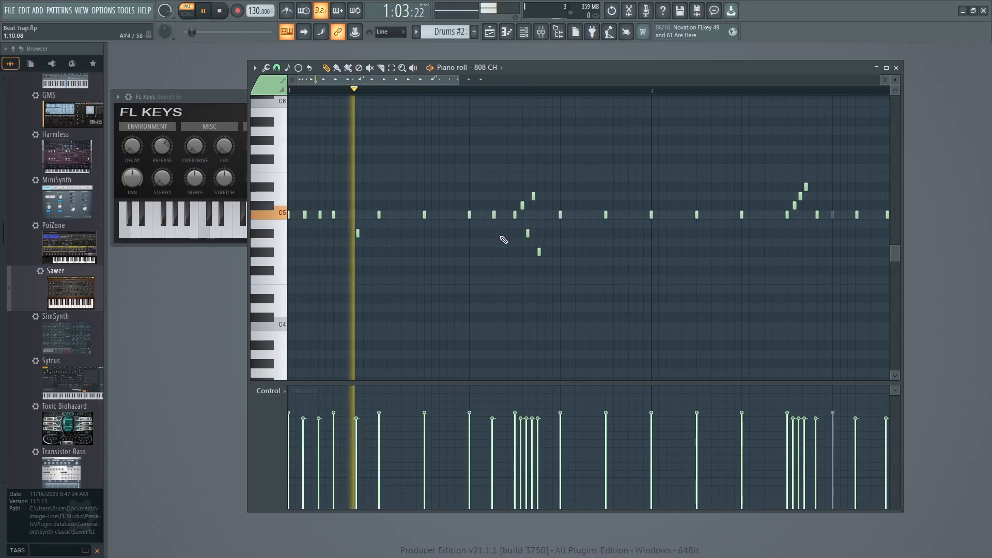
left_click(495, 215)
key("space")
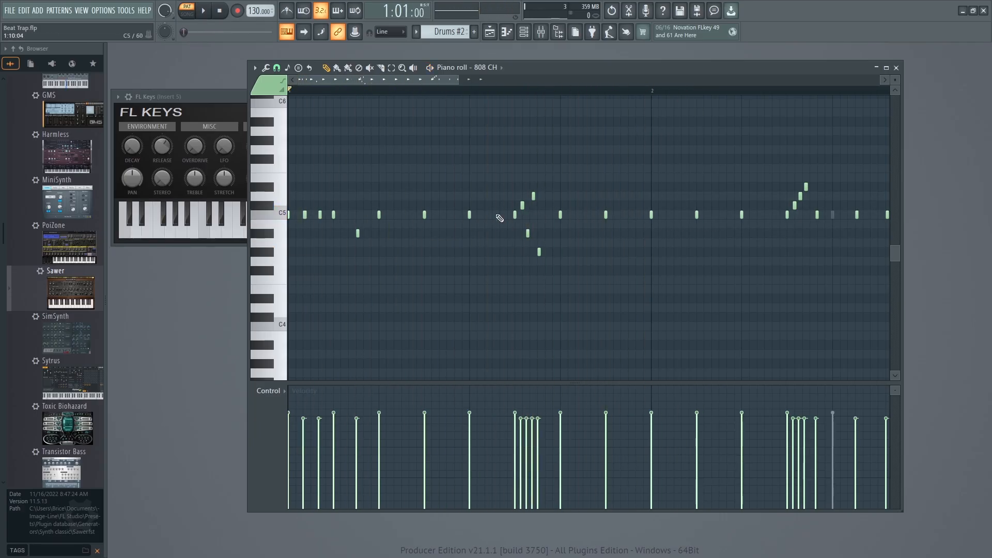
Remove the C5 hit at step 3 of bar 1 and move the nearby A#4 hit there, auditioning the pattern.
key("space")
right_click(334, 215)
key("space")
left_click(334, 215)
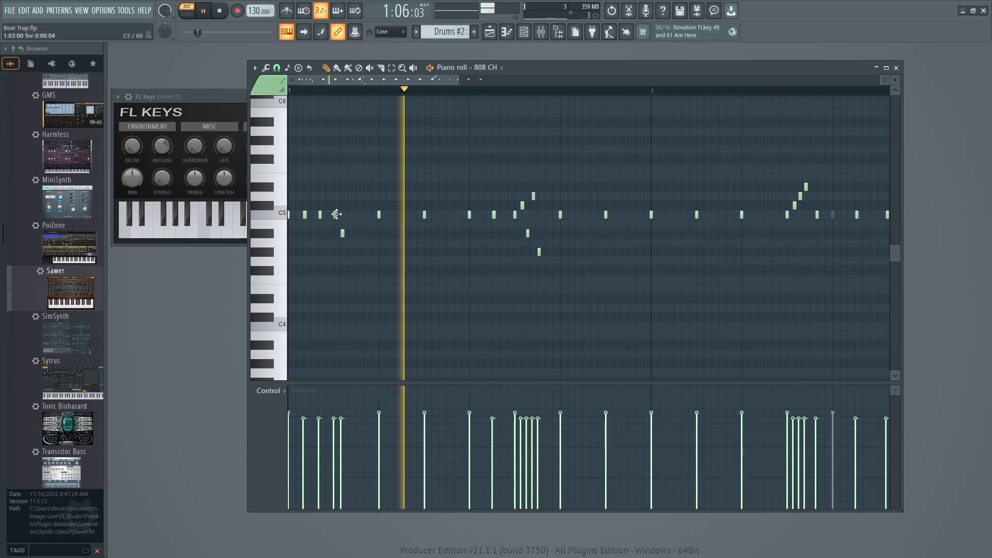
left_click(335, 234)
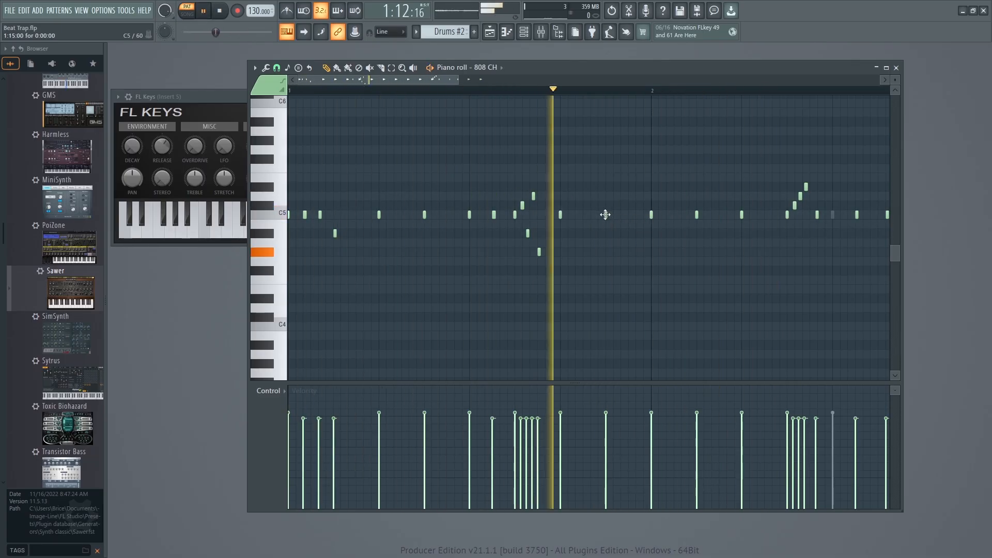
Replace the step 3 hit of bar 2 with C5 hits at 2:02:08 and 2:03:16.
key("space")
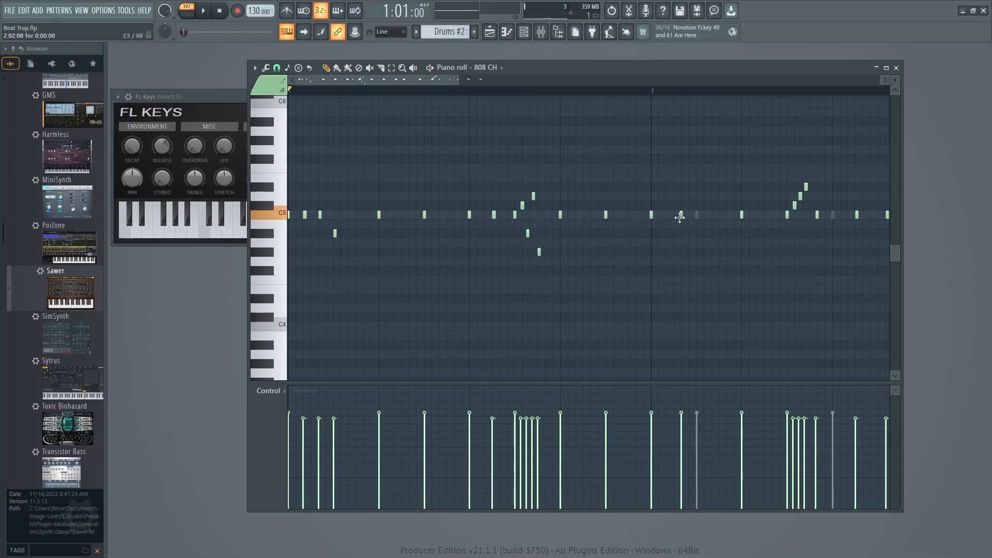
key("space")
right_click(697, 217, "alt")
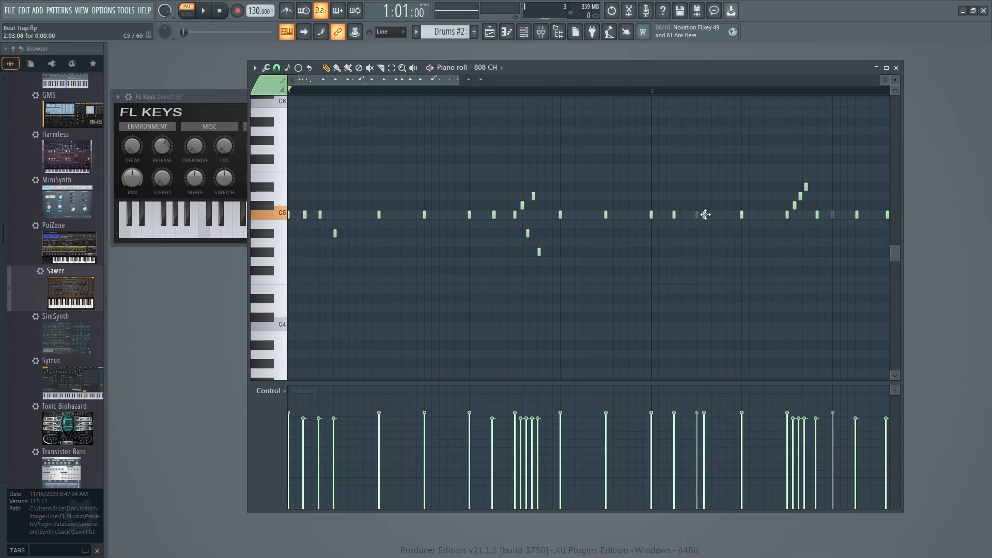
key("space")
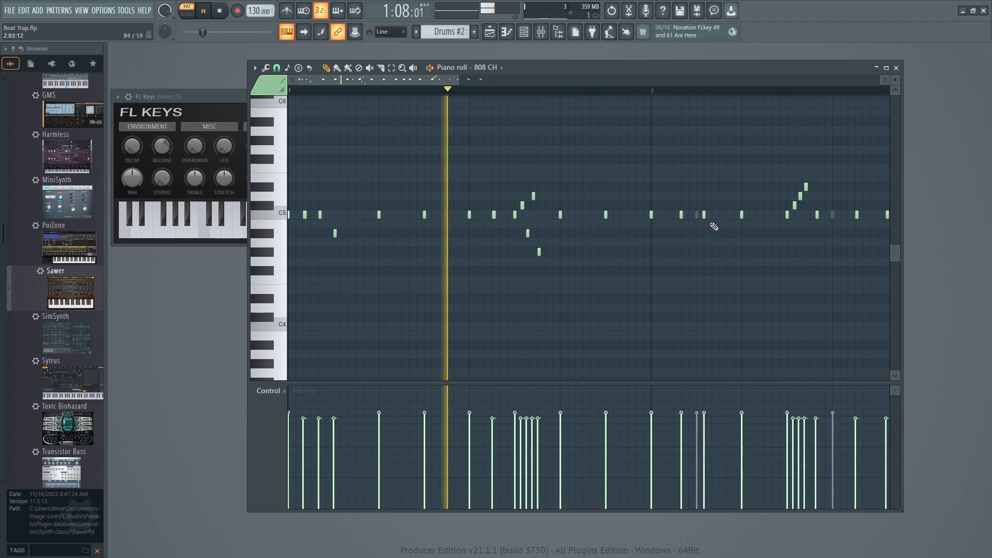
left_click_drag(704, 214, 712, 213)
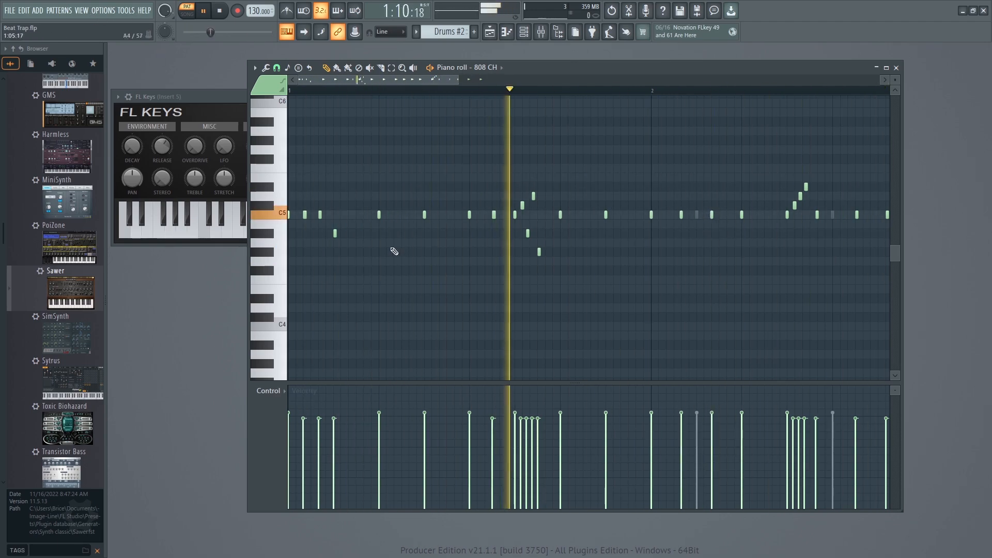
Play the arrangement in song mode from the playlist, stop it, and close the playlist and piano roll.
left_click(81, 11)
left_click(92, 33)
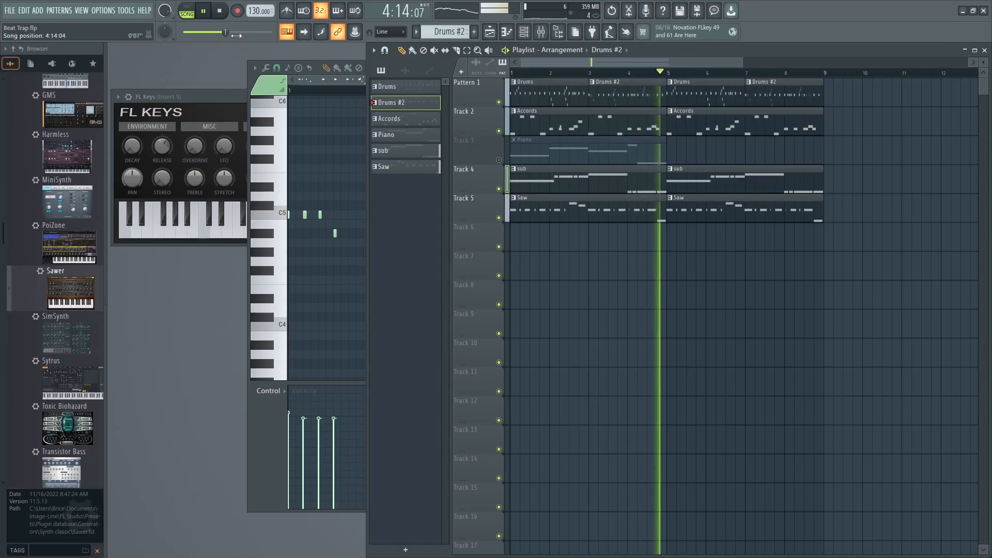
key("space")
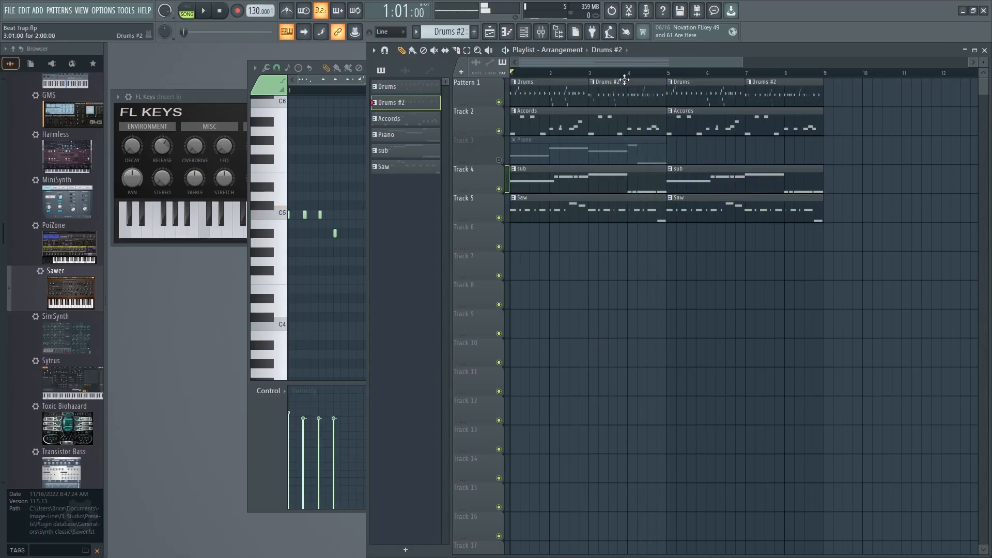
left_click(984, 51)
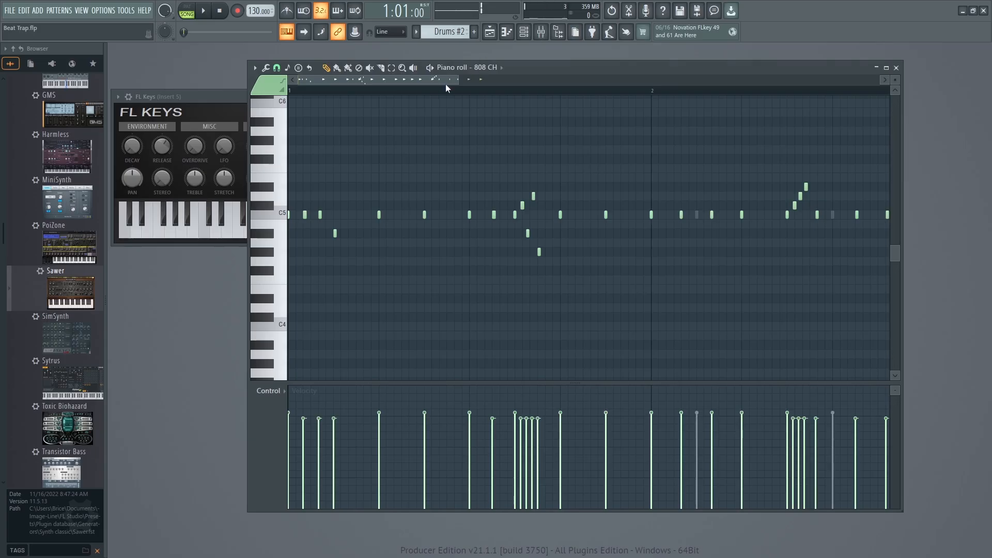
left_click(896, 68)
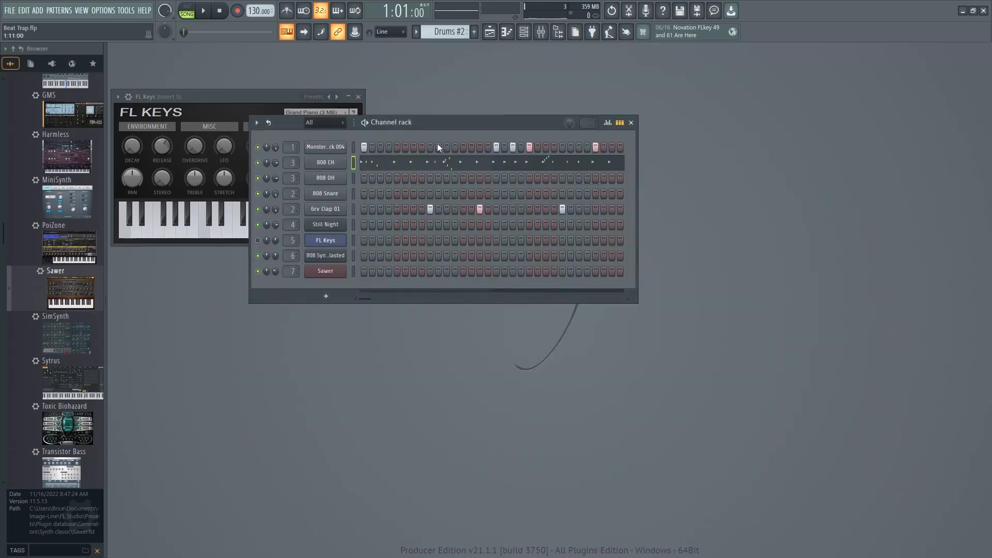
Switch to pattern mode and place an 808 OH hit at step 15 of bar 2, after trying it at step 13.
left_click(188, 12)
left_click(595, 179)
key("space")
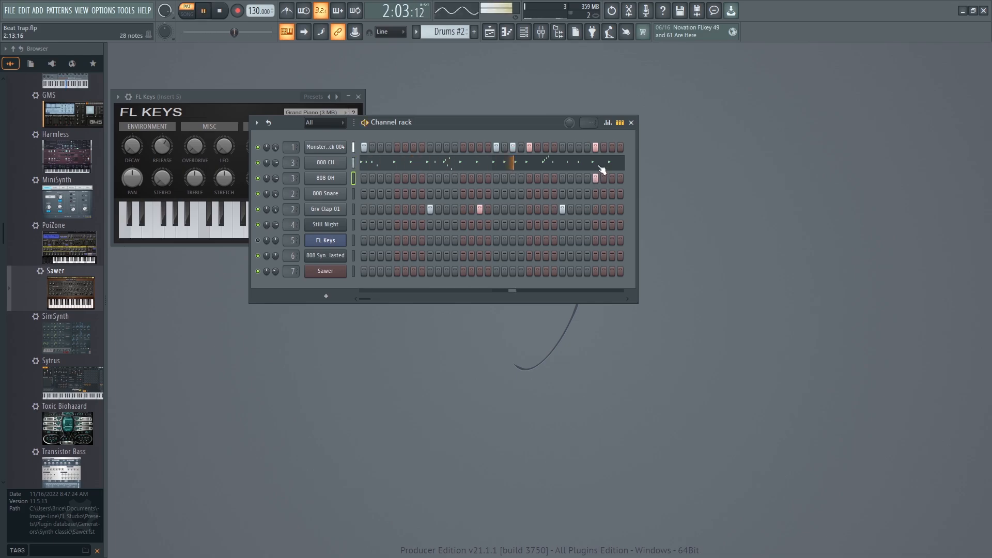
left_click(594, 178)
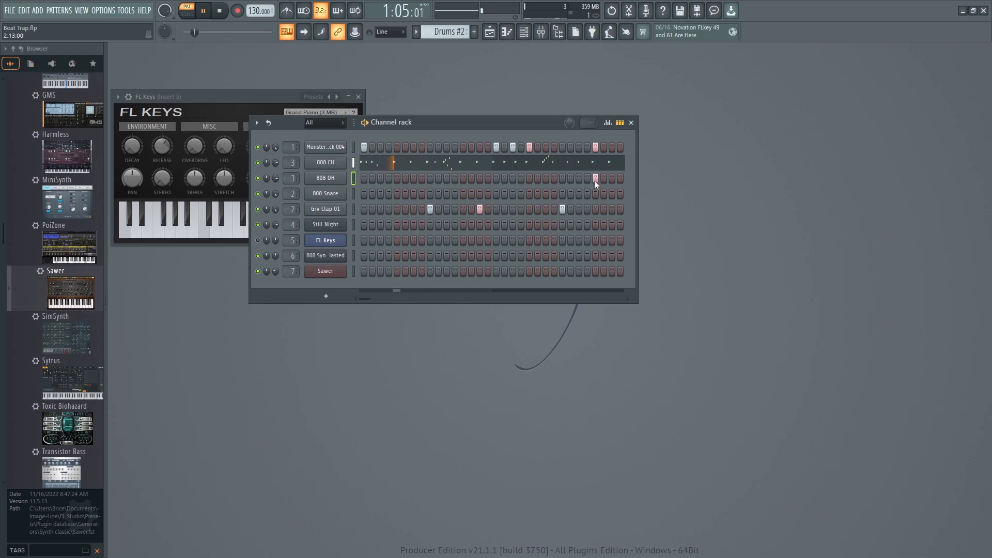
left_click(612, 178)
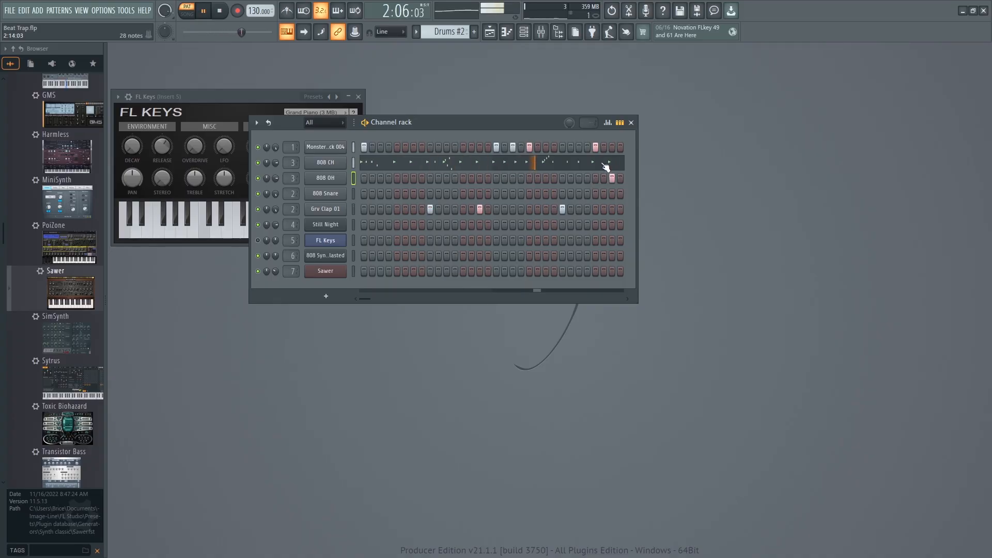
Delete the 808 CH hit at step 15 of bar 2, close the piano roll, and play back Drums #2.
left_click(604, 164)
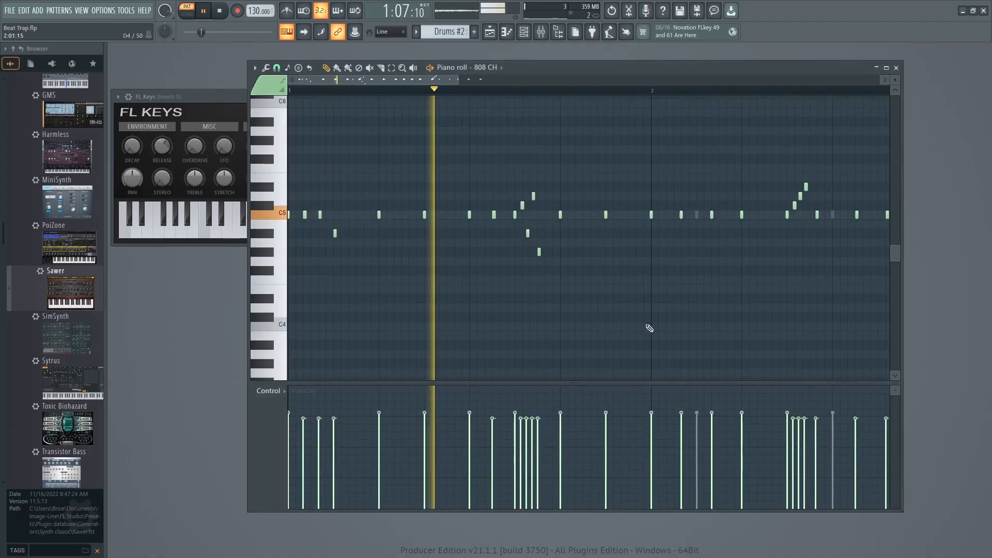
left_click_drag(419, 81, 572, 96)
key("space")
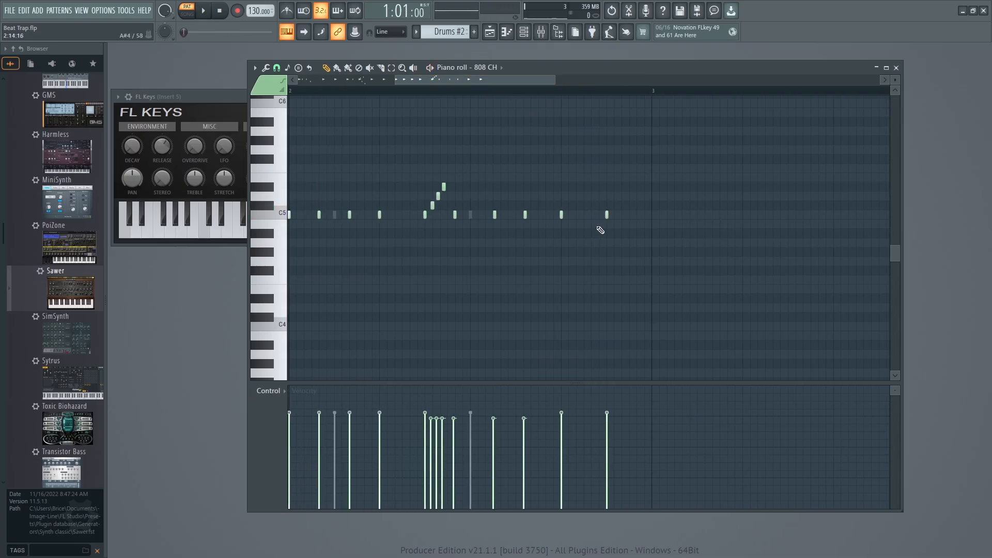
left_click(607, 214)
left_click(895, 68)
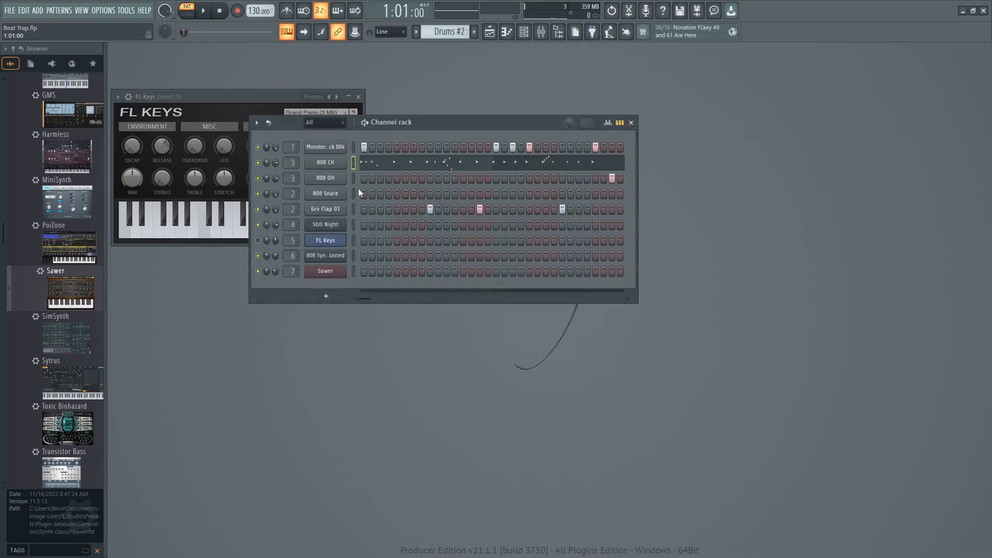
key("space")
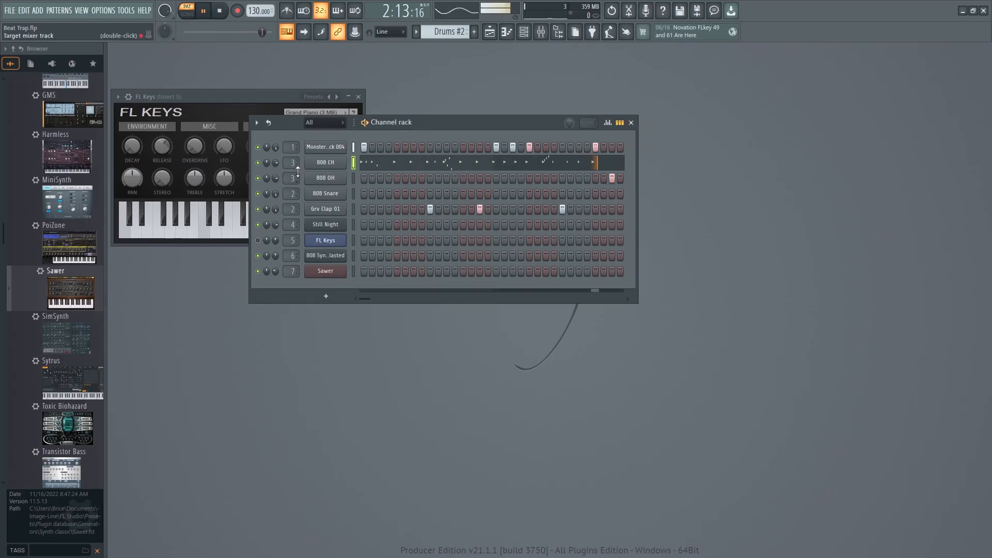
key("space")
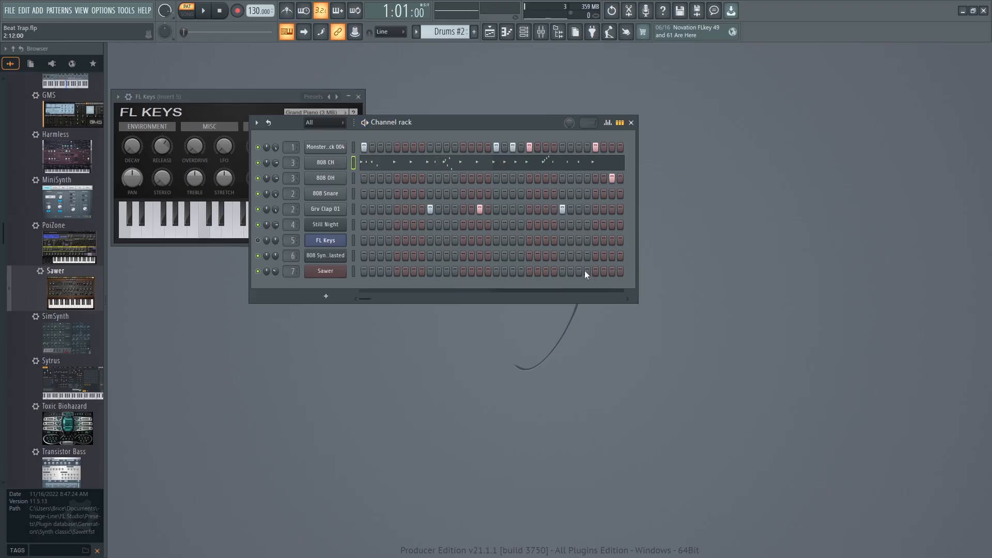
Examine the 808 OH and 808 CH sampler settings, including the 808 CH envelope and miscellaneous functions.
left_click(325, 178)
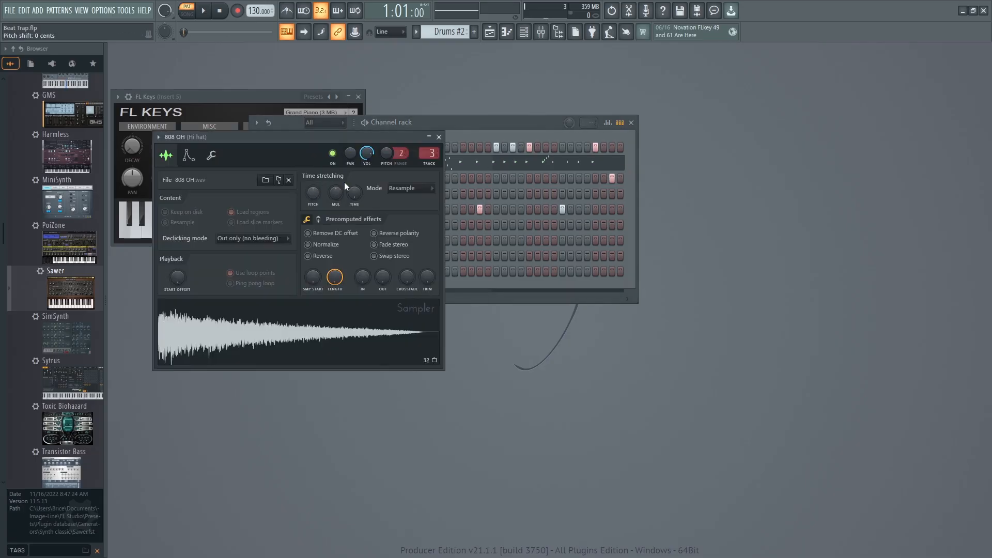
left_click(439, 137)
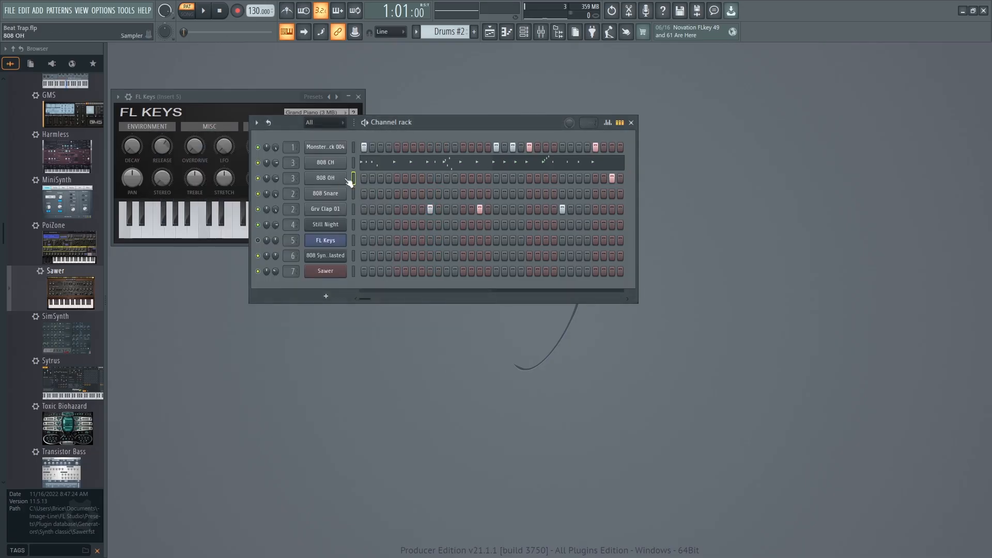
left_click(325, 168)
left_click(455, 149)
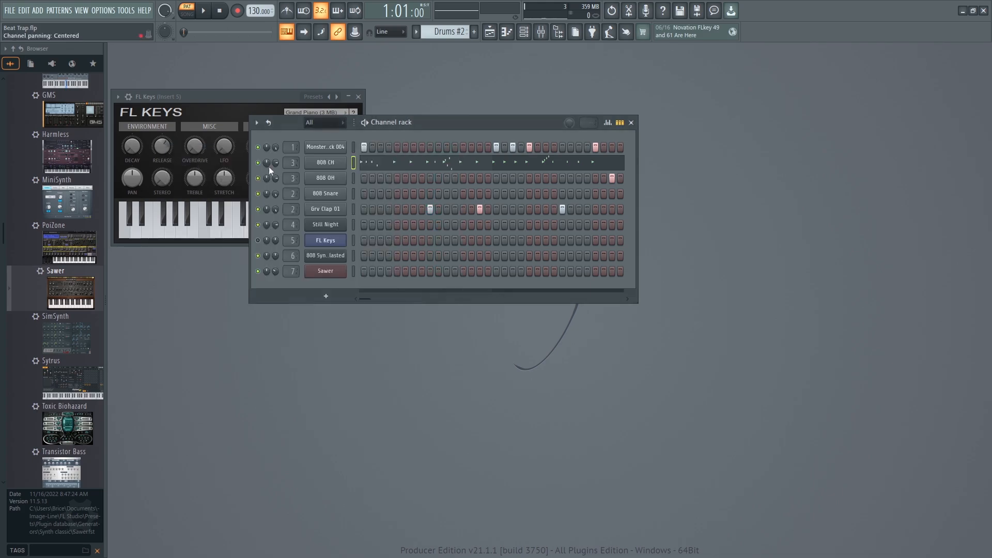
left_click(340, 168)
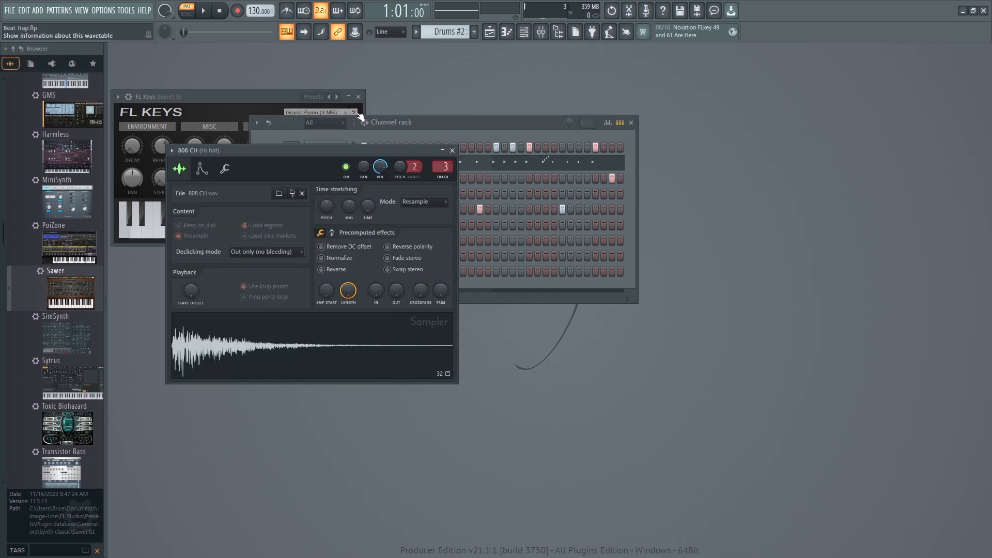
left_click(203, 169)
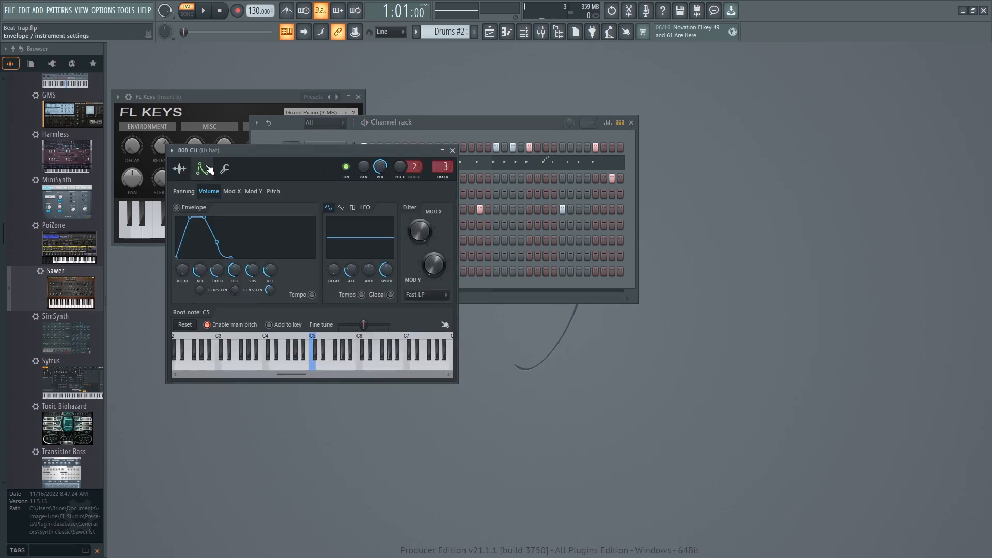
left_click(226, 170)
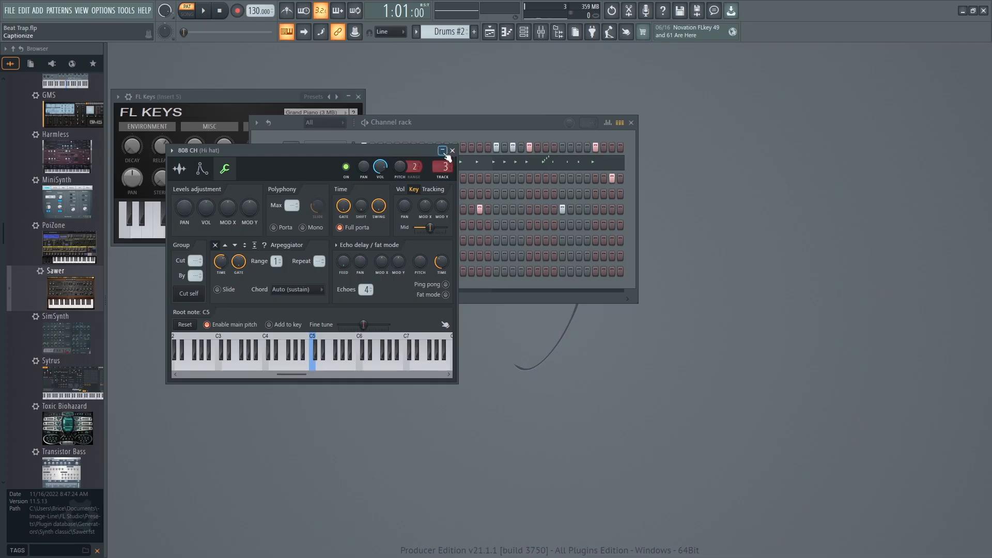
left_click(190, 171)
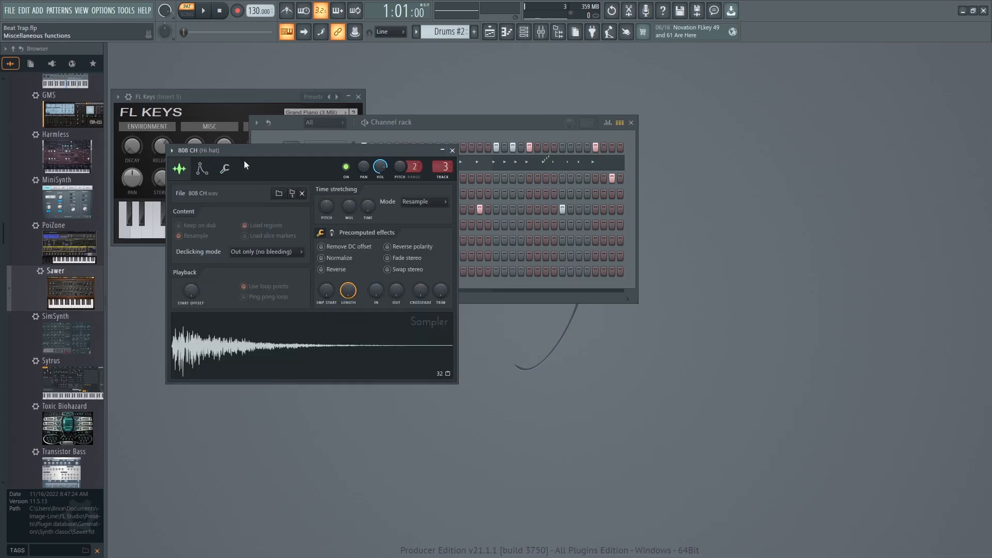
left_click(230, 168)
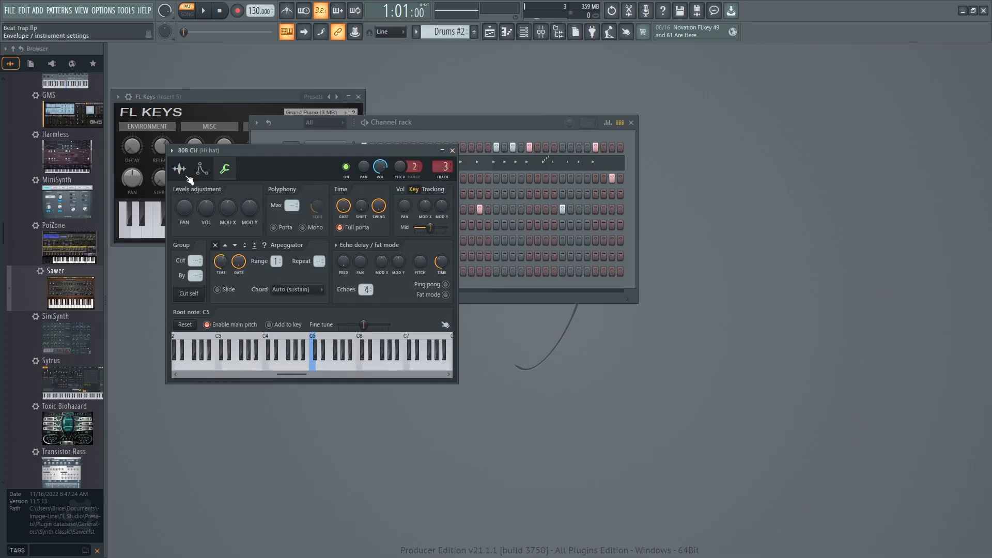
left_click(453, 151)
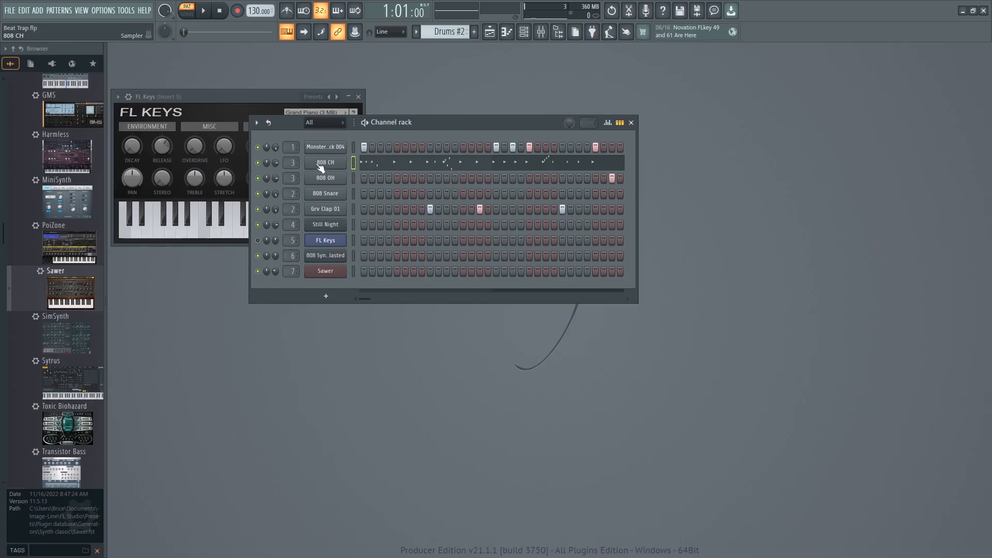
Set the 808 CH channel's Cut and By groups to 1, play back Drums #2, and close the channel settings.
left_click(326, 163)
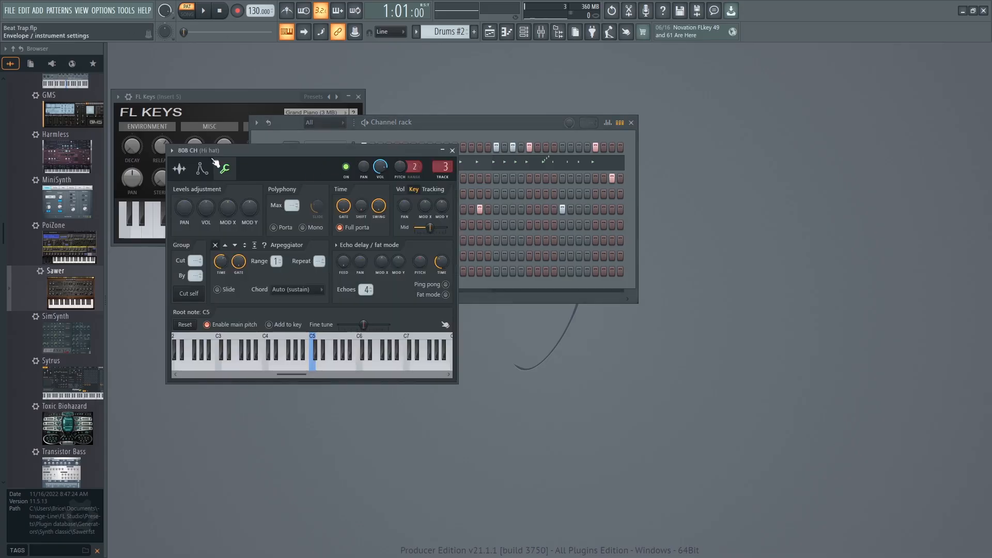
left_click(225, 171)
left_click_drag(198, 262, 198, 257)
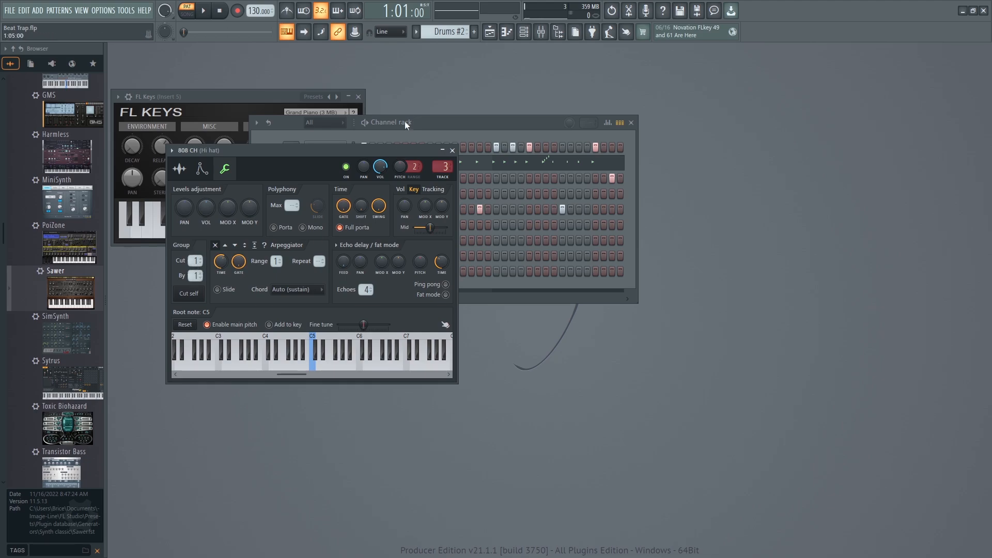
key("space")
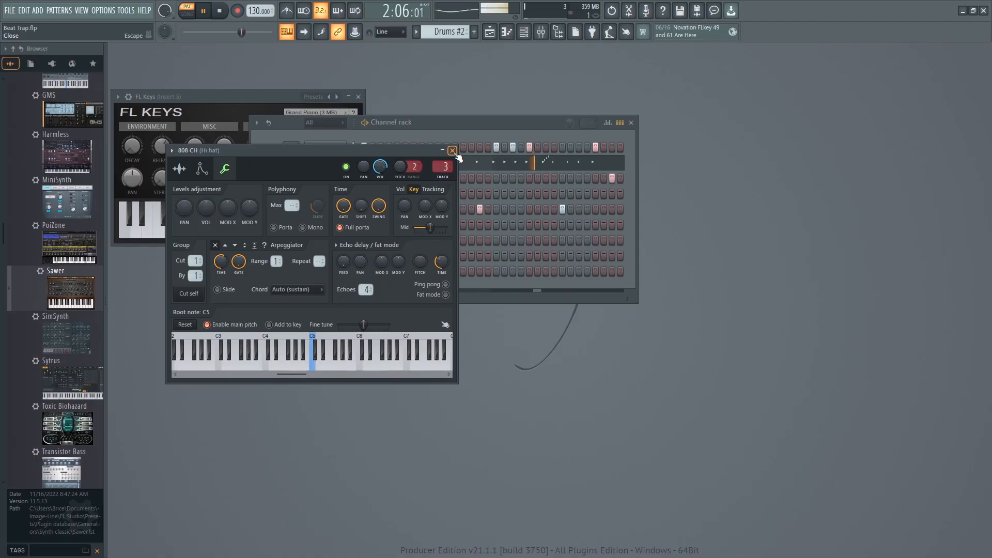
key("space")
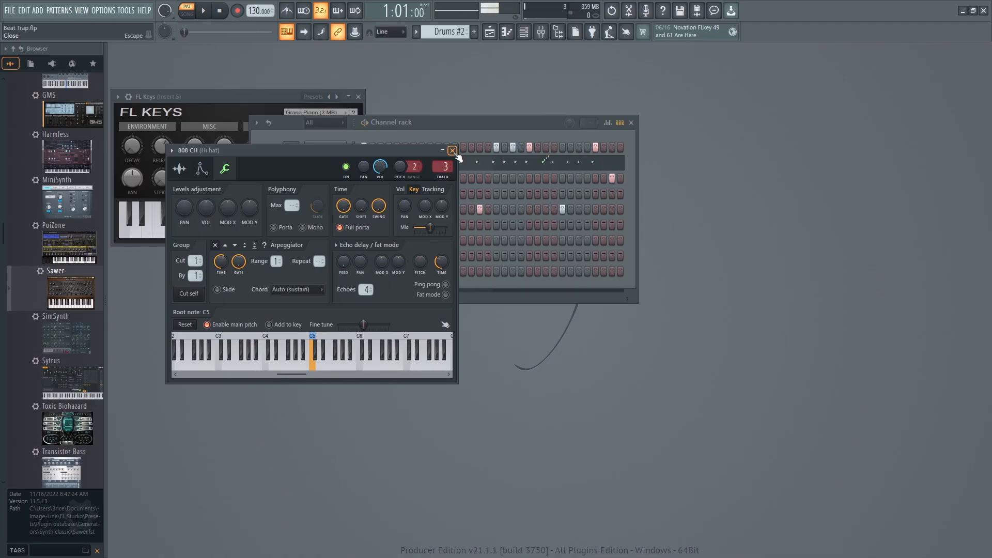
left_click(452, 151)
Set the 808 OH channel's Cut and By groups to 1, play back the pattern, and close the channel settings.
left_click(331, 179)
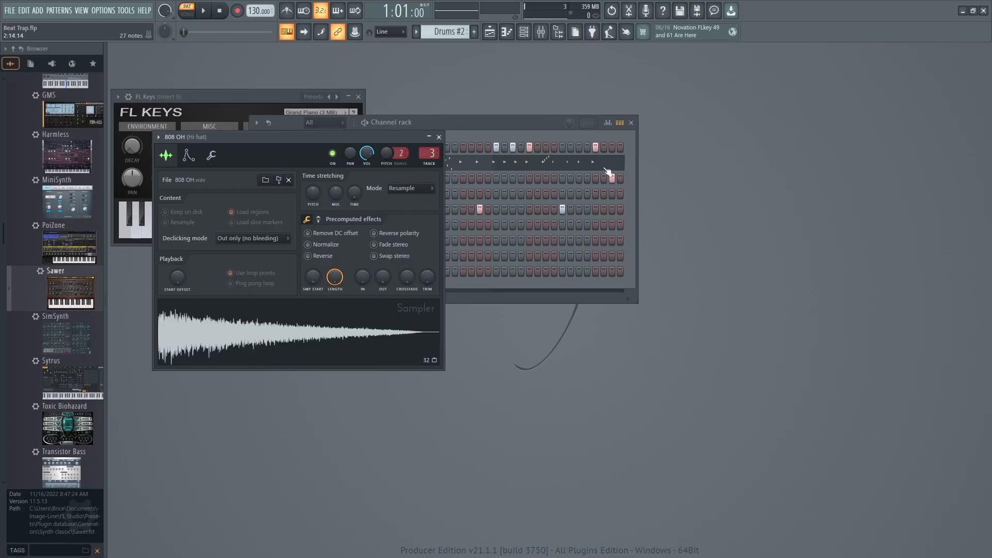
left_click(213, 157)
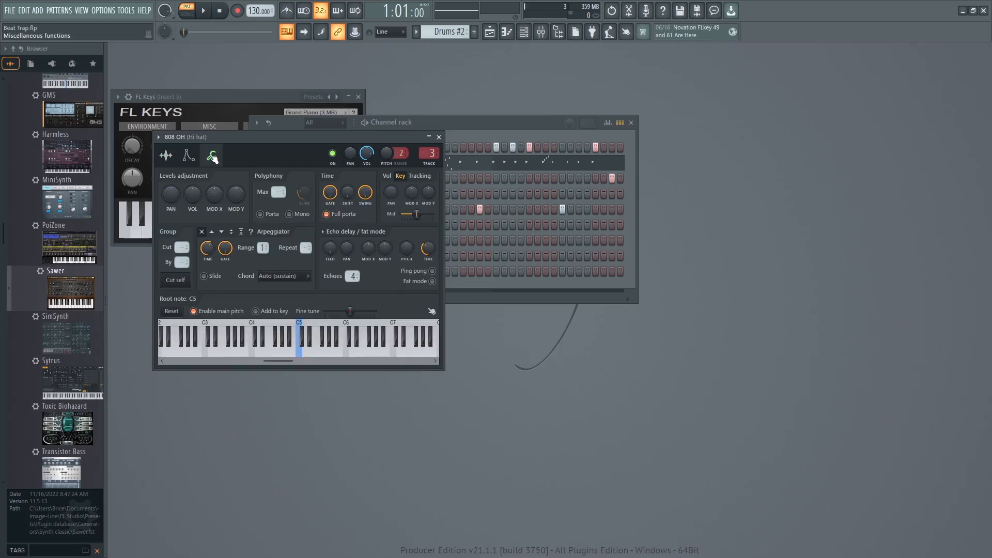
left_click_drag(181, 247, 181, 242)
key("space")
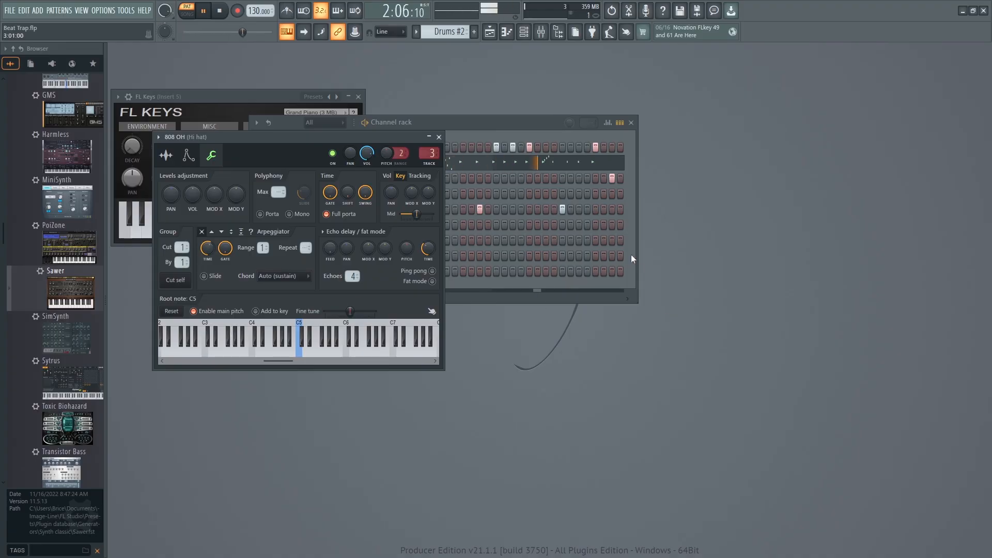
key("space")
left_click(438, 136)
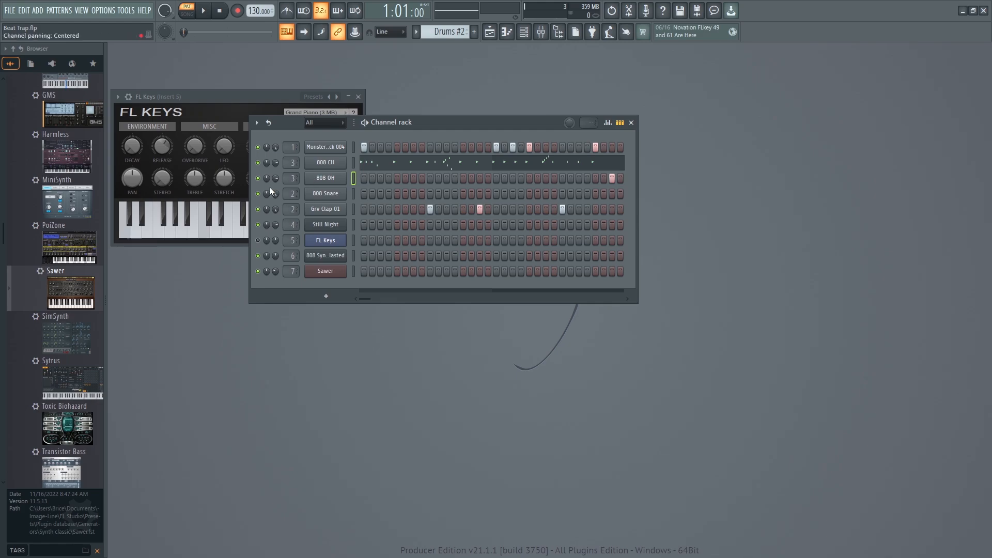
Play the arrangement in song mode and lower the 808 OH channel volume to 50%, then stop playback.
left_click(192, 15)
key("space")
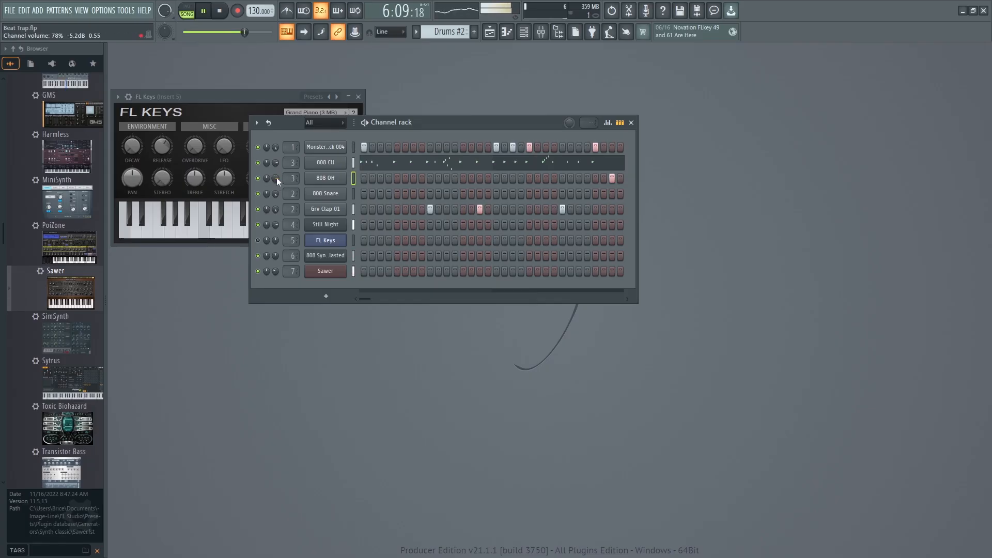
left_click_drag(277, 177, 277, 198)
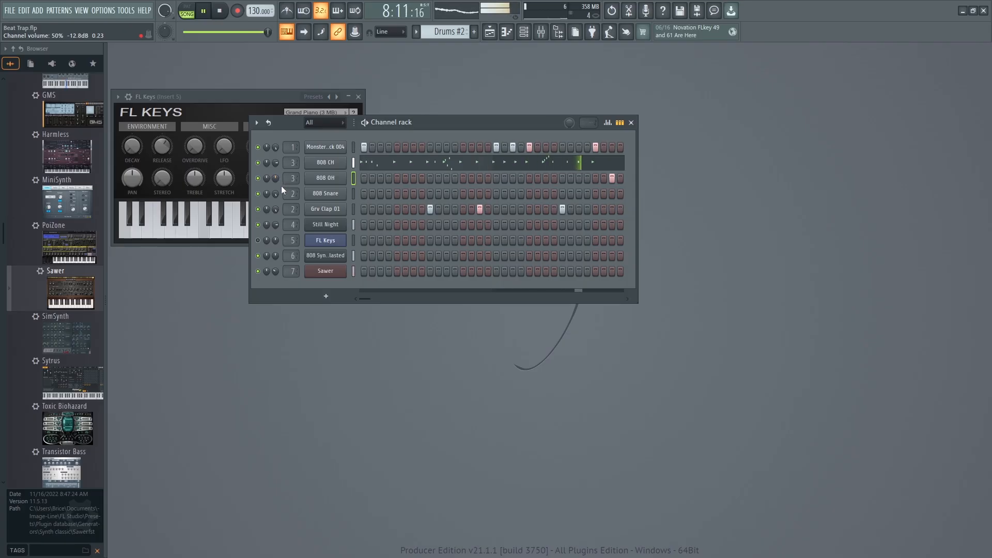
key("space")
Set the 808 CH channel's Cut group to 1 and its By group to none, comparing it with the 808 OH settings.
left_click(328, 165)
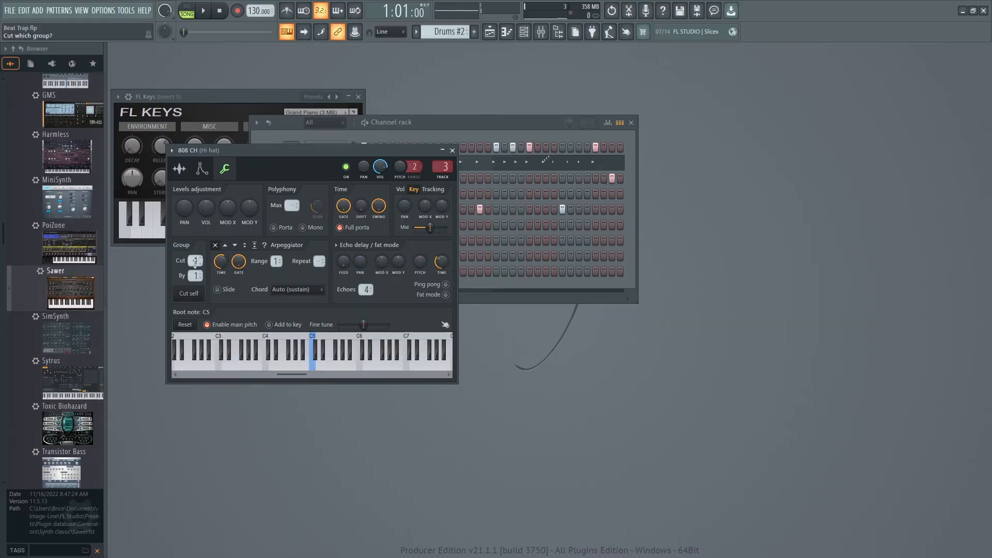
left_click_drag(393, 150, 466, 212)
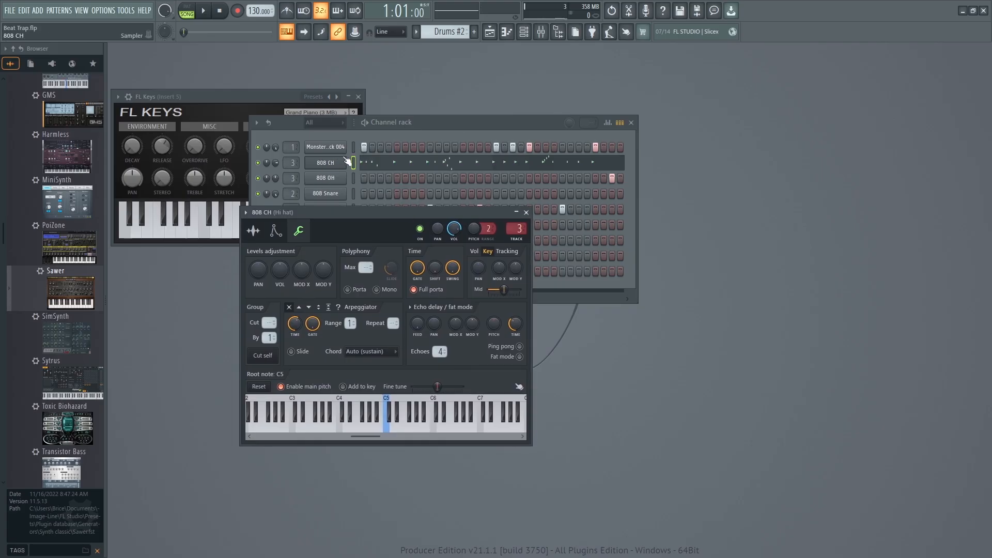
left_click(325, 179)
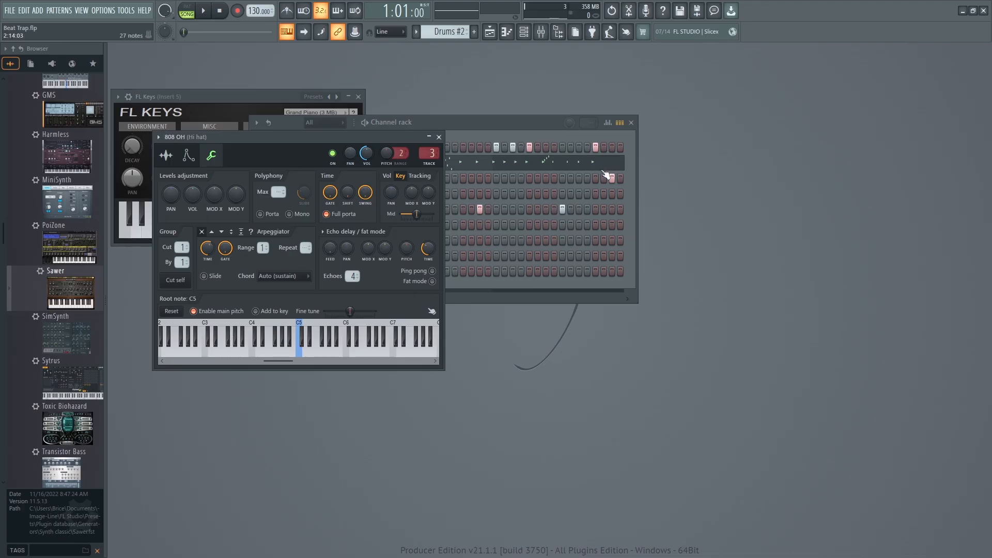
left_click_drag(349, 138, 370, 258)
left_click(325, 163)
left_click_drag(269, 323, 268, 347)
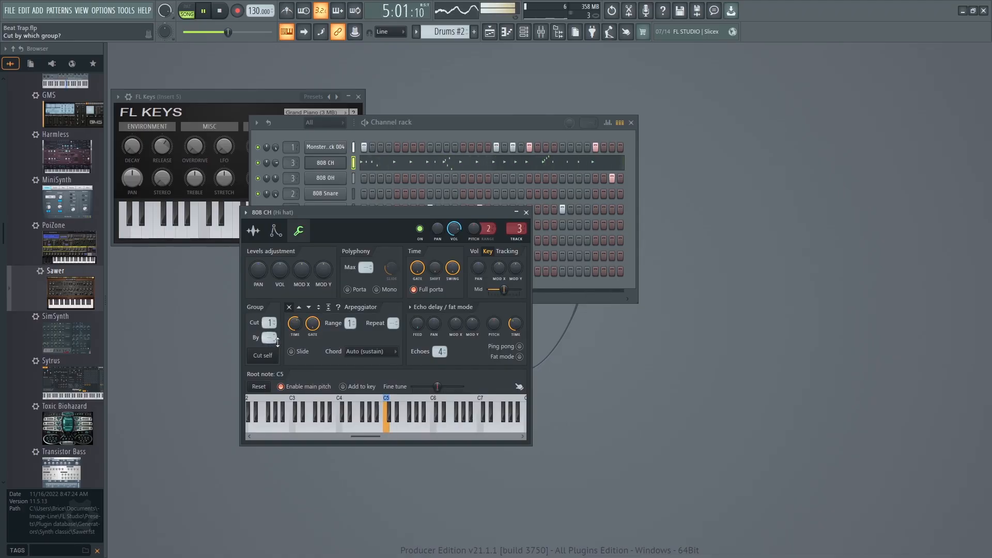
left_click(526, 212)
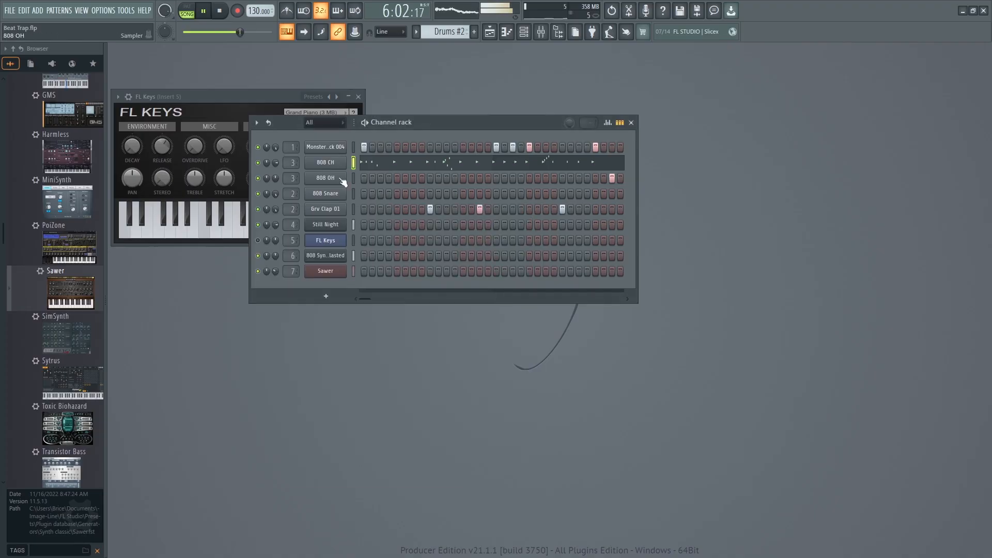
Check the 808 OH group settings while the song plays, close them, and stop playback.
left_click(326, 177)
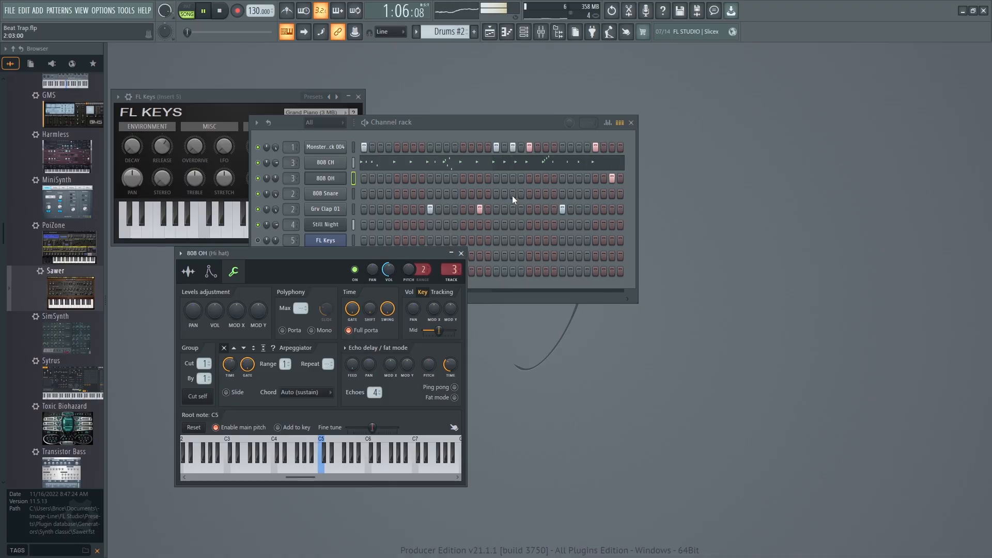
left_click(461, 253)
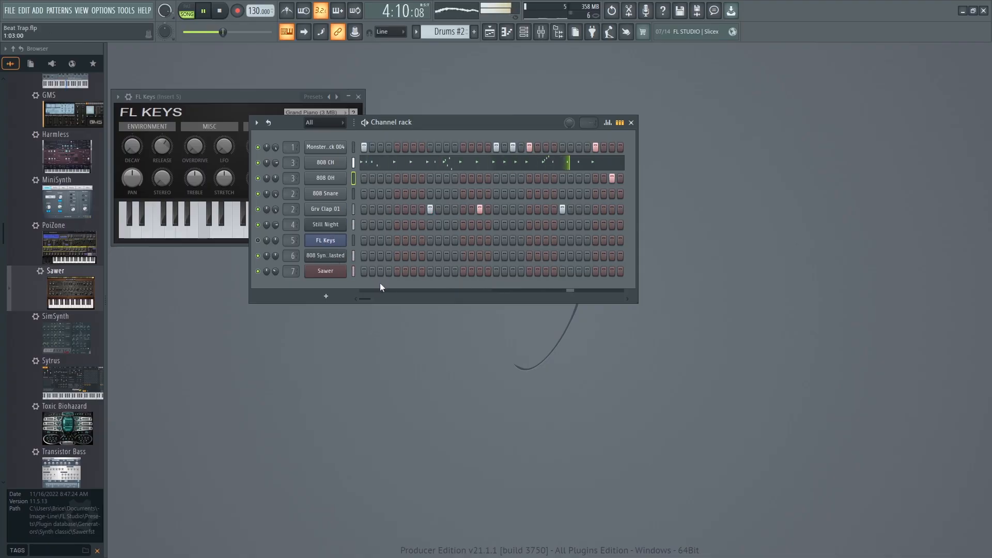
key("space")
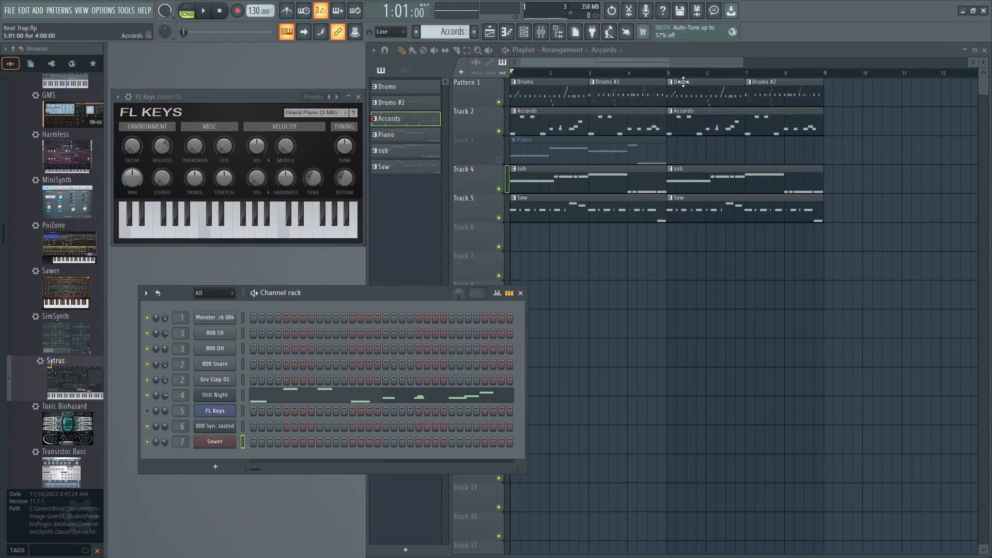
Add a Sytrus instrument to the channel rack, load its Rhodes piano preset, and close the plugin window.
left_click_drag(66, 380, 212, 457)
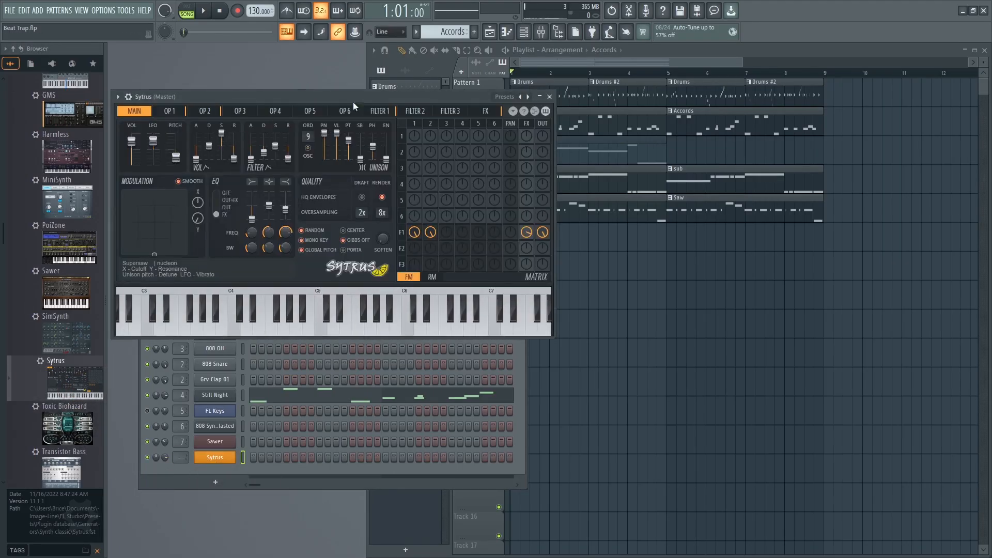
left_click(504, 97)
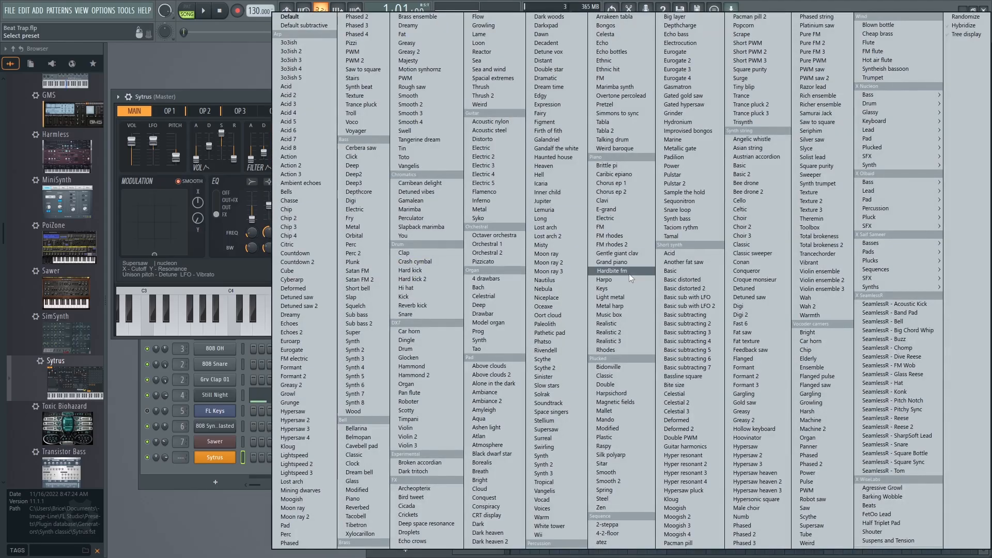
left_click(615, 349)
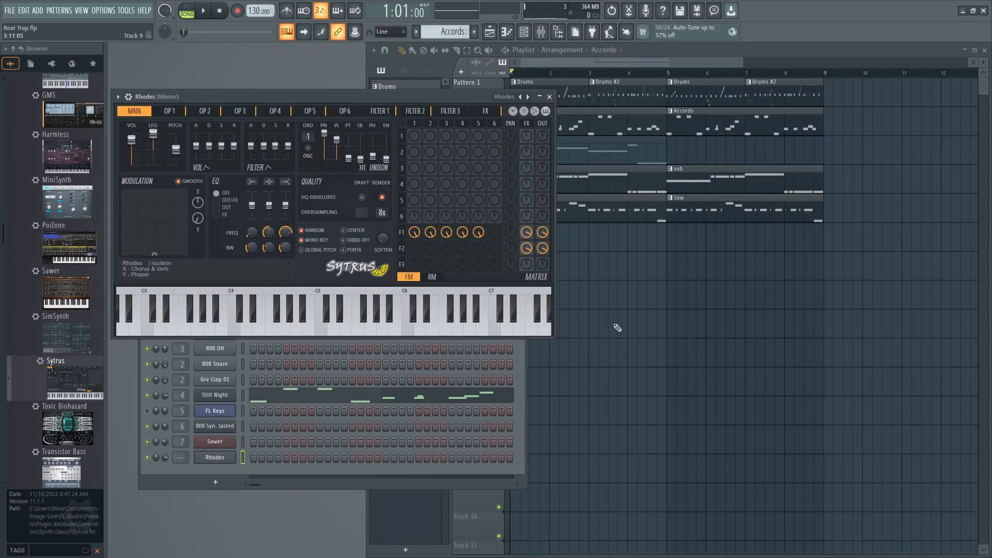
left_click(549, 97)
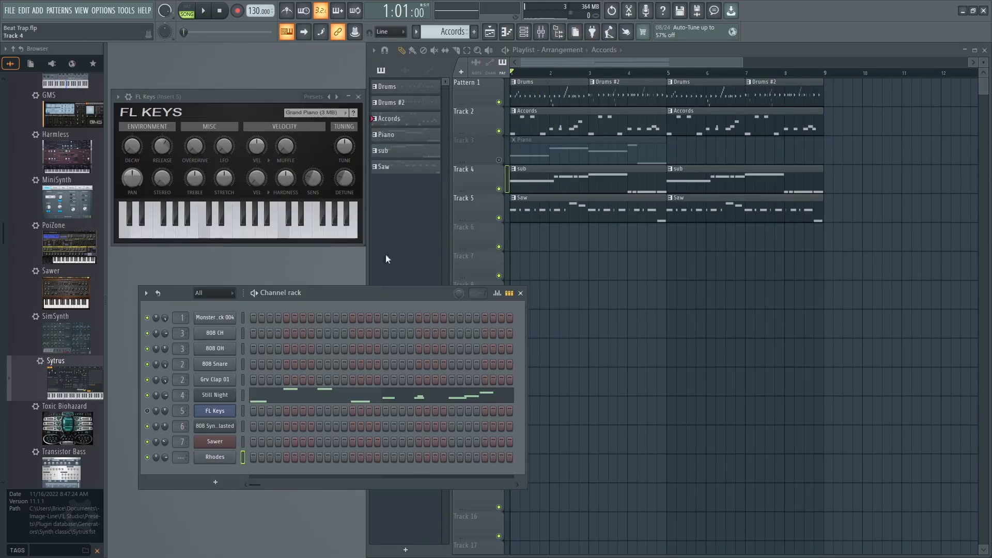
Route the Rhodes channel to mixer track 8, then open its Sytrus window and move it partly clear of FL Keys.
left_click(219, 396)
left_click(220, 396)
left_click(220, 396)
left_click(220, 396)
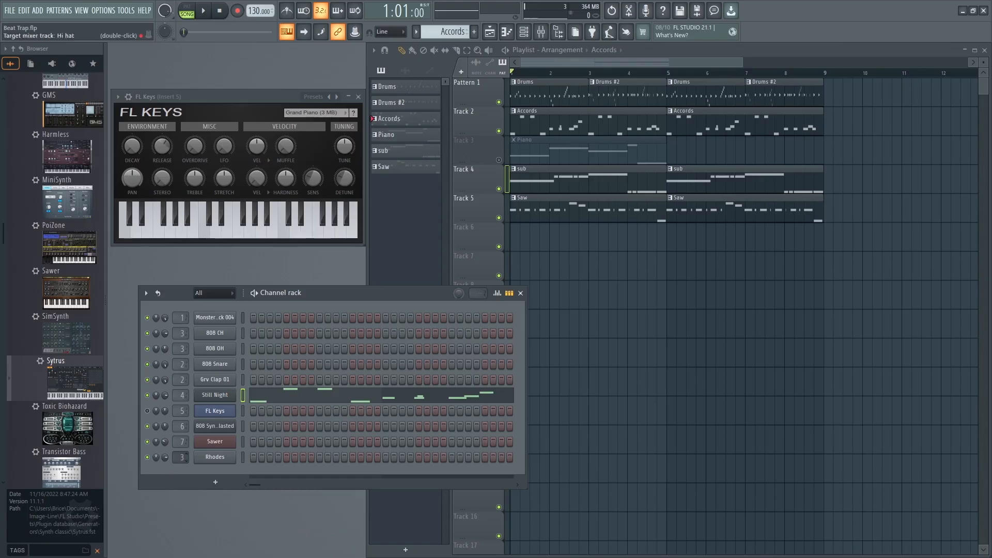
left_click_drag(181, 457, 182, 461)
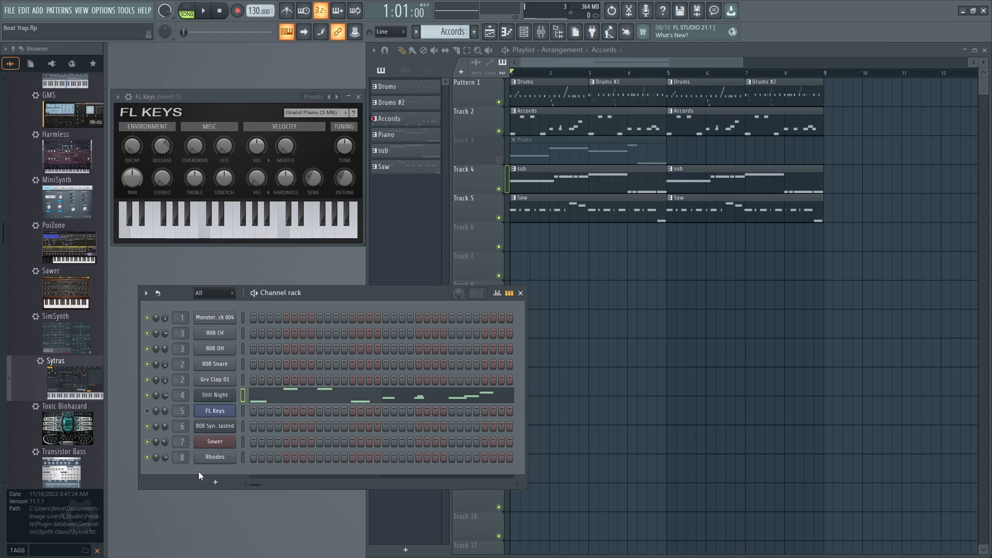
left_click(207, 461)
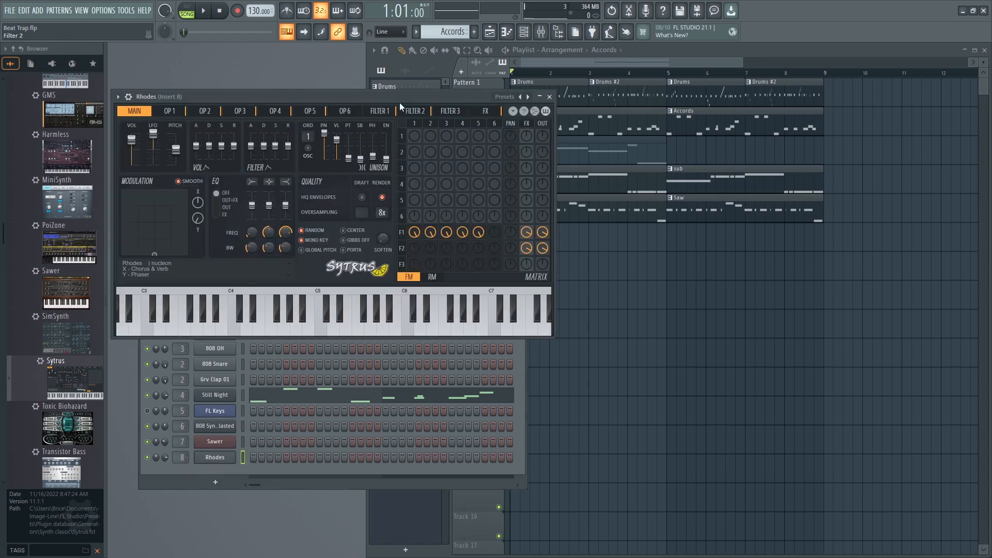
left_click_drag(393, 100, 545, 144)
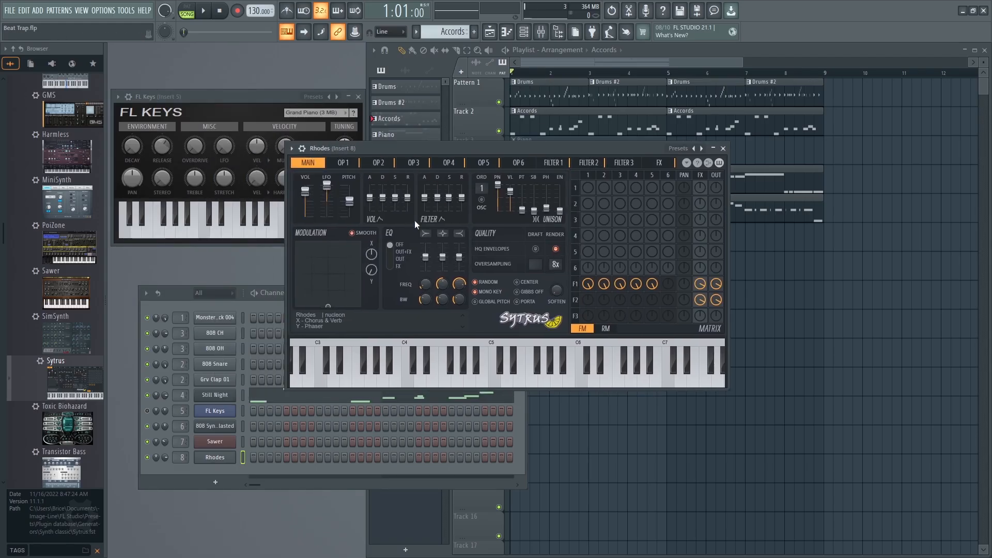
Close the Sytrus window, add a new Pattern 7, and open the Rhodes channel's piano roll.
left_click(722, 149)
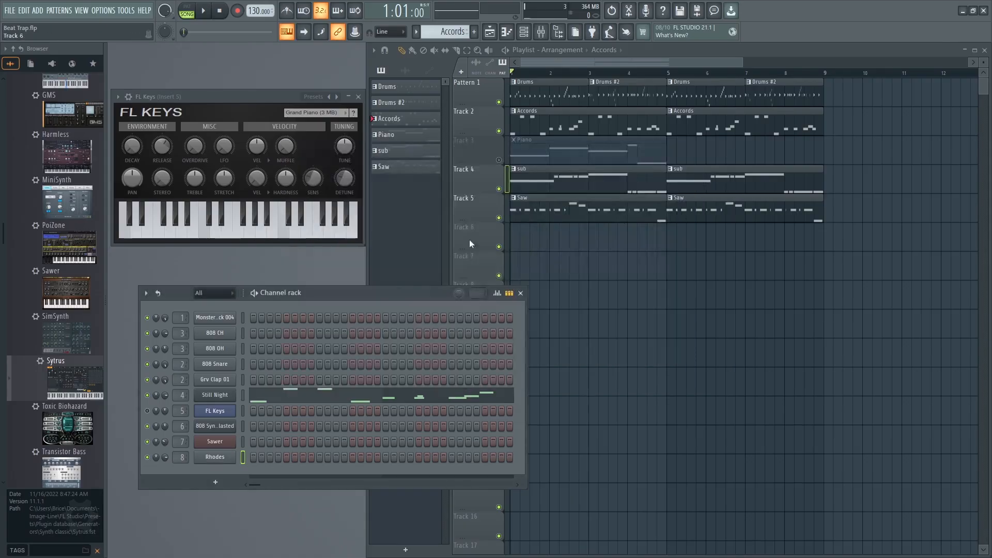
right_click(222, 459)
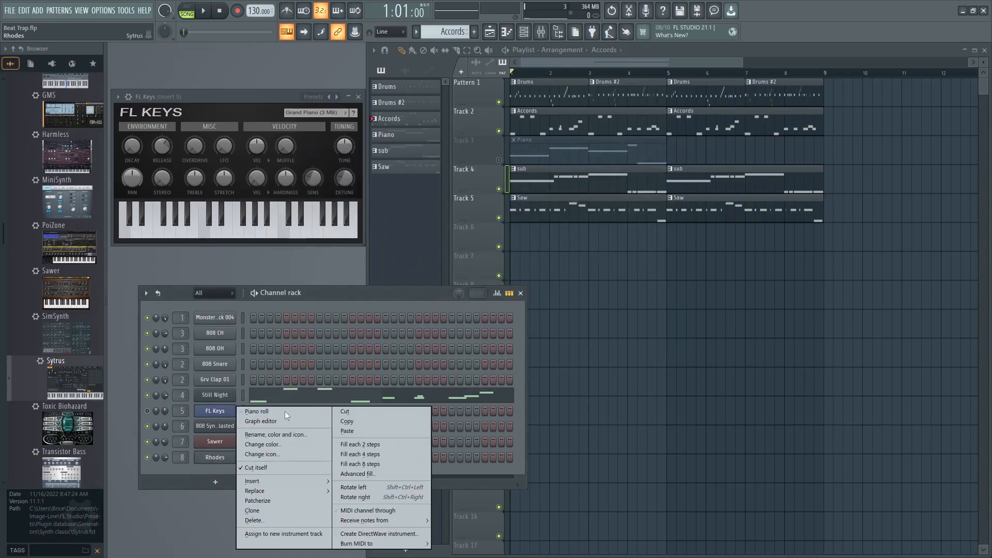
left_click(314, 292)
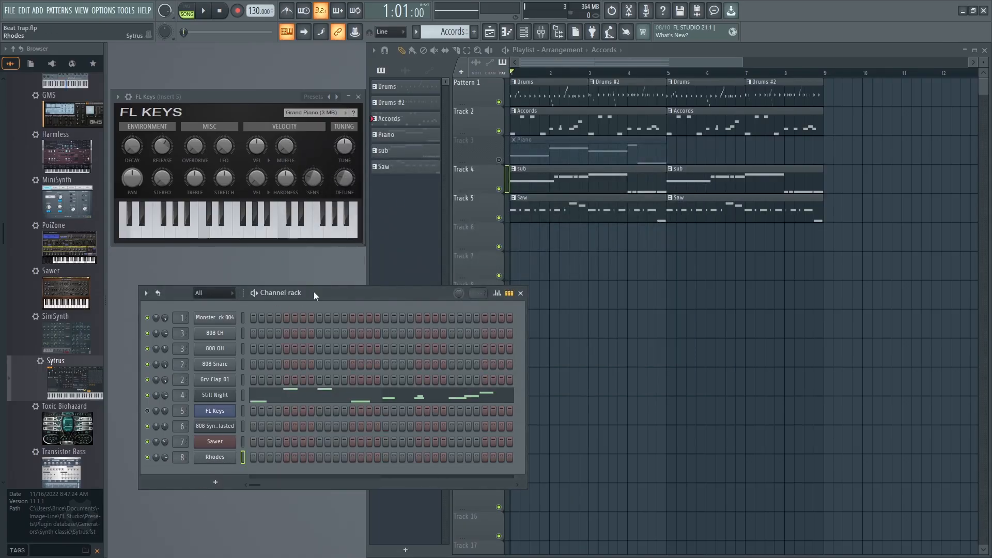
left_click(474, 31)
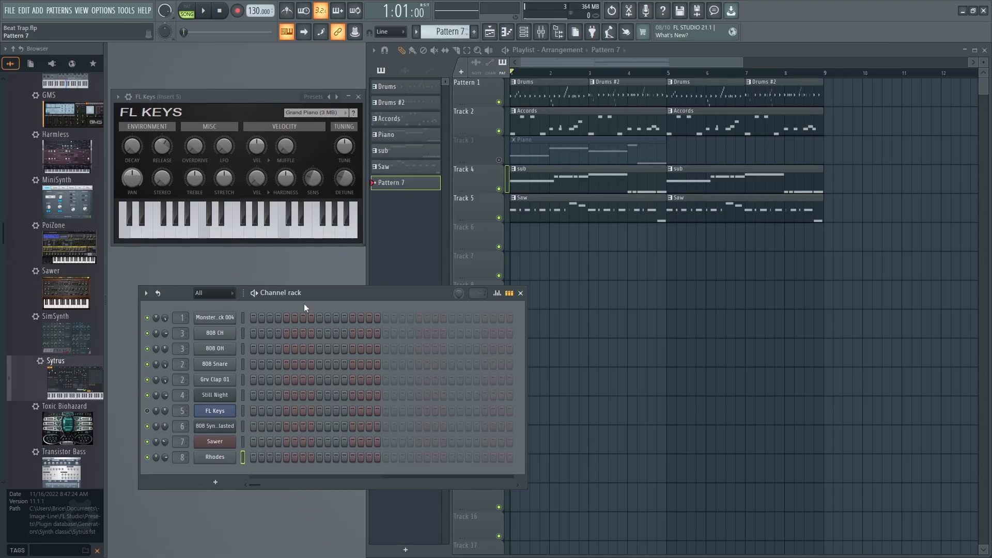
right_click(218, 457)
left_click(259, 409)
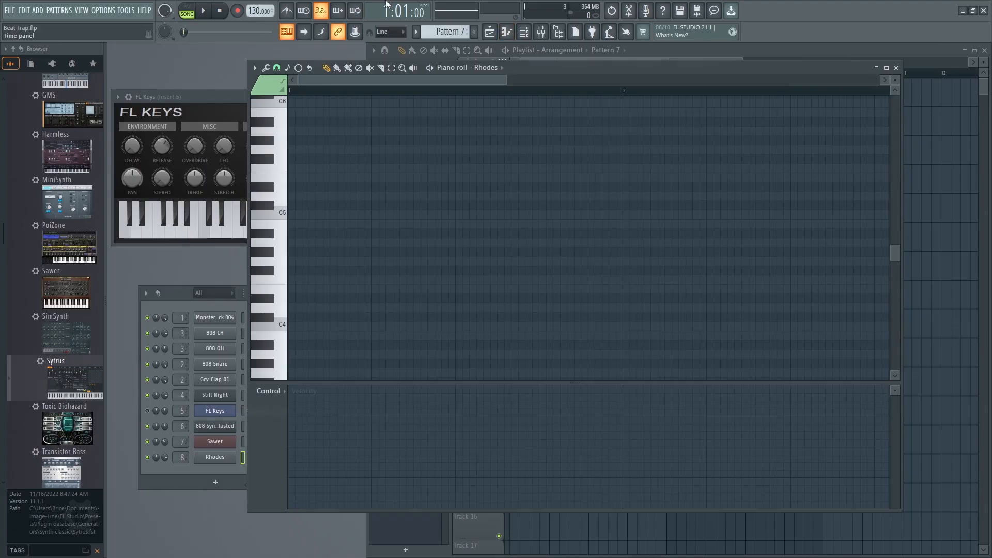
Bring the playlist forward and place Pattern 7 on Track 6 from bar 1 through bar 8.
left_click(81, 10)
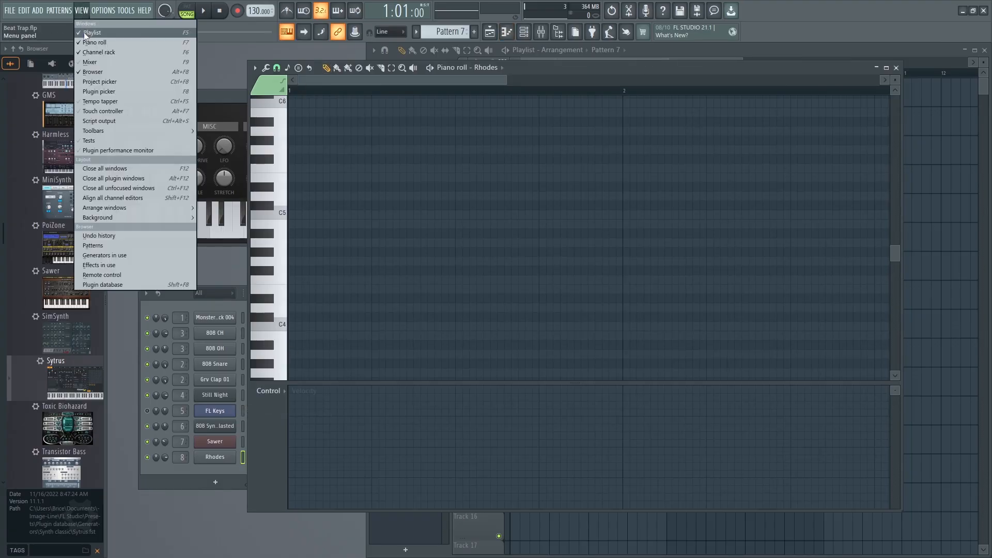
left_click(84, 32)
left_click_drag(568, 273, 525, 226)
left_click_drag(603, 250, 851, 221)
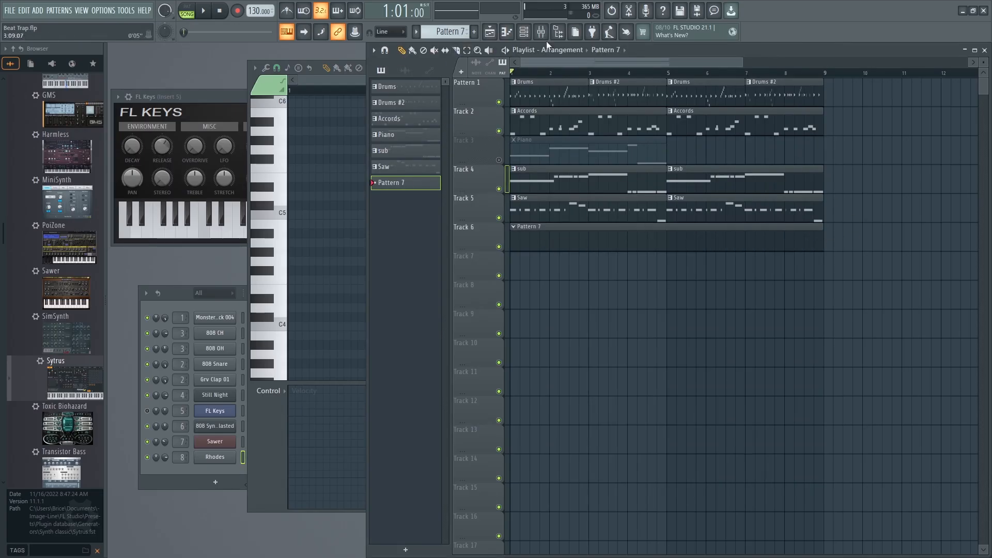
Return to the channel rack and bring the Rhodes channel's piano roll back to the front.
left_click(192, 293)
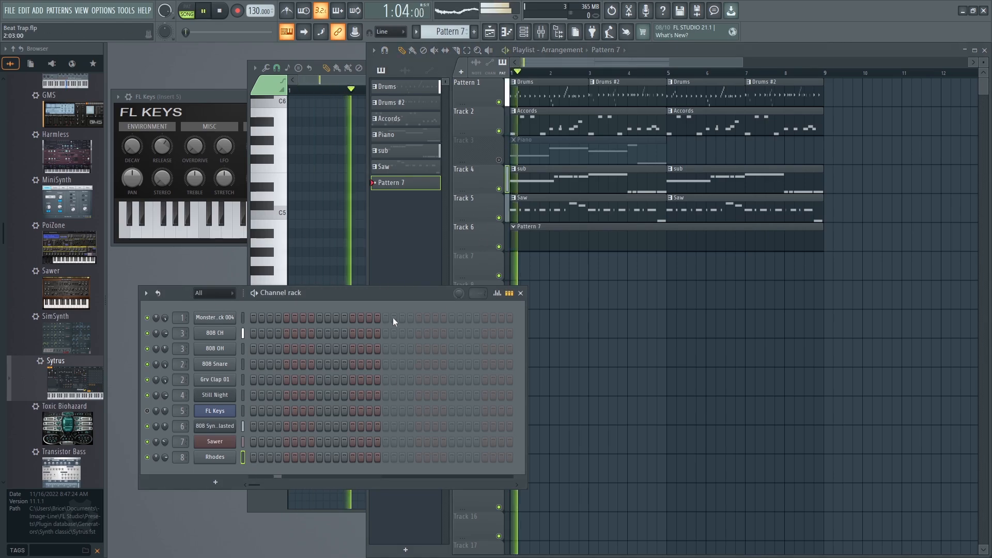
left_click(215, 458)
right_click(215, 458)
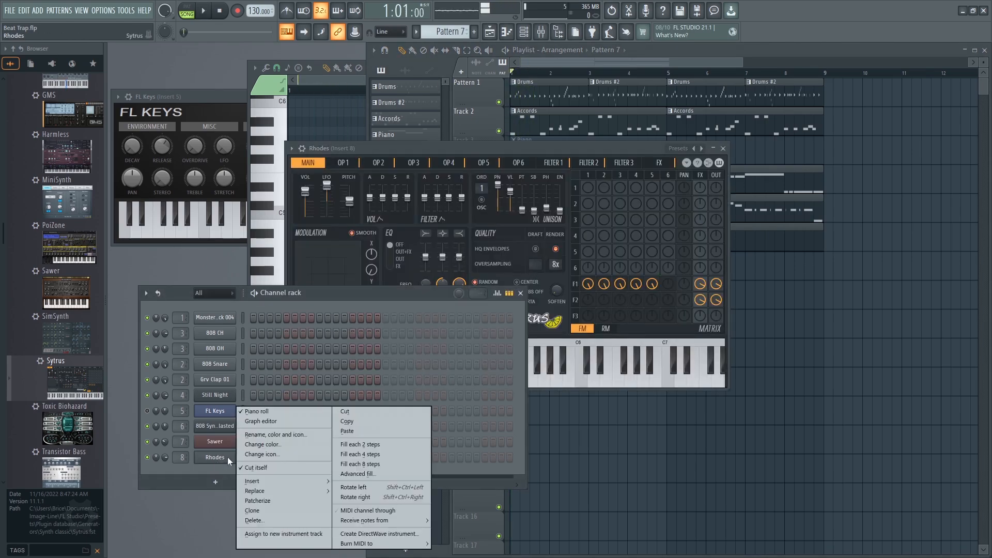
left_click(260, 411)
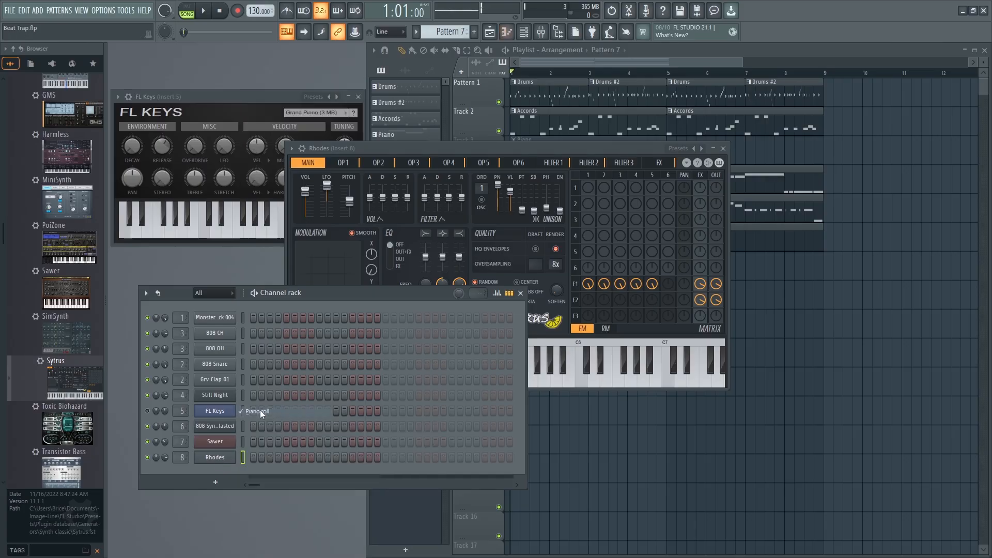
right_click(230, 447)
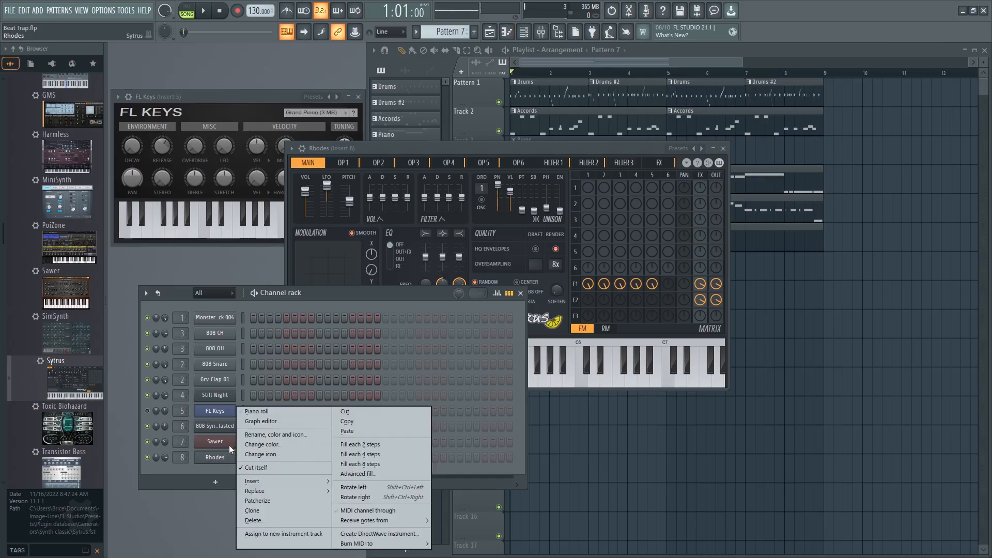
left_click(274, 412)
Try a stacked chord of D#4, F#4, A#4 and C#5 at the start of bar 1 and play it back.
left_click(291, 224)
left_click_drag(294, 225, 472, 262)
left_click_drag(341, 223, 331, 298)
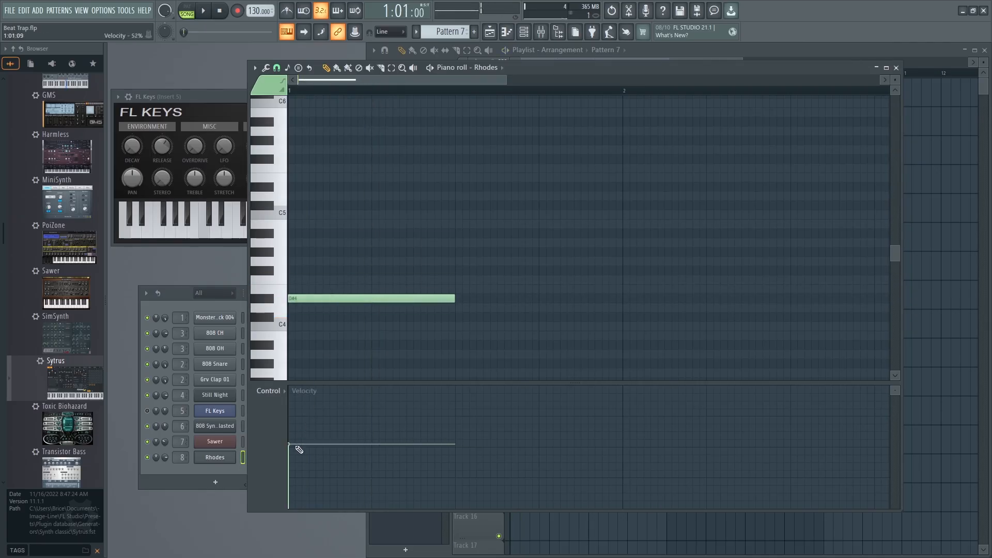
left_click(288, 298)
left_click(288, 261)
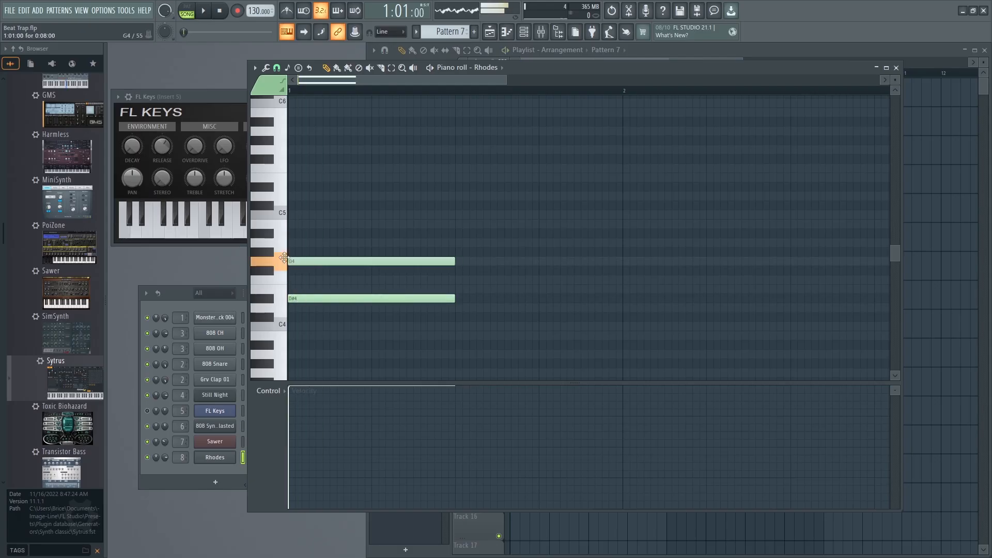
left_click_drag(284, 258, 285, 269)
left_click(290, 234)
left_click_drag(310, 195, 281, 204)
key("space")
key("space")
Reduce the trial chord to a single A#4 note at the start of bar 1 and lengthen it to fill the bar.
right_click(306, 232)
left_click_drag(288, 207, 289, 244)
right_click(293, 269)
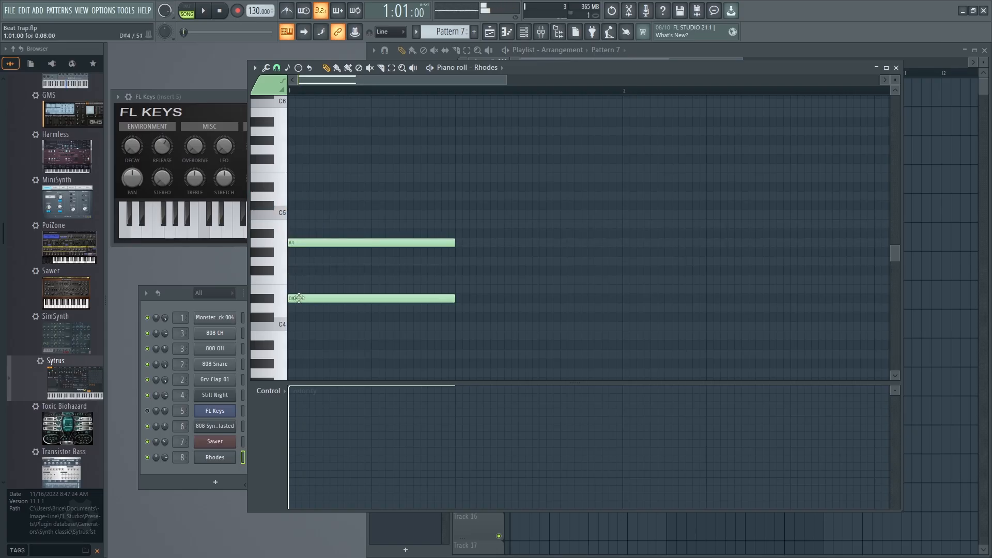
right_click(306, 298)
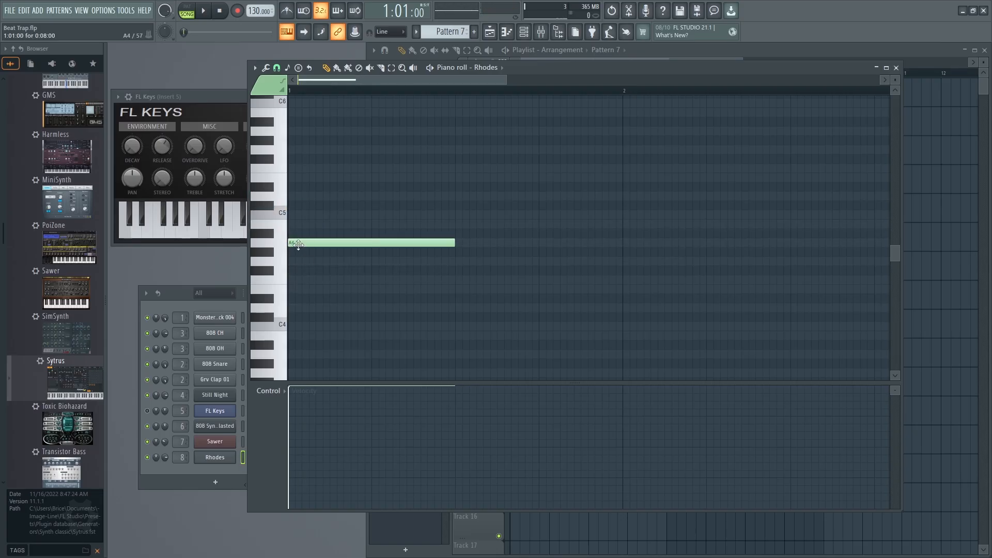
left_click_drag(299, 244, 291, 234)
key("space")
left_click_drag(455, 233, 627, 223)
key("space")
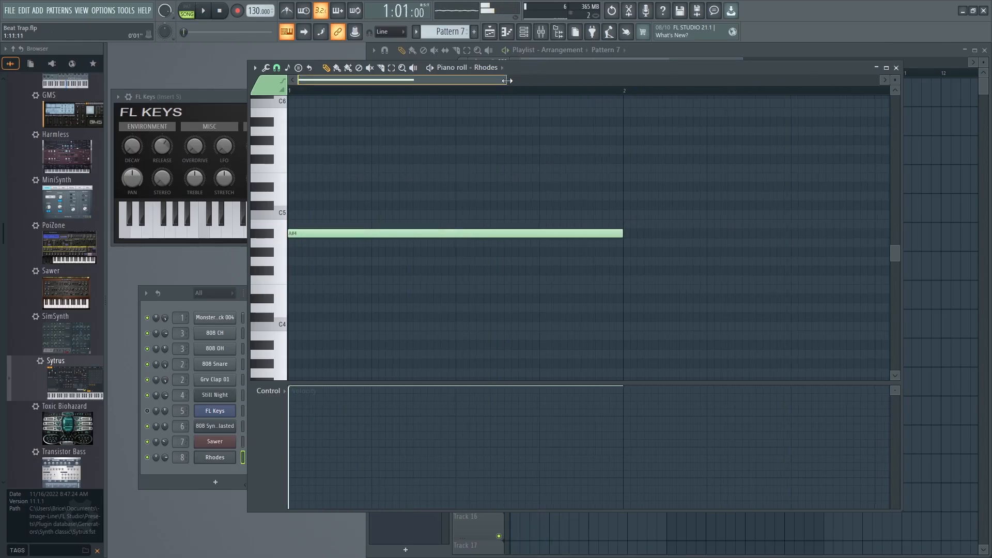
Lengthen the A#4 note to 1:02:00 and add a C#5 note directly after it, ending at bar 3.
left_click_drag(506, 81, 589, 80)
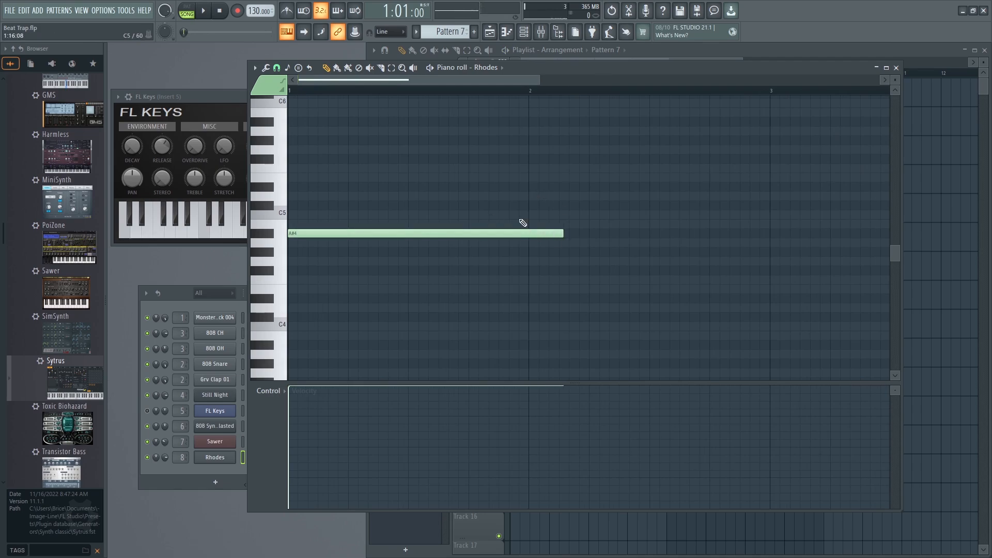
key("space")
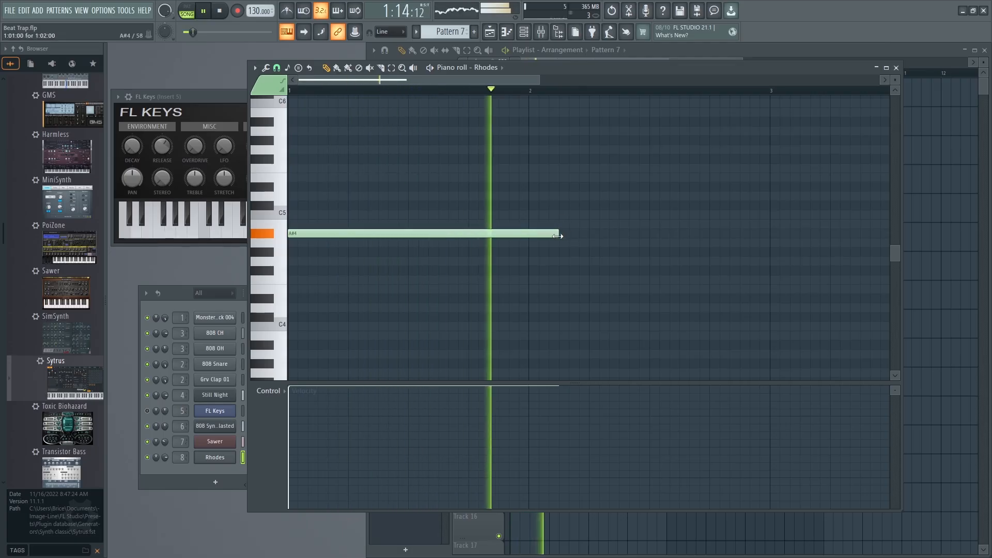
left_click_drag(561, 215, 560, 205)
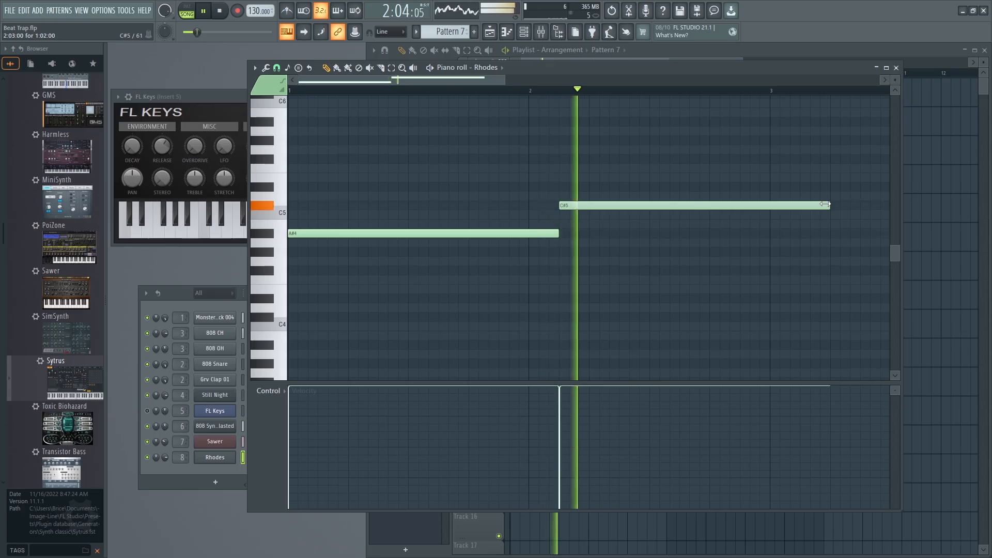
left_click_drag(824, 205, 769, 205)
key("space")
Add a second A#4 note at bar 3 and set its length to one full bar, checking it with playback.
left_click(771, 234)
key("space")
left_click_drag(539, 80, 666, 85)
left_click_drag(631, 233, 644, 235)
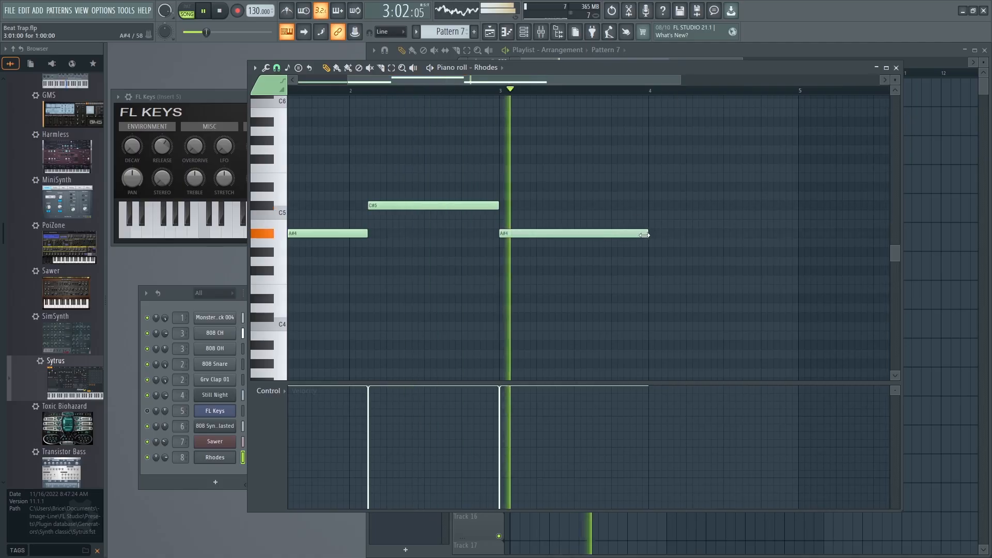
key("space")
Add an F4 note at bar 4, shorten it to 0:03:08, and follow it with an equally long F#4.
left_click(649, 279)
left_click_drag(650, 280, 659, 279)
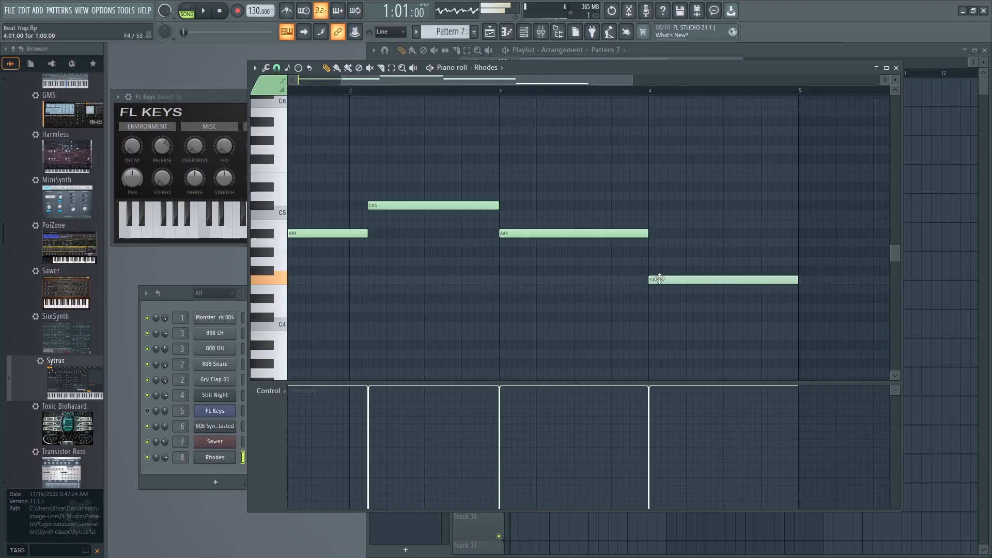
left_click_drag(794, 281, 690, 275)
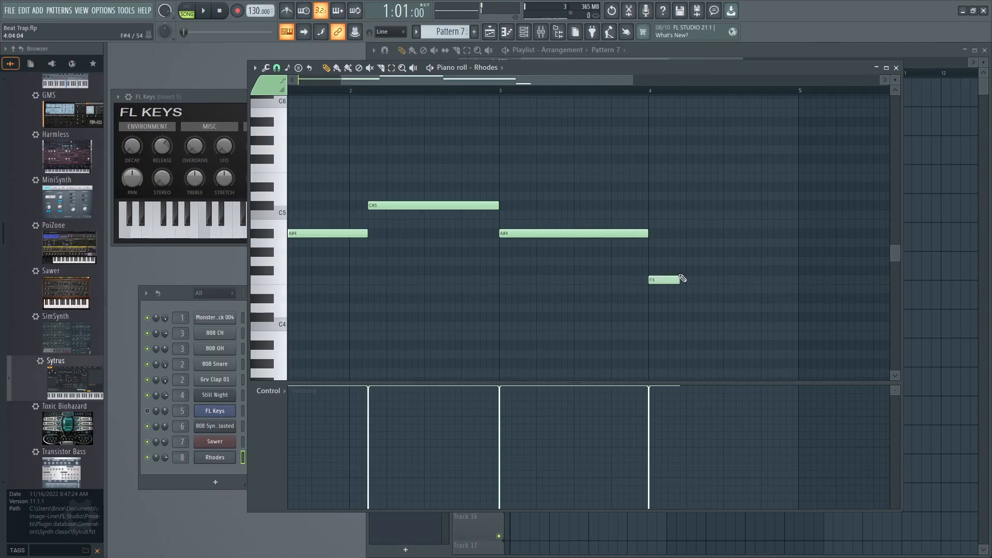
left_click(682, 270)
key("space")
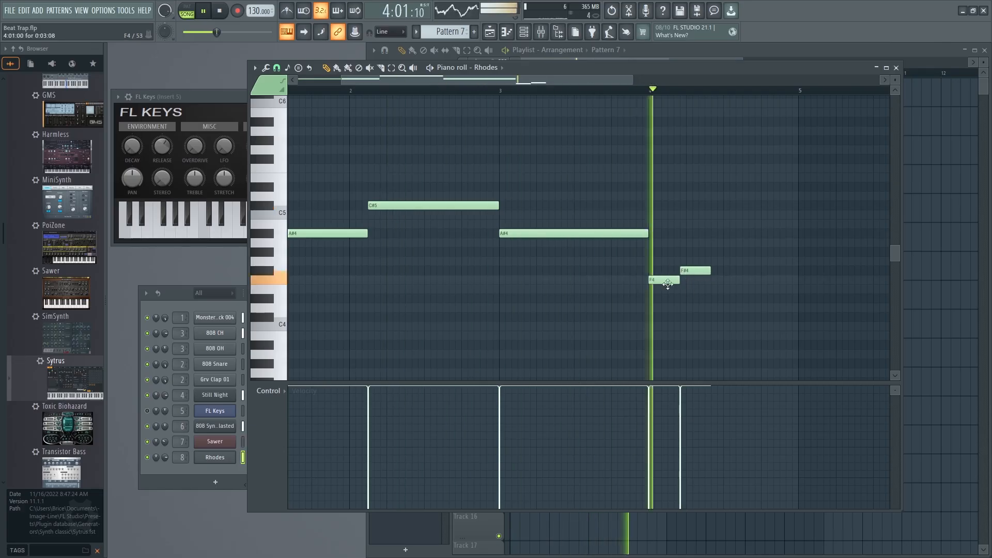
key("space")
Shift the F#4 note in bar 4 later and lengthen the F4 until the two meet, checking the timing with playback.
left_click_drag(683, 271, 701, 271)
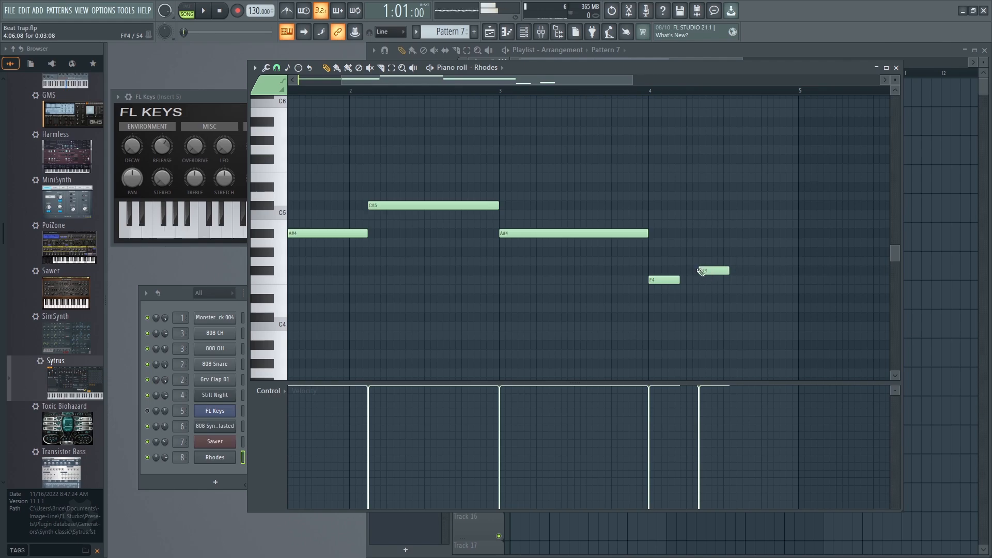
left_click(643, 91)
key("space")
key("space")
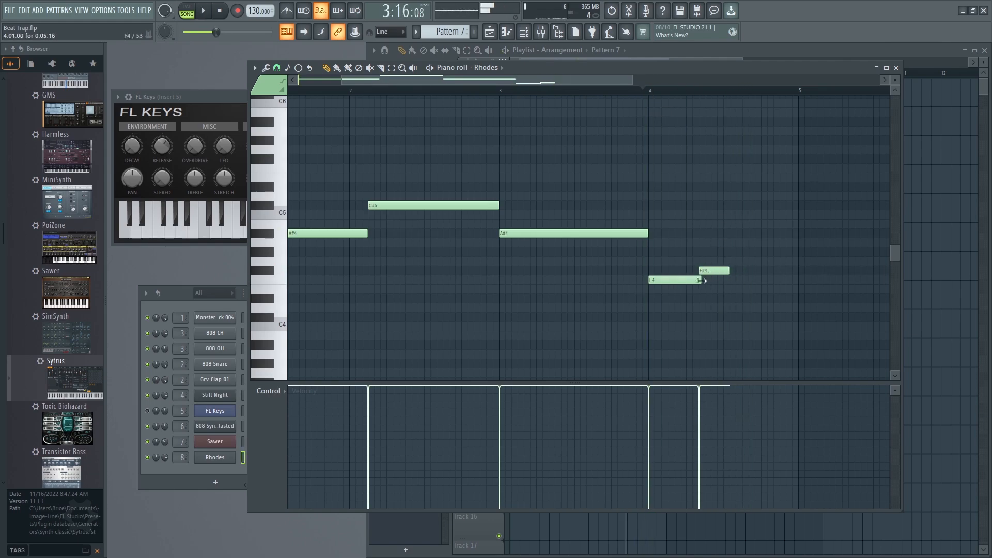
left_click_drag(700, 271, 698, 268)
Add a G#4 note extending to the end of bar 4 and lengthen the F#4 before it, checking with playback.
key("space")
key("space")
left_click(728, 261)
left_click_drag(726, 259, 739, 250)
key("space")
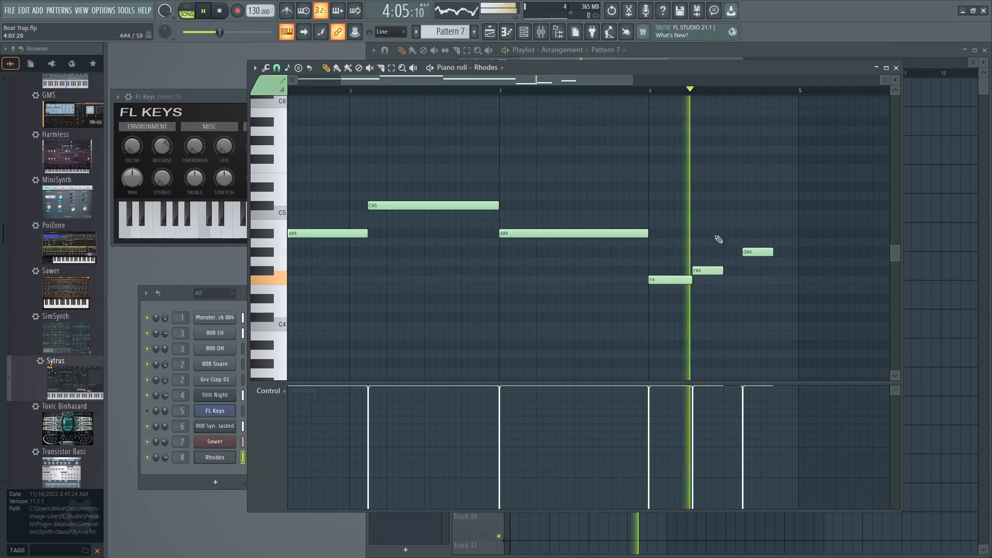
mouse_move(722, 270)
left_mouse_down()
mouse_move(797, 252)
mouse_move(719, 270)
left_mouse_up()
key("space")
key("space")
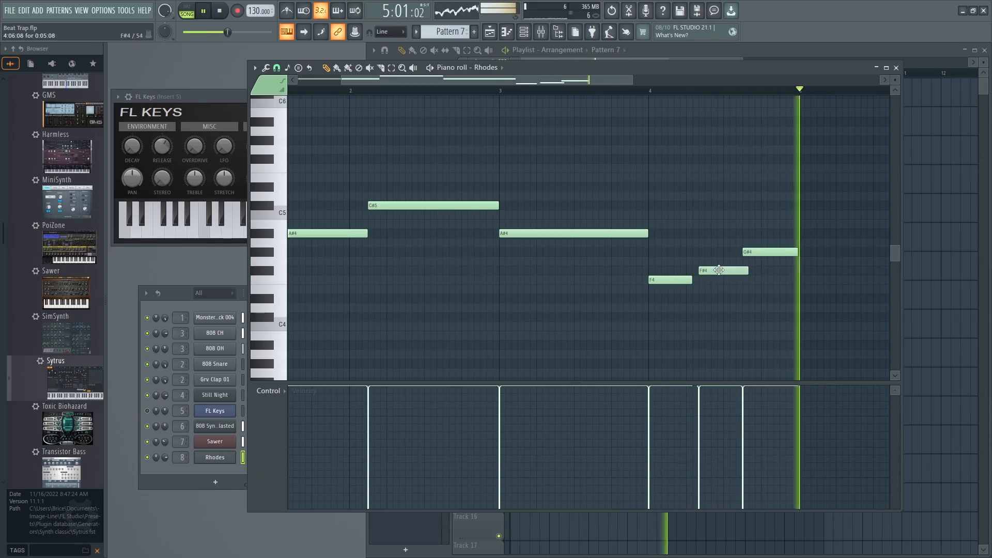
Move the F#4 note's start to 4:05:16 and adjust its length to fill the gap between F4 and G#4.
left_click_drag(747, 270, 741, 270)
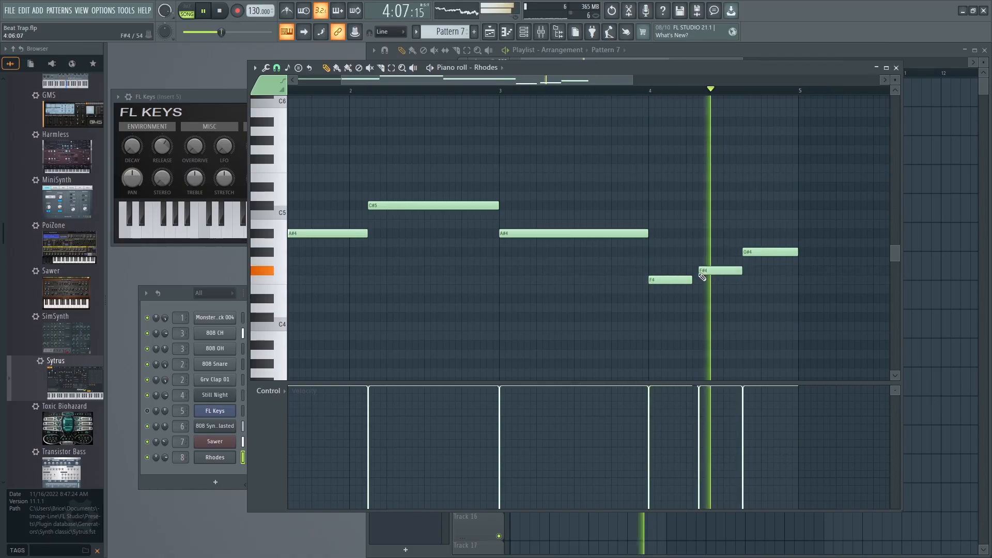
key("space")
left_click_drag(729, 270, 723, 272)
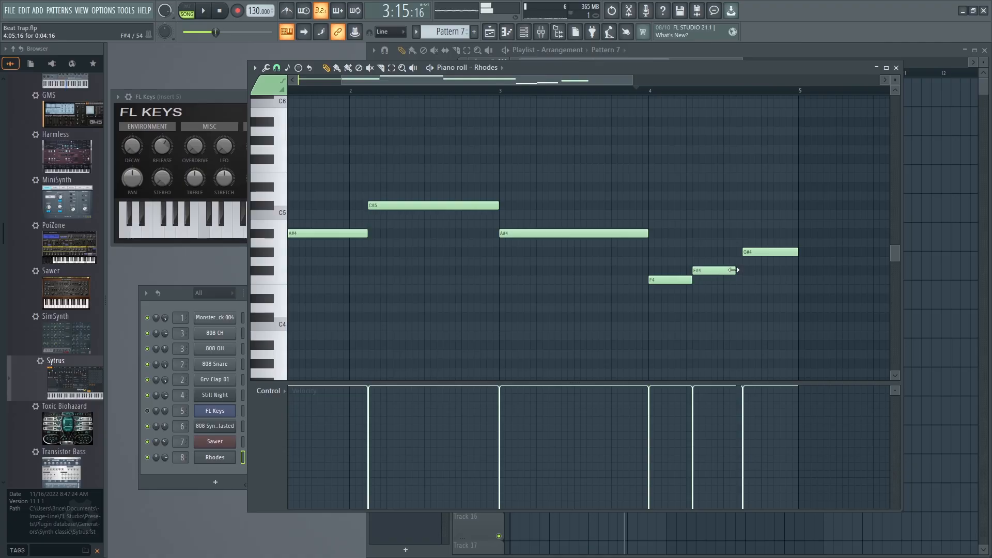
Try a slide note below the first A#4 at different pitches, including D#4 and F#4, and delete it.
left_click_drag(553, 80, 439, 83)
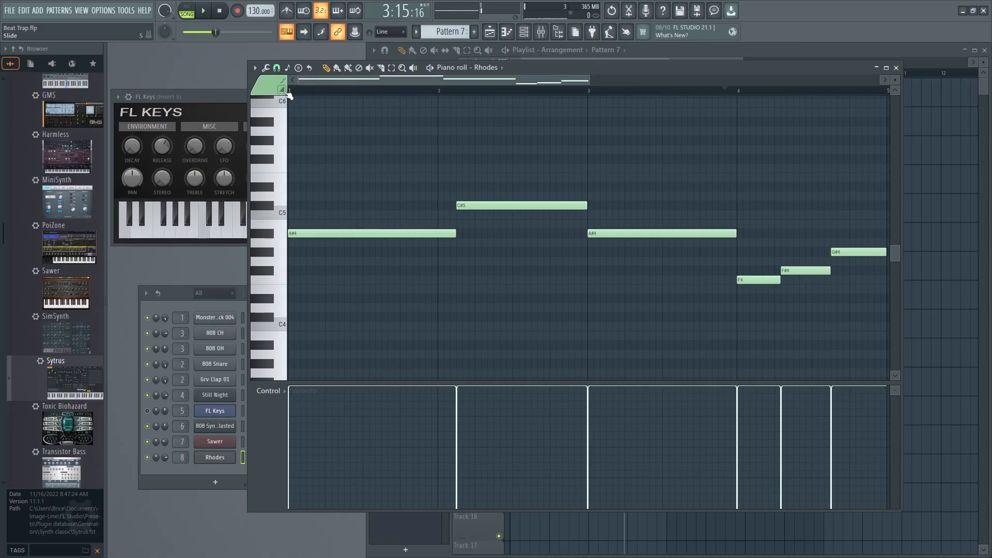
left_click(296, 93)
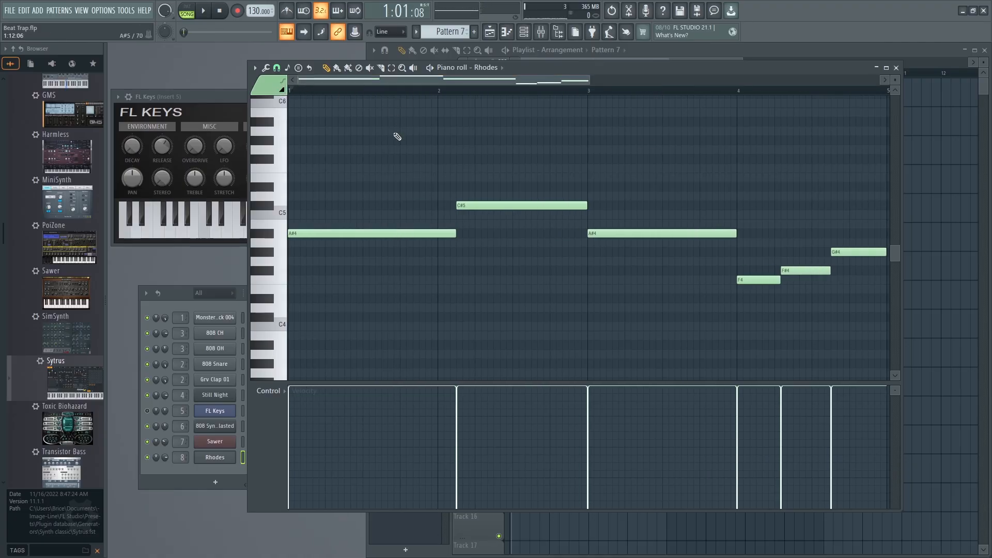
left_click(288, 298)
left_click(322, 299)
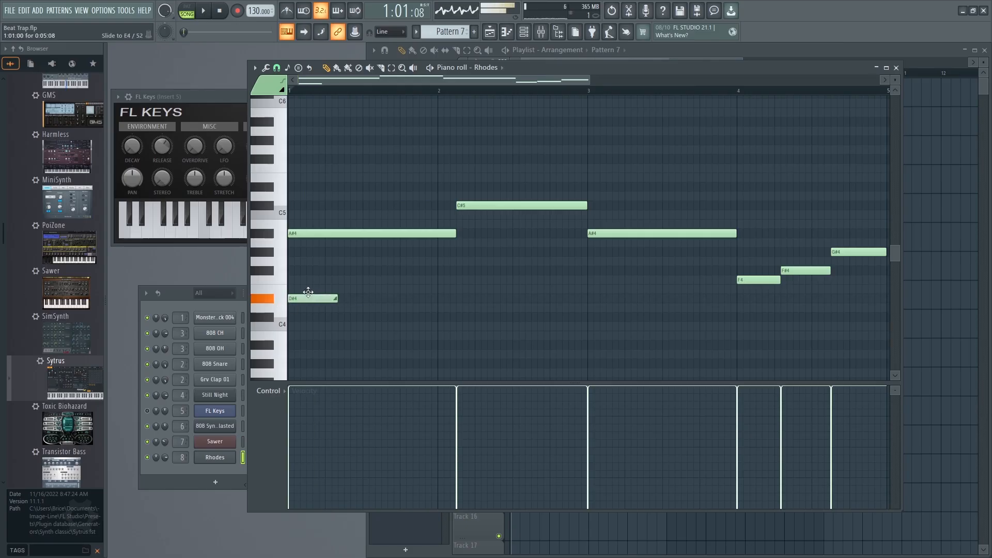
left_click_drag(319, 300, 329, 270)
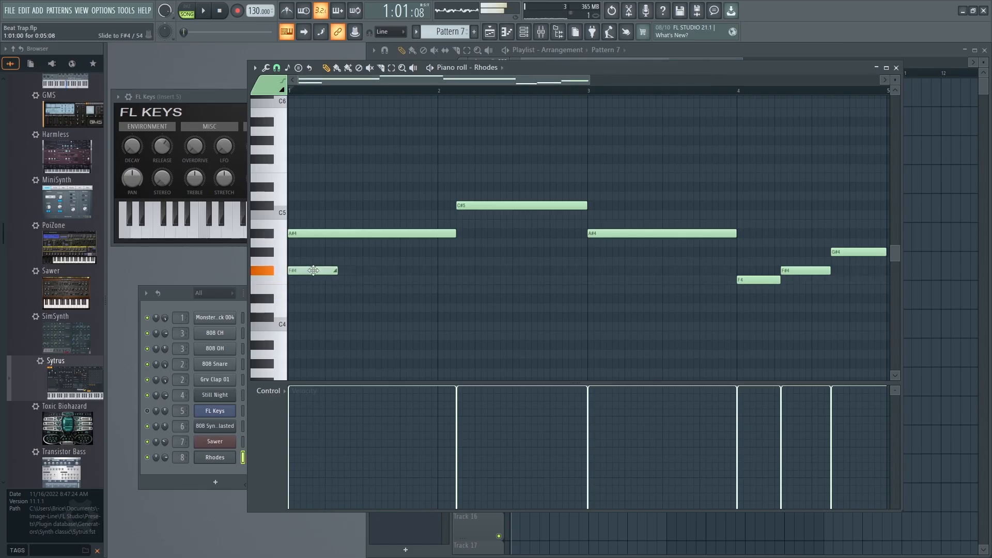
right_click(329, 271)
left_click(299, 261)
right_click(312, 258)
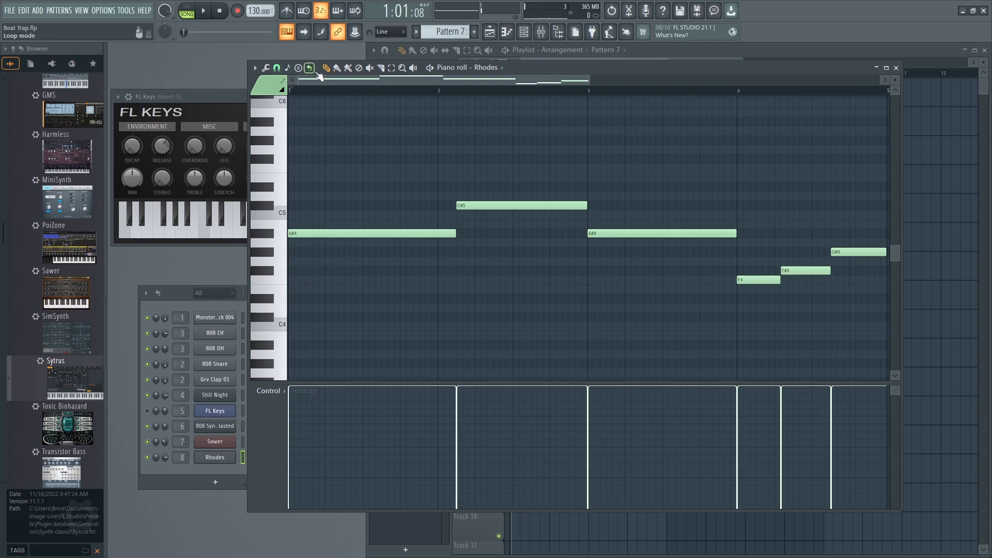
Try notes under the first A#4, then keep an F#4 starting at bar 1 with the same length and play it back.
left_click(332, 243)
right_click(340, 241)
left_click(333, 224)
right_click(333, 226)
left_click(309, 280)
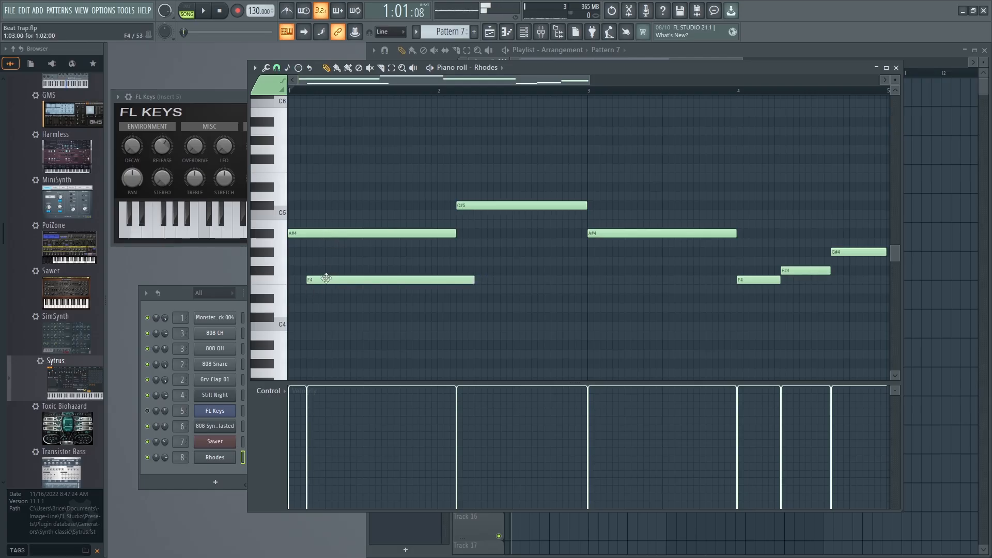
left_click_drag(332, 281, 307, 272)
key("space")
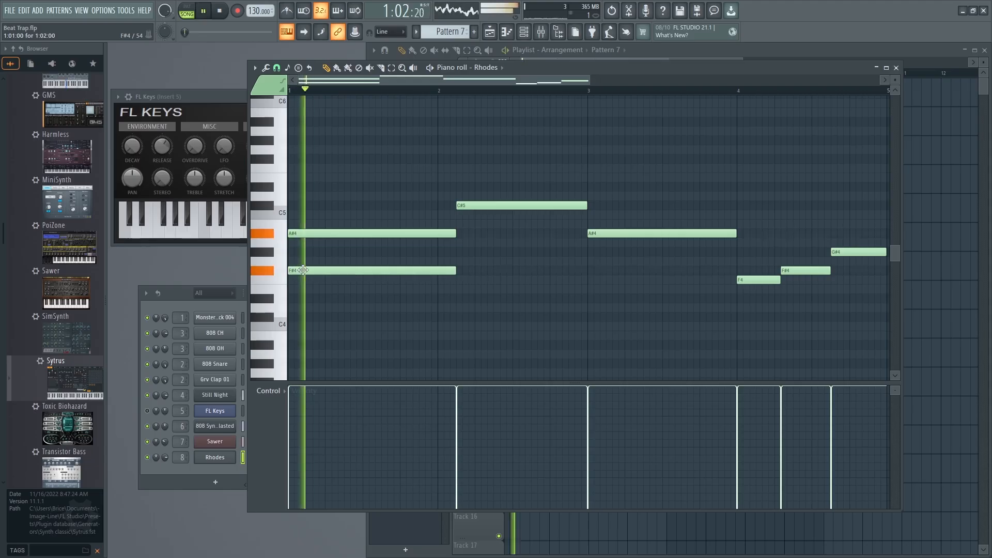
Add an F4 note beneath the C#5 in bar 2 and shorten it to end at bar 3.
left_click(467, 282)
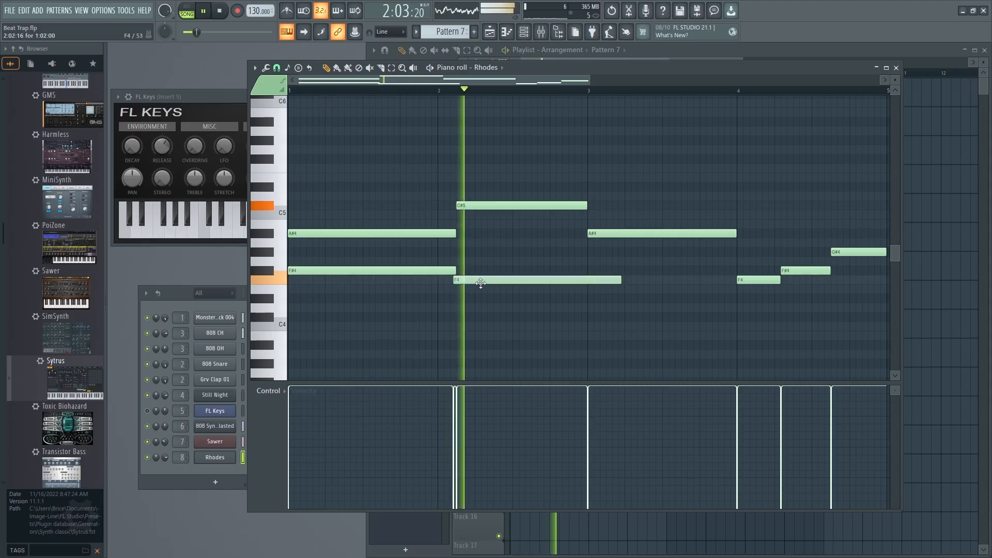
key("space")
left_click_drag(623, 279, 604, 279)
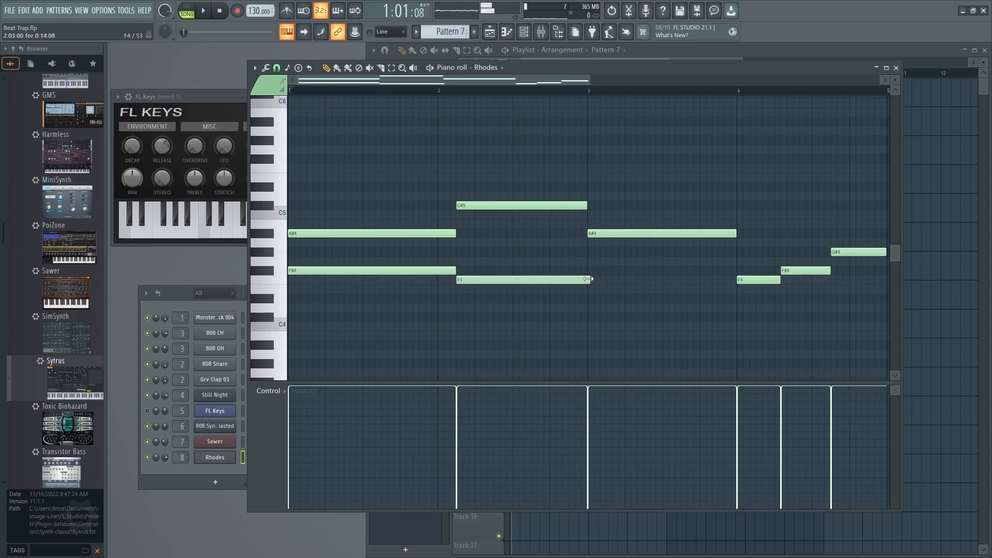
Add a D#4 note beneath the A#4 in bar 3 and lengthen it to end at bar 4, checking with playback.
left_click(589, 271)
key("space")
left_click_drag(588, 272, 610, 299)
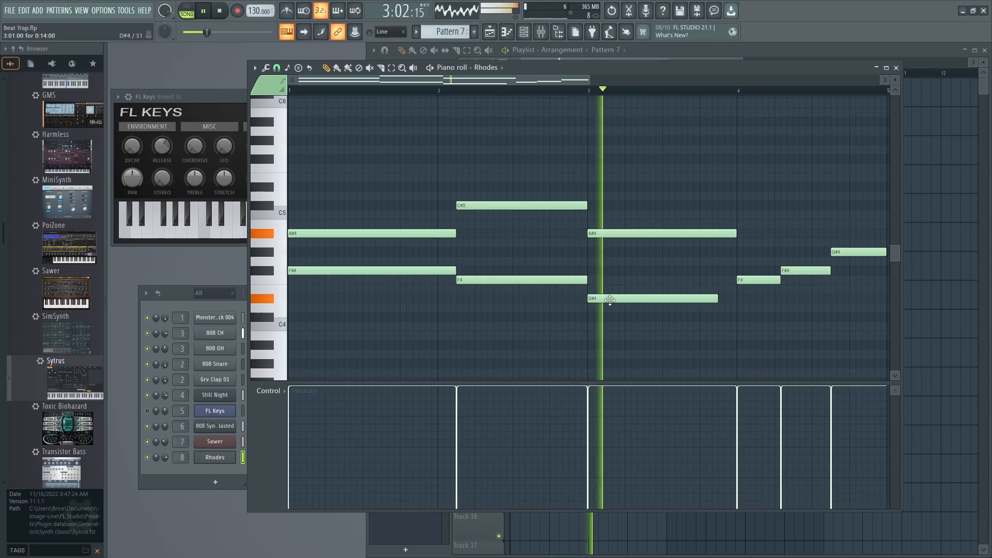
left_click_drag(719, 300, 734, 302)
key("space")
Add a low bar-long note in bar 4, trying it at C#4 and moving it down to A#3 during playback.
left_click_drag(509, 80, 577, 80)
left_click_drag(598, 351, 597, 316)
left_click(181, 291)
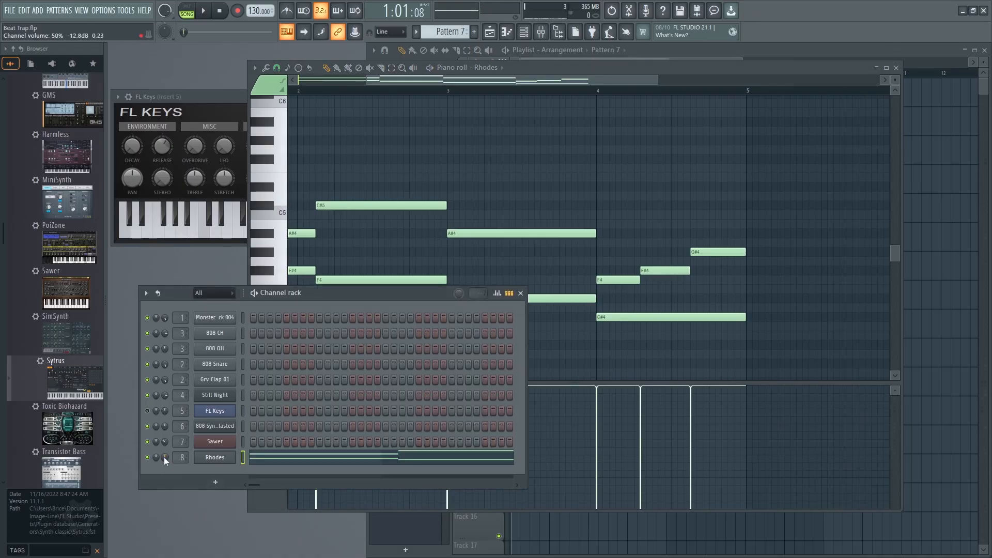
key("space")
left_click_drag(653, 78, 514, 82)
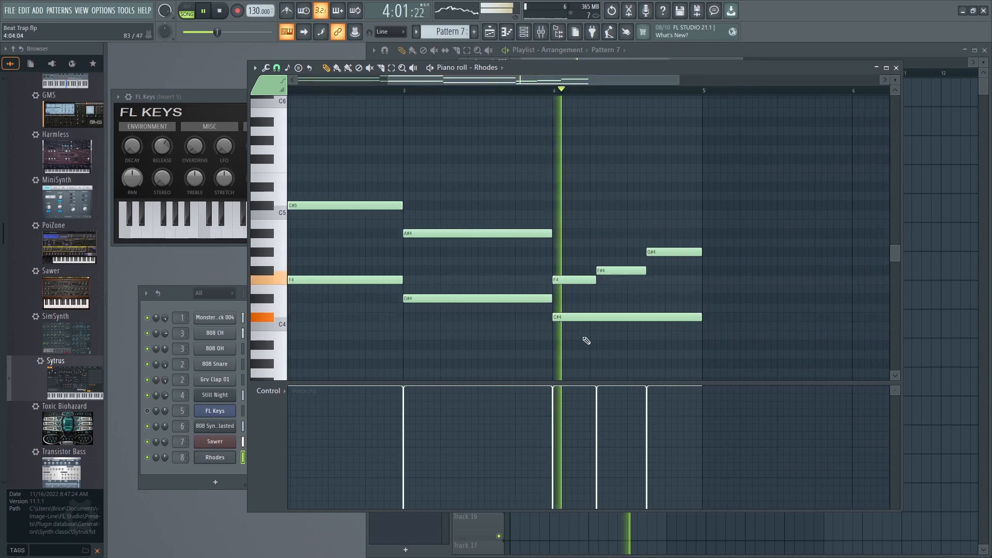
left_click_drag(574, 318, 577, 345)
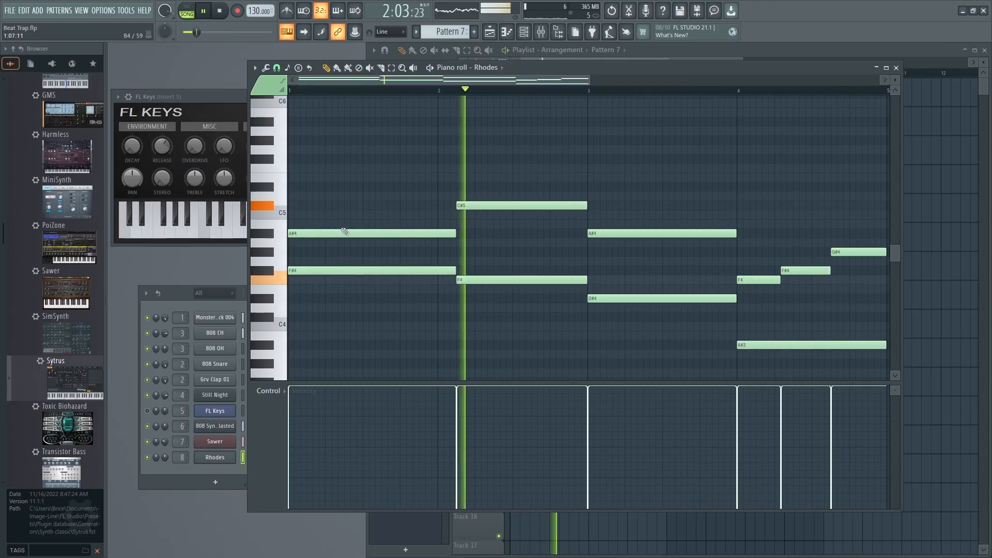
key("space")
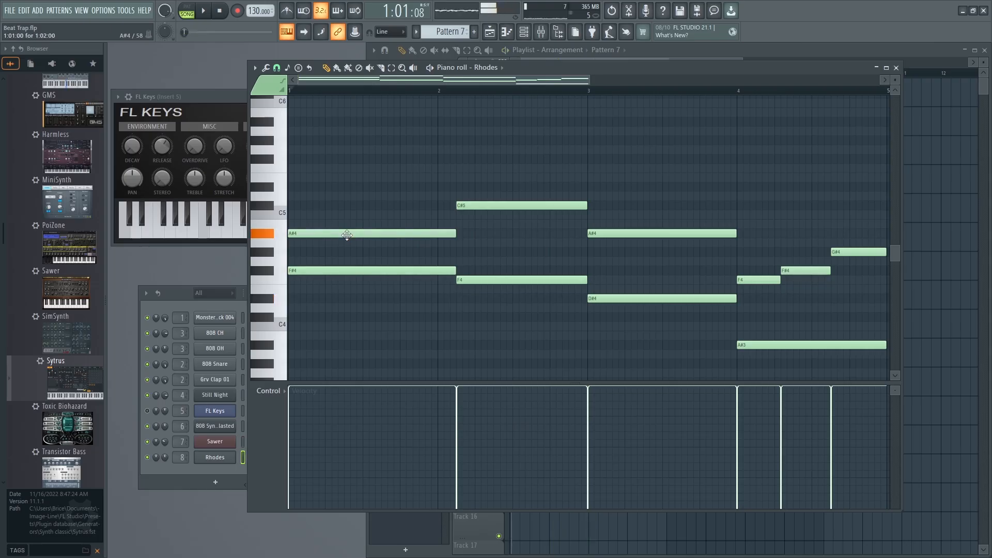
Add a G#4 note between the C#5 and F4 in bar 2 and match its length to theirs.
left_click_drag(329, 253, 472, 250)
key("space")
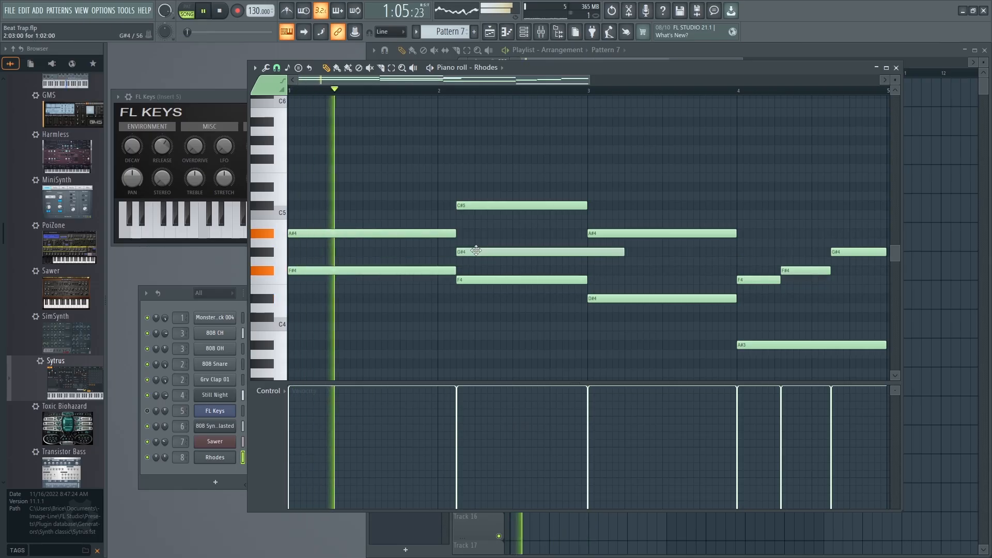
left_click_drag(612, 252, 586, 252)
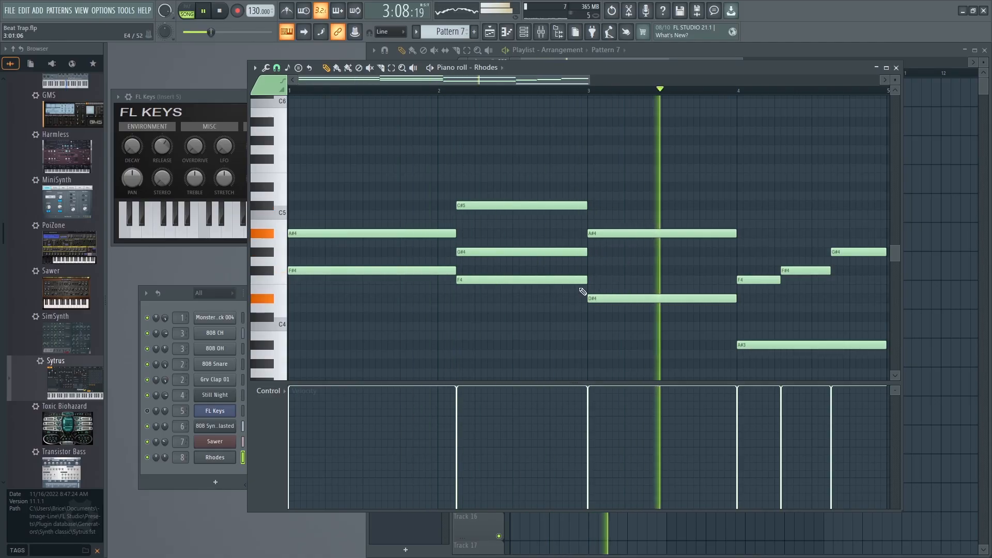
key("space")
Add an F#4 to the bar 3 chord and a D#4 to the opening chord, checking both with playback.
left_click_drag(601, 235, 600, 270)
key("space")
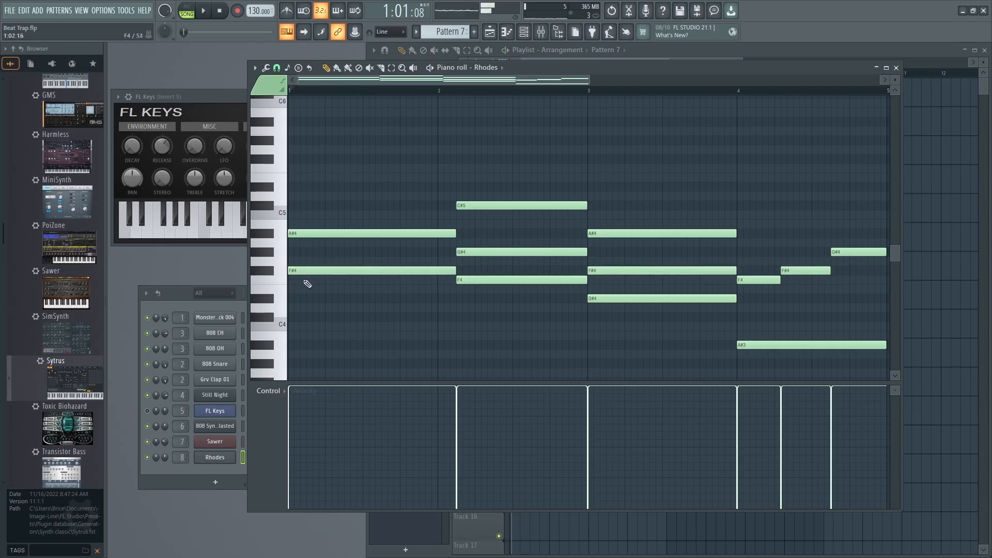
left_click(300, 298)
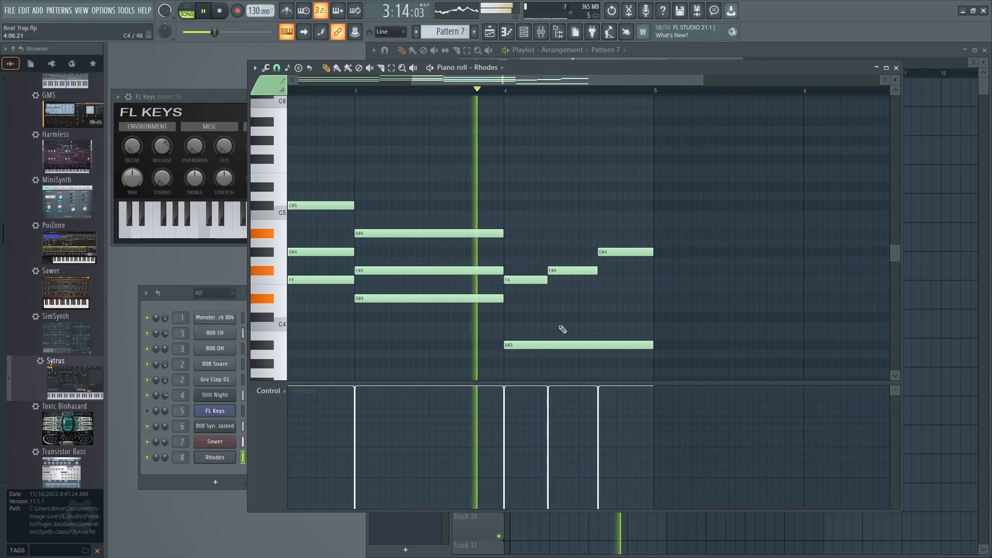
key("space")
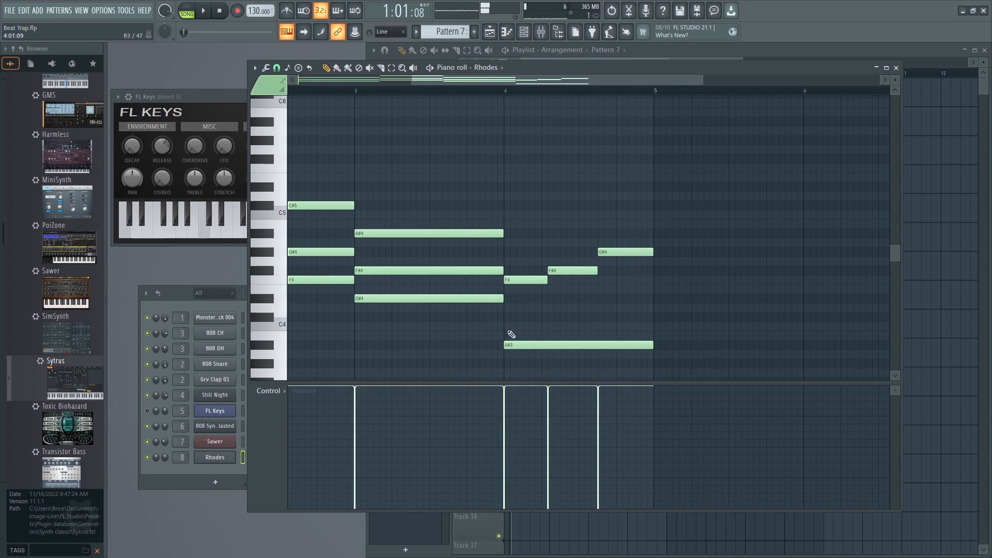
Add a bar-long D#4 above the A#3 in bar 4, lower it to C#4 and audition the chord.
mouse_move(506, 308)
left_mouse_down()
mouse_move(506, 260)
mouse_move(511, 318)
mouse_move(509, 299)
left_mouse_up()
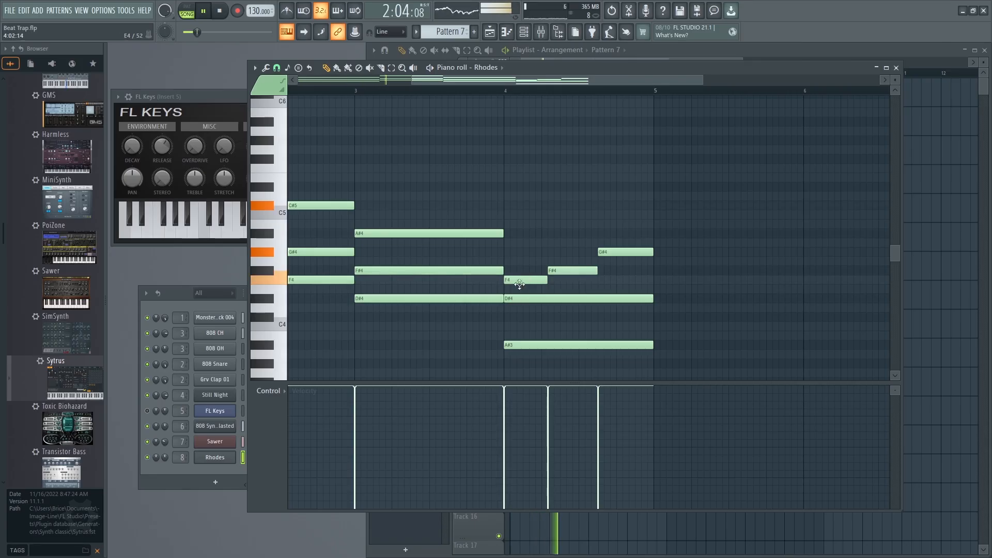
left_click_drag(492, 80, 433, 81)
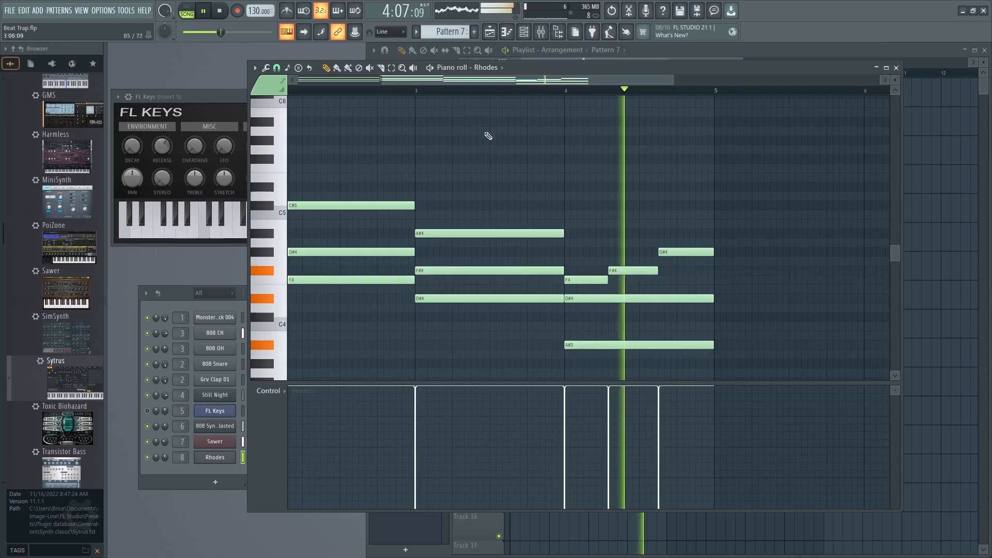
key("space")
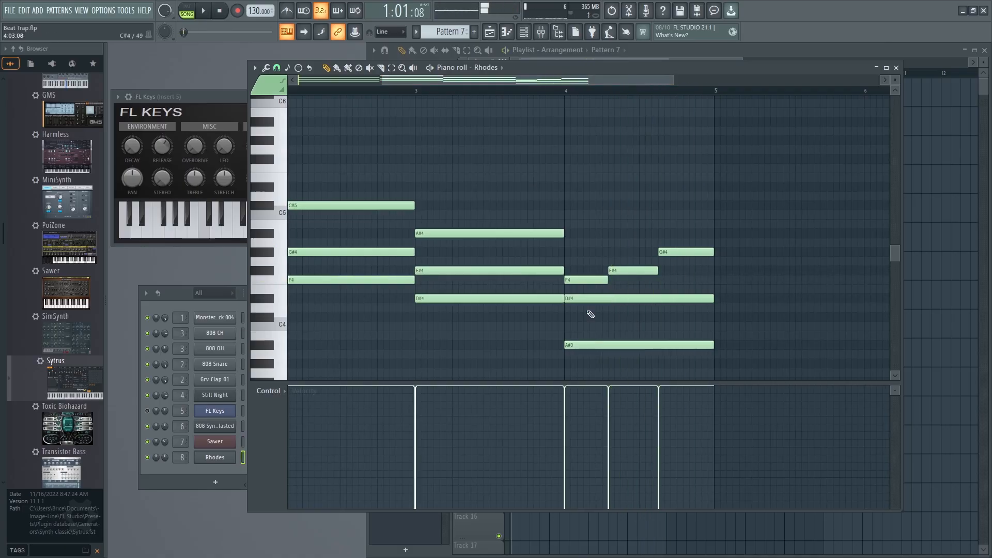
left_click_drag(584, 301, 587, 324)
left_click(586, 324)
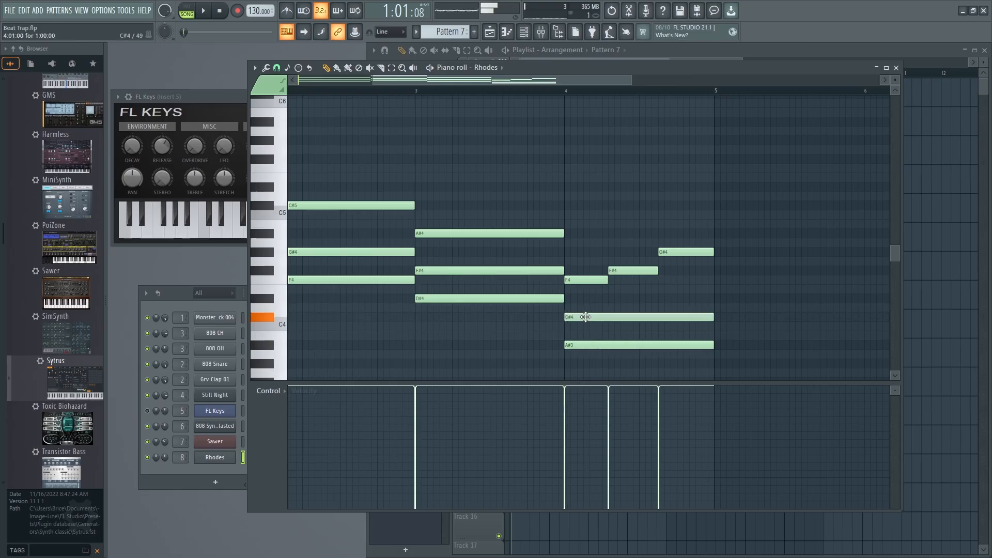
left_click(557, 91)
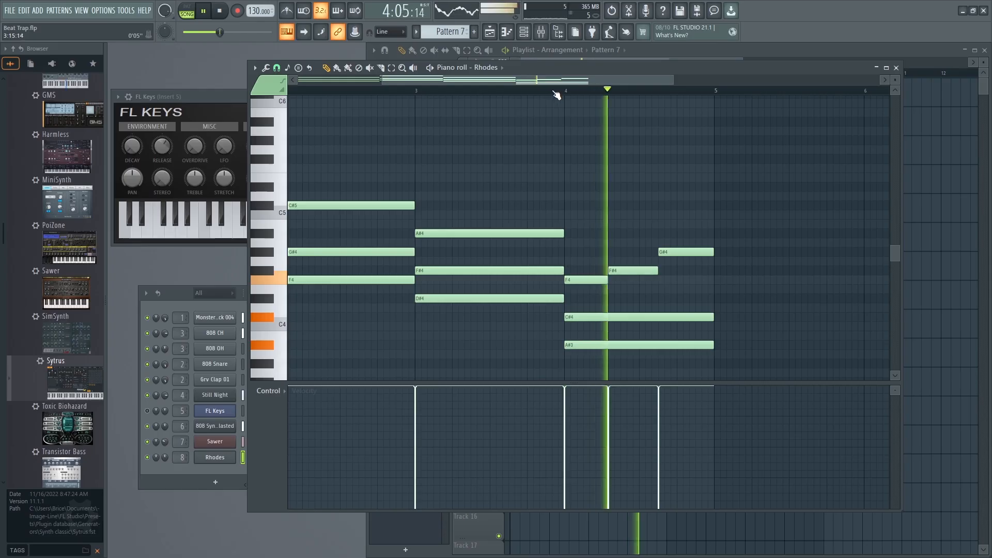
key("space")
Add bar-long B3 and A#4 notes starting together at bar 5.
left_click_drag(674, 79, 729, 78)
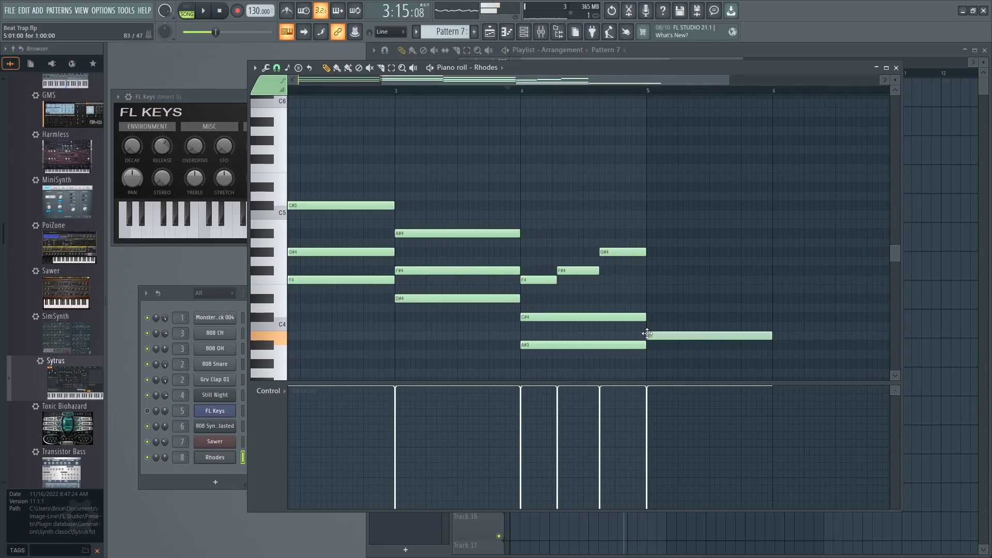
left_click_drag(654, 291, 648, 235)
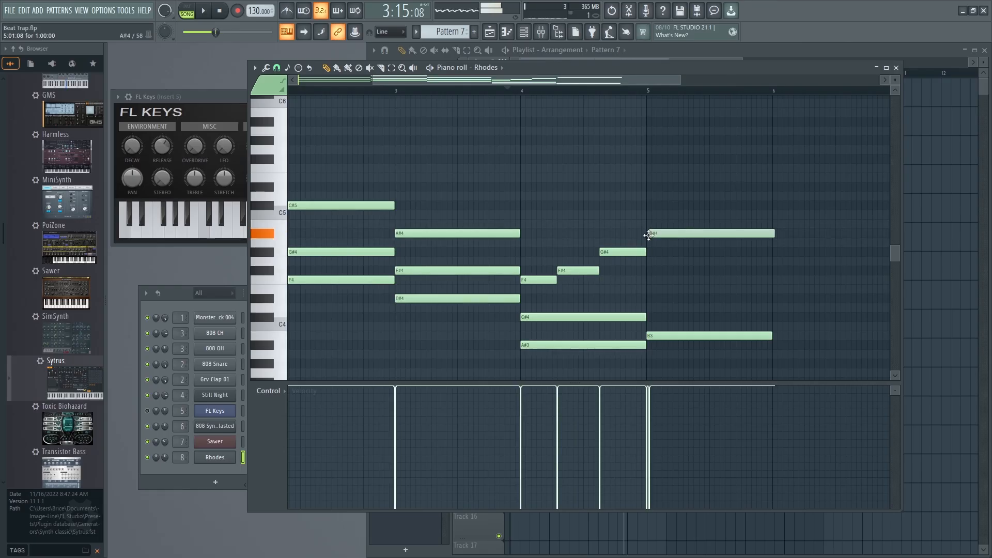
left_click_drag(487, 80, 408, 82)
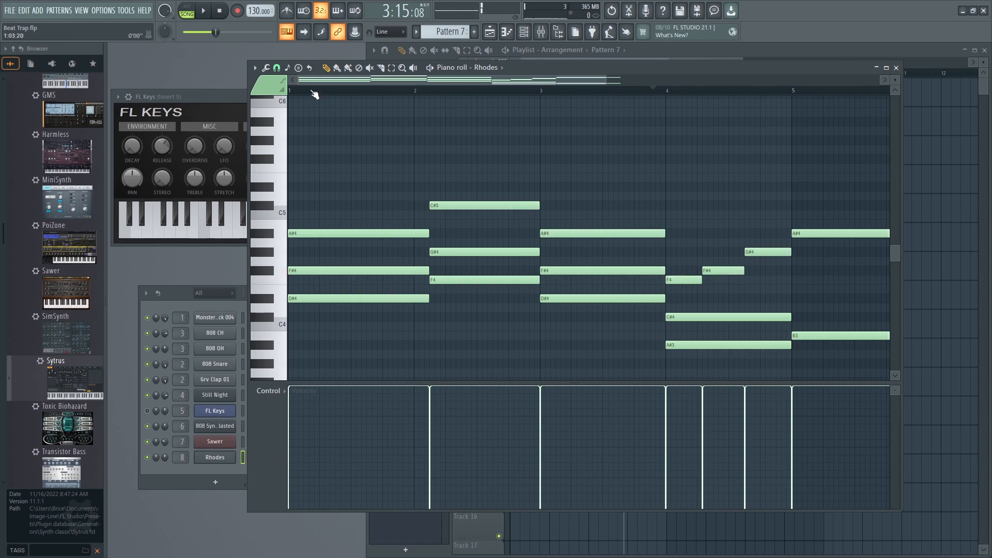
Add a bar-long C#5 note at the start of bar 6 and play the transition from bar 5.
left_click_drag(432, 83, 573, 258)
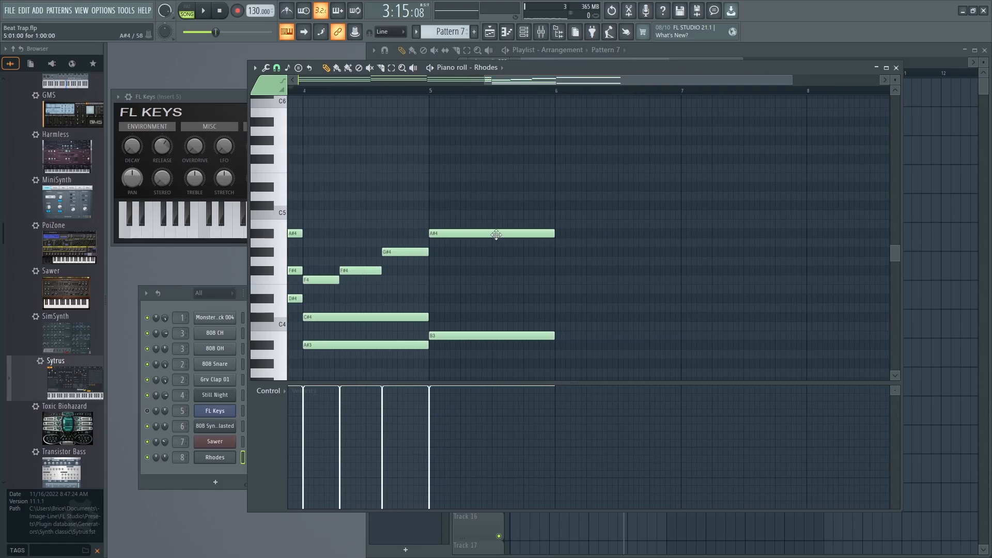
key("space")
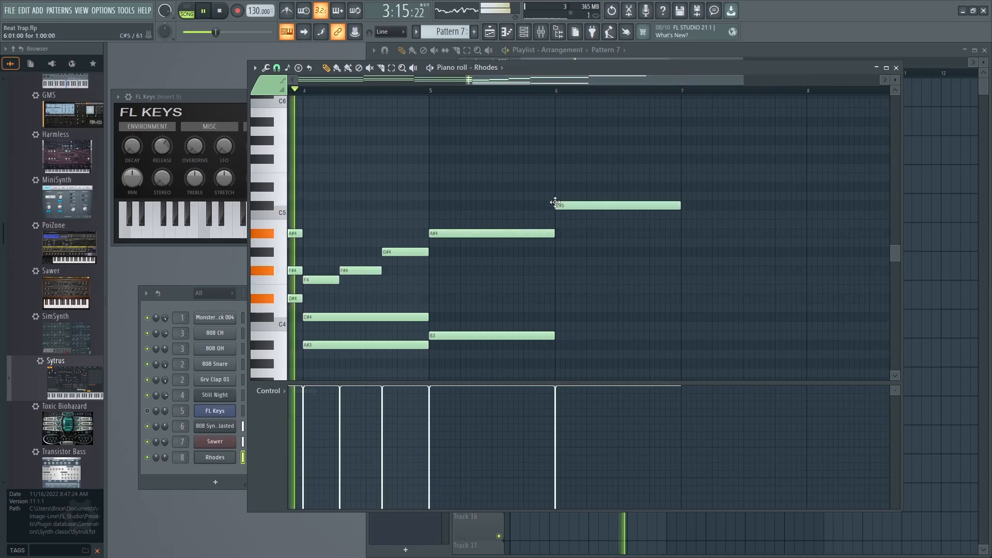
left_click_drag(466, 80, 560, 81)
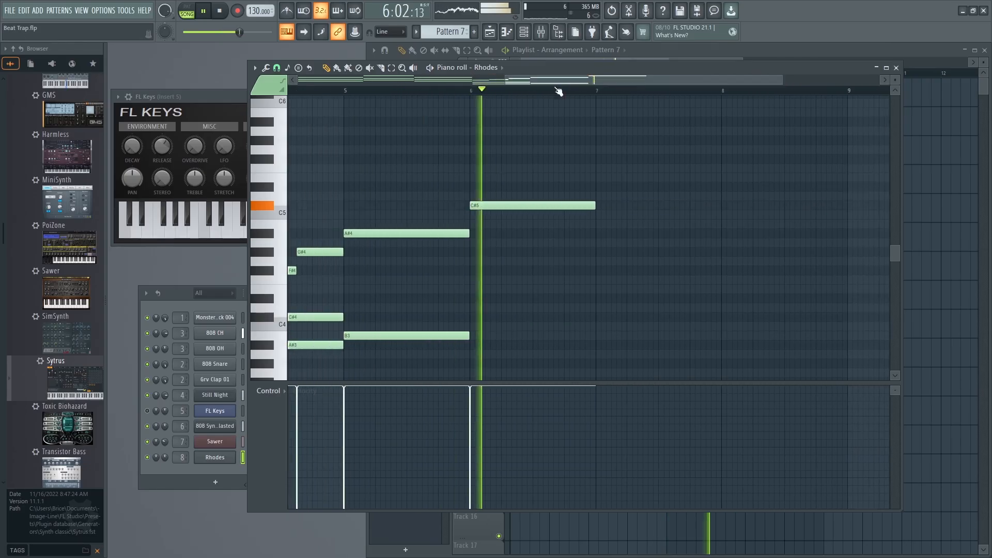
key("space")
Shift the C#5 note's start to 6:03:00 and shorten its end to bar 7, playing from bar 5.
left_click(340, 99)
key("space")
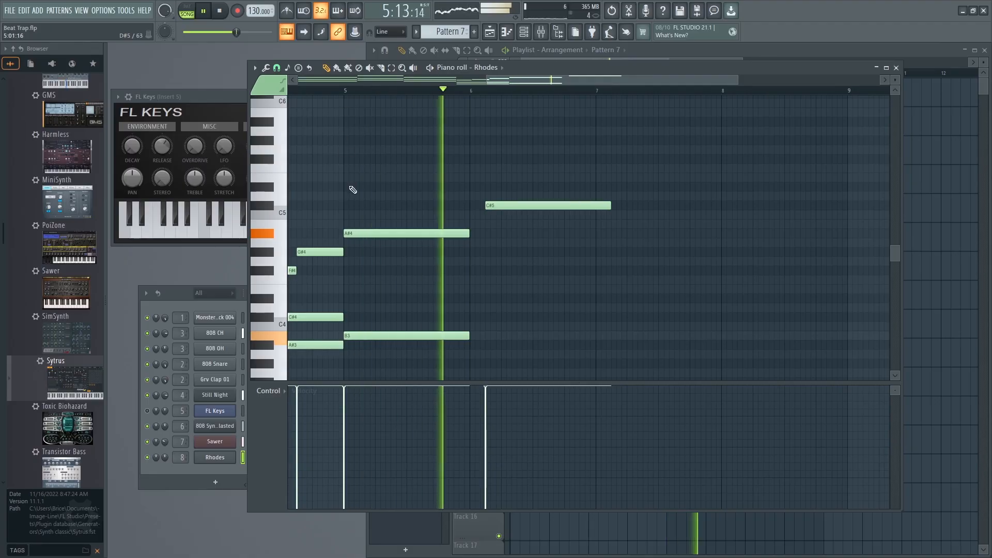
left_click_drag(609, 204, 595, 205)
key("space")
Add an A#4 note at bar 7, extend it to the end of the bar and play it back.
left_click(597, 234)
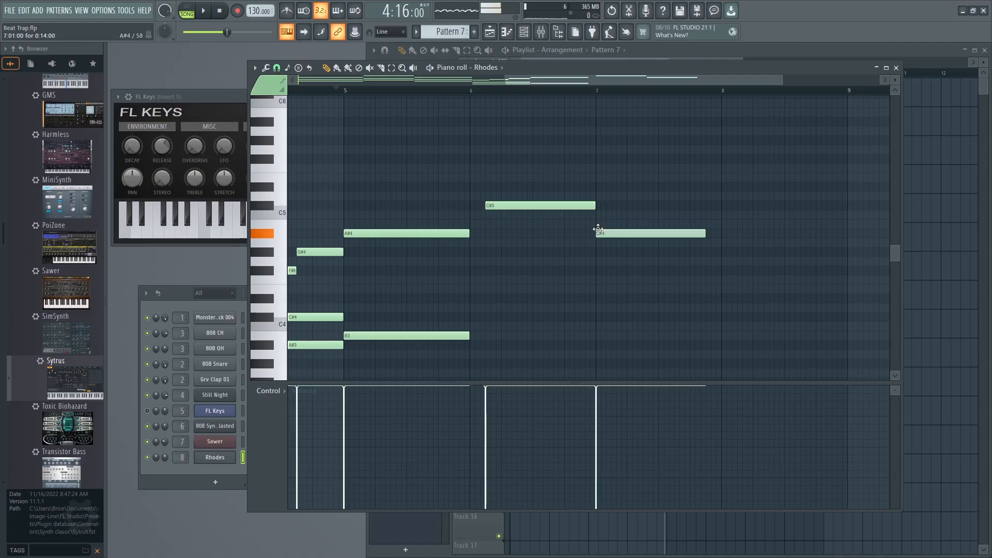
key("space")
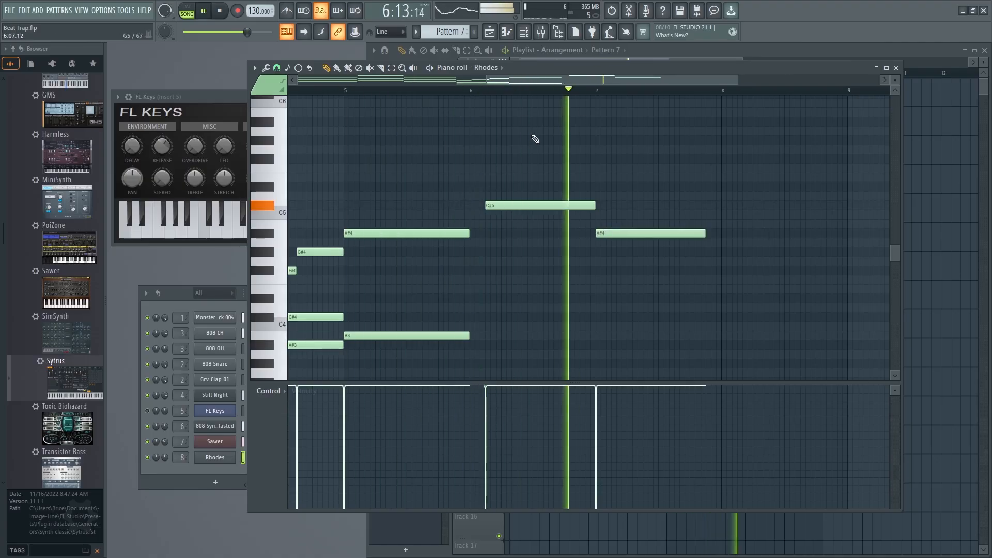
left_click_drag(502, 81, 585, 82)
key("space")
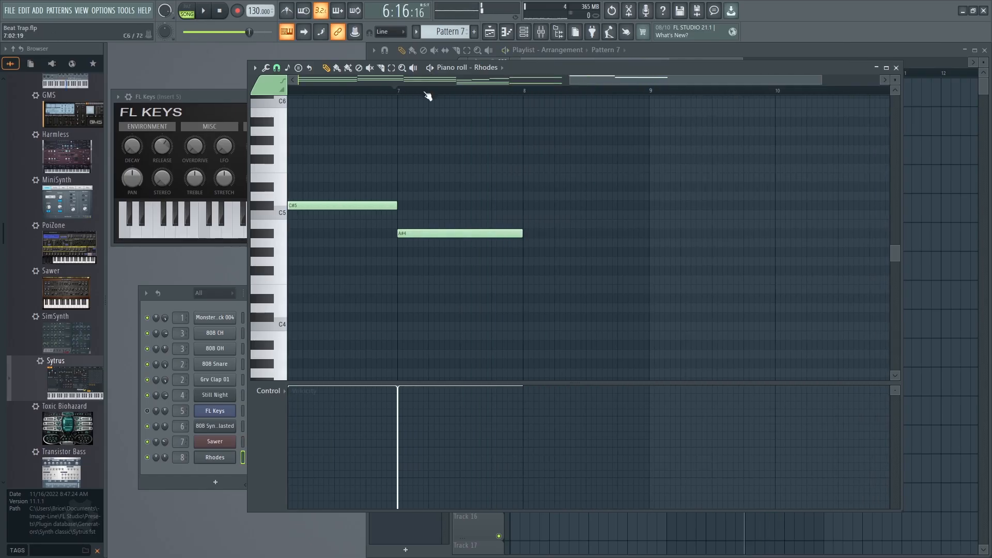
key("space")
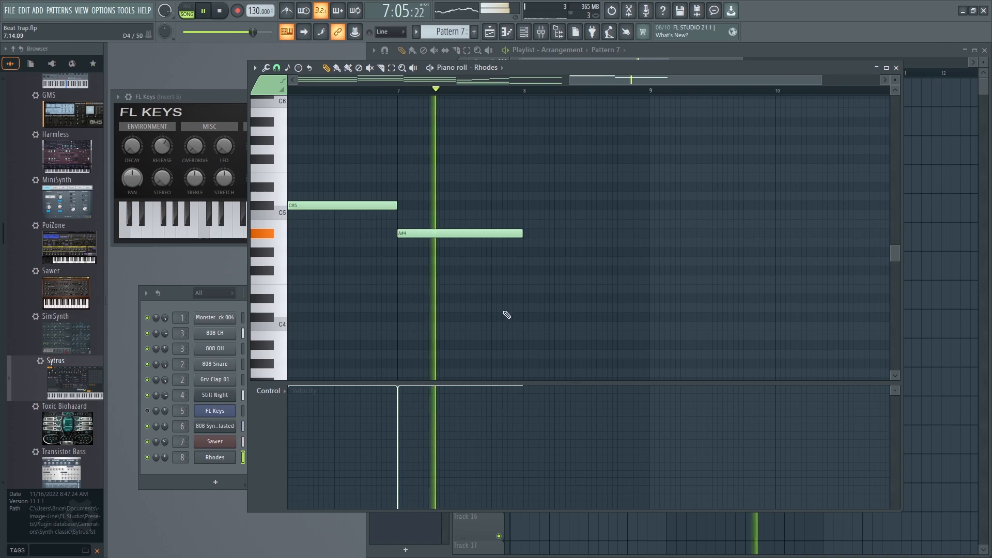
Fill bar 8 with two short F4 notes, a longer third F4 and a short F#4 following it.
left_click_drag(525, 256, 525, 280)
left_click_drag(643, 282, 554, 282)
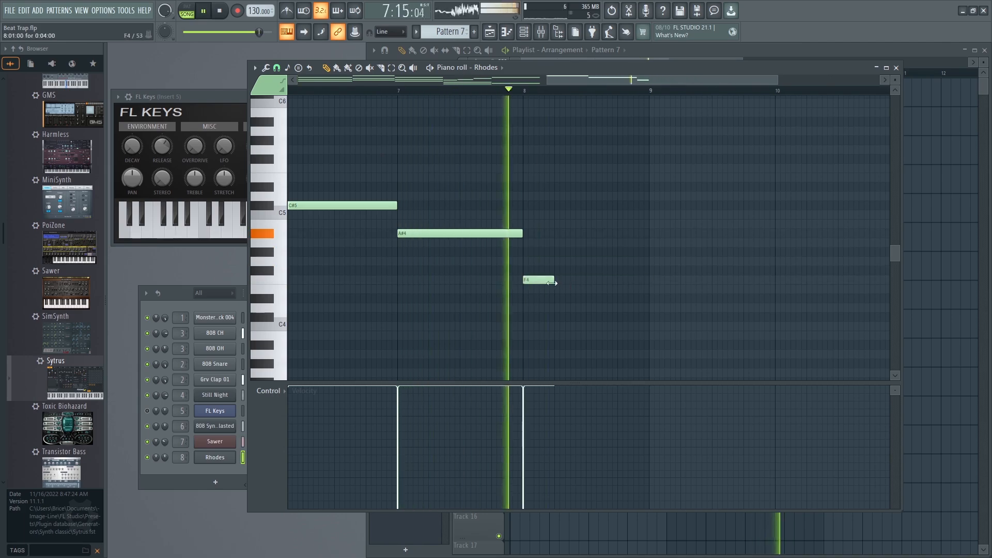
left_click(634, 271)
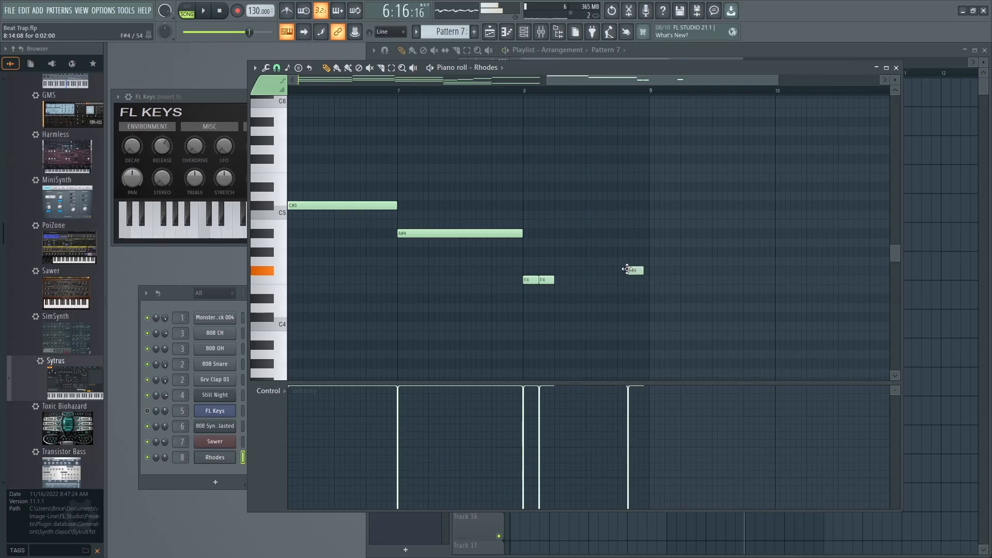
left_click(557, 280)
left_click(574, 279)
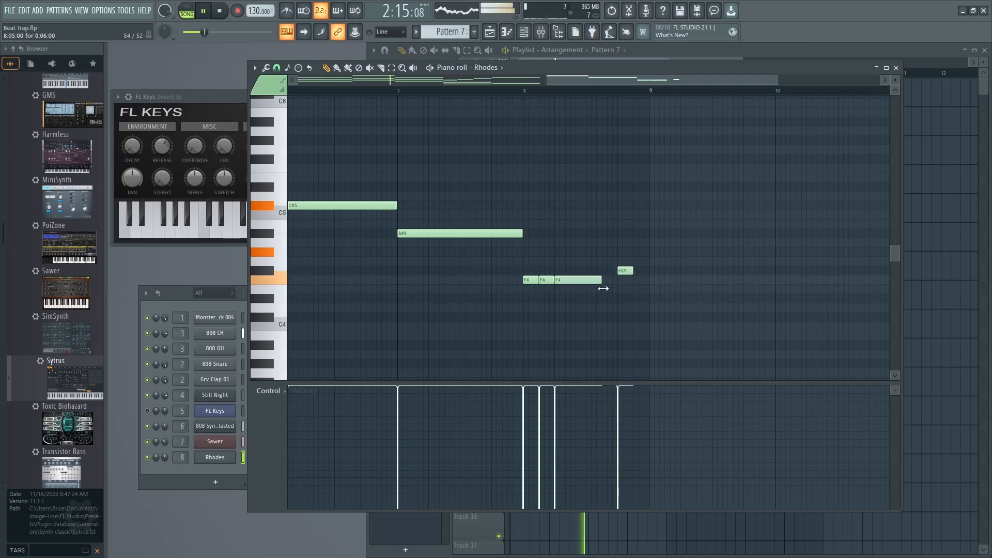
Add a C#4 note under the C#5 from 6:03:00 to bar 7, and extend bar 5's A#4 to meet it.
left_click_drag(633, 82, 560, 83)
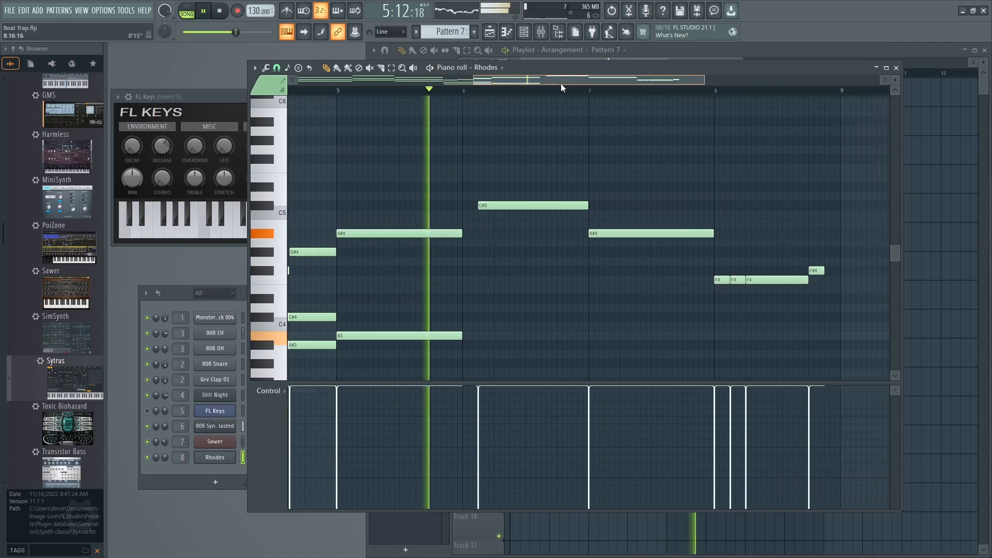
left_click(462, 317)
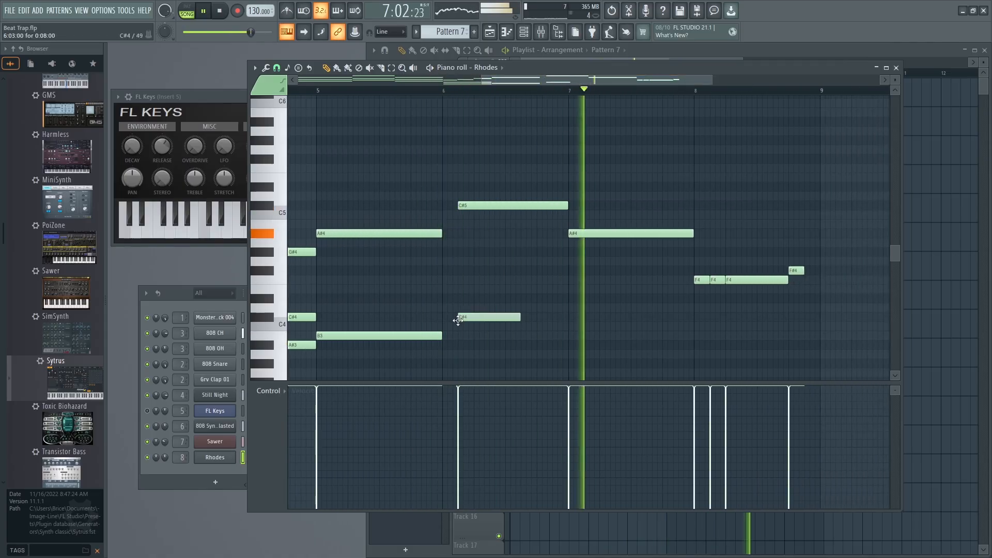
left_click_drag(522, 317, 568, 316)
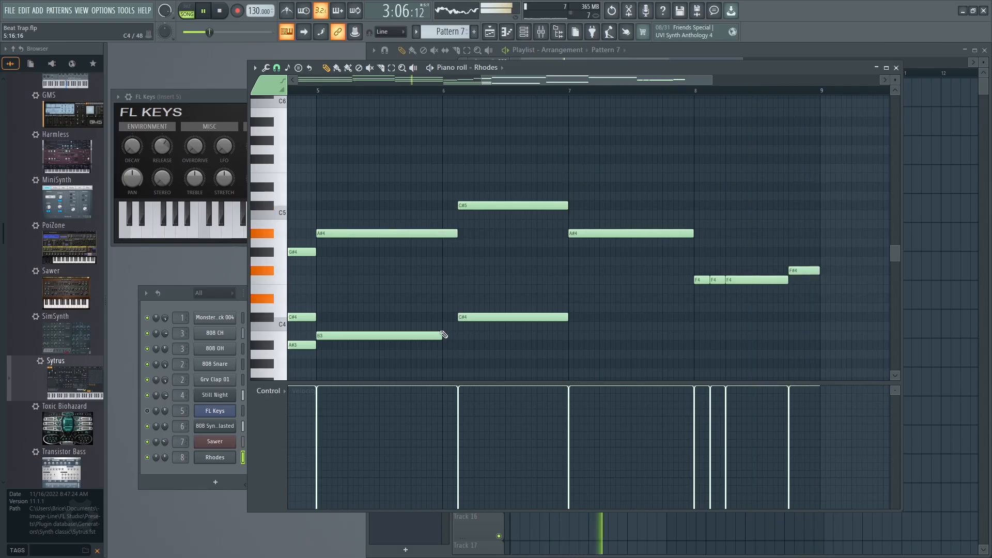
Extend bar 5's B3 to 6:03:00, add a matching D#4 above it and play the chord from bar 5.
left_click_drag(514, 78, 355, 110)
key("space")
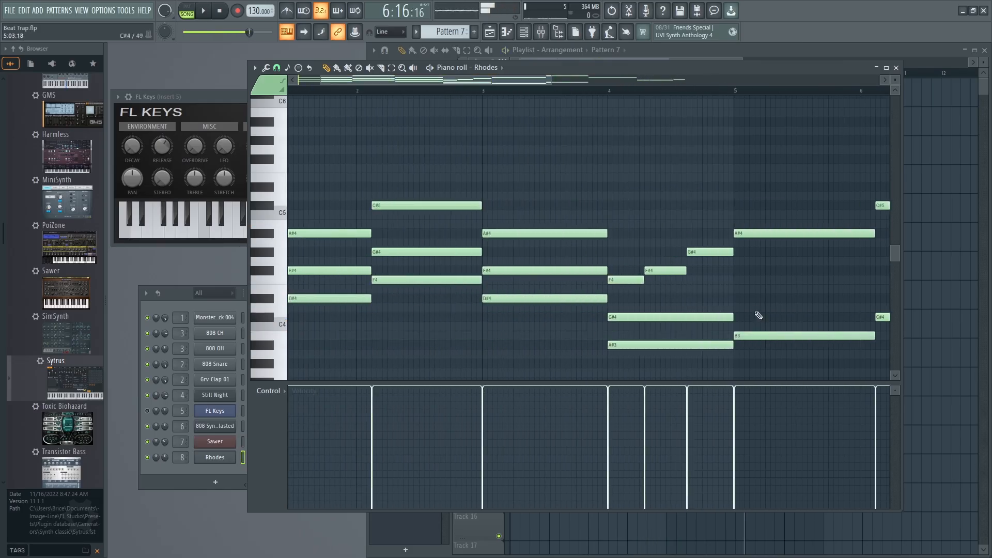
left_click_drag(736, 288, 737, 301)
left_click(728, 90)
key("space")
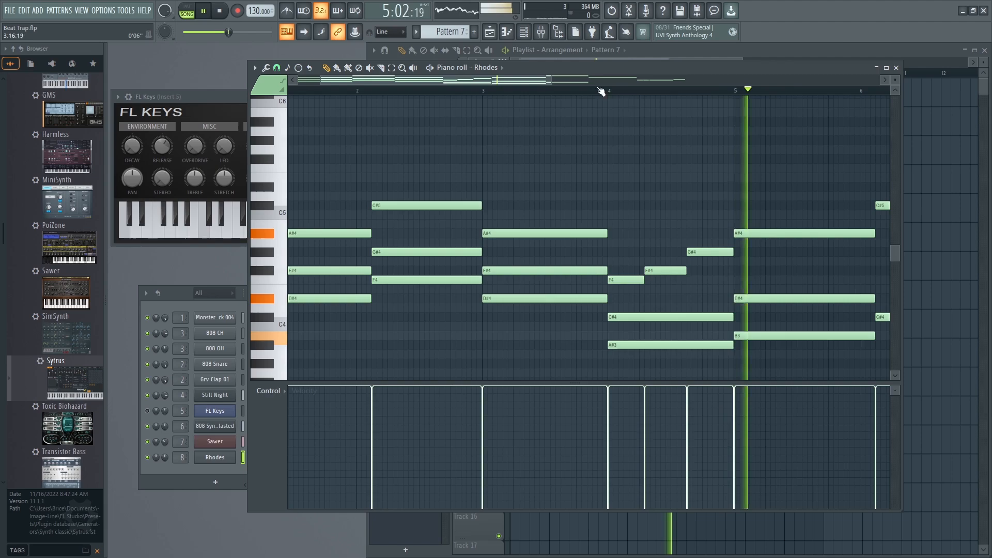
Add an F4 note between the C#4 and C#5 in bar 6, matching their length, and play the chord.
left_click_drag(520, 82, 672, 114)
key("space")
left_click(509, 319)
left_click_drag(493, 275, 483, 292)
key("space")
mouse_move(503, 82)
left_mouse_down()
mouse_move(489, 82)
mouse_move(554, 82)
left_mouse_up()
key("space")
Add F#4 and D#4 notes under bar 7's A#4, extend both to the end of the bar and play the chord.
left_click(484, 264)
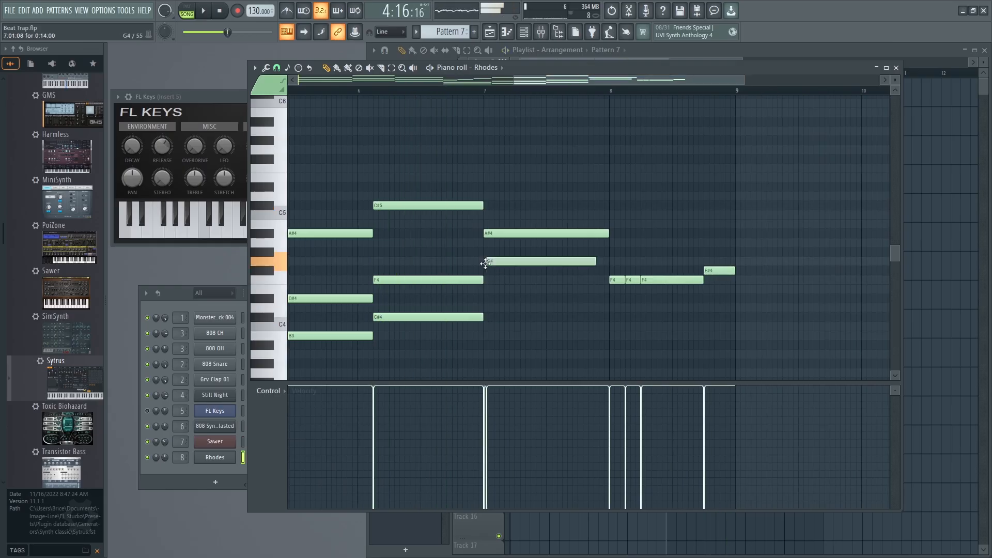
left_click_drag(592, 274, 608, 273)
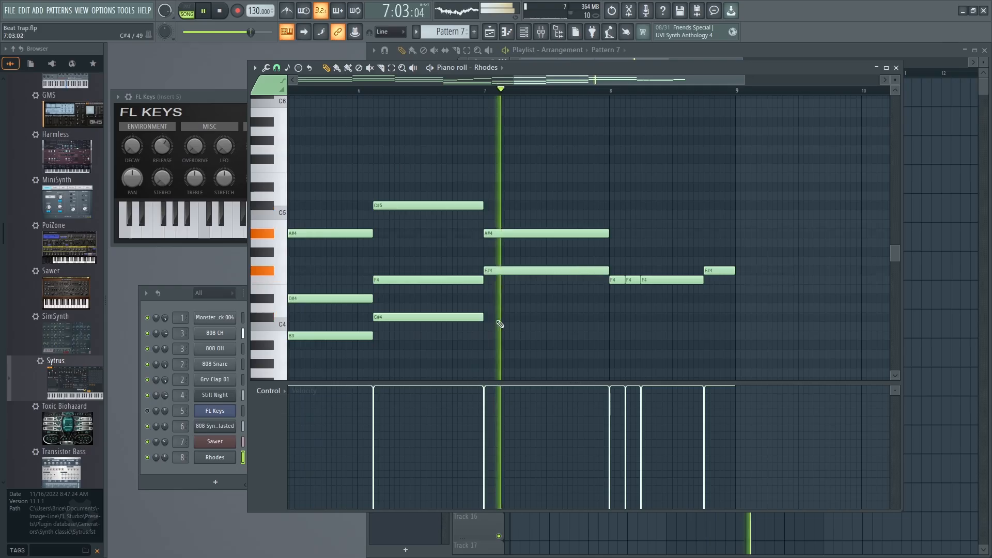
key("space")
left_click_drag(488, 306, 484, 293)
left_click_drag(585, 302, 608, 302)
key("space")
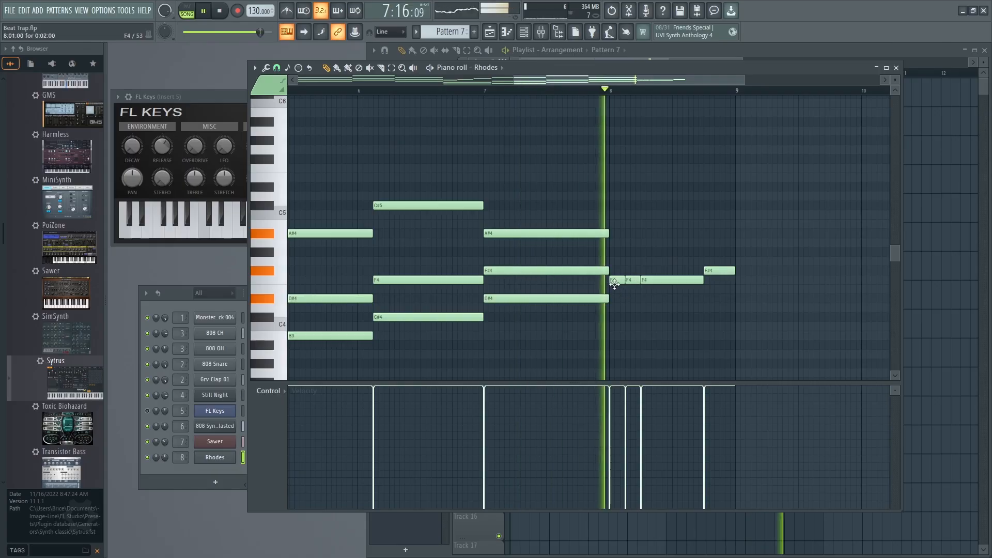
Add three A#4 notes above bar 8's F4 notes, extend the third to match the long F4, and play them.
key("space")
mouse_move(609, 234)
left_mouse_down()
mouse_move(610, 215)
mouse_move(610, 233)
left_mouse_up()
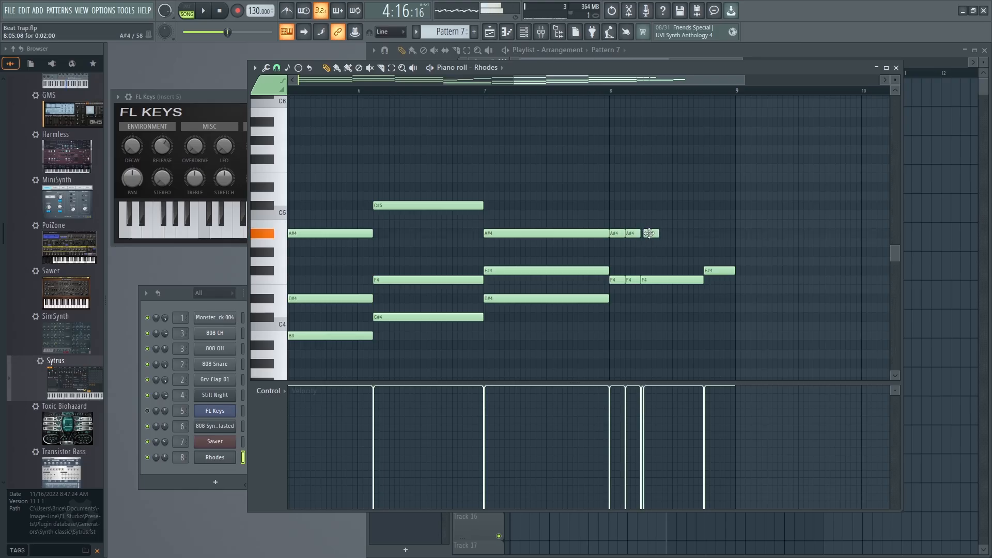
left_click_drag(674, 234, 703, 235)
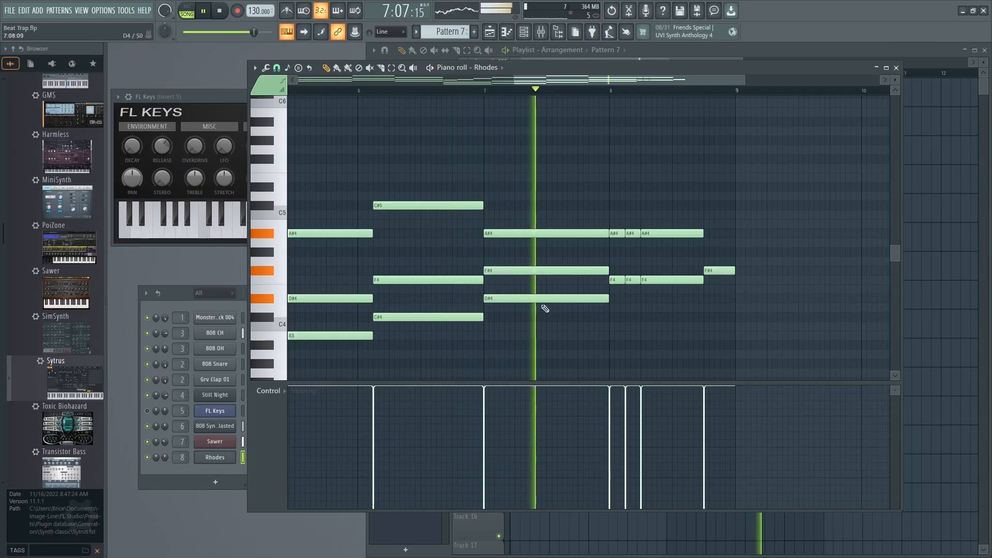
Add matching D#4 notes beneath the three F4 notes and the F#4 in bar 8, and play from the end of bar 7.
key("space")
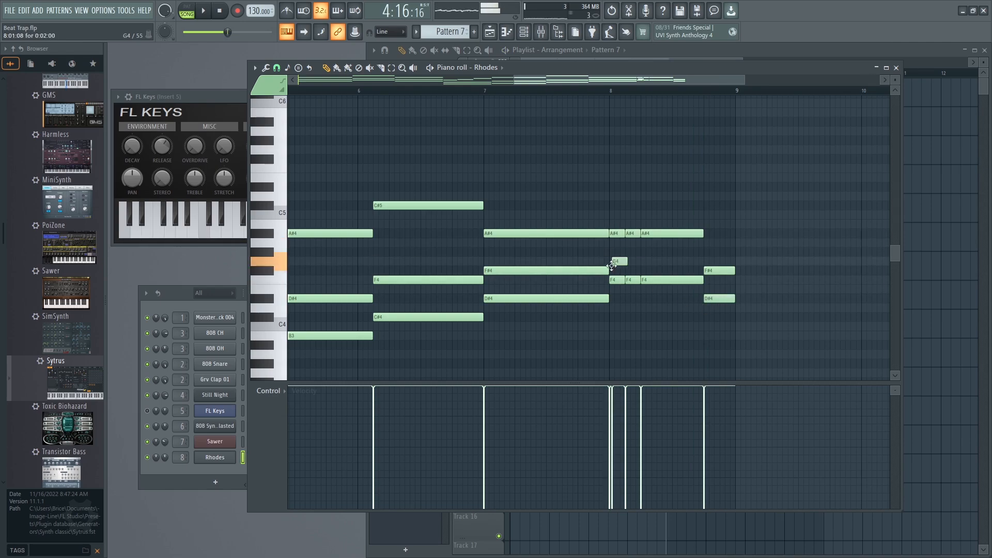
left_click_drag(614, 270, 701, 299)
key("space")
left_click(592, 91)
left_click(649, 299)
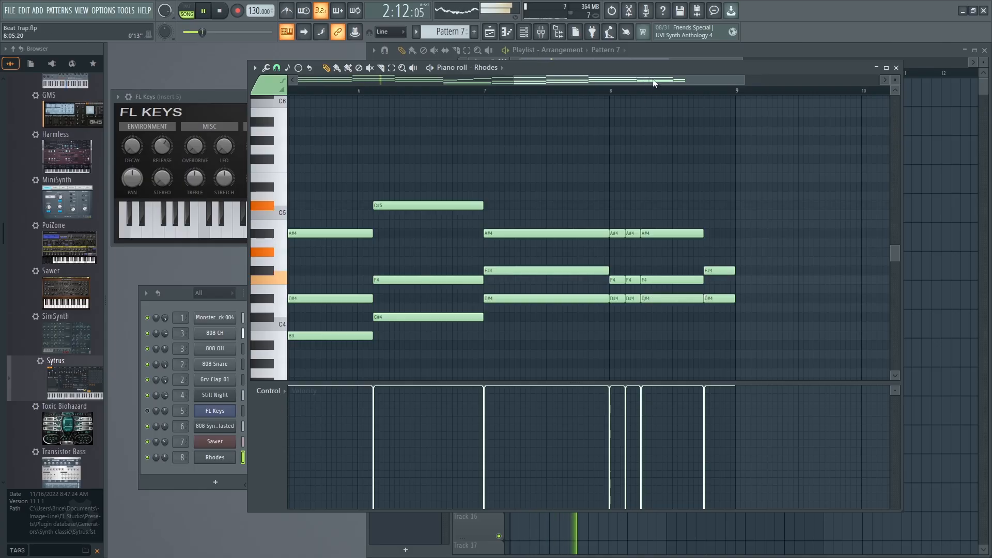
Shorten bar 2's F4 to 2:09:00, add a short F#4 there and play the change from the start.
left_click_drag(653, 82, 377, 83)
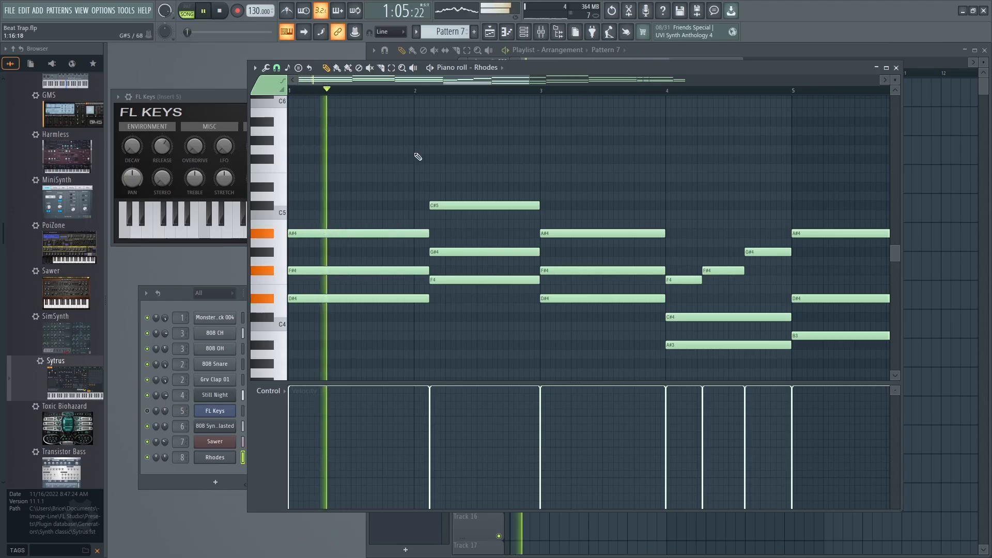
key("space")
left_click_drag(472, 217, 478, 277)
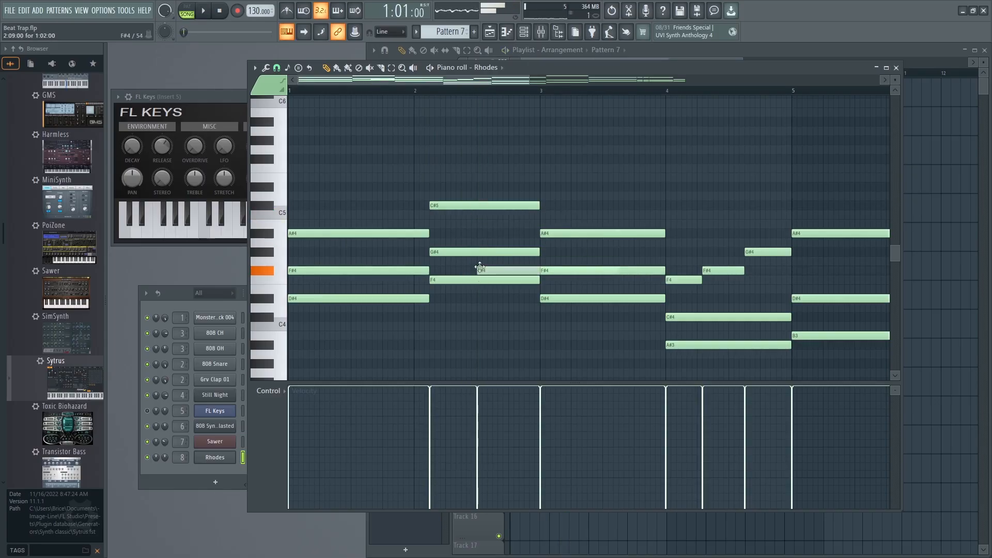
left_click_drag(479, 268, 465, 327)
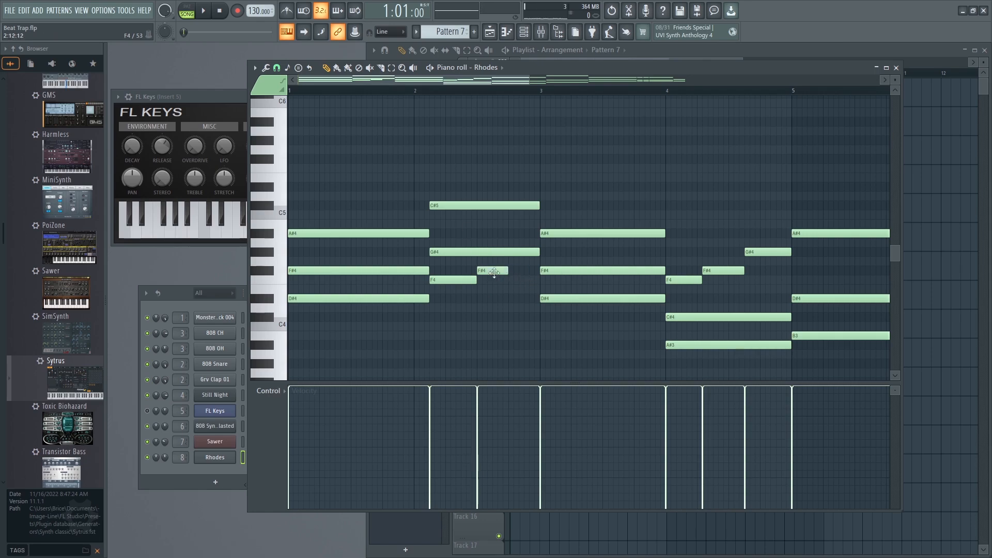
key("space")
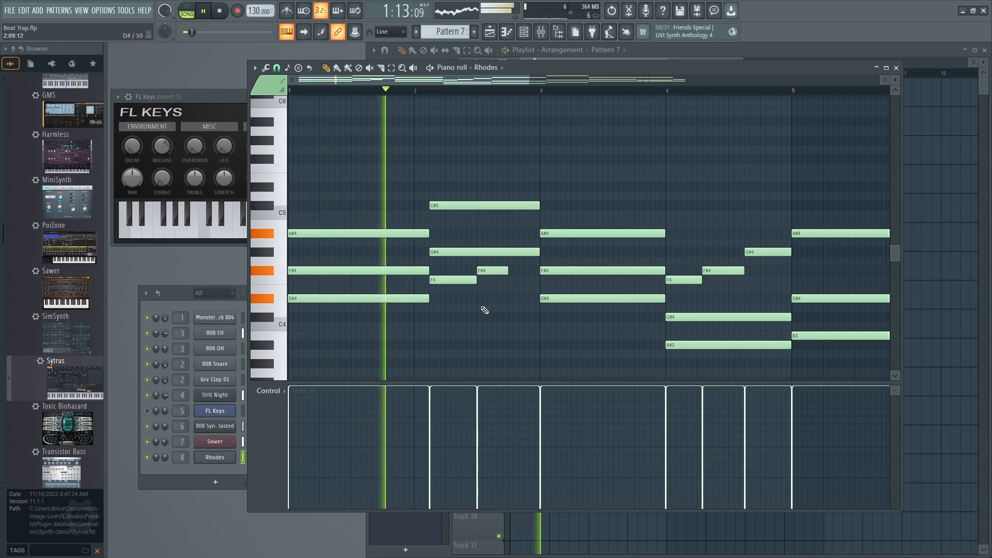
Fill the end of bar 2 with a short F4 at 2:13:00, lower the bar's C#5 to C#4, and play it back.
left_click(512, 279)
key("space")
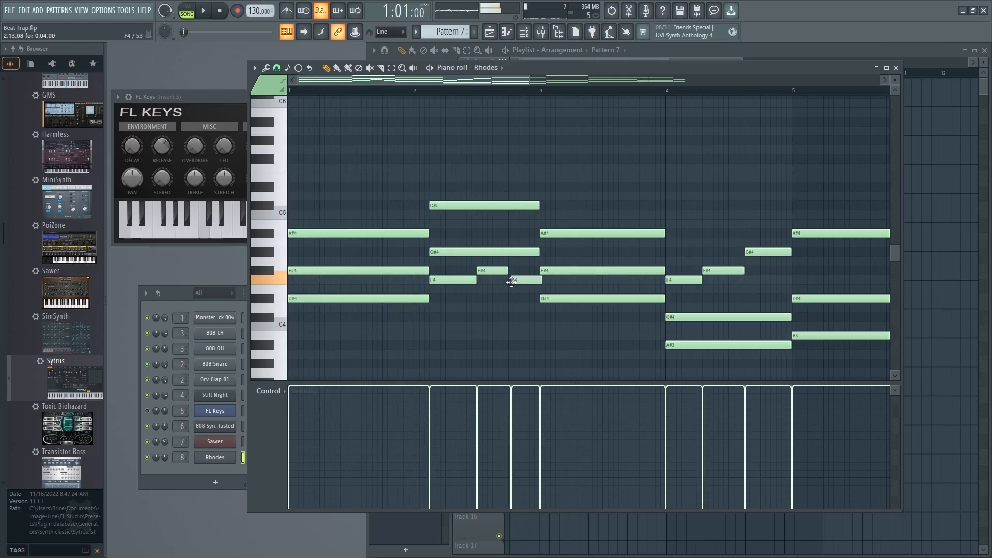
key("space")
key("space")
left_click(456, 205)
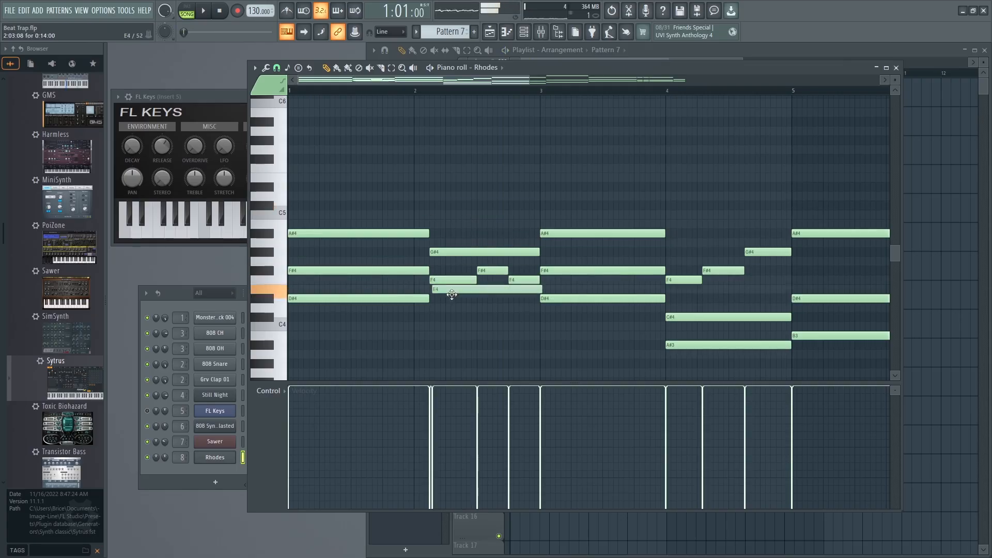
key("space")
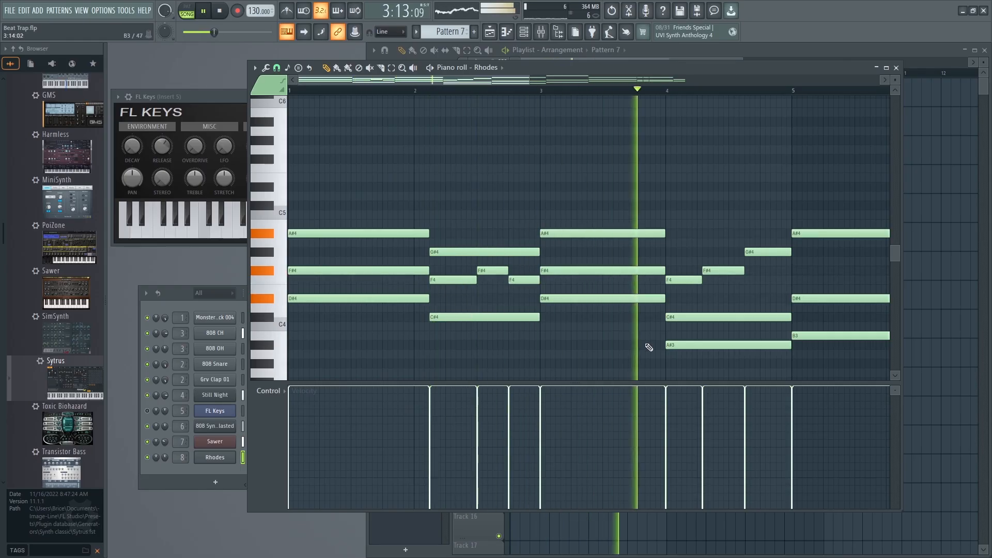
Move the start of bar 4's F#4 slightly later, extend the preceding F4 to meet it, and play the bar.
key("space")
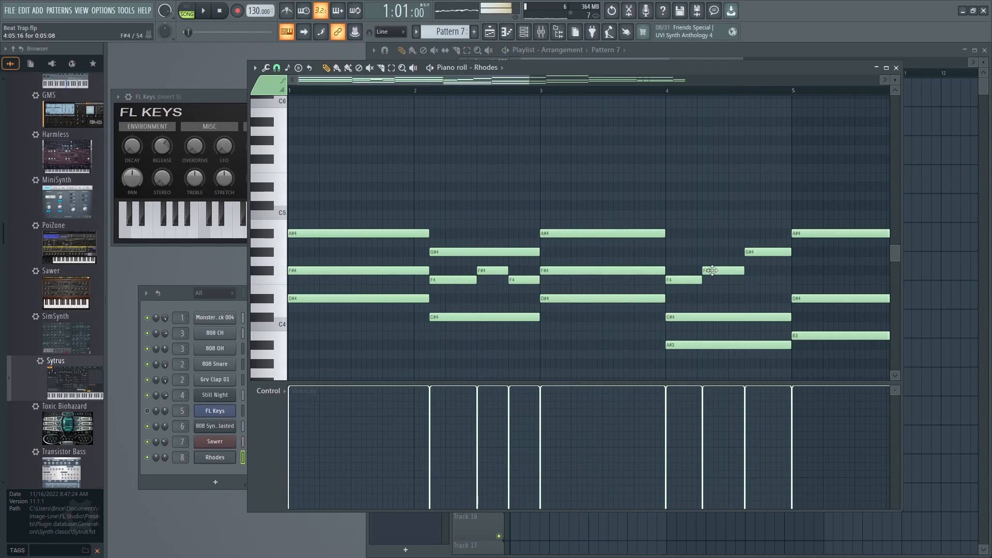
key("space")
left_click_drag(748, 272, 706, 281)
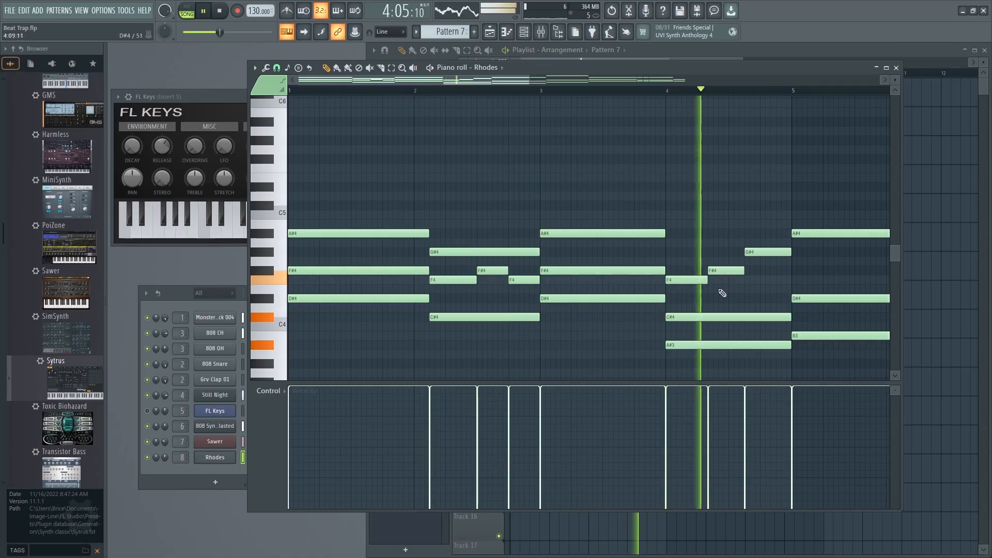
Shorten bar 6's F4 to 6:09:00, follow it with a short F#4 and an F4 at 6:13:00, and play through bar 8.
left_click_drag(447, 81, 556, 84)
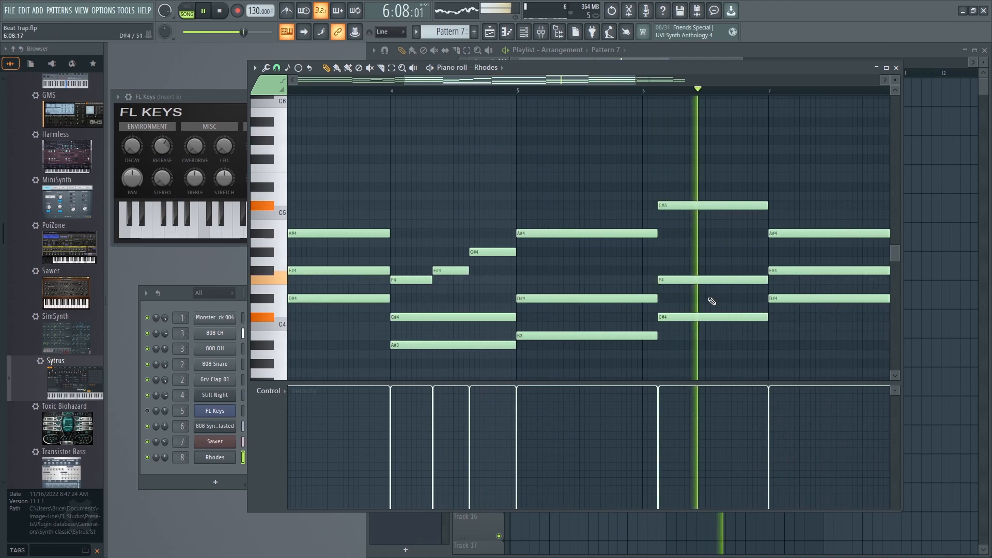
key("space")
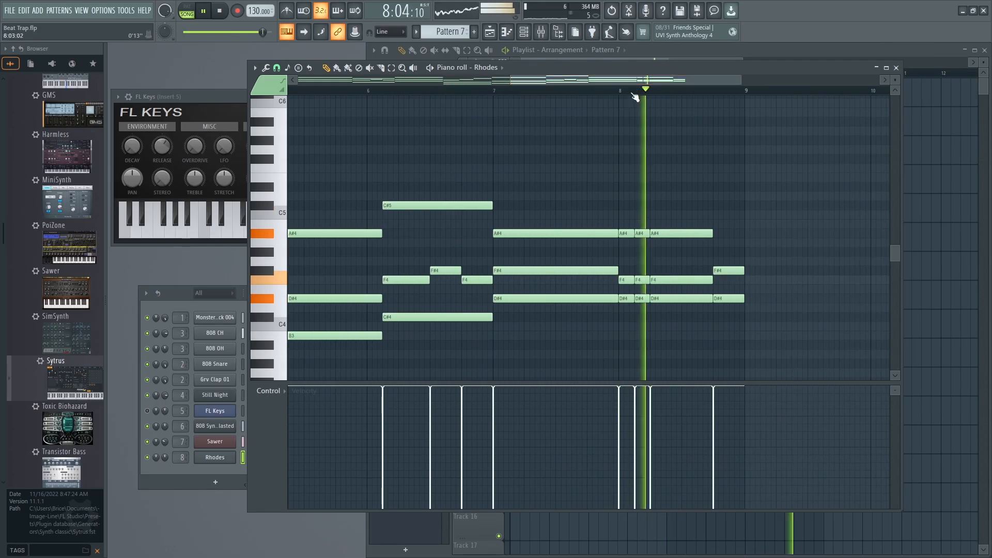
key("space")
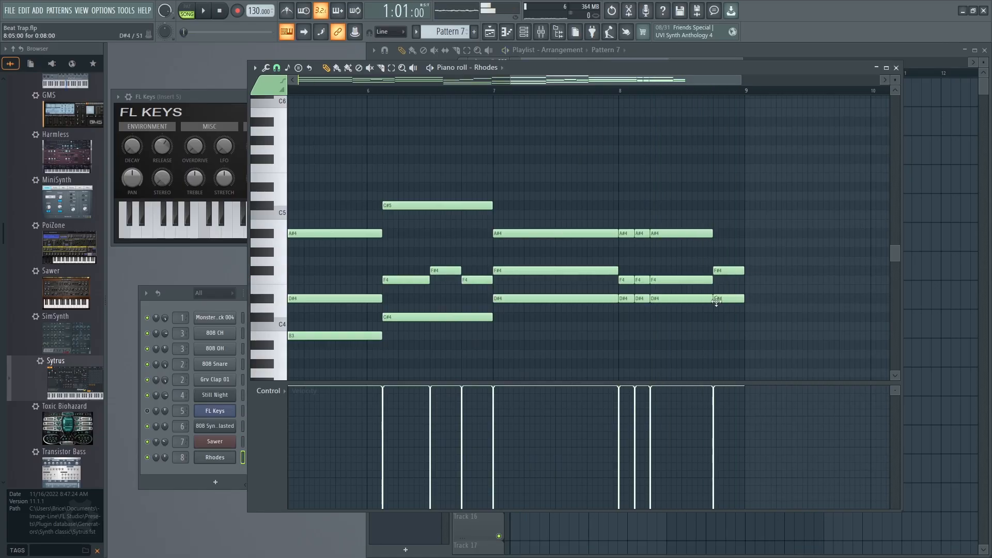
Complete the final bar 8 chord with an A#4 note at 8:13:00, and close the piano roll.
left_click(716, 233)
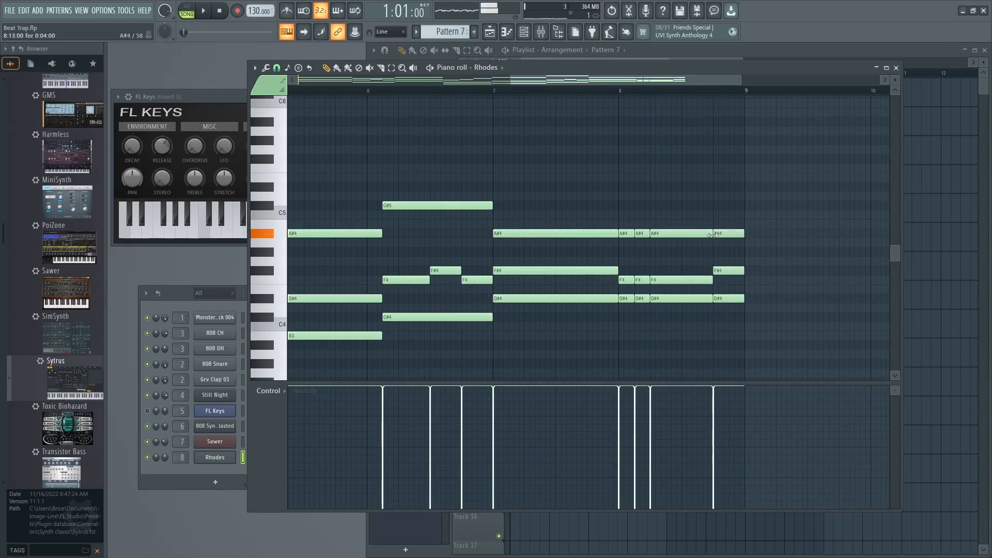
mouse_move(626, 298)
left_mouse_down()
mouse_move(627, 219)
mouse_move(626, 295)
left_mouse_up()
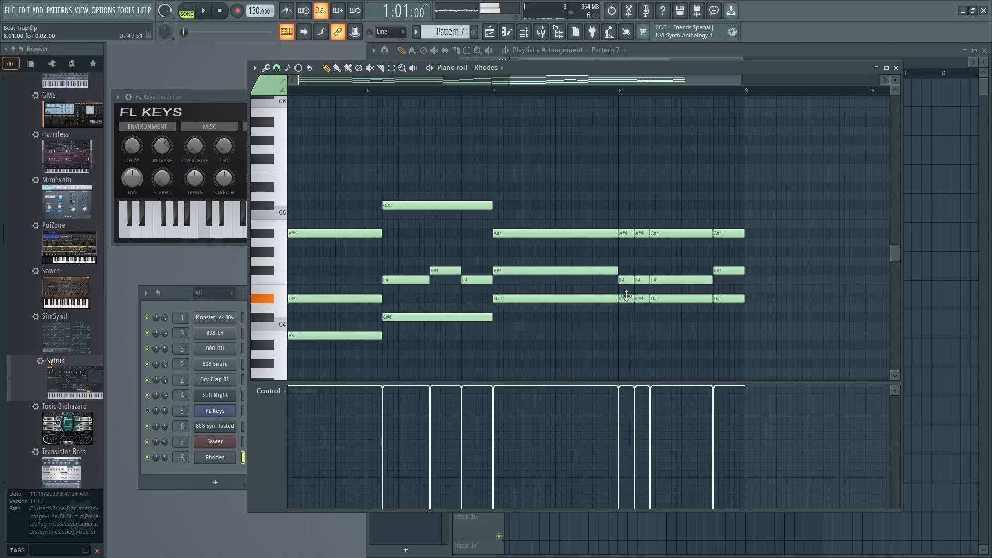
left_click_drag(559, 81, 345, 88)
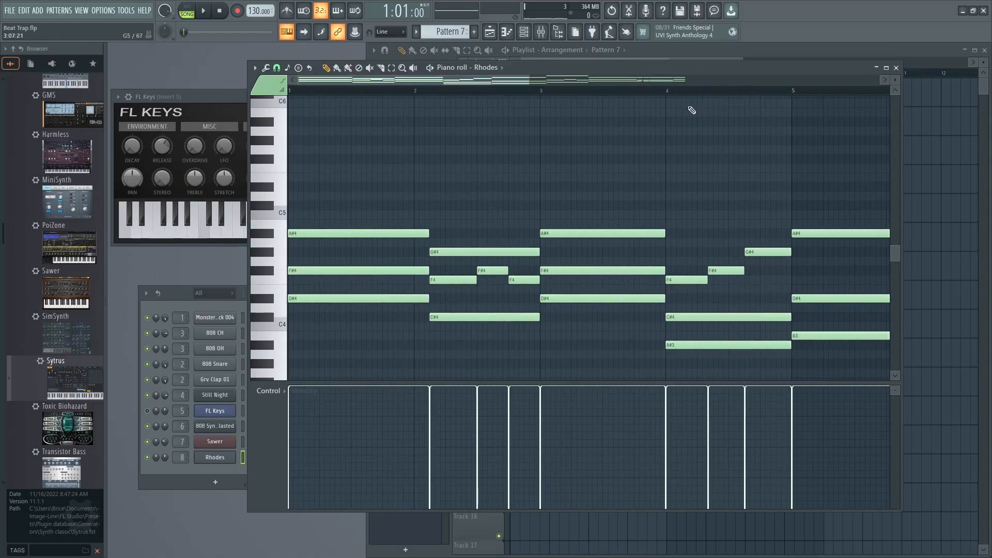
left_click(897, 69)
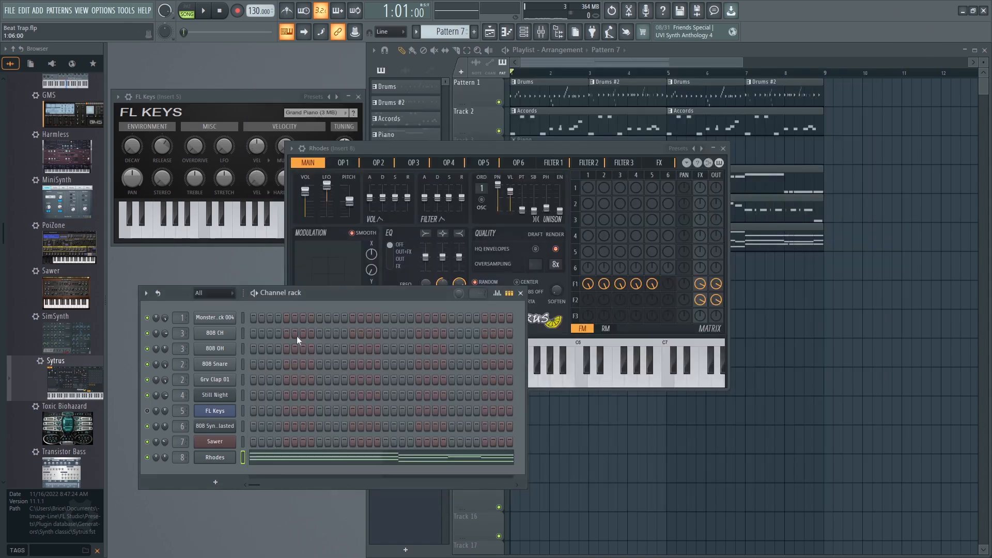
Load the Acoustic steel guitar preset on the Rhodes Sytrus channel and play the pattern.
left_click(205, 462)
left_click(209, 460)
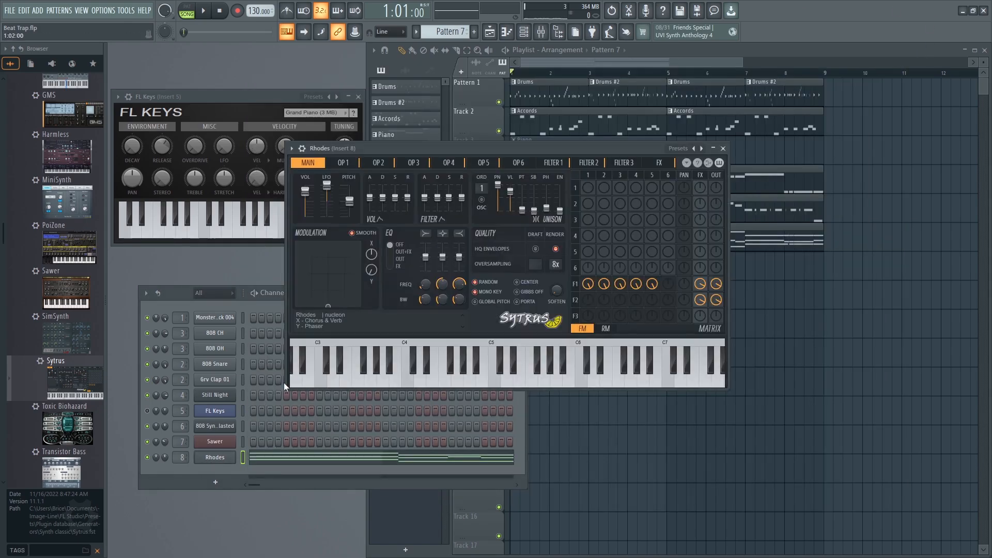
left_click(678, 150)
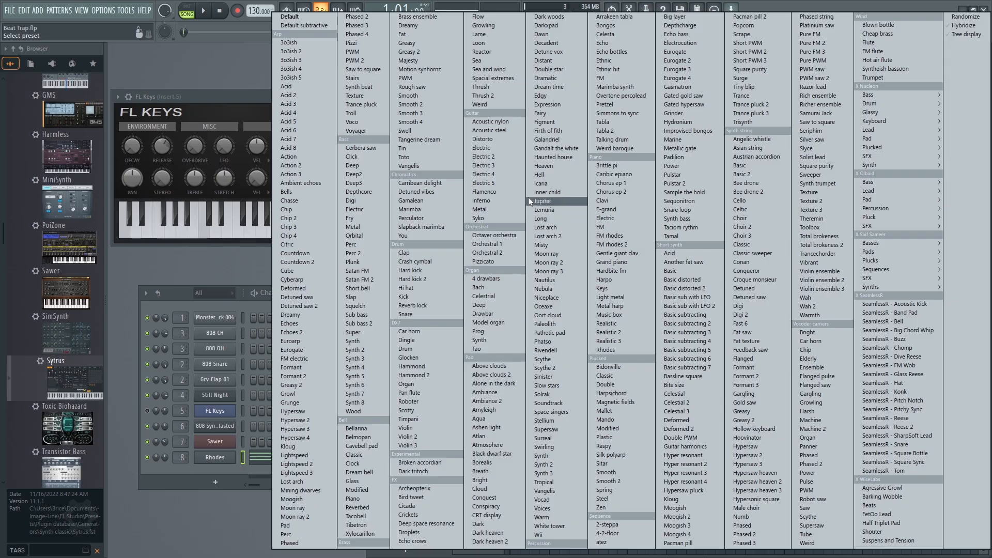
left_click(490, 130)
key("space")
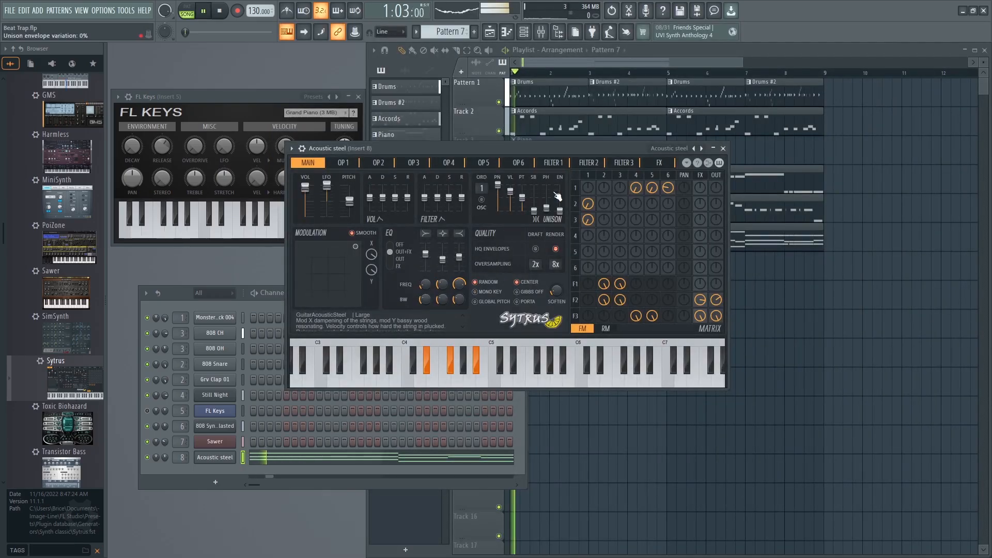
Audition the Distorto preset, and load the Electric guitar preset in Sytrus while the beat plays.
left_click(702, 149)
left_click(677, 147)
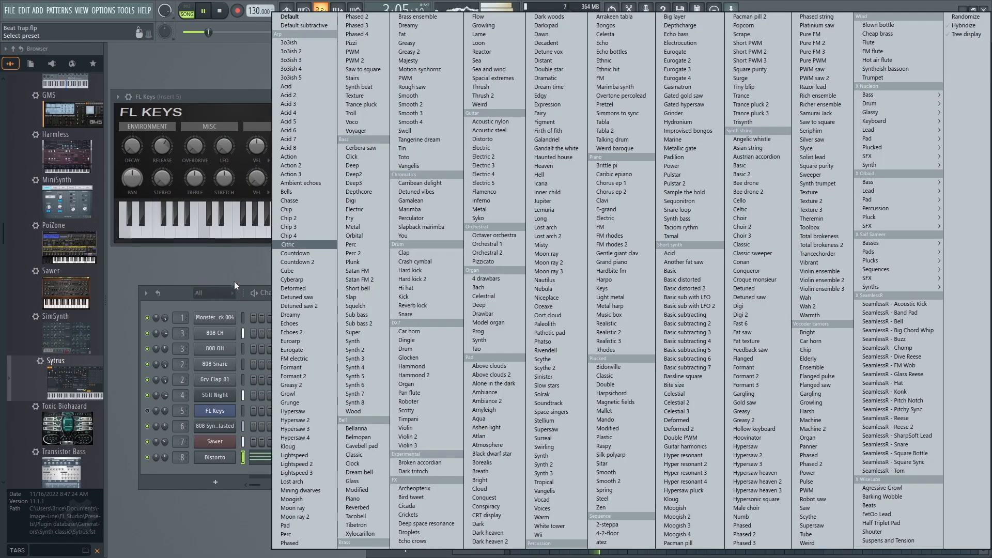
left_click(482, 147)
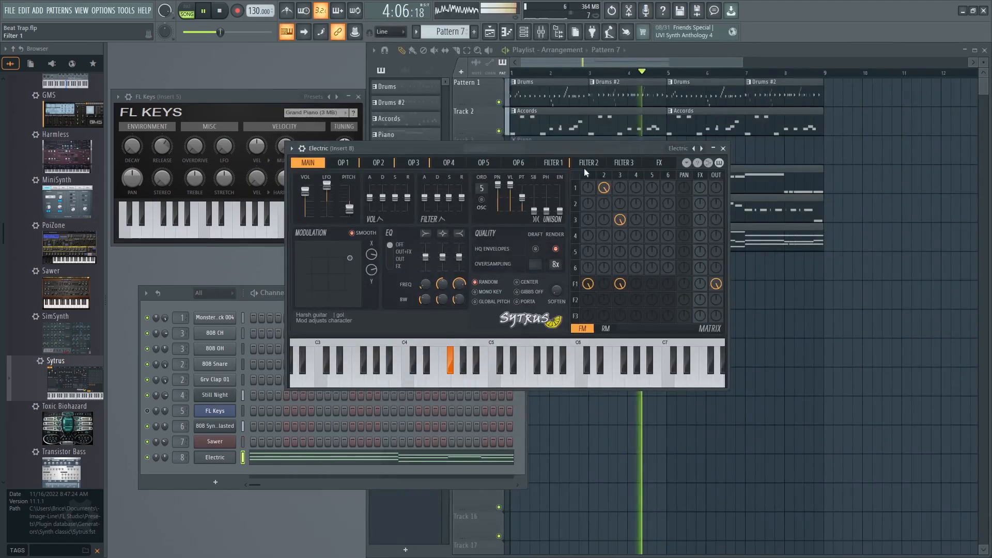
Transpose all notes in the Electric channel's piano roll up one octave and preview the playback.
left_click(266, 461)
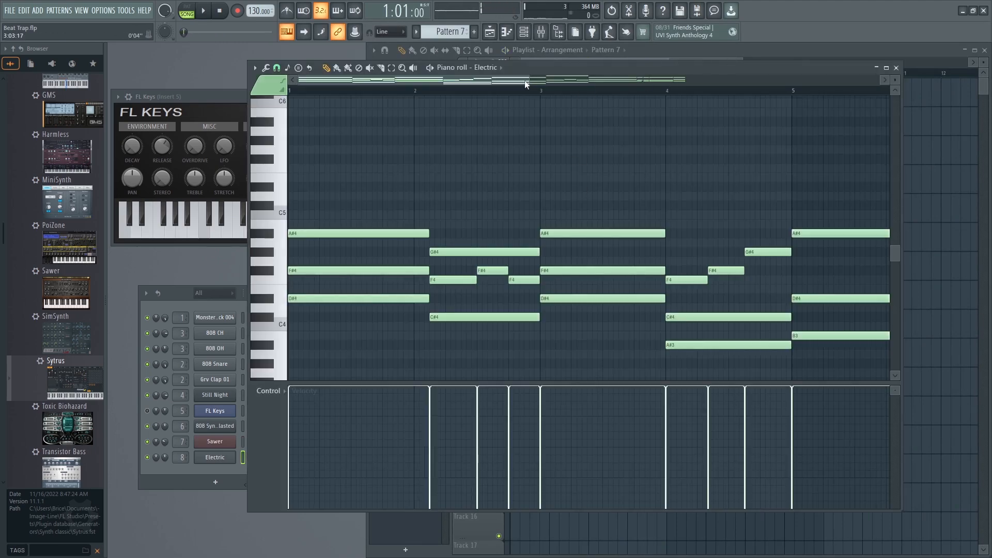
left_click_drag(528, 79, 832, 79)
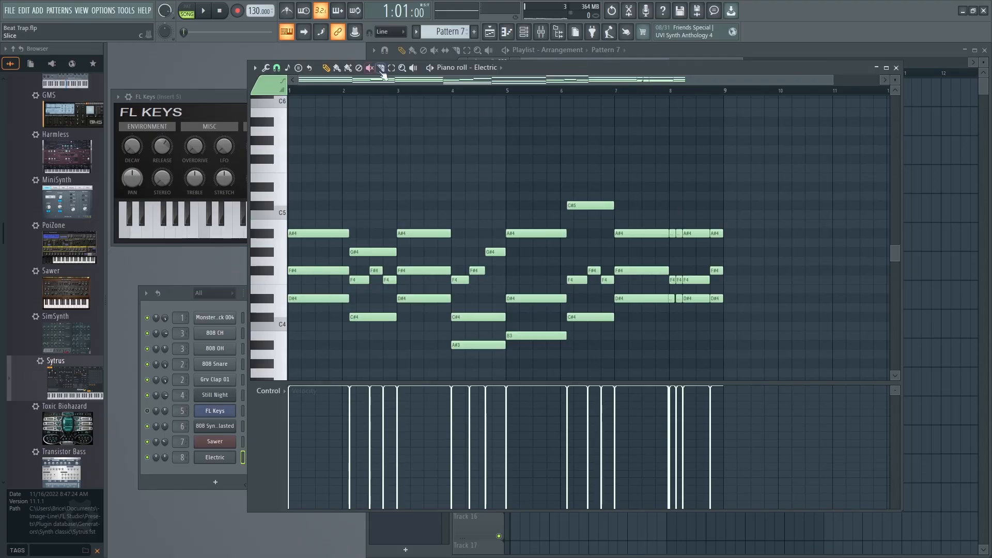
left_click_drag(750, 365, 288, 193)
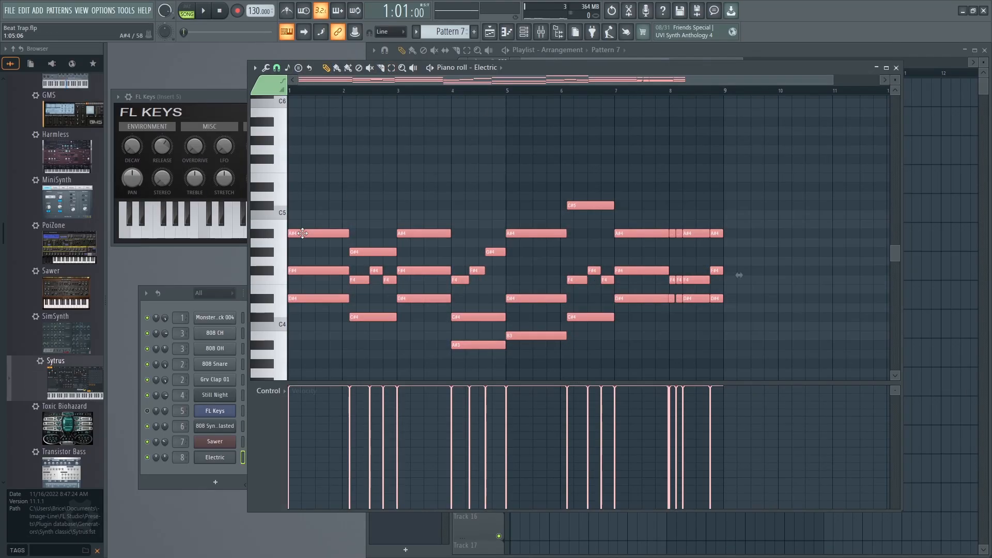
left_click_drag(302, 233, 282, 126)
key("space")
Play the beat and audition the Brittle pi and Pulstar presets in the Electric channel's Sytrus synth.
key("space")
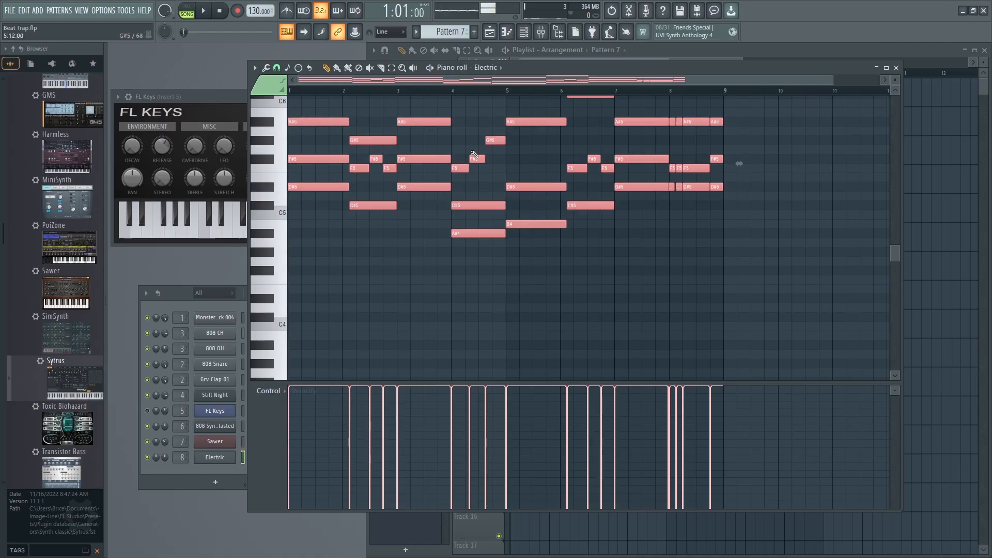
left_click(178, 295)
key("space")
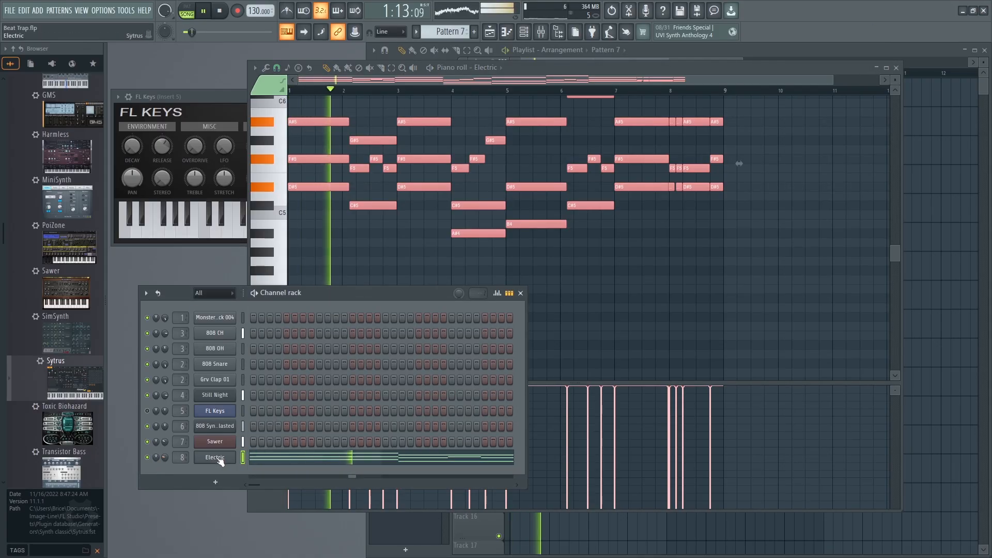
left_click(216, 458)
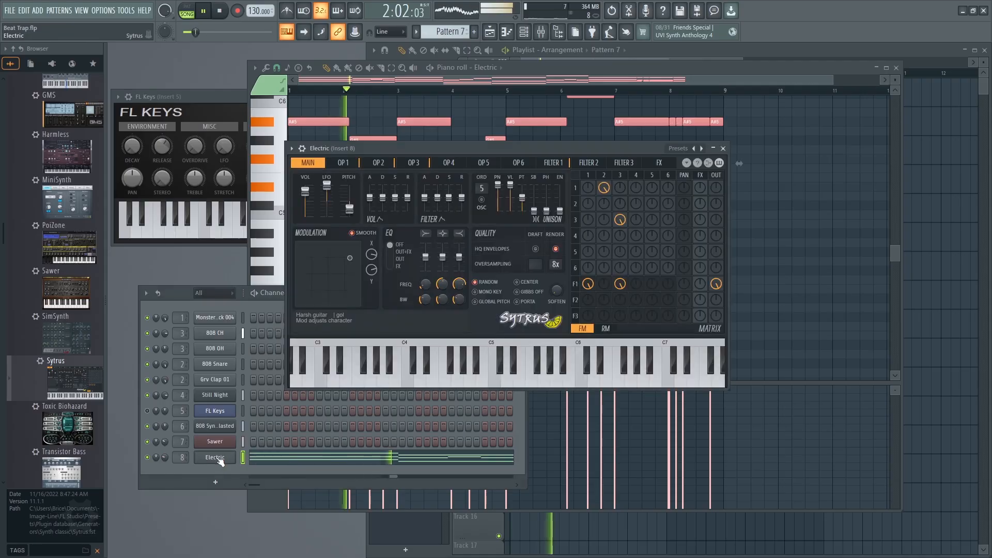
left_click(678, 149)
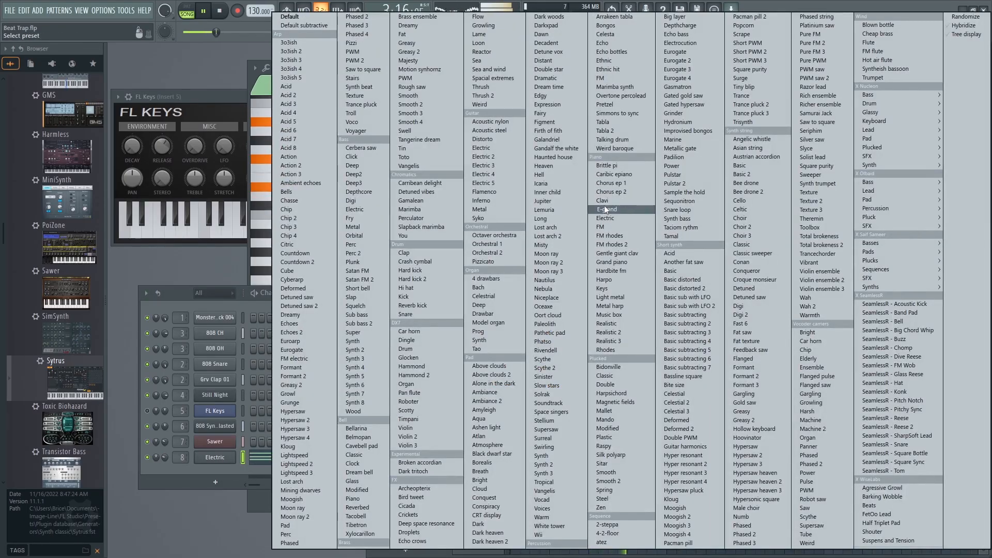
left_click(614, 164)
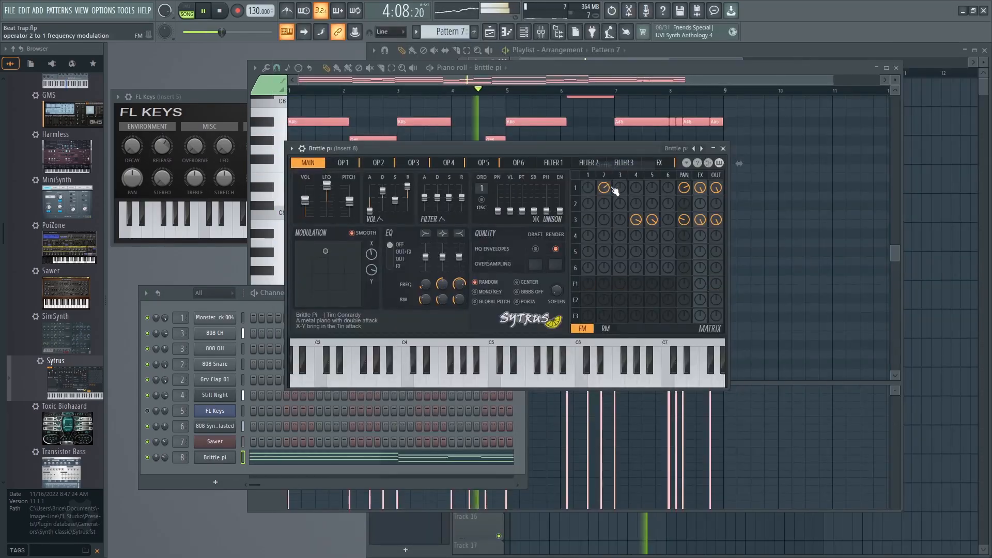
left_click(677, 149)
left_click(671, 165)
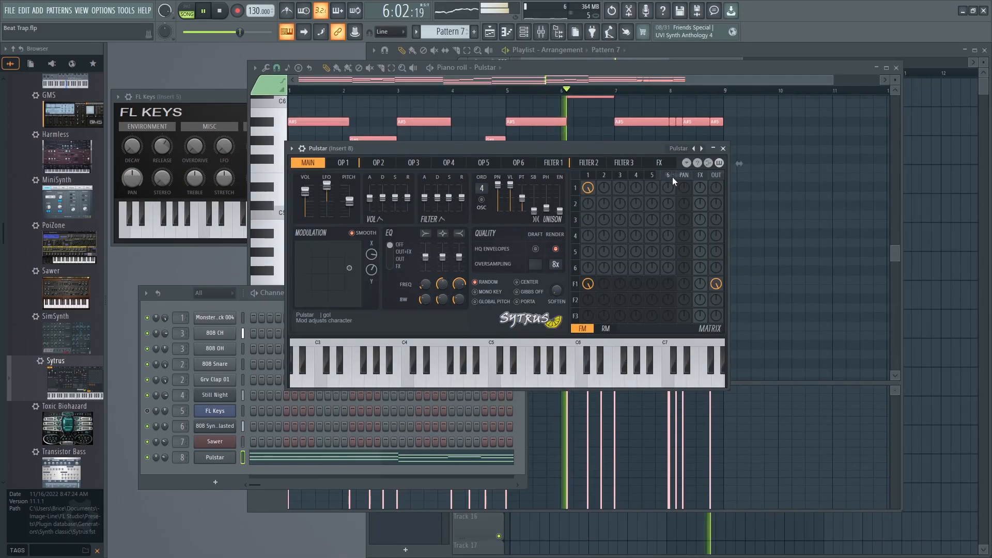
Audition the Wii and White tower pad presets in Sytrus while the beat plays.
left_click(681, 149)
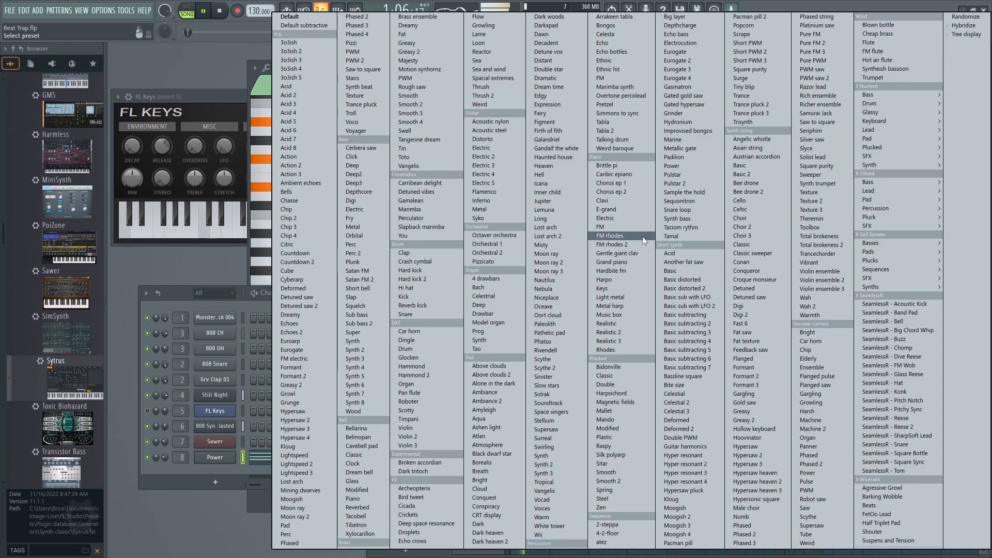
left_click(557, 537)
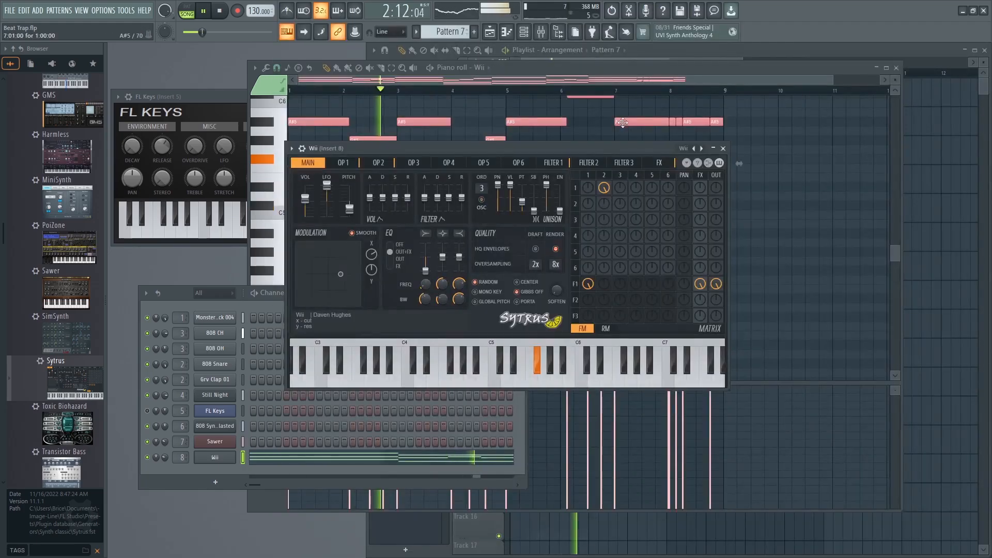
left_click(683, 150)
left_click(552, 529)
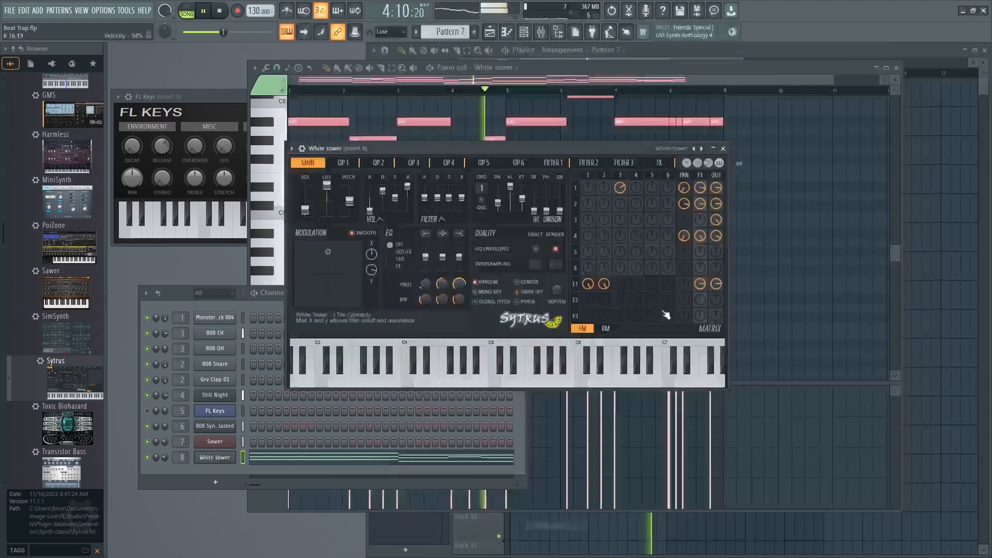
Audition the Vangelis and Synth 3 pad presets in Sytrus.
left_click(672, 149)
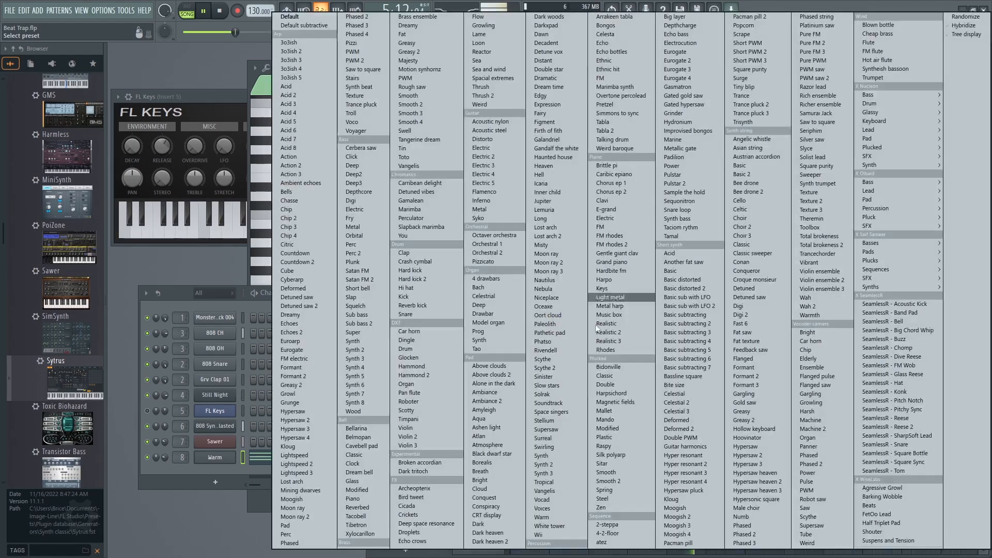
left_click(544, 490)
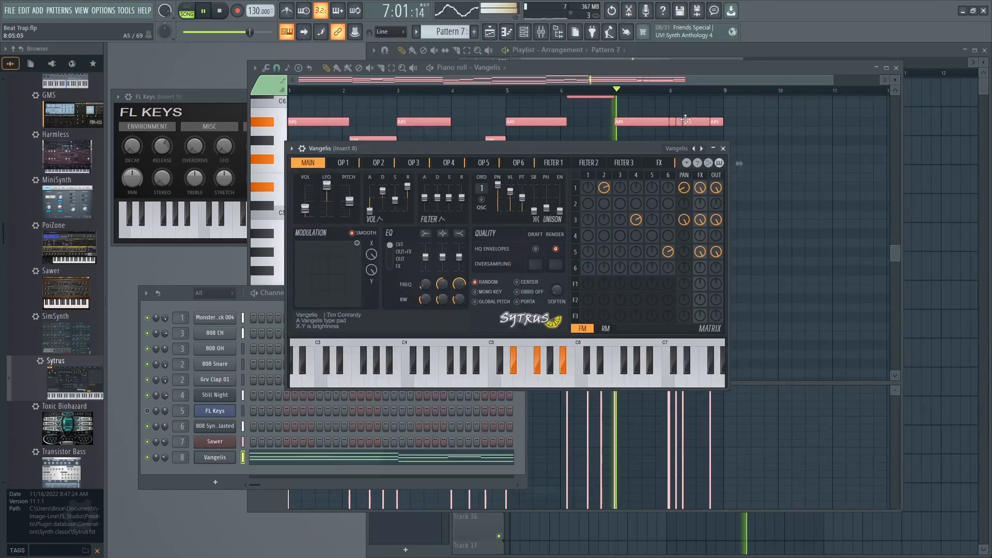
left_click(671, 150)
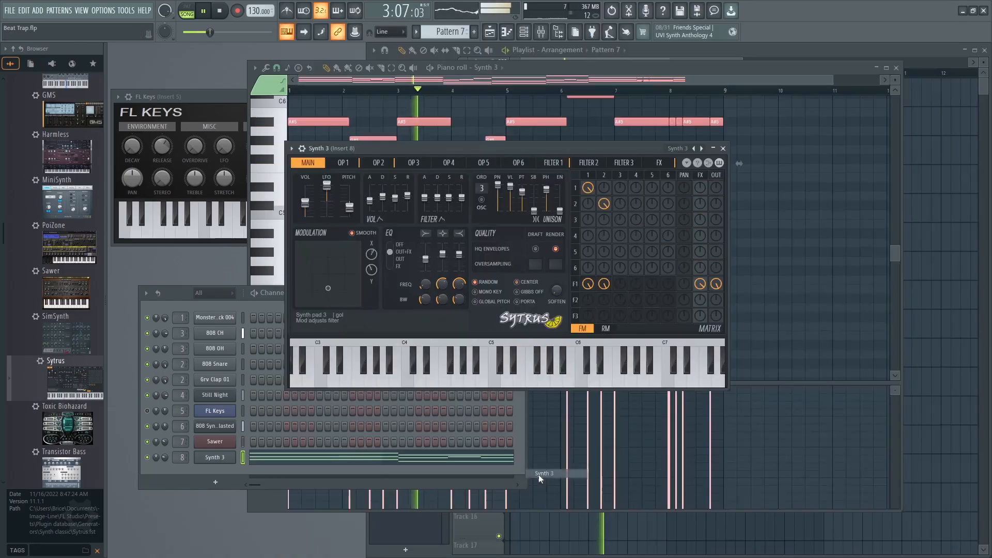
left_click(540, 473)
Try the Supersaw and Space singers pad presets on the Sytrus channel.
left_click(678, 150)
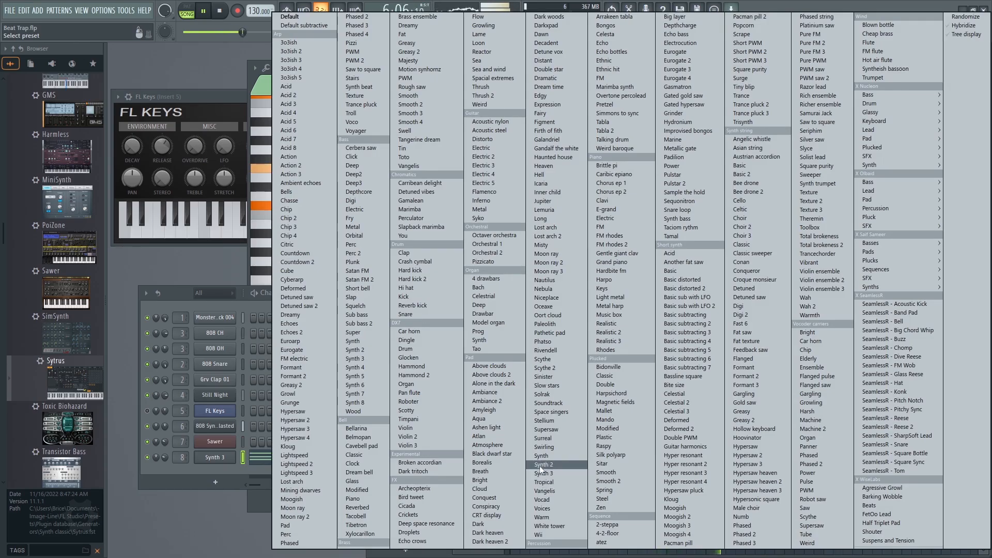
left_click(555, 430)
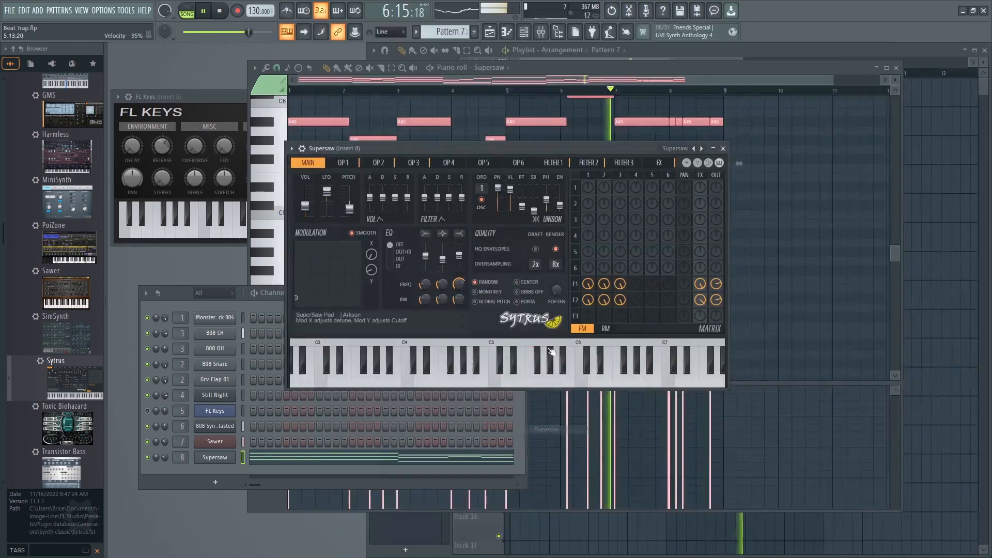
left_click(679, 155)
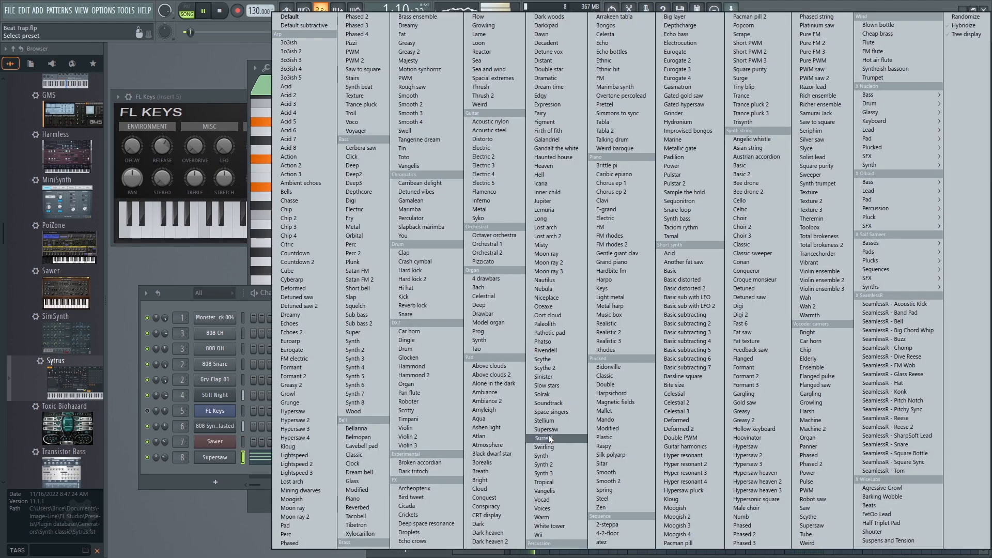
left_click(547, 412)
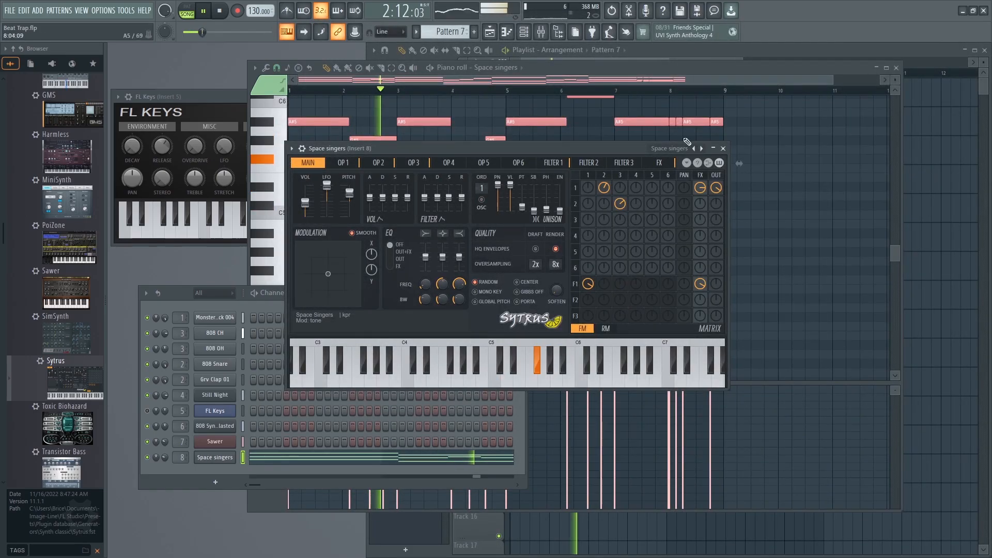
Audition the Alone in the dark preset, and restart playback with the Dark woods preset loaded in Sytrus.
left_click(672, 149)
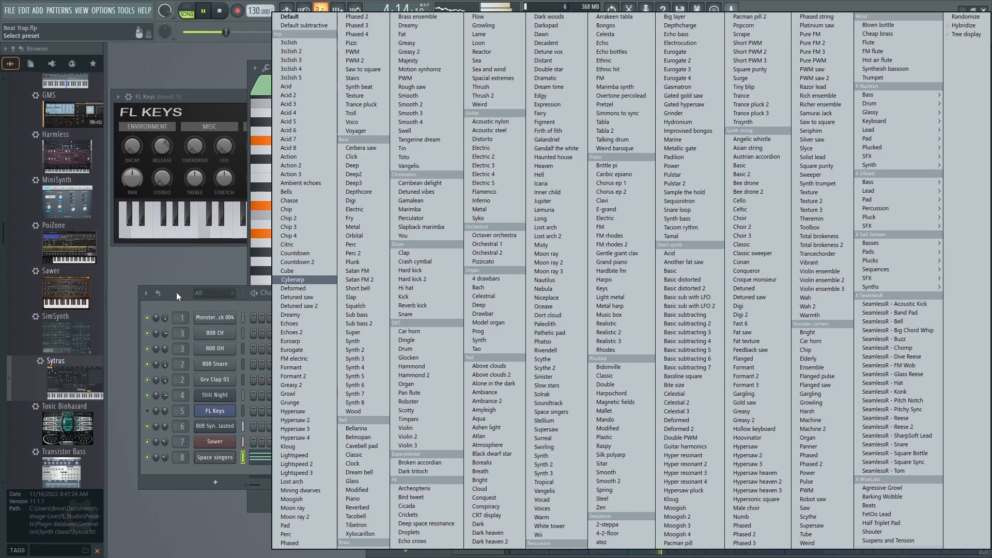
left_click(492, 384)
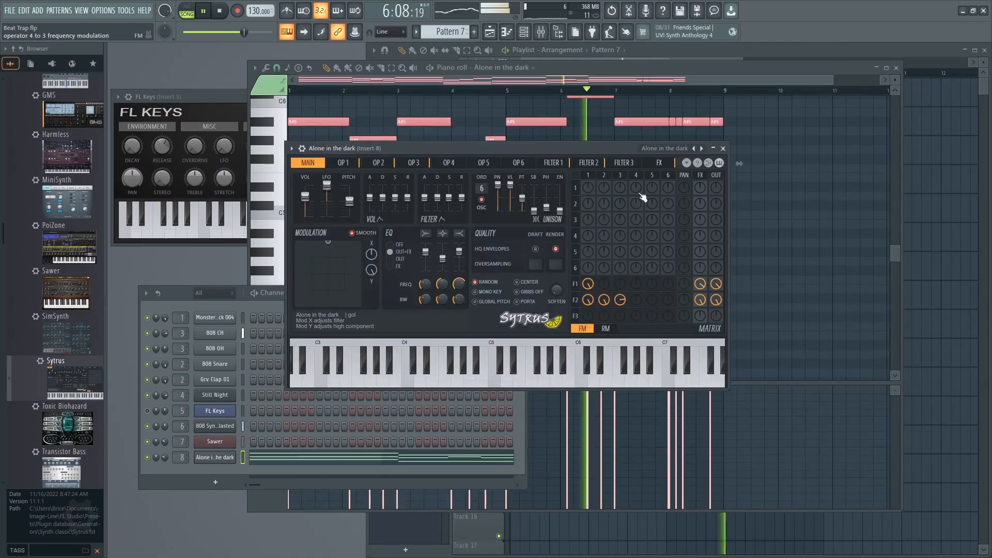
key("space")
left_click(697, 149)
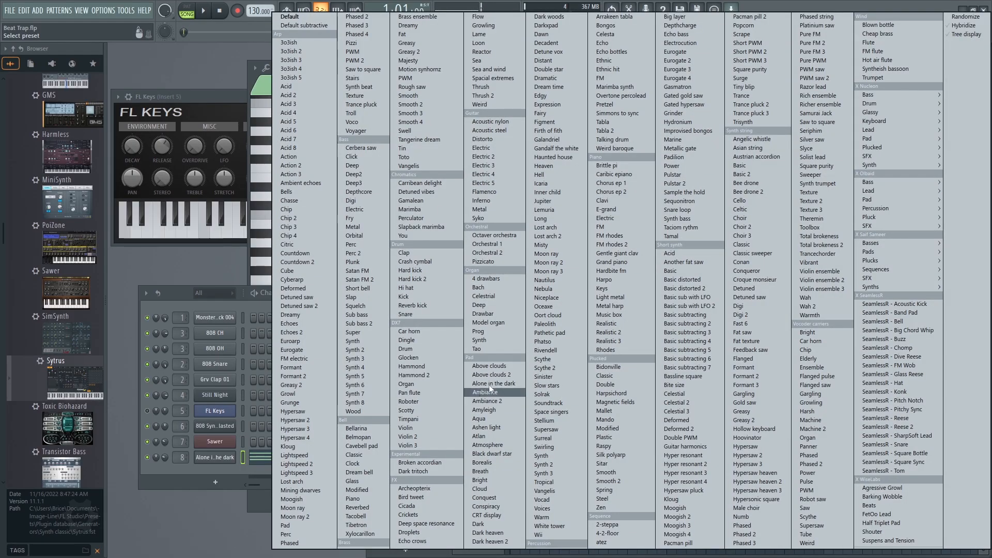
left_click(546, 17)
key("space")
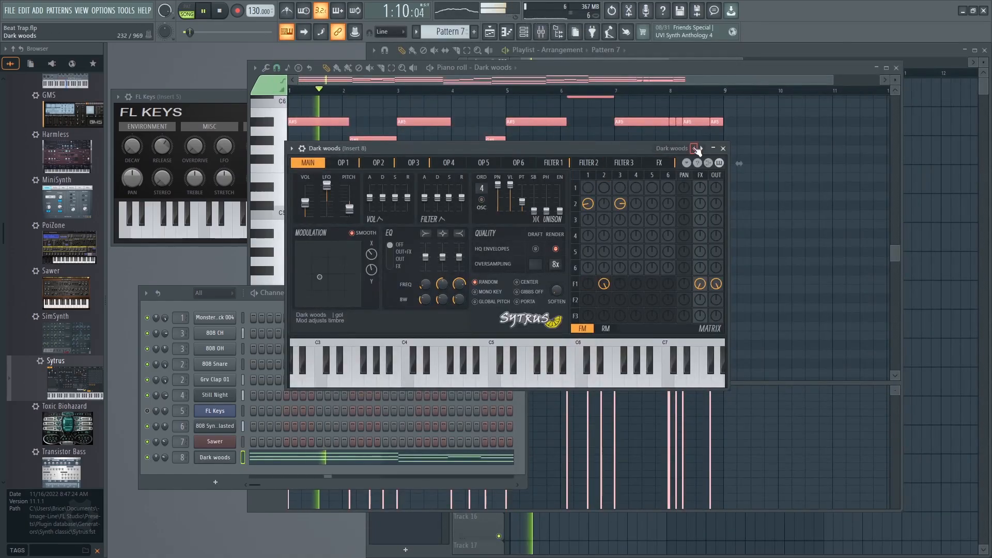
Compare the Dark heaven and Dark pad presets in Sytrus during playback.
left_click(695, 148)
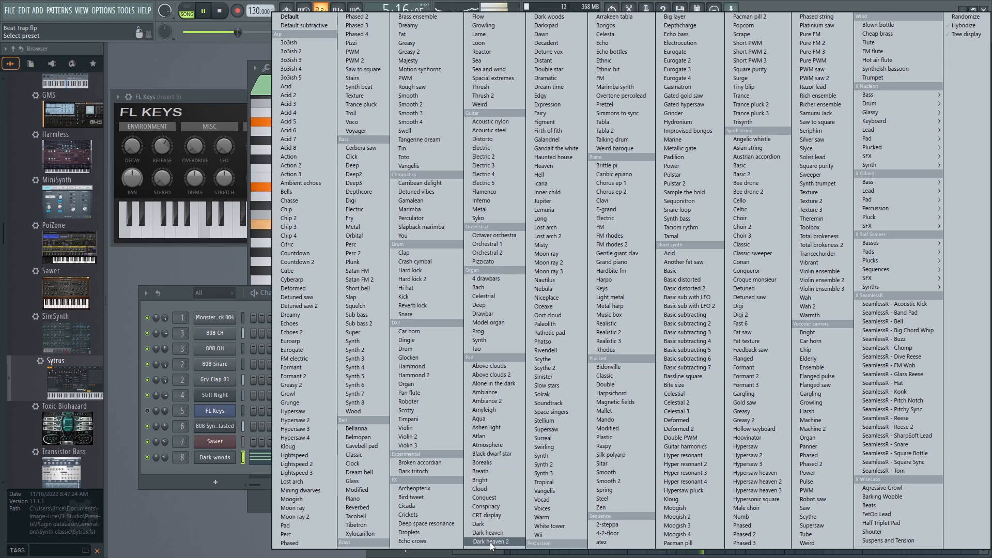
left_click(489, 542)
left_click(694, 150)
right_click(694, 150)
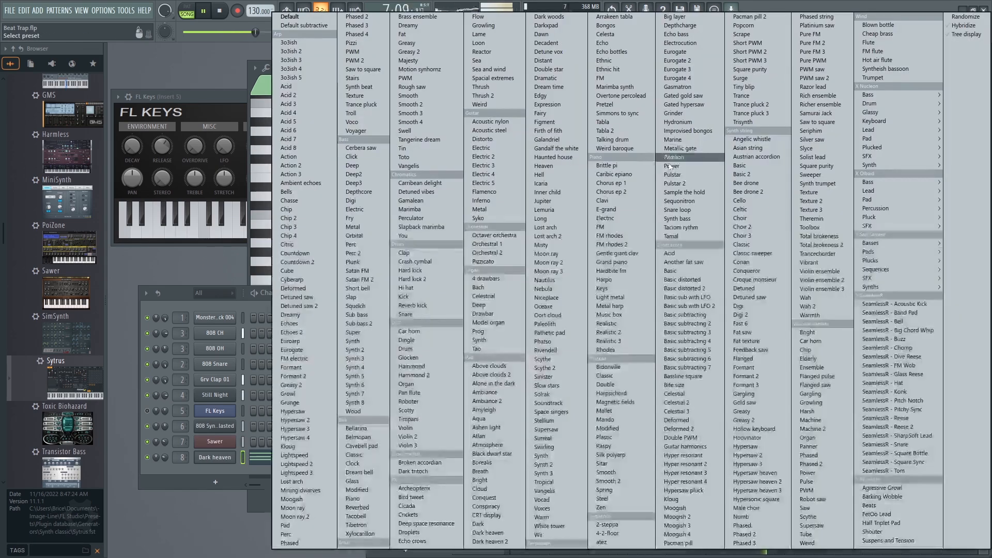
left_click(481, 525)
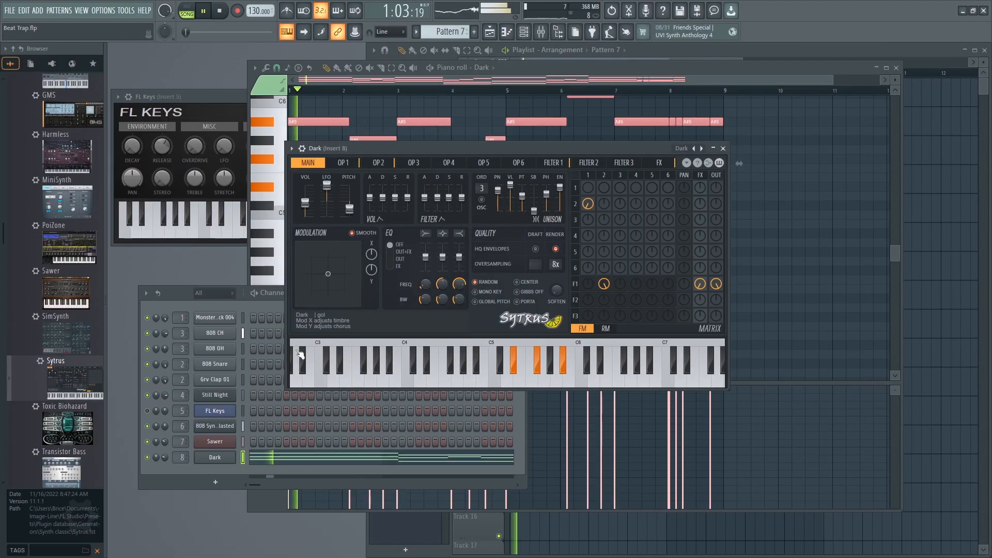
Load the Dark woods pad preset on the channel 8 Sytrus.
left_click(182, 299)
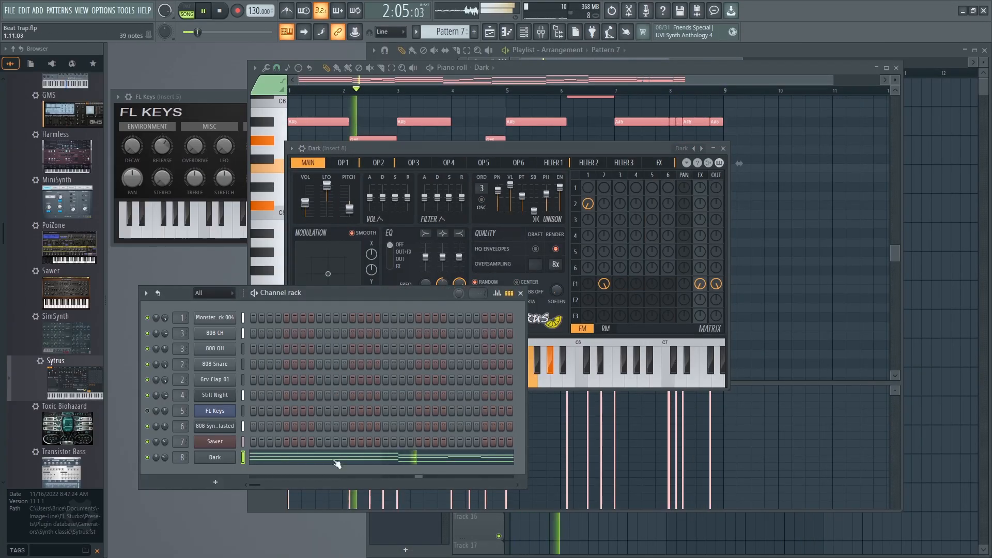
left_click(687, 150)
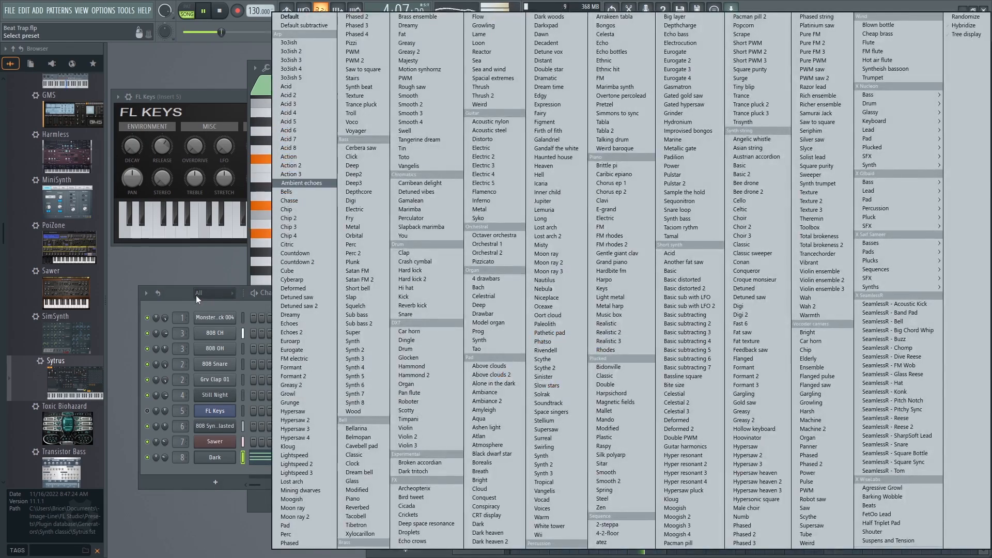
left_click(197, 295)
left_click(617, 145)
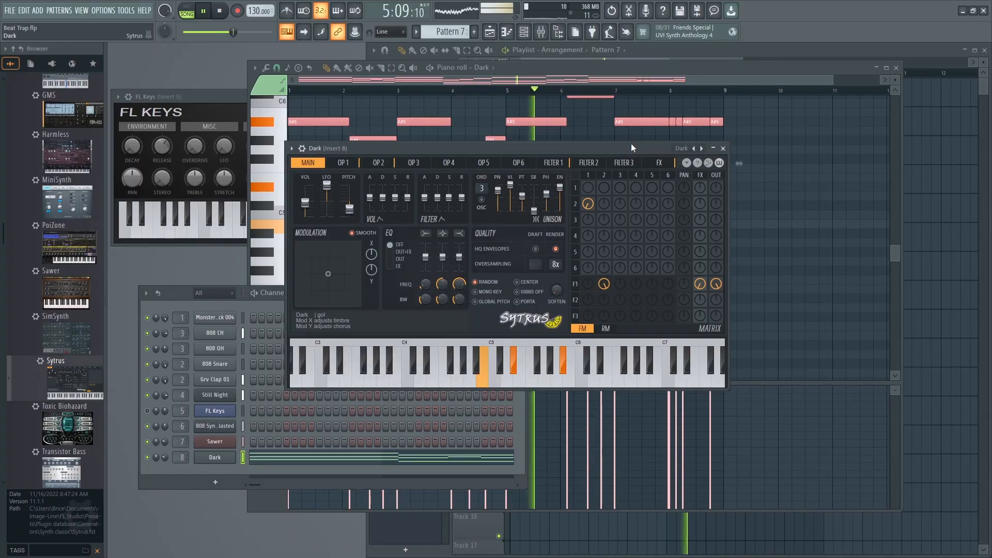
left_click(683, 148)
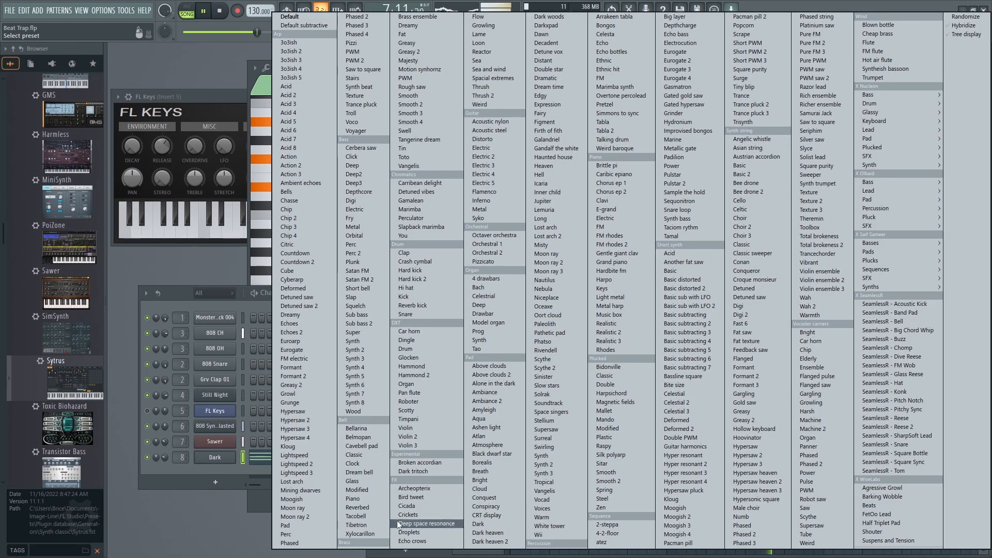
left_click(551, 19)
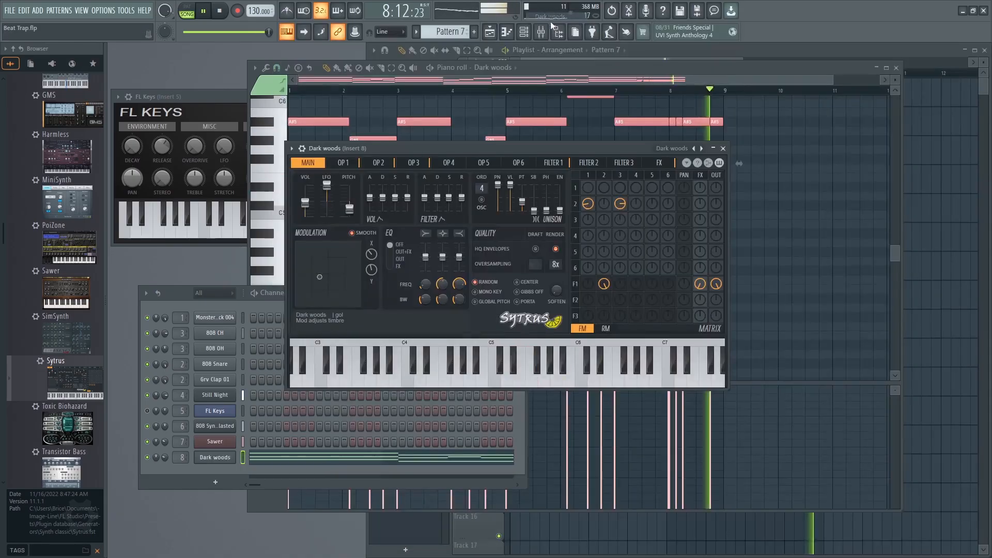
Solo the Dark woods channel and open its notes in the piano roll.
left_click(144, 458)
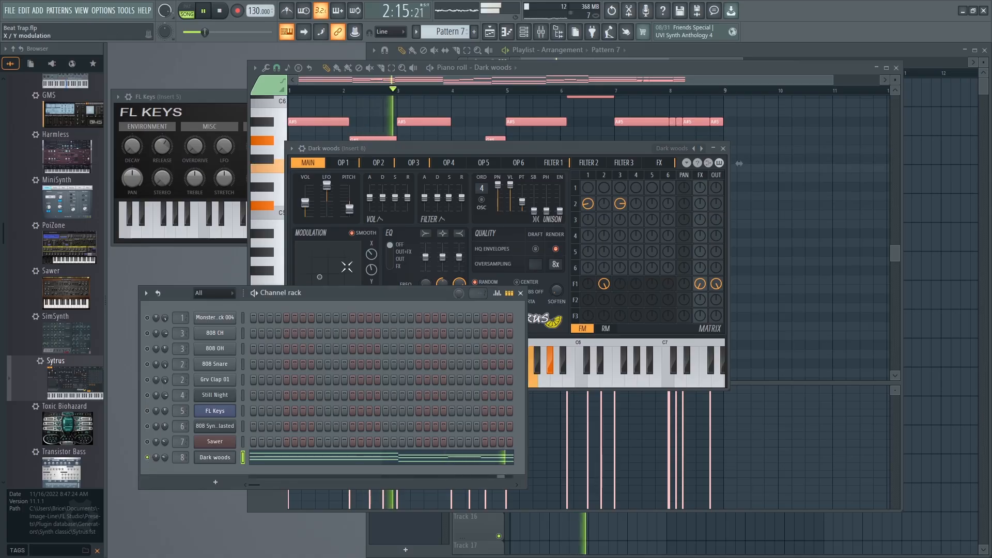
left_click_drag(349, 296, 346, 289)
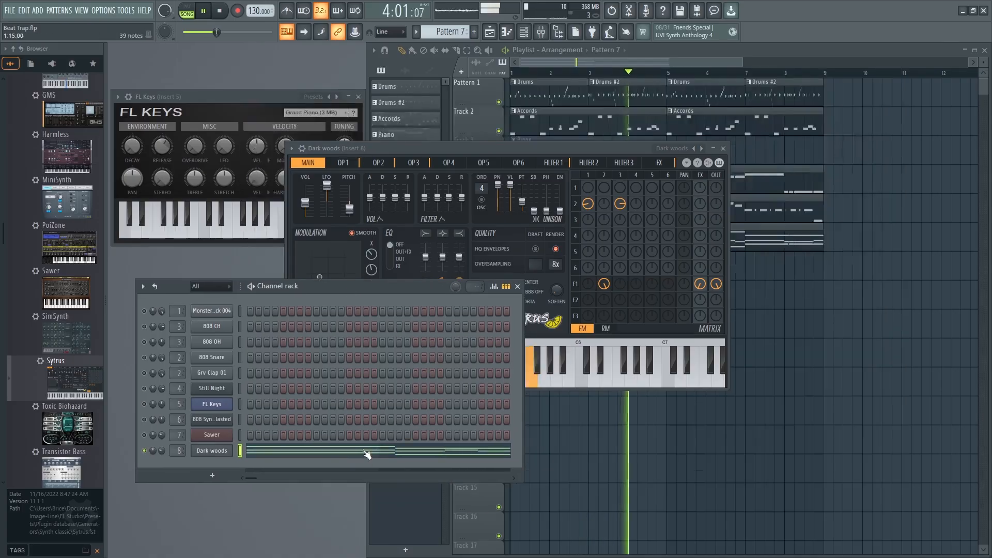
left_click(356, 457)
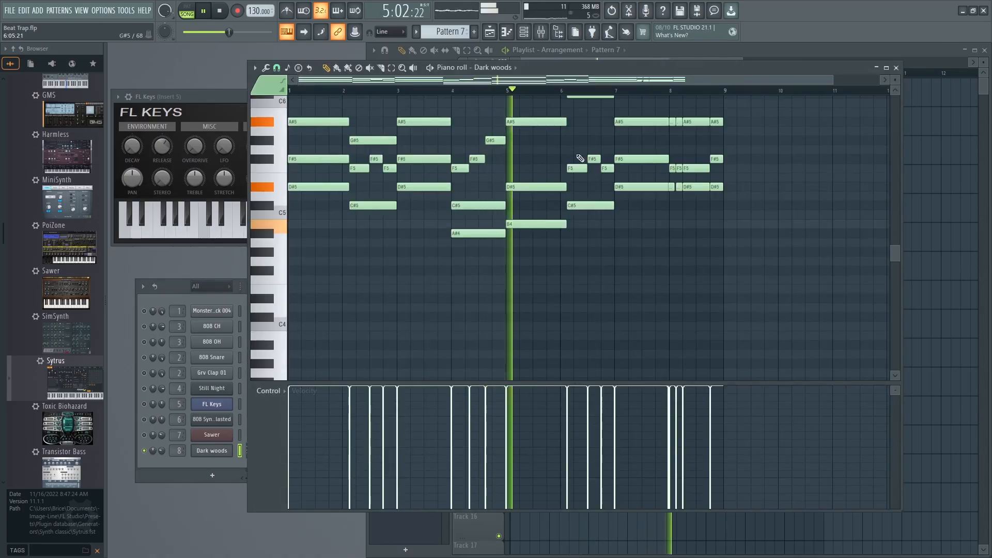
scroll(629, 281, "up", 5)
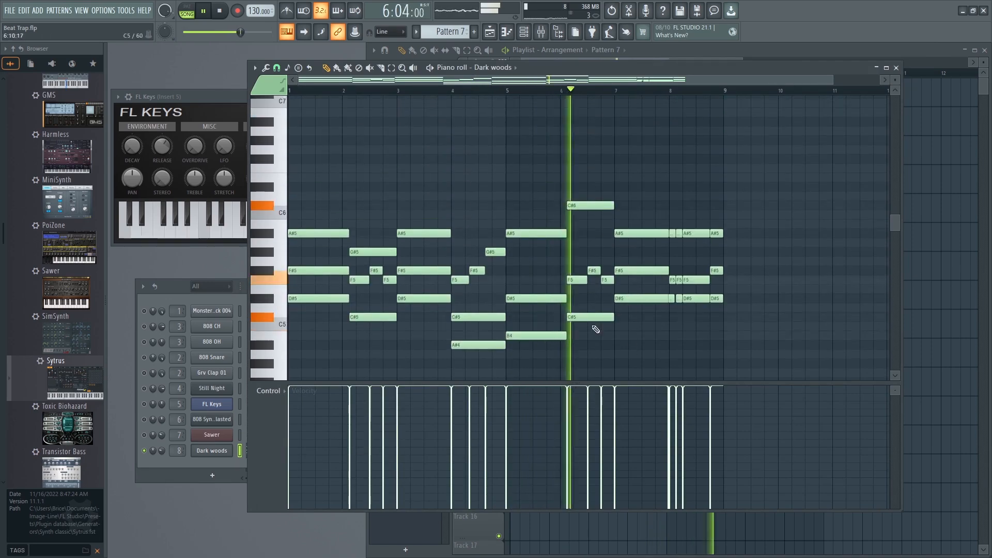
Move the C#6 note in bar 6 down an octave to C#5 and play the progression back.
key("space")
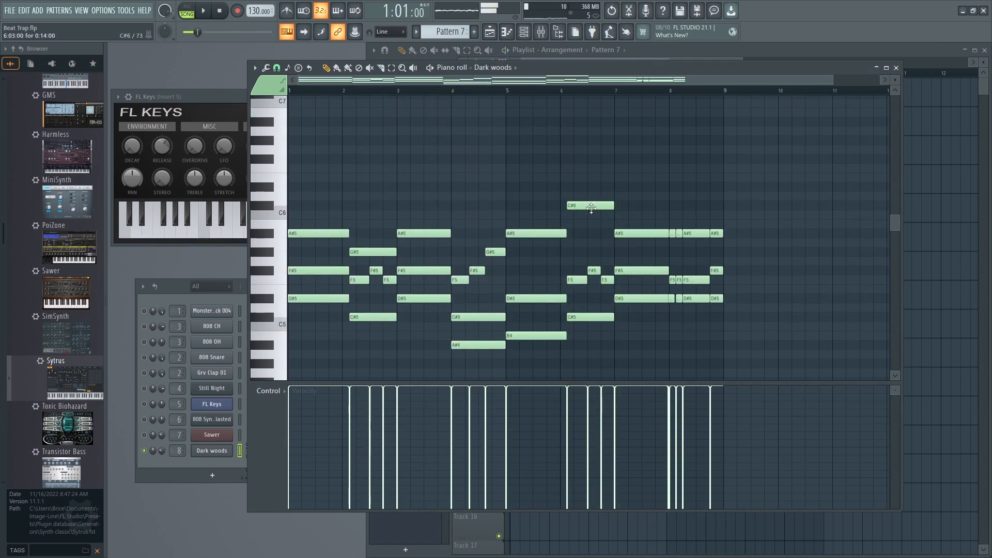
left_click_drag(590, 207, 589, 300)
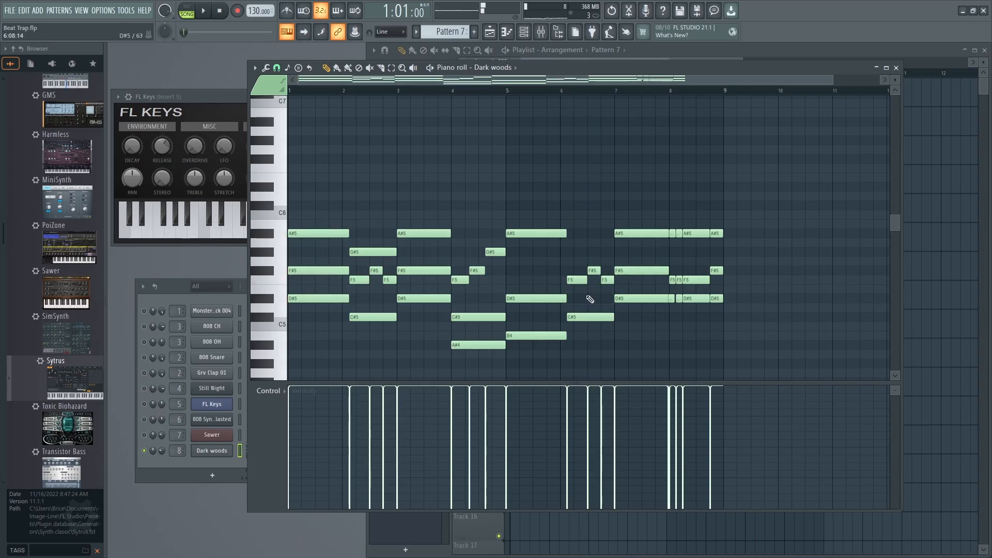
key("space")
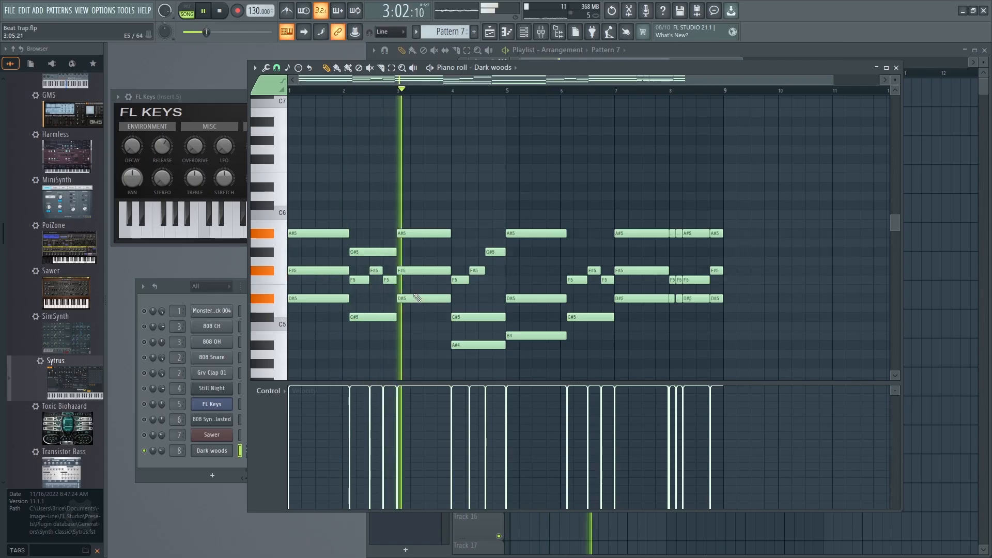
key("space")
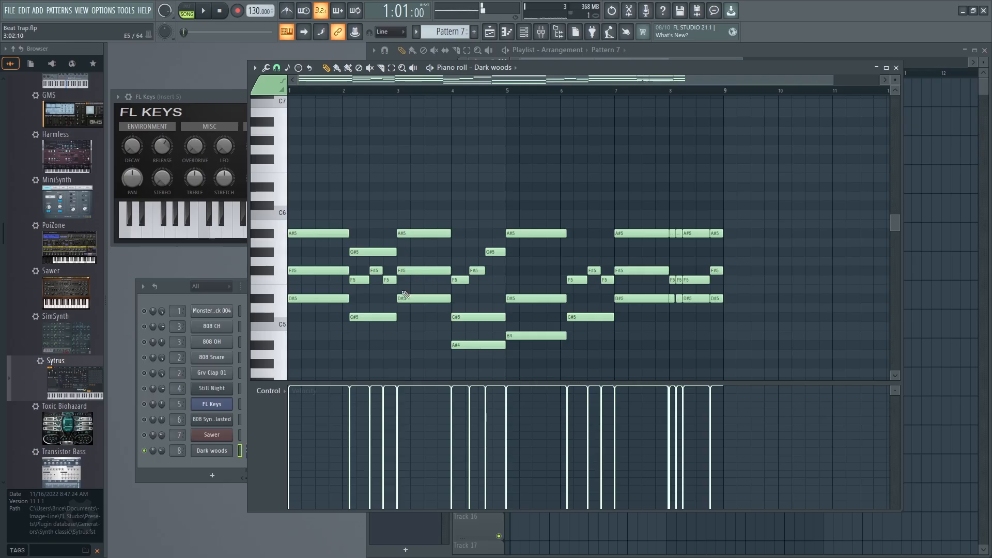
Lower the A#5 note in bar 3 to B4, and play the progression solo and with all channels unmuted.
left_click_drag(414, 233, 415, 339)
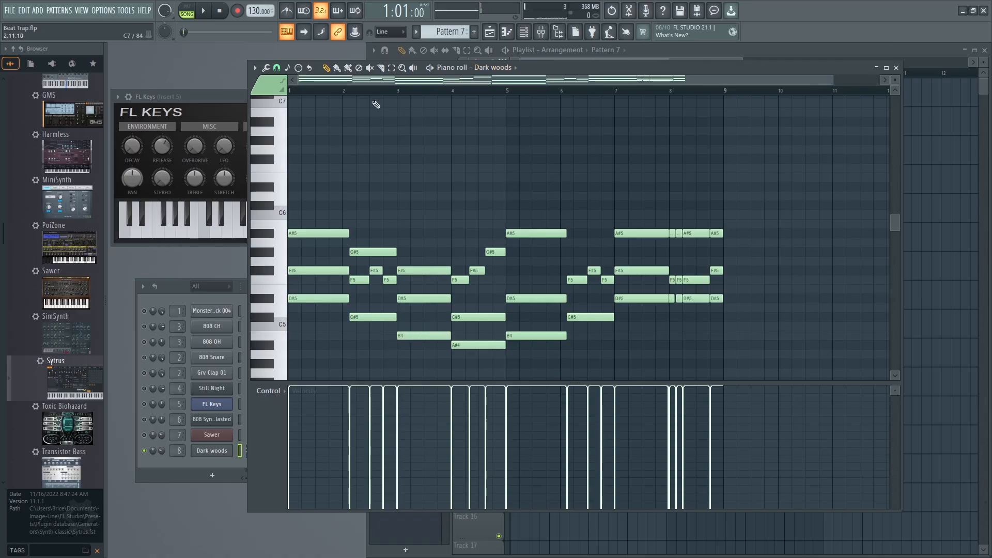
key("space")
left_click_drag(809, 78, 621, 81)
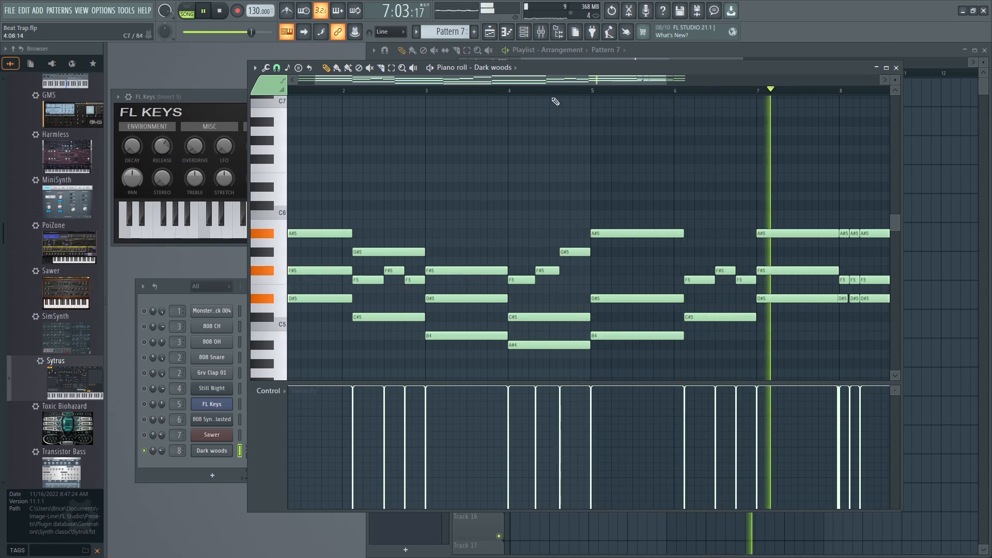
left_click_drag(585, 81, 717, 85)
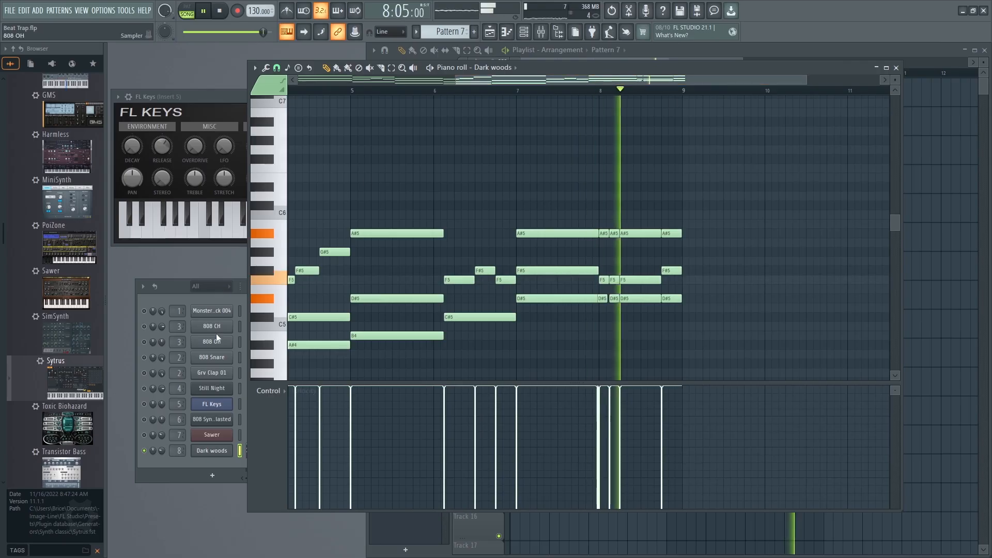
left_click(168, 284)
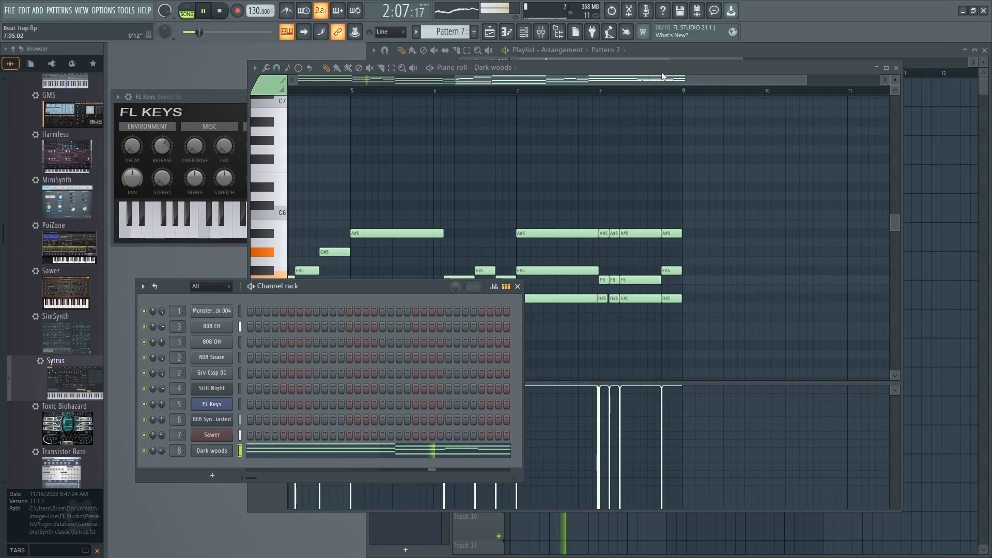
left_click(546, 62)
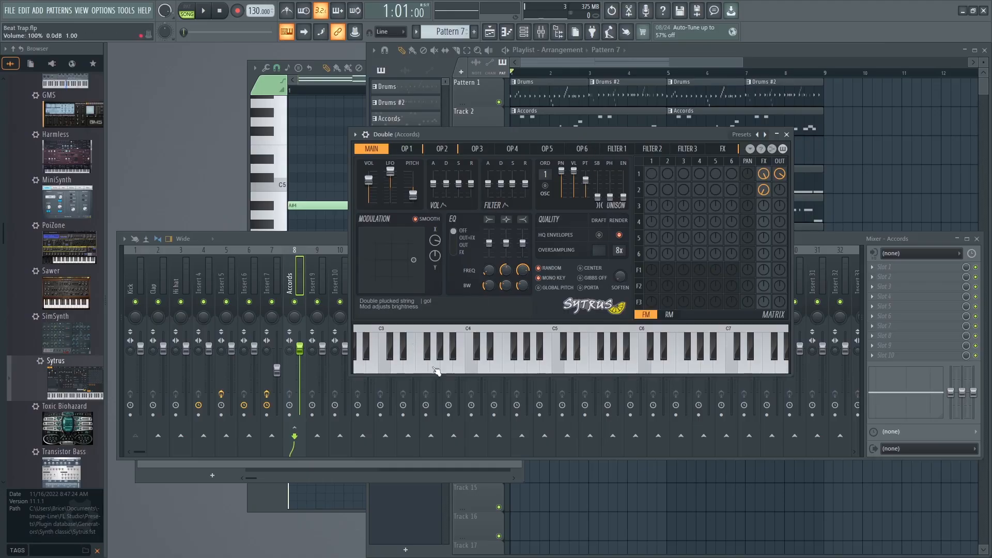
Reposition the mixer, bring up the Channel rack, and play the full beat to examine the mixer track levels.
left_click_drag(238, 241, 344, 149)
left_click(219, 460)
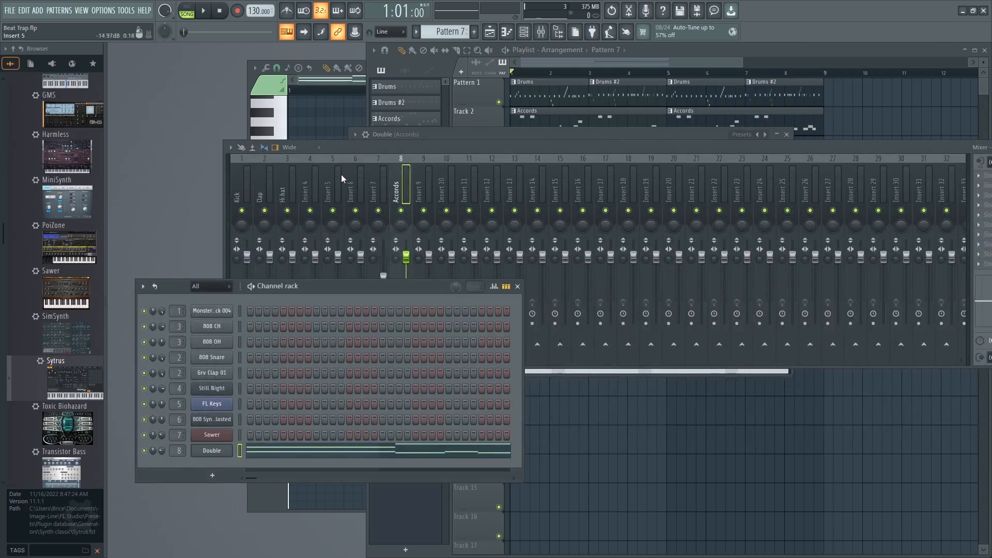
key("space")
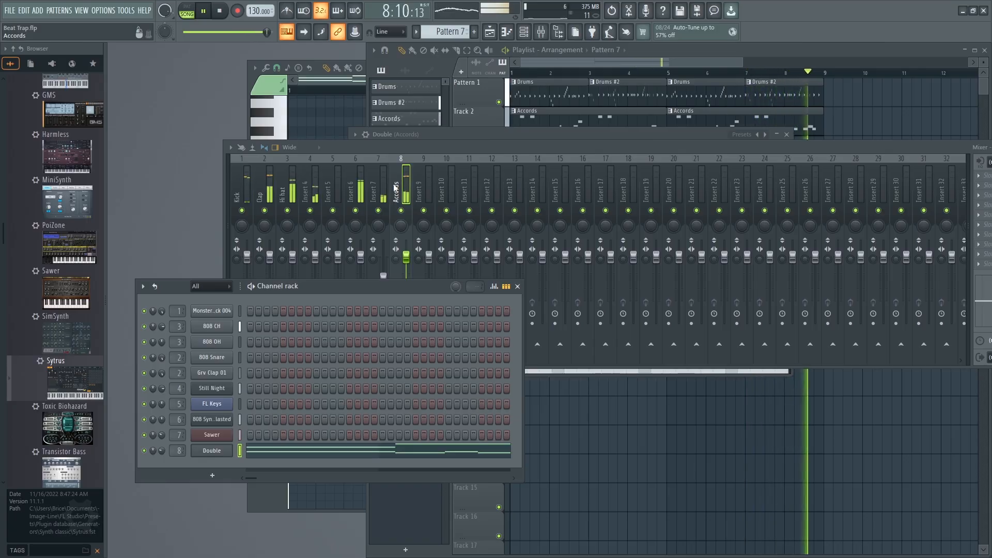
key("space")
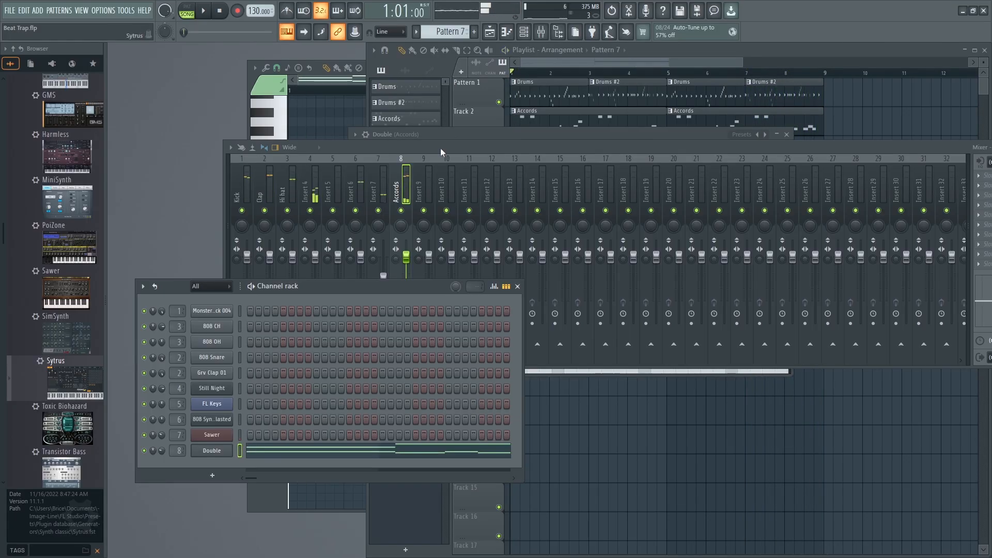
Route the Kick mixer track to the Accords track and leave only those two tracks unmuted.
left_click(435, 151)
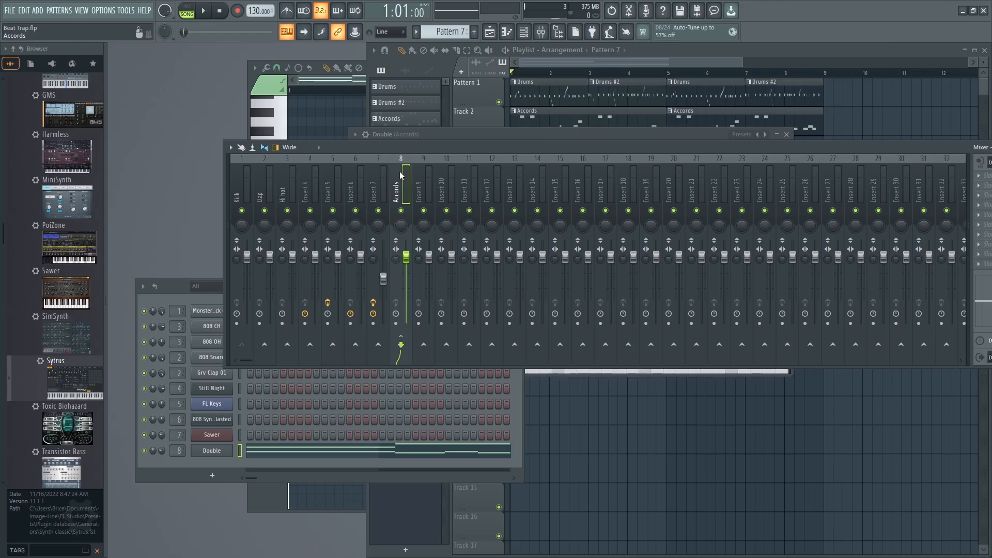
left_click(237, 193)
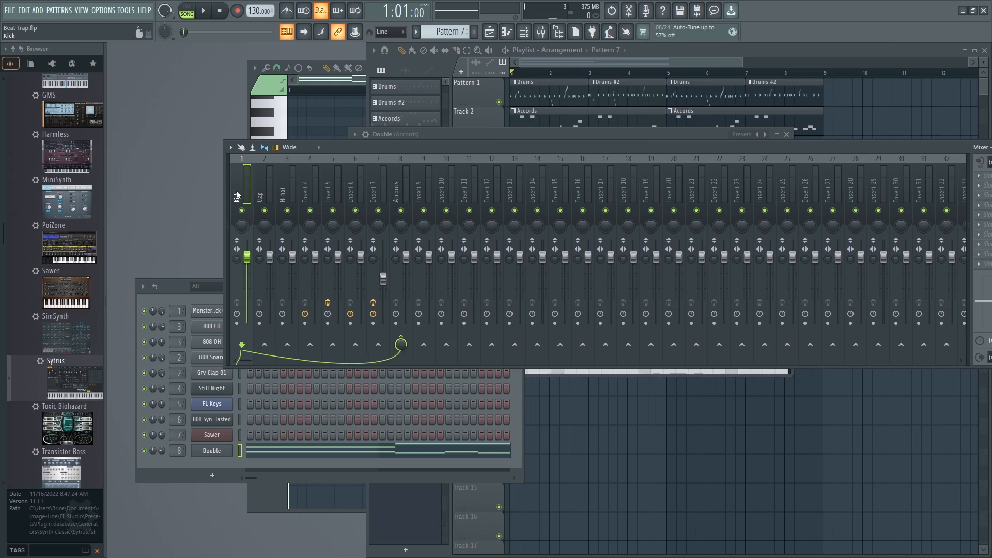
right_click(401, 211)
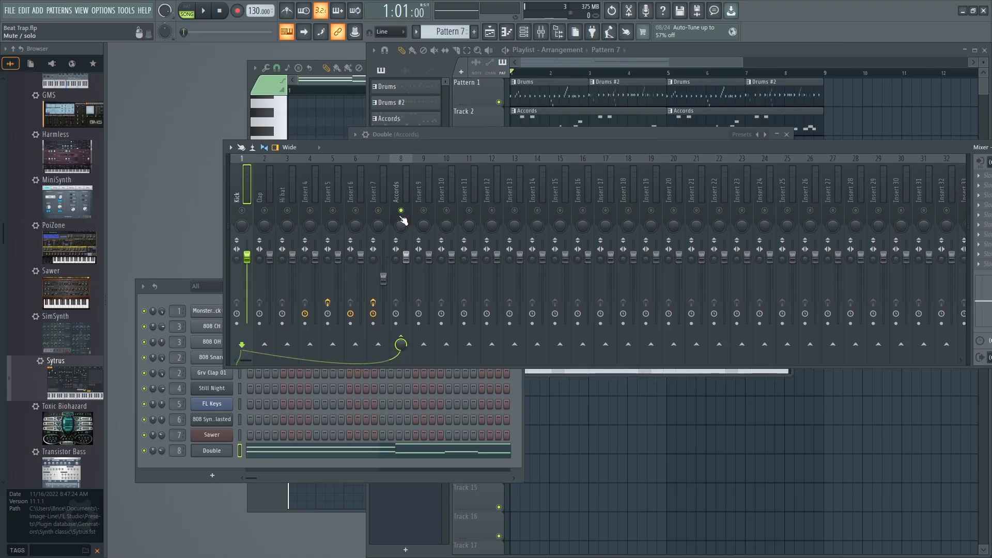
left_click(242, 211)
Demonstrate the Kick's send to the Accords track by switching it off and on repeatedly.
left_click(401, 344)
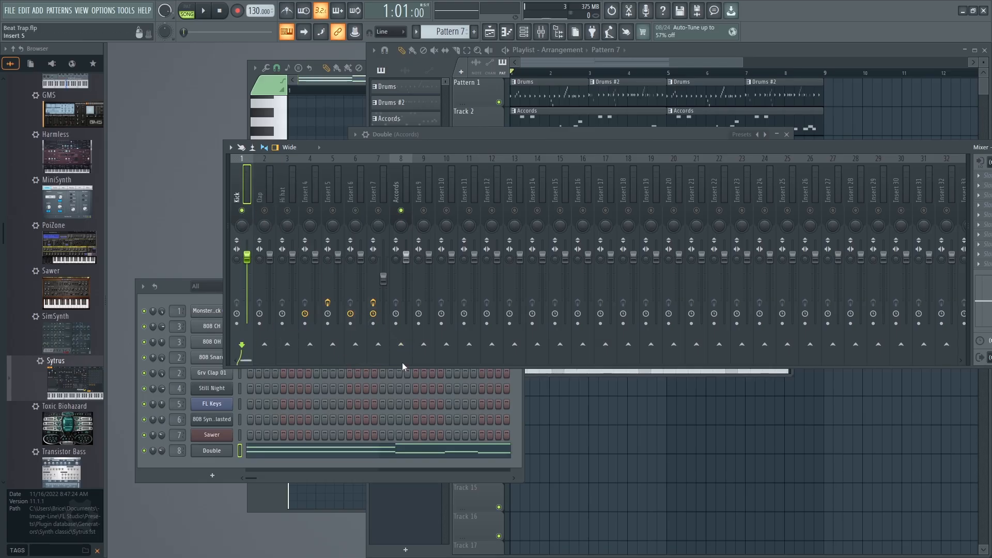
left_click(401, 345)
left_click(402, 344)
left_click(402, 344)
left_click(402, 344)
left_click(401, 345)
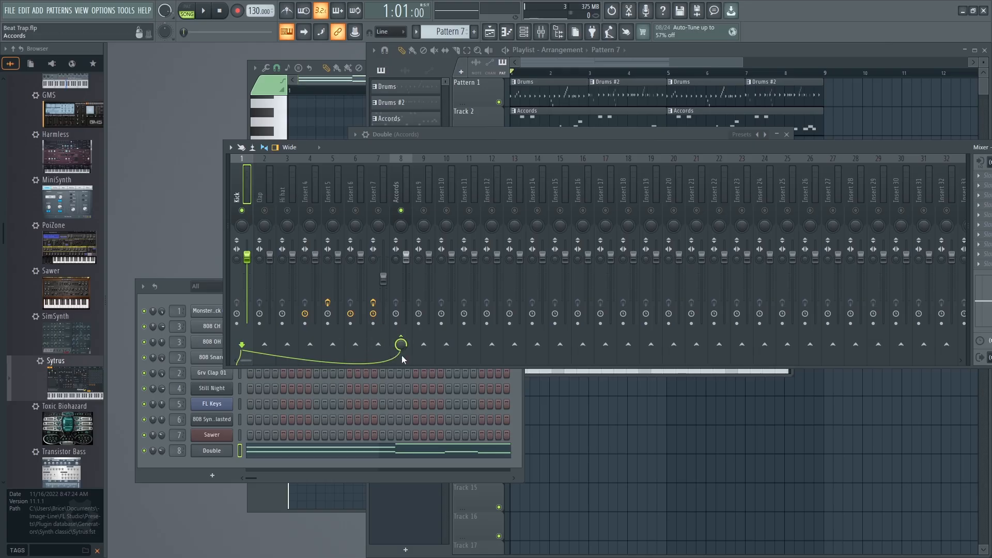
Try different levels for the Kick's send to Accords, check them during playback, and turn the send down to zero.
left_click_drag(402, 345, 402, 403)
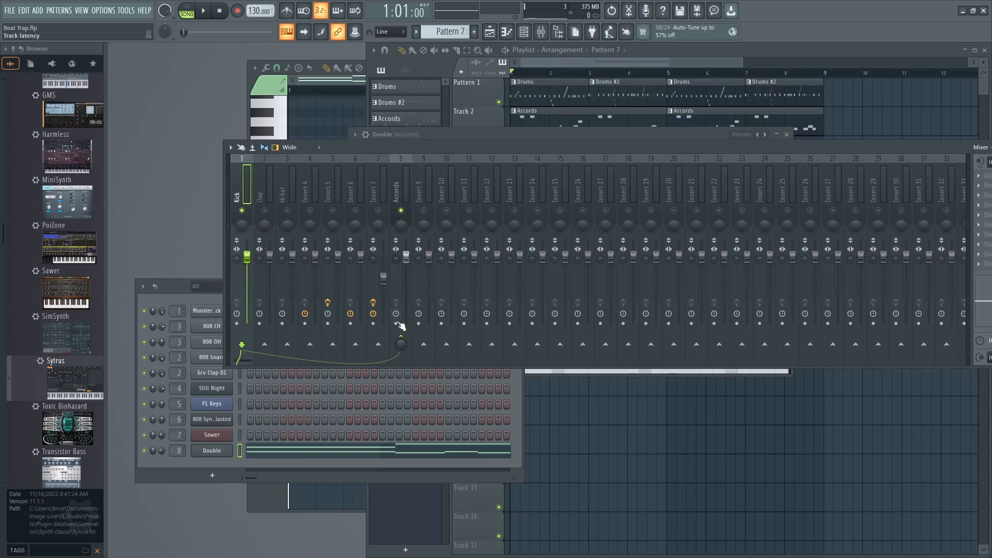
left_click_drag(401, 346, 401, 294)
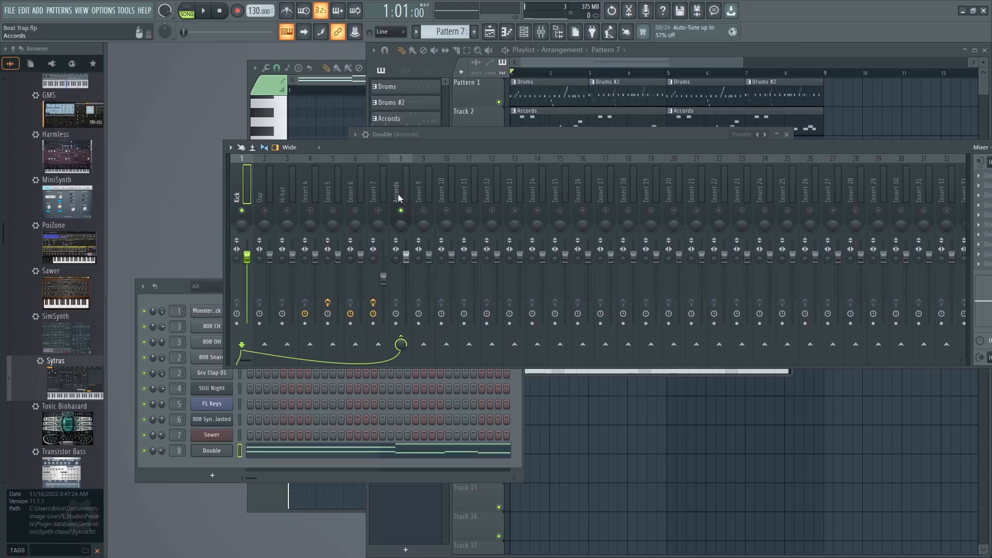
key("space")
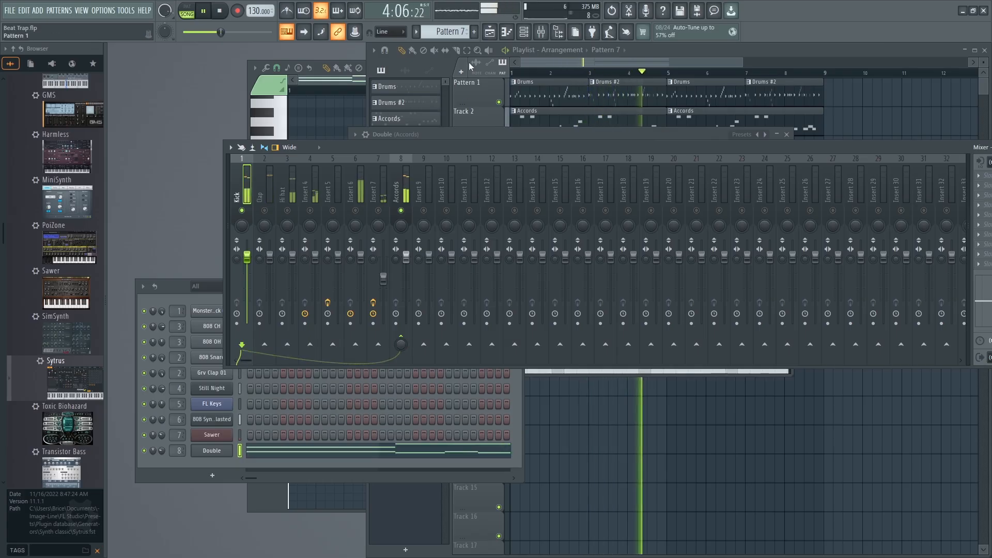
key("space")
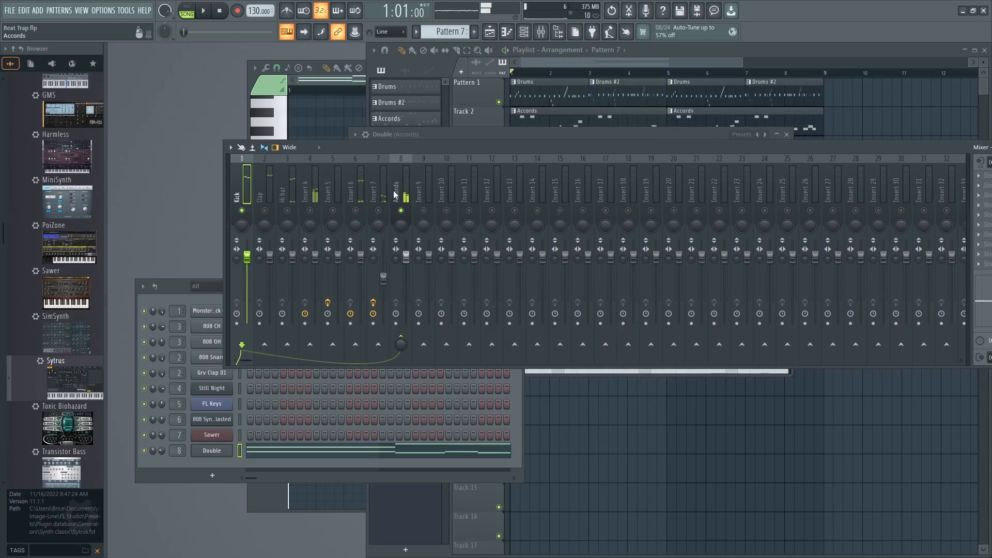
left_click_drag(361, 147, 289, 98)
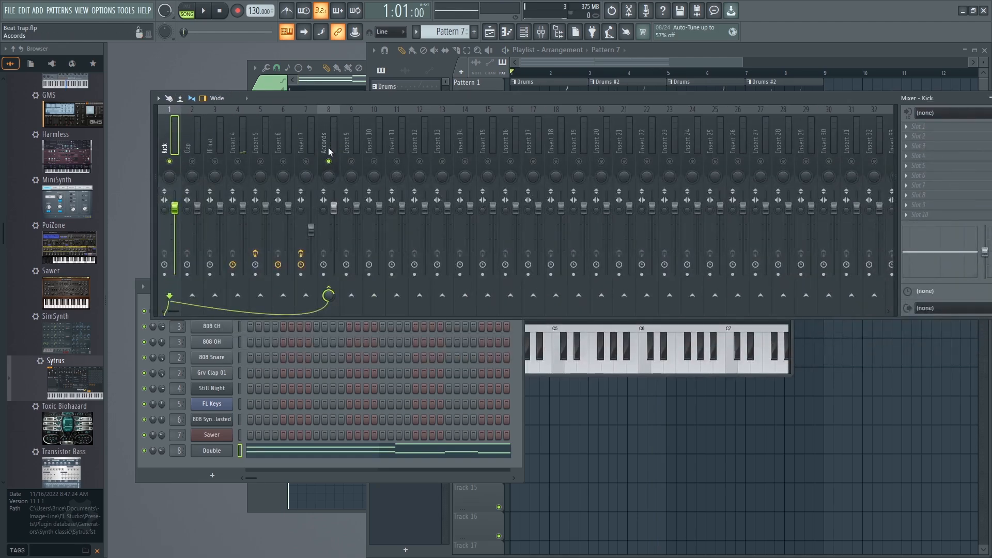
left_click_drag(328, 295, 328, 362)
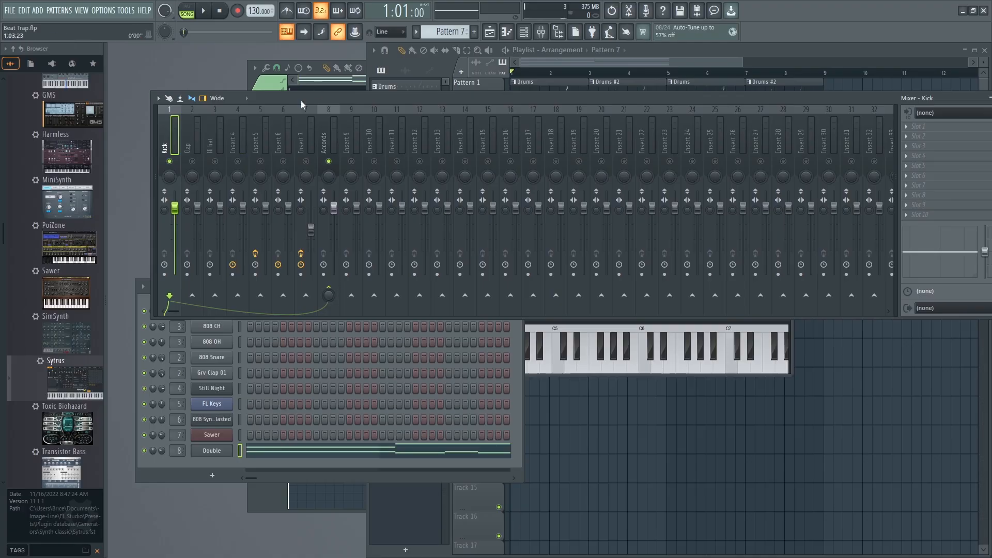
Load Fruity Limiter into the first effect slot of the Accords mixer track.
left_click(330, 136)
left_click(178, 184)
left_click(336, 133)
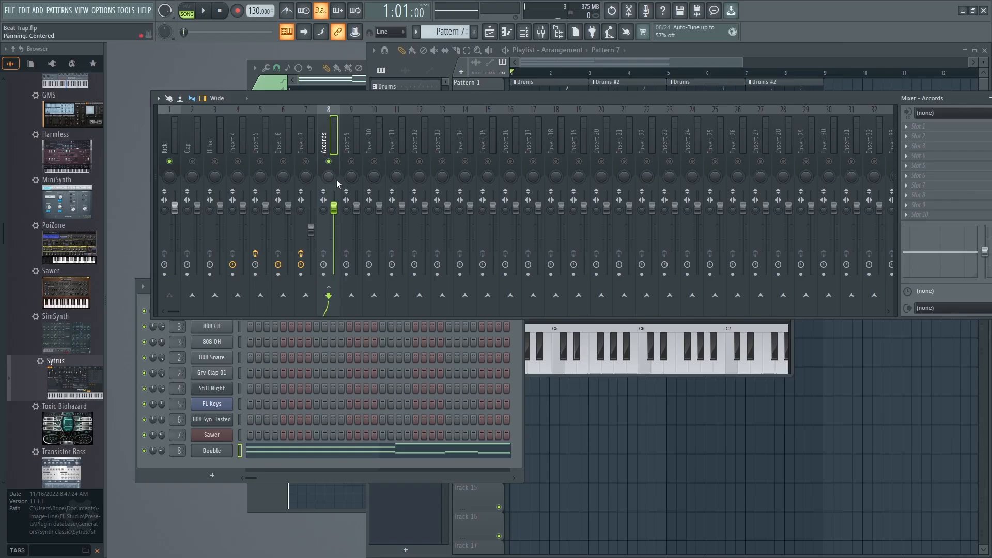
left_click_drag(345, 97, 303, 103)
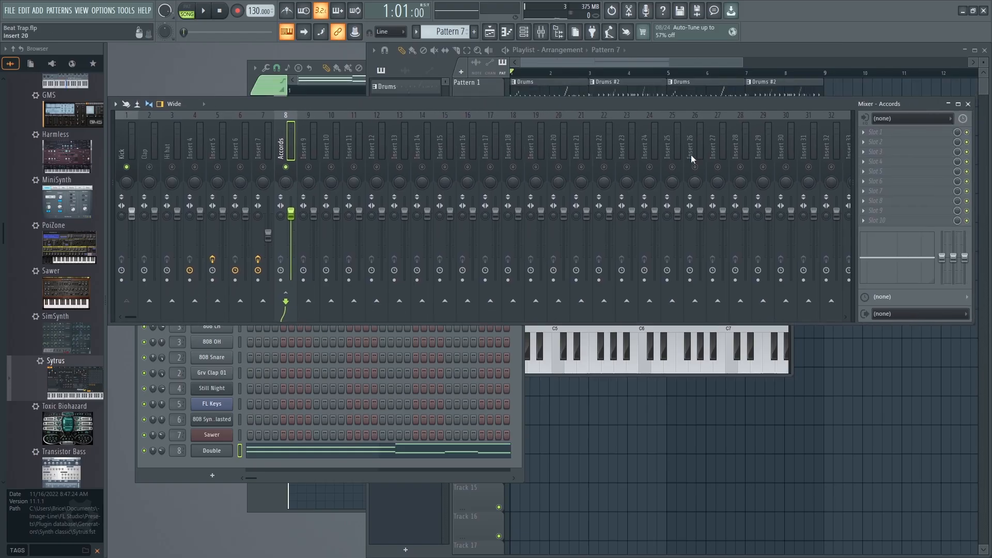
left_click(863, 131)
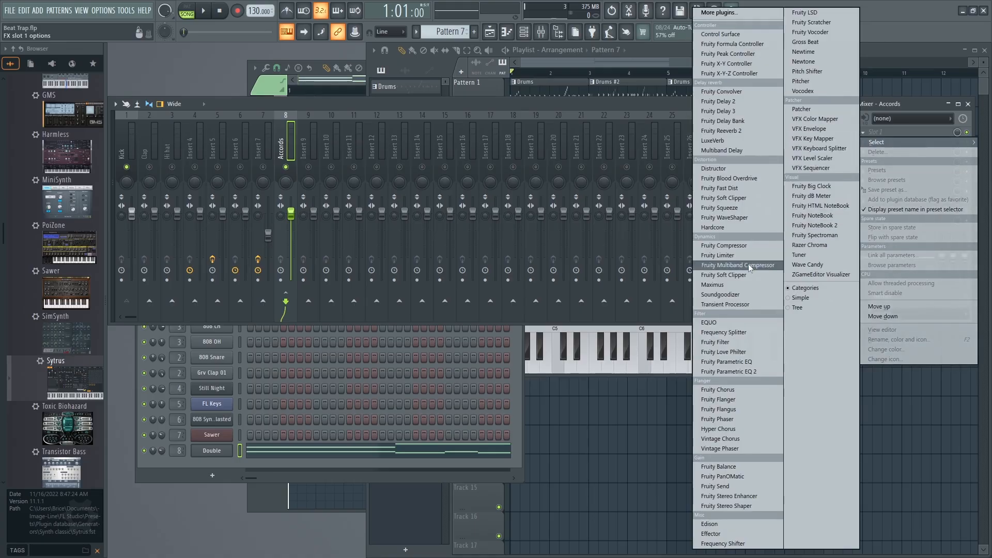
left_click(721, 256)
left_click_drag(498, 98, 495, 170)
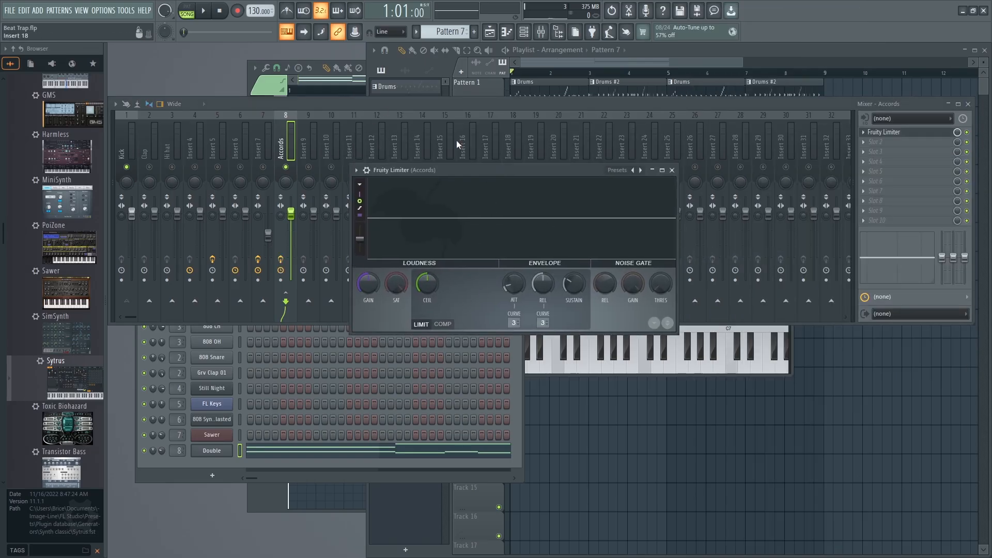
Switch Fruity Limiter to compressor mode with sidechain input 1, and play the beat to check the signal.
left_click(443, 324)
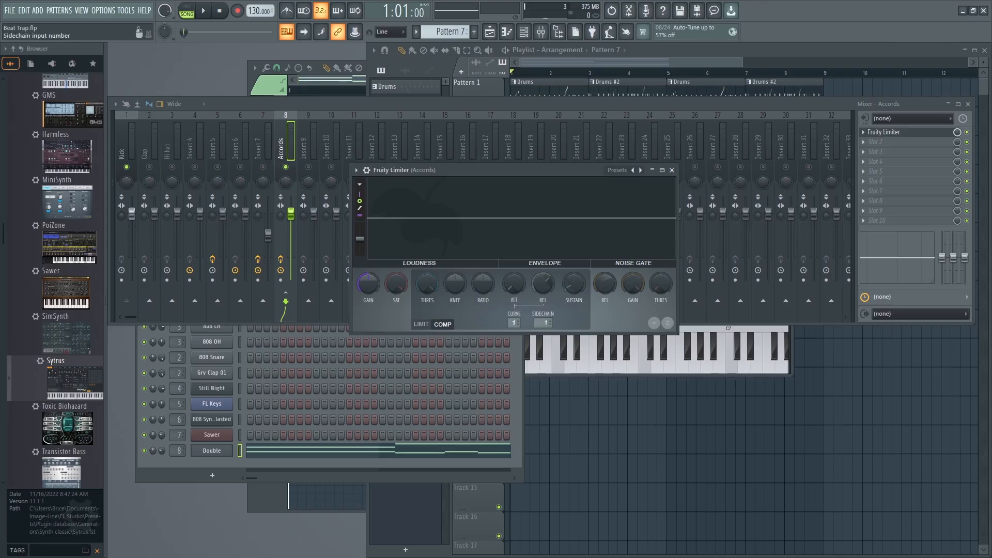
key("space")
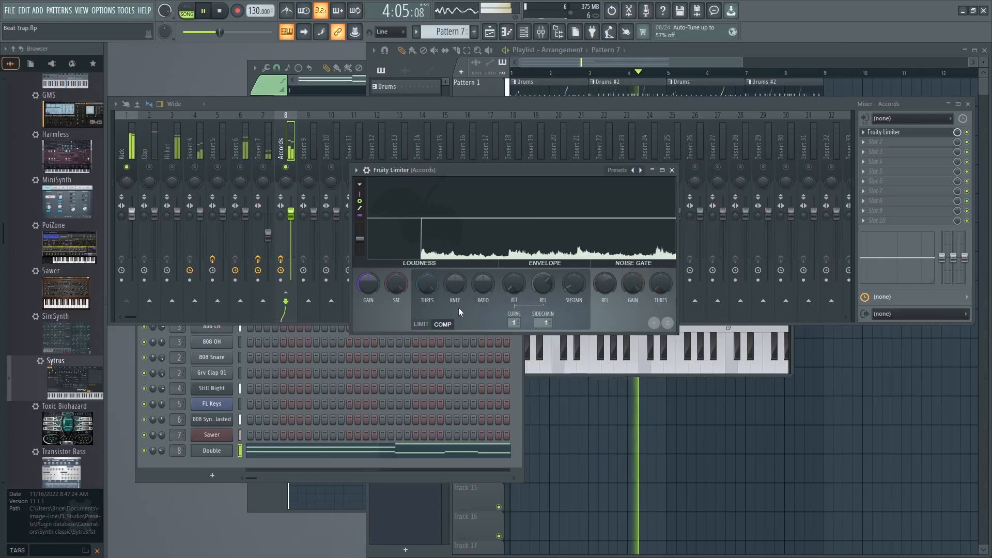
key("space")
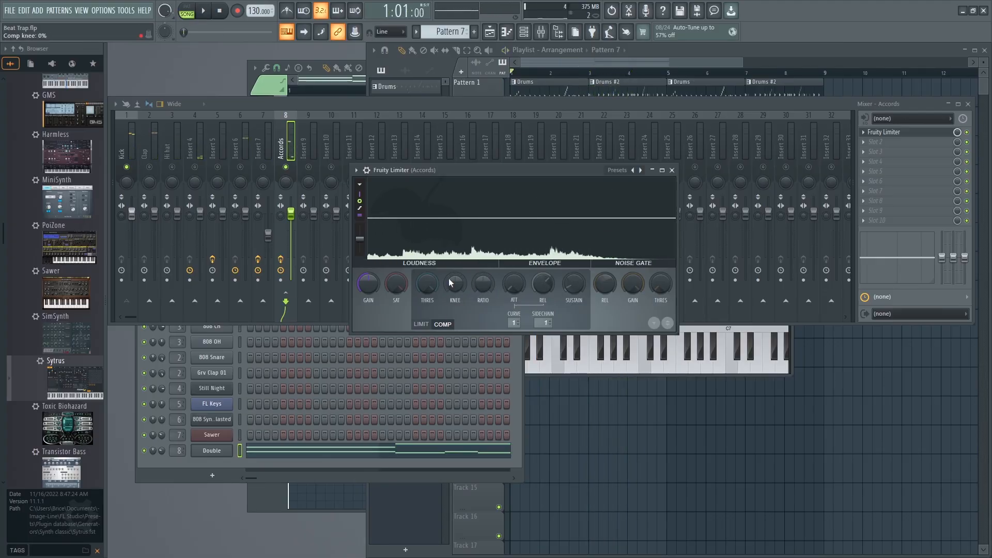
Raise the Accords compressor's ratio and lower its threshold to about -24.1 dB, checking the ducking during playback.
mouse_move(427, 283)
left_mouse_down()
mouse_move(427, 302)
mouse_move(427, 282)
left_mouse_up()
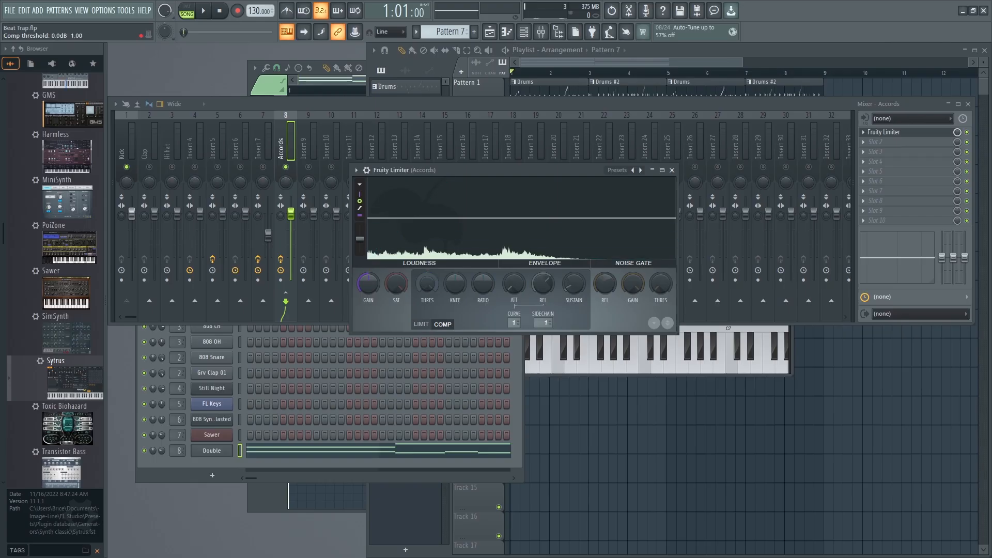
left_click_drag(423, 283, 423, 278)
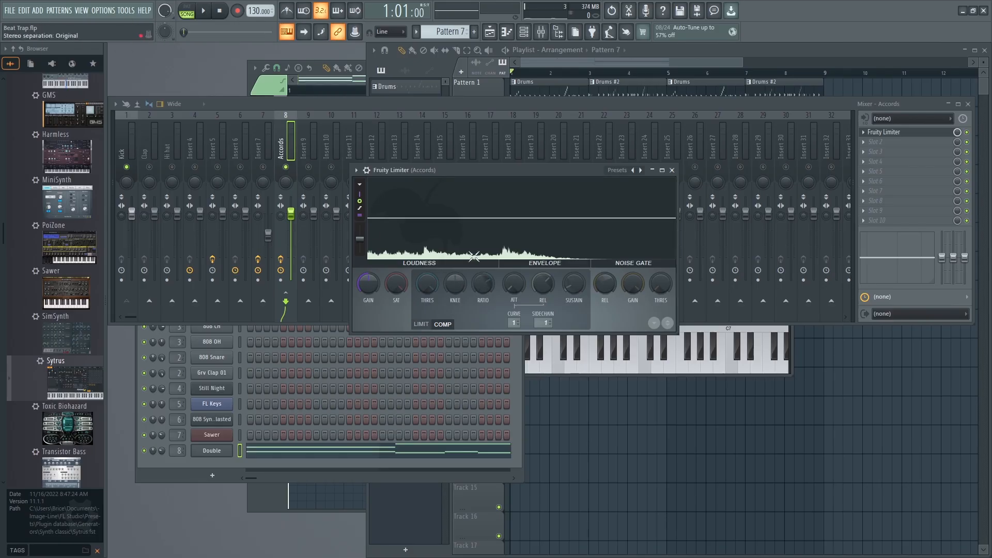
left_click_drag(483, 282, 483, 272)
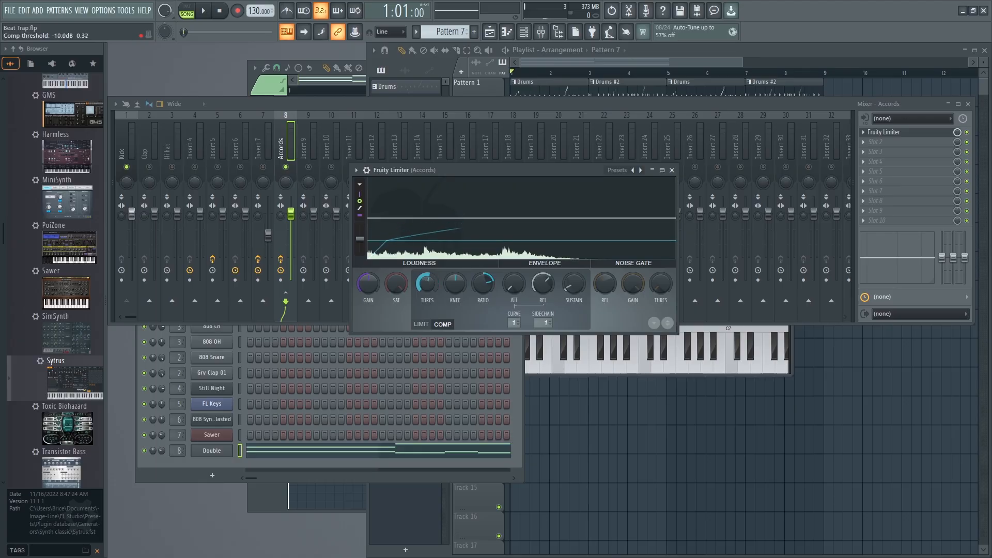
mouse_move(423, 282)
left_mouse_down()
mouse_move(423, 257)
mouse_move(425, 301)
left_mouse_up()
key("space")
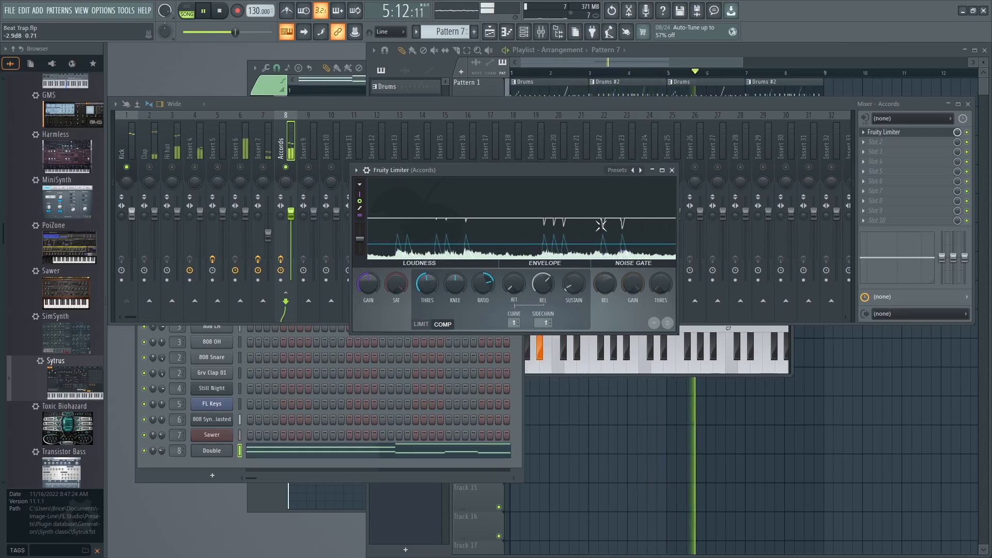
left_click_drag(426, 285, 426, 311)
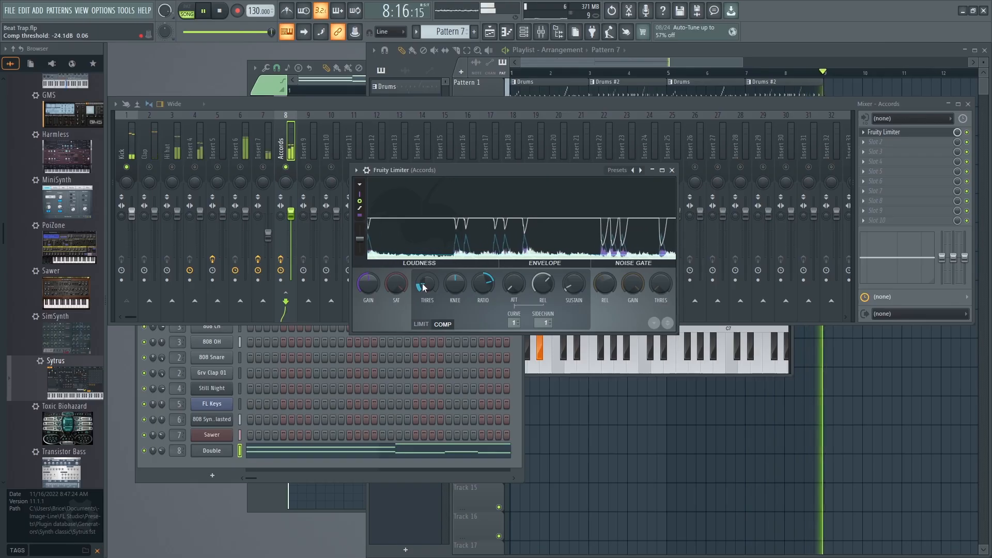
Lower the Accords compressor's threshold to about -27.2 dB and unmute all mixer tracks to hear the ducking in the full mix.
mouse_move(423, 288)
left_mouse_down()
mouse_move(423, 320)
mouse_move(424, 299)
left_mouse_up()
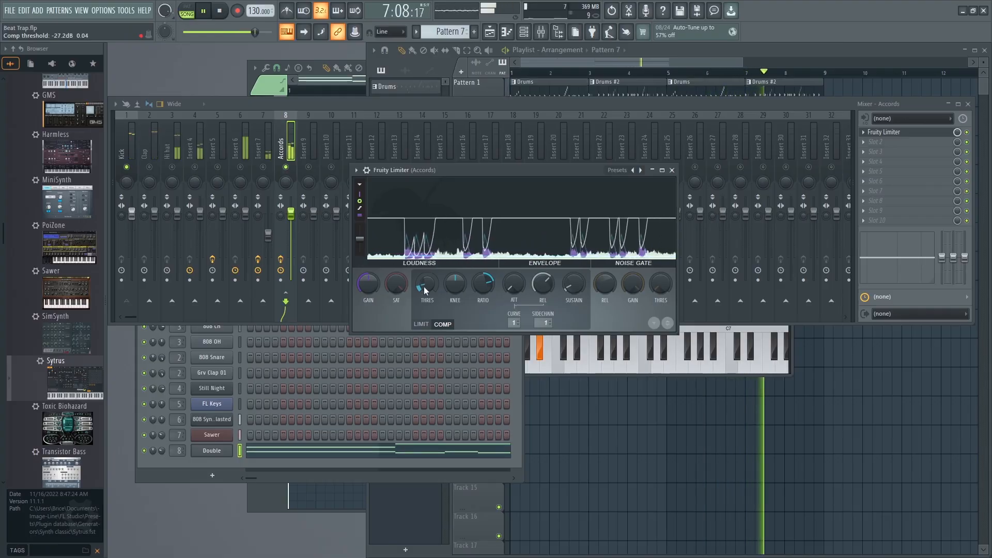
right_click(286, 168)
right_click(287, 168)
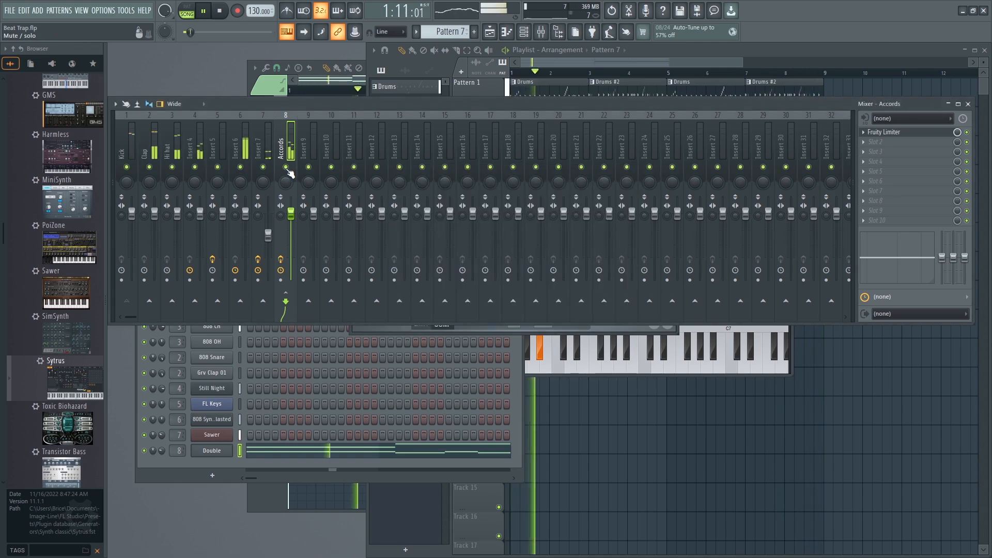
left_click(211, 460)
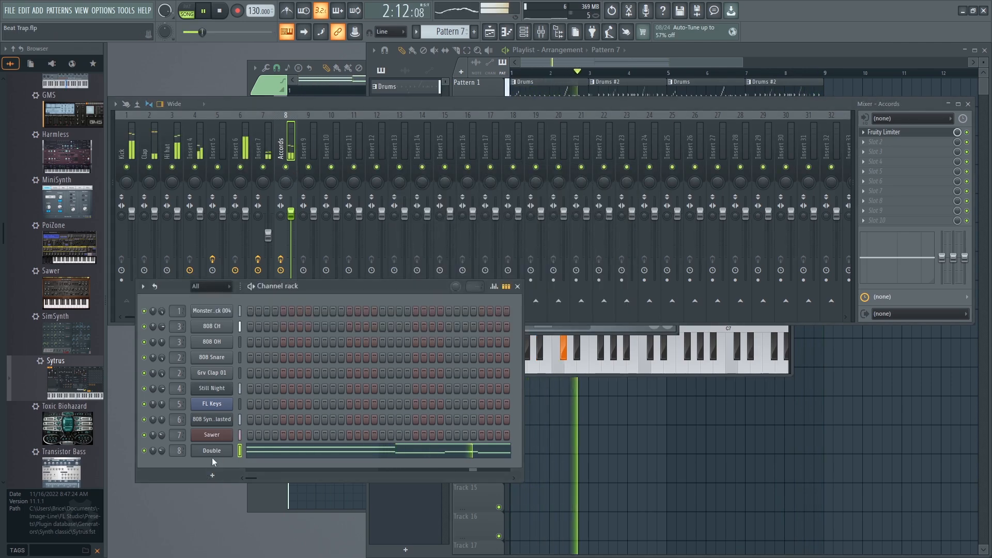
left_click(327, 103)
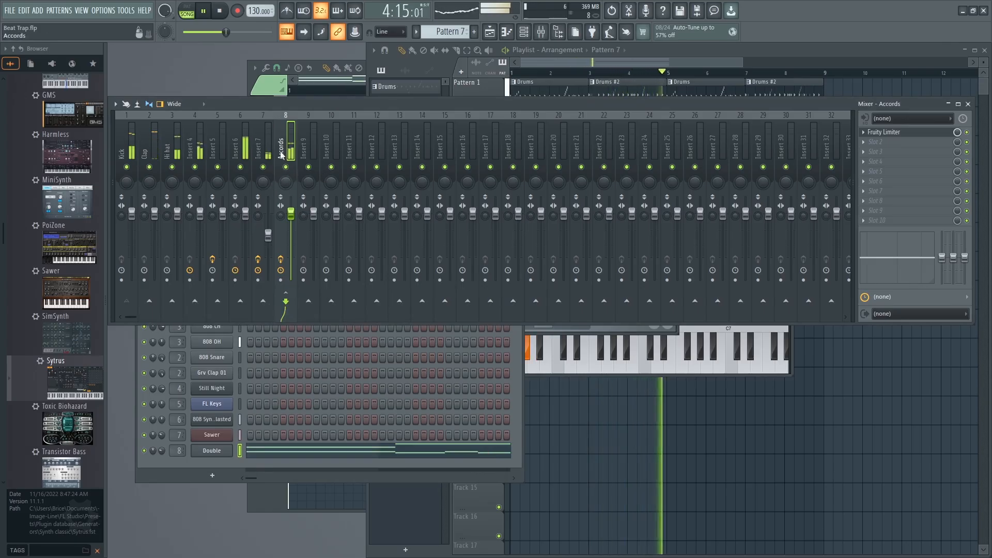
Solo the Insert 7 mixer track, unmute the Kick alongside it, and play the two together.
right_click(263, 167)
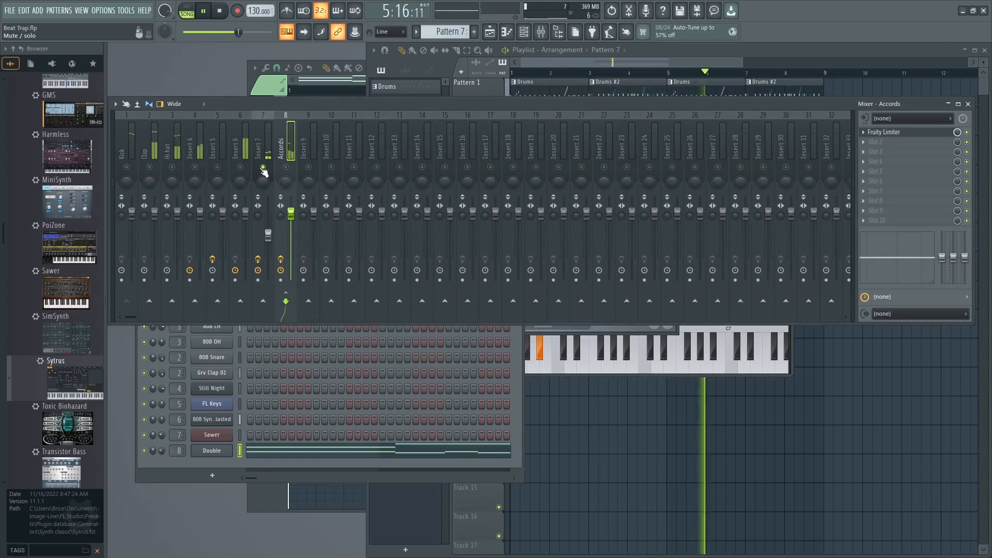
left_click(262, 154)
key("space")
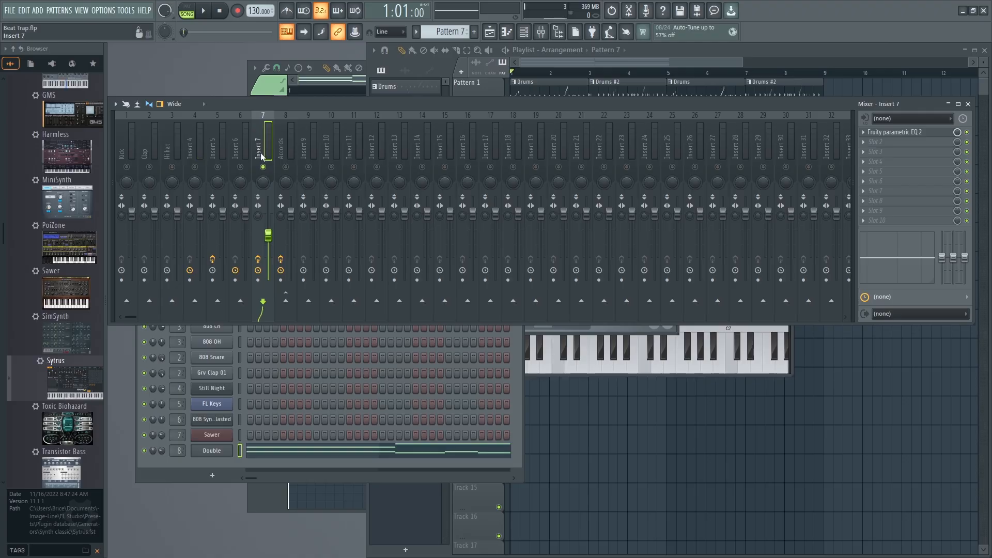
left_click(126, 166)
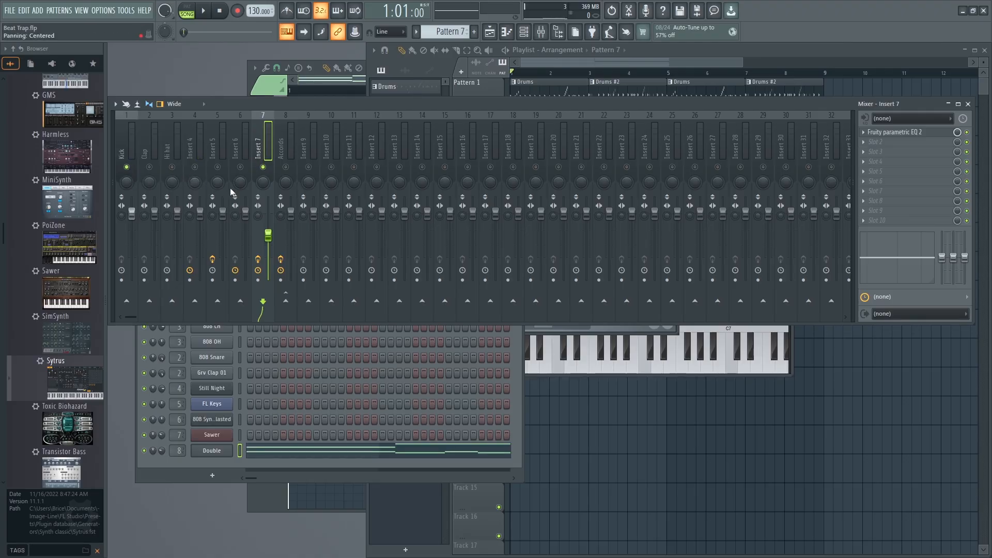
key("space")
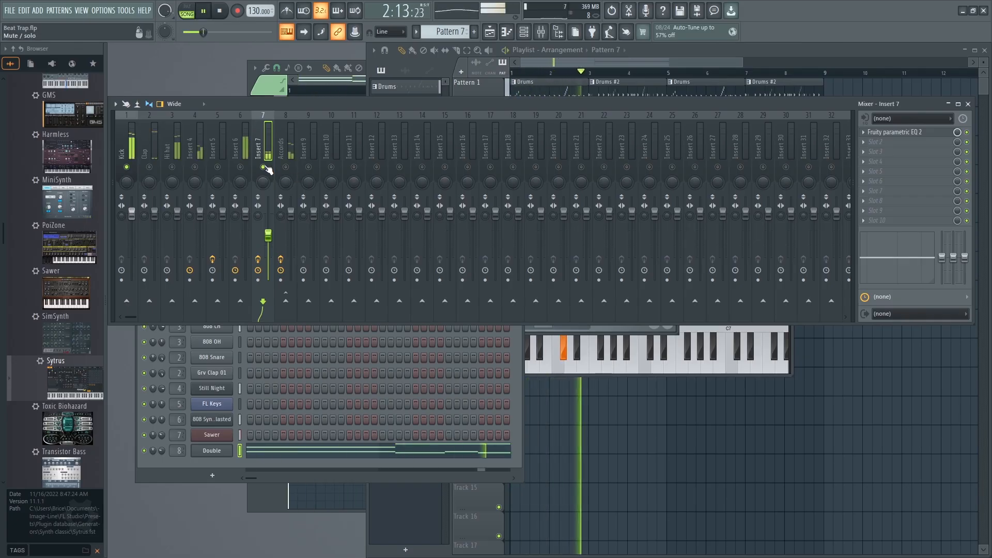
key("space")
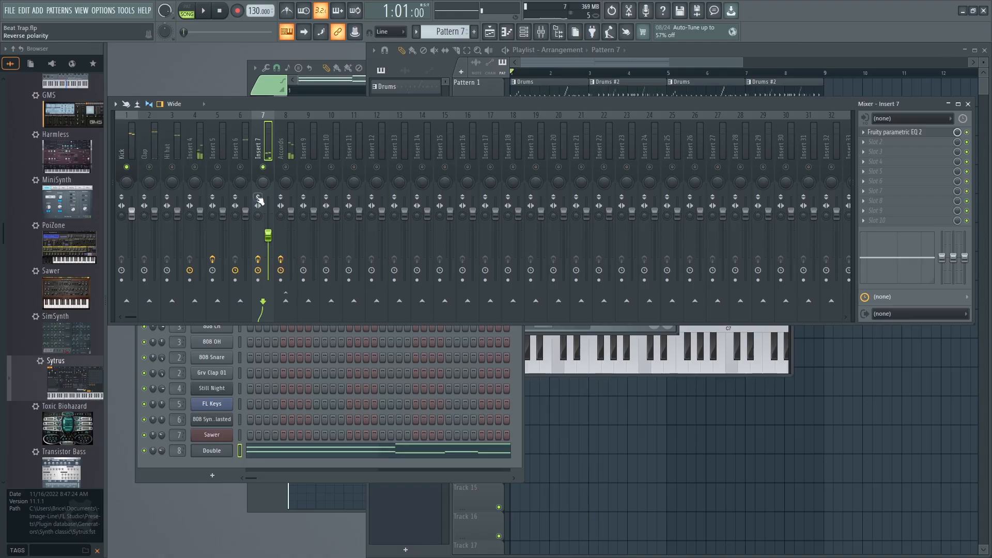
Rename the Accords mixer track to Accords SC.
left_click_drag(272, 105, 293, 99)
left_click(300, 136)
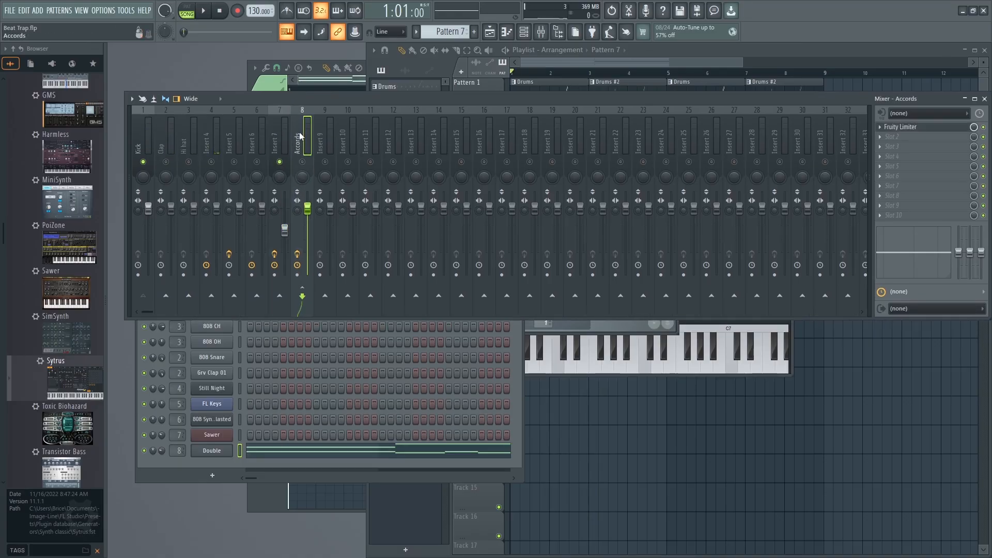
right_click(298, 136)
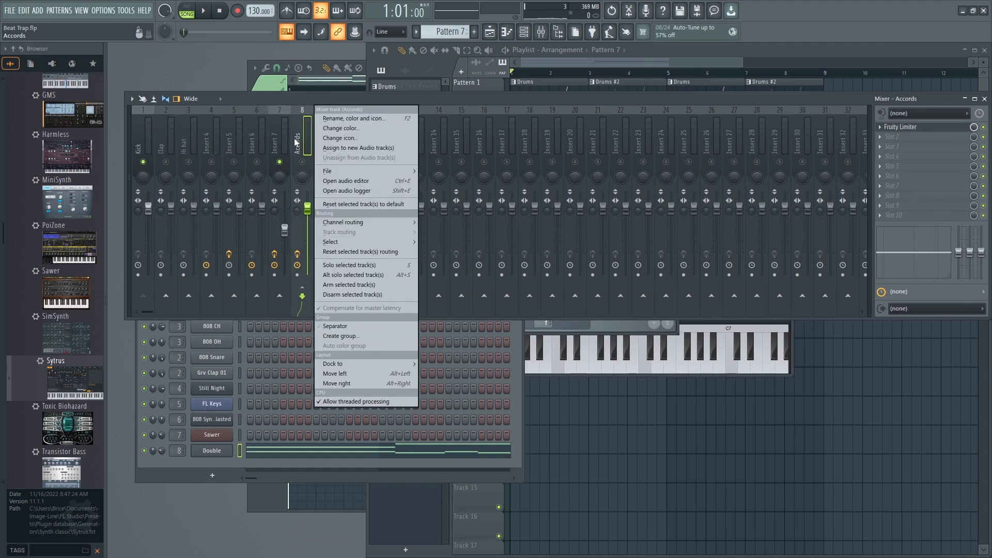
left_click(340, 118)
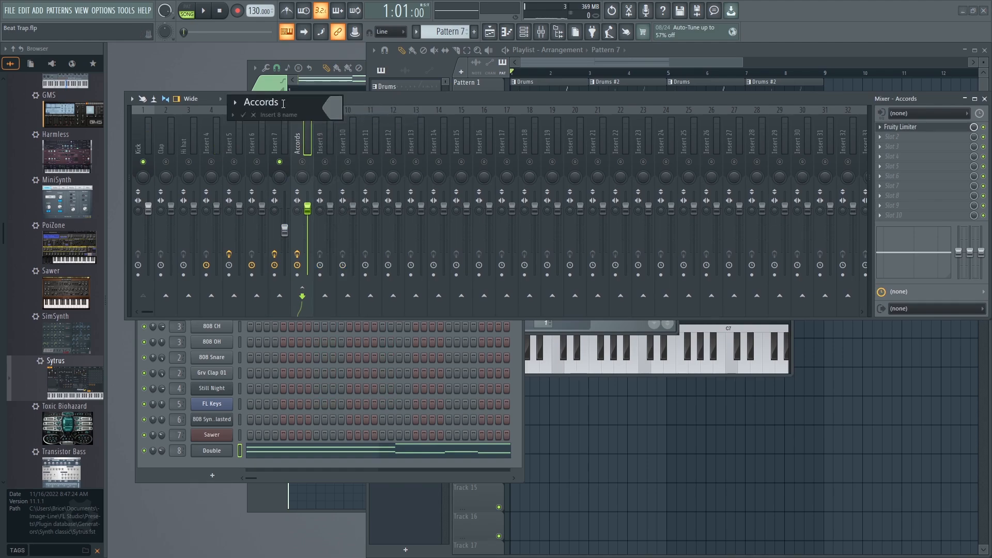
key("Return")
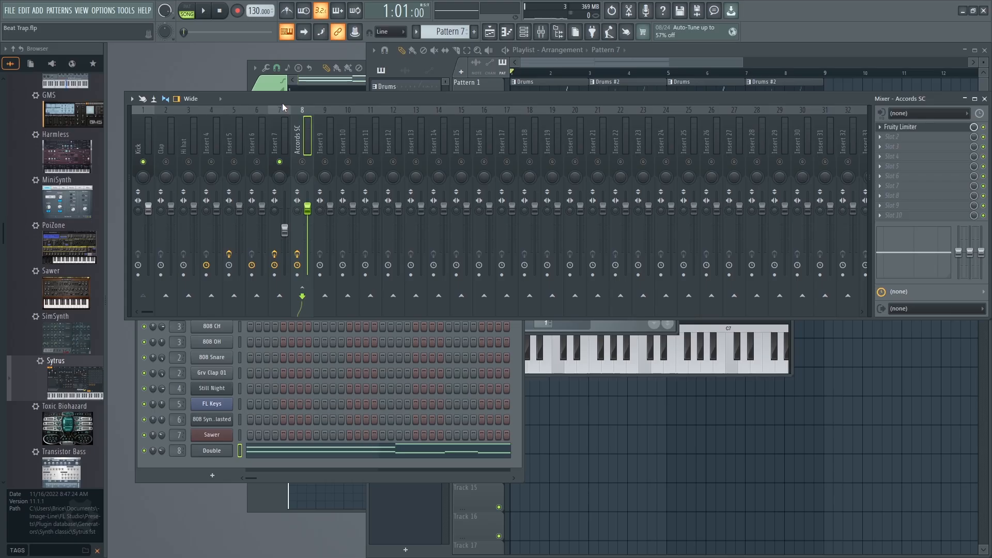
Rename the Insert 7 mixer track to Saw.
left_click(275, 150)
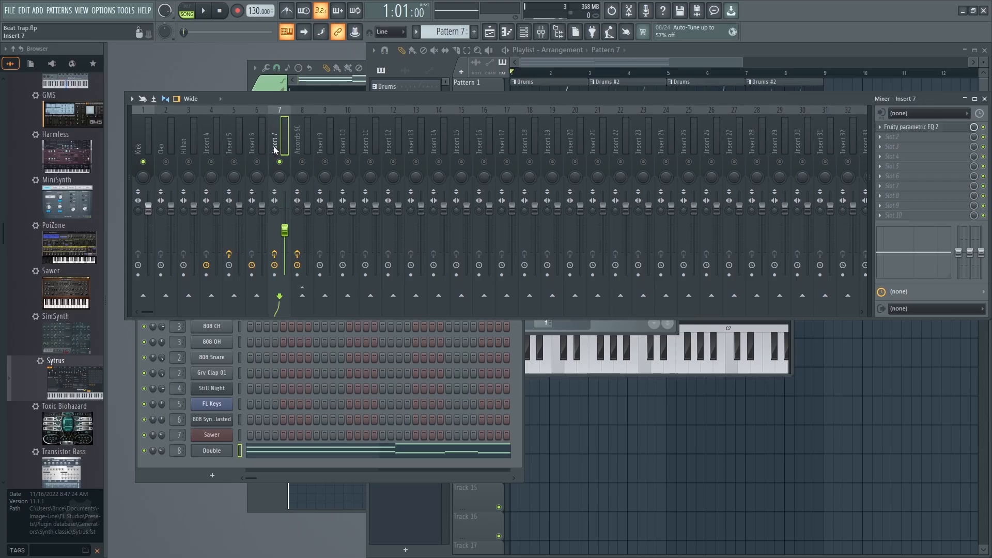
right_click(277, 140)
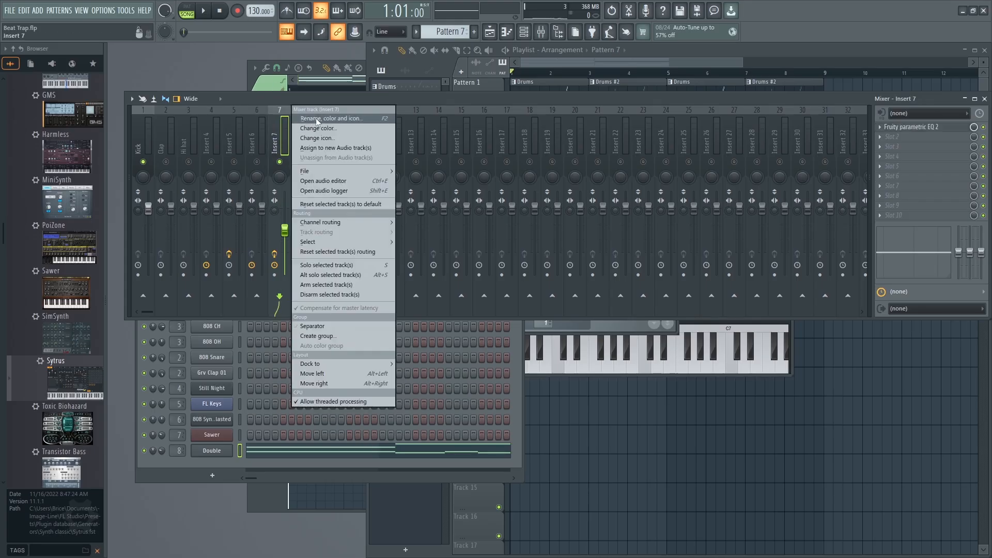
left_click(298, 107)
type("Saw")
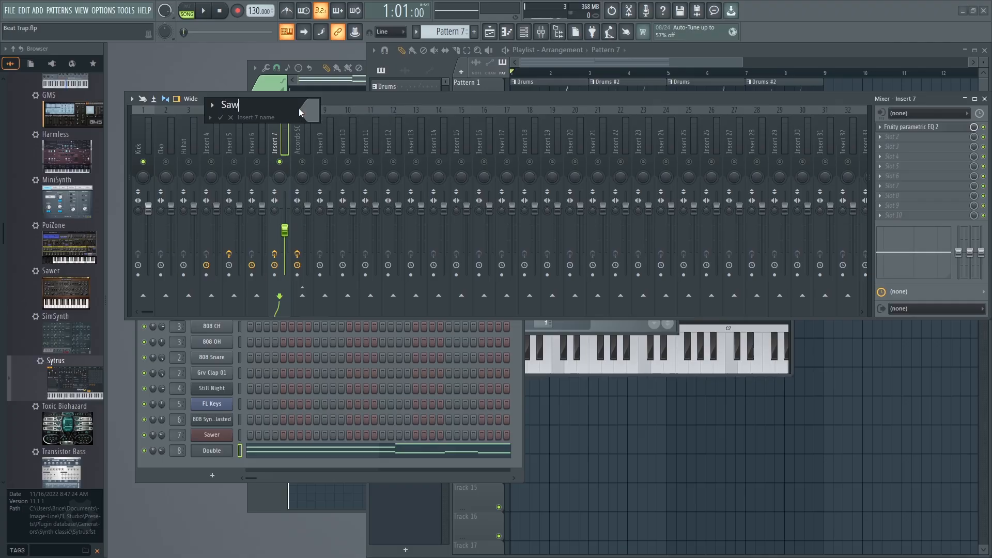
key("Return")
Bring the Master track into view and reroute the Saw track from Master to Accords SC, checking the signal during playback.
left_click_drag(214, 99, 236, 95)
left_click_drag(152, 175, 145, 189)
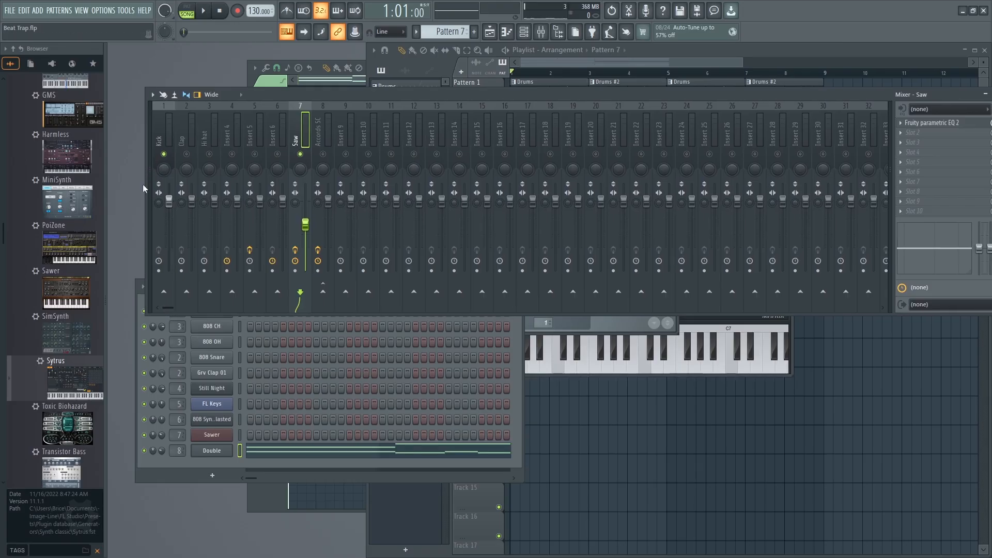
left_click(149, 176)
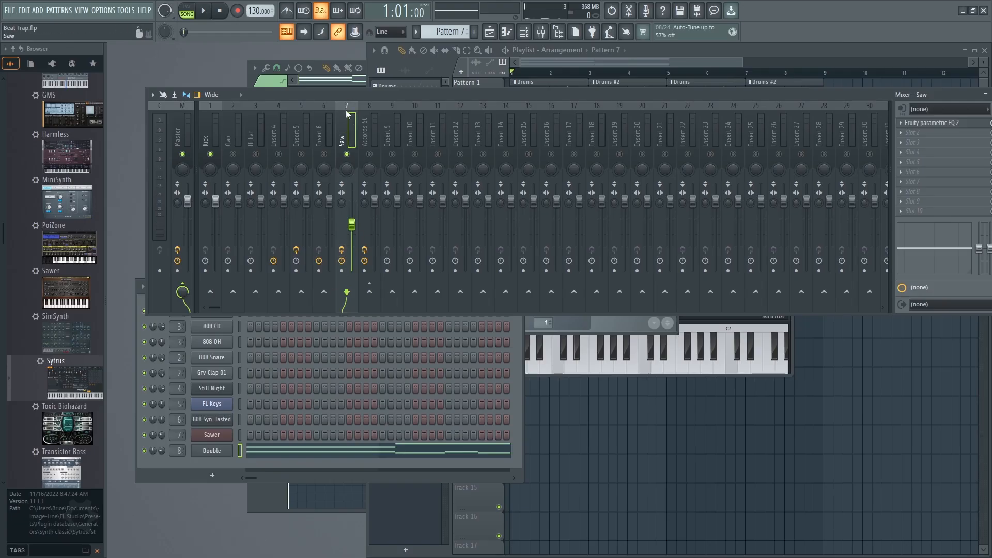
key("space")
left_click(182, 291)
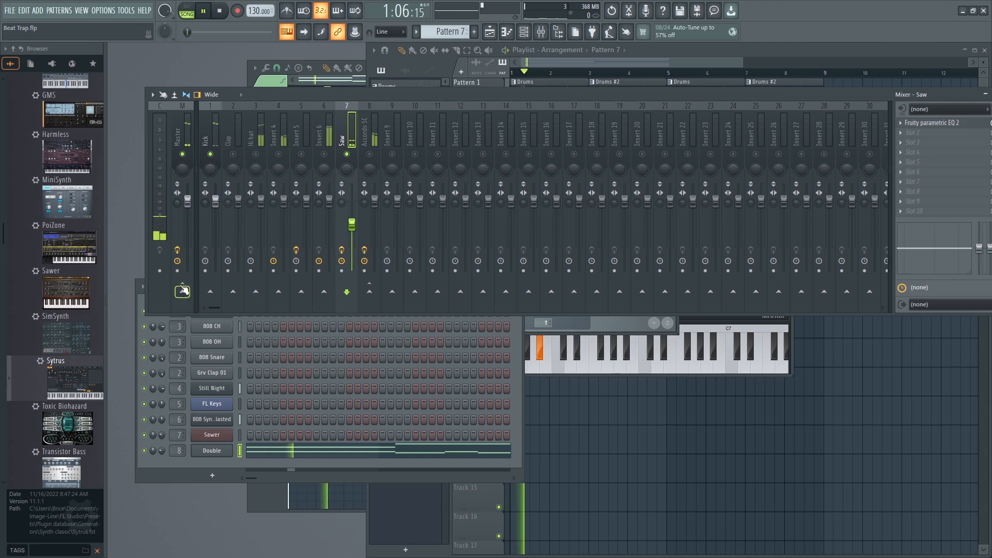
left_click(182, 289)
left_click(182, 289)
key("space")
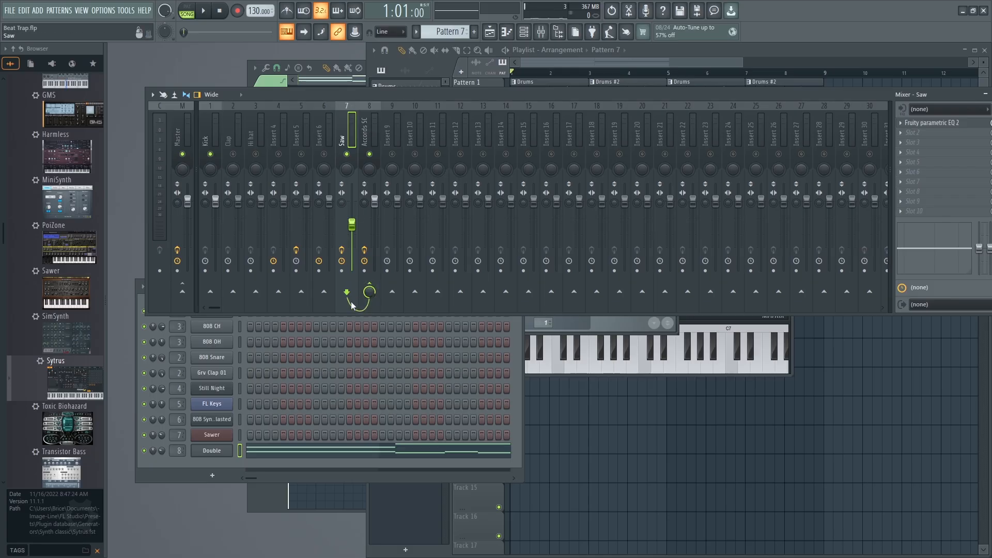
Compare the effects and output routing of the Saw and Accords SC mixer tracks.
left_click(366, 121)
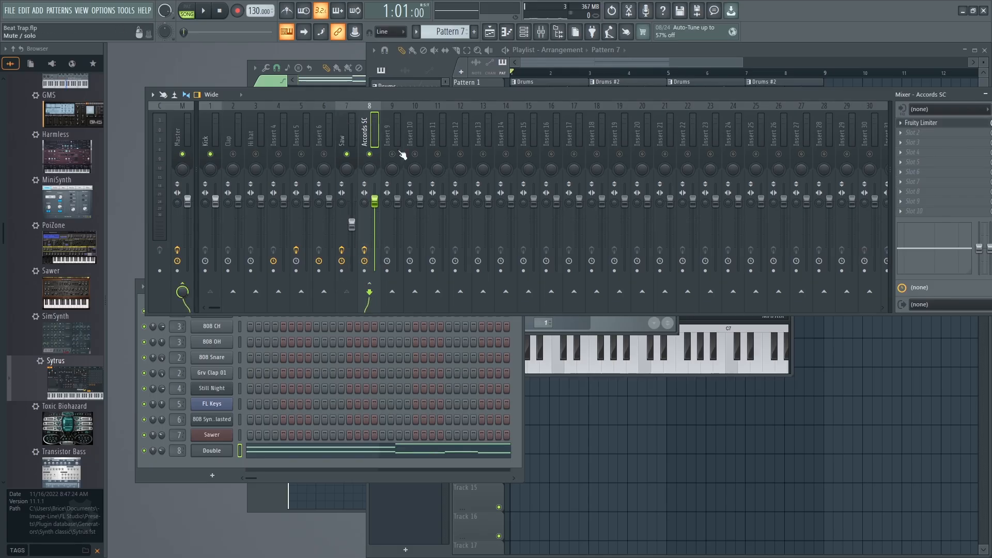
left_click(346, 143)
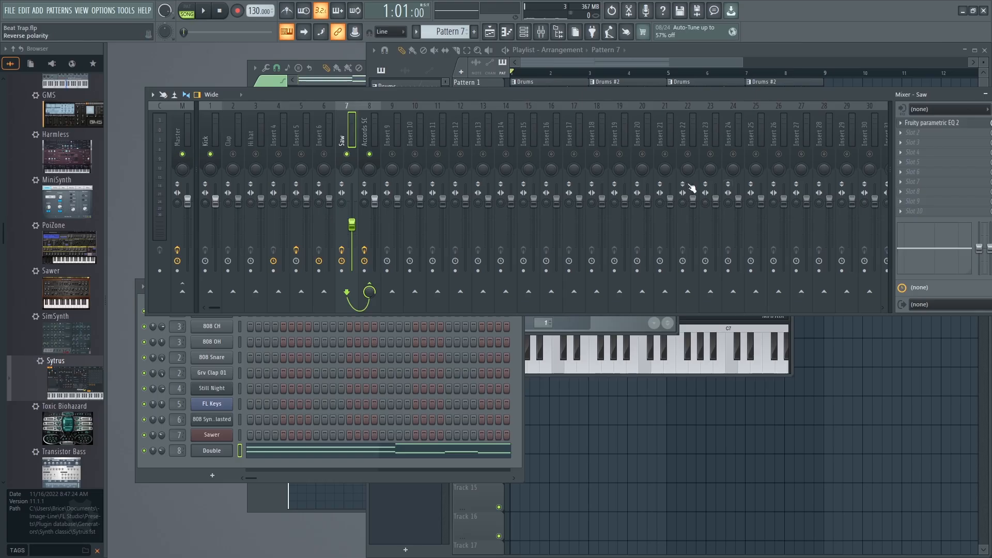
left_click(375, 139)
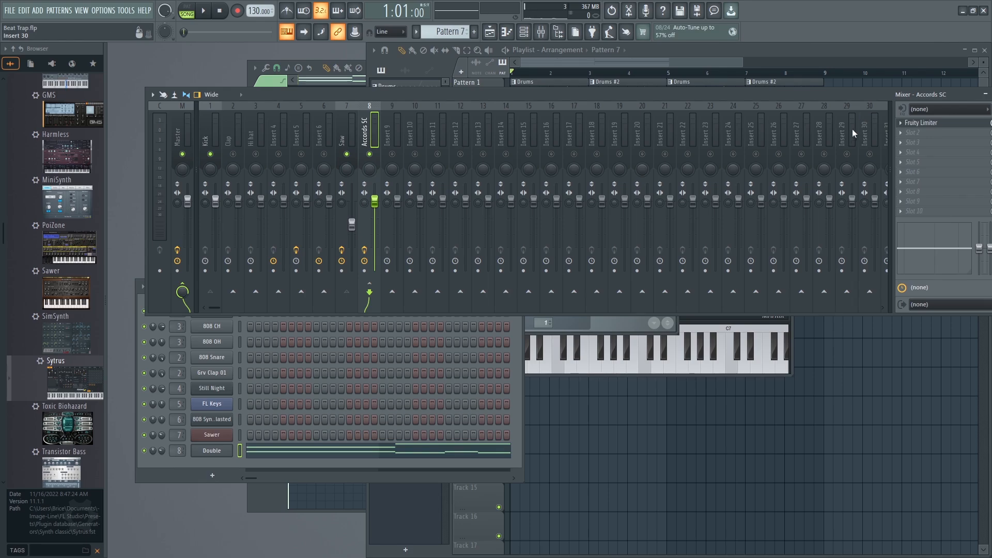
left_click(341, 143)
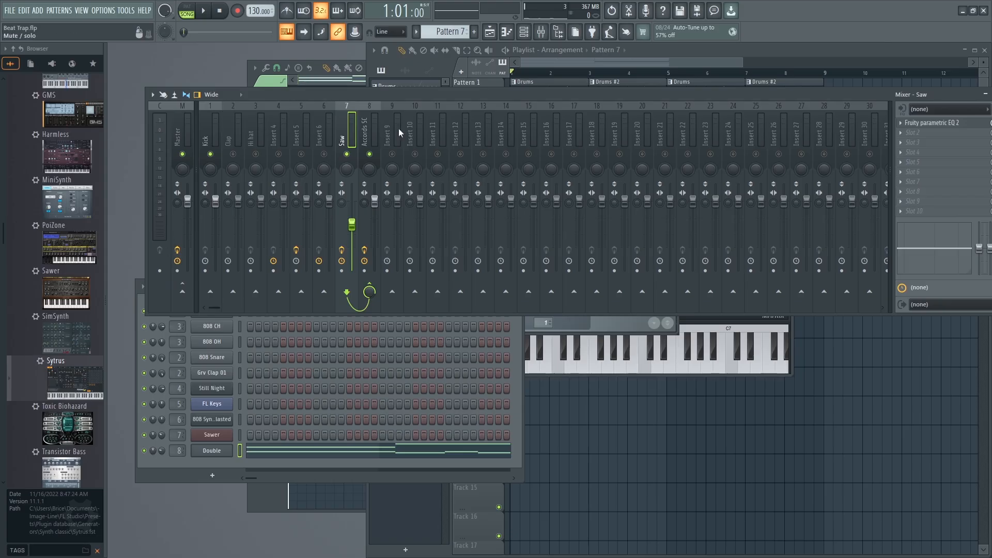
left_click(366, 139)
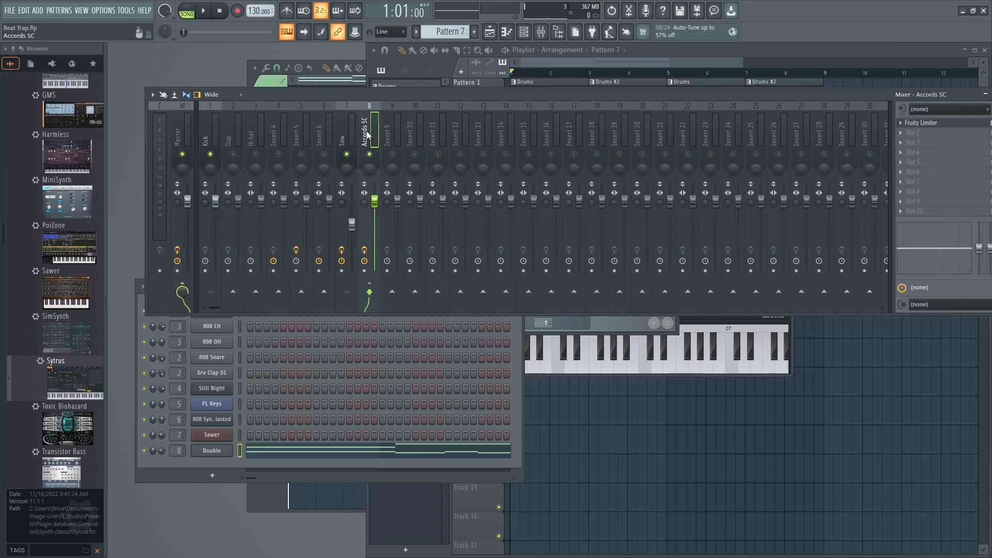
Play the beat with Accords SC muted and then unmuted to check how Saw passes through it.
key("space")
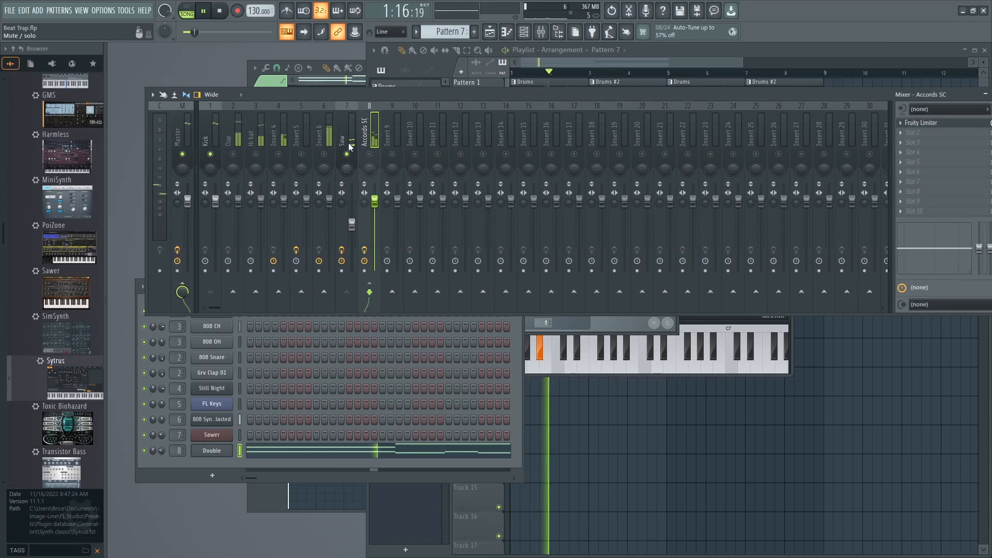
key("space")
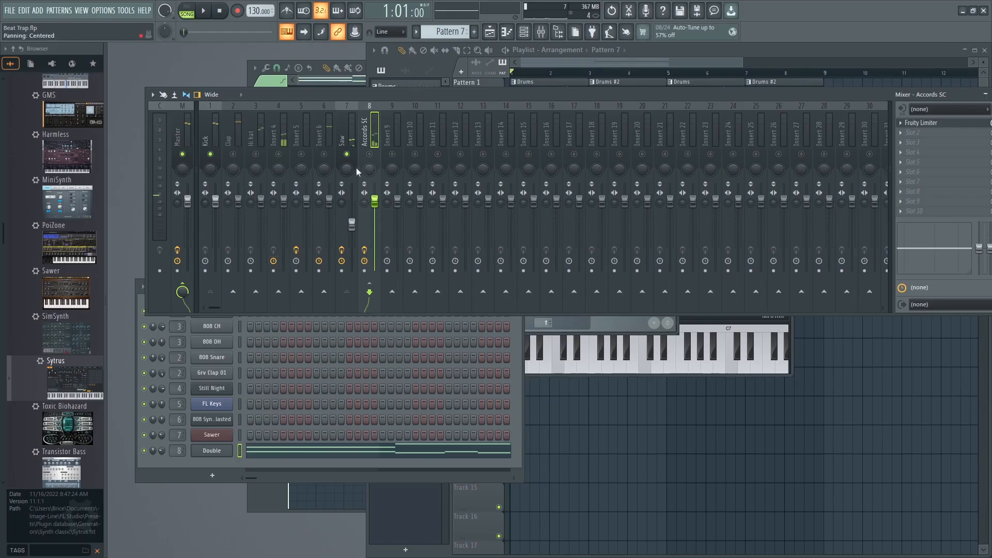
key("space")
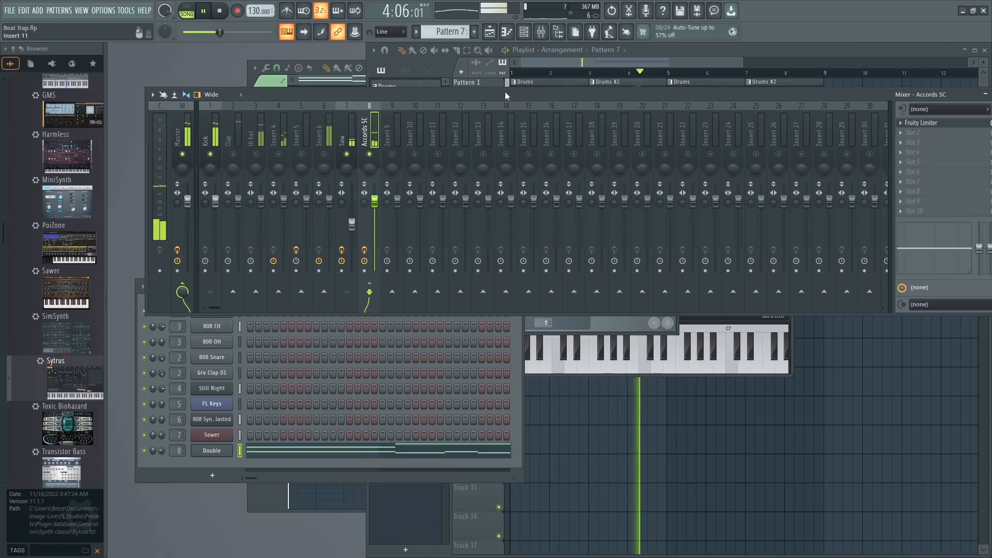
key("space")
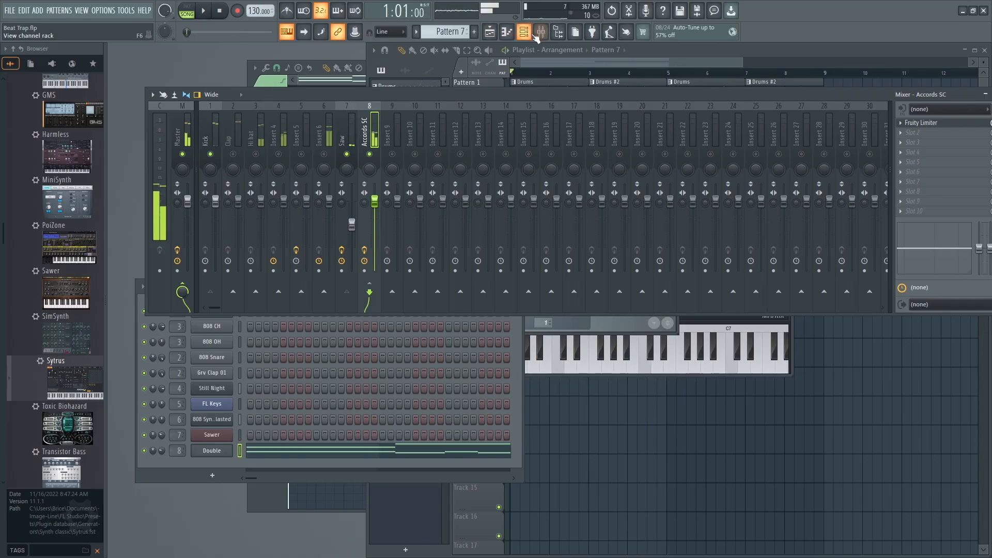
Mute the Double channel and check in the Accords SC Fruity Limiter how Saw is ducked during playback.
left_click(525, 33)
left_click(525, 32)
left_click(525, 33)
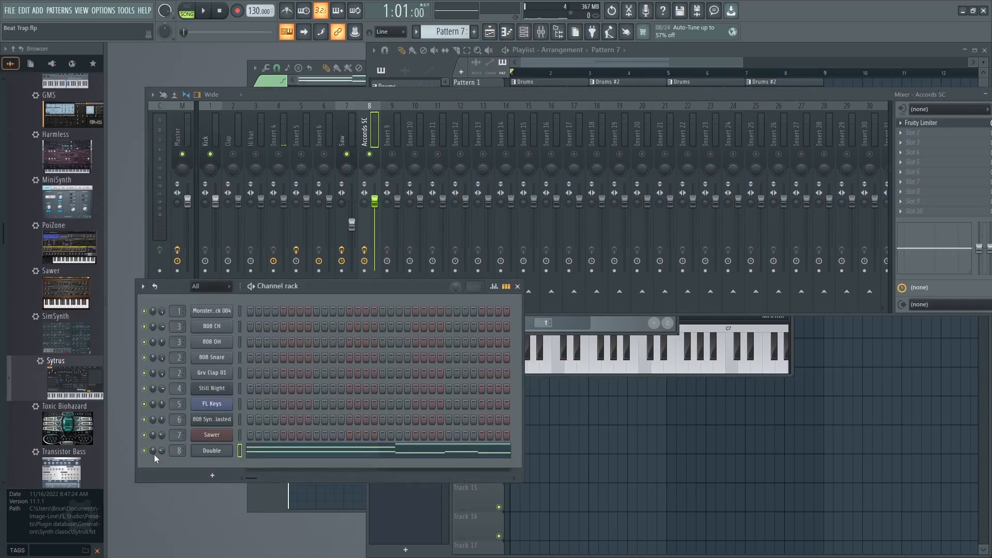
key("space")
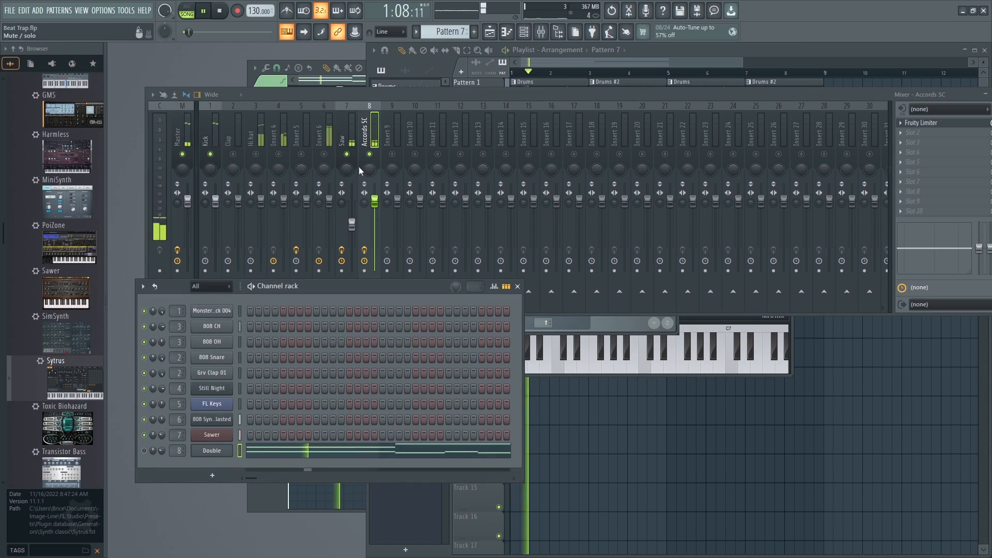
left_click(918, 120)
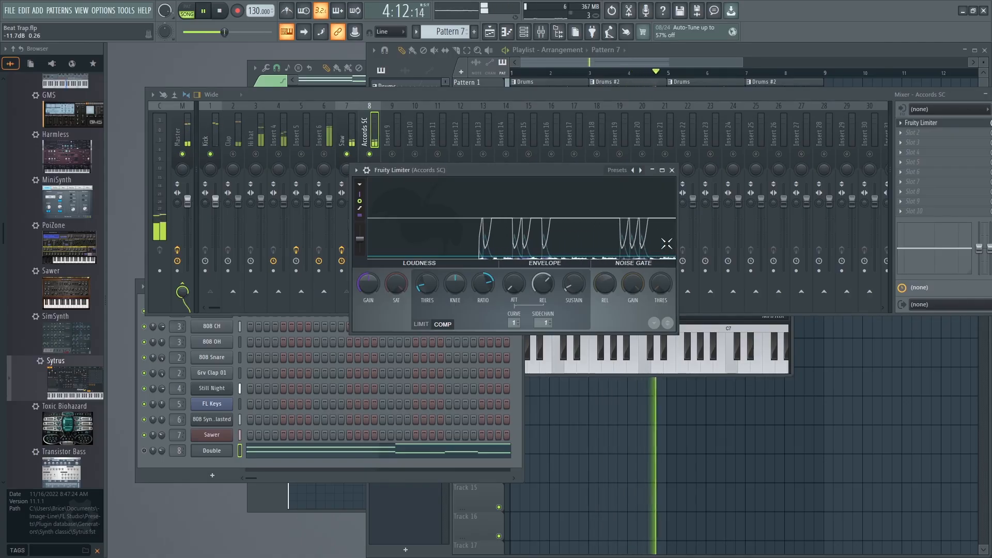
key("space")
left_click(672, 169)
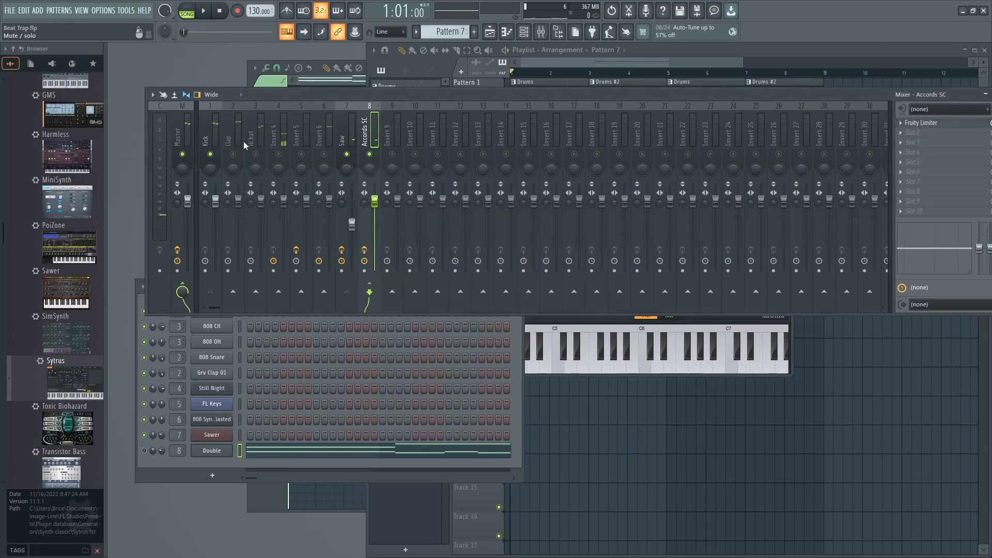
Route the Insert 4 mixer track to Accords SC and play it with the Kick unmuted to check the ducking.
left_click(283, 129)
key("space")
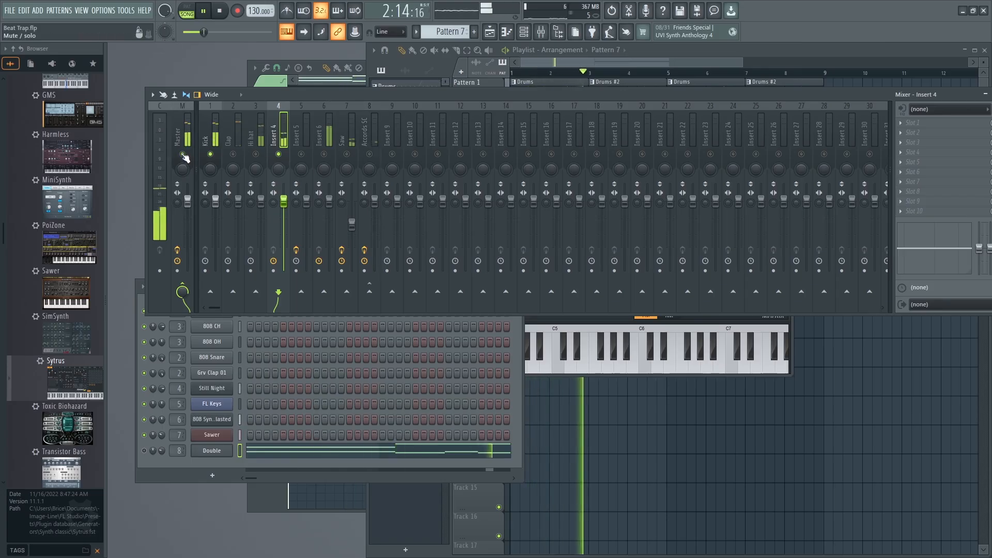
key("space")
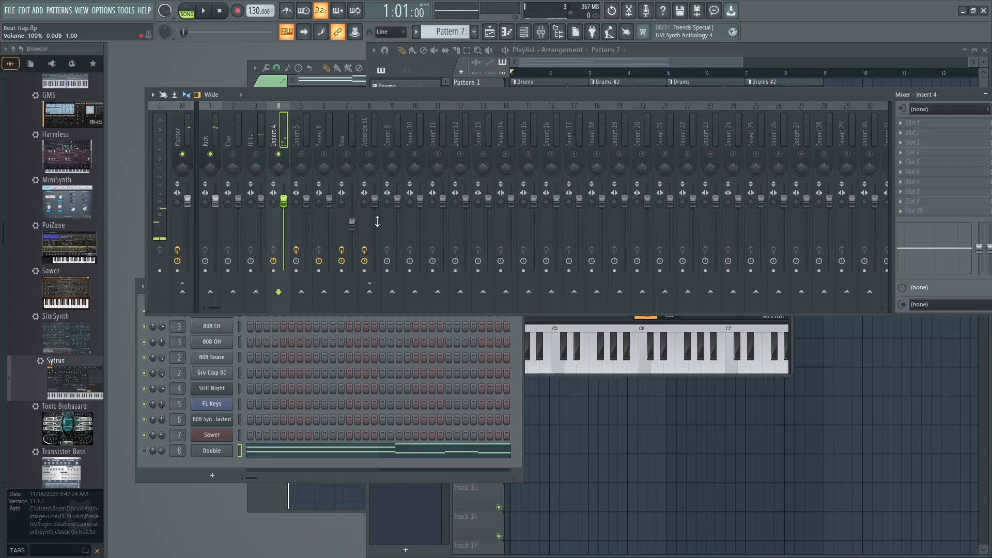
left_click(370, 290)
key("space")
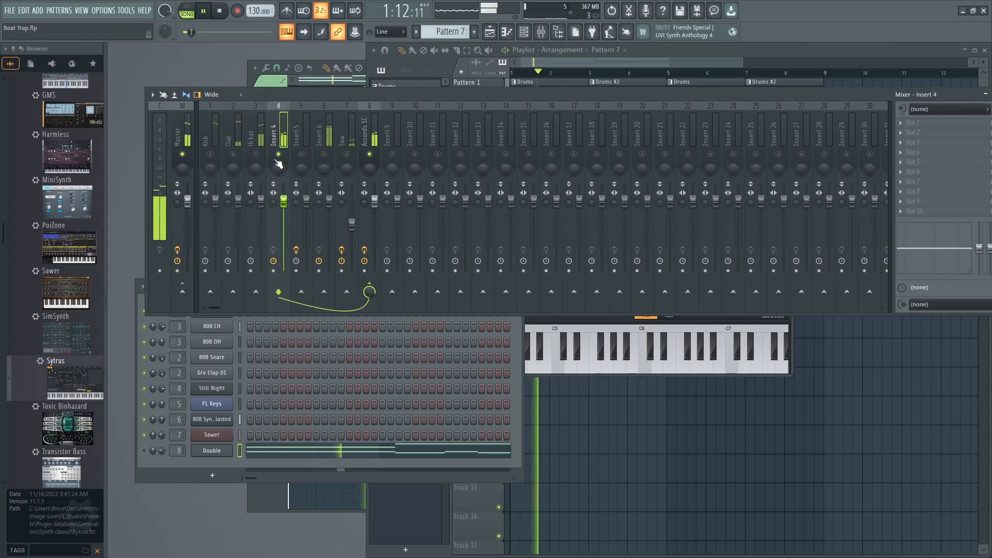
left_click(211, 155)
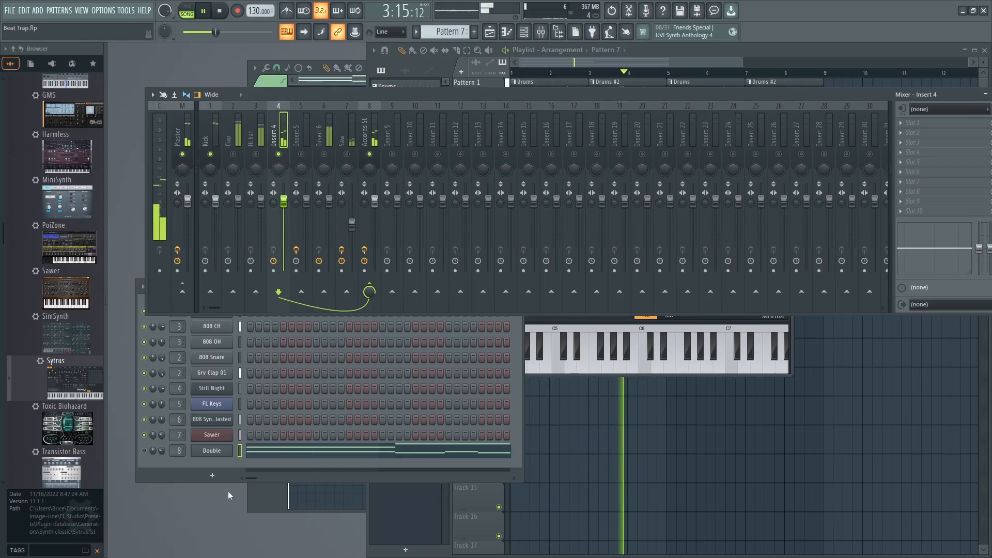
Check the Channel rack, the Double piano roll and the playlist arrangement during playback, and return to the mixer.
left_click(230, 459)
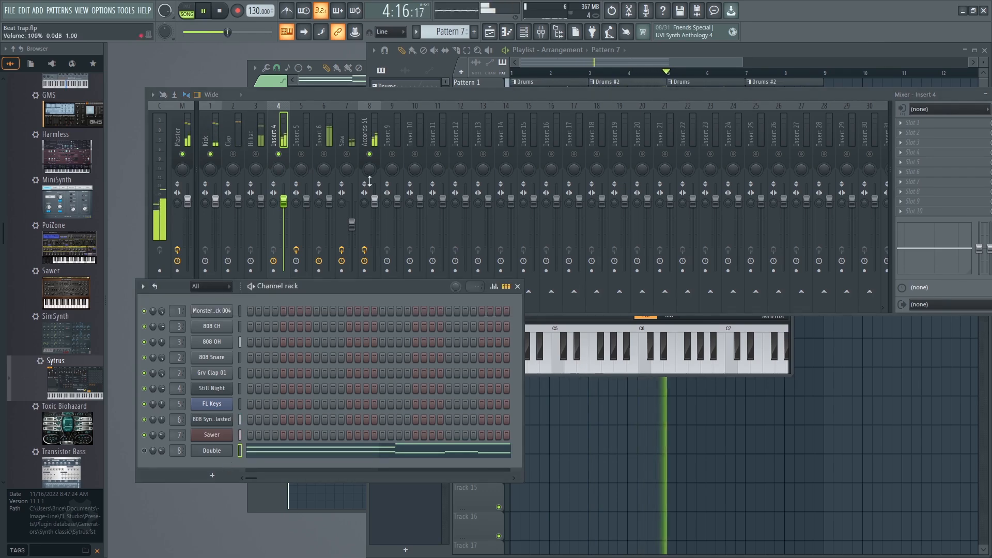
left_click(671, 47)
left_click(290, 64)
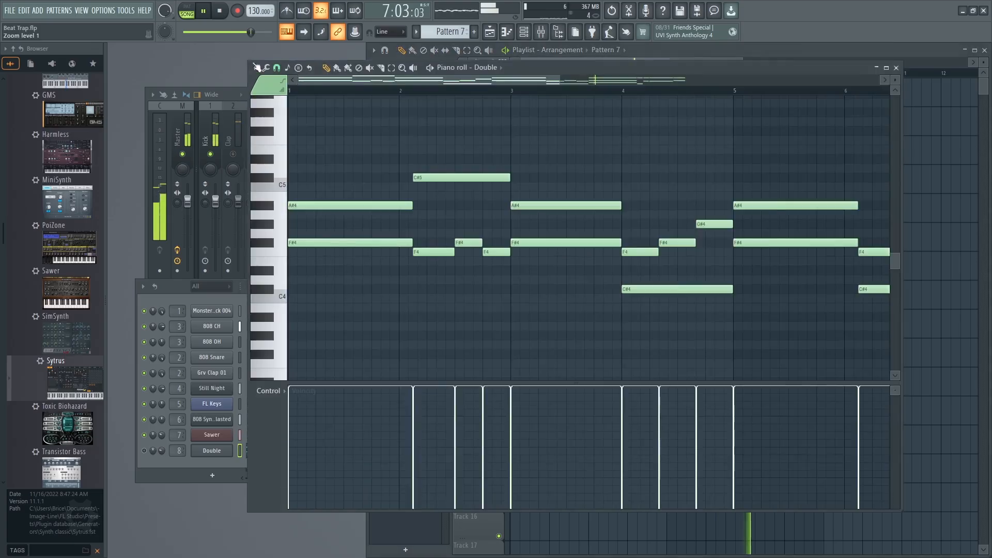
left_click(727, 50)
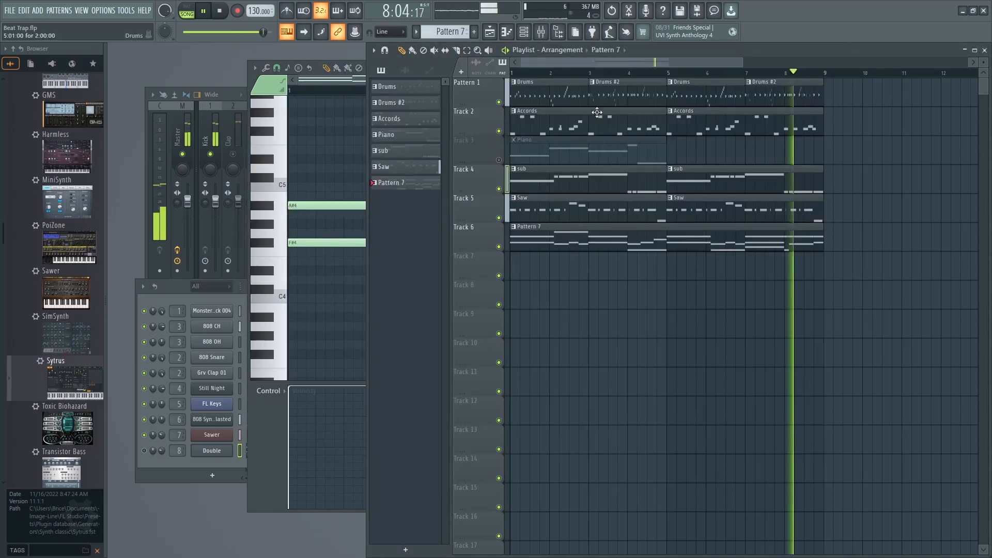
left_click(218, 85)
key("space")
left_click(227, 88)
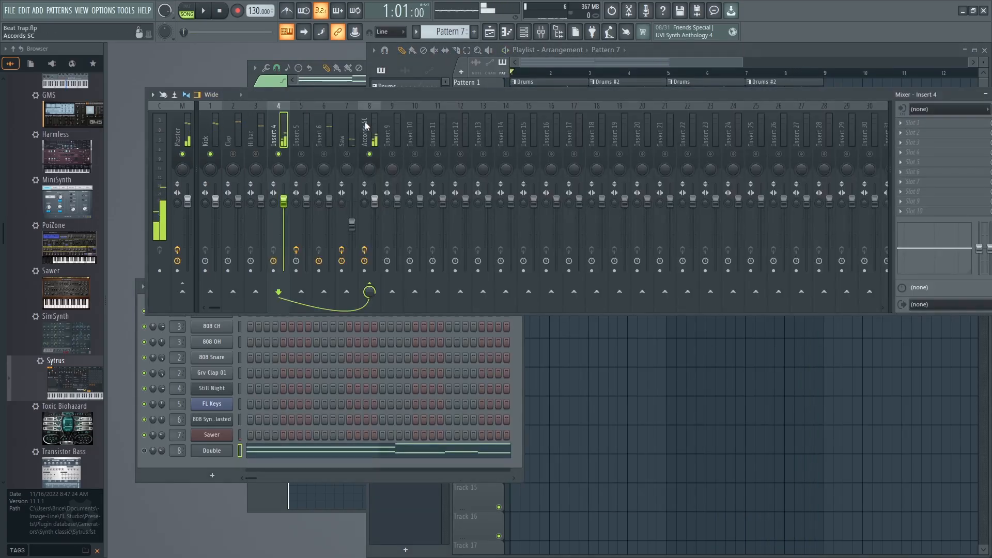
Re-enable all mixer tracks and listen to the full beat.
right_click(280, 155)
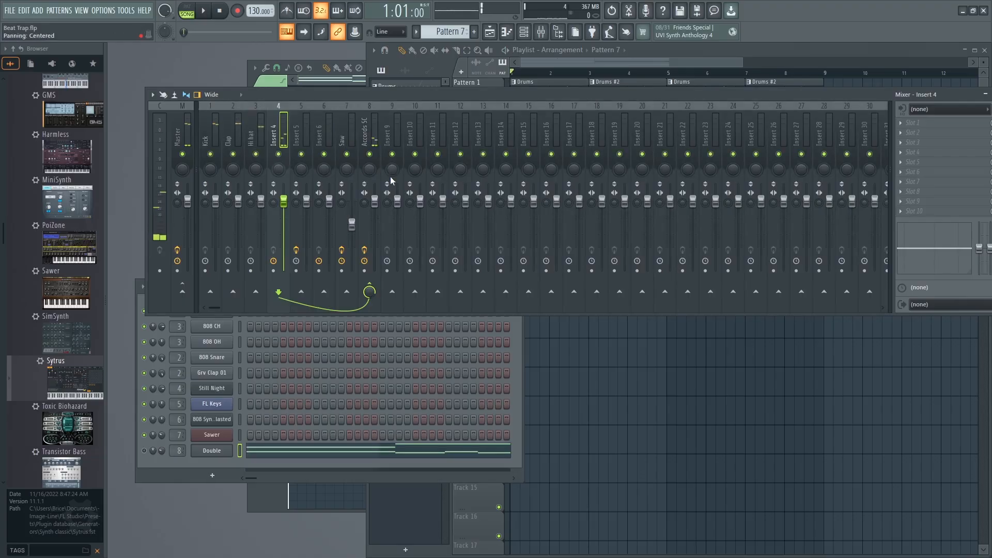
key("space")
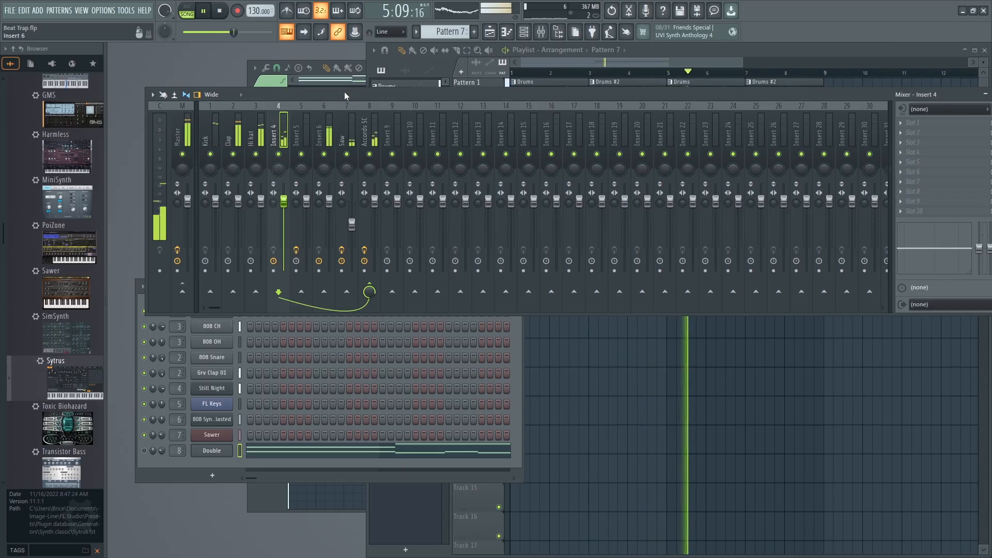
key("space")
Rename the Insert 4 mixer track as Ambiance.
right_click(274, 140)
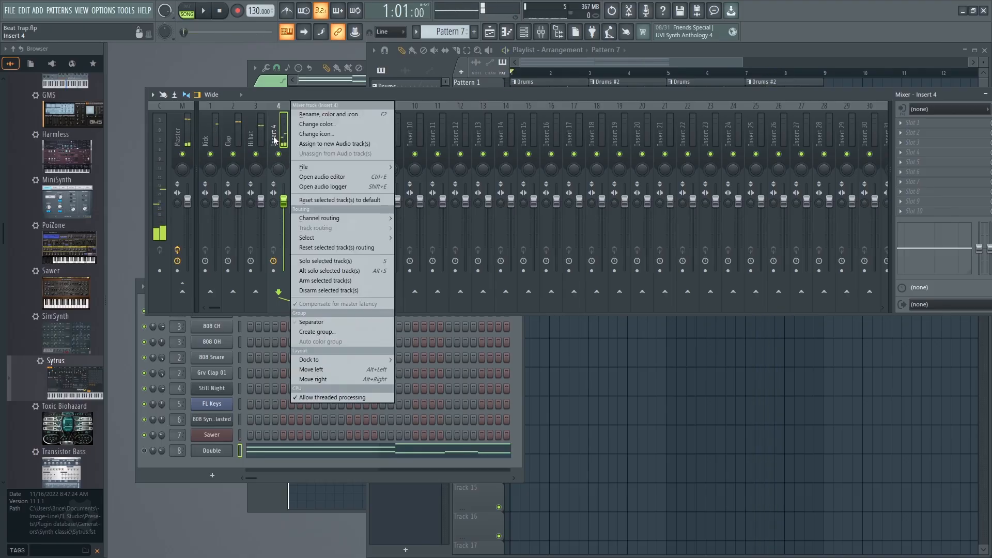
left_click(309, 115)
type("Ambianc")
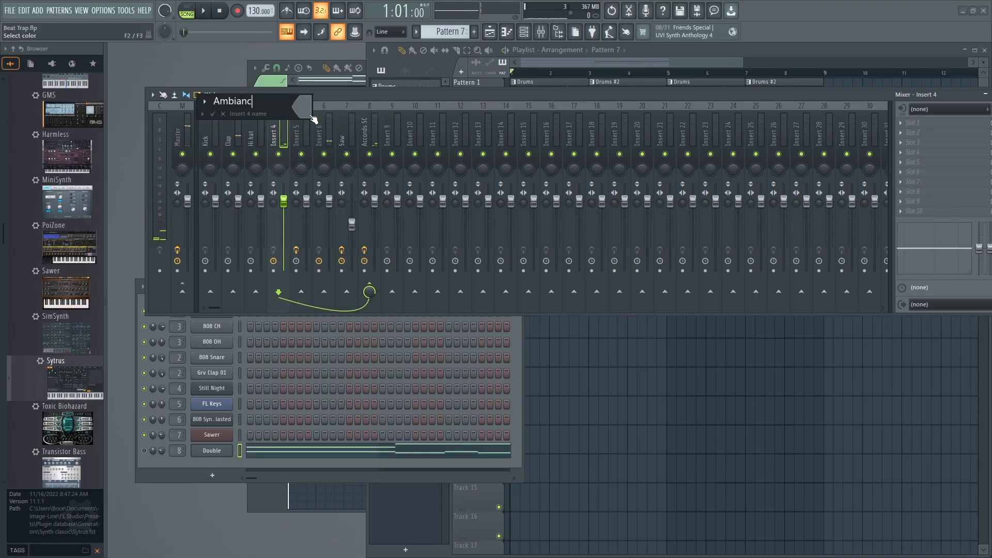
type("e")
key("Return")
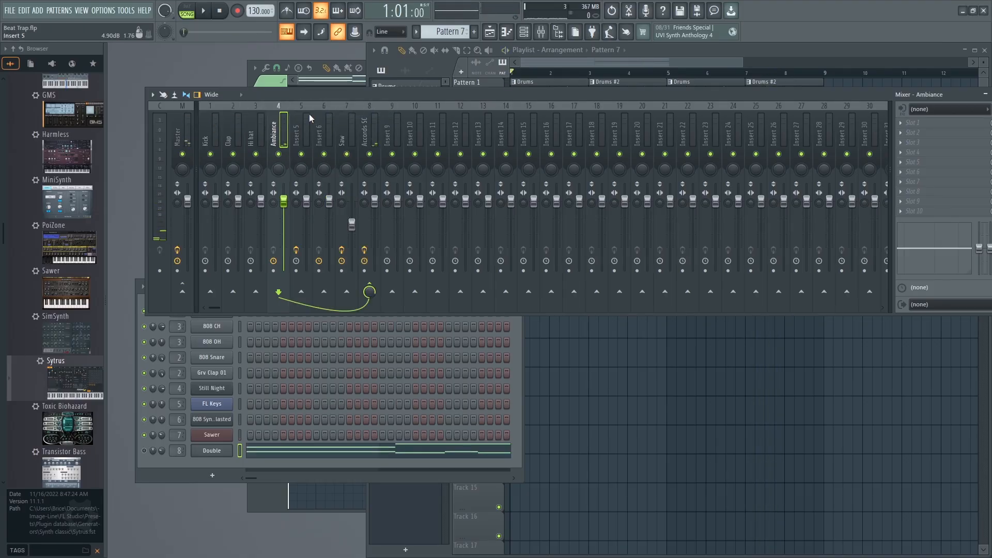
Compare the soloed Ambiance playback with the full mix, with all tracks re-enabled.
right_click(279, 155)
key("space")
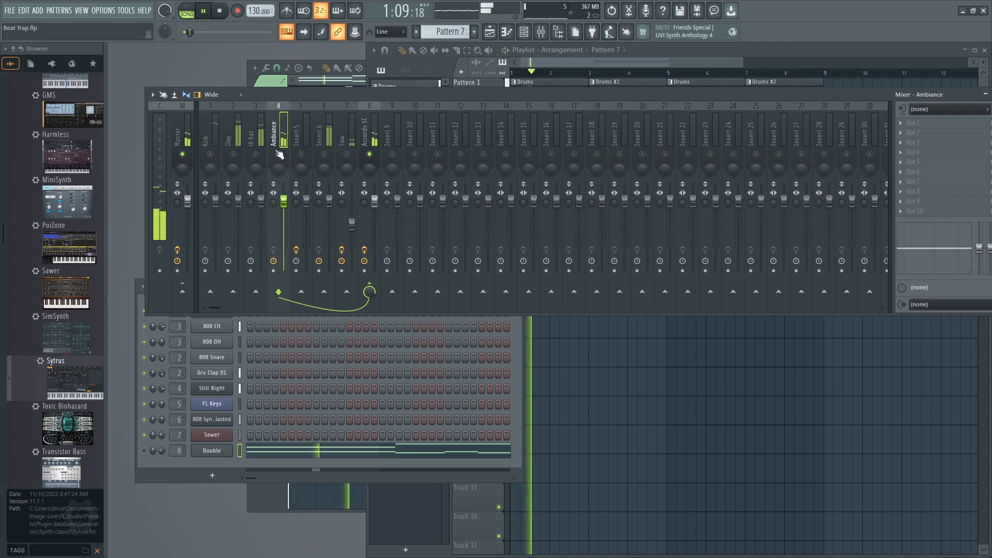
right_click(279, 155)
key("space")
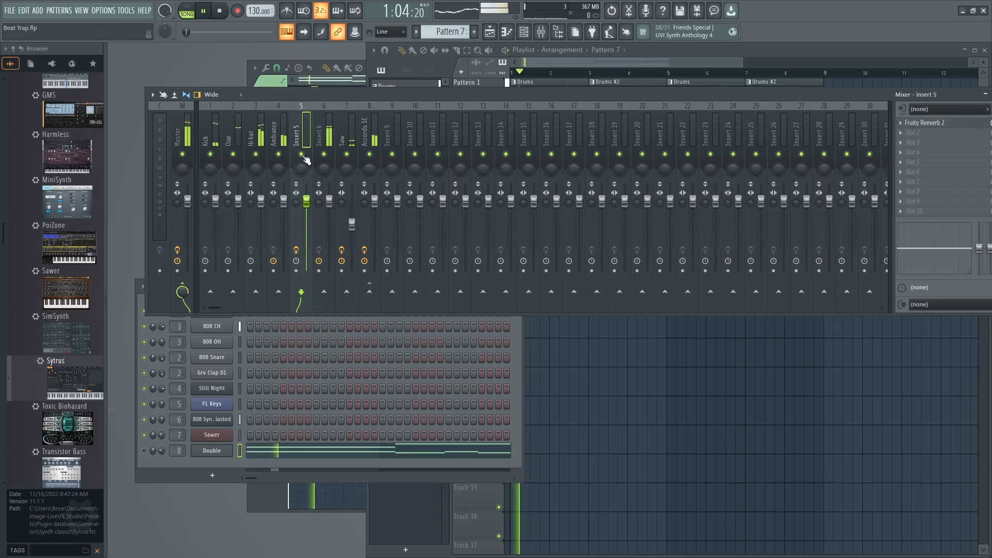
key("space")
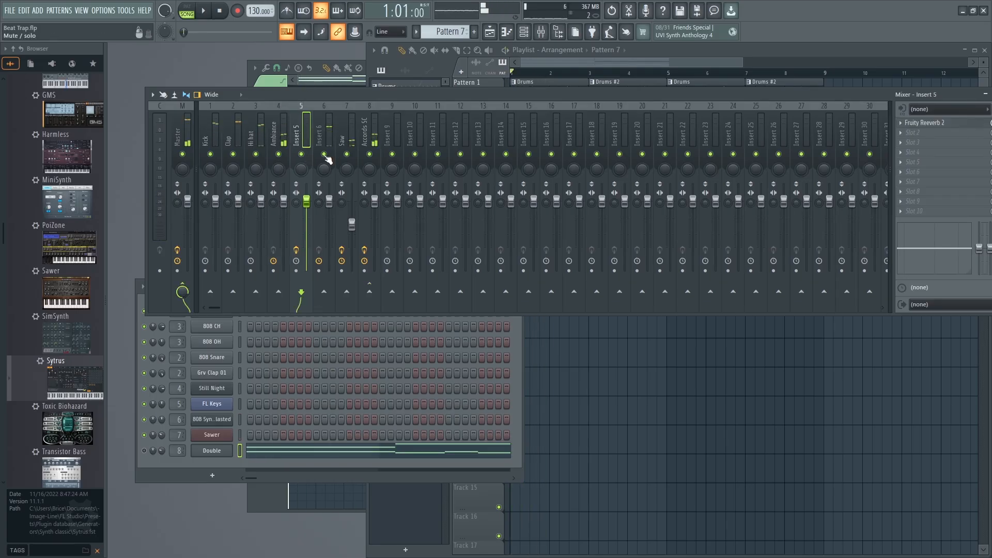
Solo the Insert 6 mixer track and rename it as Sub.
right_click(324, 155)
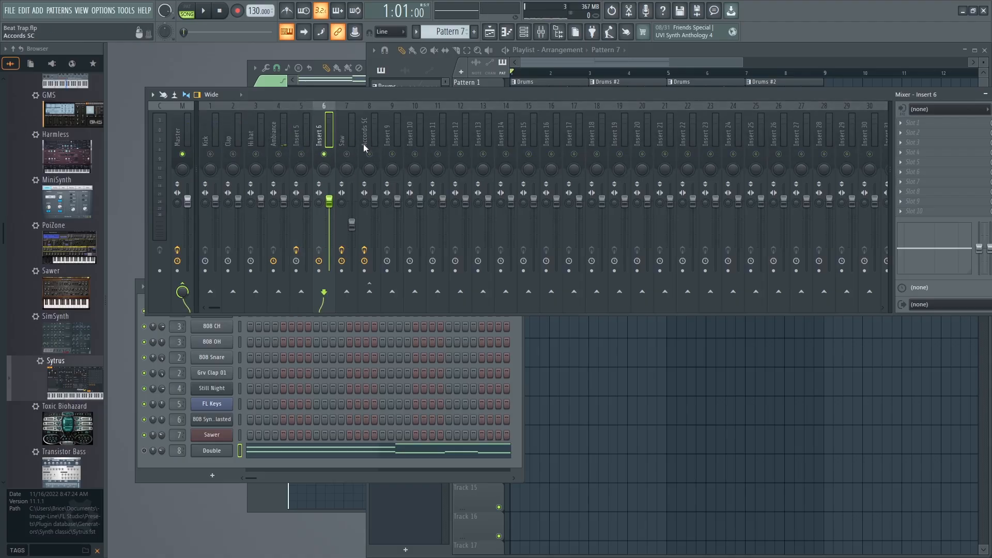
right_click(319, 139)
left_click(350, 115)
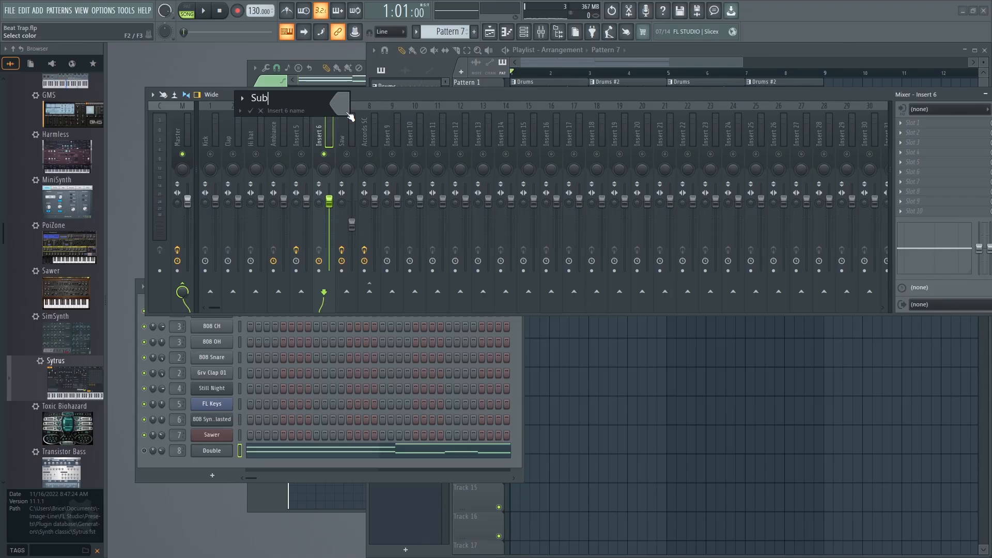
key("Return")
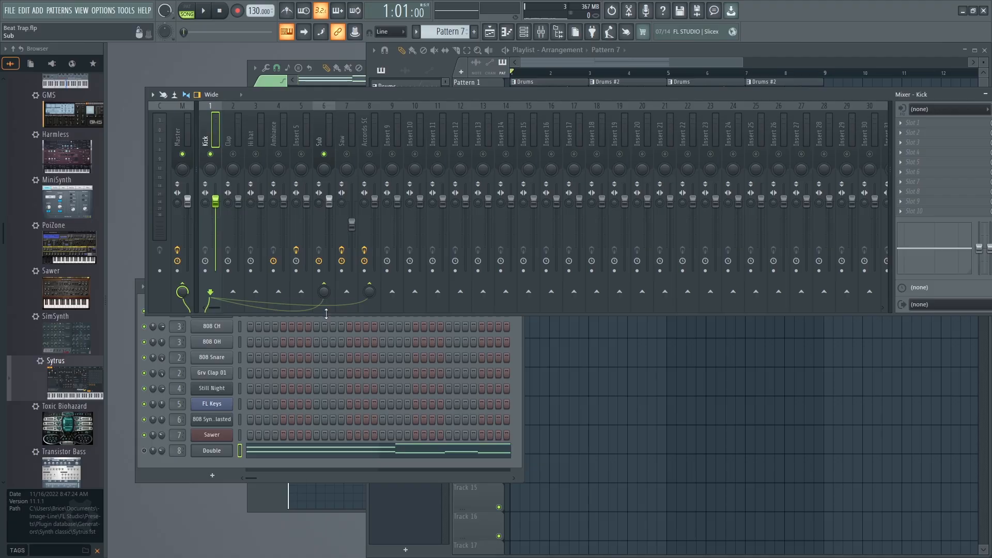
Load Fruity Limiter on the Sub track and lower its compressor threshold during playback so the Kick sidechain ducks Sub.
left_click(929, 124)
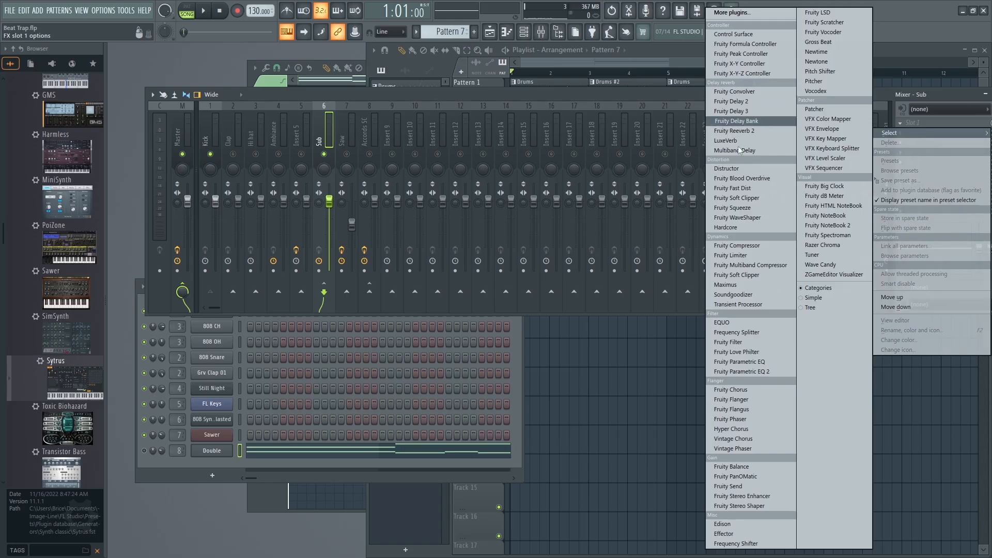
left_click(744, 257)
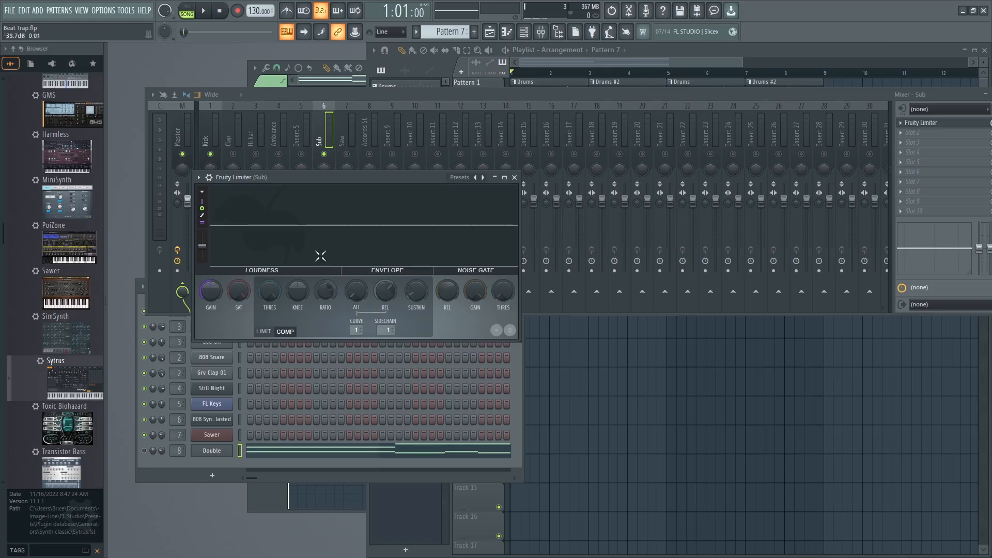
key("space")
left_click_drag(332, 179, 454, 142)
left_click_drag(390, 254, 390, 279)
key("space")
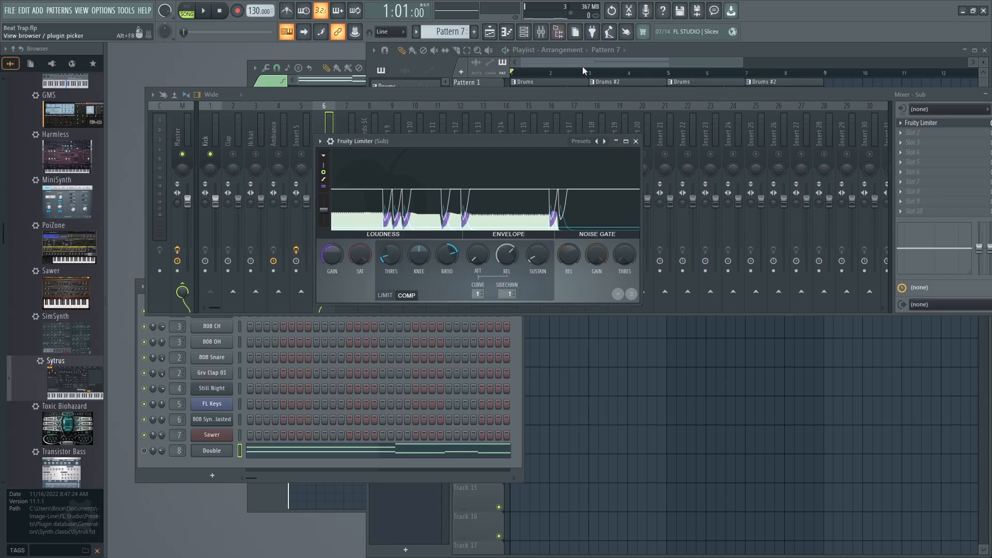
left_click(636, 141)
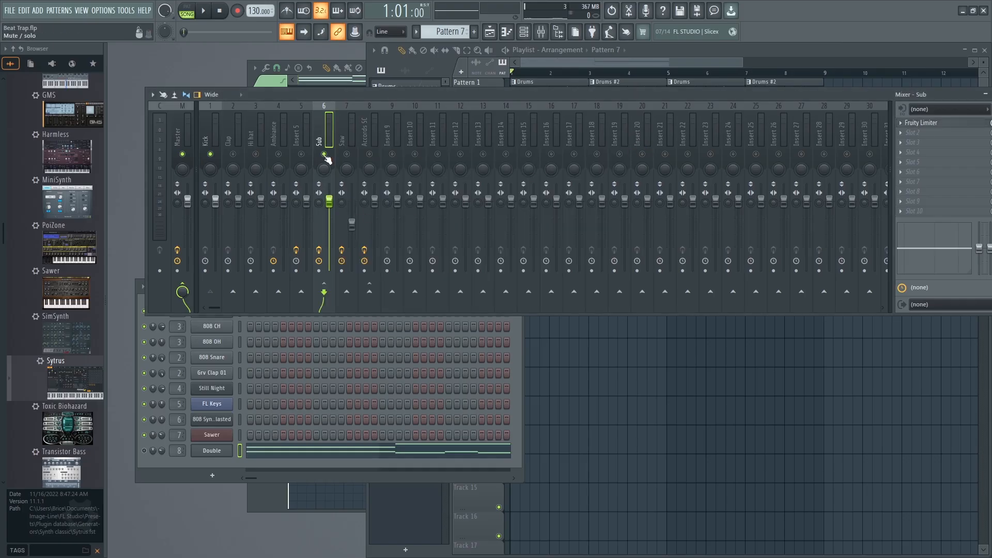
Play the beat with all tracks enabled and lower the Sub track's volume to about 92%.
key("space")
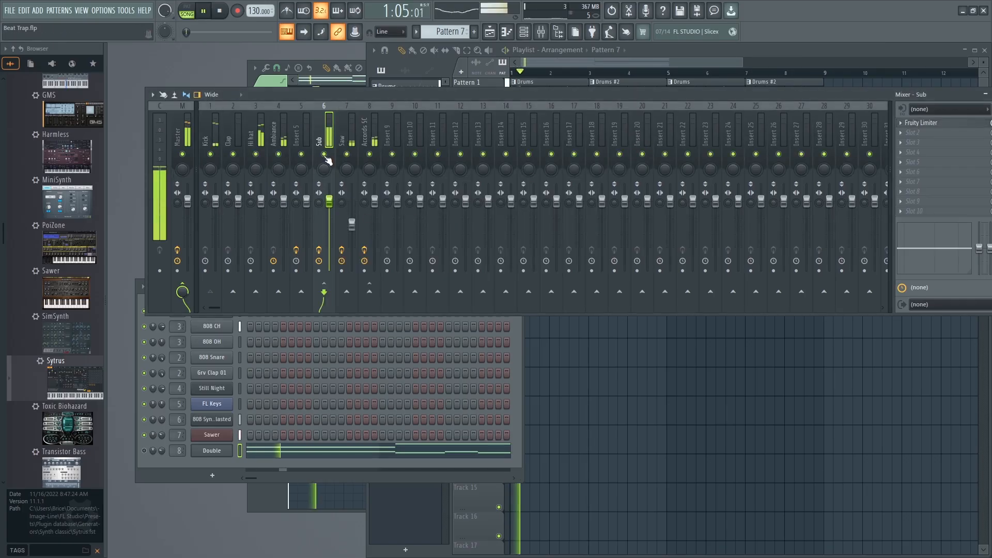
left_click_drag(335, 209, 334, 216)
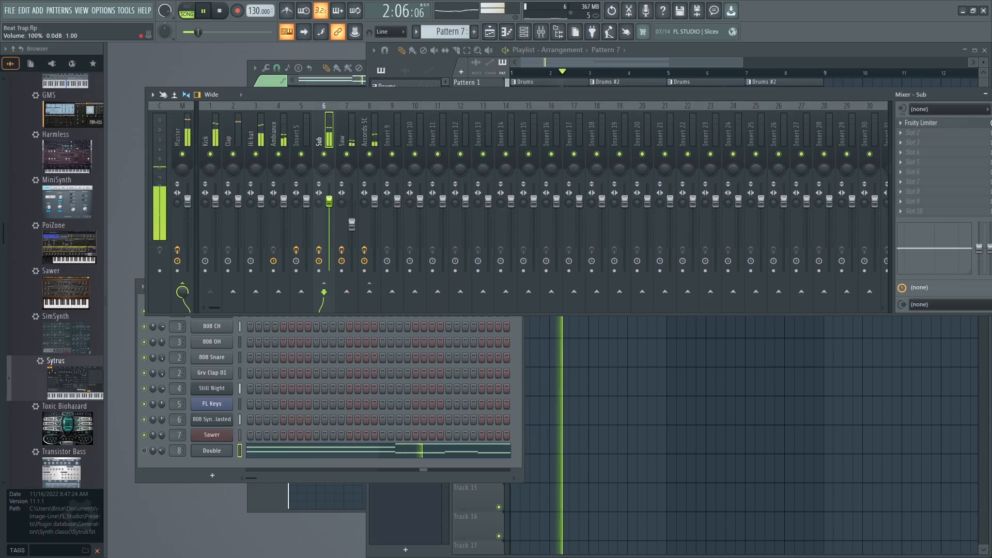
left_click_drag(329, 208, 331, 211)
key("super")
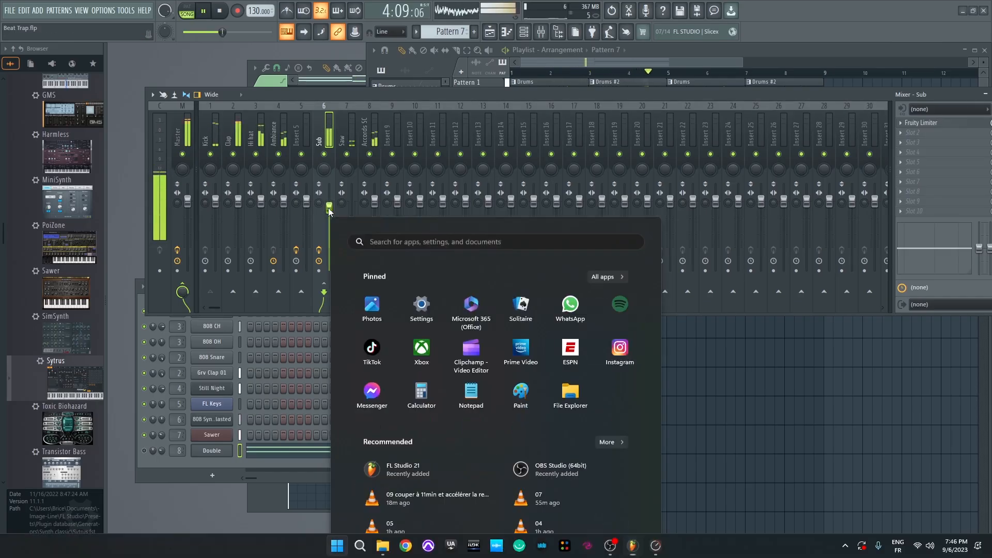
key("super")
left_click_drag(329, 208, 329, 204)
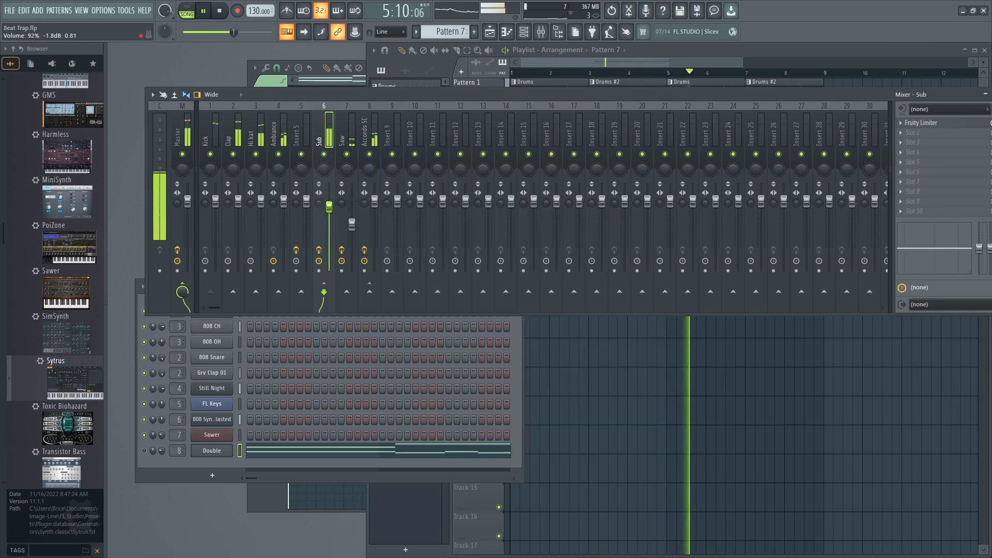
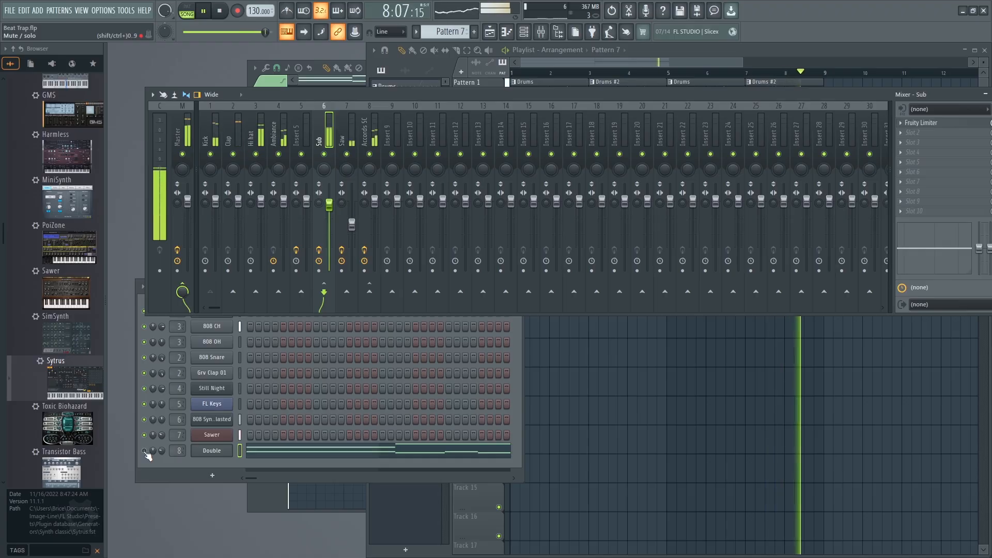
Unmute the Double channel in the channel rack and lower its volume.
left_click(149, 450)
left_click_drag(163, 451, 162, 457)
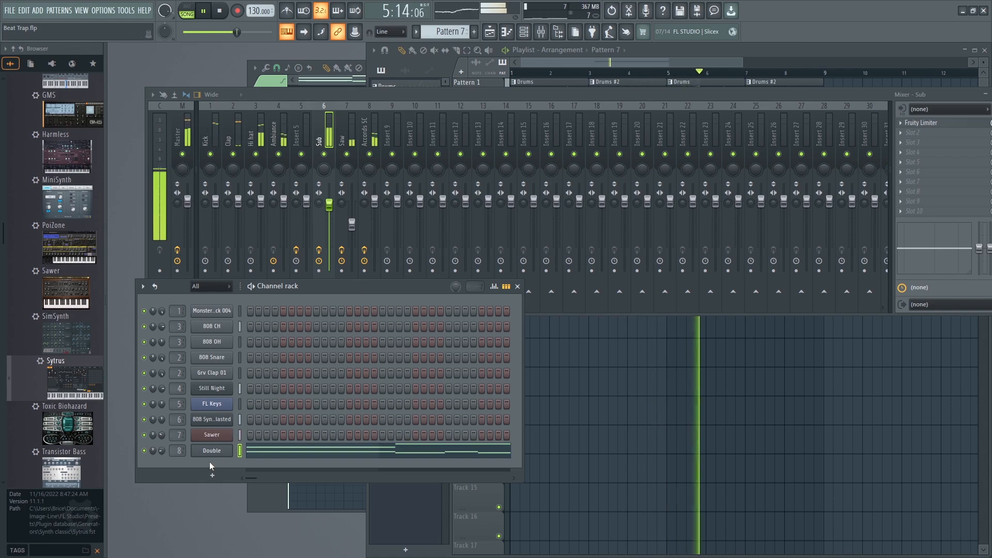
Add Fruity Parametric EQ 2 to the second effect slot of the Accords SC mixer track.
left_click(364, 140)
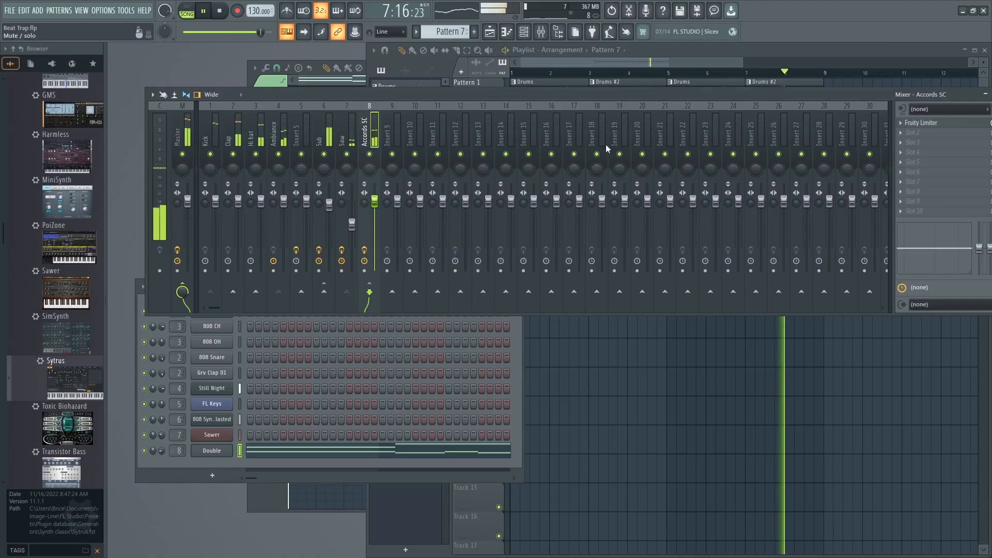
left_click(901, 133)
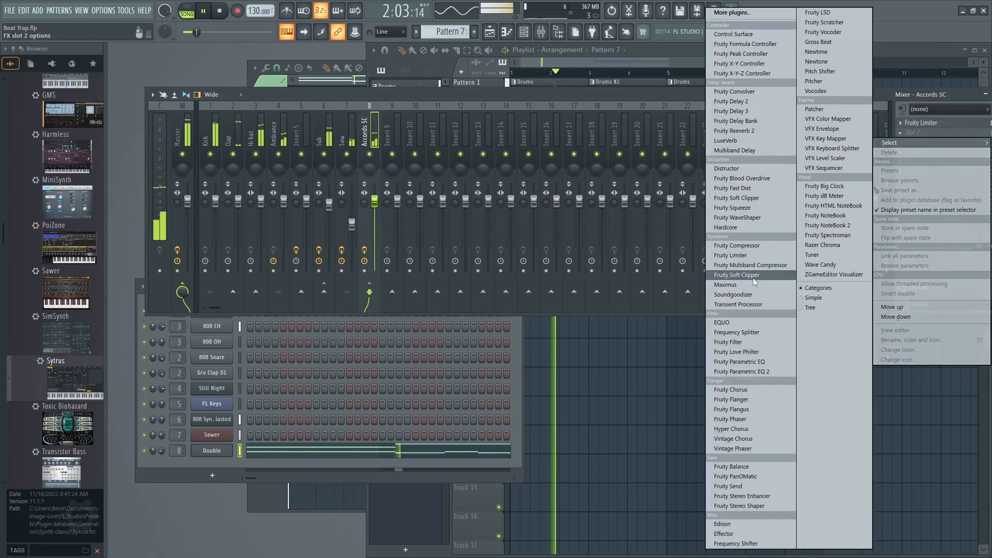
left_click(739, 370)
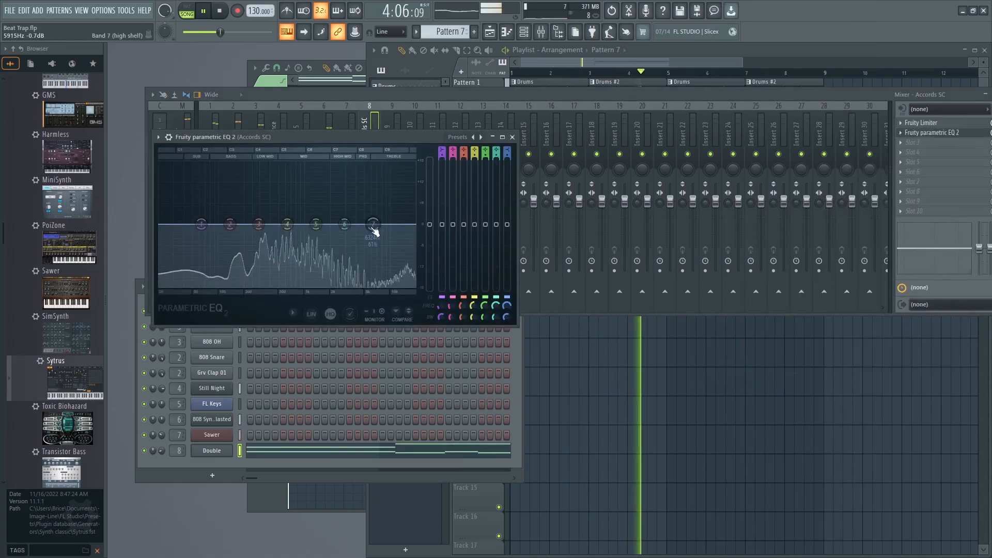
Turn band 7 of the Accords SC equalizer into a low-pass filter, adjusting its cutoff and bandwidth to roll off the highs during playback.
left_click_drag(373, 278, 368, 288)
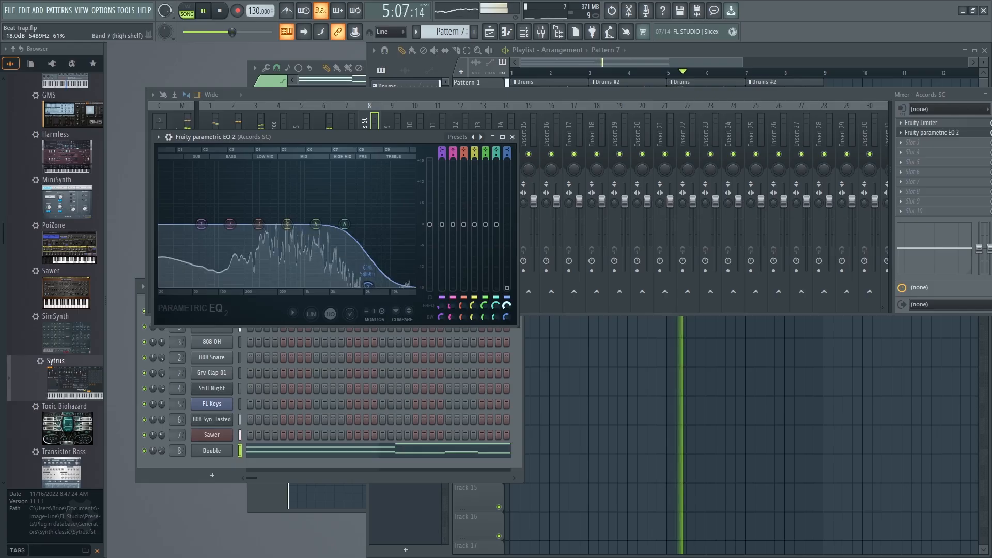
left_click_drag(507, 318, 506, 147)
key("space")
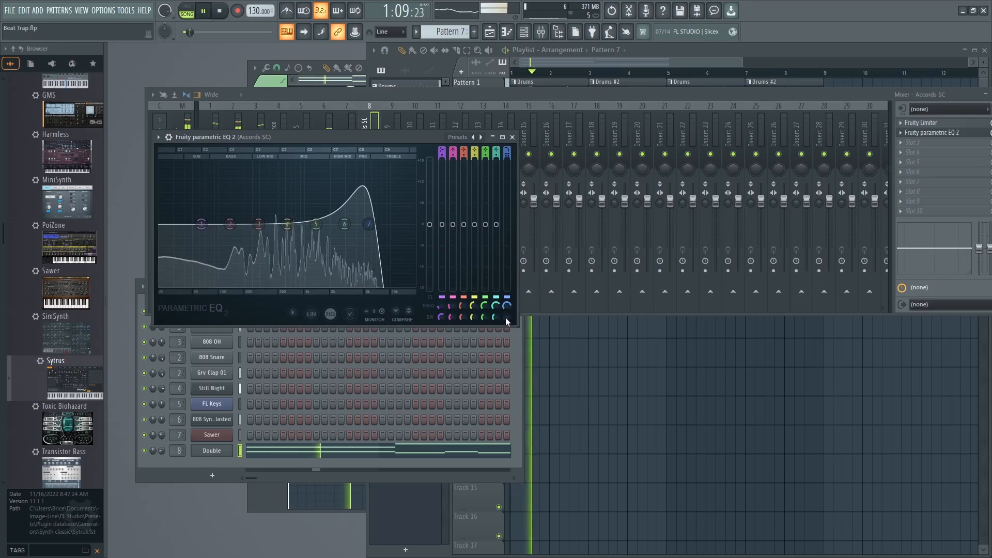
mouse_move(506, 306)
left_mouse_down()
mouse_move(506, 349)
mouse_move(506, 322)
left_mouse_up()
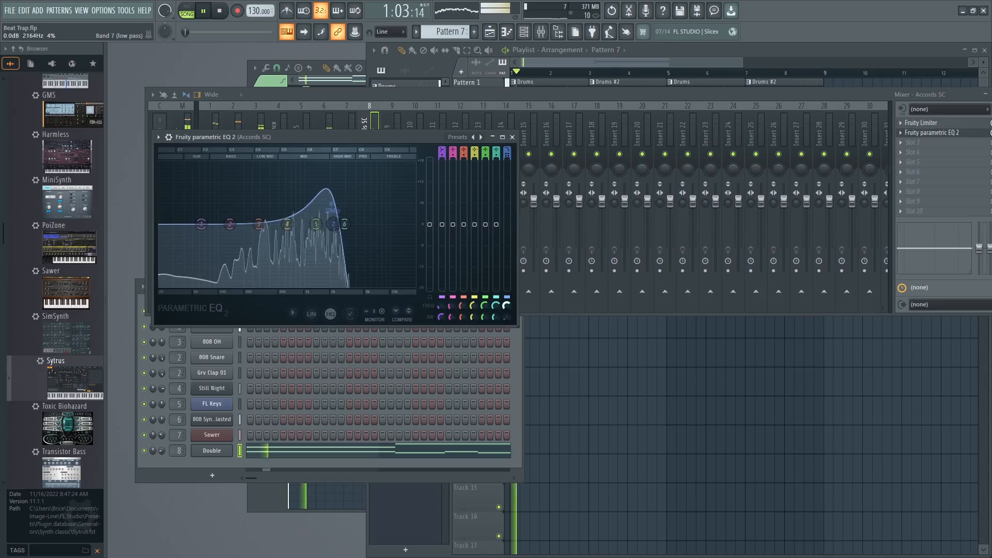
key("space")
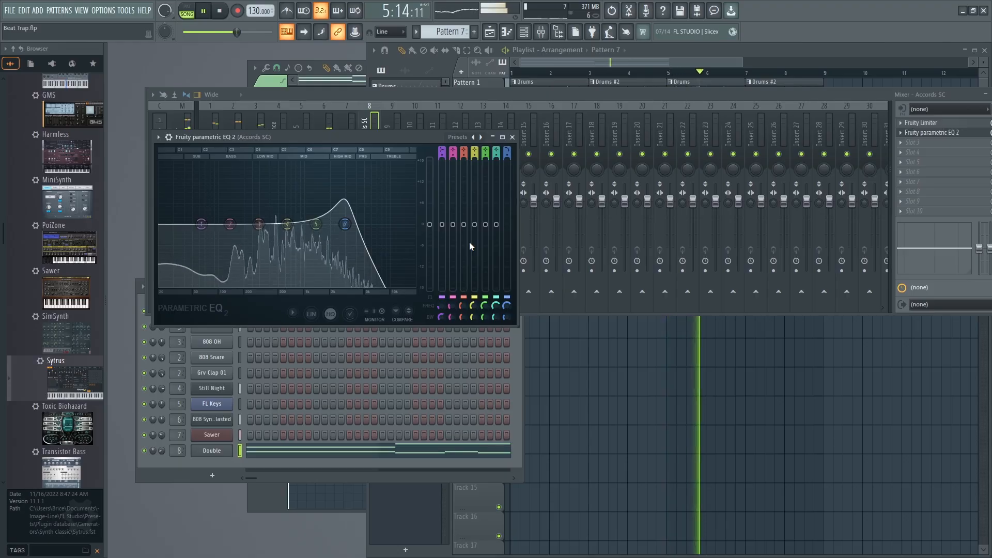
Lower the Double channel's volume slightly further and bring the mixer back in front of the channel rack.
left_click_drag(162, 450, 162, 455)
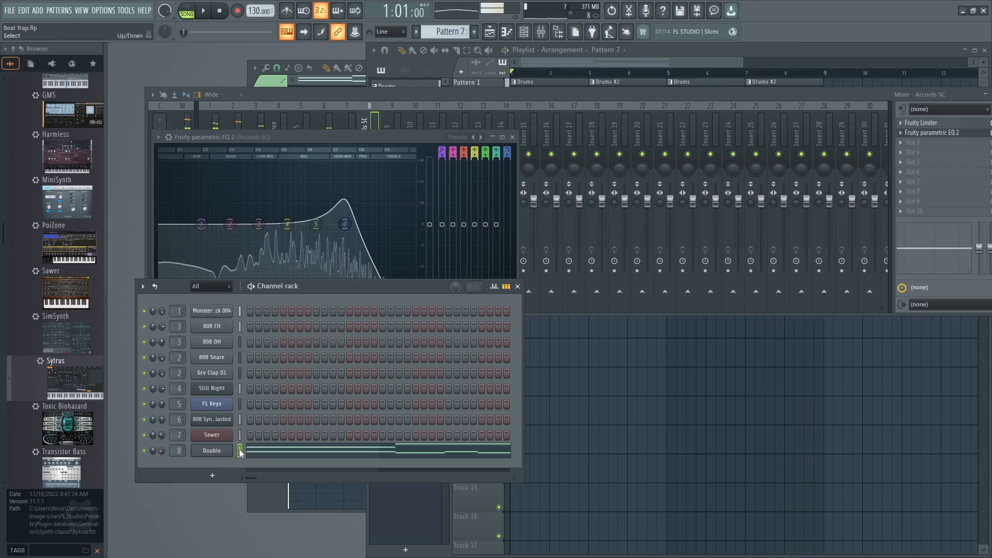
left_click(457, 97)
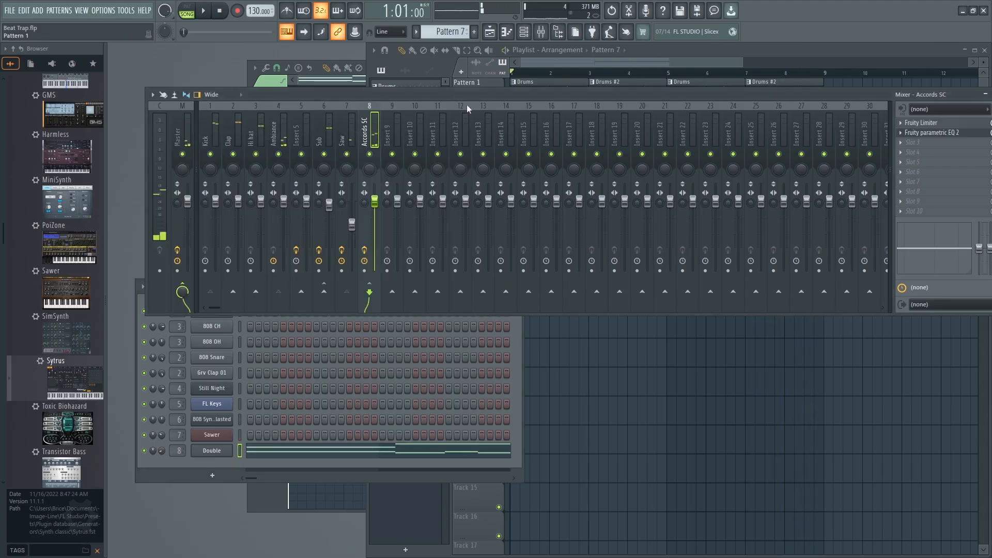